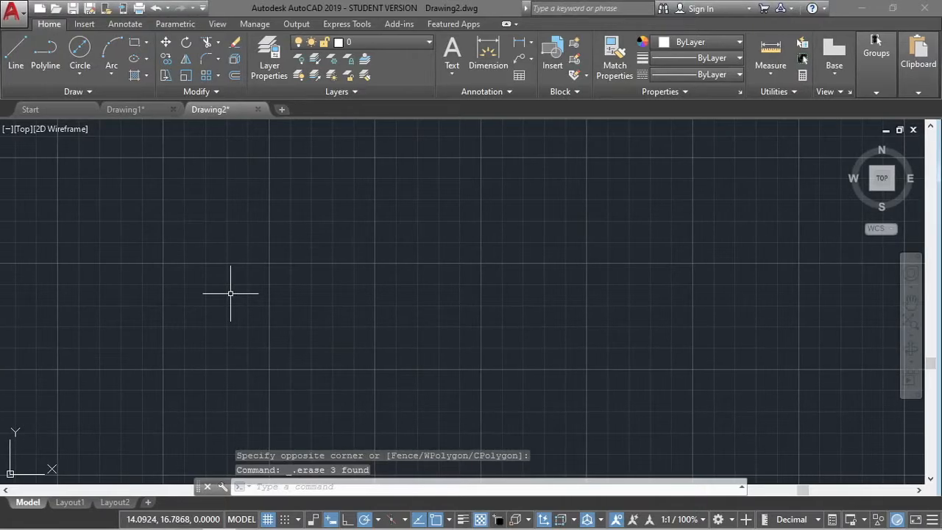
Switch to CAD-MODULE.pdf in the browser and examine the dimensions on page 77's power feed bracket drawing.
key(alt+Tab)
key(alt+Tab)
key(alt+Tab)
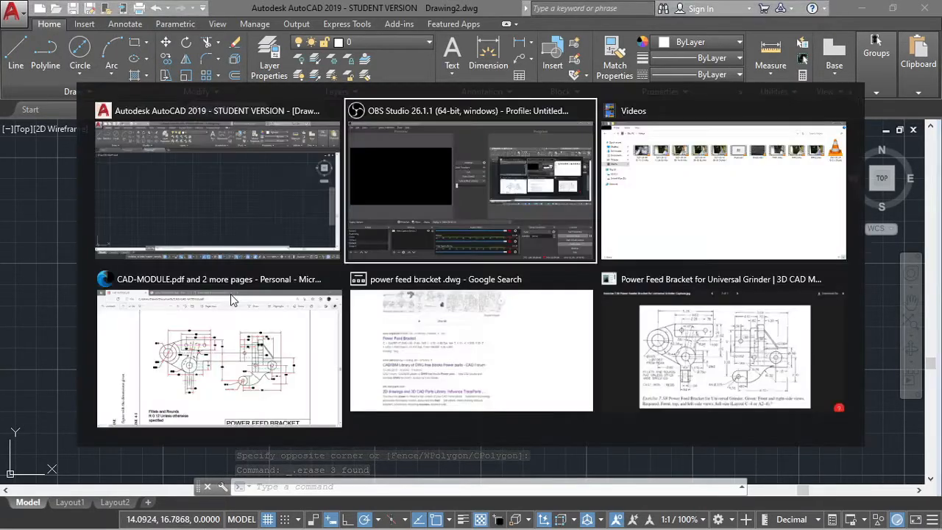
click(214, 353)
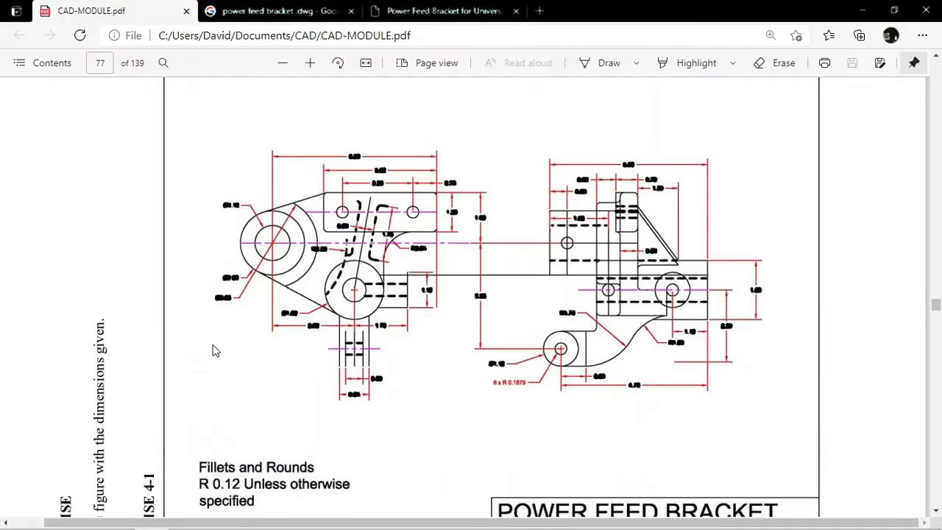
scroll(315, 326, down, 1)
scroll(317, 326, up, 2)
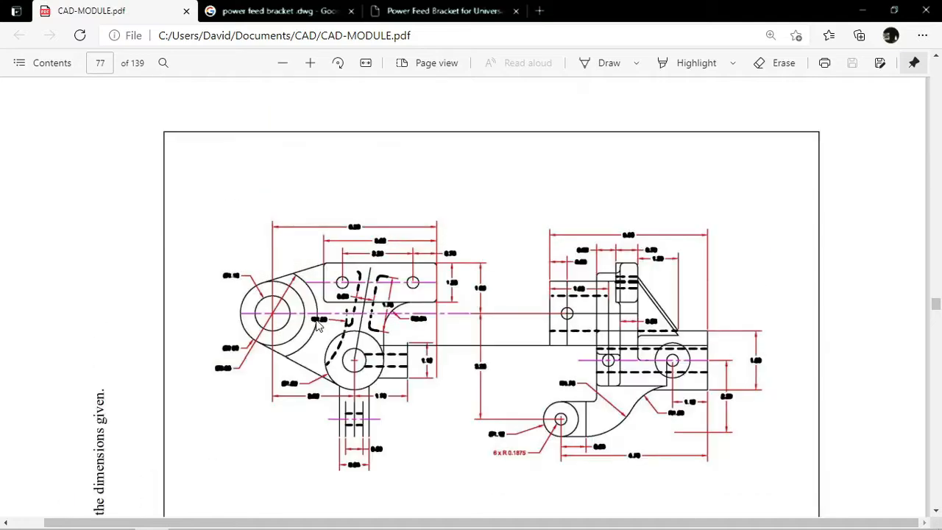
ctrl+scroll(318, 326, up, 3)
ctrl+scroll(318, 326, down, 4)
ctrl+scroll(318, 326, up, 2)
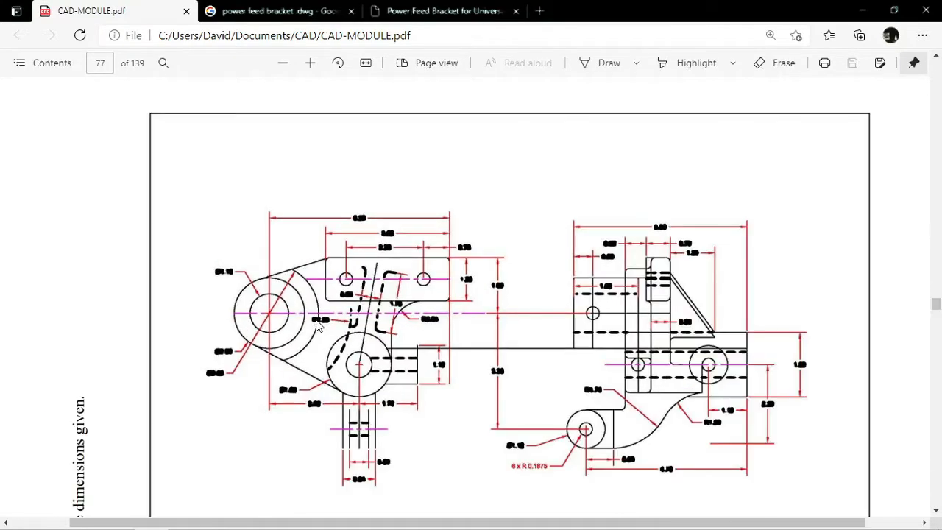
Switch back to AutoCAD and draw a circle of diameter 1.13 in the empty Drawing2 model space.
key(alt+Tab)
click(80, 76)
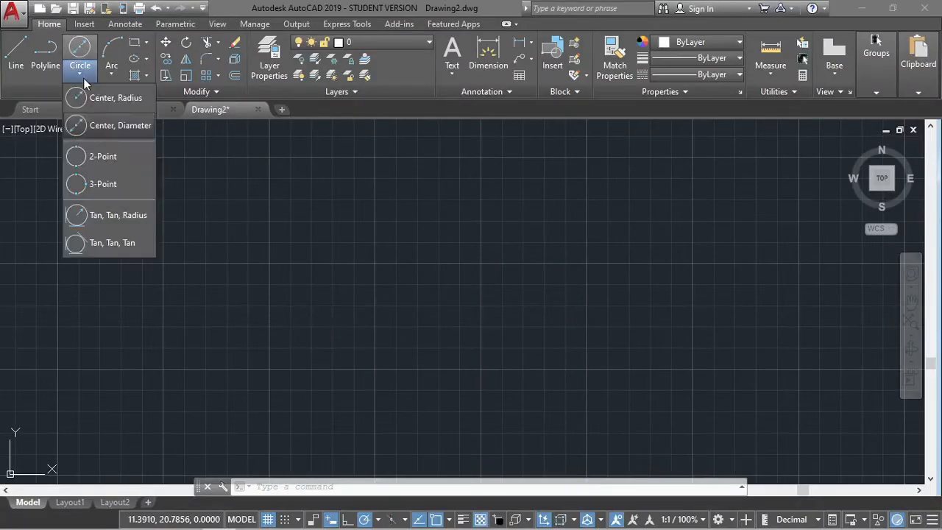
click(110, 124)
click(246, 280)
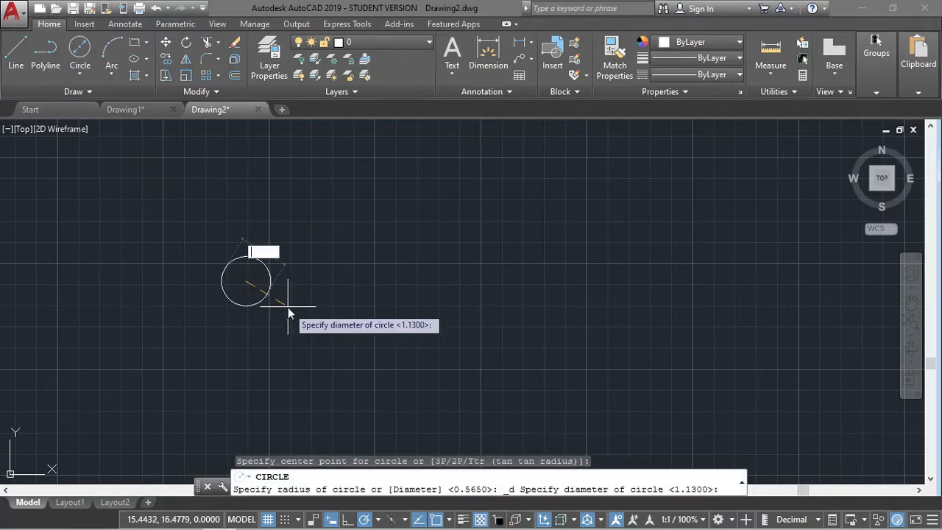
text(1.13)
key(Return)
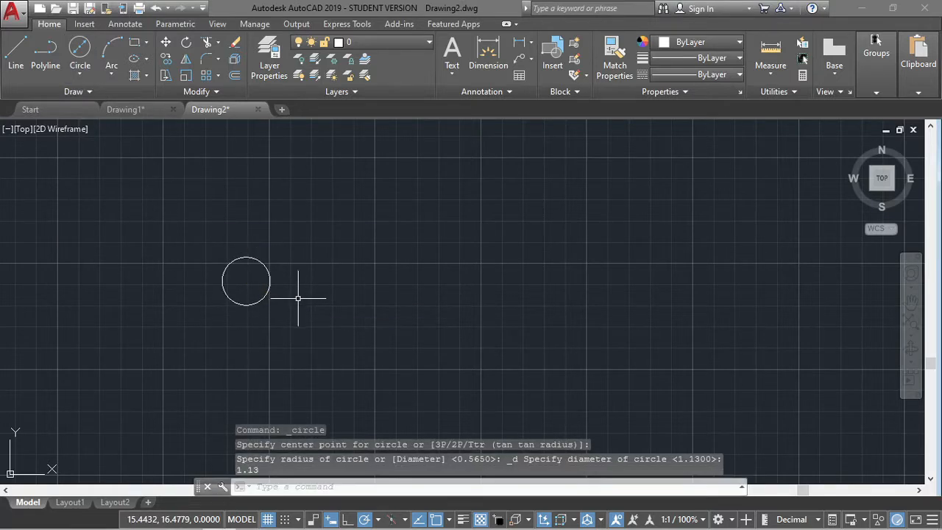
Draw a circle of diameter 2.06 concentric with the 1.13 circle.
click(80, 74)
click(110, 124)
click(246, 280)
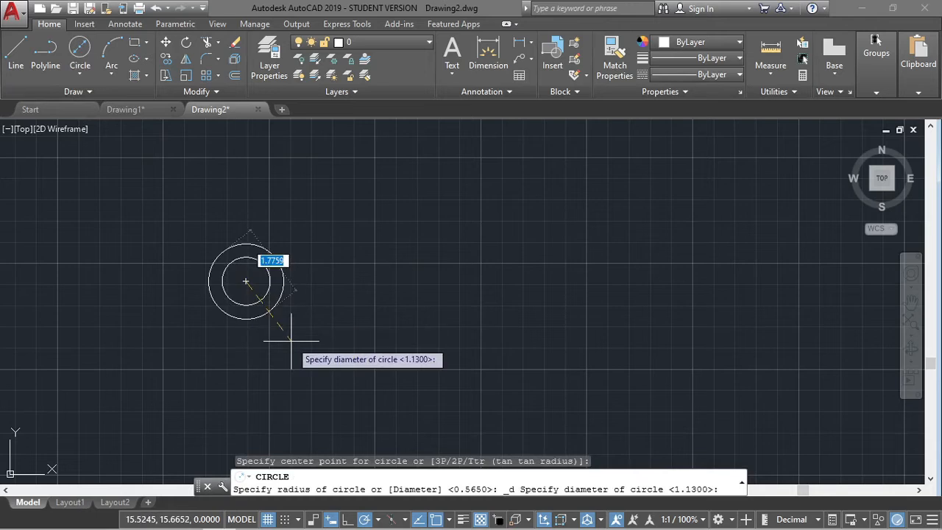
text(2.06)
key(Return)
Add a third concentric circle of diameter 2.88 around the same center.
click(80, 74)
click(111, 125)
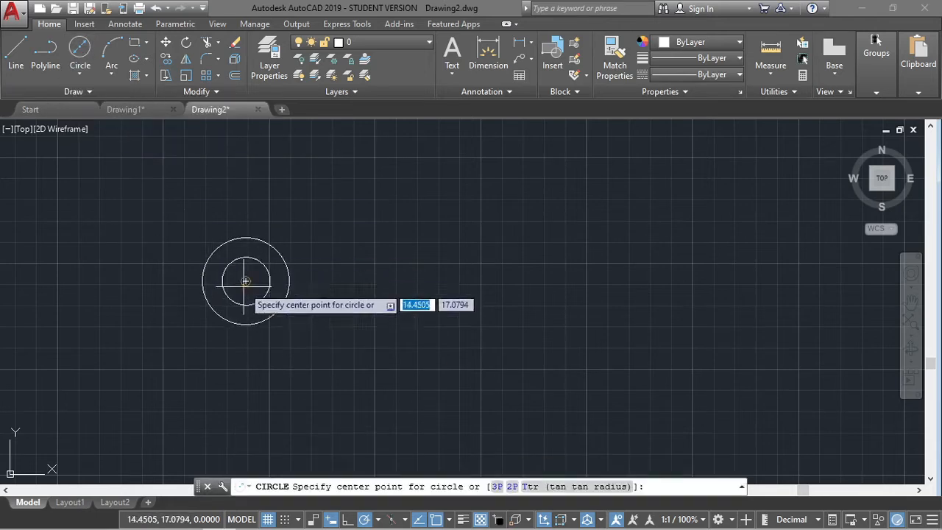
click(245, 280)
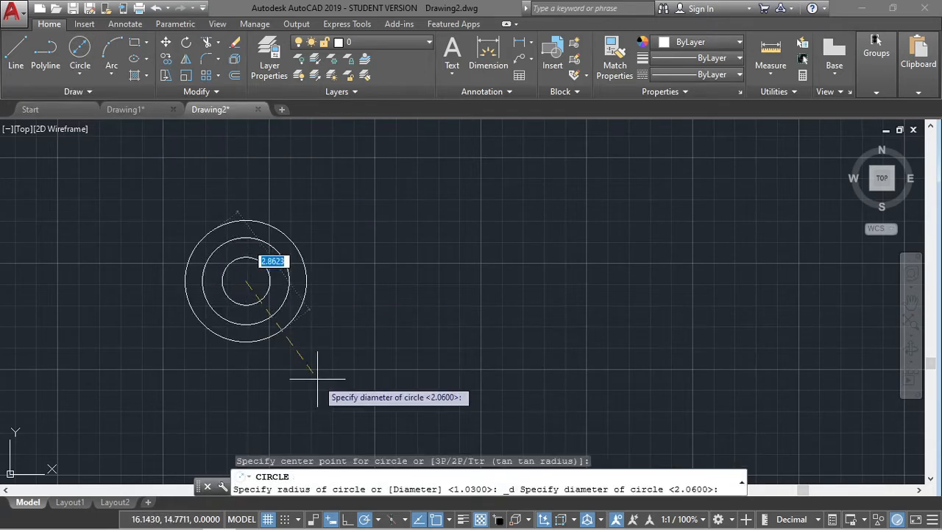
text(2.88)
key(Return)
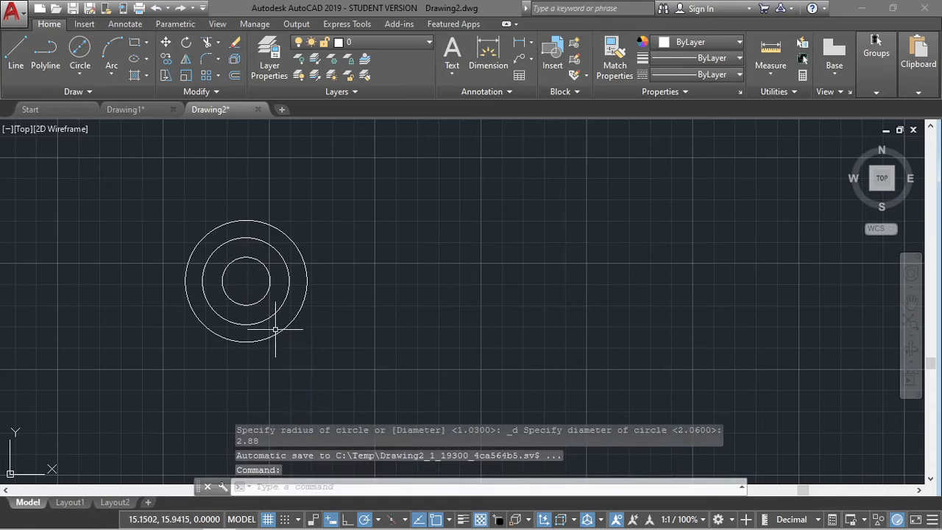
Draw a circle of diameter 1.88 centered on the bottom quadrant of the 2.88 circle.
scroll(290, 335, down, 2)
scroll(337, 322, up, 2)
middle_drag(337, 322, 323, 265)
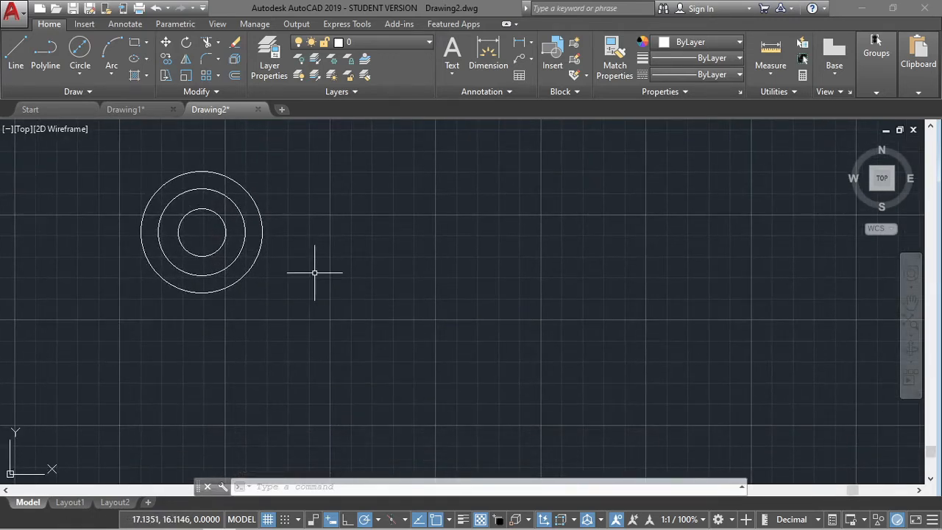
click(81, 73)
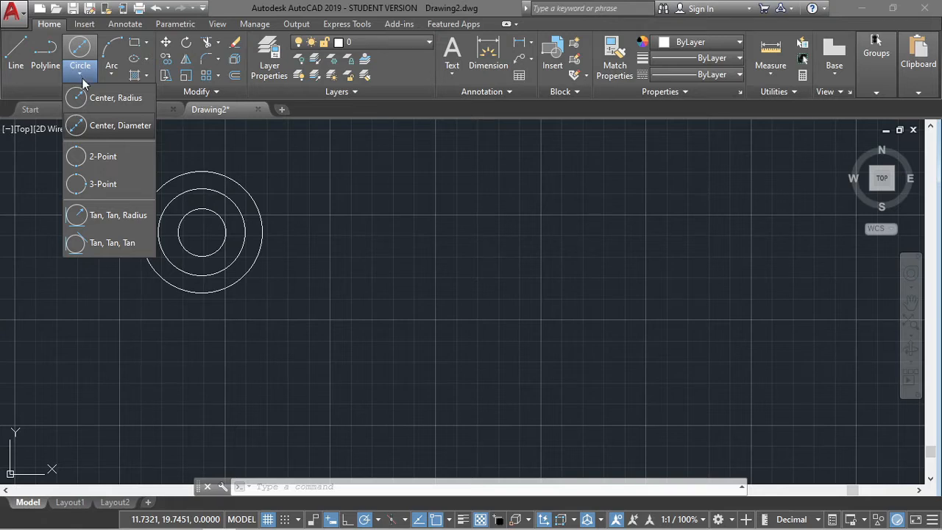
click(103, 125)
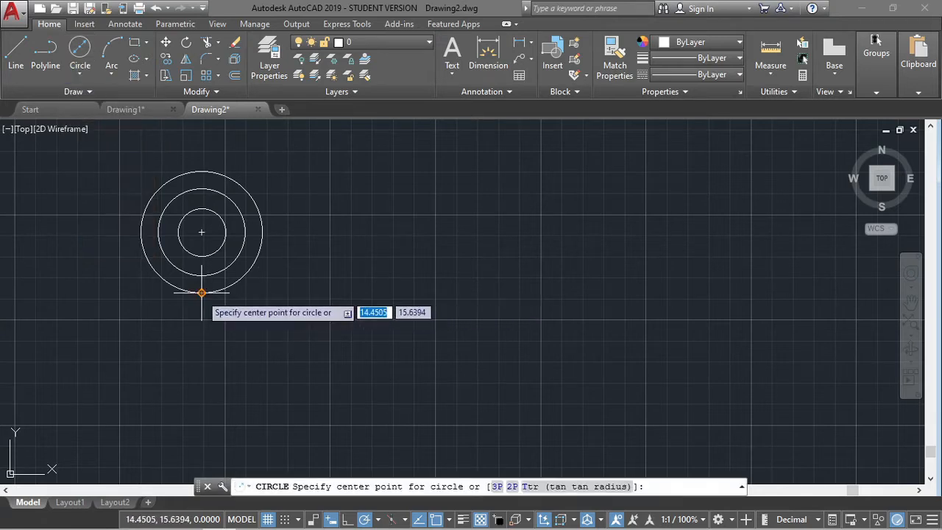
click(201, 292)
text(1.88)
key(Return)
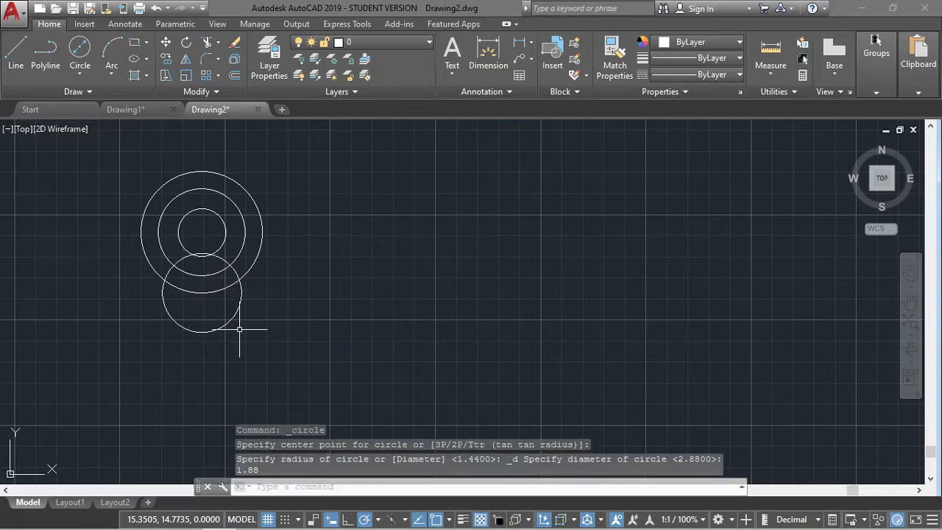
Move the 1.88 circle horizontally to the right by 2.62 using its center grip.
click(226, 326)
click(201, 292)
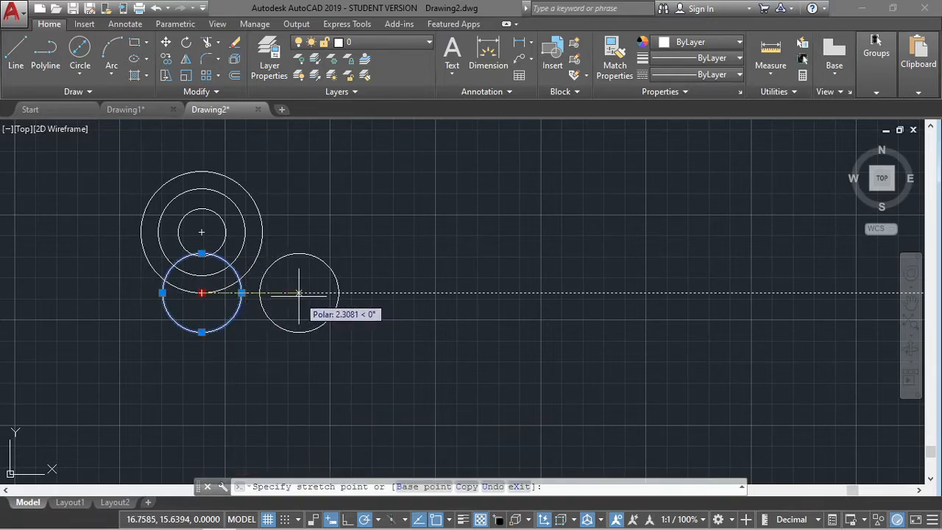
text(2.62)
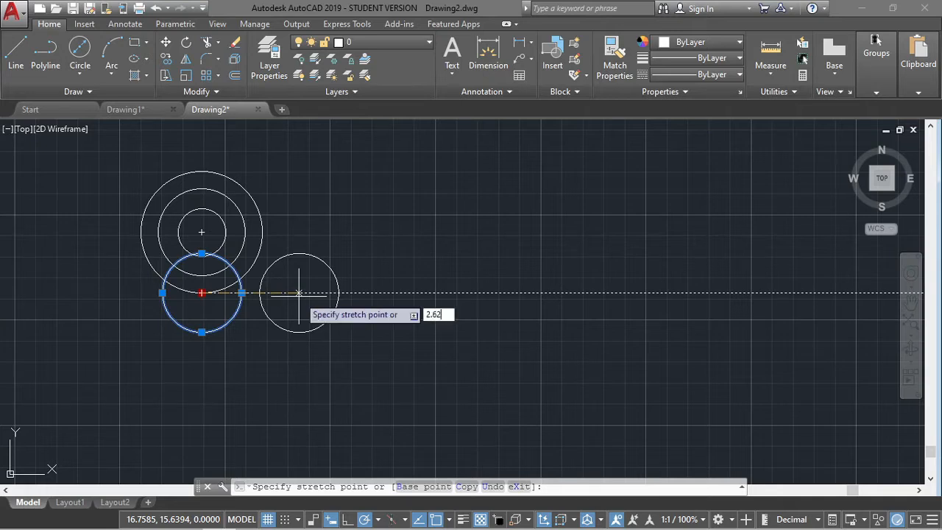
key(Return)
key(Escape)
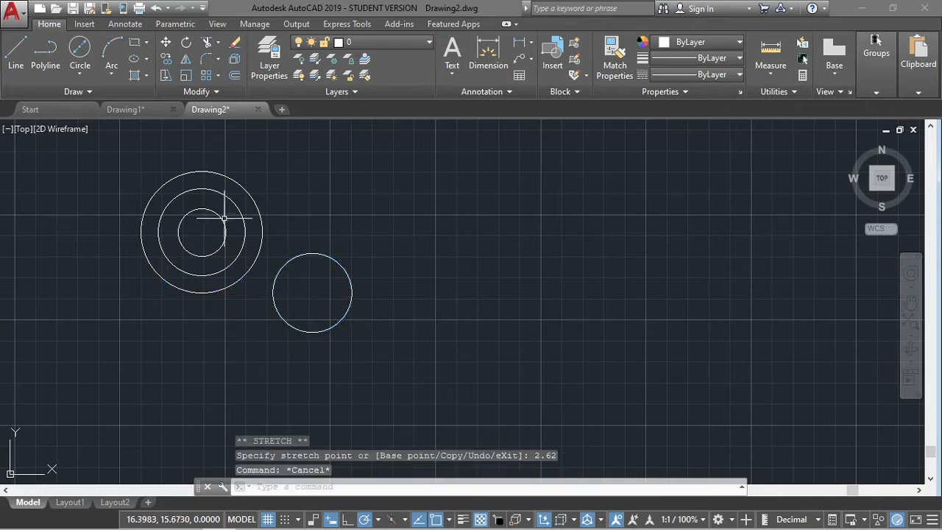
Draw a circle of diameter 0.56 concentric with the 1.88 circle.
click(77, 76)
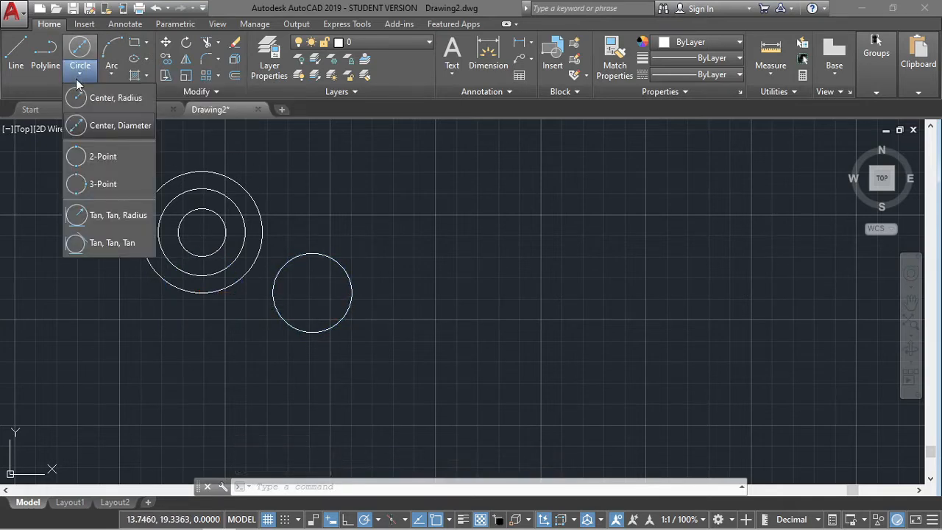
click(110, 125)
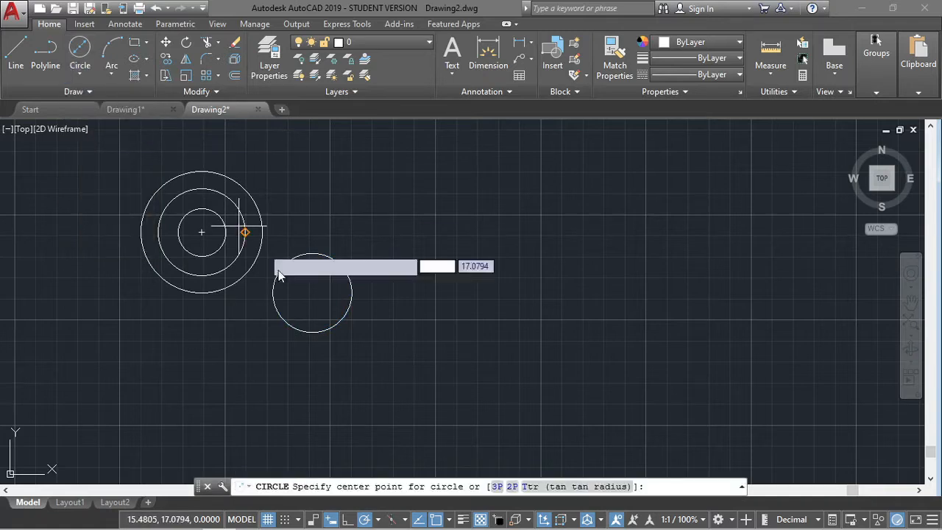
click(312, 293)
text(0.56)
key(Return)
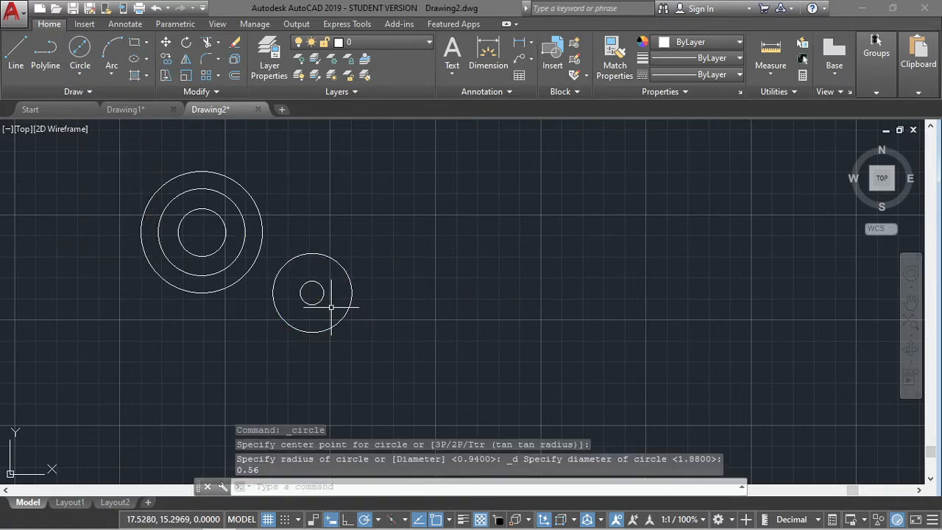
scroll(327, 299, up, 2)
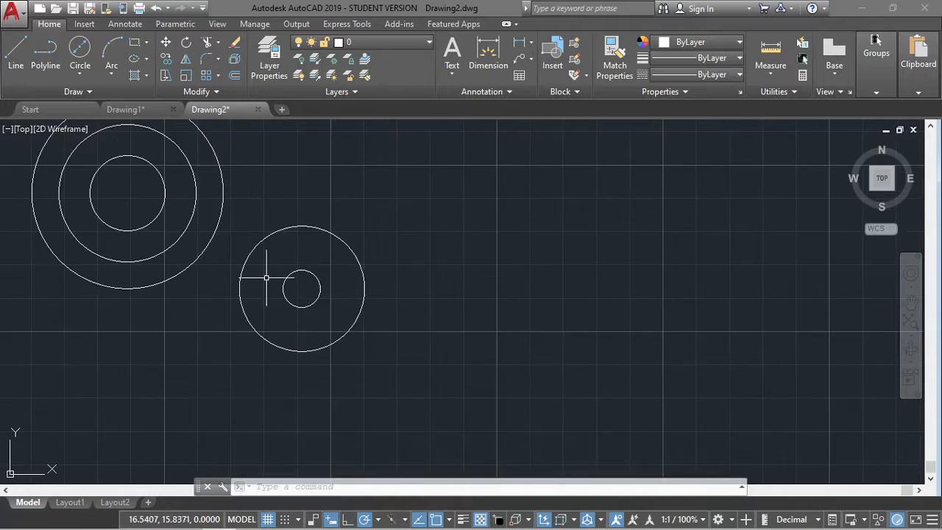
text(li)
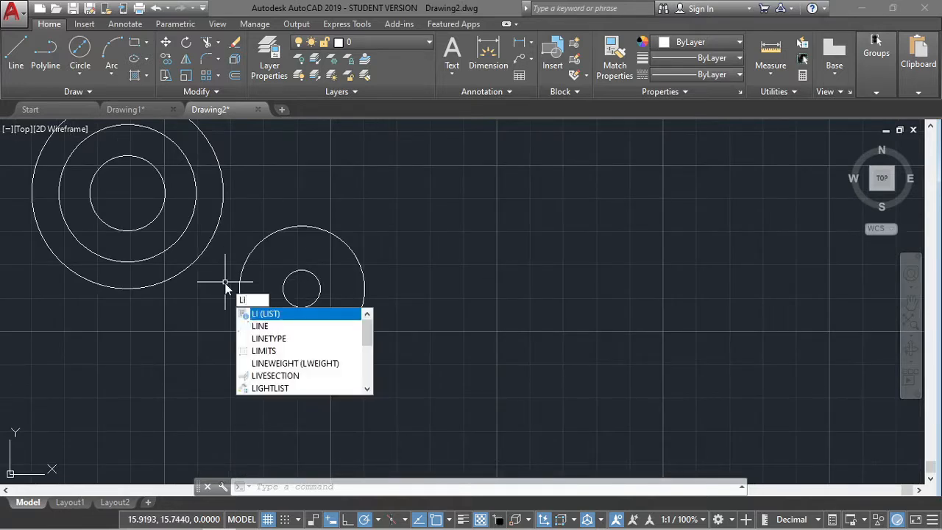
key(Return)
key(Escape)
Try joining the undersides of the 2.88 and 1.88 circles with a tangent line, and delete it.
text(lect objects:)
key(Return)
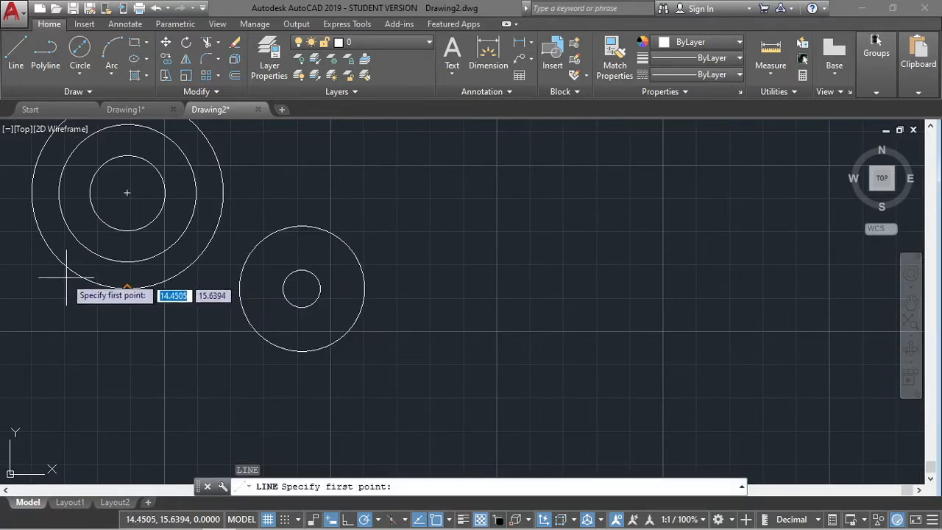
click(301, 351)
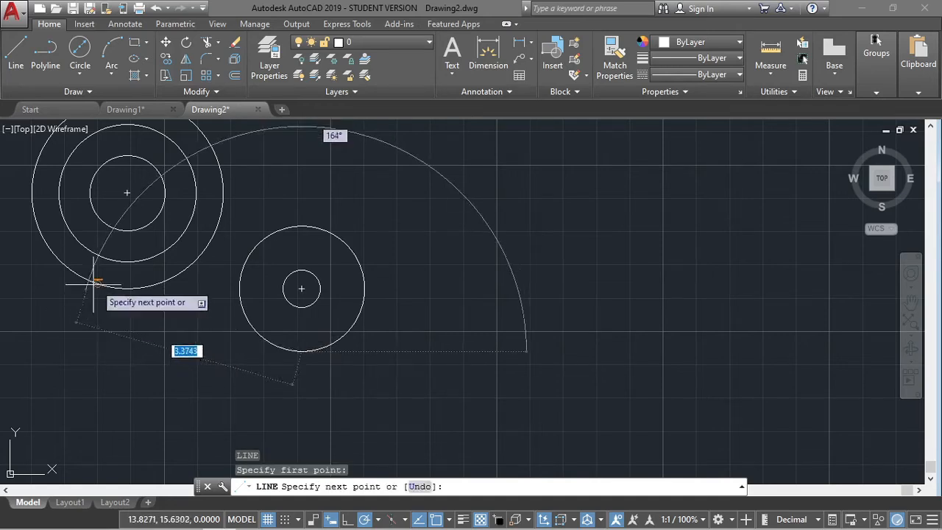
click(282, 346)
scroll(281, 346, up, 2)
key(Escape)
click(276, 340)
key(Delete)
scroll(276, 340, down, 4)
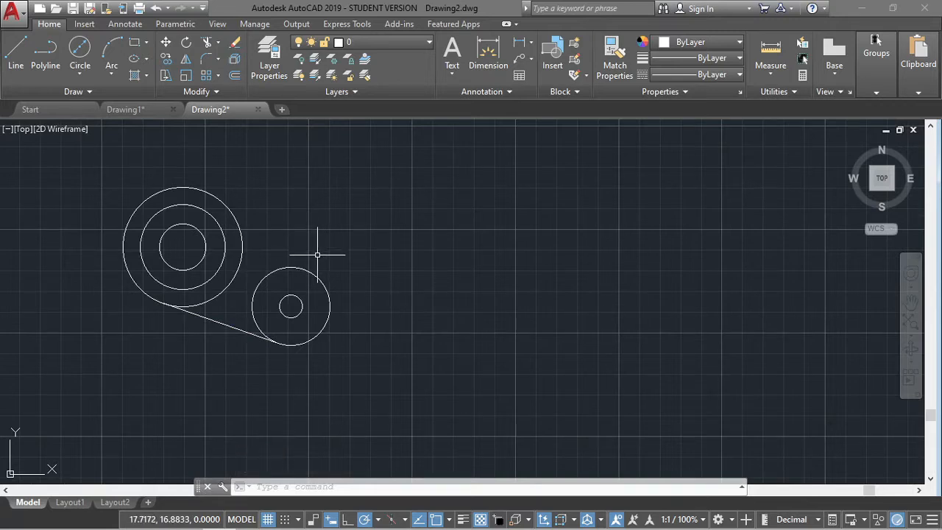
scroll(309, 229, down, 1)
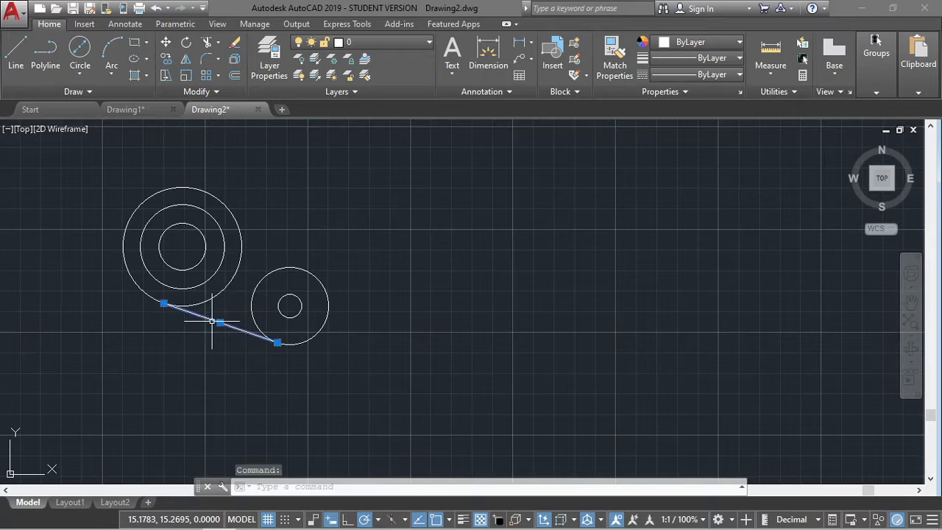
key(Delete)
Join the undersides of the 2.06 and 1.88 circles with a tangent line, deleting the helper segment drawn from the 1.88 circle's bottom quadrant.
scroll(212, 321, up, 4)
text(L)
key(Return)
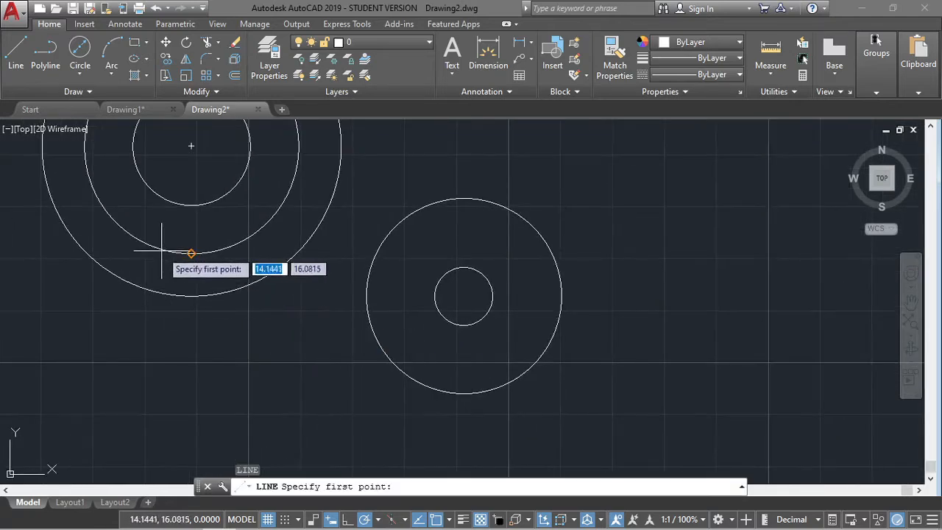
click(464, 393)
click(146, 243)
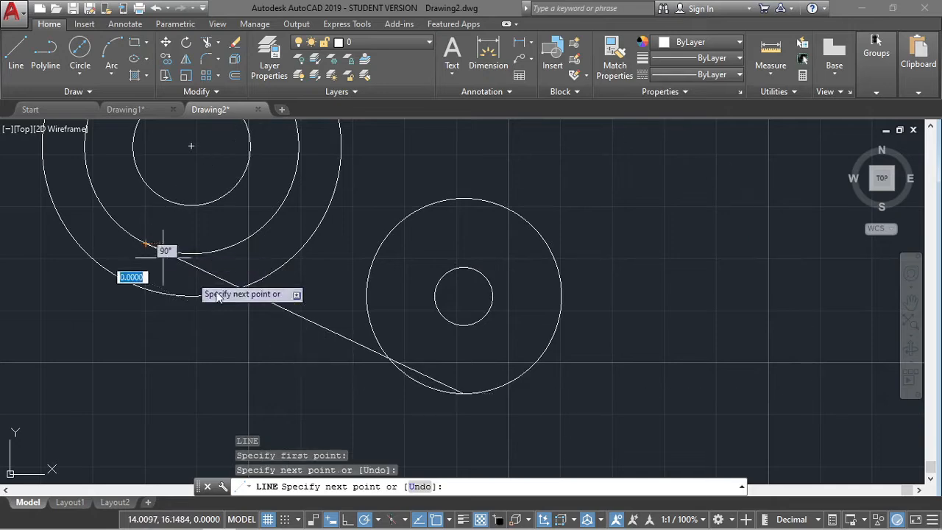
click(420, 381)
key(Escape)
click(431, 374)
key(Delete)
Draw connected lines from the large concentric circles' center, 5.26 horizontally to the right and 1.62 vertically up.
scroll(235, 319, down, 4)
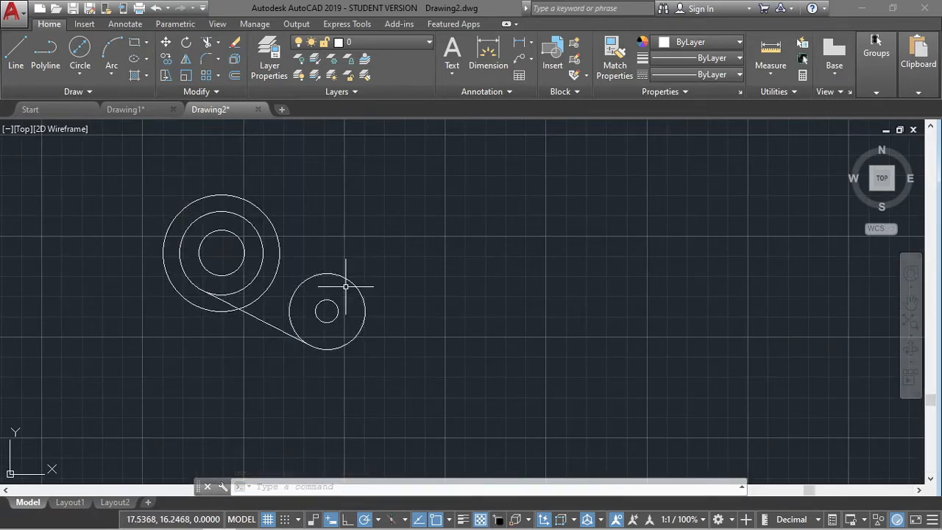
middle_drag(338, 237, 369, 309)
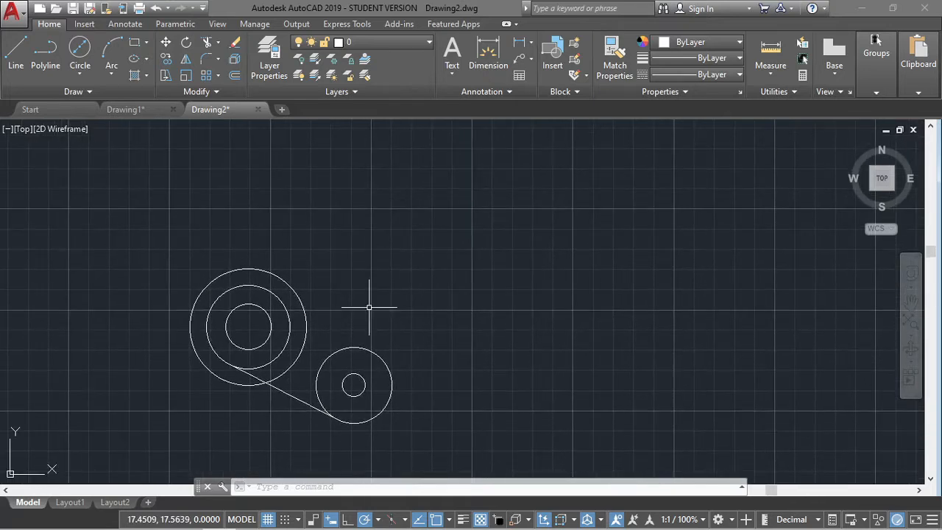
text(l)
key(Return)
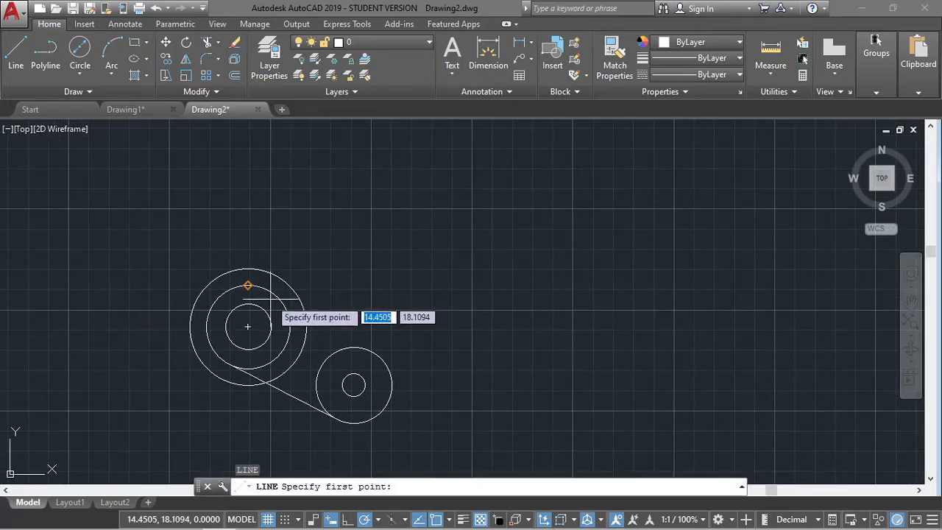
click(248, 327)
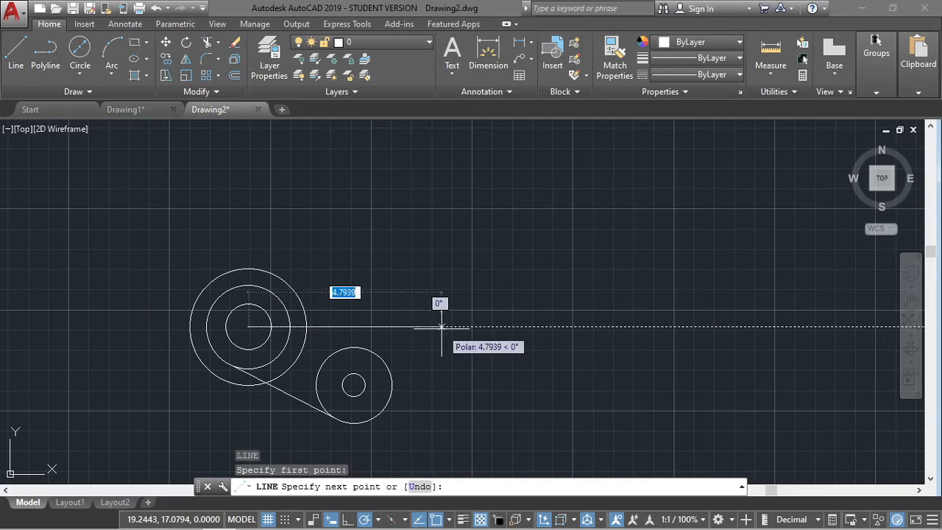
text(5.26)
key(Return)
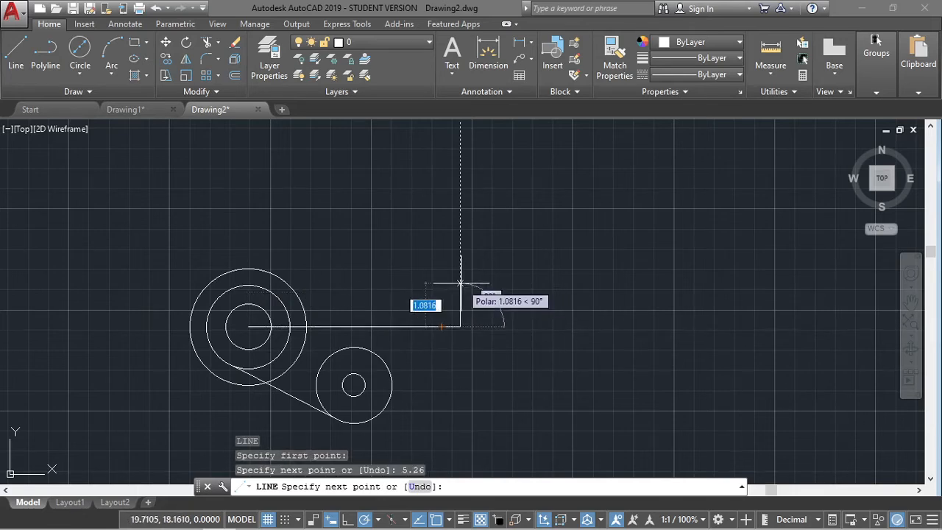
text(1.62)
key(Return)
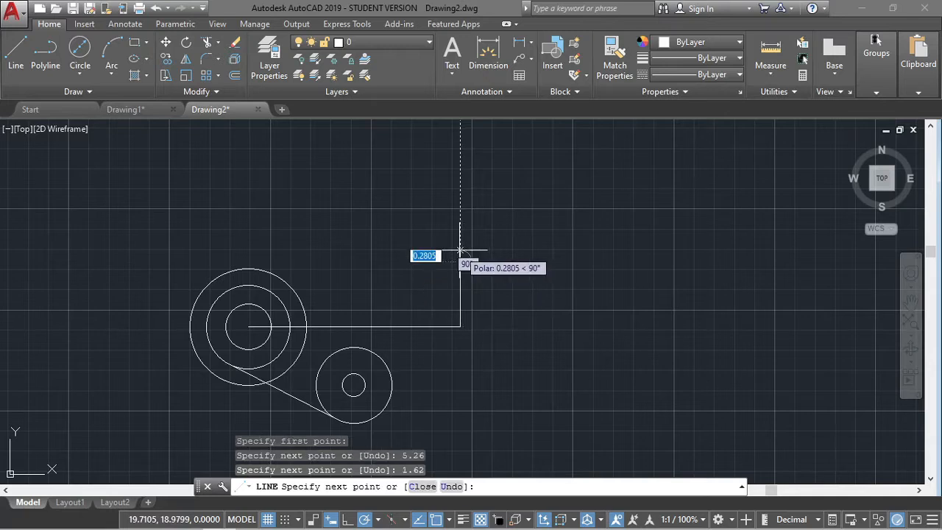
Continue the line 3.62 left and 1.26 down, and close the rectangle with a horizontal line to its right edge.
text(3.62)
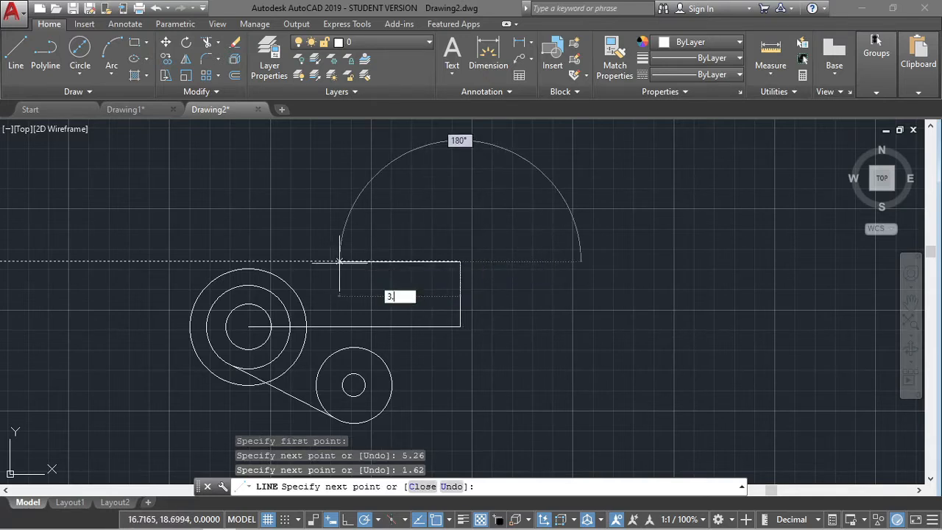
key(Return)
scroll(315, 317, up, 4)
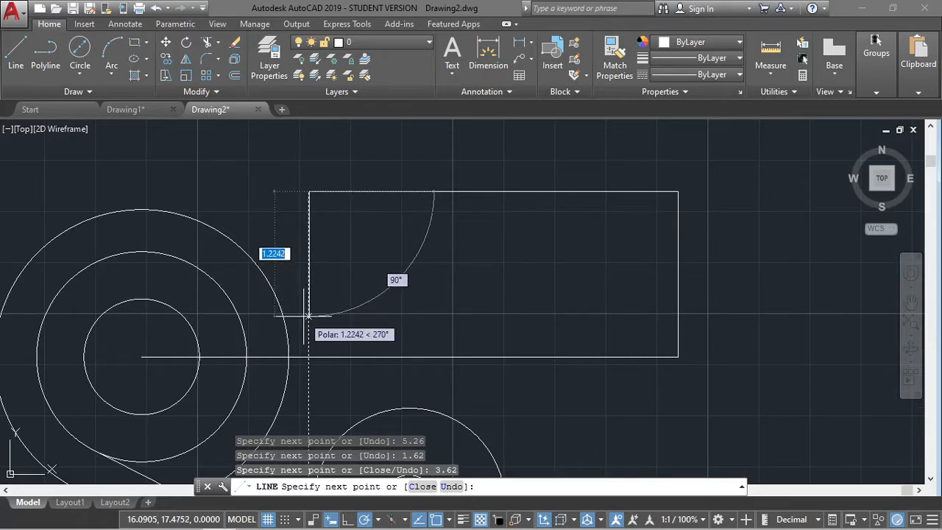
text(1)
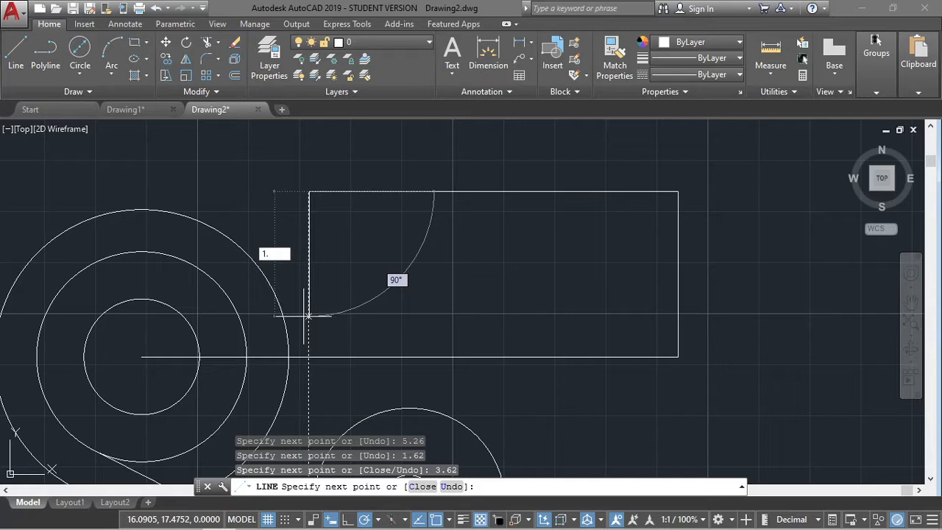
text(.26)
key(Return)
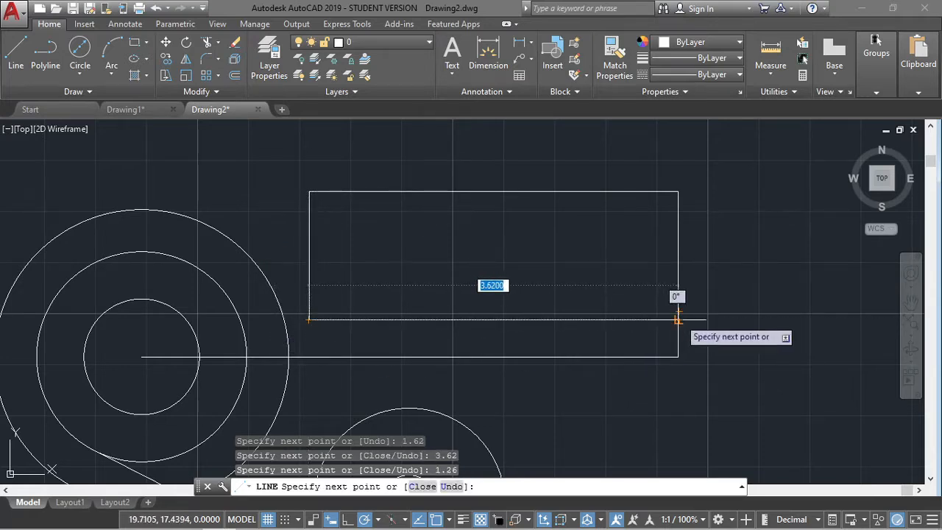
key(Escape)
Trim the short vertical segment between the rectangle's lower right corner and the horizontal center line.
text(tr)
key(Return)
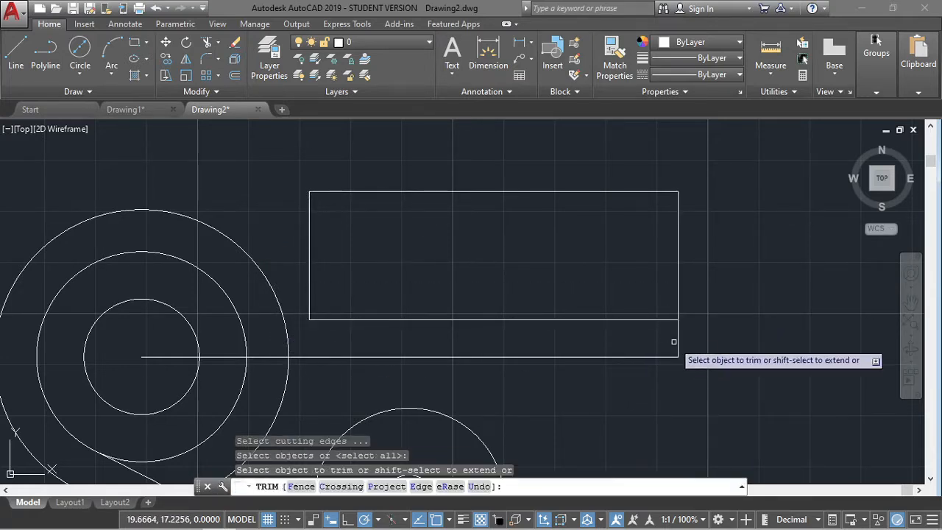
scroll(515, 361, down, 2)
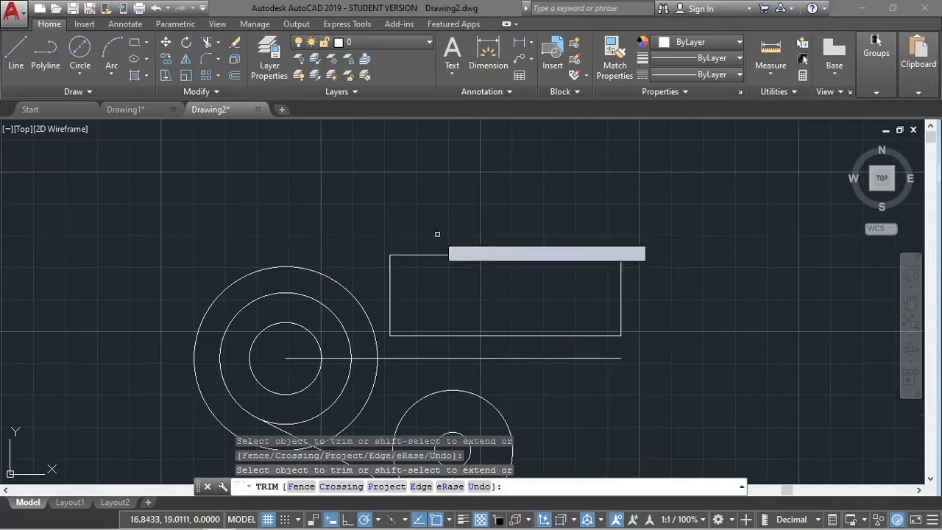
key(Escape)
Fillet the rectangle's two left corners with a radius of 0.12.
text(f)
key(Return)
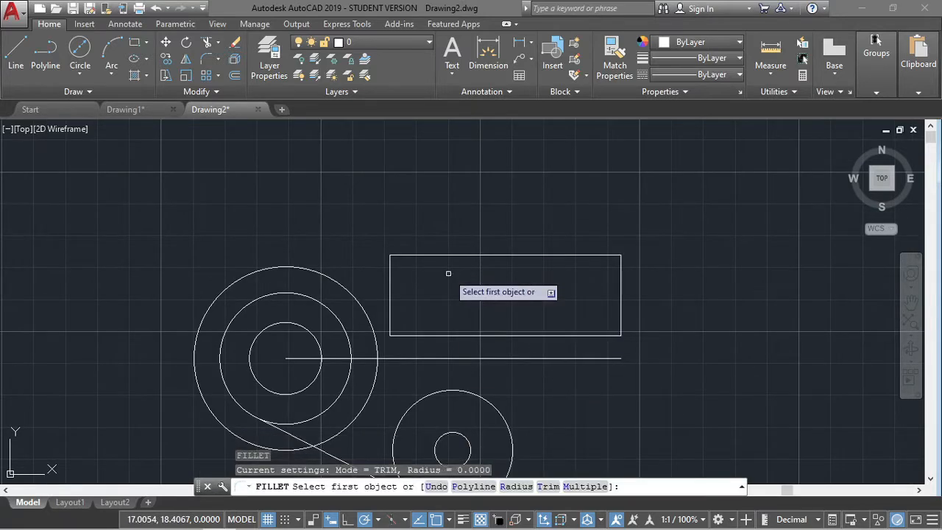
text(r)
key(Return)
text(0.12)
key(Return)
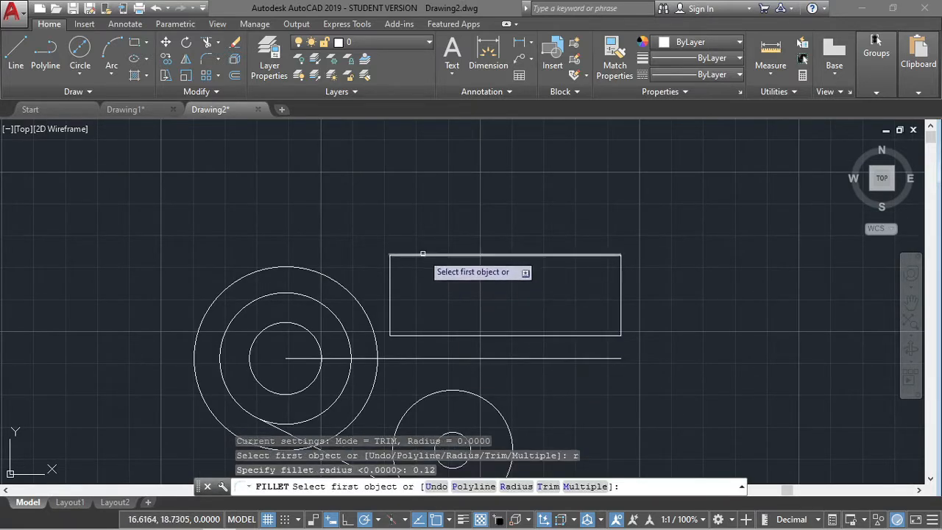
click(392, 271)
click(391, 271)
key(Return)
click(409, 336)
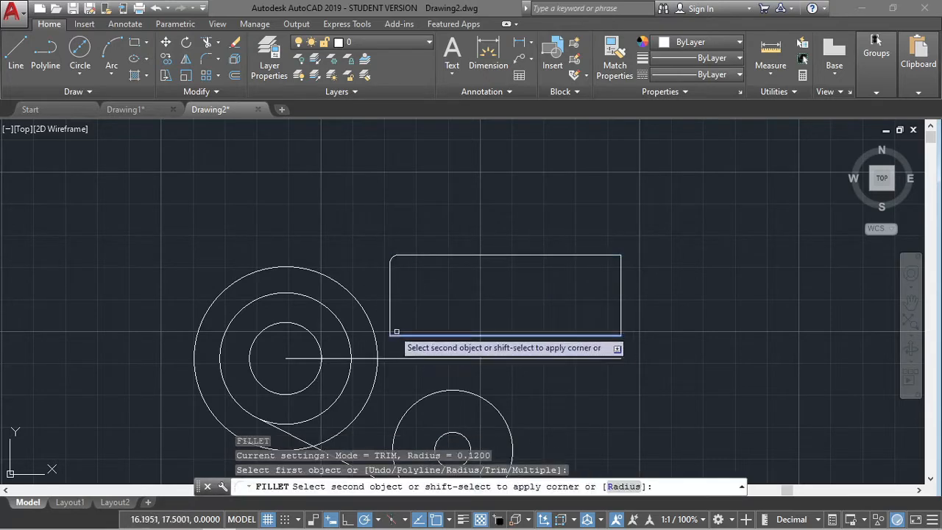
click(392, 330)
Fillet the rectangle's two right corners with the same 0.12 radius.
key(Return)
click(619, 310)
click(607, 335)
key(Return)
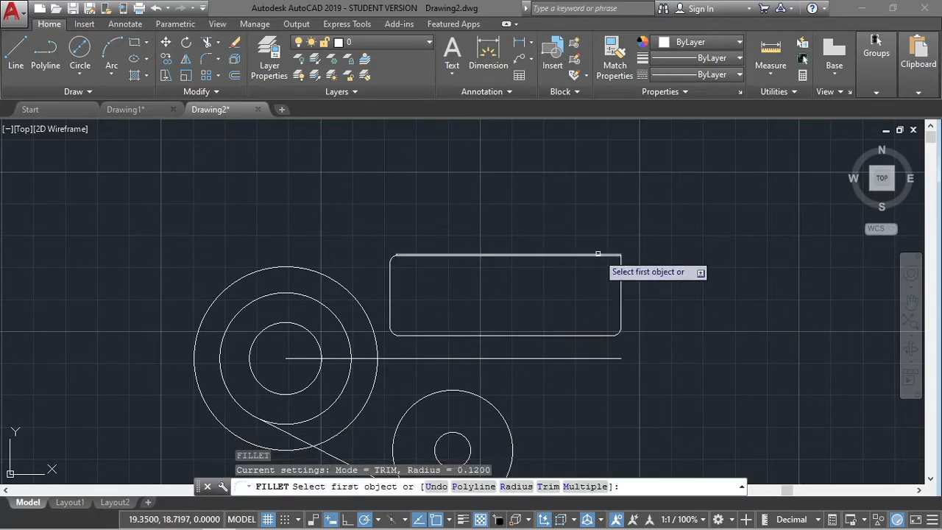
click(599, 256)
click(620, 280)
scroll(445, 220, down, 2)
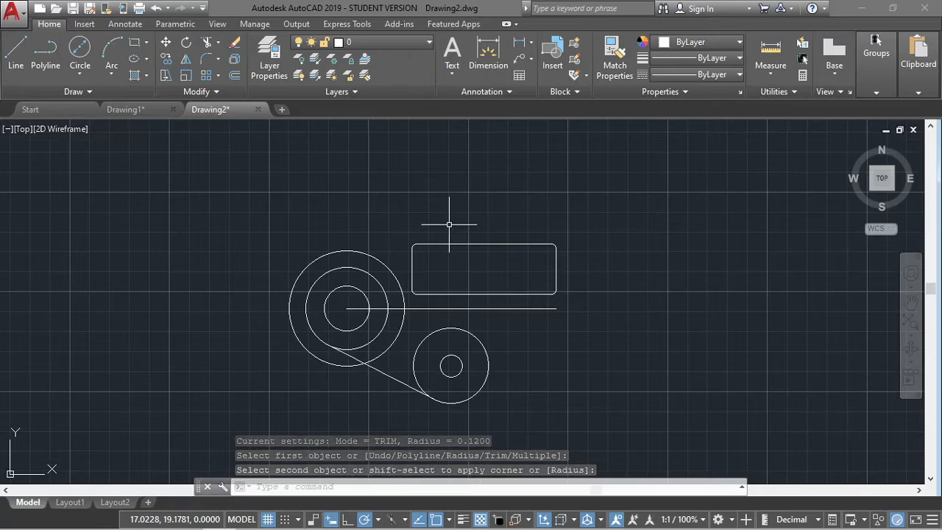
Replace the horizontal center line with a new 5.26 line drawn rightward from the large circles' center.
scroll(445, 220, up, 4)
scroll(449, 224, down, 2)
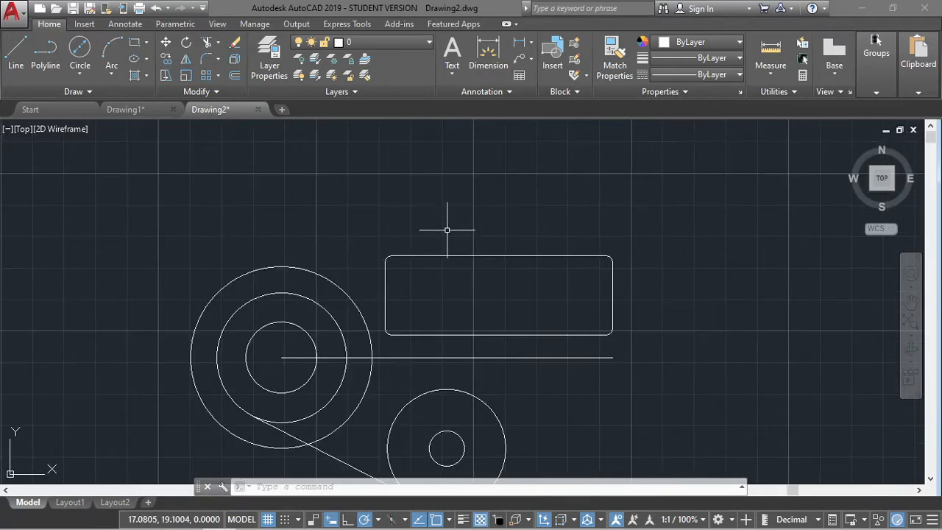
text(l)
key(Return)
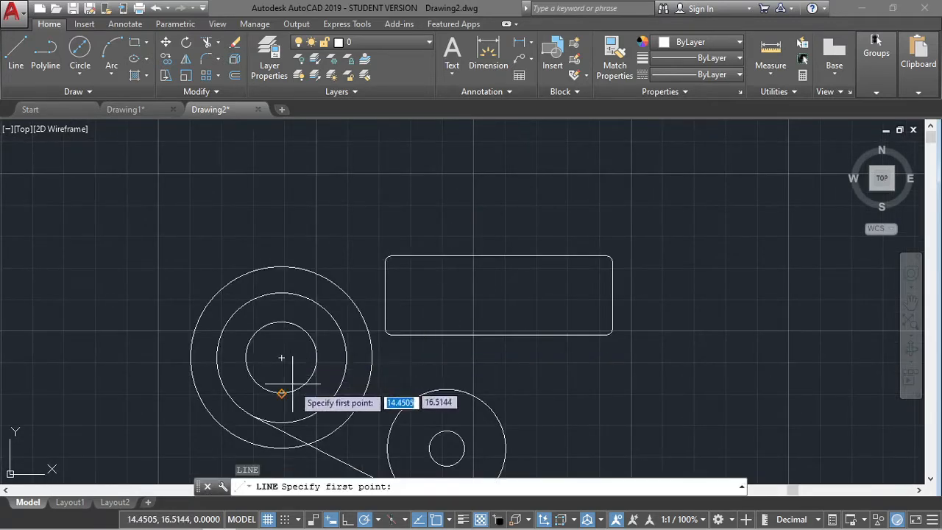
click(281, 357)
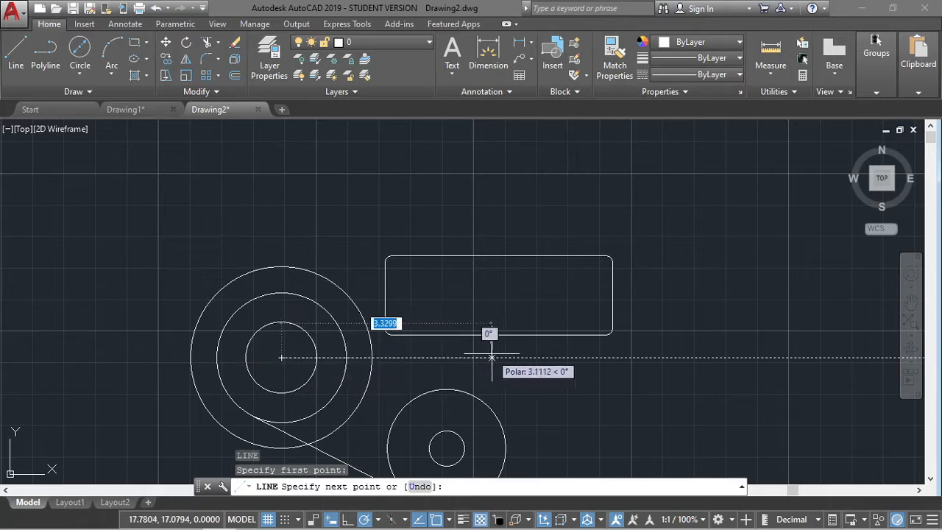
text(5.26)
key(Return)
key(Escape)
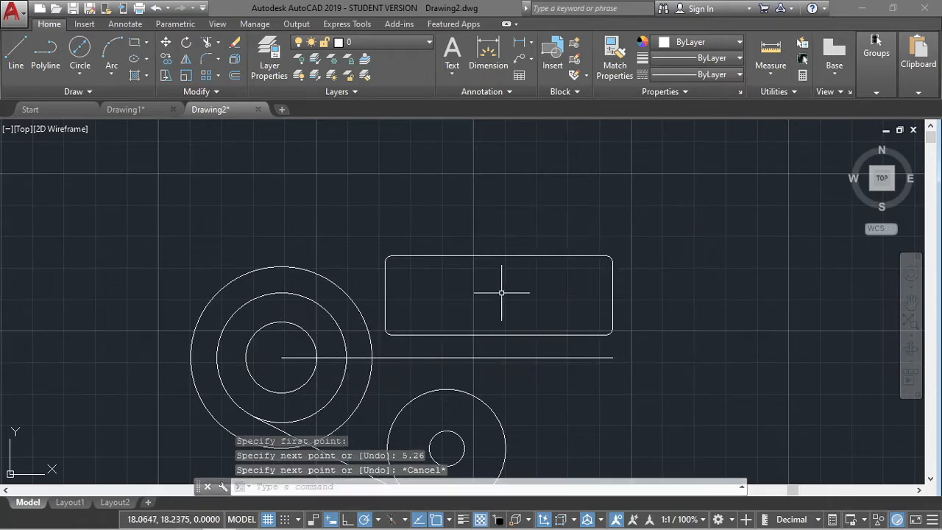
Draw a circle of radius 0.1875 inside the rectangle, centered 0.76 left of the right edge's midpoint.
scroll(480, 358, down, 2)
scroll(576, 430, up, 2)
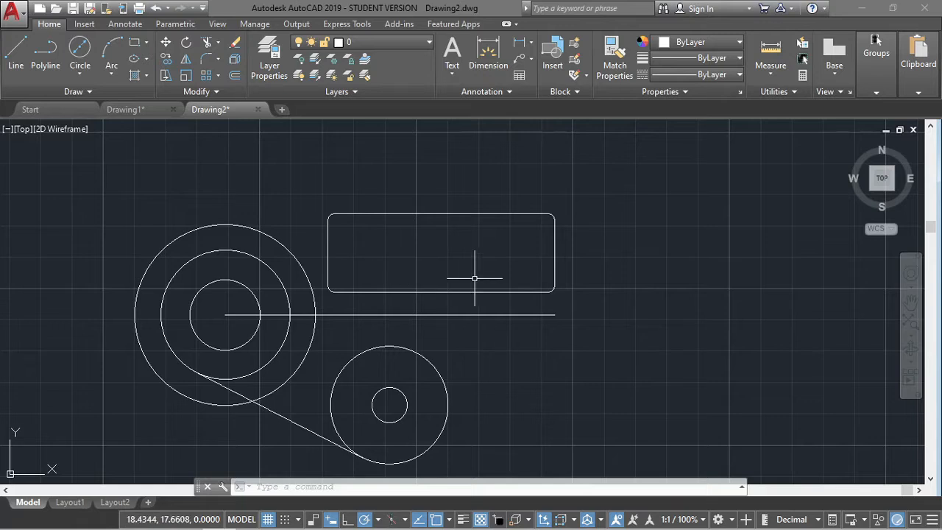
text(c)
key(Escape)
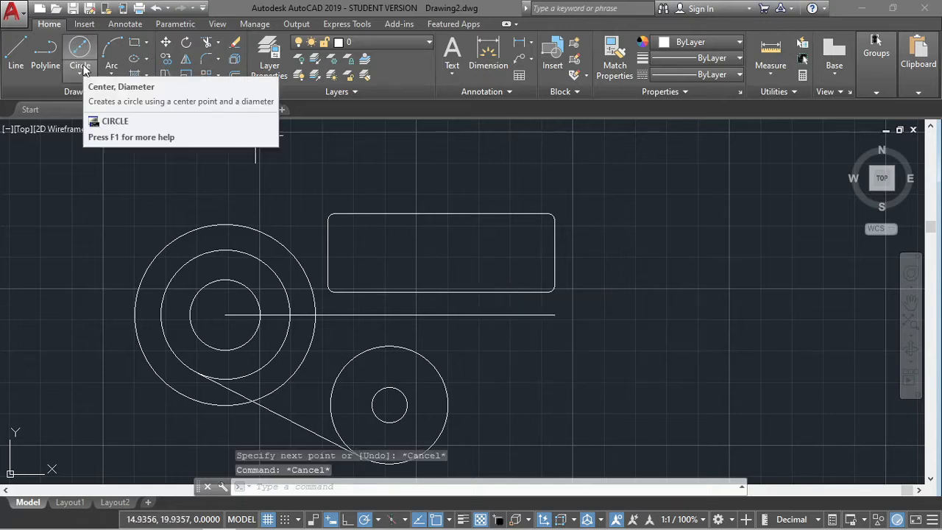
click(83, 68)
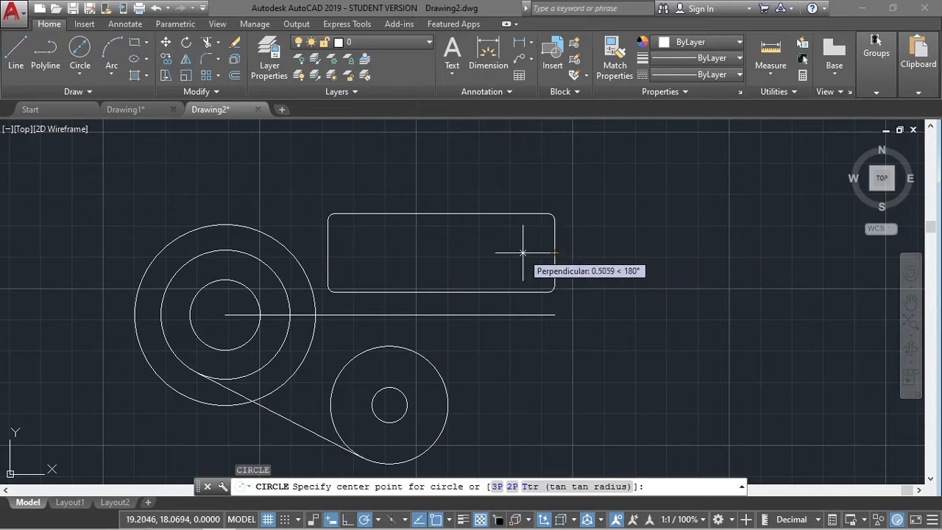
text(0.76)
key(Return)
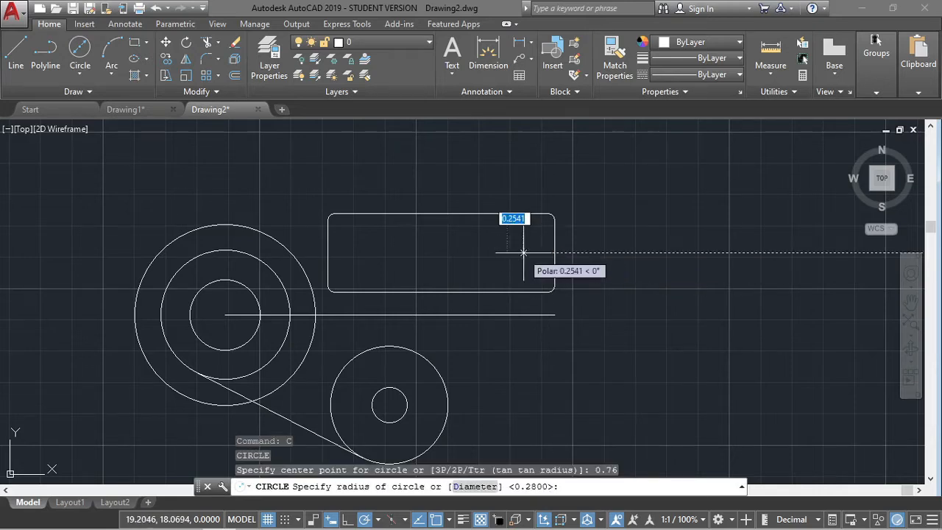
text(0.1875)
key(Return)
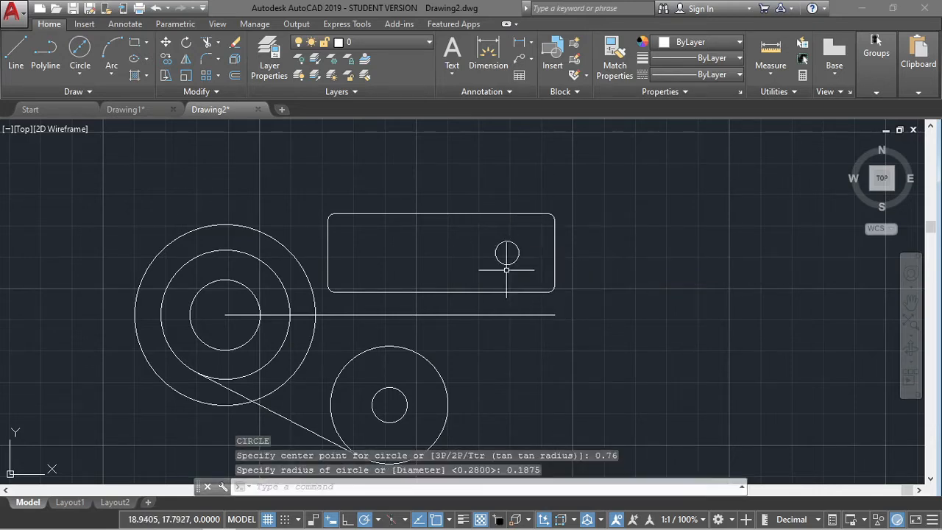
Copy the small circle in the rectangle and place the copy concentric with the original.
click(506, 253)
key(Escape)
click(498, 247)
key(ctrl+c)
key(ctrl+v)
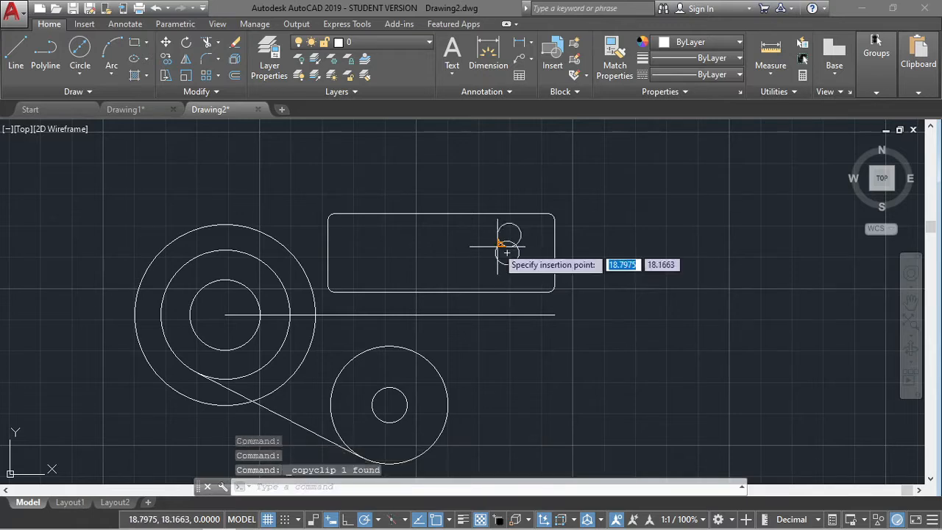
click(449, 260)
click(471, 253)
click(461, 248)
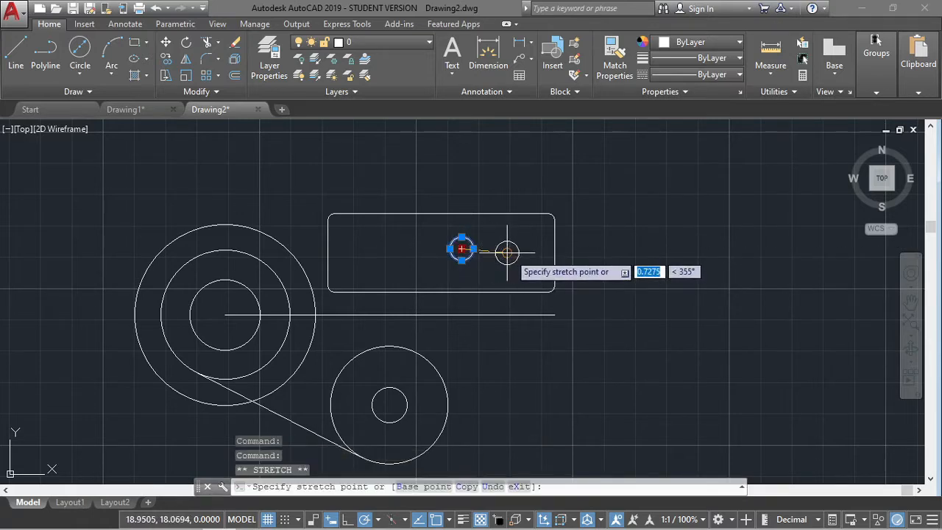
click(507, 253)
Move one of the coincident small circles 2.26 horizontally to the left by its center grip.
click(507, 253)
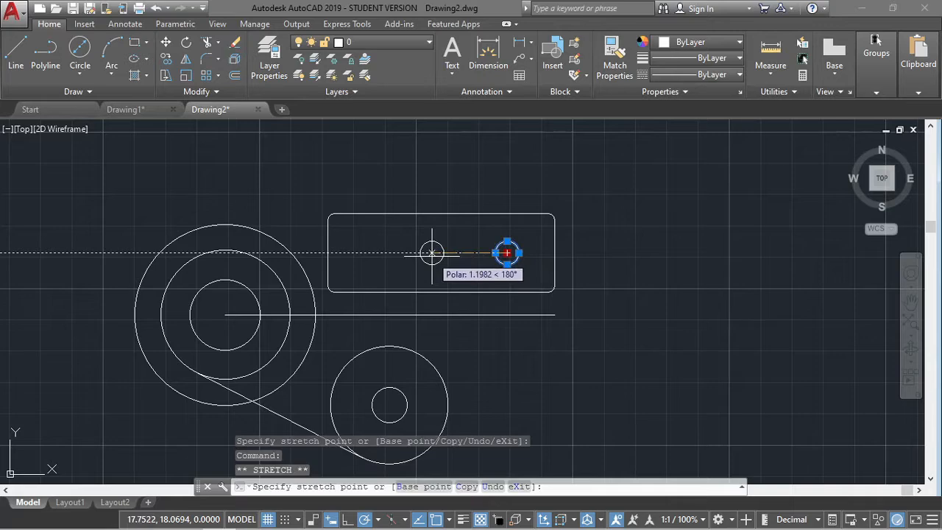
text(2.26)
key(Return)
key(Escape)
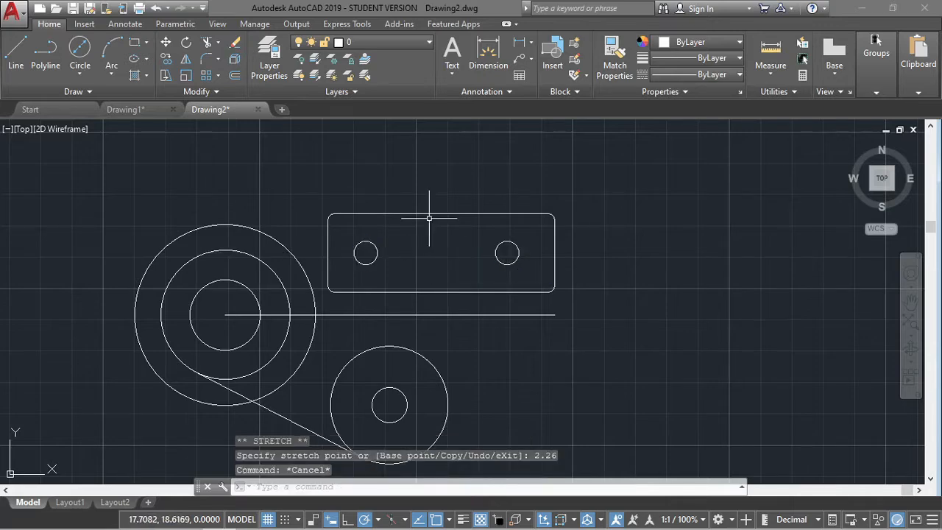
Check the diameter of the 1.88 circle with a diameter dimension, without placing it.
middle_drag(495, 355, 482, 282)
scroll(352, 273, down, 2)
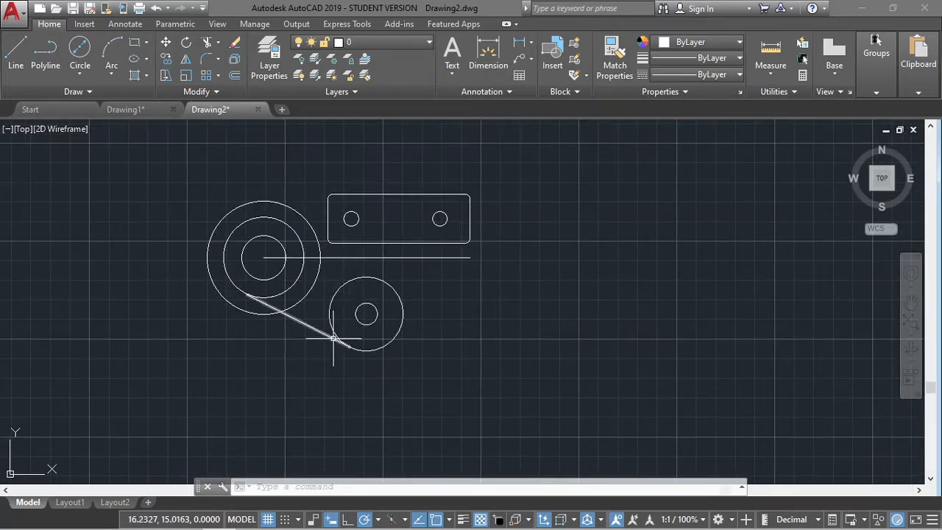
click(371, 351)
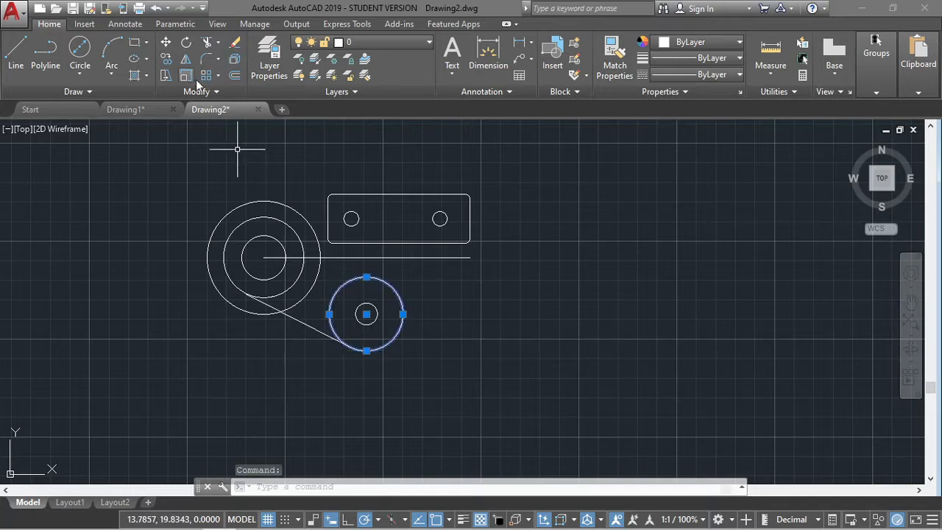
click(132, 25)
click(273, 75)
click(294, 238)
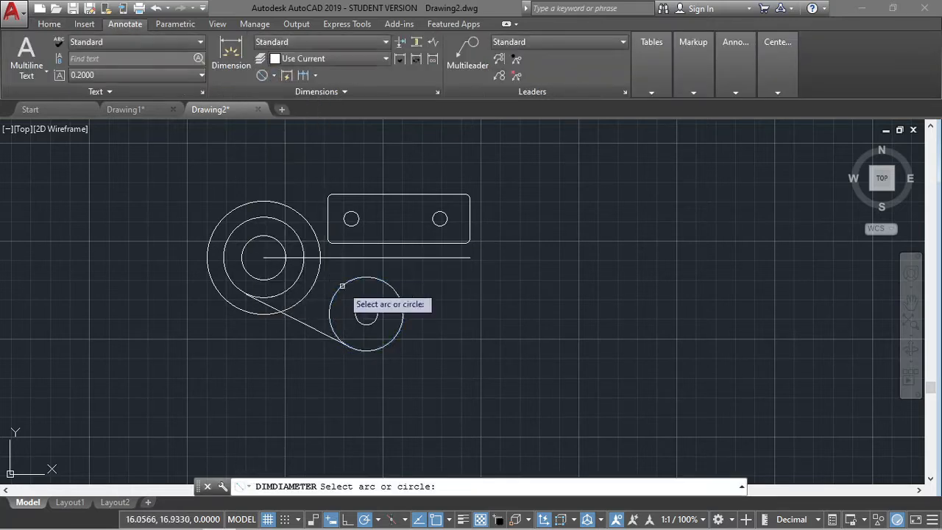
click(343, 284)
key(Escape)
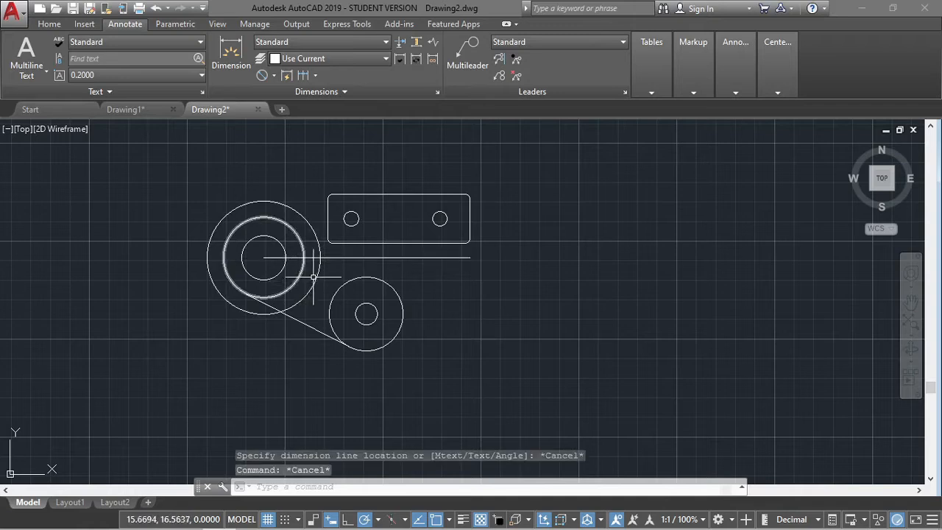
Draw a horizontal line 2.62 long to the right from the center of the concentric circles.
text(L)
key(Return)
click(263, 257)
text(2.62)
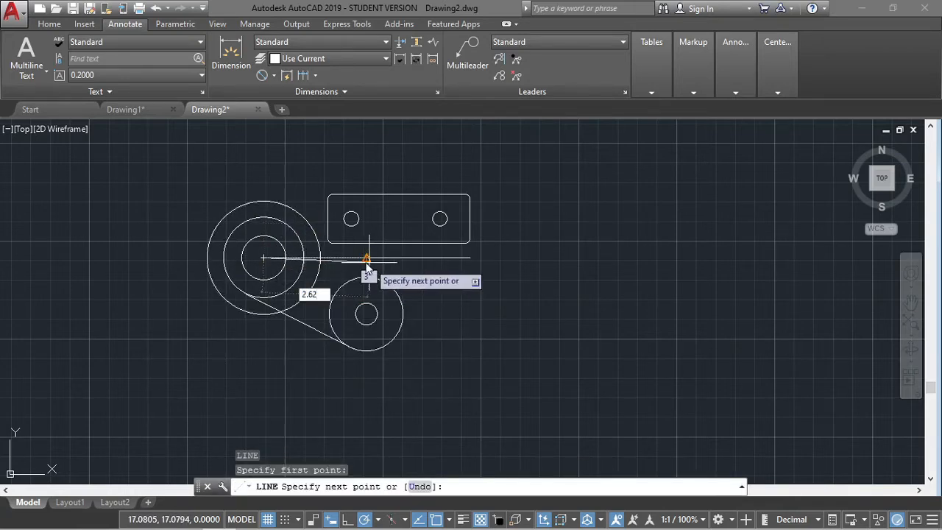
key(Escape)
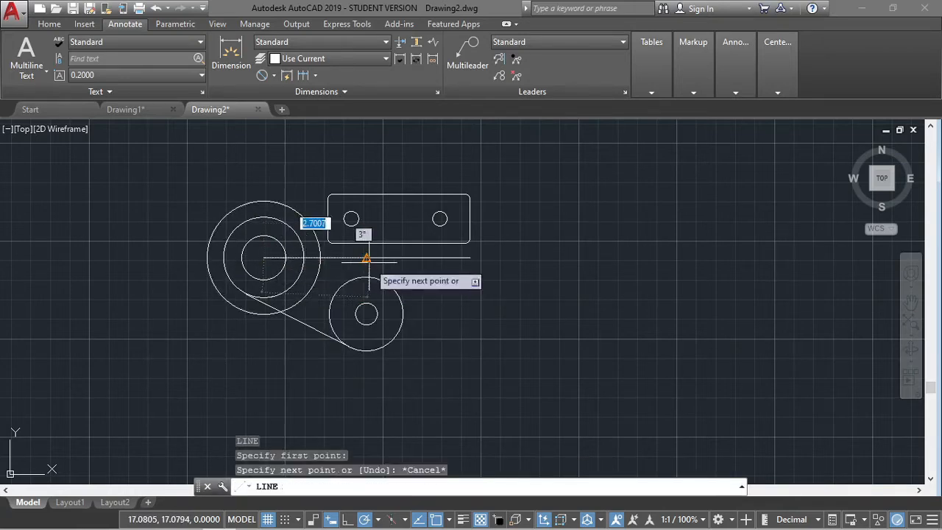
text(2.62)
key(Return)
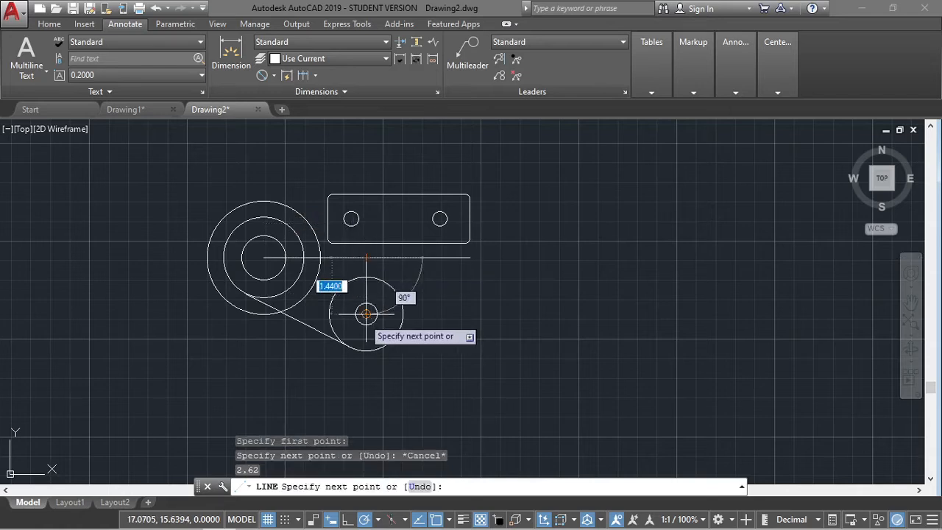
key(Escape)
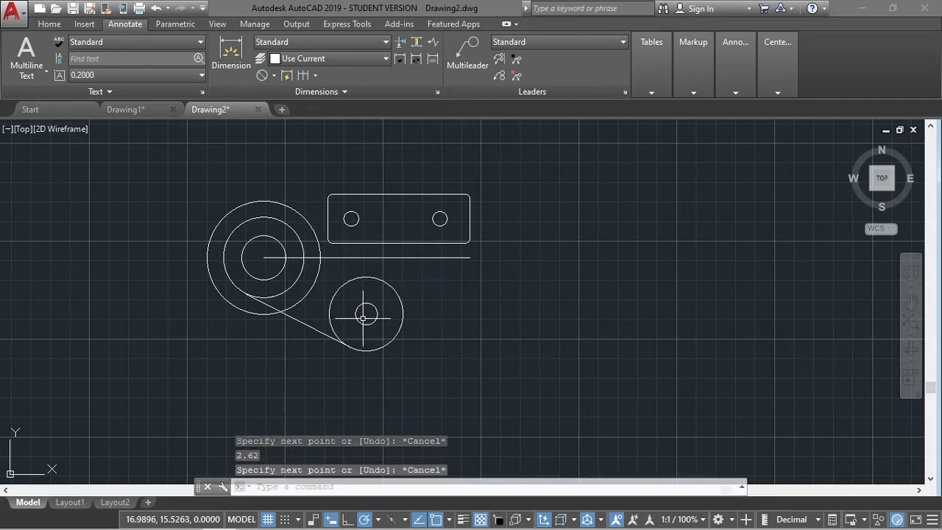
text(tr)
key(Return)
key(Escape)
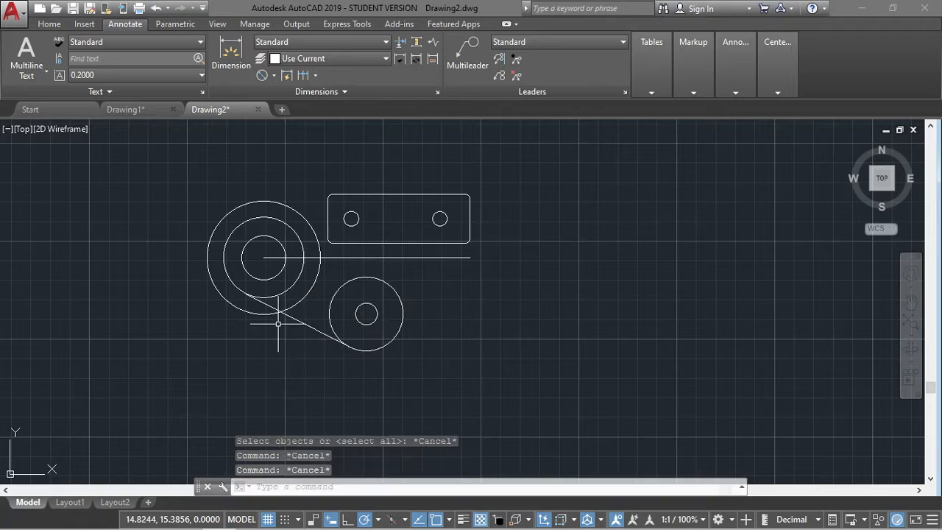
Draw a line from the rectangle's upper-left corner to the top of the middle concentric circle.
text(l)
key(Return)
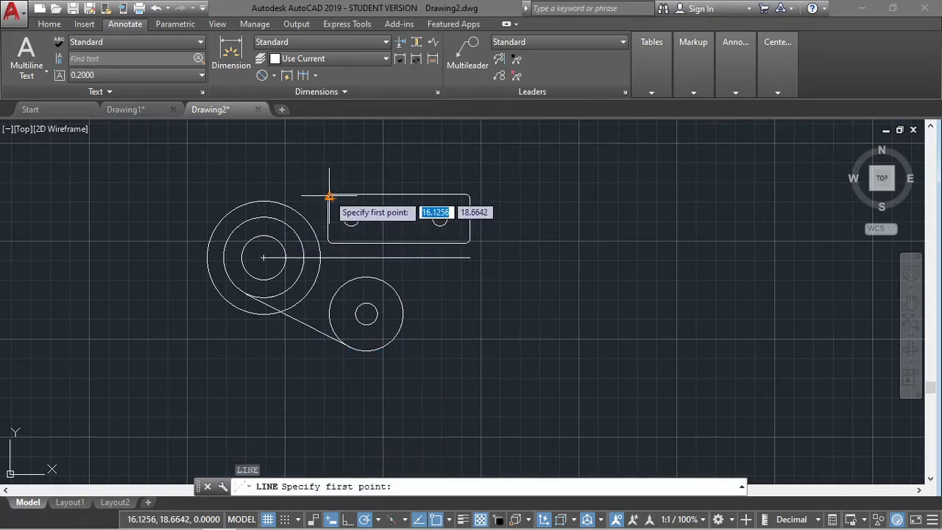
click(332, 197)
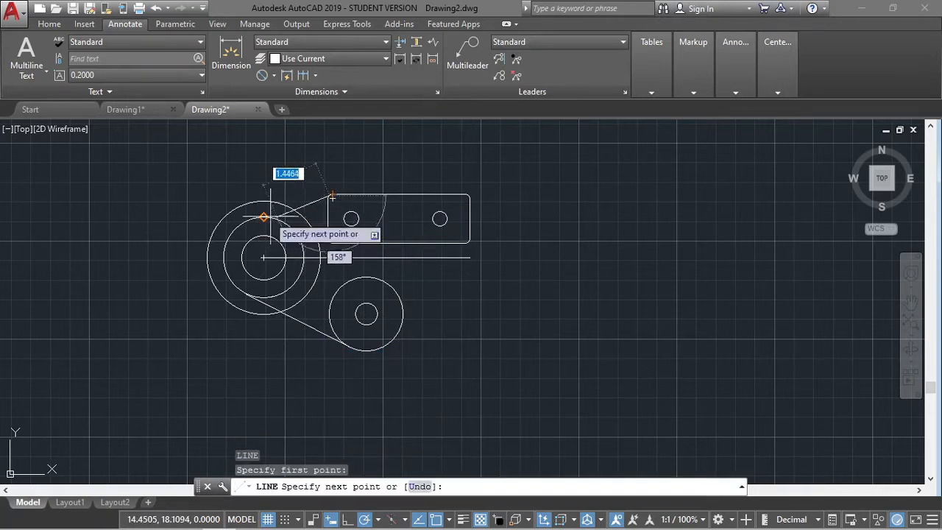
click(264, 217)
key(Escape)
Trim away the left part of the outermost concentric circle outside the two slanted lines.
text(tr)
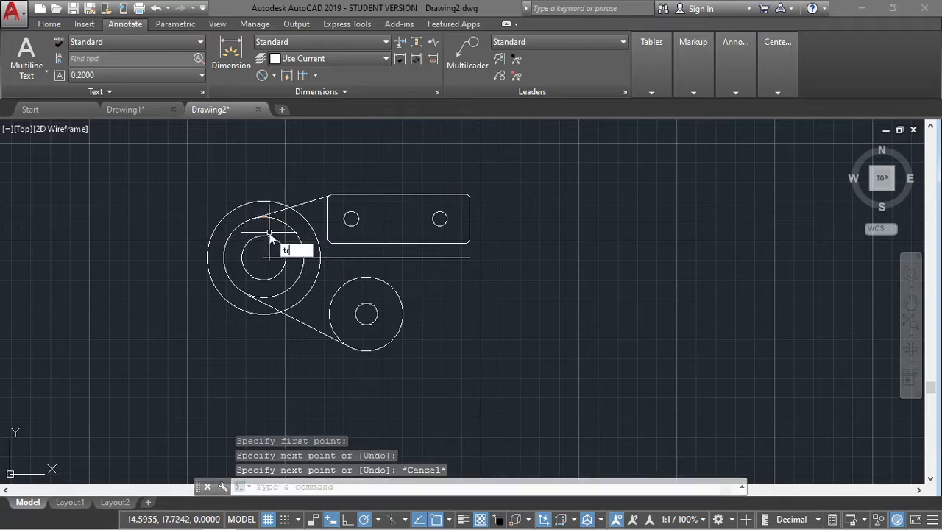
key(Return)
key(Return)
click(270, 203)
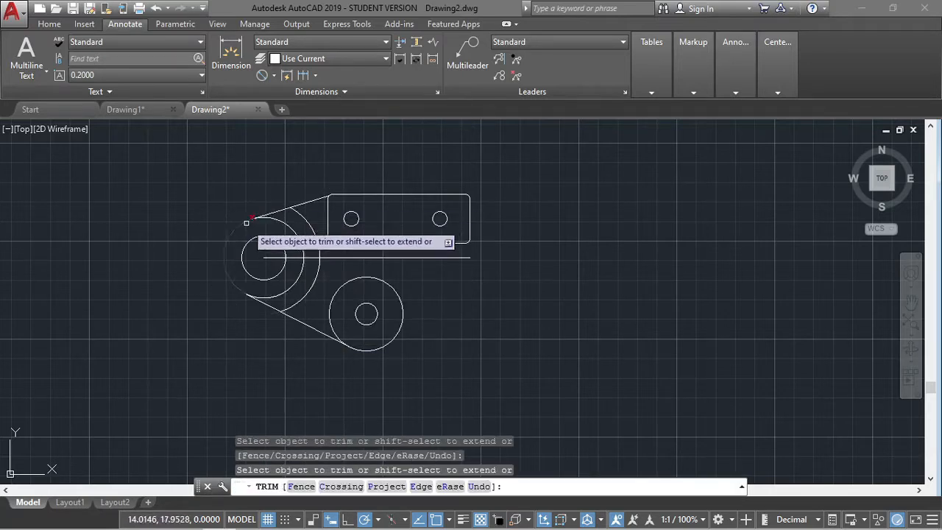
key(Escape)
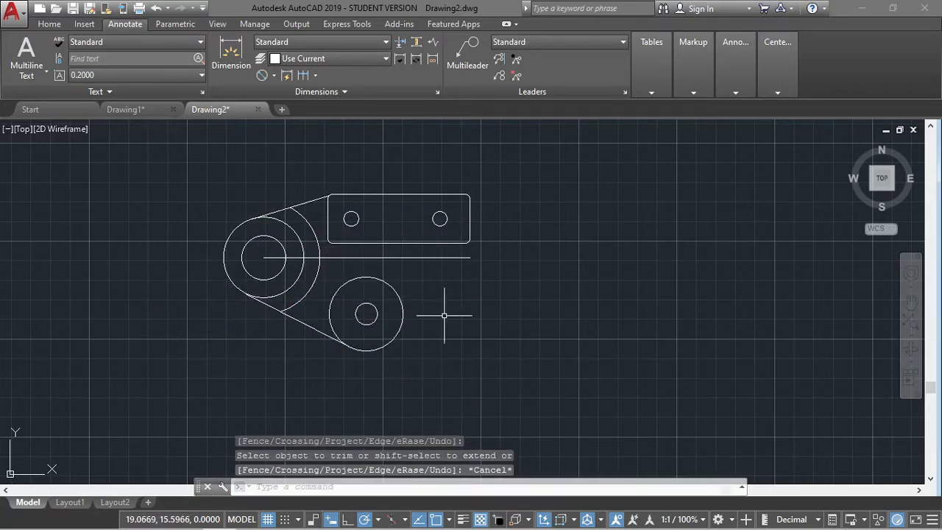
Draw a vertical line from the lower circle's right quadrant perpendicular to the rectangle's bottom edge, then along that edge to its right corner.
scroll(439, 316, up, 2)
mouse_move(437, 315)
middle_down()
mouse_move(458, 384)
mouse_move(449, 346)
middle_up()
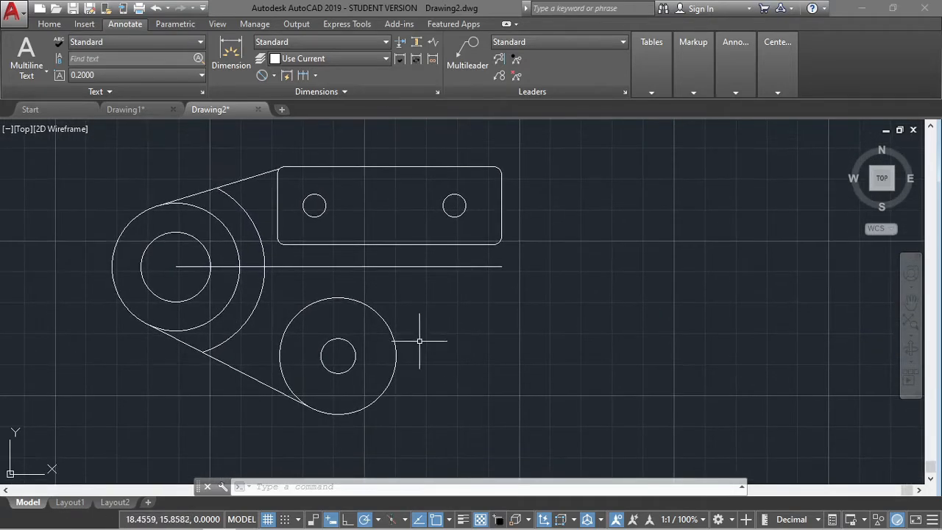
key(Return)
click(396, 356)
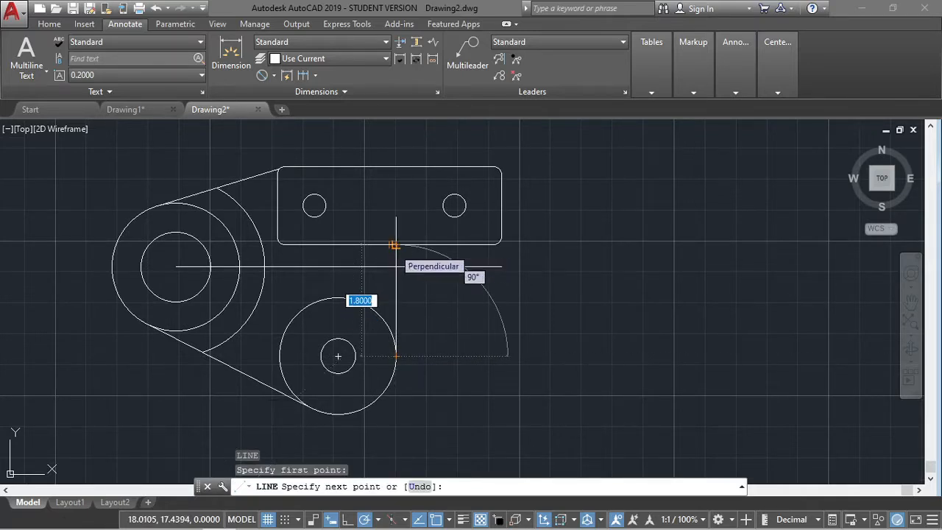
click(395, 245)
click(496, 244)
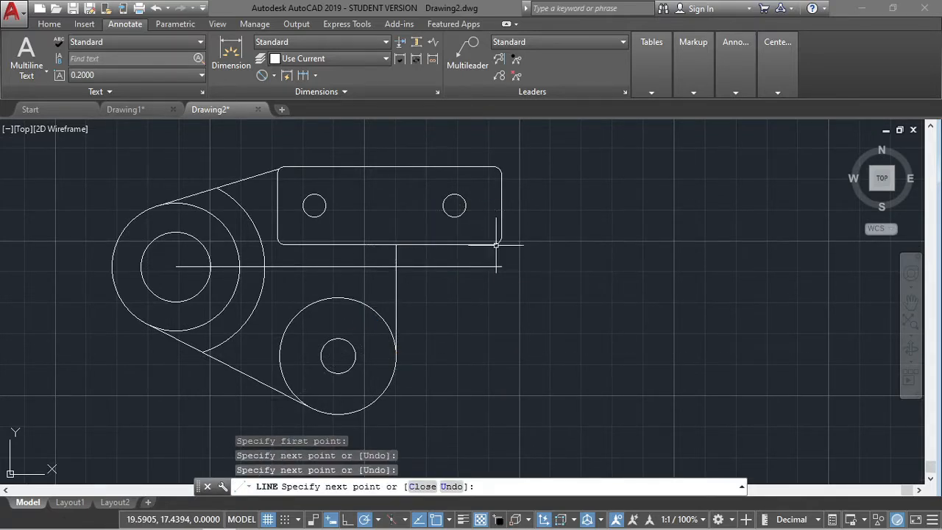
key(Escape)
Fillet the vertical line and the rectangle's bottom edge line with a radius of 0.94.
text(f)
key(Return)
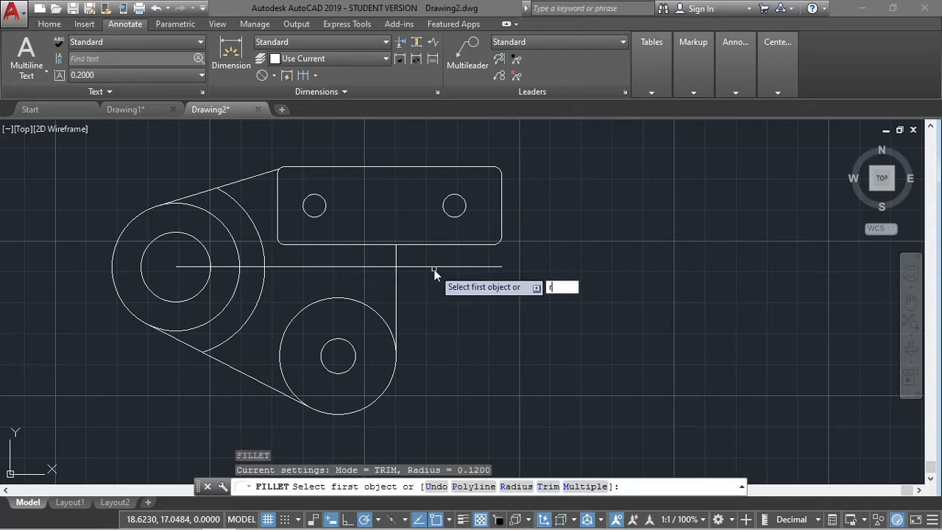
text(r)
key(Return)
text(0.94)
key(Return)
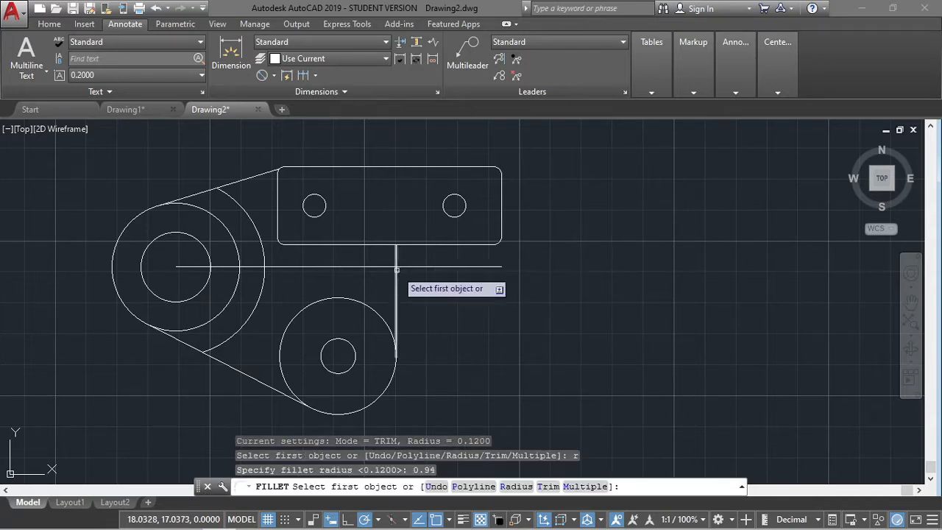
click(398, 278)
click(433, 266)
key(Escape)
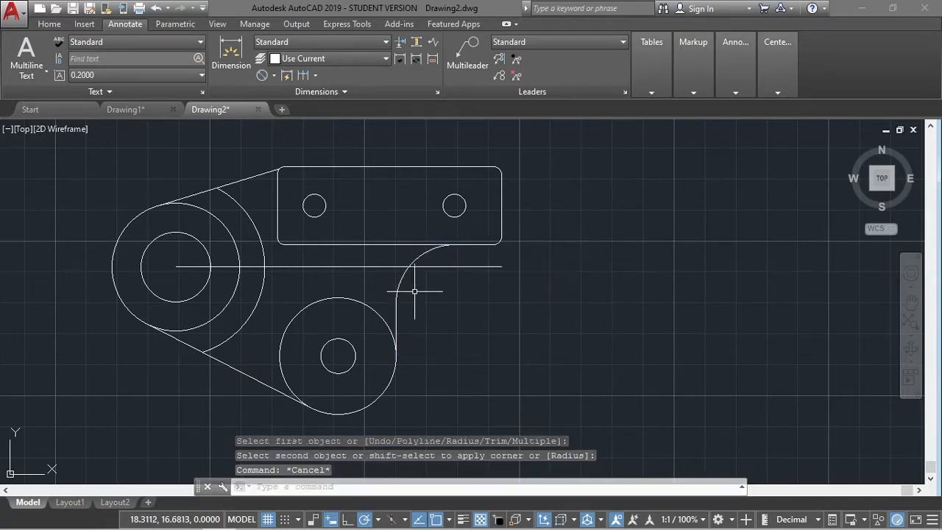
Delete the two overlapping horizontal construction lines running right from the concentric circles' center.
click(383, 286)
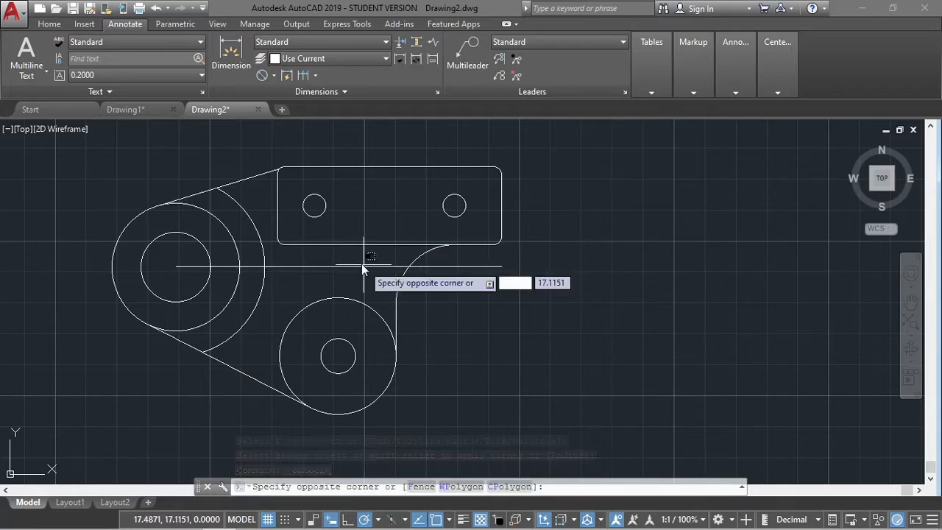
key(Escape)
click(368, 266)
key(Delete)
scroll(371, 270, down, 5)
scroll(430, 276, up, 5)
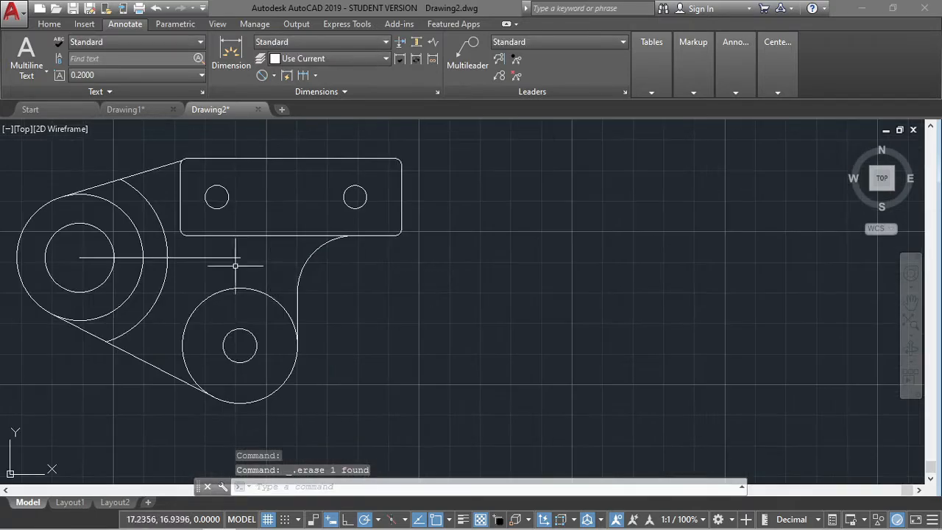
click(225, 257)
key(Delete)
mouse_move(267, 267)
middle_down()
mouse_move(259, 264)
mouse_move(361, 259)
middle_up()
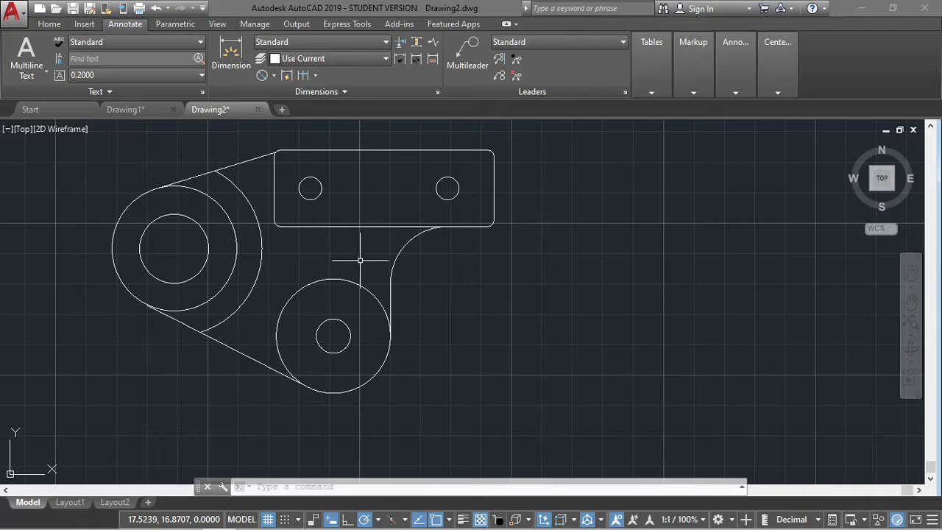
Draw a line 3.023 long at 80 degrees from the lower circle's center up into the rectangle.
key(Return)
click(333, 335)
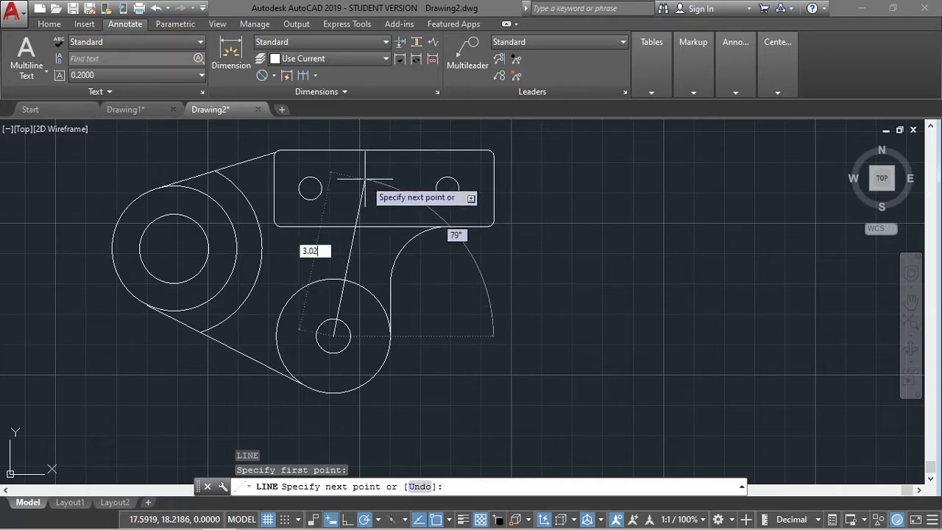
key(Tab)
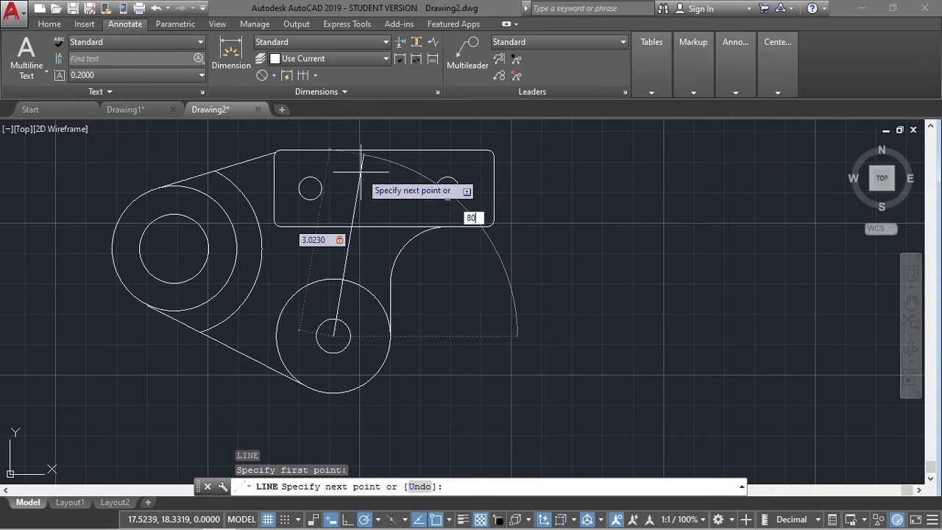
key(Return)
key(Escape)
Consult the bracket drawing in CAD-MODULE.pdf and delete the small inner circle at the lower circle's center in AutoCAD.
scroll(401, 153, up, 2)
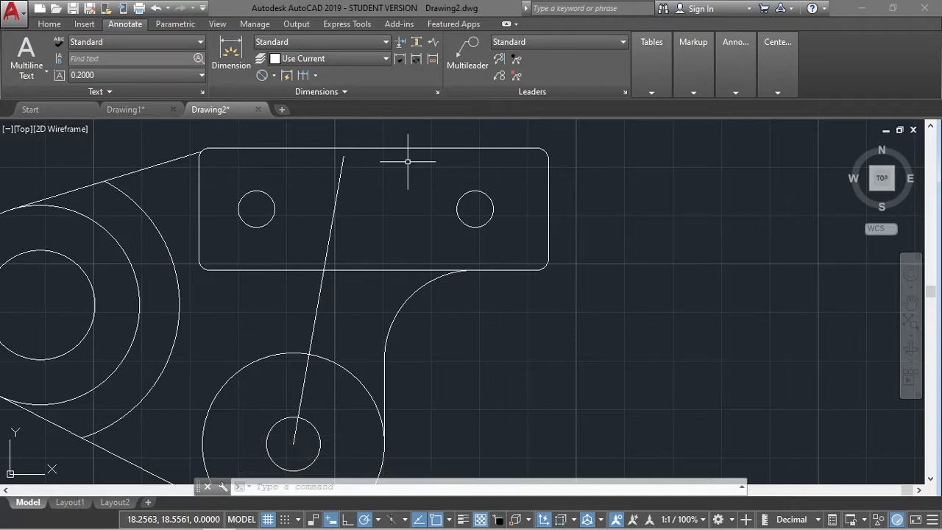
scroll(451, 204, down, 3)
scroll(490, 204, up, 3)
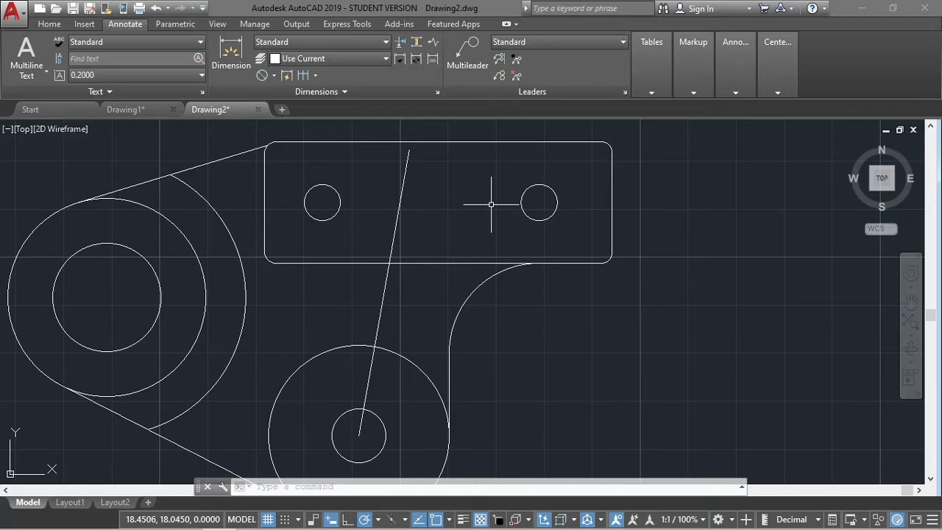
key(alt+Tab)
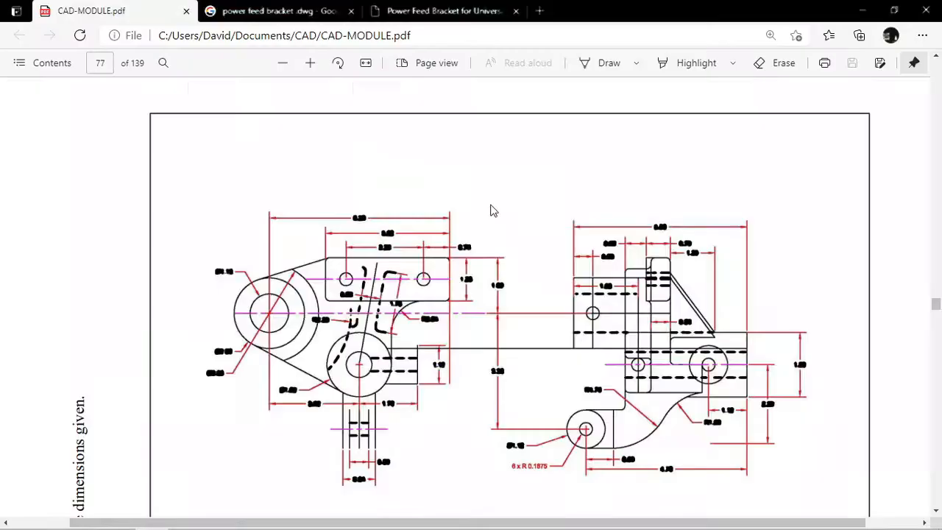
key(alt+Tab)
scroll(420, 351, down, 2)
middle_drag(419, 351, 465, 255)
scroll(465, 255, up, 2)
click(432, 342)
key(Delete)
Draw a circle of diameter 0.75 centered in the lower circle.
text(c)
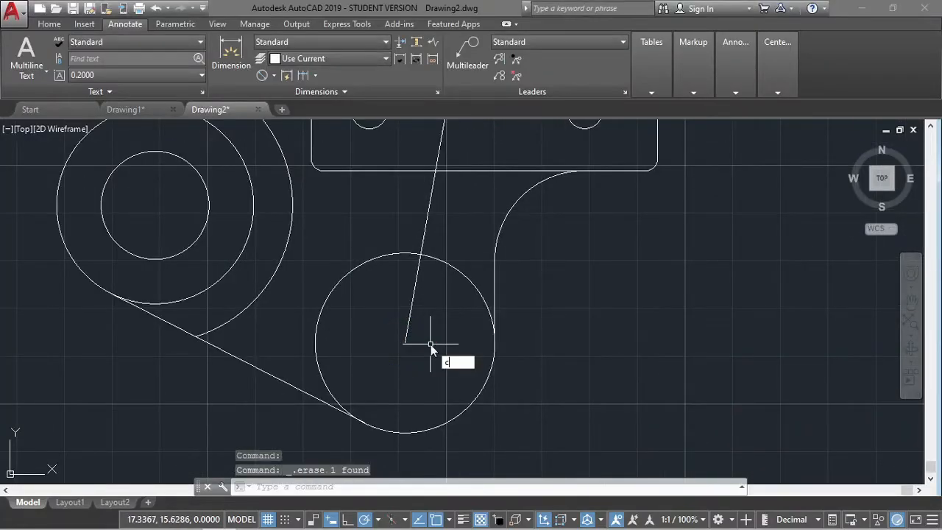
key(Escape)
click(47, 24)
click(94, 73)
click(110, 125)
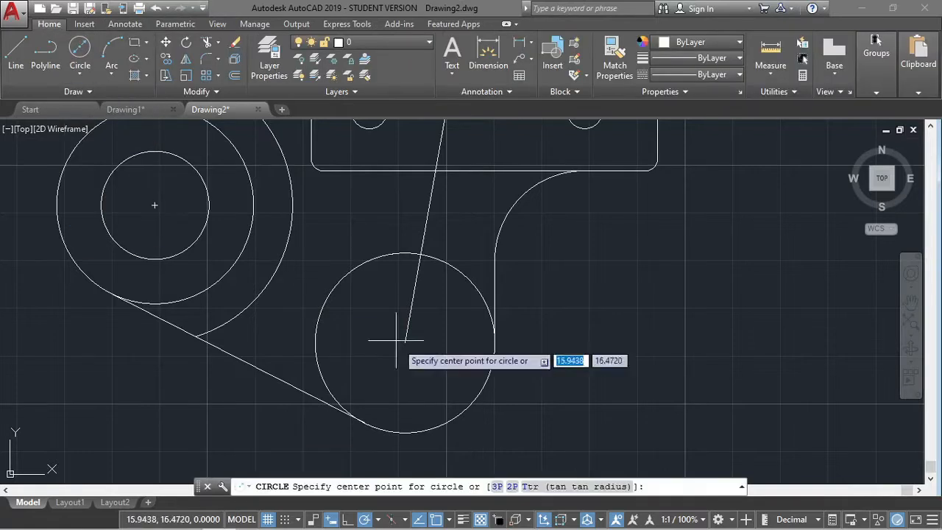
click(405, 342)
text(0.7)
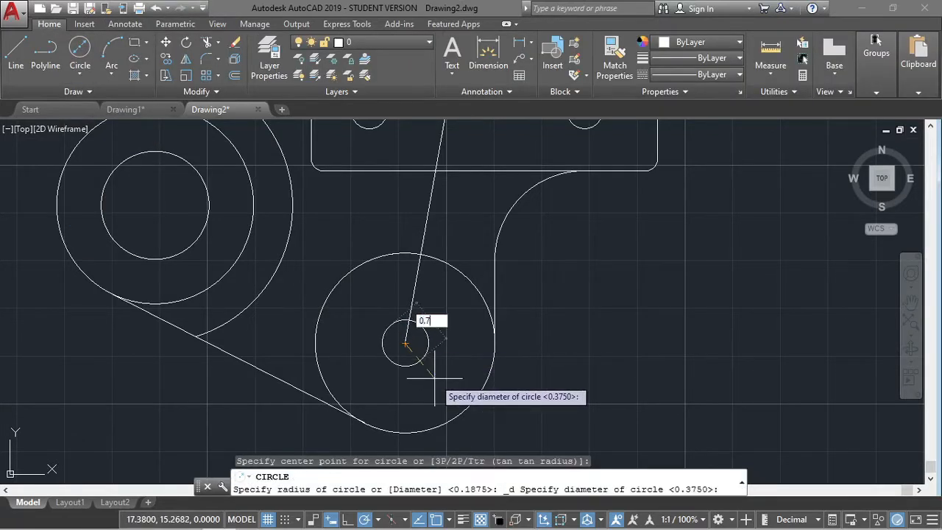
text(5)
key(Return)
scroll(434, 375, down, 2)
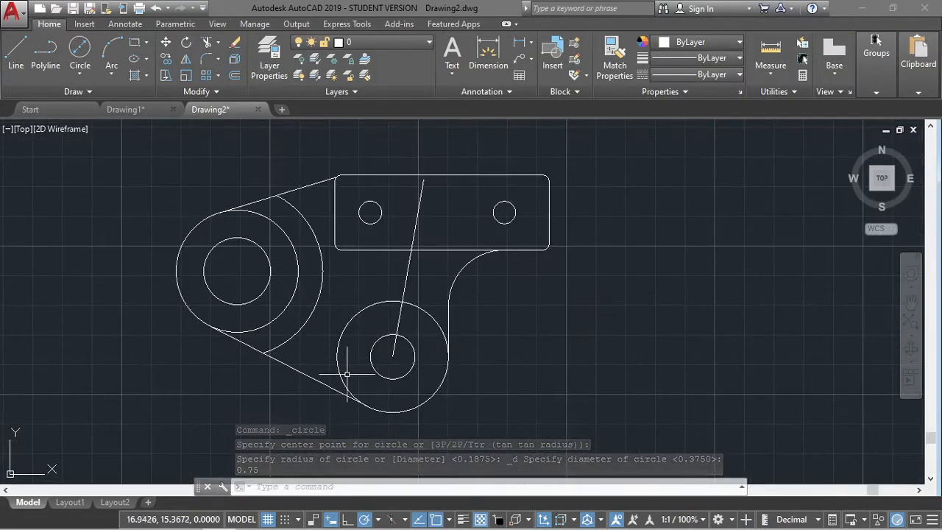
Draw a line from the lower circle's center 1.70 horizontally to the right and 0.56 vertically up.
text(l)
key(Return)
click(392, 356)
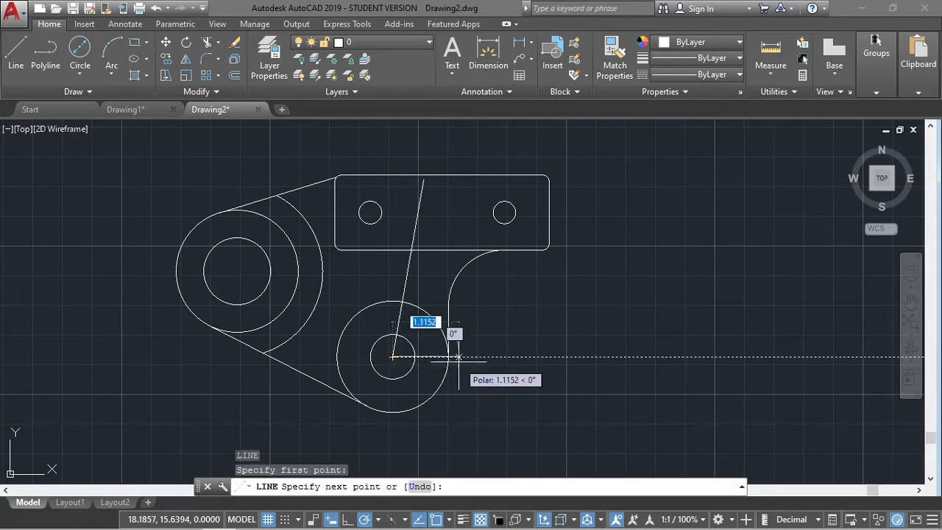
text(1.70)
key(Return)
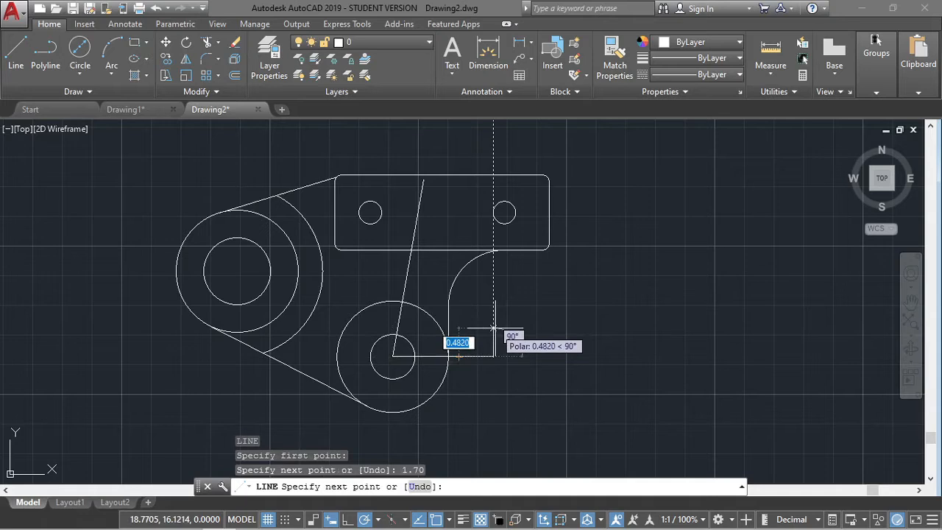
text(0.56)
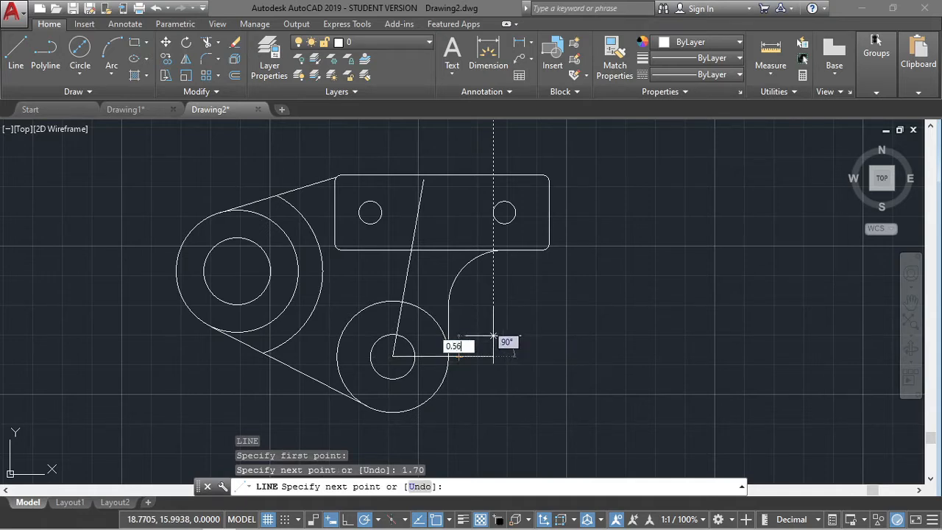
key(Return)
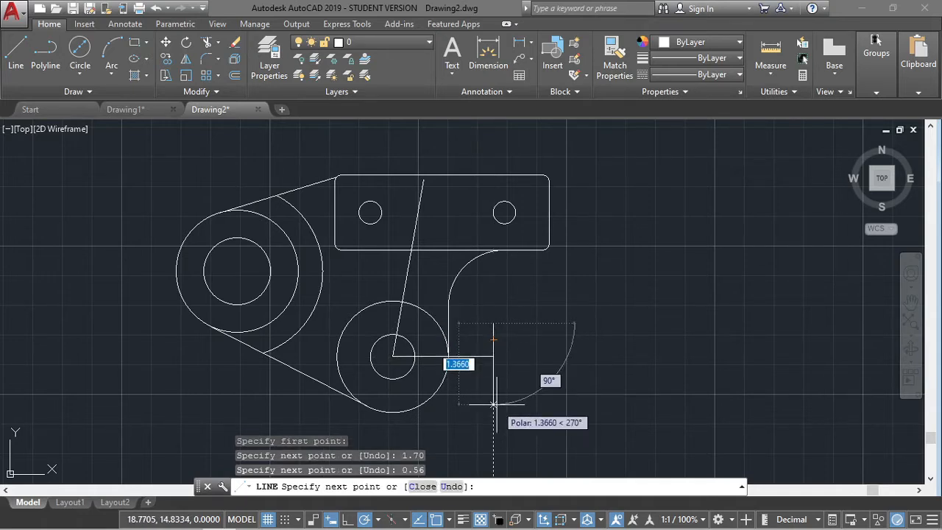
Continue the line 1.12 straight down and horizontally left to its intersection with the lower circle.
text(1.12)
key(Return)
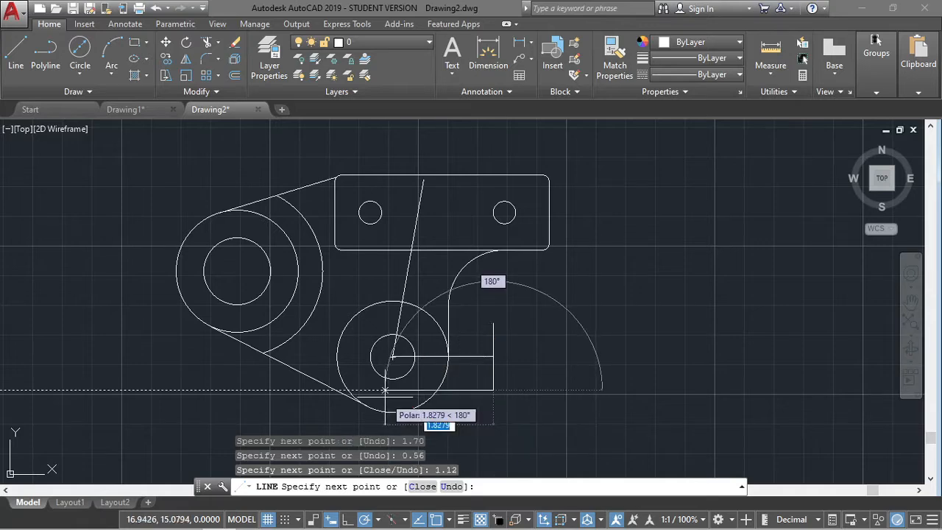
scroll(437, 390, up, 5)
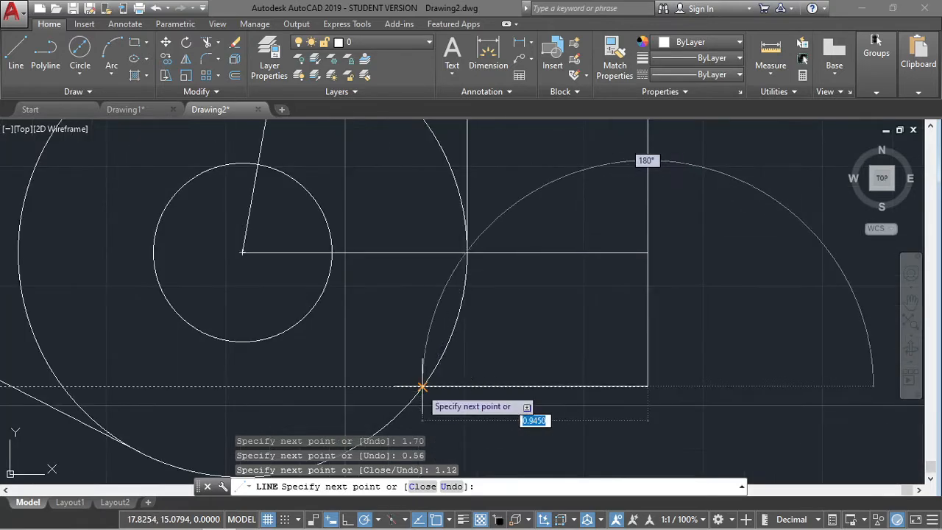
click(437, 390)
key(Escape)
scroll(546, 326, down, 2)
click(566, 288)
click(572, 243)
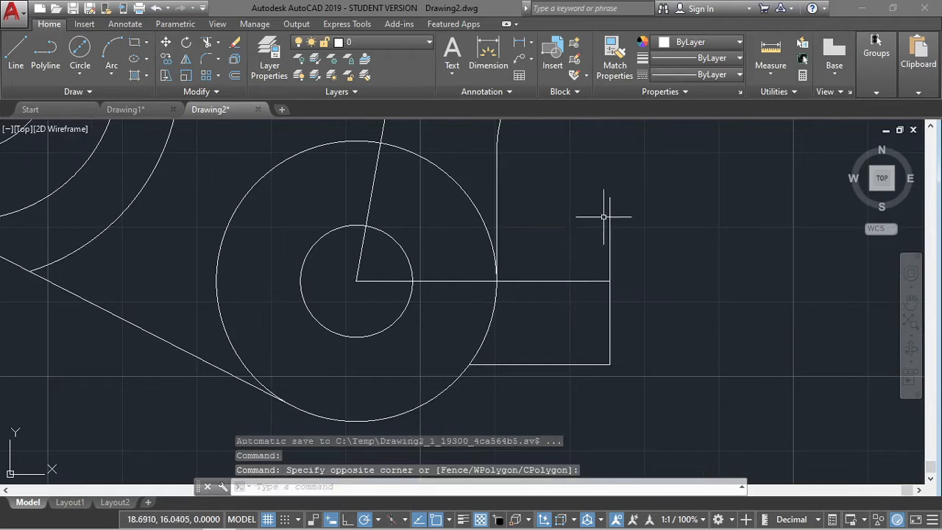
Draw a horizontal line from the upper end of the outer vertical line left to its intersection with the lower circle.
text(l)
key(Return)
click(610, 197)
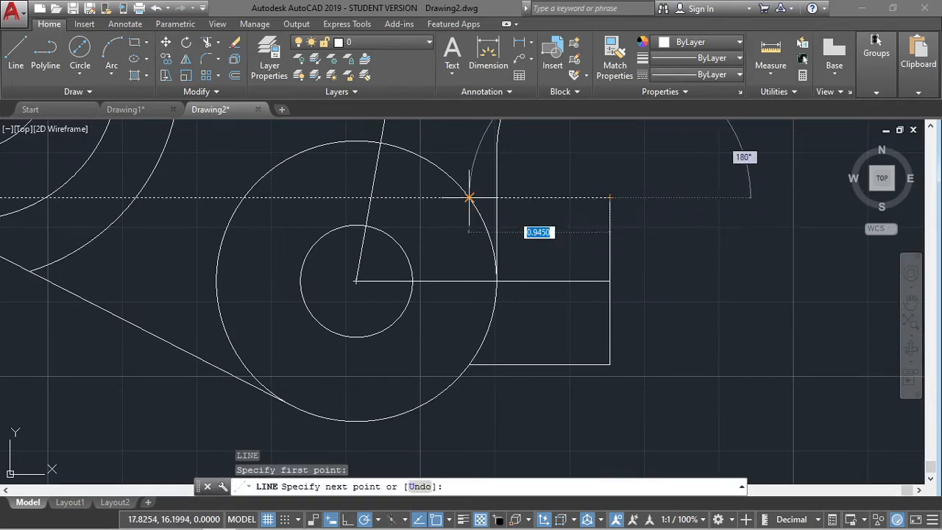
click(469, 197)
key(Escape)
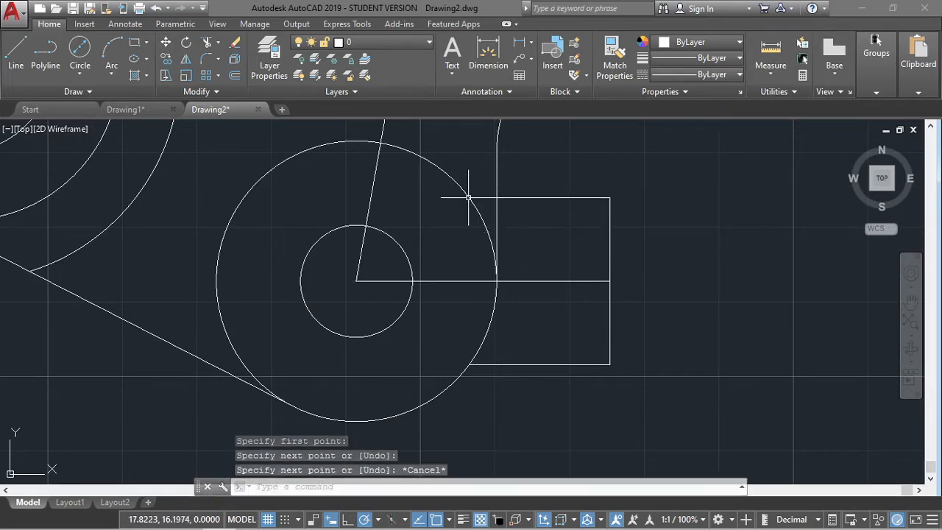
Delete the horizontal centre line that starts at the lower circle's center.
click(388, 280)
key(Delete)
scroll(411, 292, down, 2)
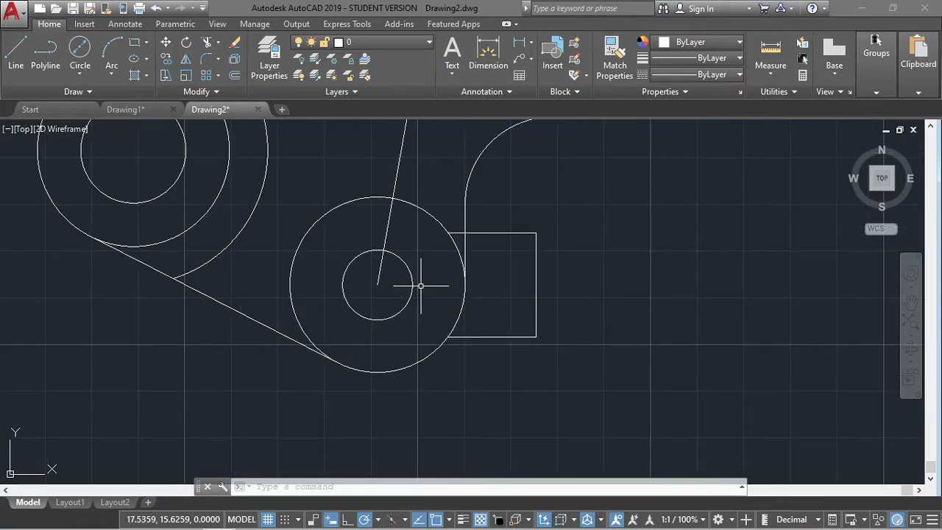
Stretch the upper end of the outer vertical line 0.10 straight up.
click(536, 269)
click(536, 232)
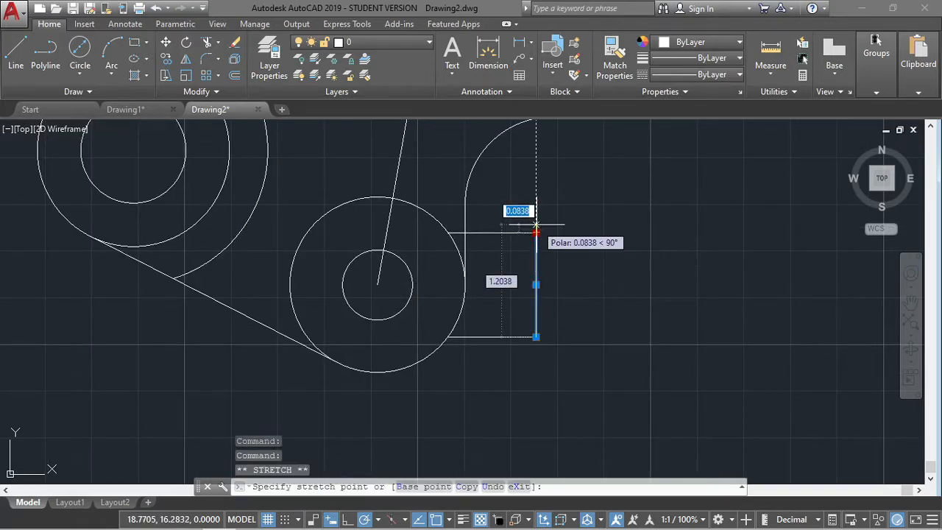
text(0.10)
key(Return)
key(Escape)
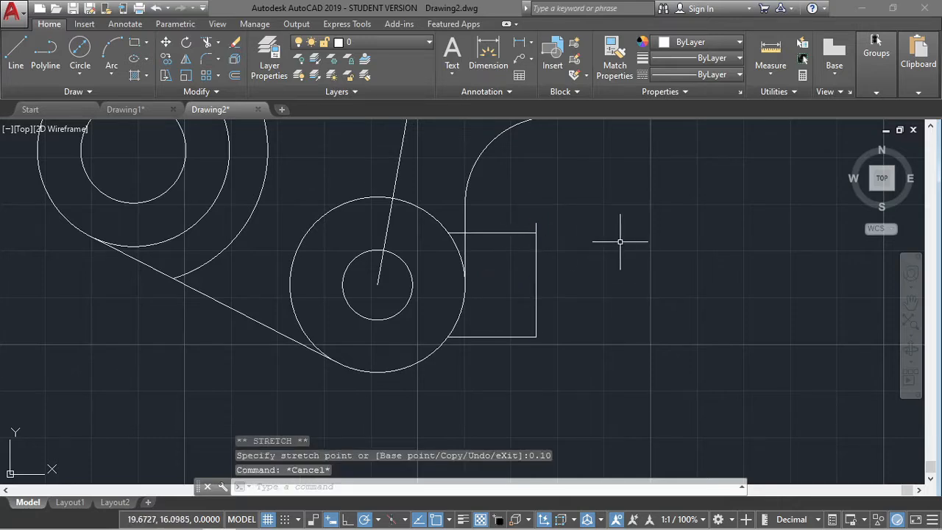
Draw a vertical line 2.30 straight down from the lower circle's center.
middle_drag(603, 297, 669, 185)
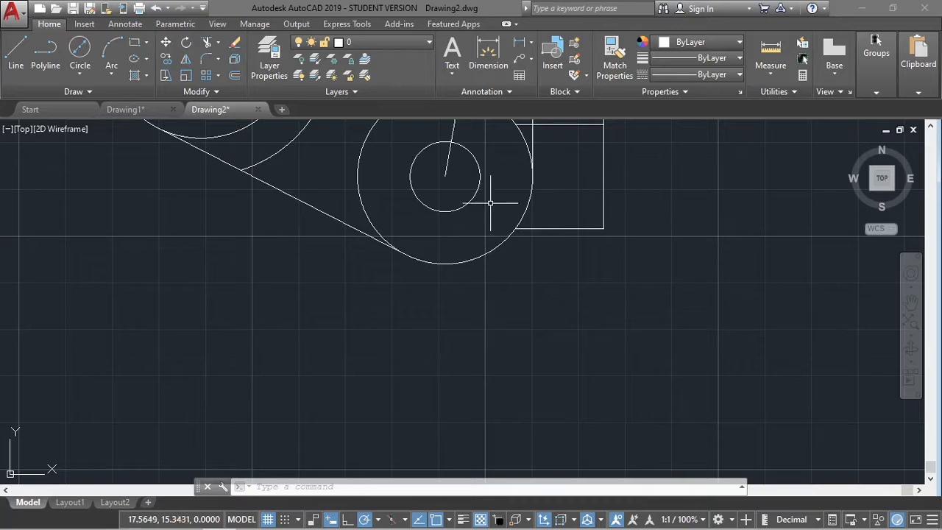
text(l)
key(Return)
click(444, 175)
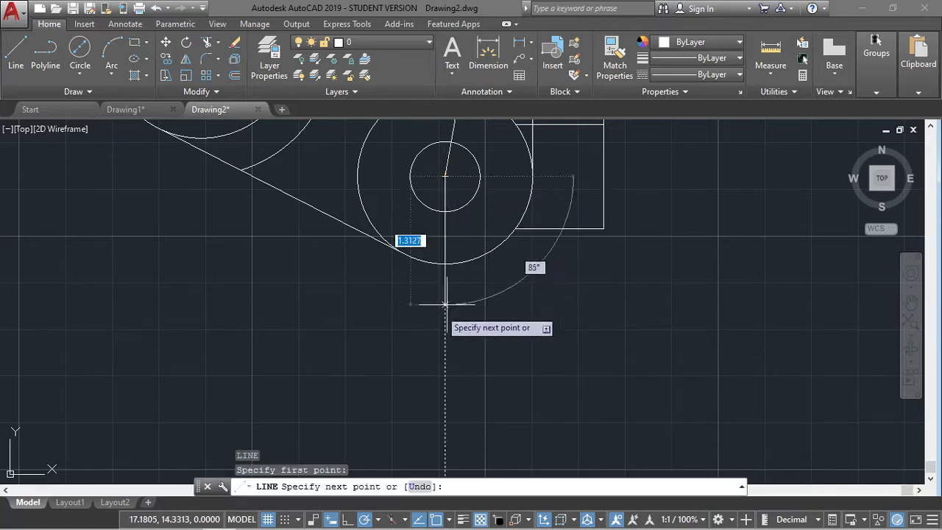
text(2.30)
key(Return)
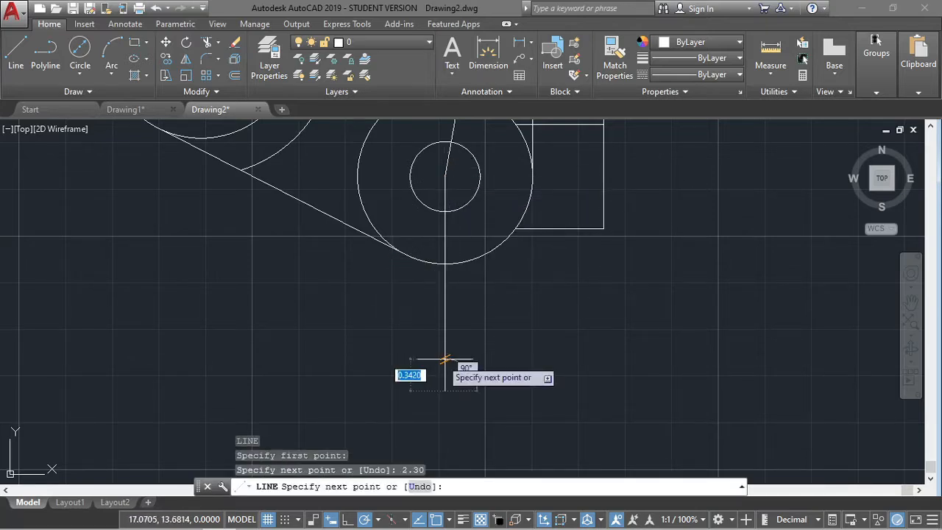
key(Escape)
Offset the vertical centre line 0.47 to the right.
click(445, 362)
text(o)
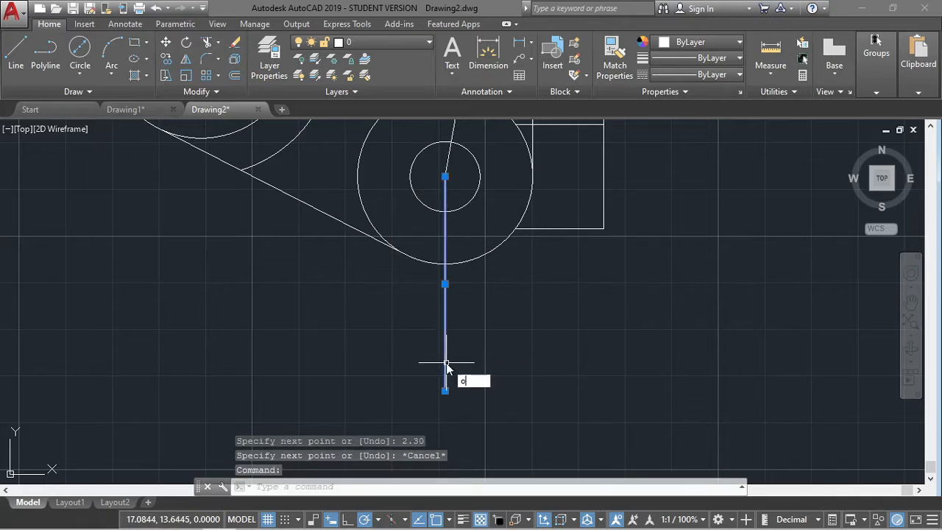
text(ffset)
key(Return)
key(Return)
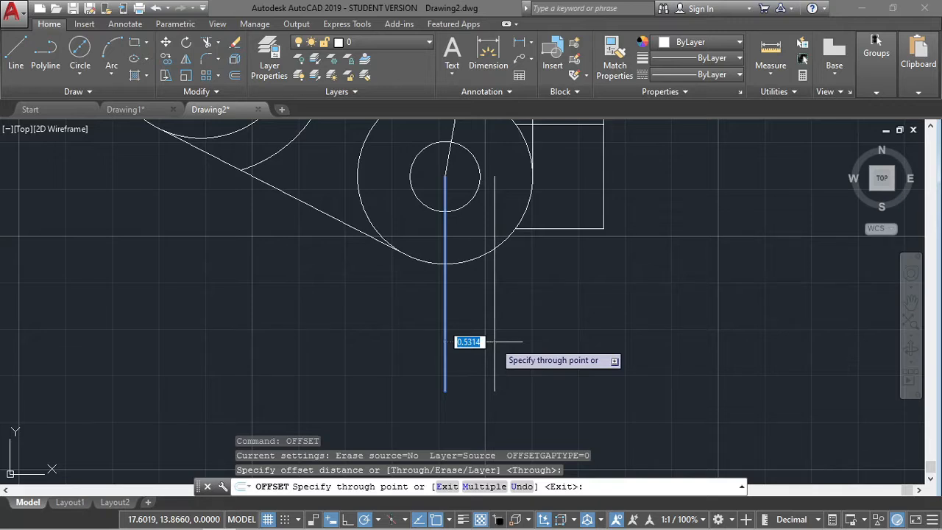
text(0.47)
key(Return)
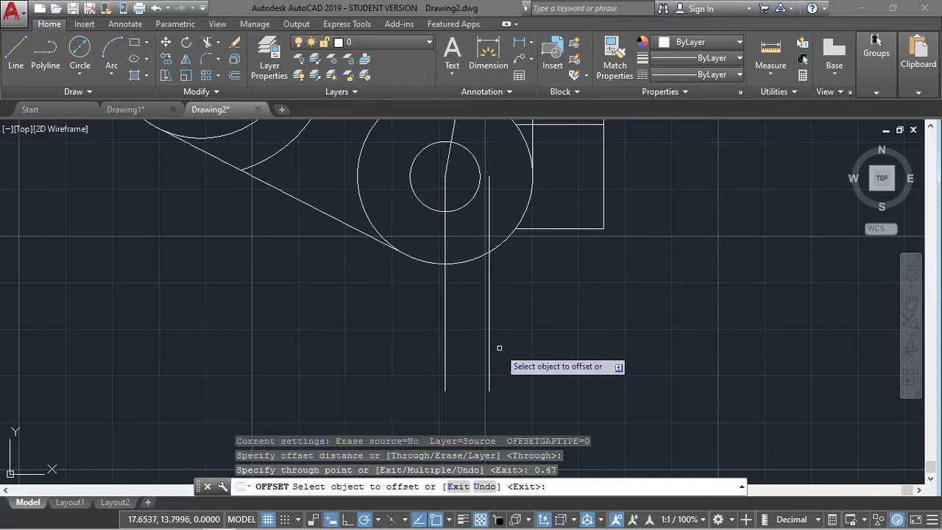
Try to offset the right-hand vertical line 0.47 to the left.
click(487, 346)
key(Return)
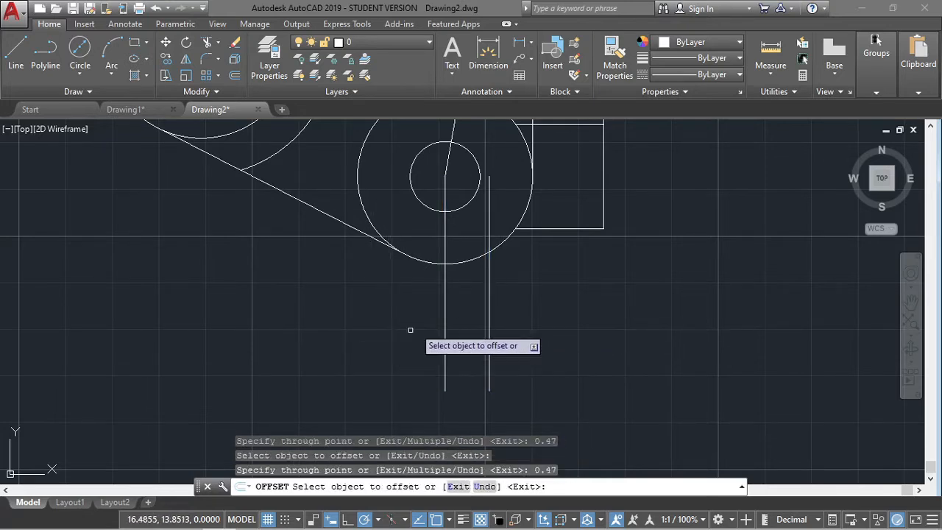
click(488, 325)
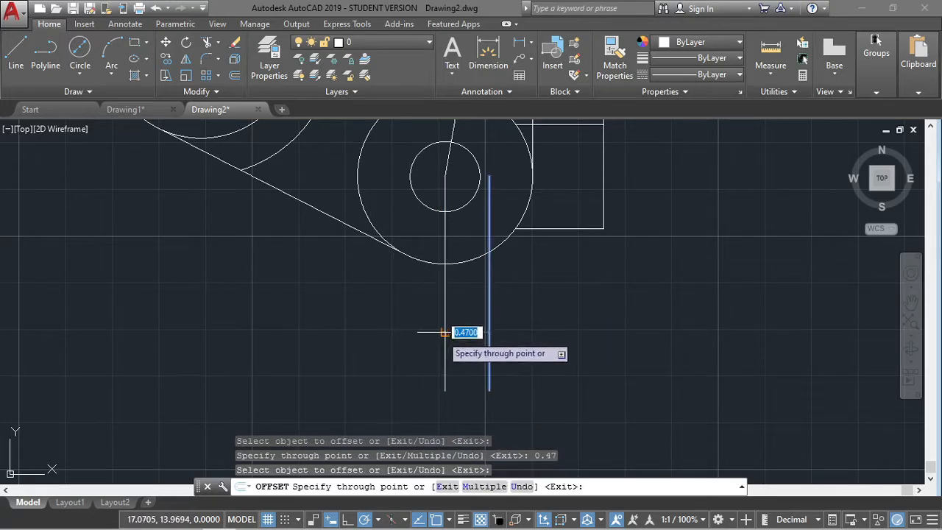
key(Escape)
Offset the vertical centre line 0.47 to the left.
text(o)
key(Return)
key(Return)
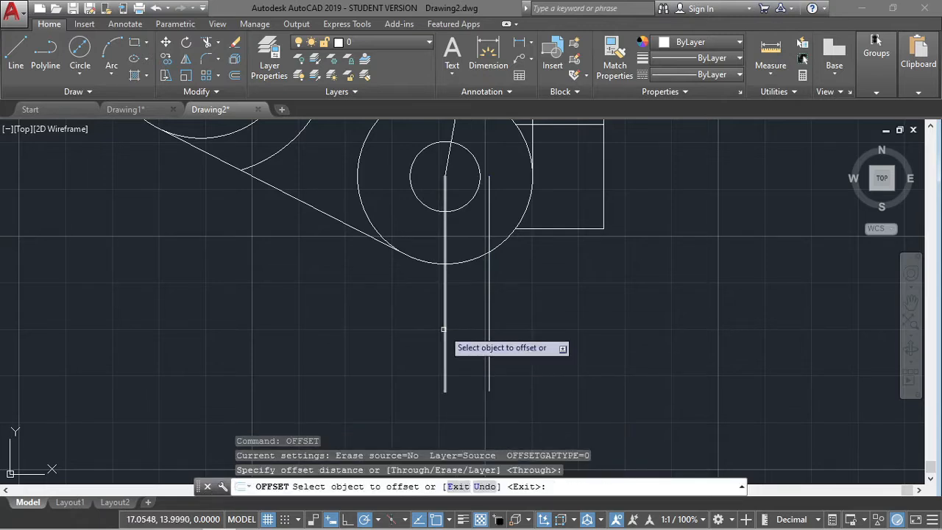
click(444, 329)
text(0.47)
key(Return)
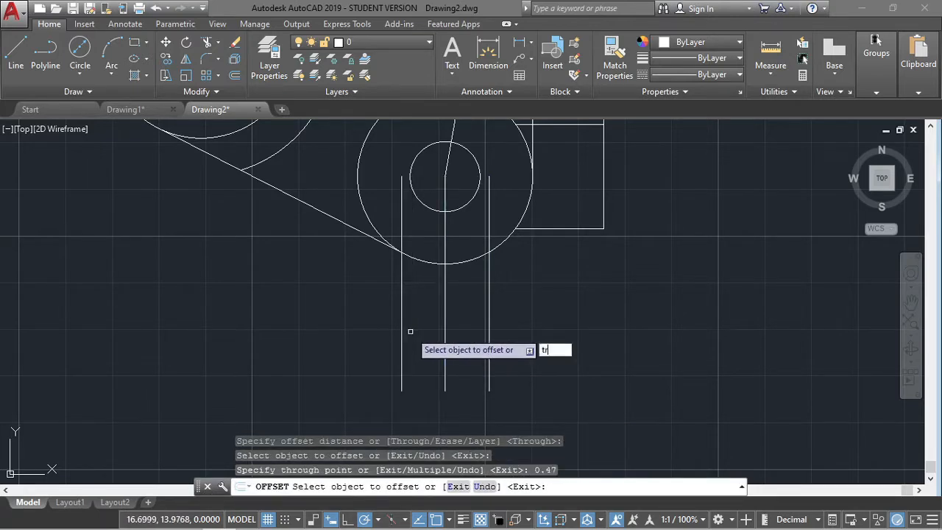
Trim the three vertical lines inside the lower circle and delete the leftover centre-line piece within the small circle.
text(tr)
key(Return)
key(Return)
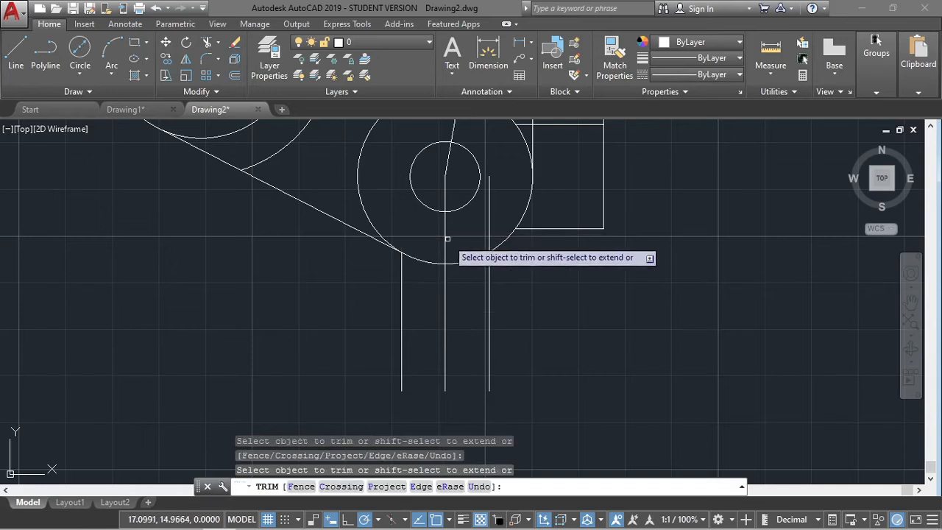
click(489, 218)
key(Escape)
click(445, 194)
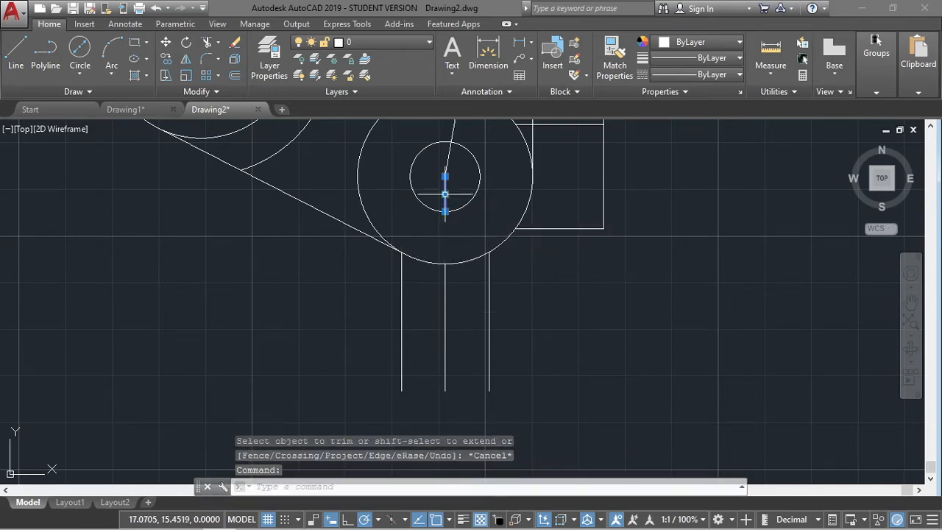
key(Delete)
Try a vertical line 0.56 up, starting 0.28 left of the middle line's lower end.
scroll(506, 207, down, 2)
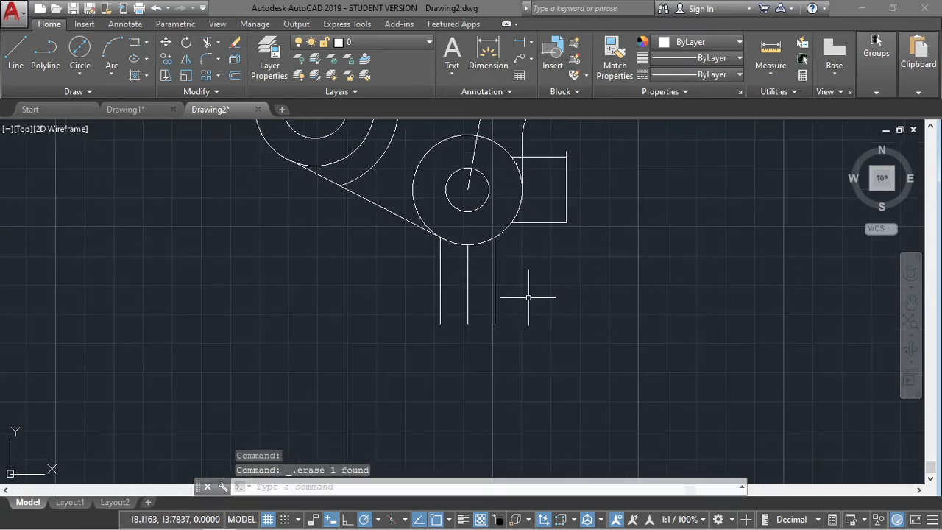
mouse_move(528, 297)
middle_down()
mouse_move(534, 270)
mouse_move(580, 294)
middle_up()
scroll(535, 284, up, 4)
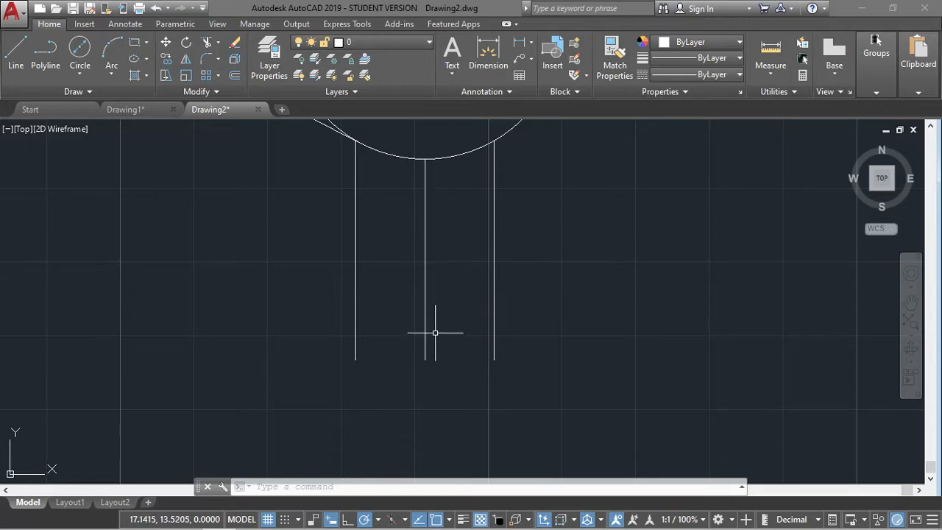
text(l)
key(Return)
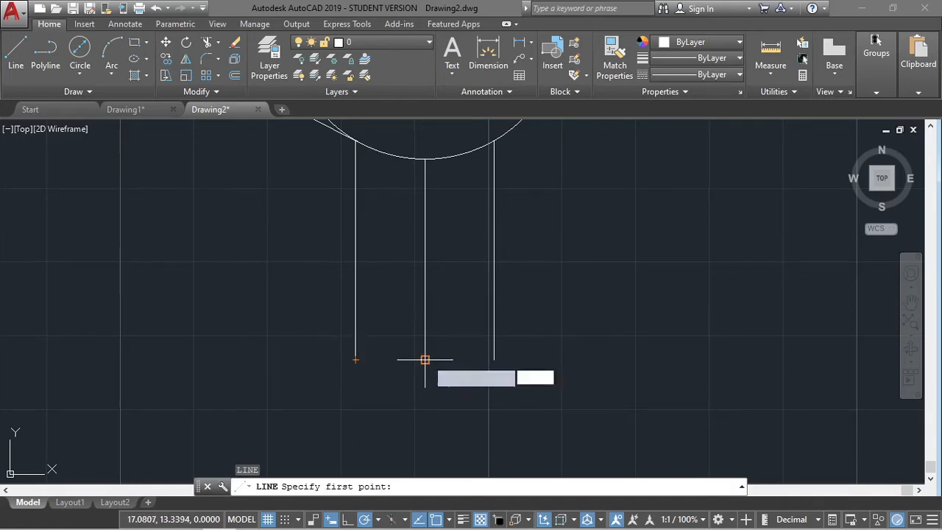
key(Escape)
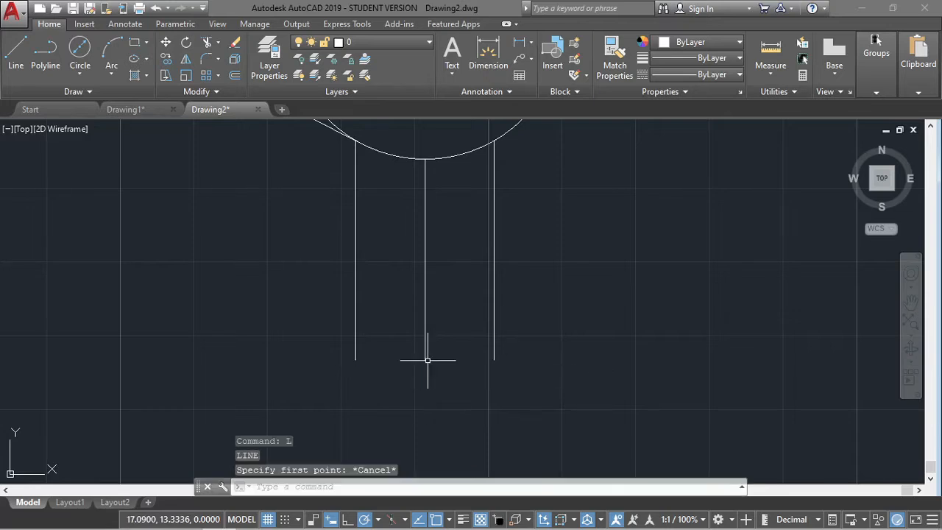
key(Return)
text(0.)
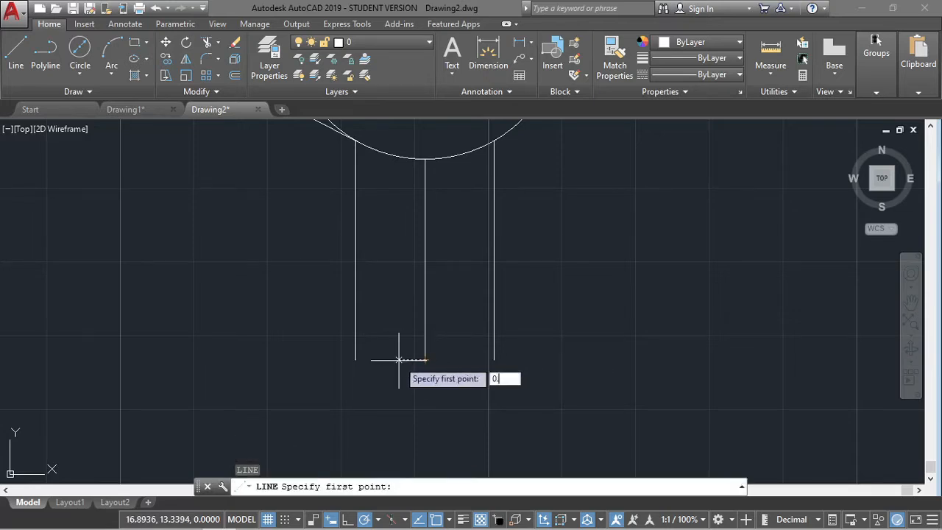
text(28)
key(Return)
text(0.56)
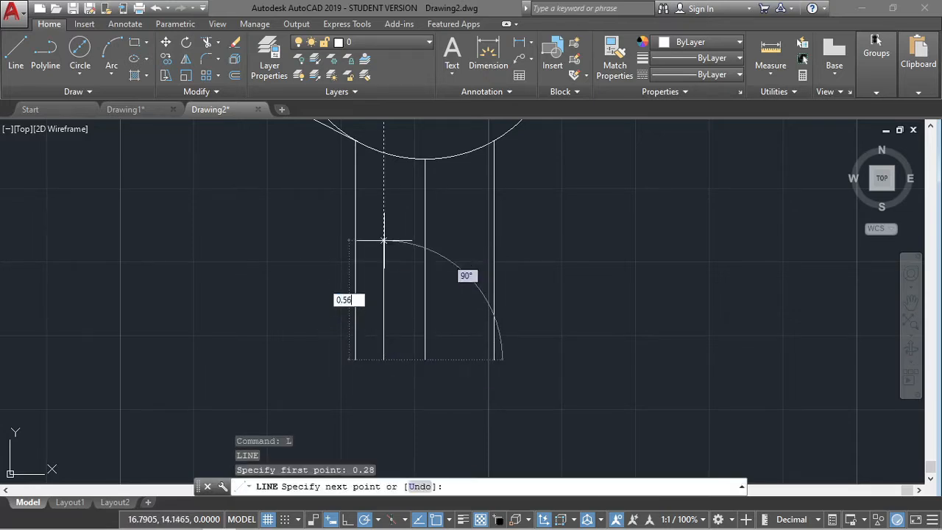
key(Return)
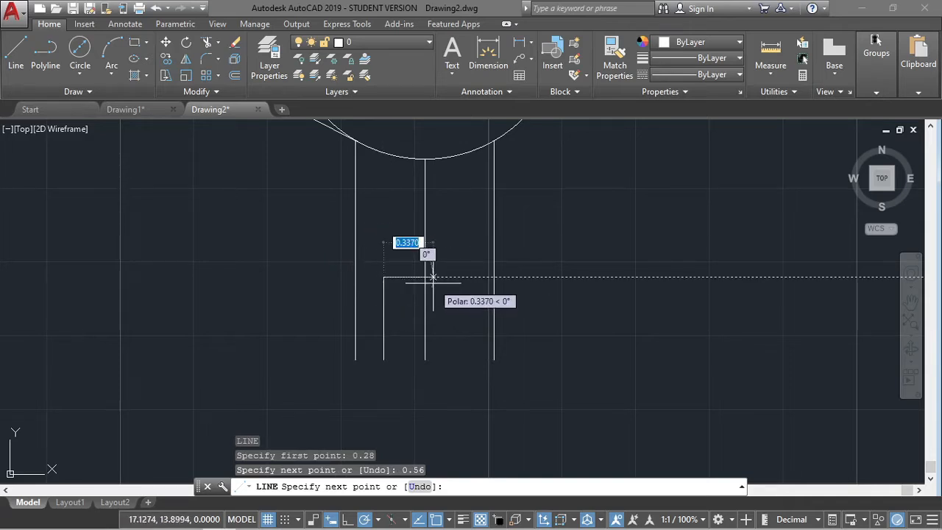
key(Escape)
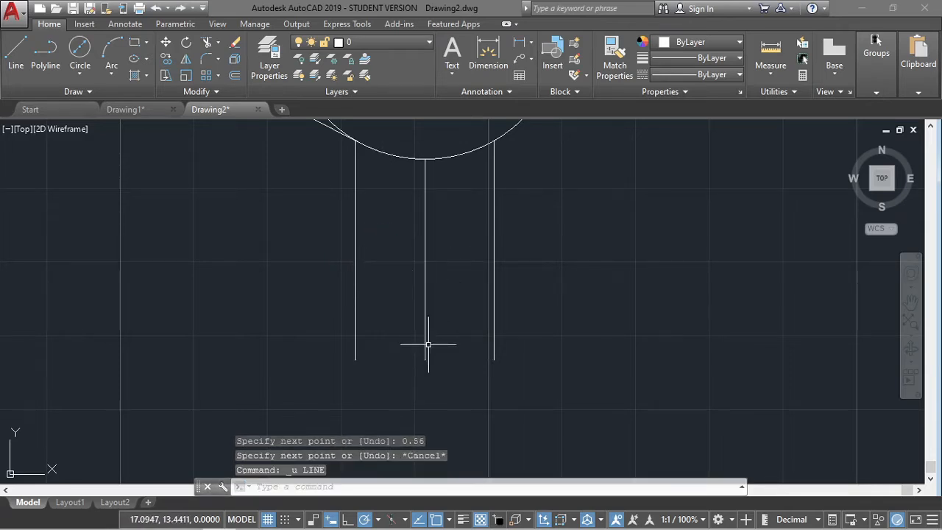
Draw lines starting 0.28 left of the middle line's lower end: 1.12 up, 0.56 right and back down to the starting level.
key(Return)
text(0.28)
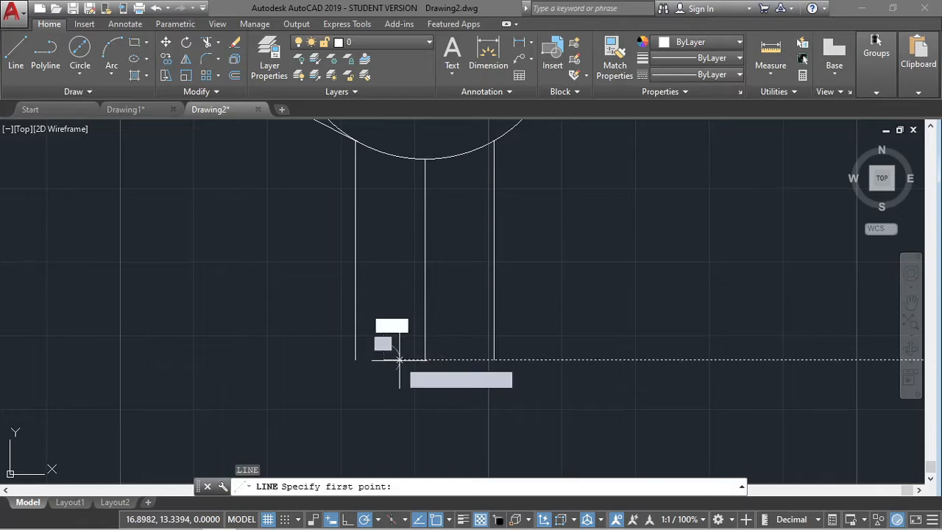
key(Return)
text(1.12)
key(Return)
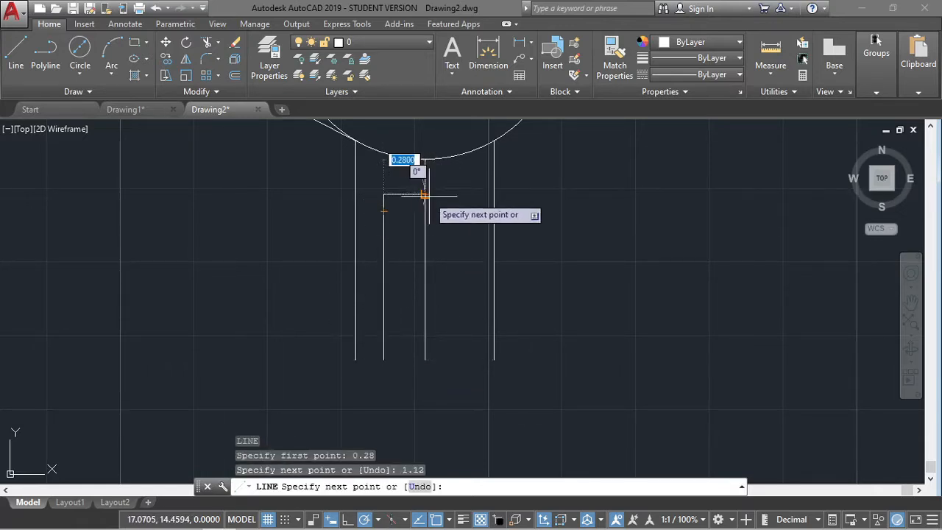
text(0.56)
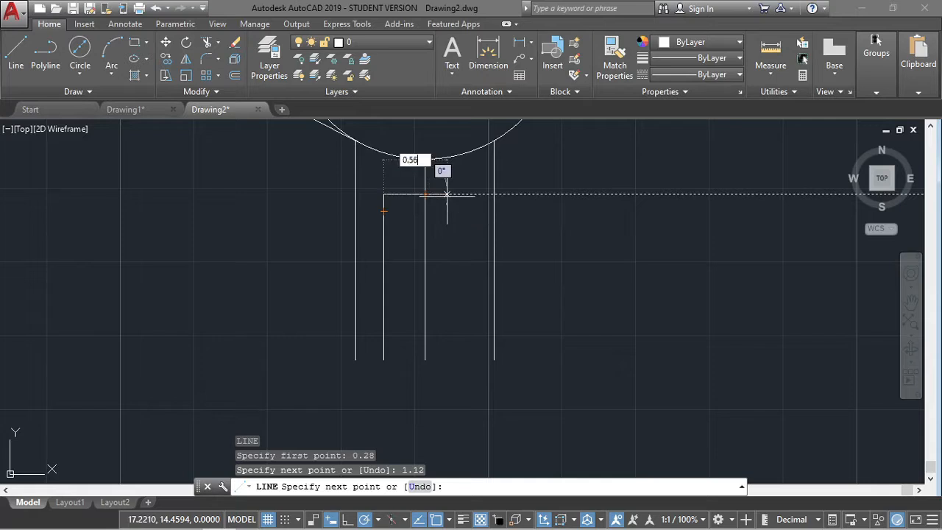
key(Return)
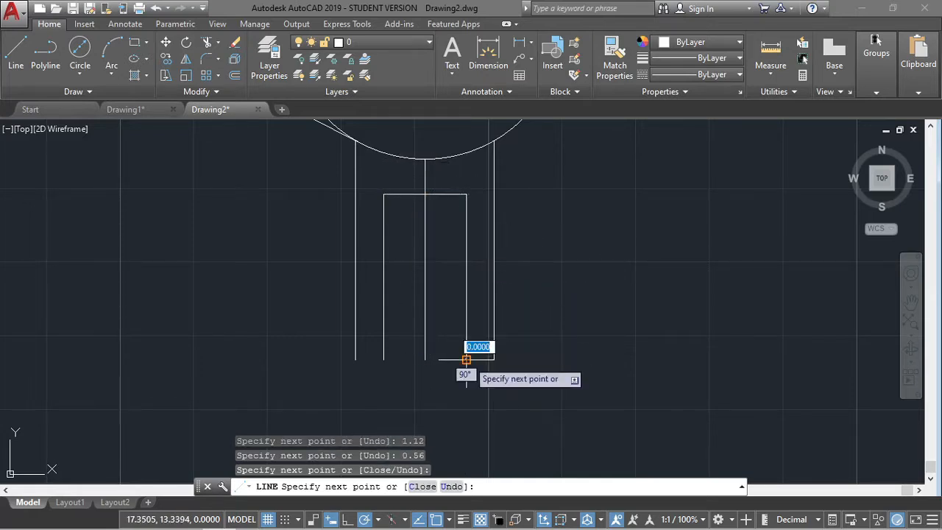
key(Escape)
Trim the left half of the horizontal line joining the two inner vertical lines.
text(tr)
key(Return)
key(Return)
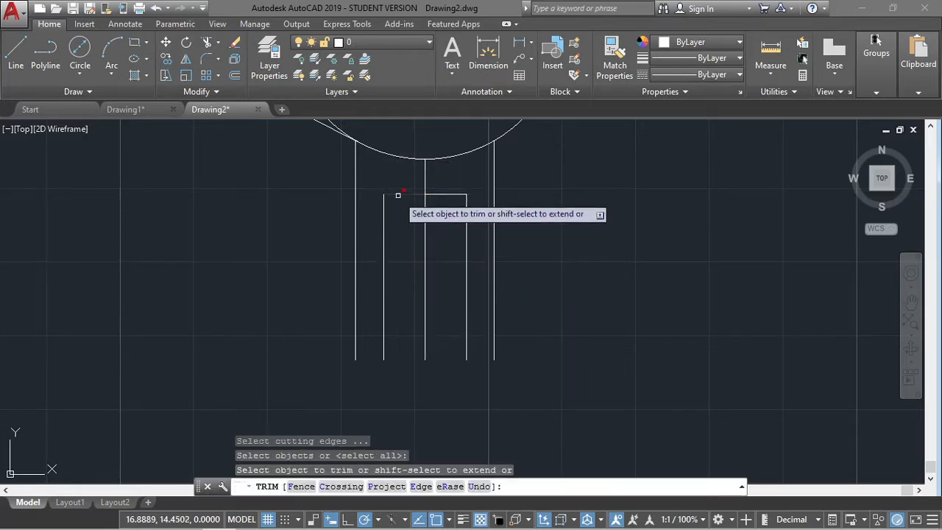
key(Escape)
Delete the remaining right half of the horizontal line and undo the deletion.
click(435, 199)
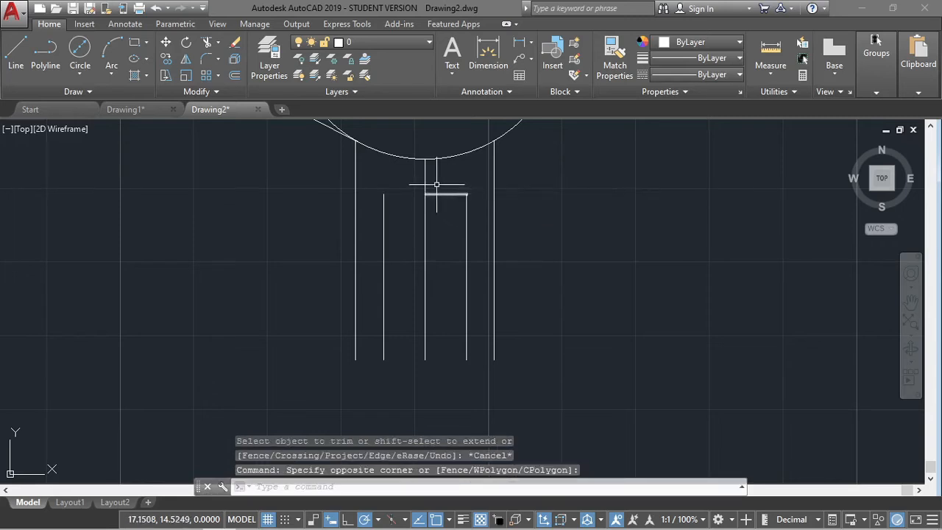
click(436, 185)
key(Delete)
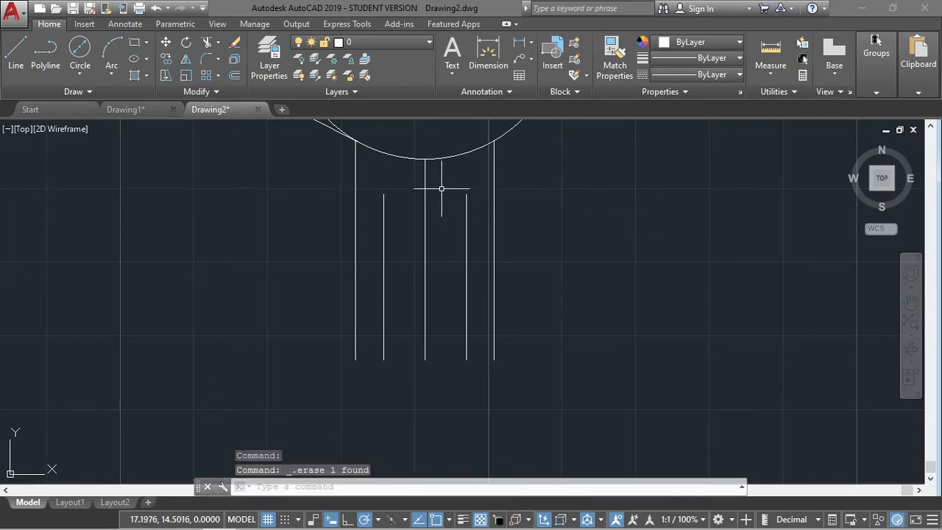
key(ctrl+z)
Trim the middle vertical line above the remaining horizontal segment and delete that segment.
text(tr)
key(Return)
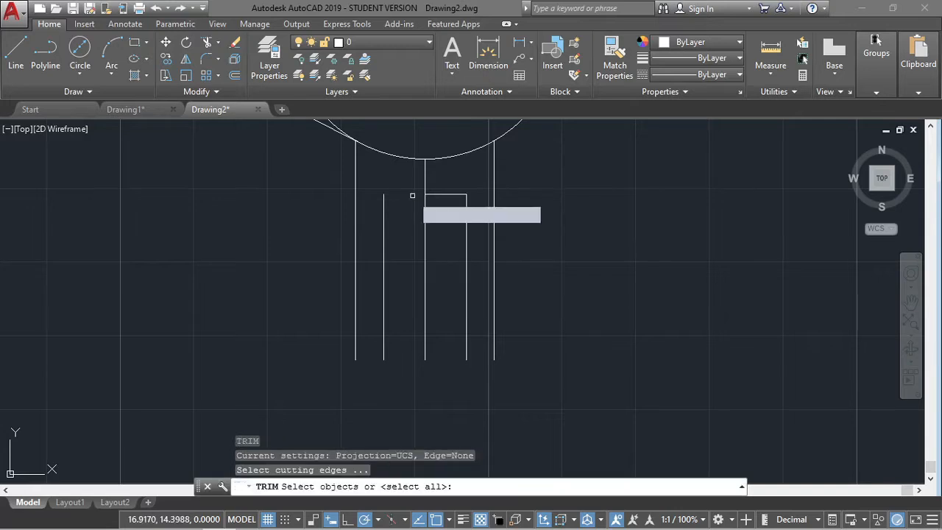
key(Return)
click(426, 178)
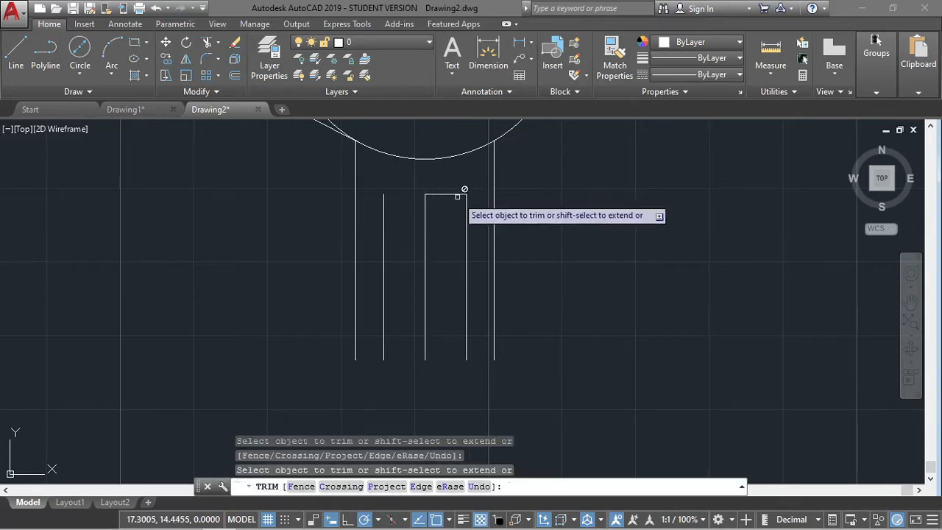
click(441, 194)
key(Escape)
click(441, 194)
key(Delete)
scroll(464, 202, down, 2)
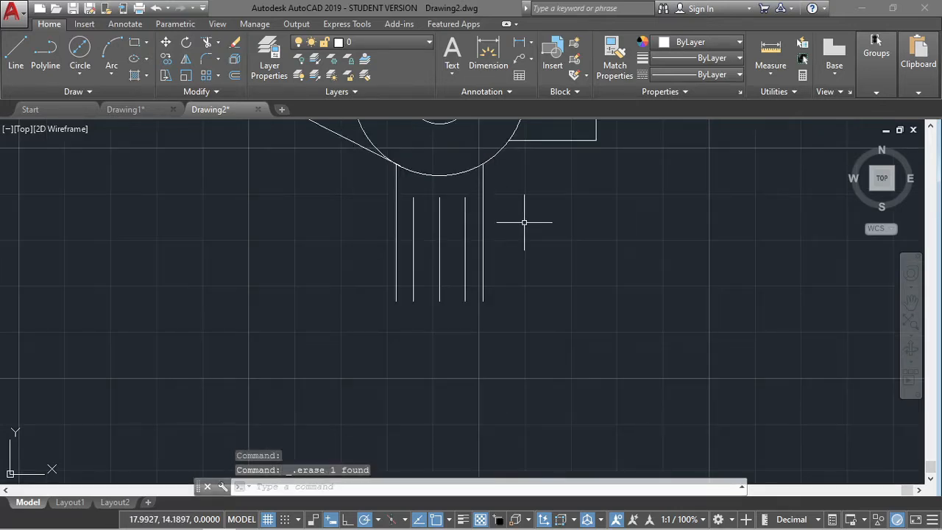
scroll(593, 227, down, 4)
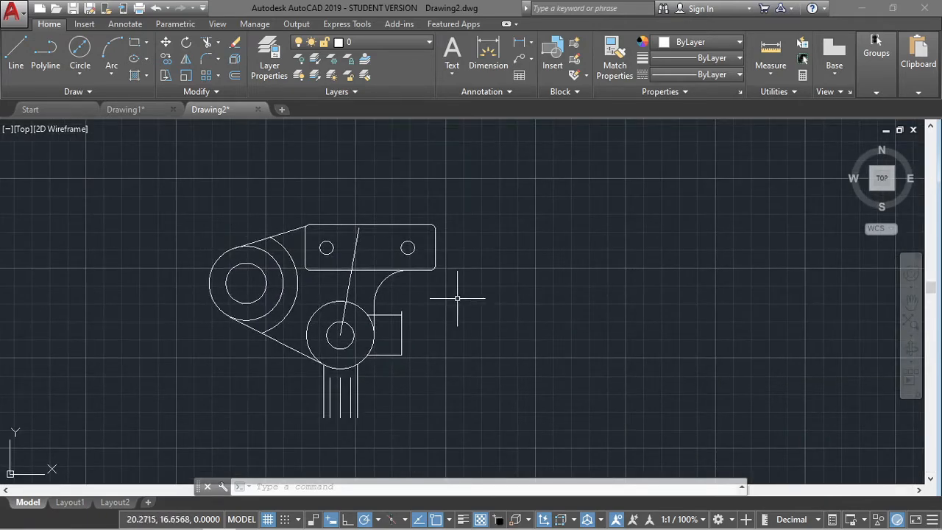
scroll(353, 281, up, 3)
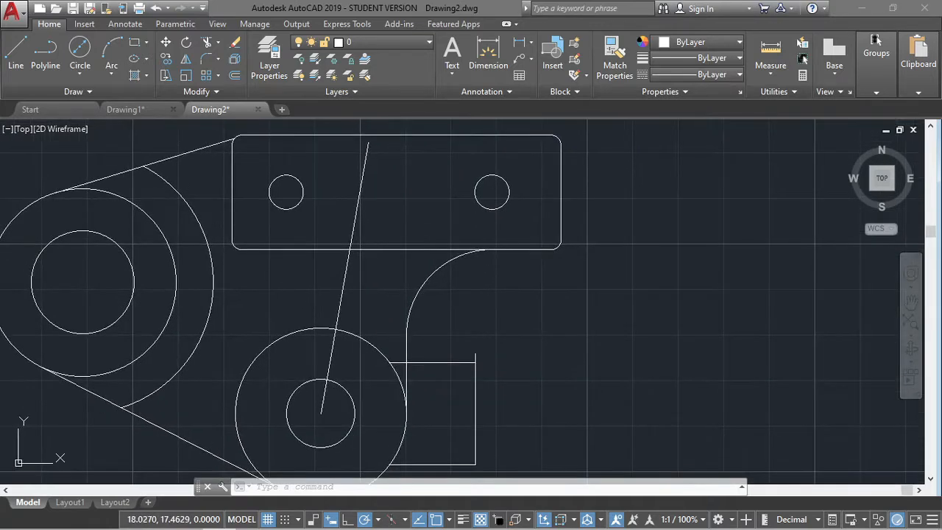
click(368, 145)
click(368, 144)
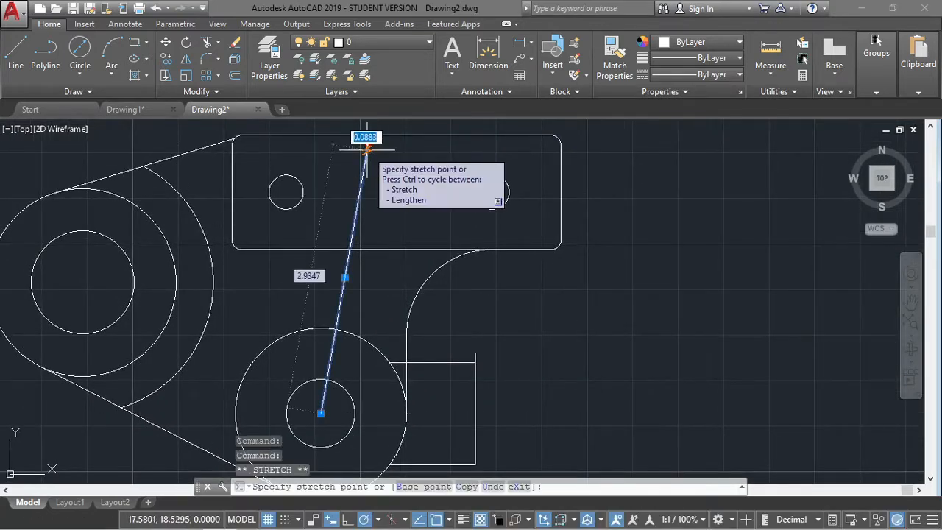
text(0.)
key(Return)
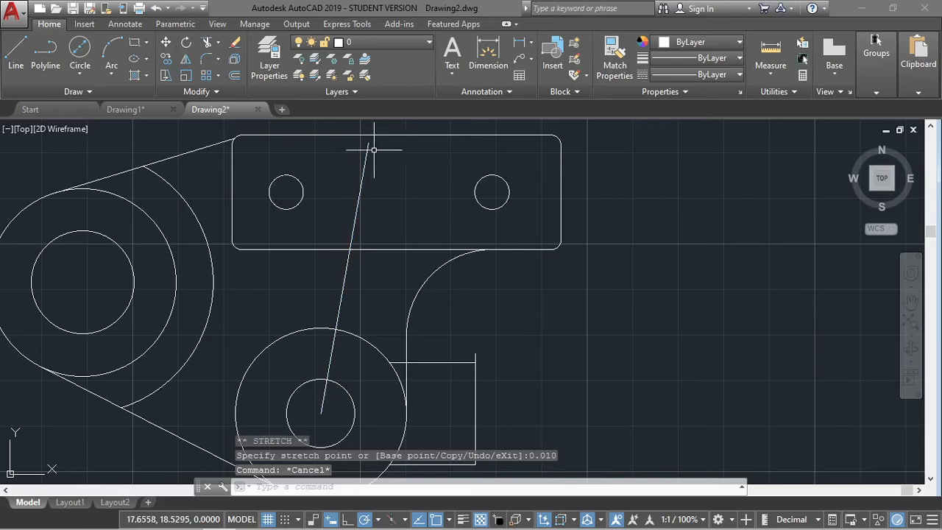
key(Escape)
Offset the slanted line from the lower circle's centre 0.58 to its right and delete the offset copy.
text(off)
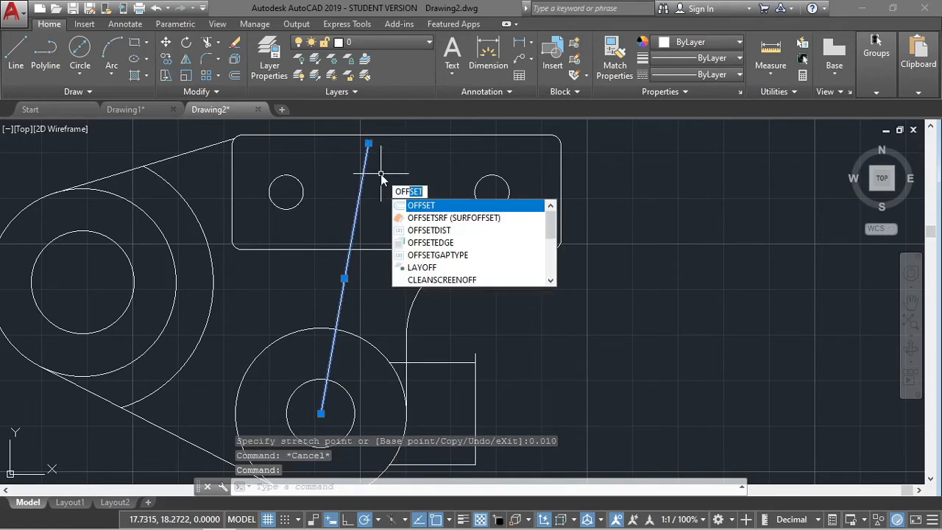
key(Return)
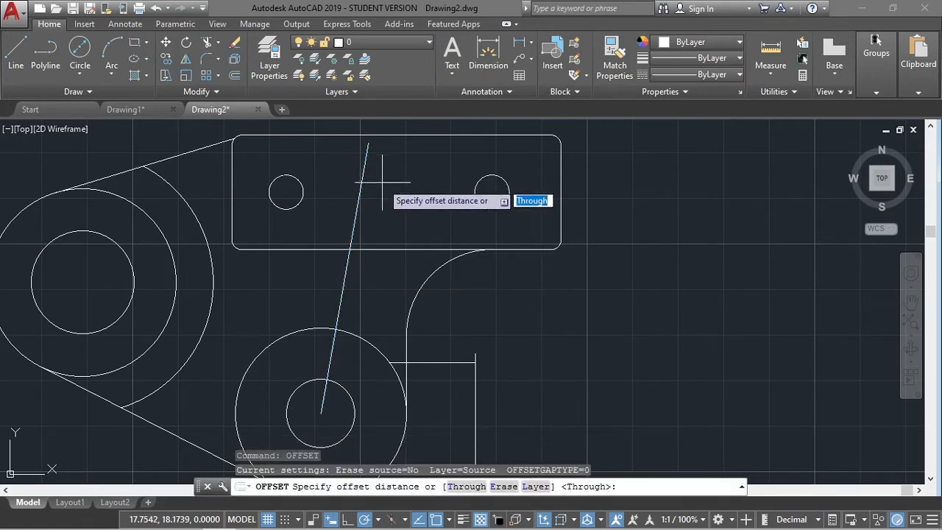
key(Return)
click(363, 174)
text(0.58)
key(Return)
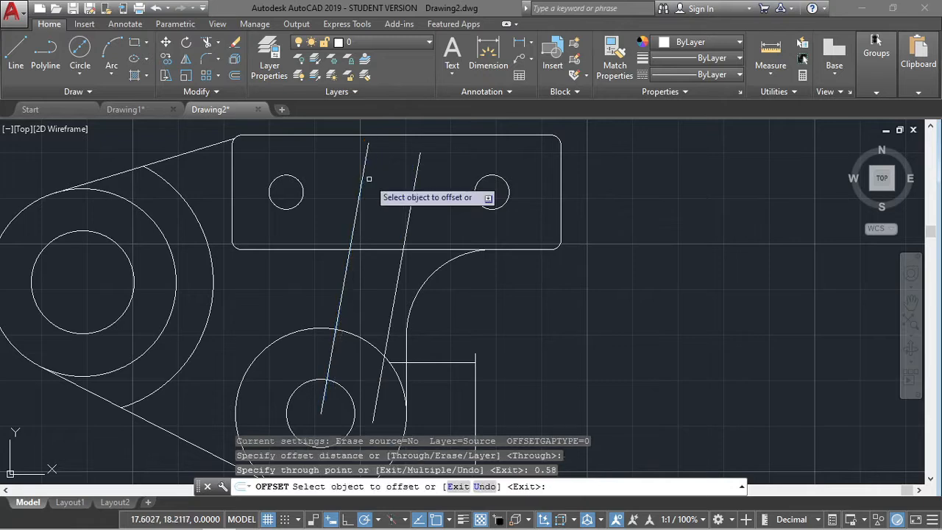
key(Escape)
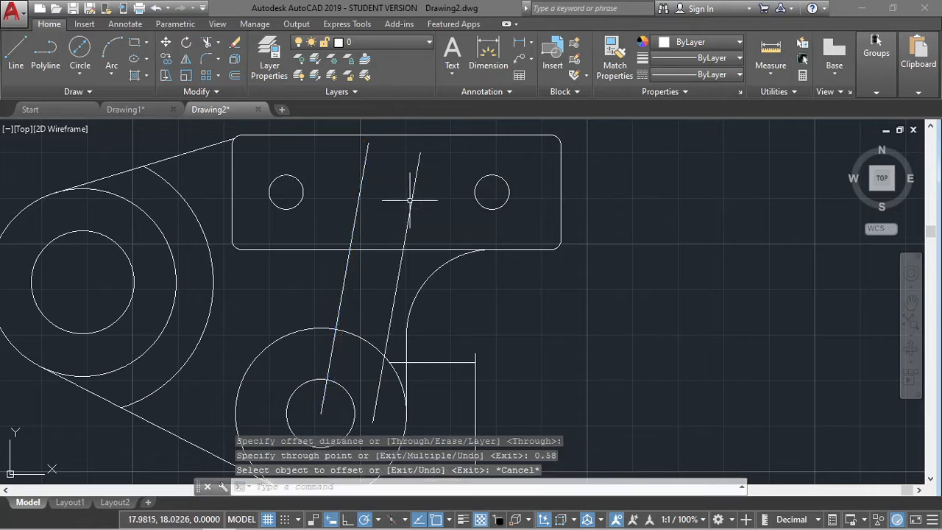
click(411, 201)
key(Delete)
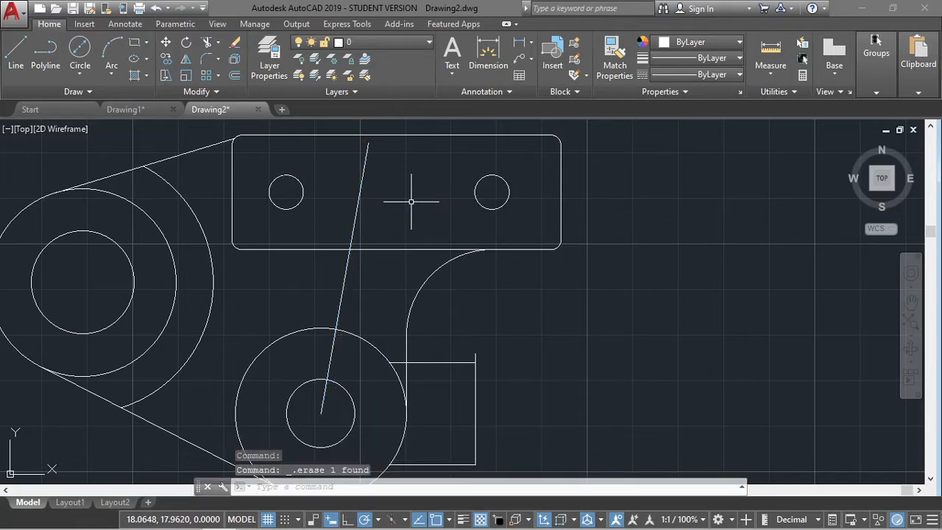
click(352, 231)
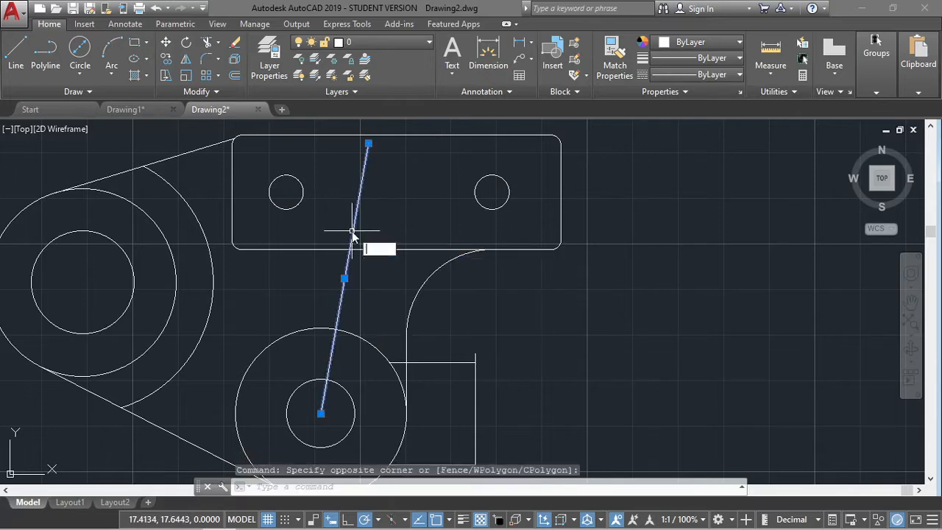
text(off)
key(Return)
key(Escape)
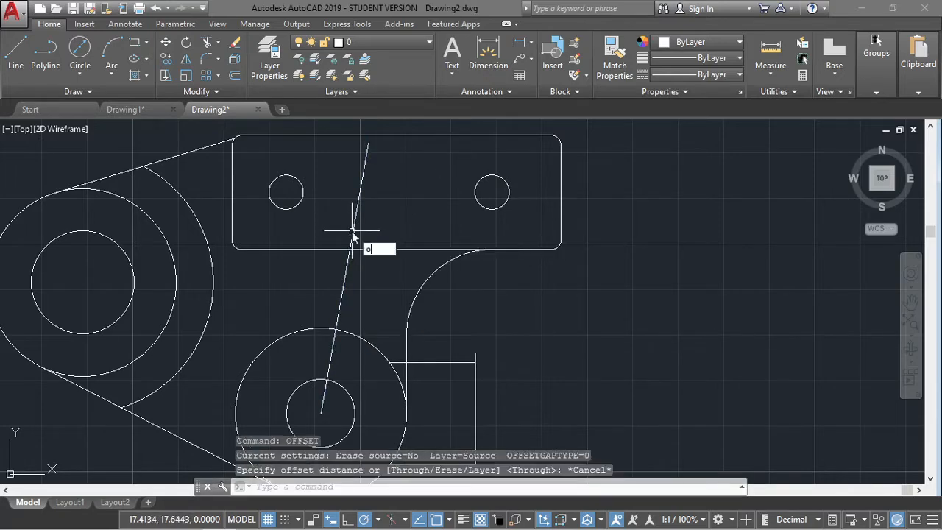
Offset the slanted line from the lower circle's centre by 0.29 to both its right and left sides.
text(o)
key(Return)
key(Return)
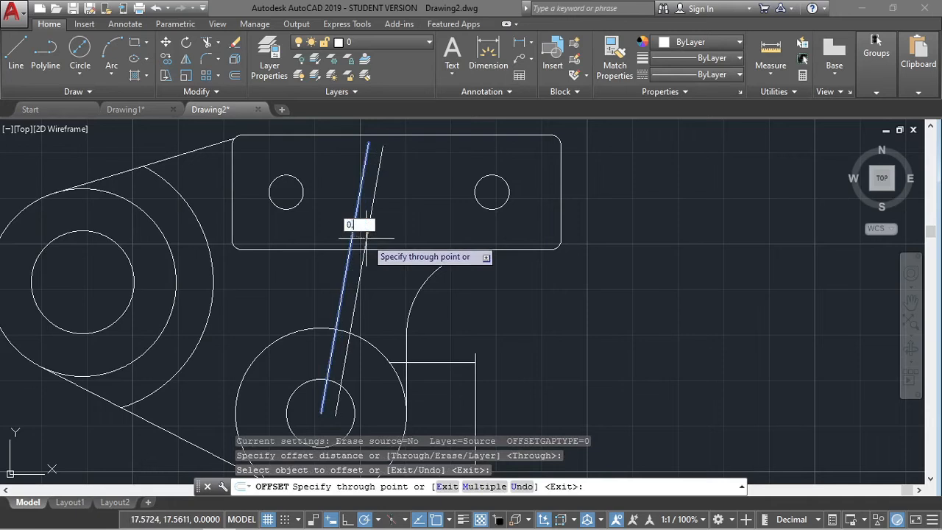
text(29)
key(Return)
click(352, 231)
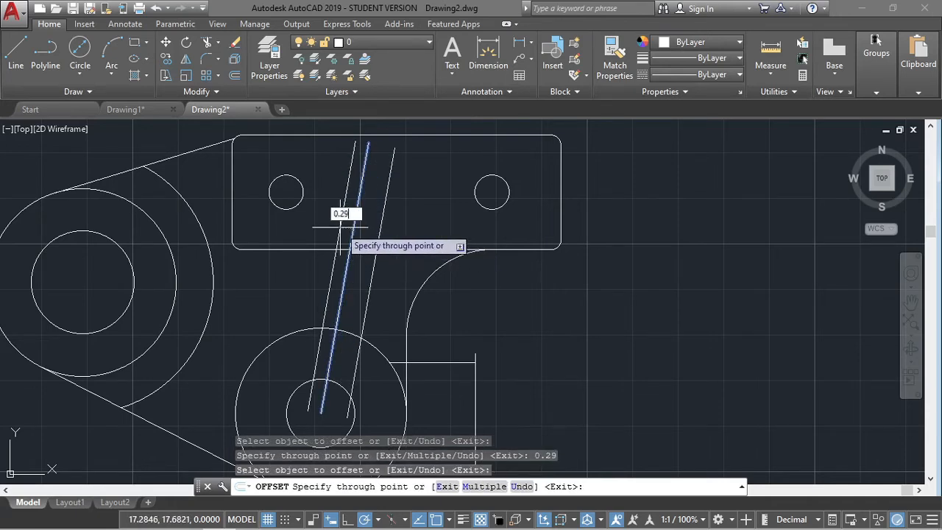
text(0.29)
key(Return)
key(Escape)
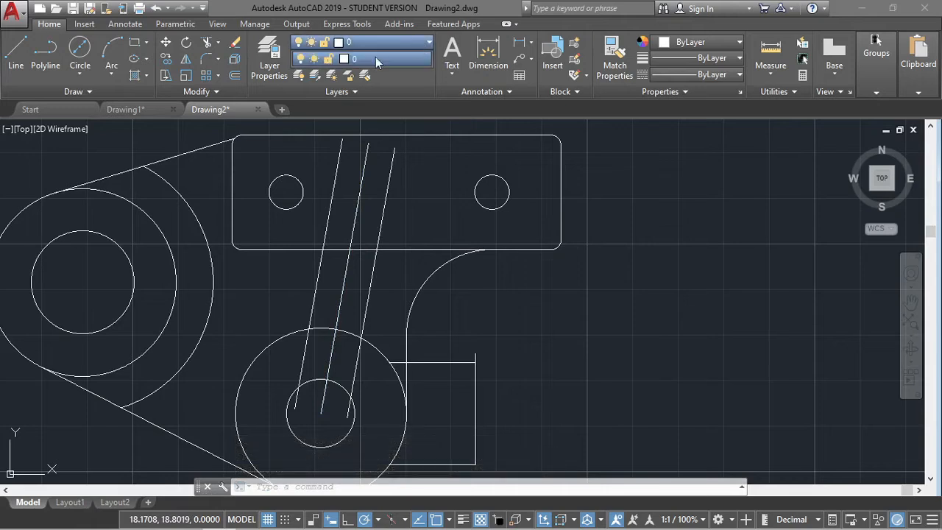
Create a new layer named Dimensions and set its colour to red.
click(429, 44)
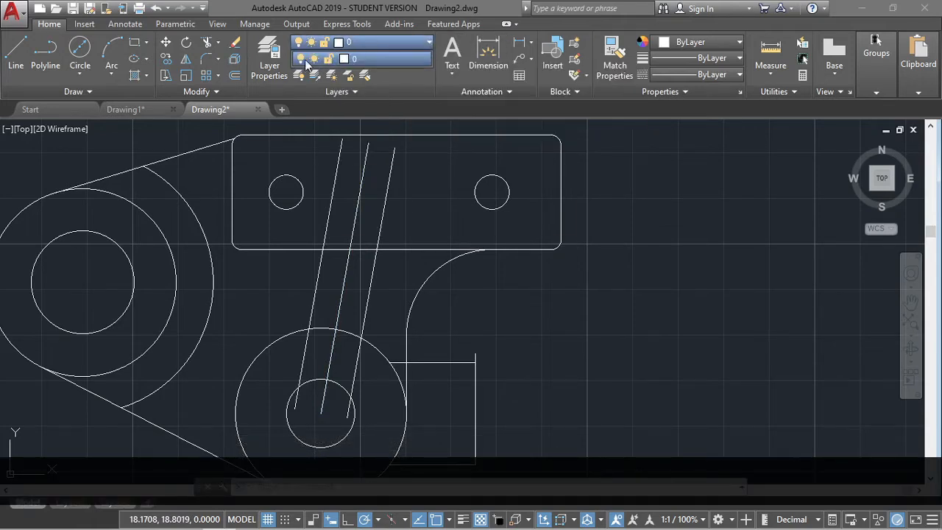
click(282, 69)
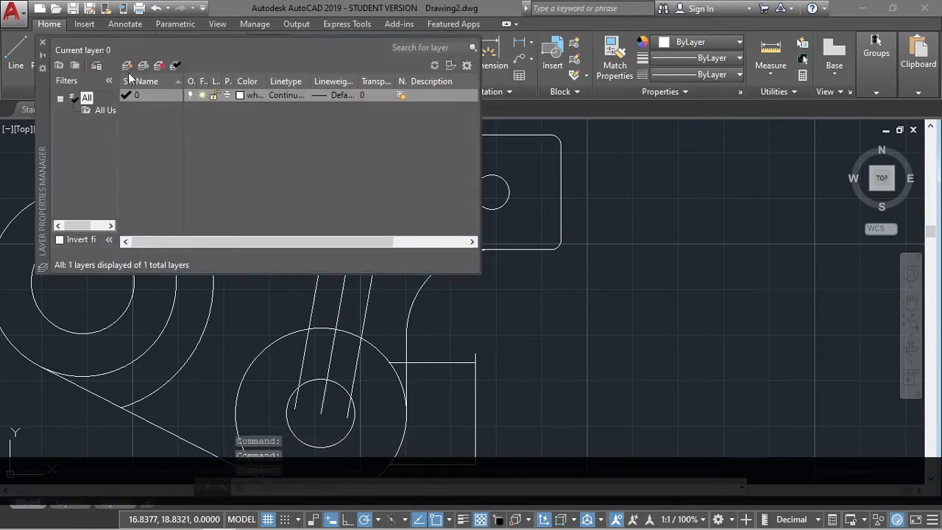
click(128, 66)
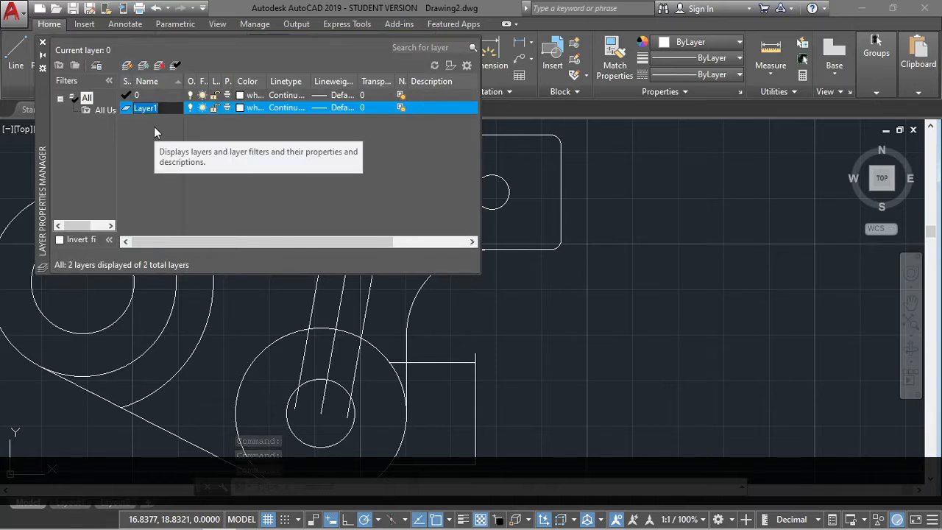
text(Dimensions)
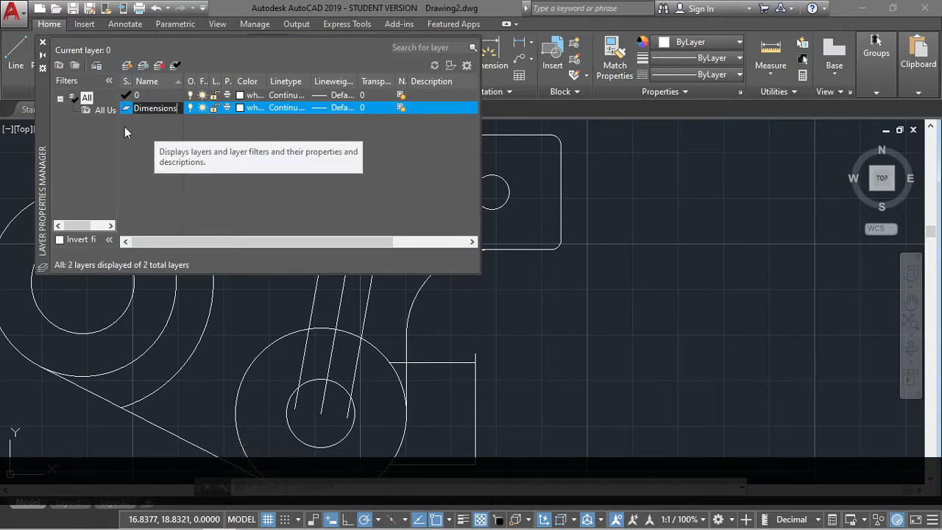
click(241, 107)
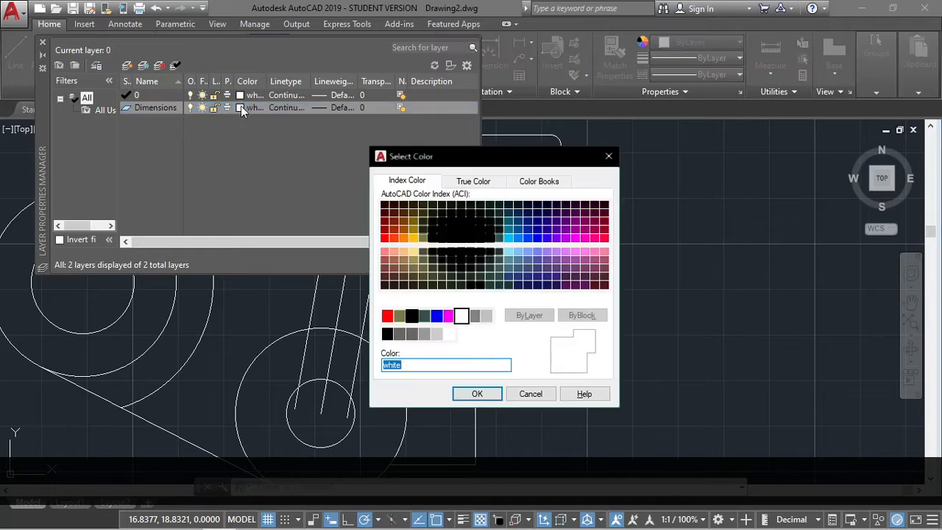
click(387, 315)
click(471, 395)
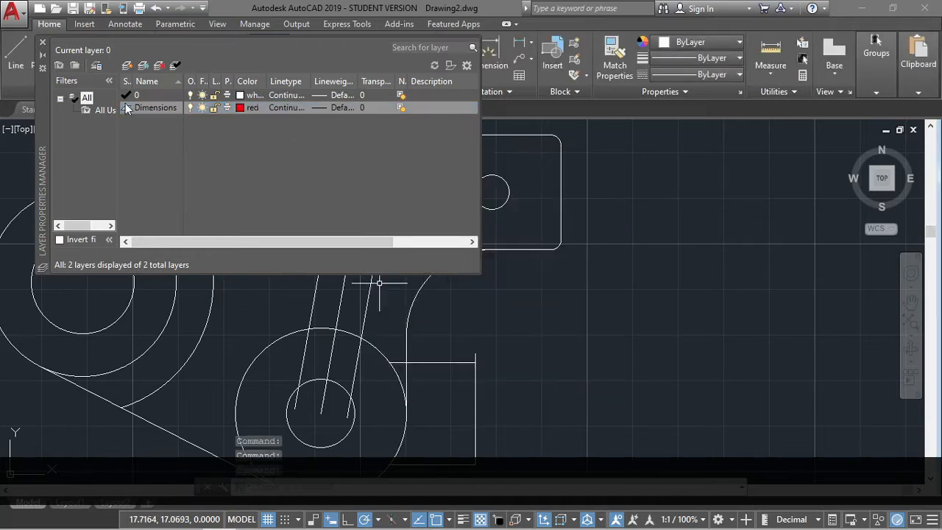
Create a new layer named Green with the colour green and the default lineweight.
click(127, 65)
text(Green)
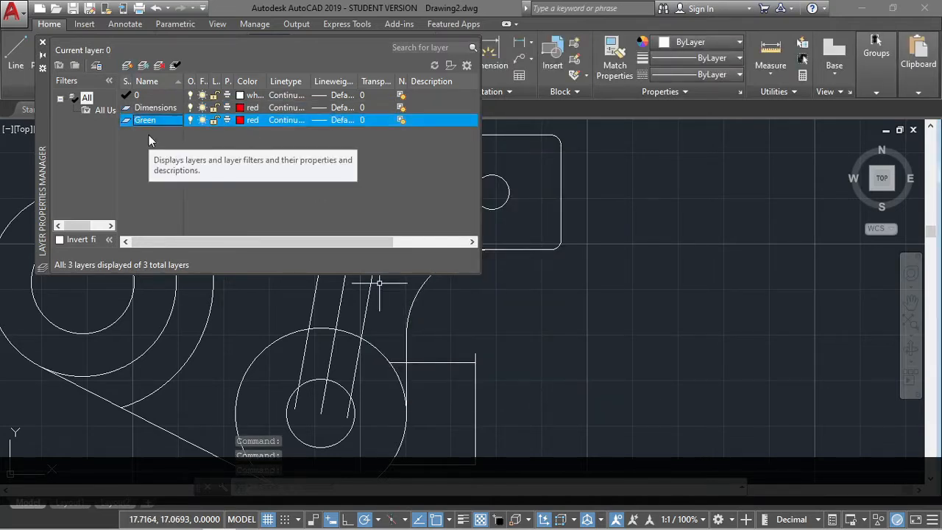
click(241, 120)
click(404, 315)
click(477, 395)
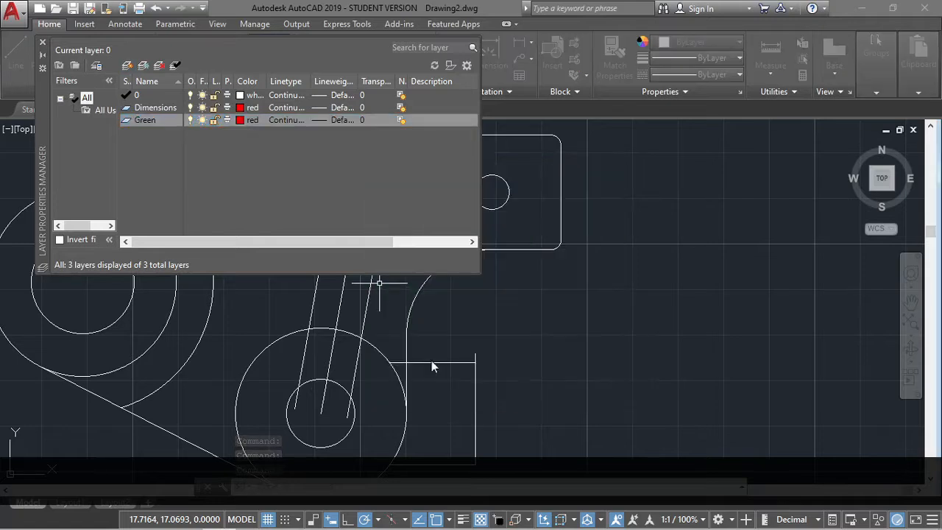
click(325, 120)
click(471, 369)
Load the HIDDEN linetype from acad.lin and assign it to the Green layer.
click(285, 120)
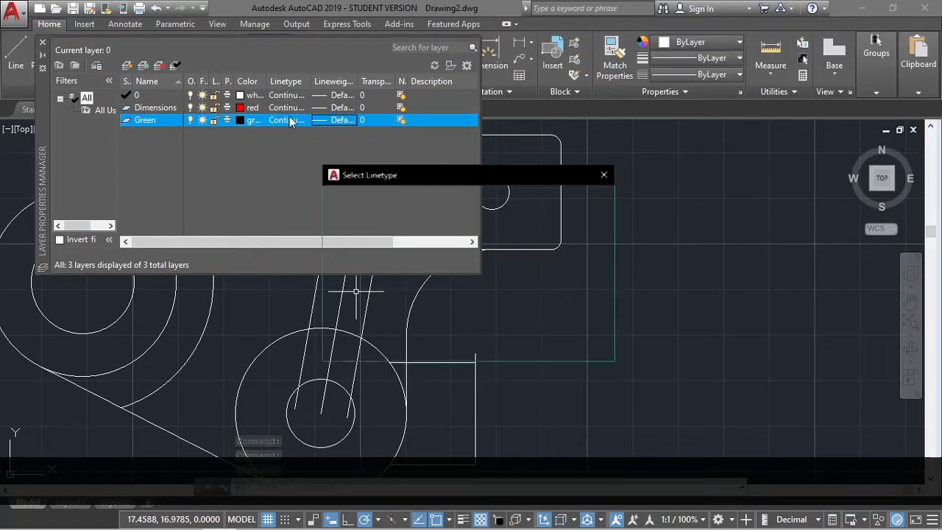
click(498, 345)
scroll(407, 306, down, 8)
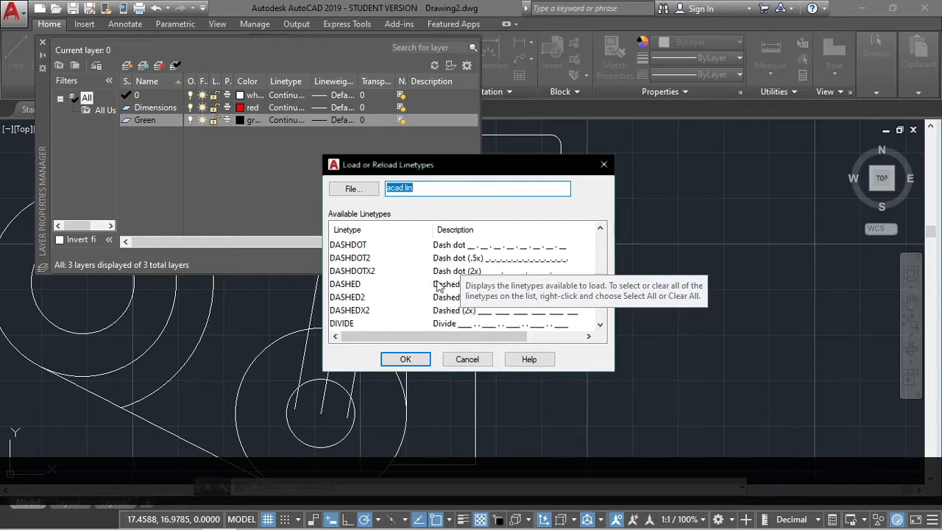
scroll(446, 265, down, 3)
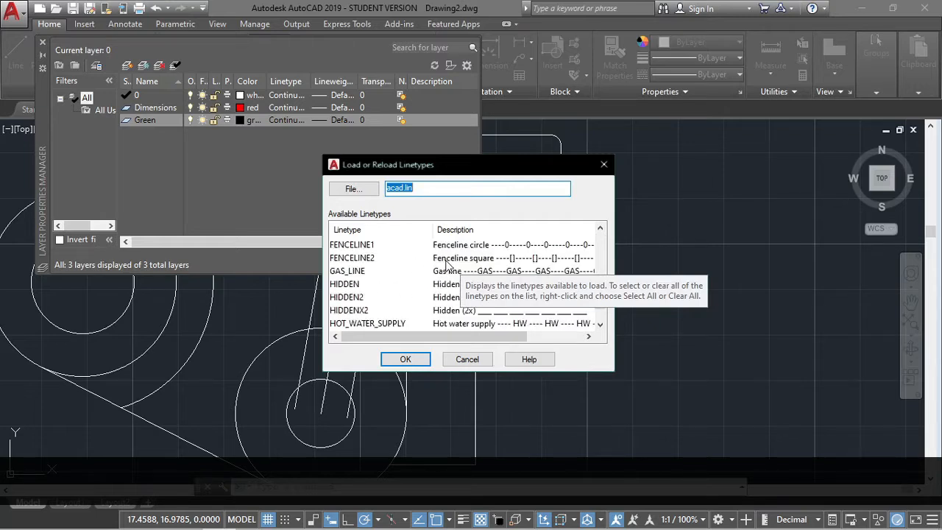
scroll(446, 265, up, 1)
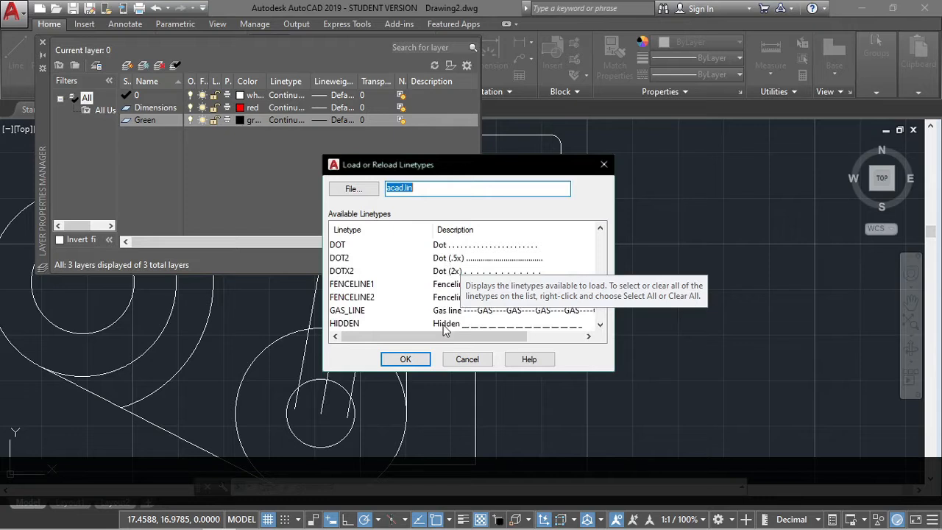
click(445, 325)
click(405, 359)
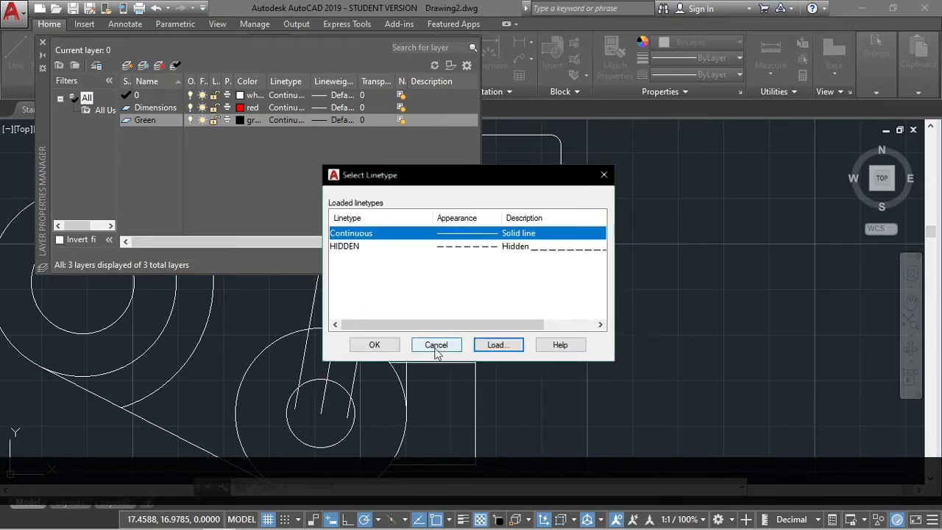
click(398, 246)
click(374, 345)
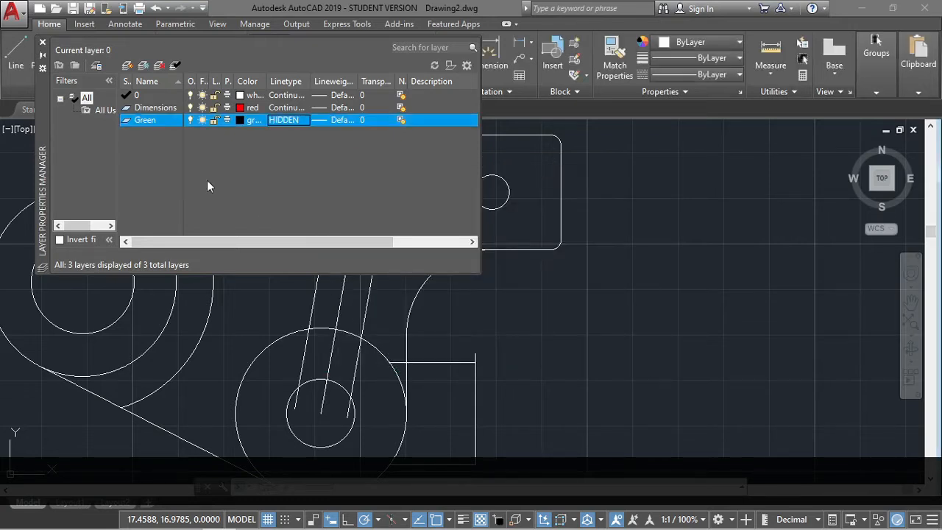
Create a new layer named purple.
click(127, 64)
text(purple)
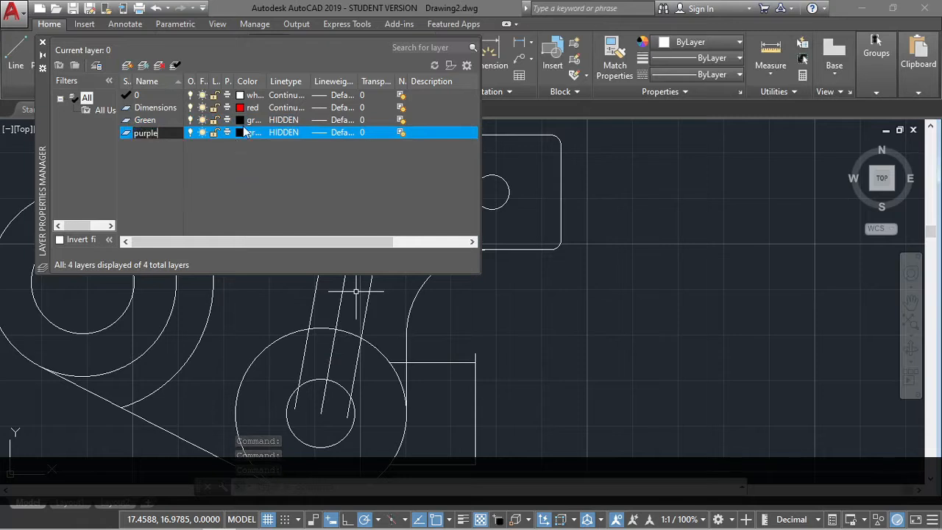
click(245, 133)
click(610, 155)
click(602, 153)
click(244, 132)
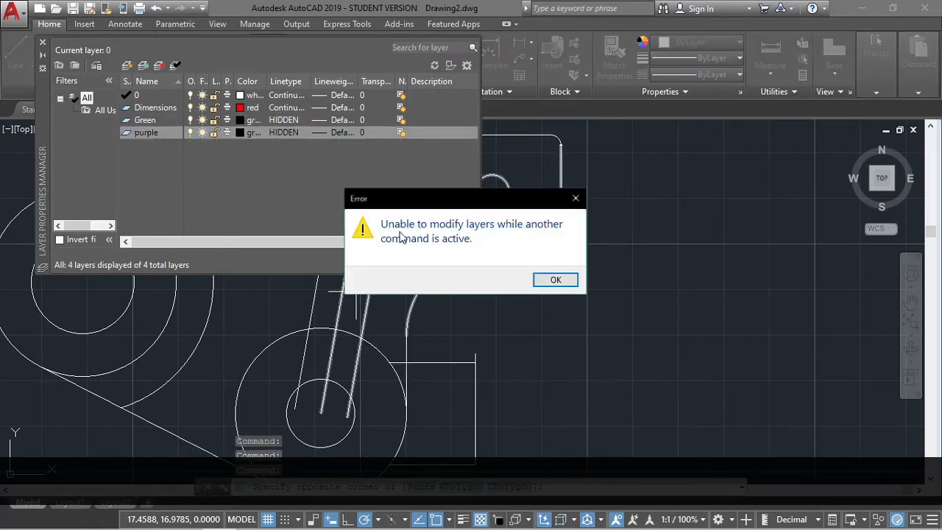
click(576, 198)
click(248, 133)
click(557, 281)
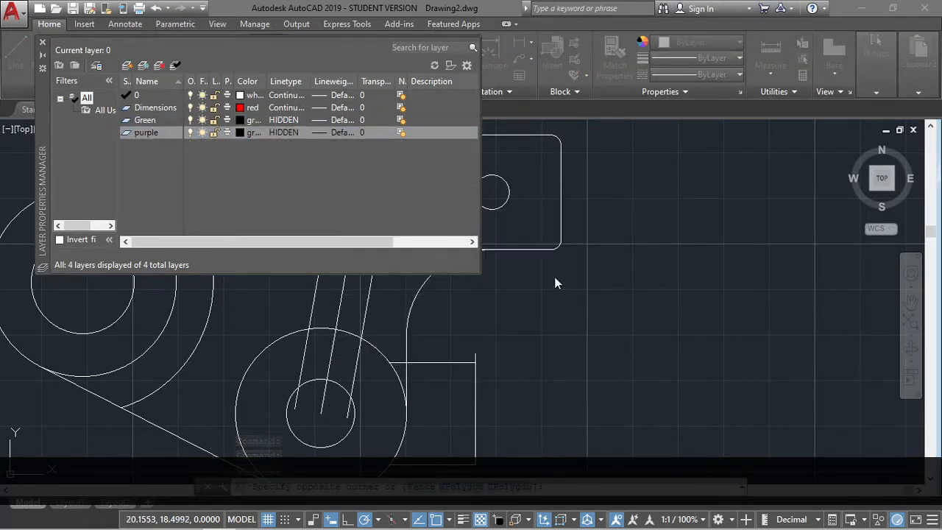
click(320, 210)
click(576, 199)
key(Escape)
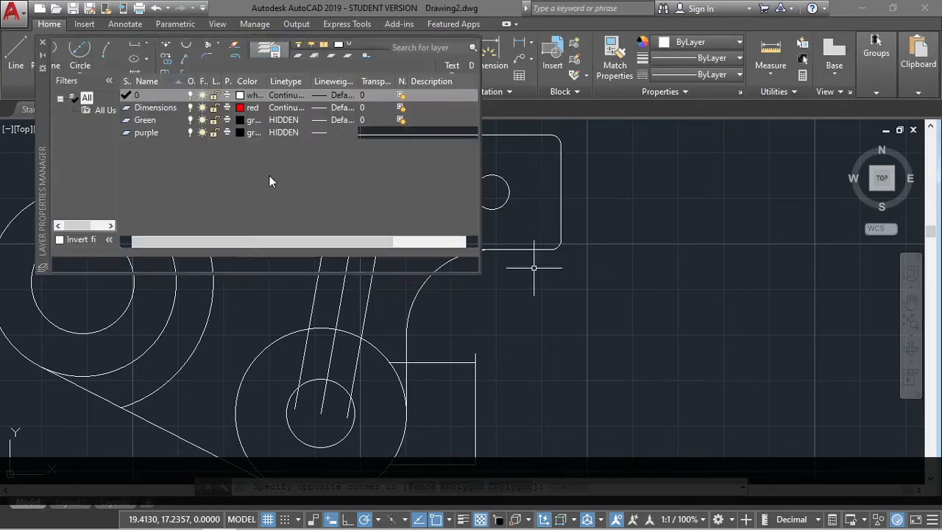
Set the purple layer's colour to magenta.
click(245, 133)
click(449, 315)
click(477, 394)
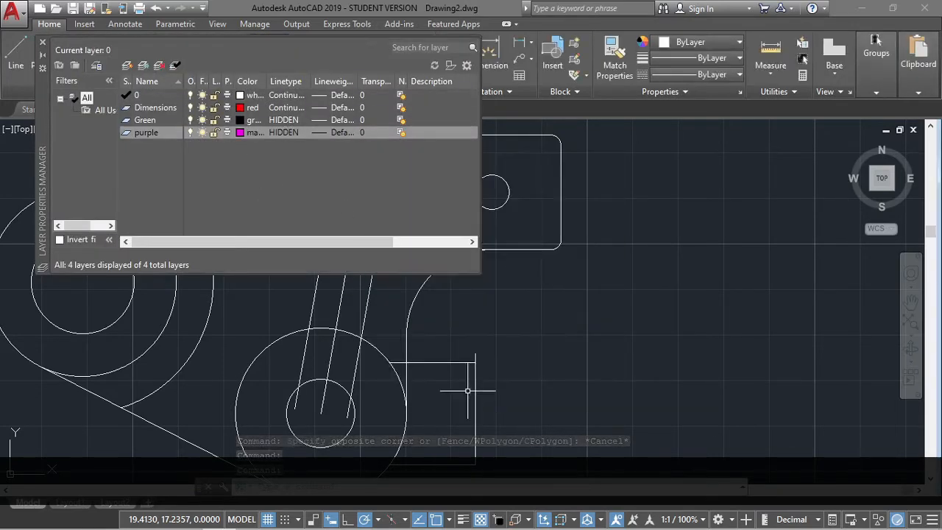
Load the CENTER2 linetype from acad.lin, assign it to the purple layer, and close the layer manager.
click(285, 133)
click(494, 344)
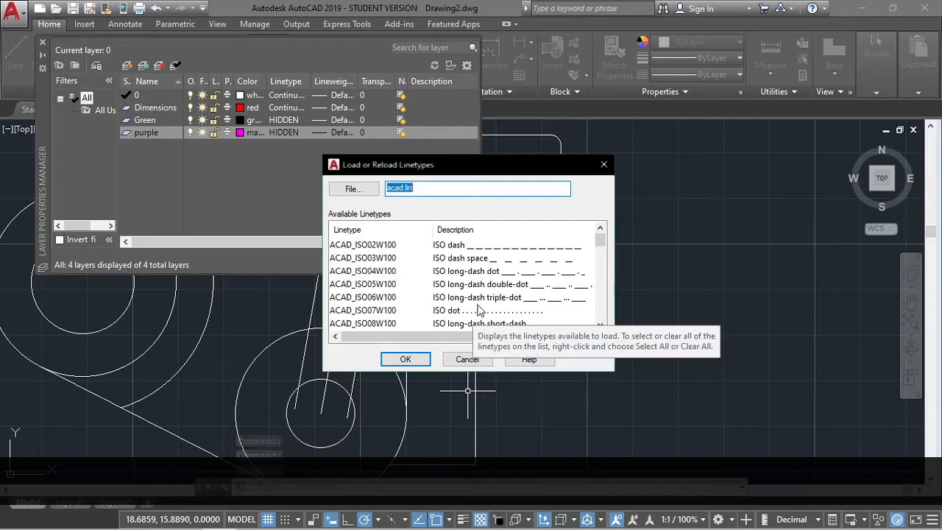
scroll(474, 280, down, 6)
click(465, 271)
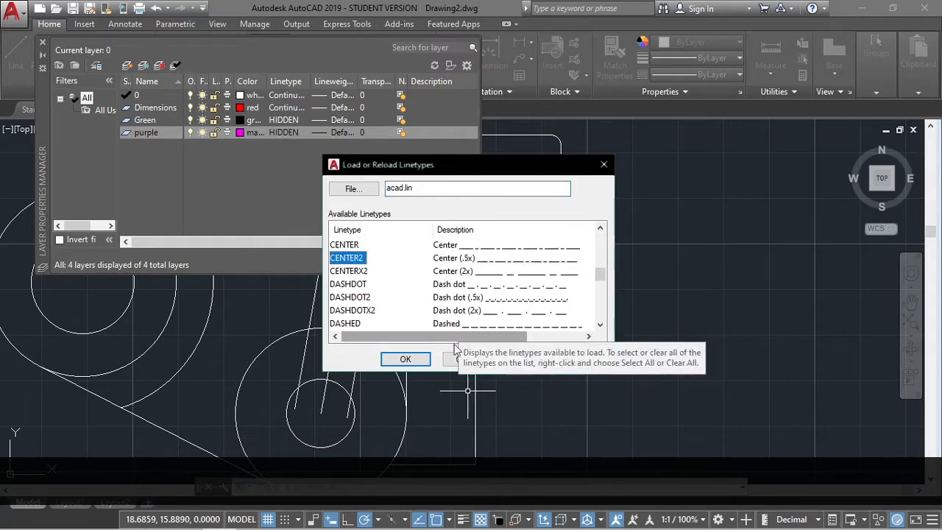
click(405, 359)
click(434, 343)
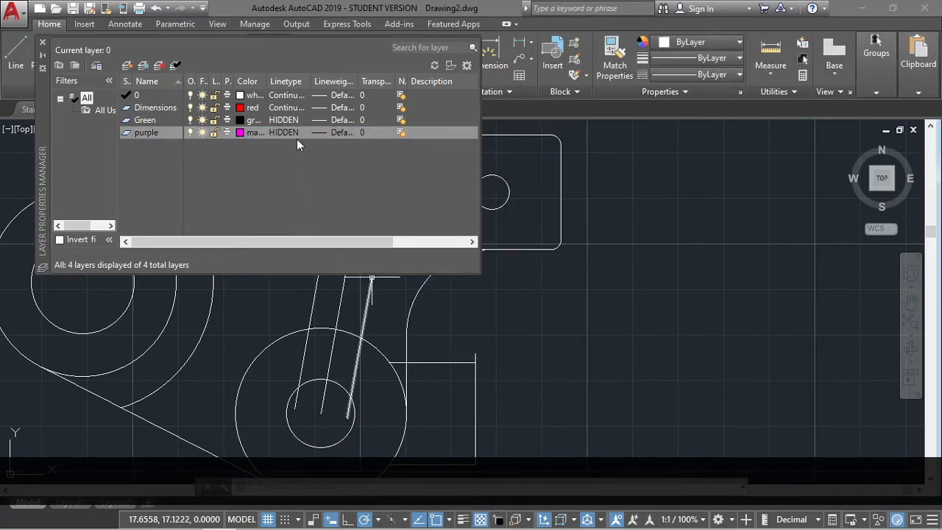
click(287, 132)
double_click(346, 231)
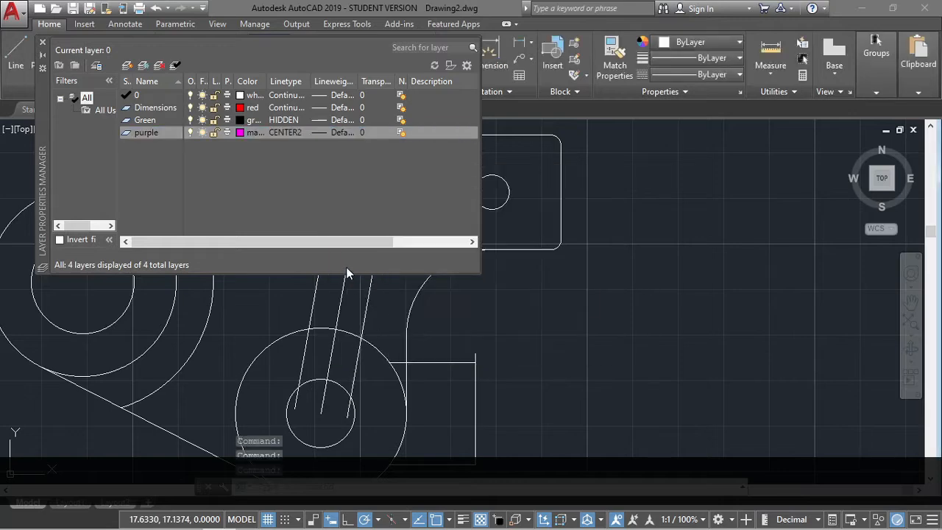
click(43, 43)
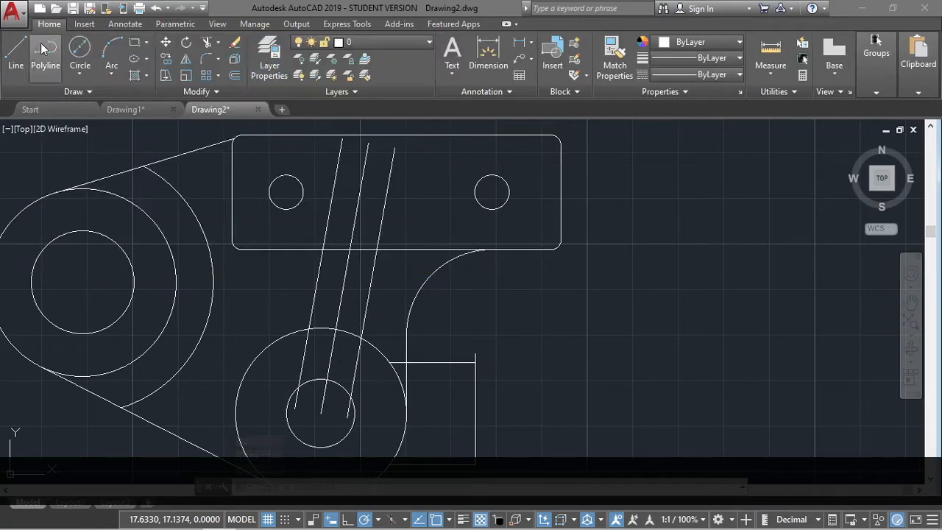
Make the Green layer current and draw a hidden line from the right slanted line's upper end down along that edge.
middle_click(345, 305)
middle_click(345, 304)
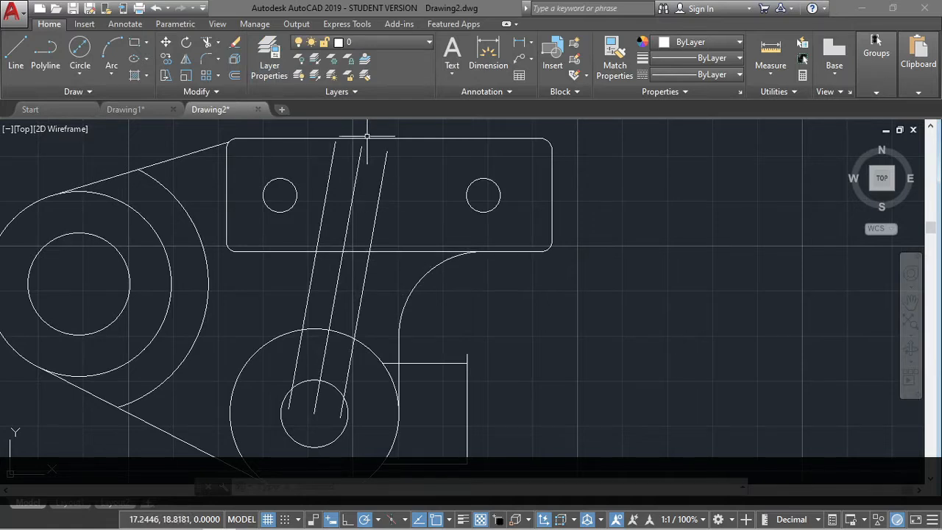
click(368, 41)
click(346, 81)
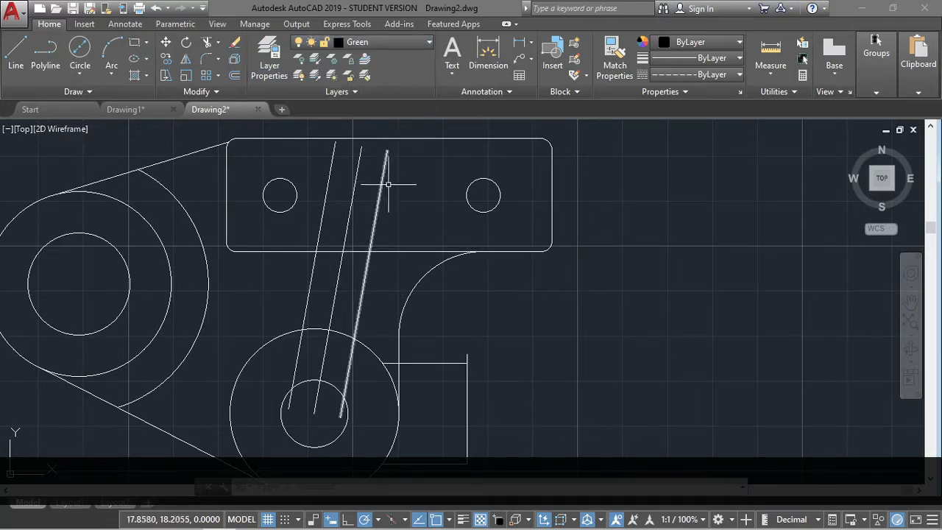
key(Return)
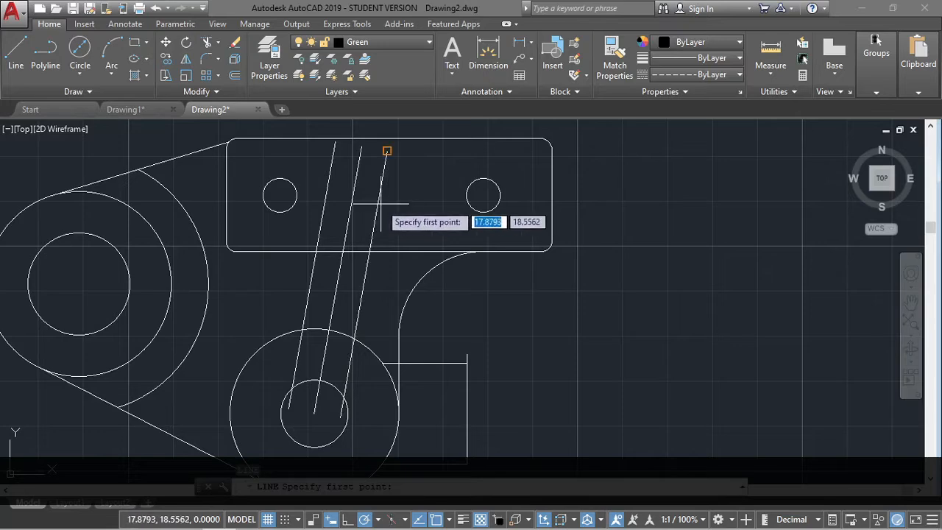
scroll(381, 209, up, 2)
scroll(413, 168, down, 2)
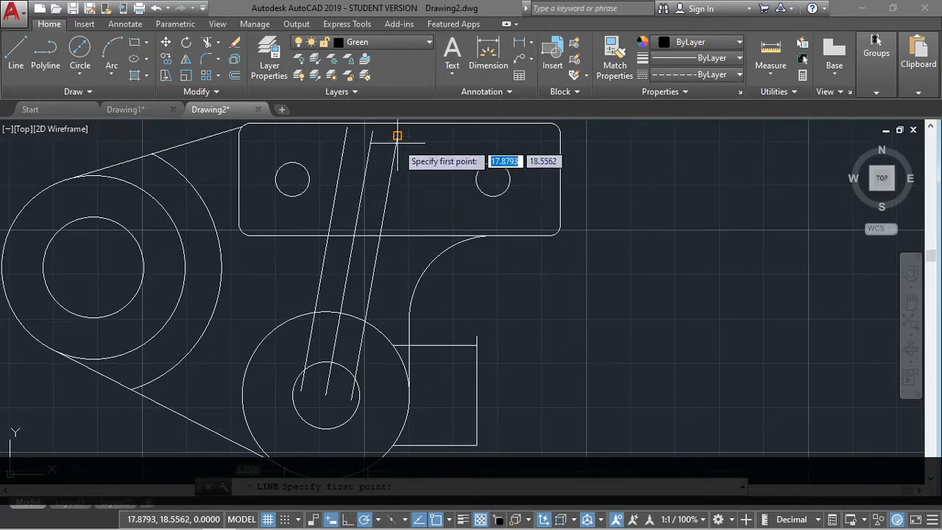
click(397, 136)
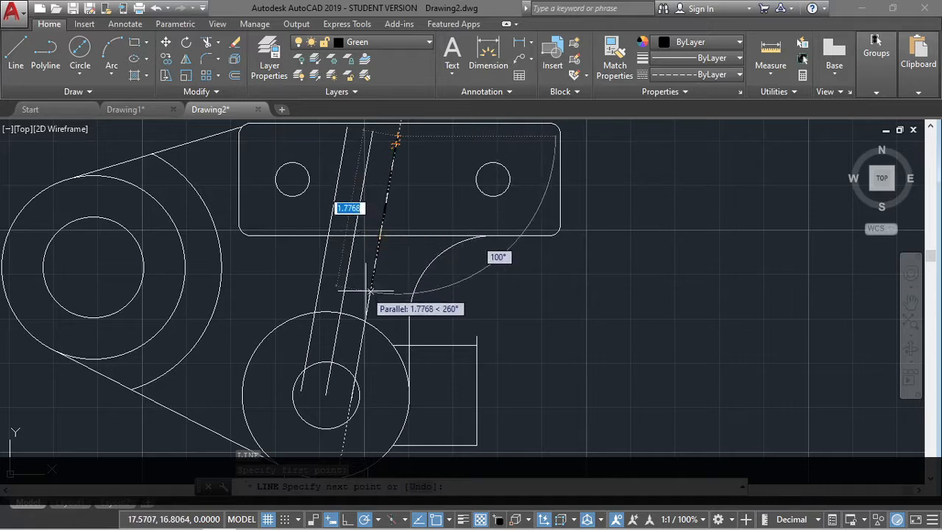
click(369, 300)
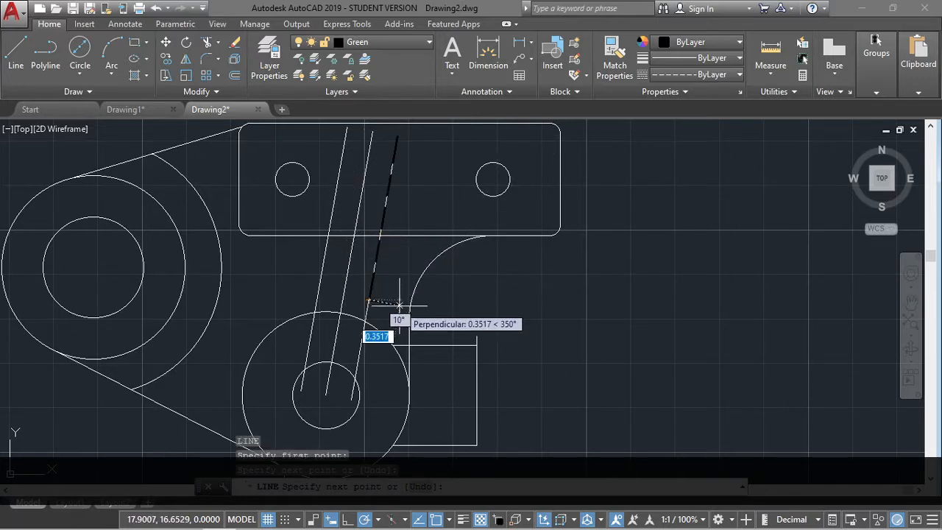
Continue the hidden line about 0.47 across to the lower end of the large arc.
scroll(398, 301, up, 4)
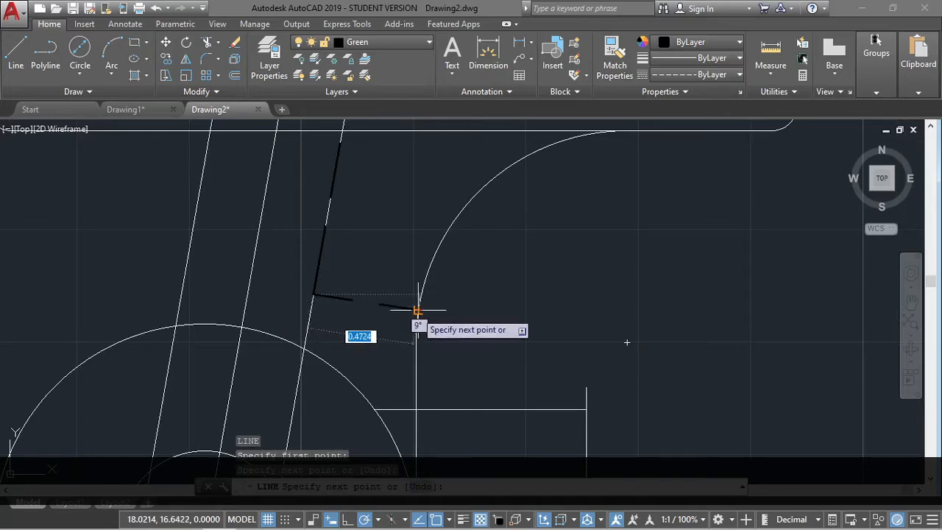
click(416, 312)
key(Escape)
scroll(390, 287, down, 5)
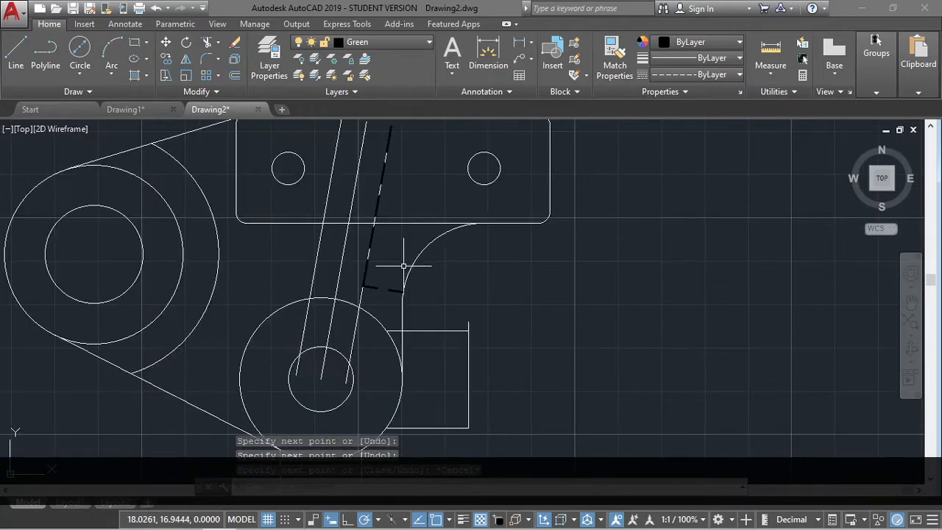
Make layer 0 current and draw a line about 0.58 long joining the lower ends of the two outer slanted lines.
key(Escape)
text(l)
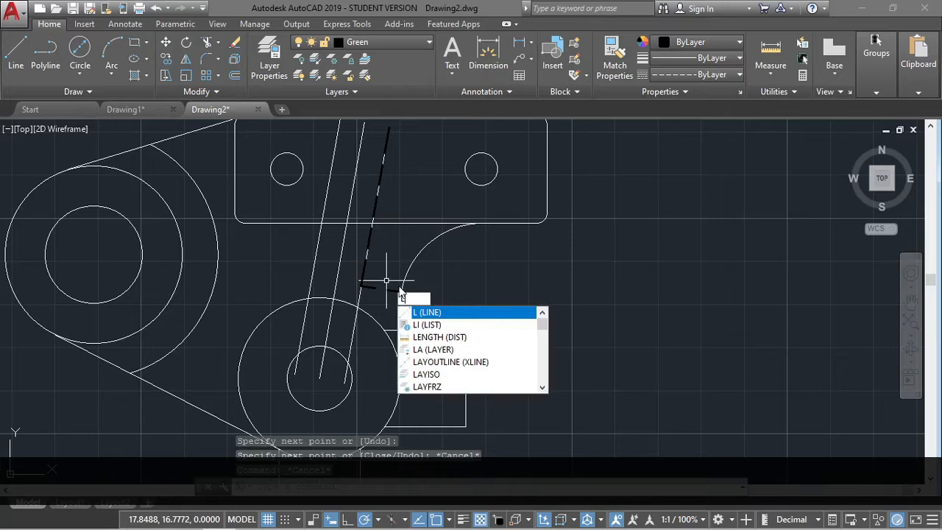
key(Escape)
click(425, 43)
click(339, 83)
click(609, 156)
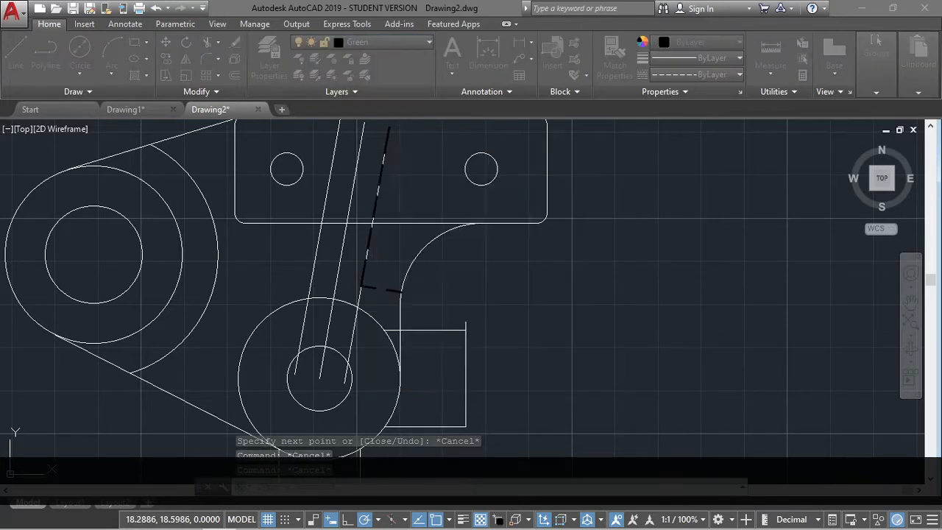
click(382, 42)
click(319, 59)
click(318, 59)
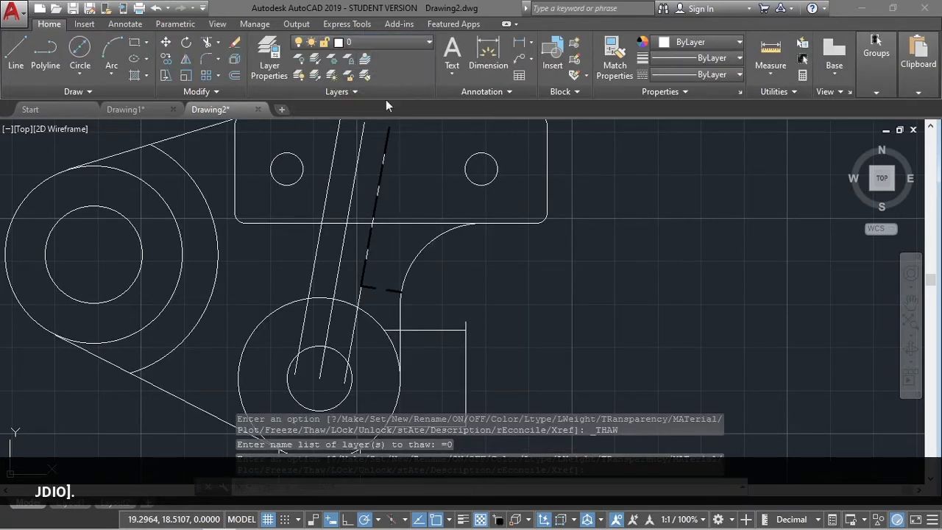
key(Escape)
text(l)
key(Return)
click(294, 374)
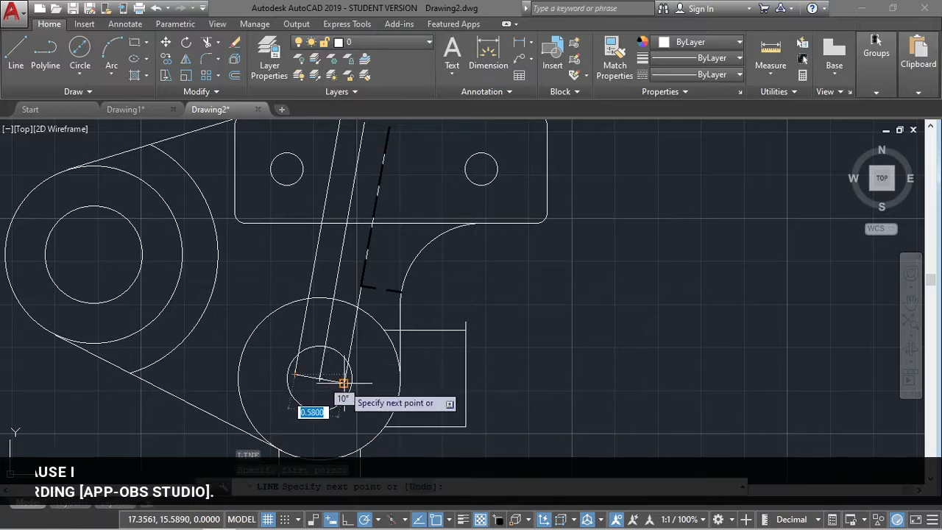
key(Escape)
Offset the short lower end line through the upper end of the middle slanted line to cap the rib's top.
text(off)
key(Return)
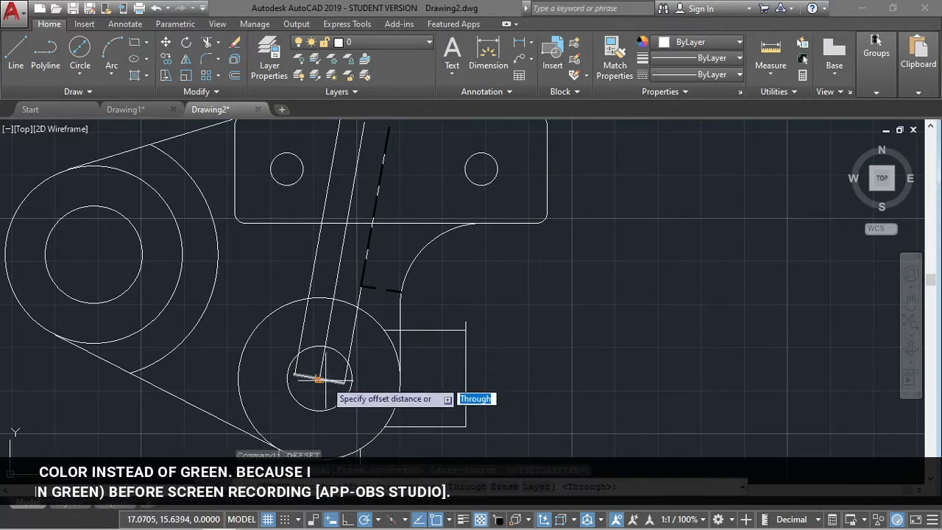
key(Return)
click(328, 379)
scroll(358, 229, down, 6)
scroll(361, 211, up, 8)
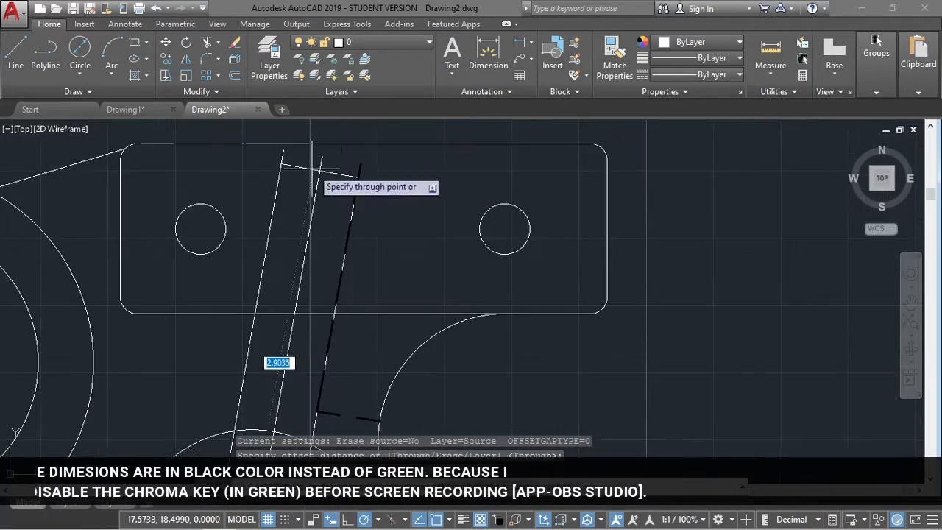
click(321, 157)
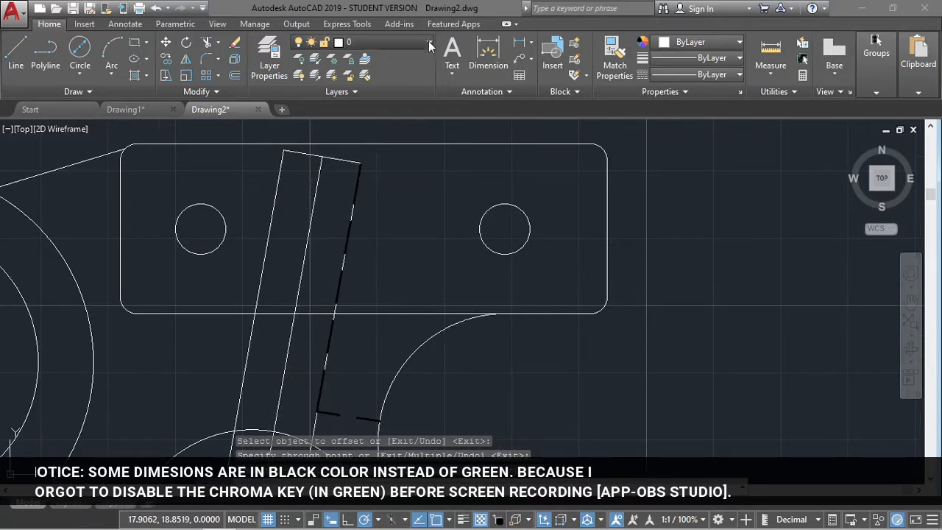
key(Escape)
text(l)
key(Return)
click(360, 161)
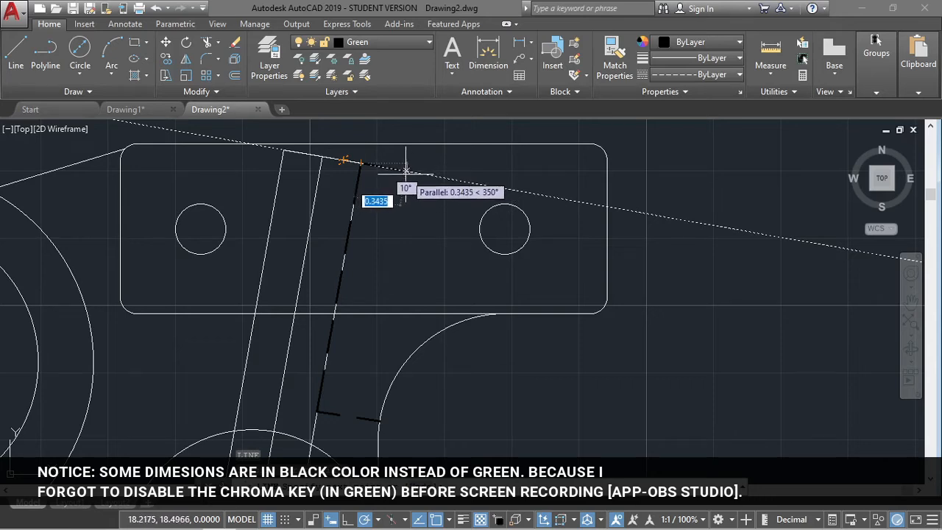
key(Escape)
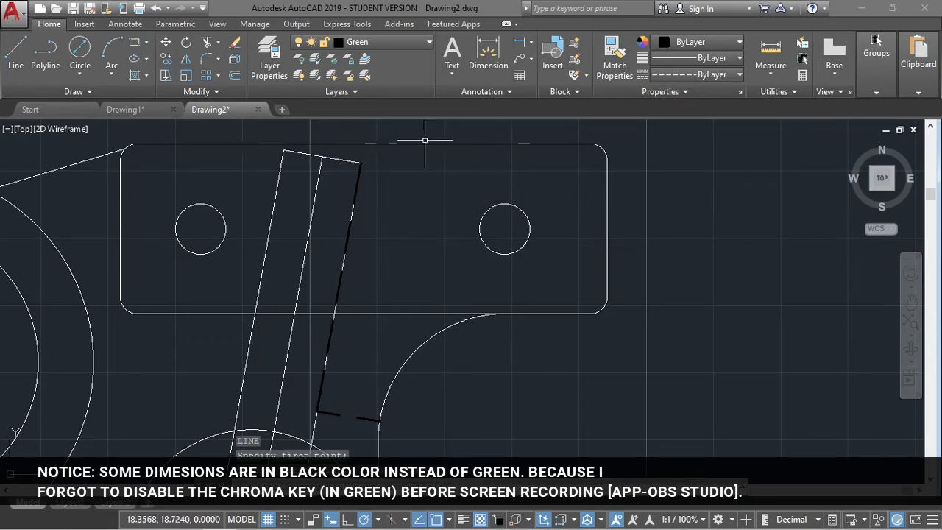
key(Escape)
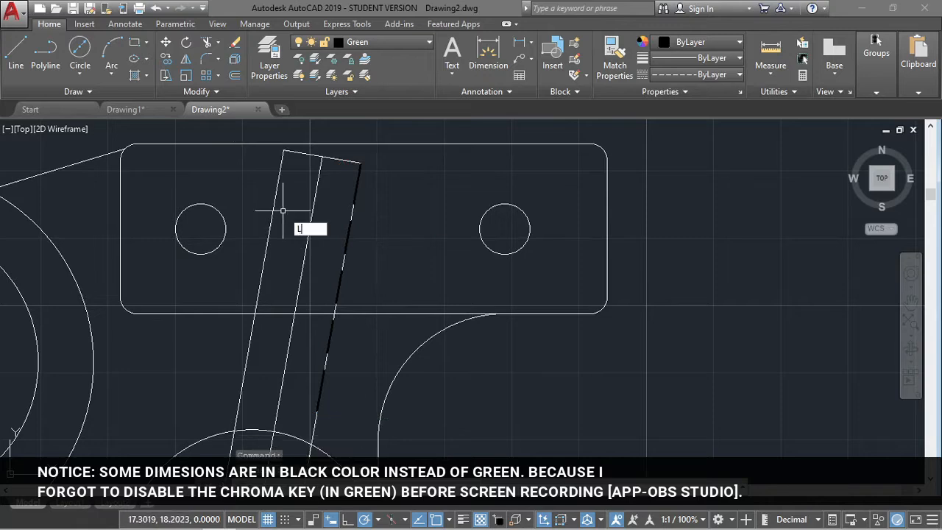
Draw a hidden line on the Green layer from the rib's upper left corner down along its left edge.
text(L)
key(Return)
click(284, 151)
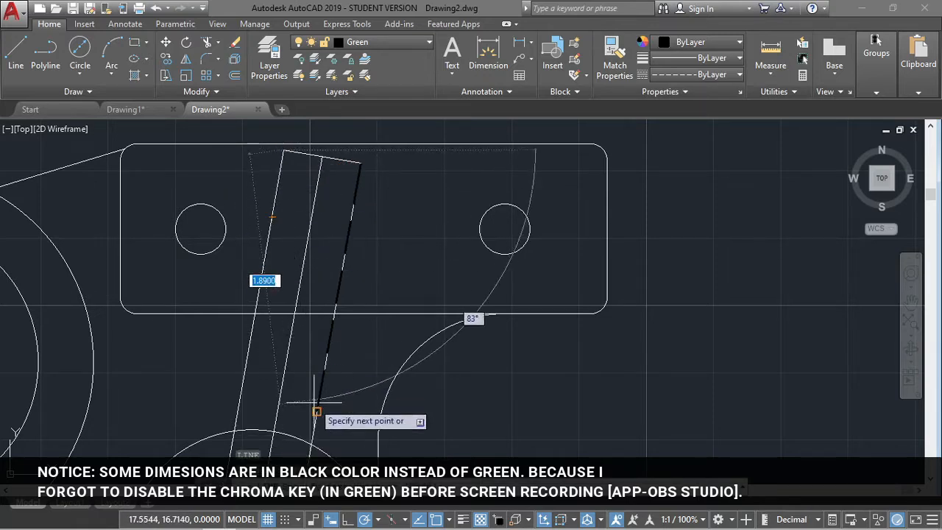
click(241, 398)
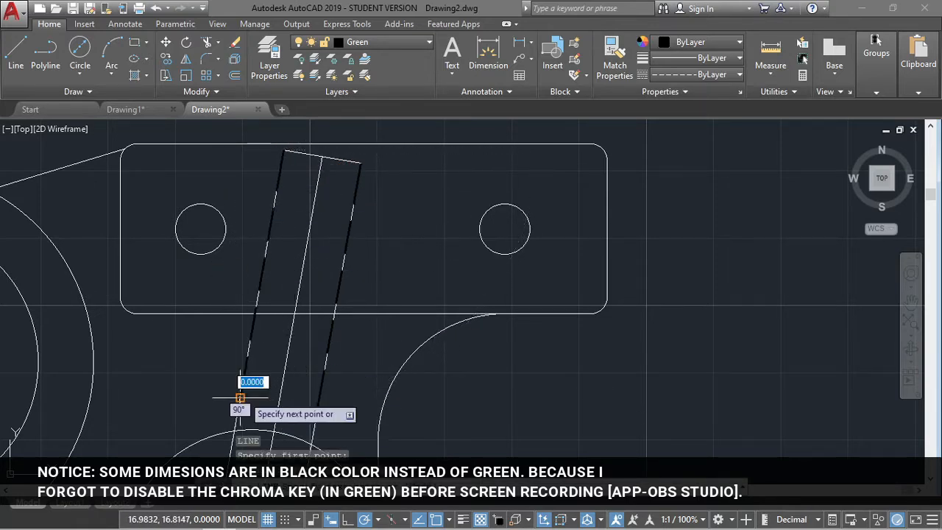
key(Escape)
Set the current linetype to ByBlock and draw a short line extending the rib's top edge past its right corner.
click(684, 78)
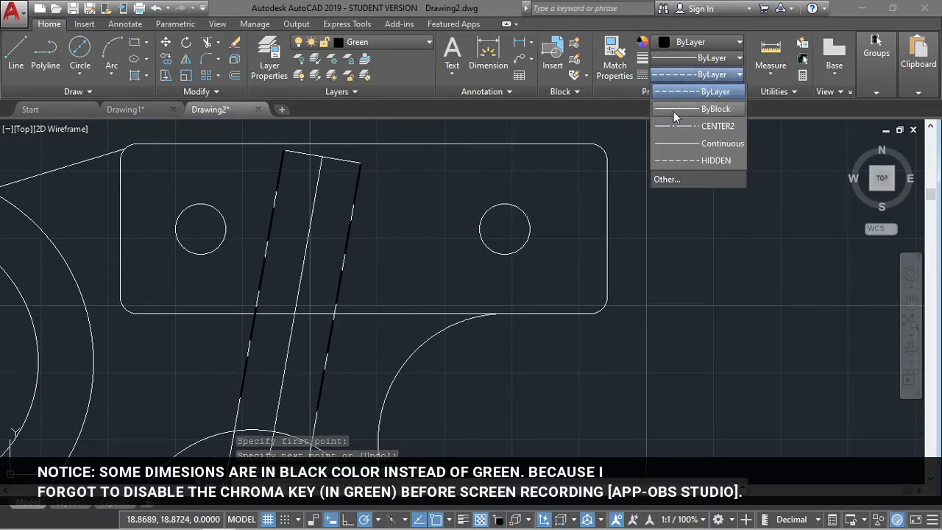
click(675, 109)
text(L)
key(Return)
click(360, 163)
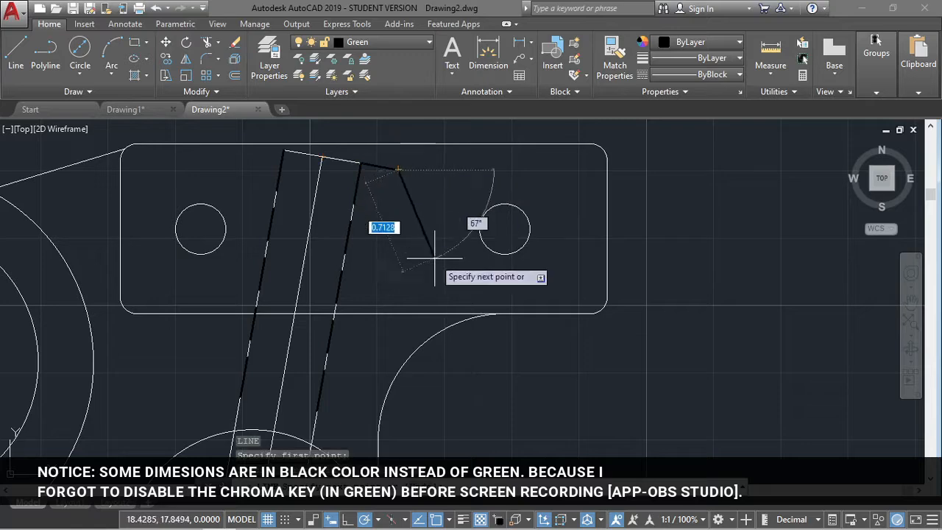
key(Escape)
scroll(313, 416, up, 2)
key(Return)
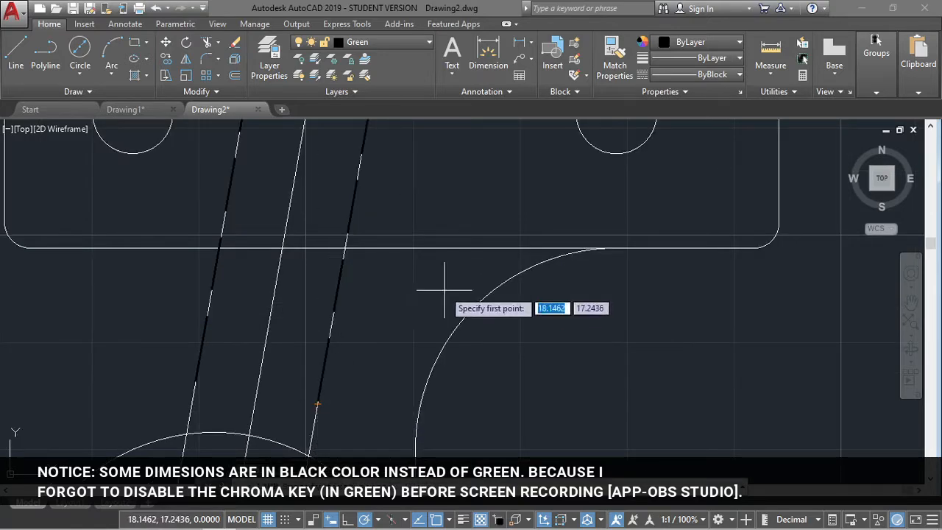
scroll(419, 290, down, 3)
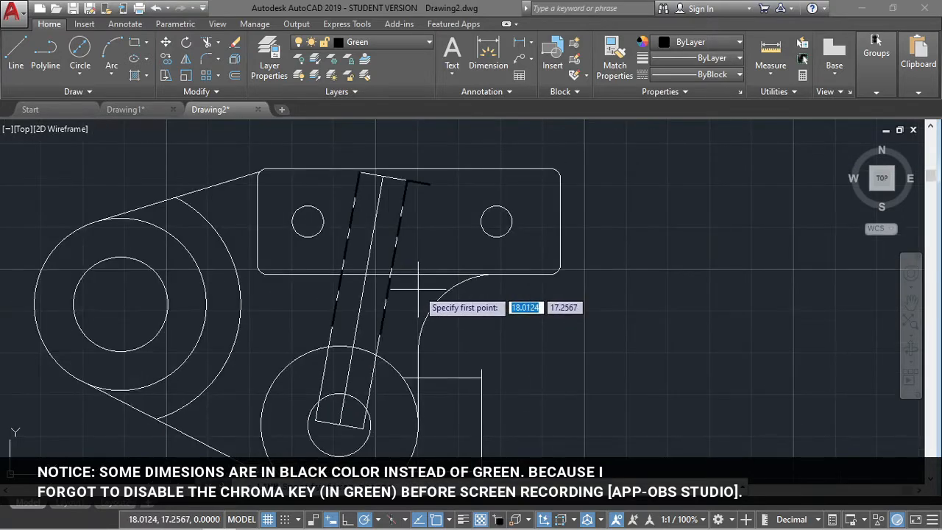
key(Escape)
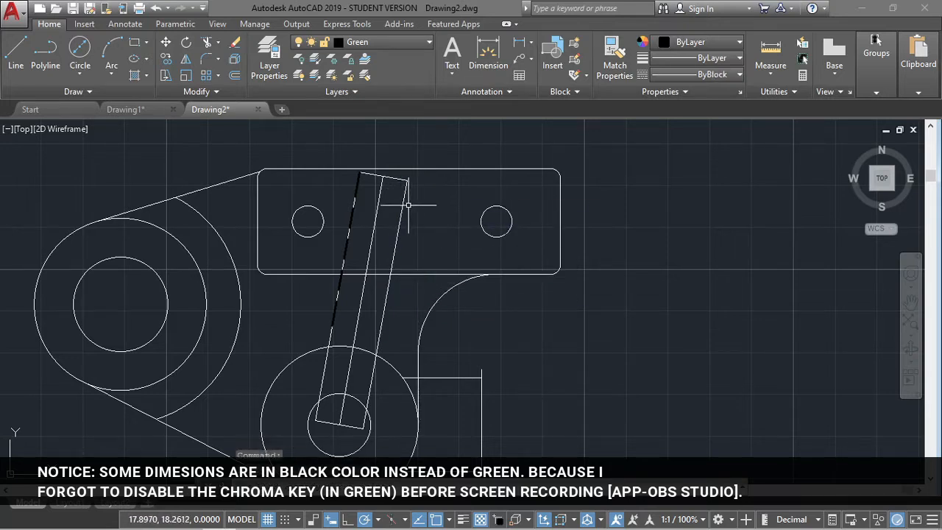
Set the current linetype to ByLayer and draw a 1.78 long hidden line from the rib's upper right corner down its right edge.
click(725, 75)
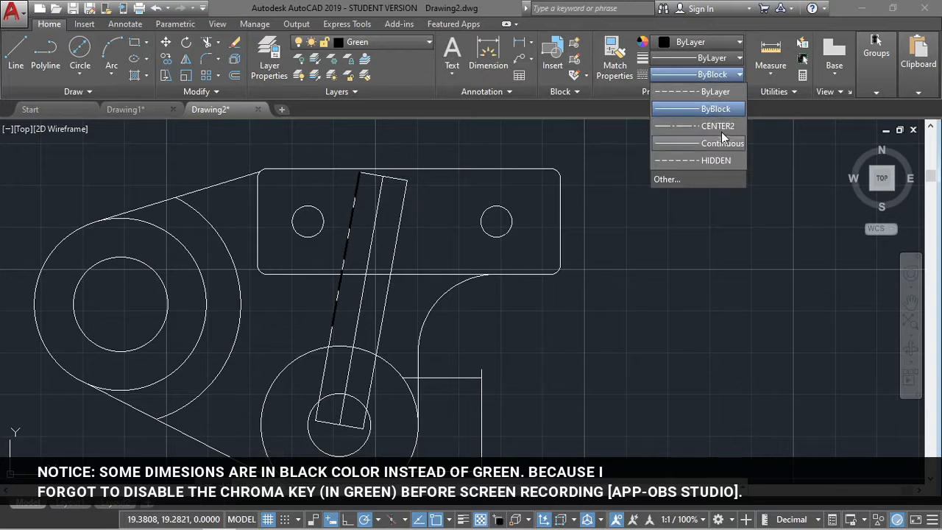
click(708, 92)
text(l)
key(Return)
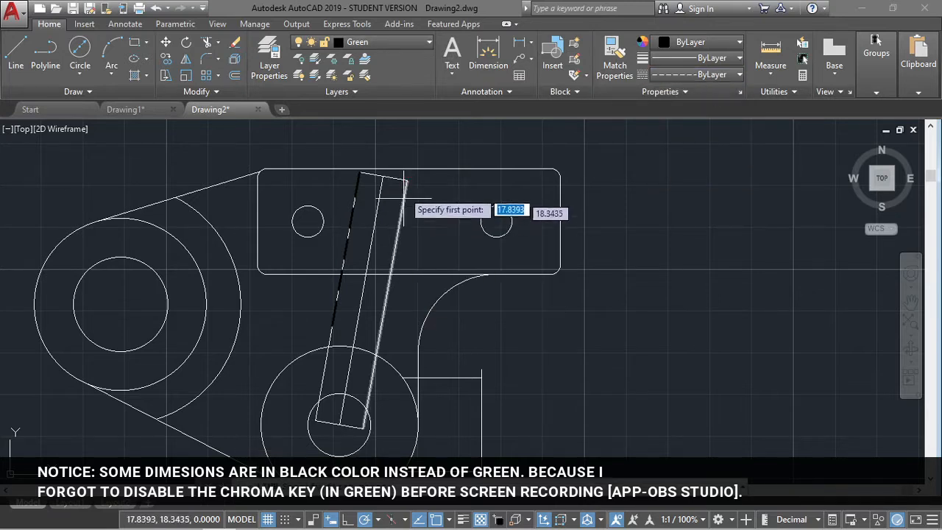
click(406, 179)
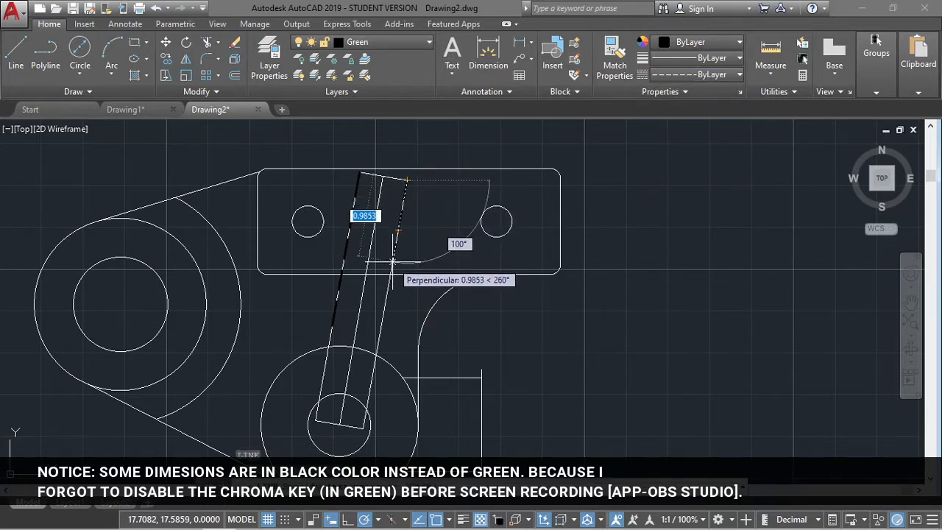
key(Return)
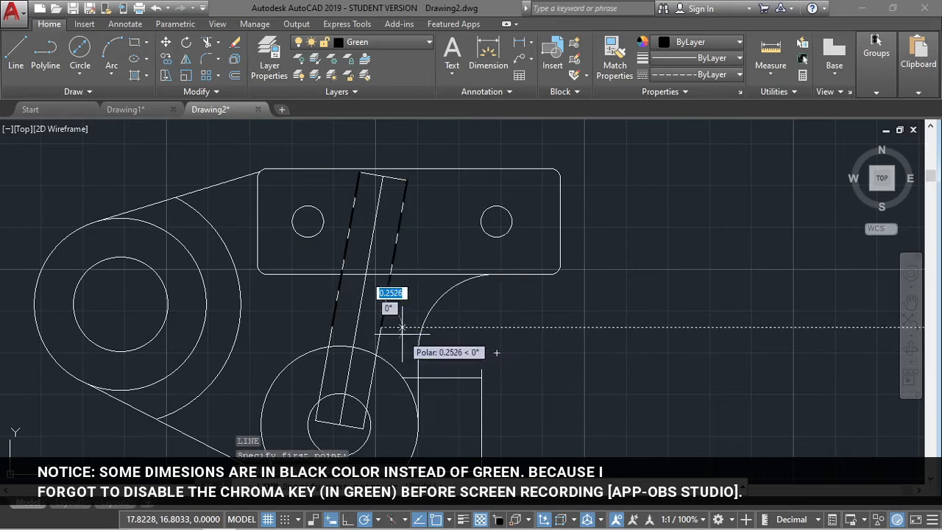
key(Escape)
Offset the rib's right hidden line onto its left edge and erase the longer hidden line already there.
text(offset)
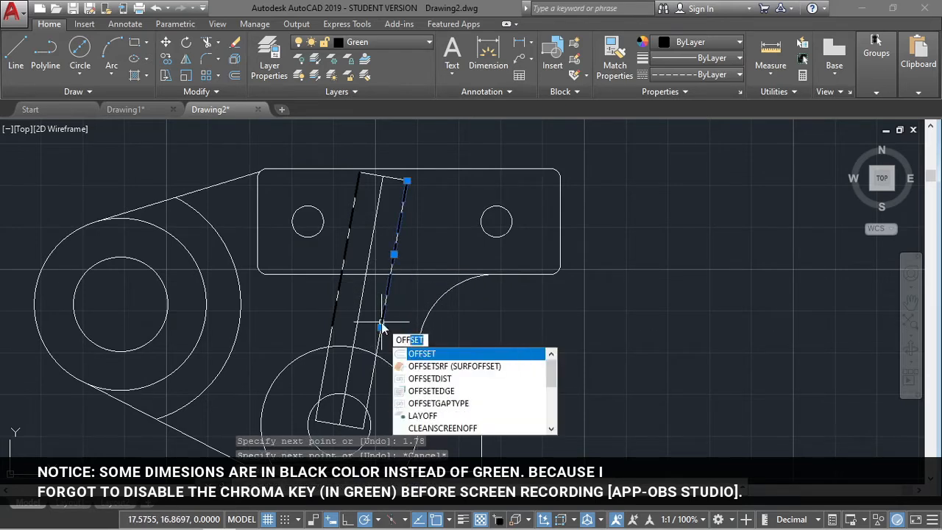
key(Return)
key(Return)
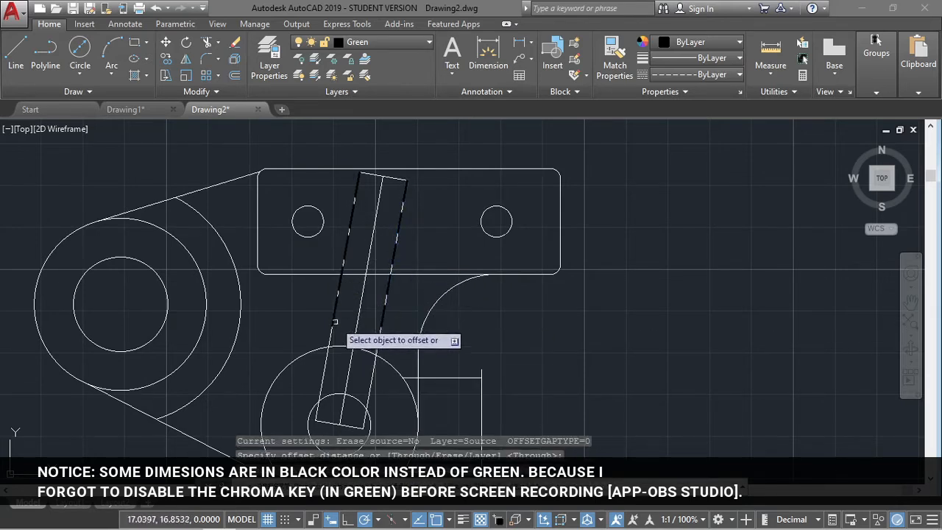
click(333, 322)
key(Escape)
key(Escape)
click(333, 325)
mouse_move(333, 326)
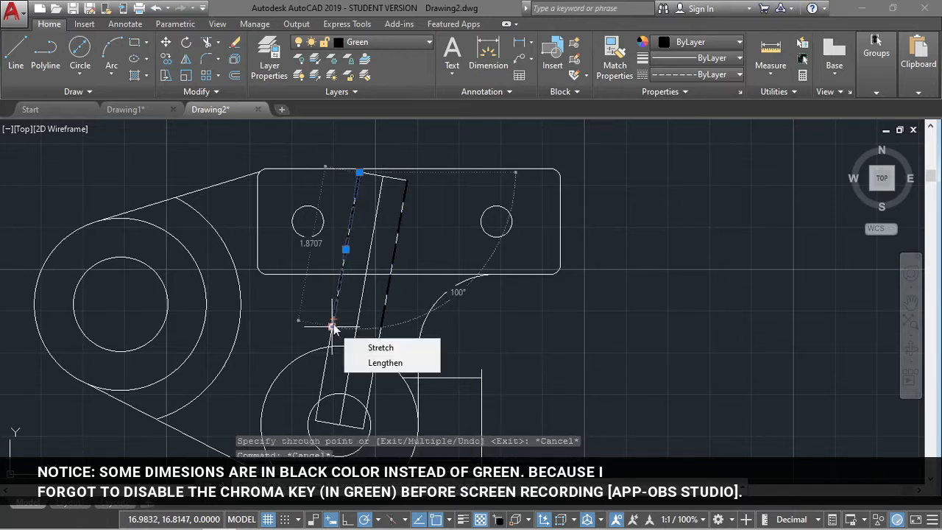
key(Escape)
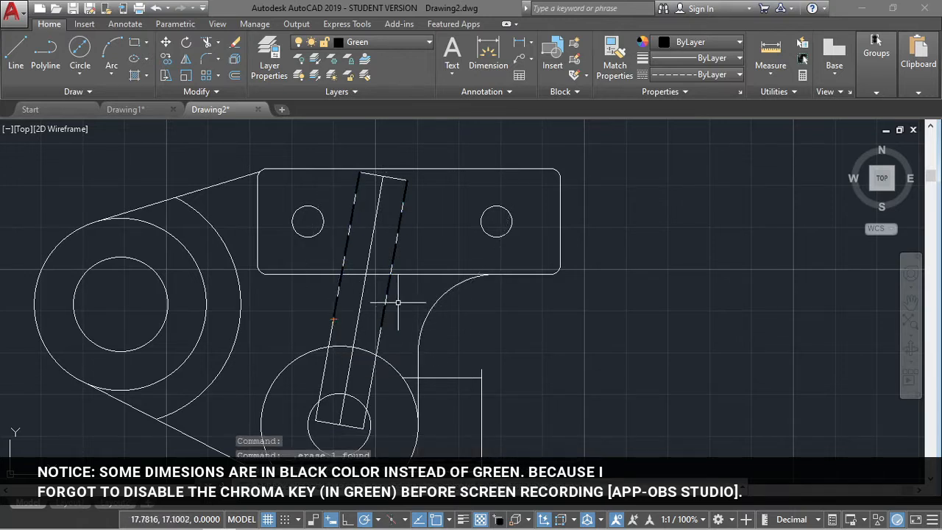
click(393, 254)
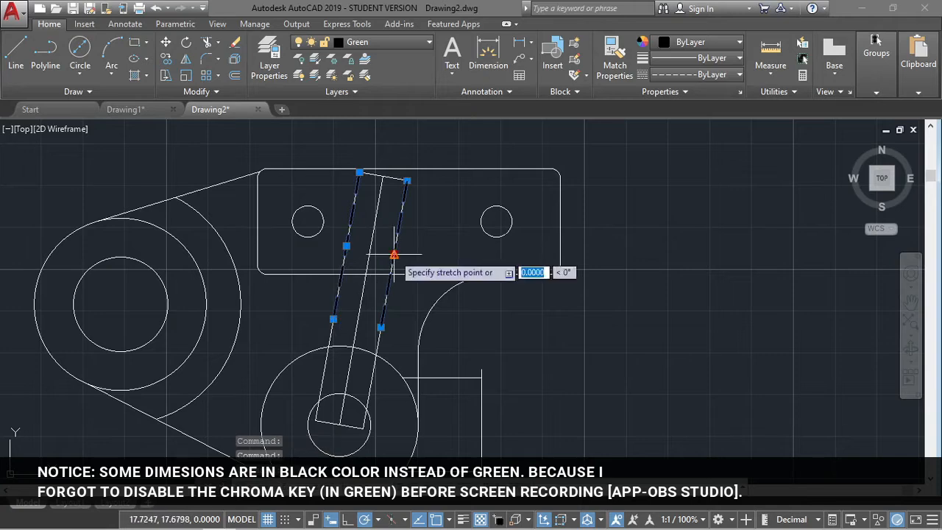
click(398, 256)
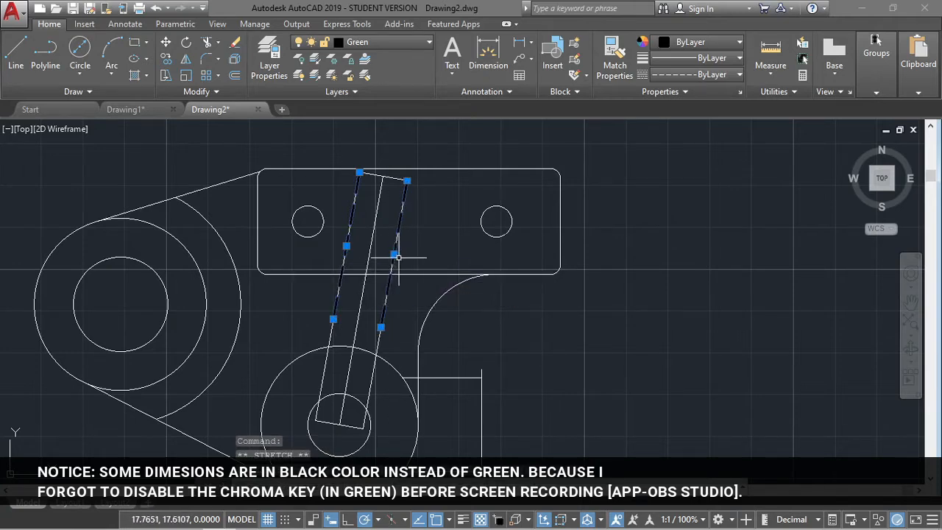
scroll(401, 251, up, 6)
scroll(412, 239, down, 4)
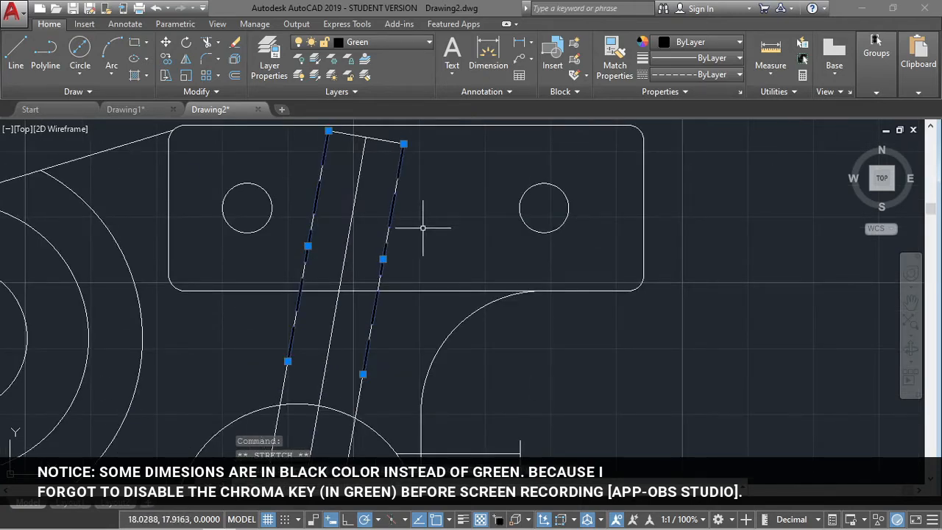
key(Escape)
click(426, 226)
click(386, 257)
click(414, 244)
key(Escape)
key(Escape)
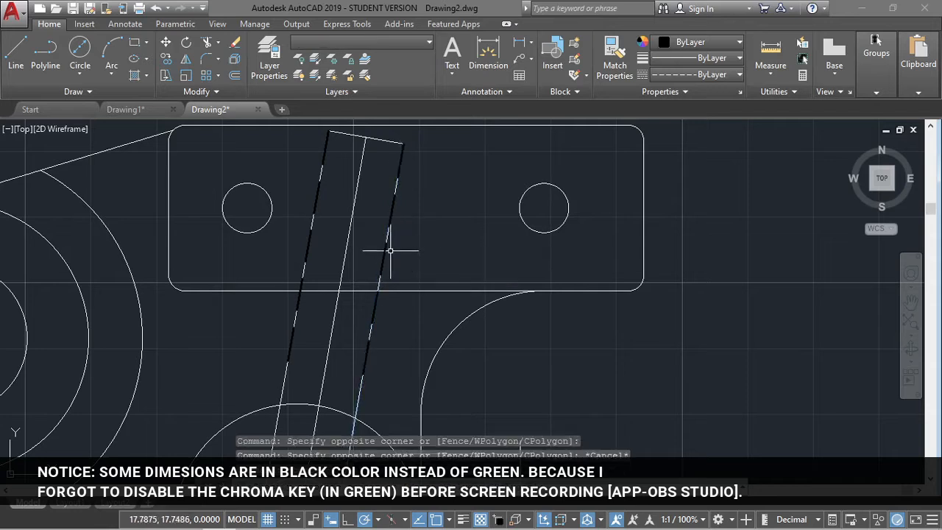
Move the right hidden line's midpoint to where the rib edge crosses the plate's lower edge, and erase the left hidden line.
click(385, 252)
click(383, 258)
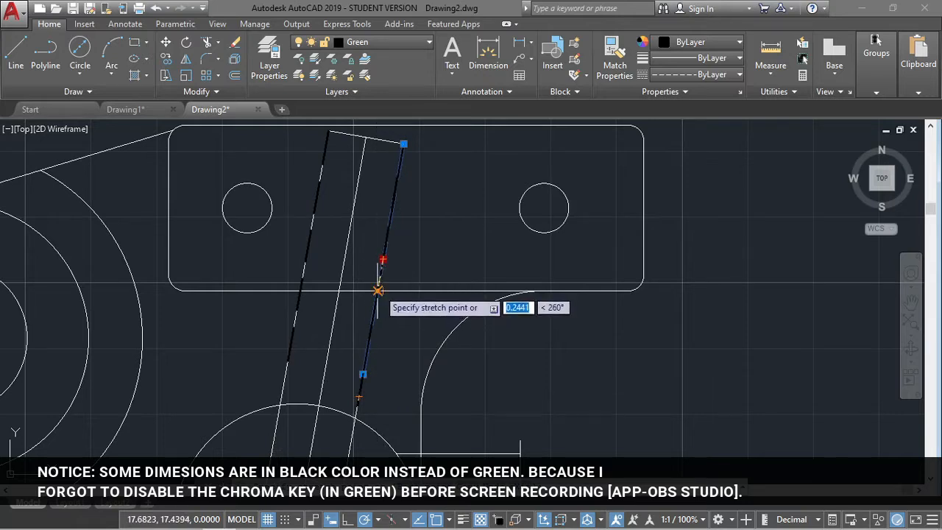
click(378, 291)
key(Escape)
key(Delete)
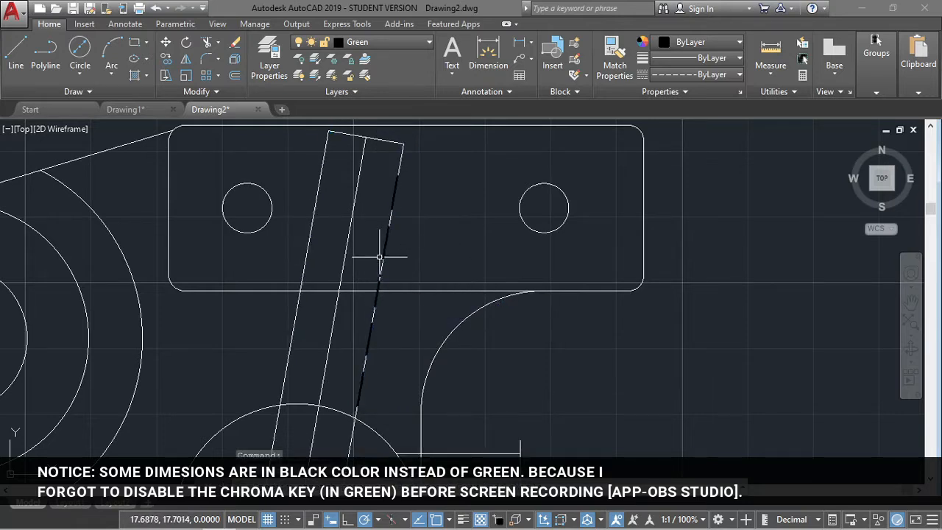
Offset the right hidden line through the point where the rib's left edge crosses the plate's lower edge.
key(Return)
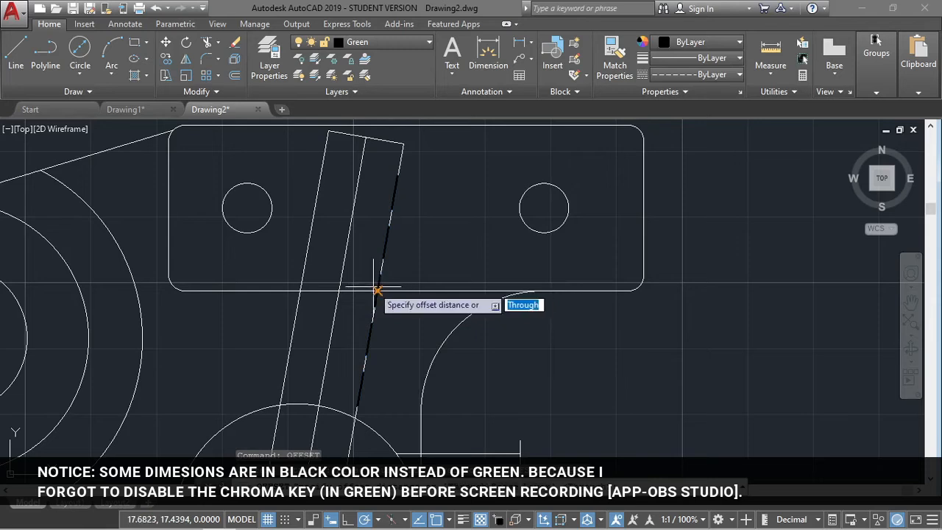
key(Return)
click(301, 292)
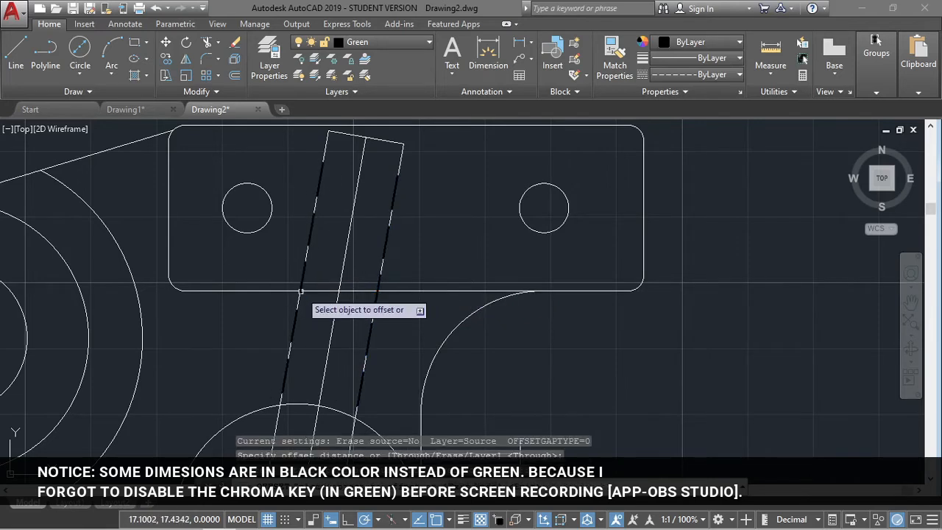
click(301, 293)
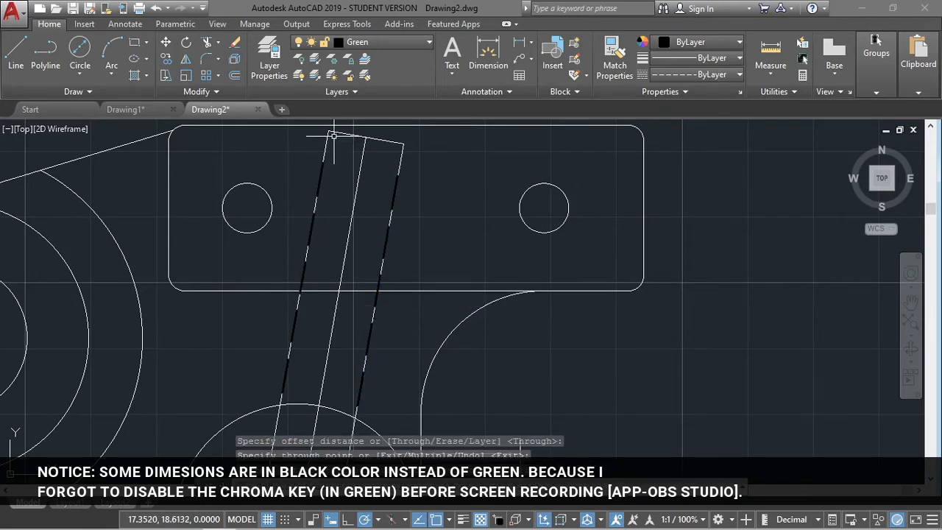
Set the current linetype to ByBlock and draw a 0.28 long line outward, perpendicular to the right hidden line, from its upper end.
click(670, 76)
click(685, 111)
text(l)
key(Return)
click(397, 175)
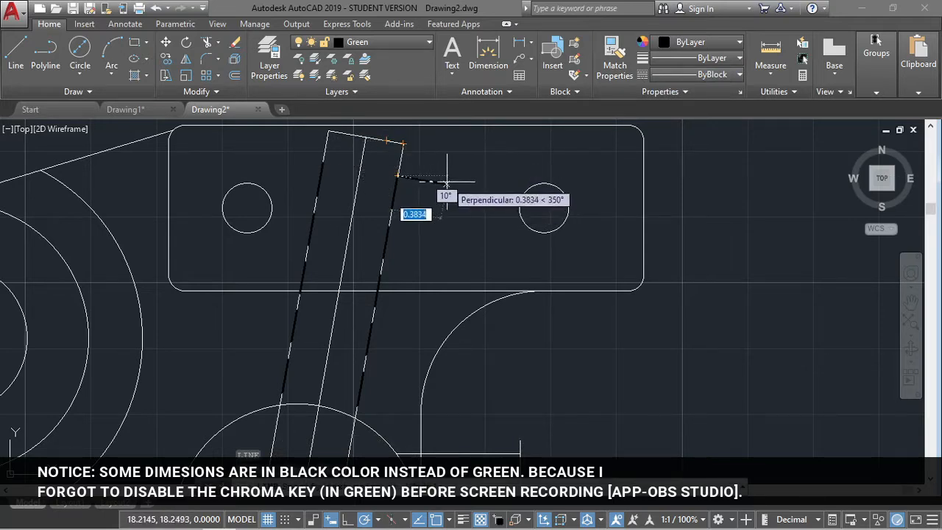
text(0.28)
key(Return)
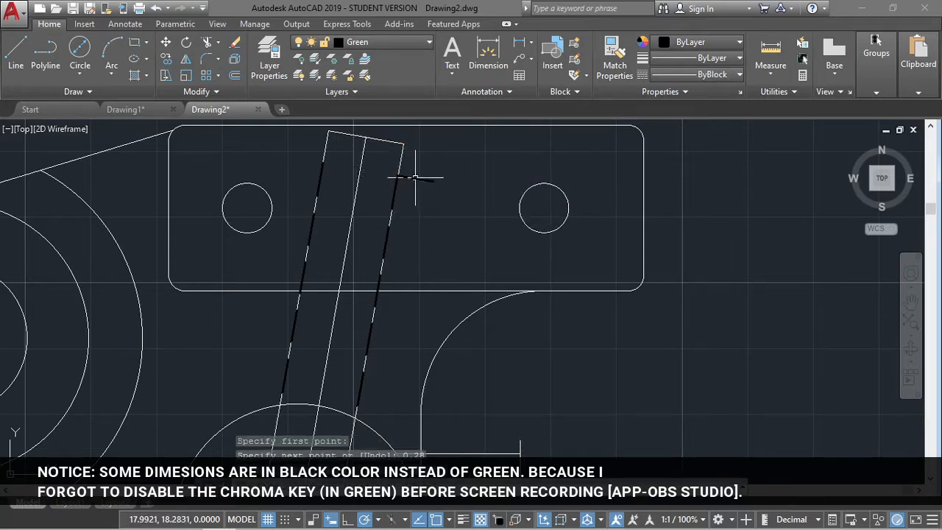
Offset the short perpendicular line through the lower end of the right hidden line.
key(Return)
key(Return)
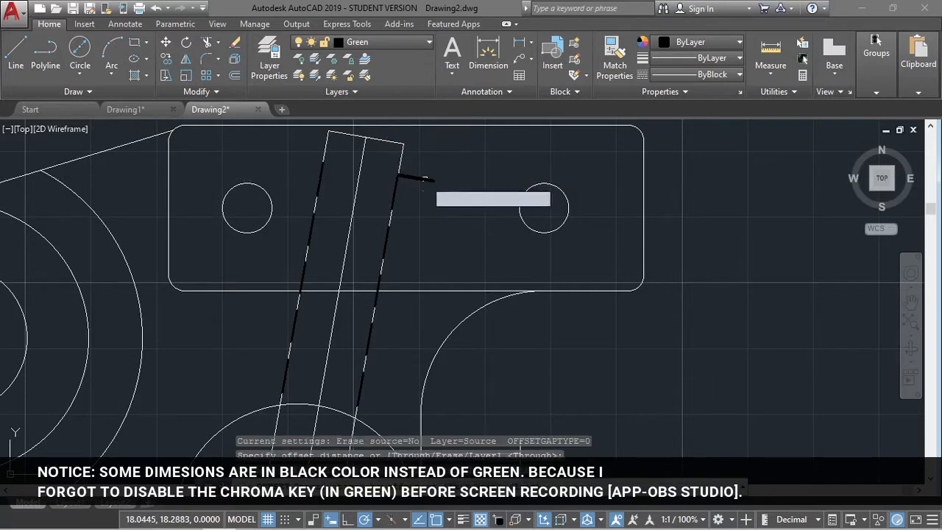
click(418, 179)
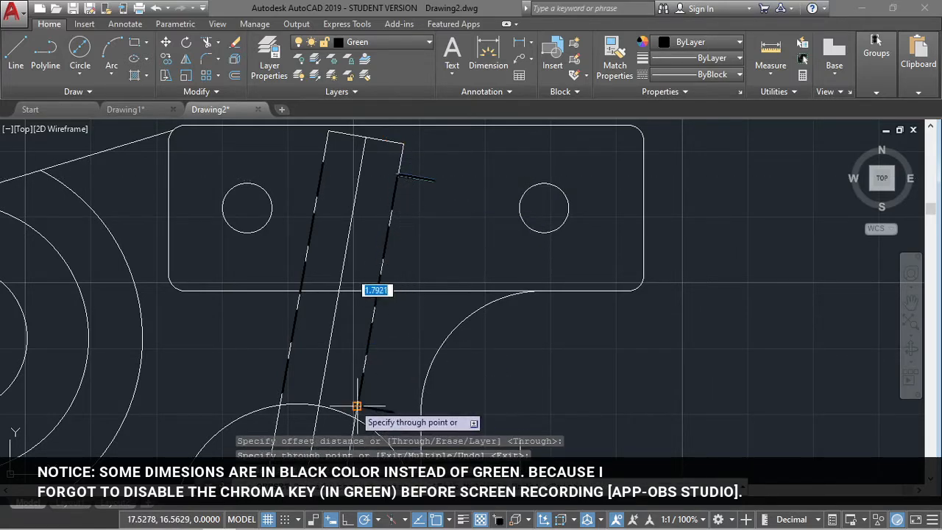
click(360, 407)
scroll(430, 158, up, 5)
click(291, 280)
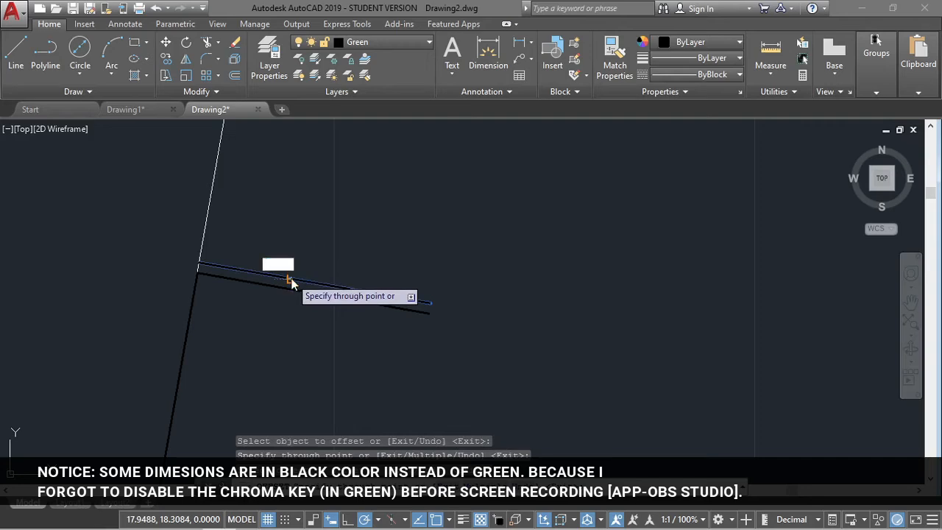
click(291, 279)
key(Escape)
click(290, 279)
key(Delete)
Copy the short line at the right hidden line's upper end and paste it near the left hidden line's upper end.
scroll(291, 278, down, 4)
mouse_move(217, 291)
middle_down()
mouse_move(360, 275)
mouse_move(364, 268)
middle_up()
scroll(364, 267, up, 2)
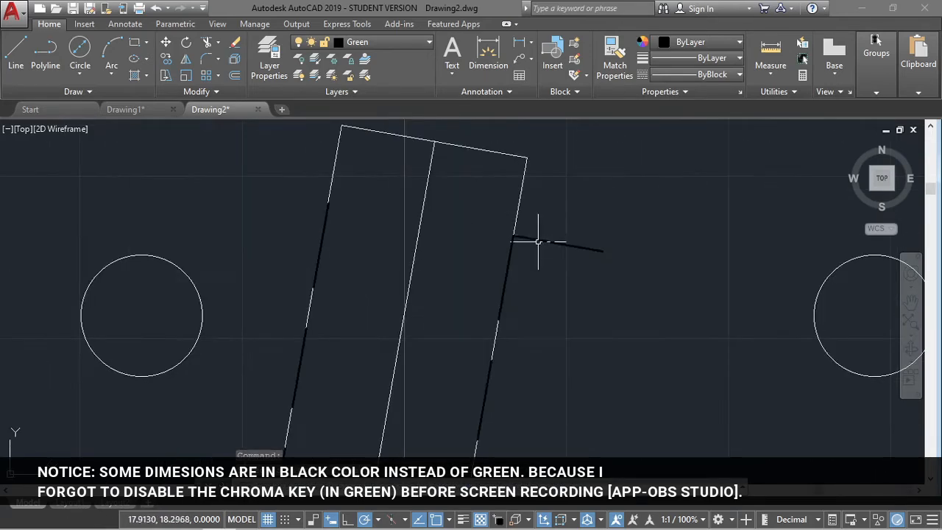
key(ctrl+c)
key(ctrl+v)
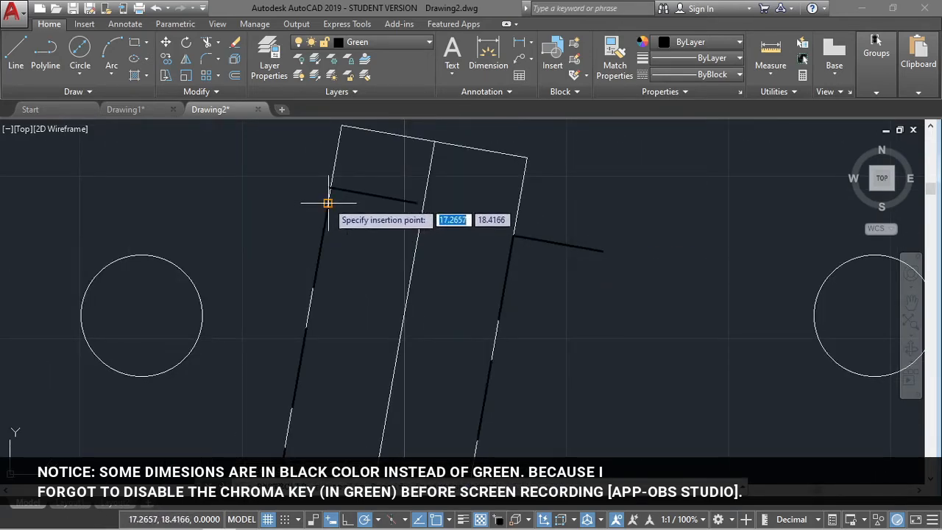
click(328, 187)
Move the pasted short line by its right end onto the upper end of the left hidden line.
key(Escape)
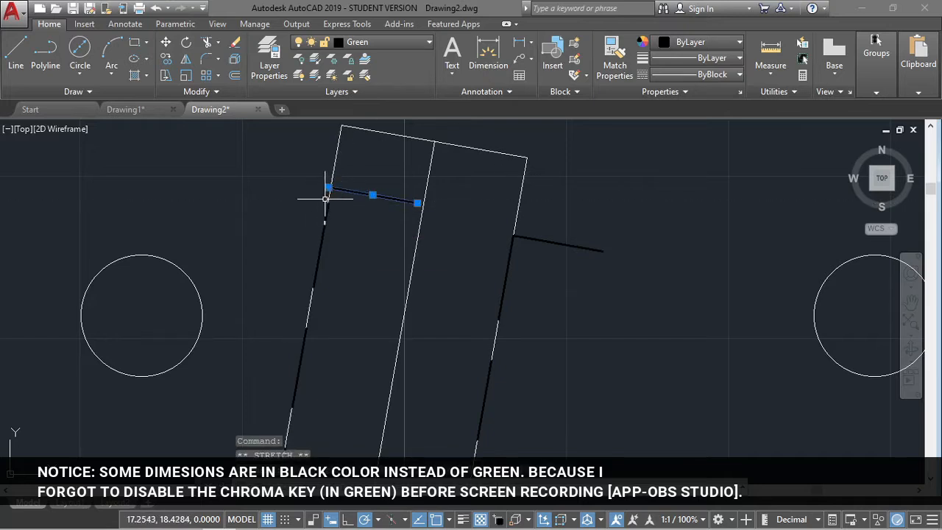
click(417, 203)
key(Escape)
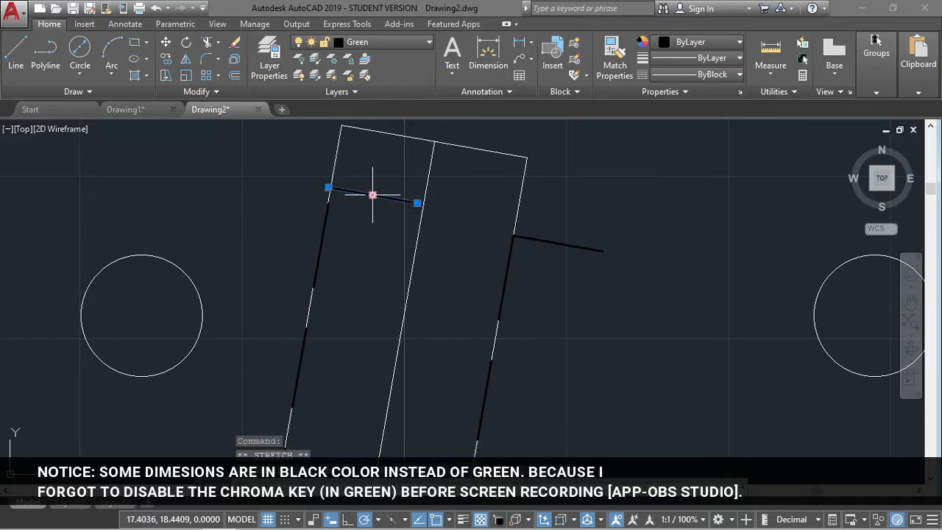
key(Return)
click(417, 203)
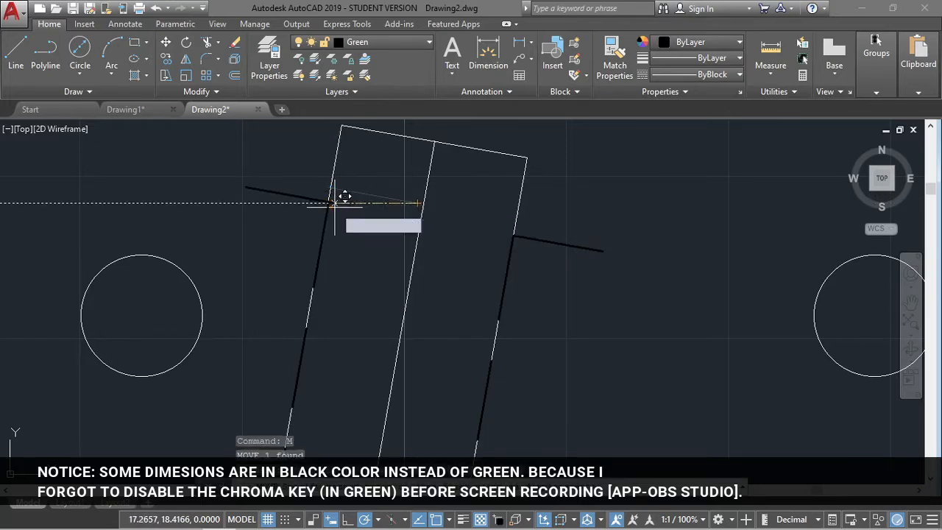
click(328, 203)
scroll(324, 206, down, 5)
scroll(345, 131, up, 2)
click(346, 131)
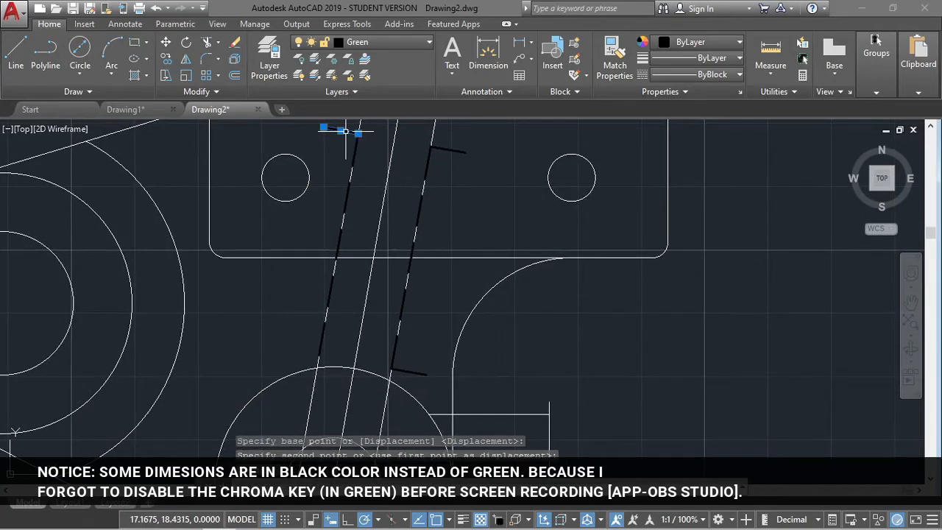
key(Return)
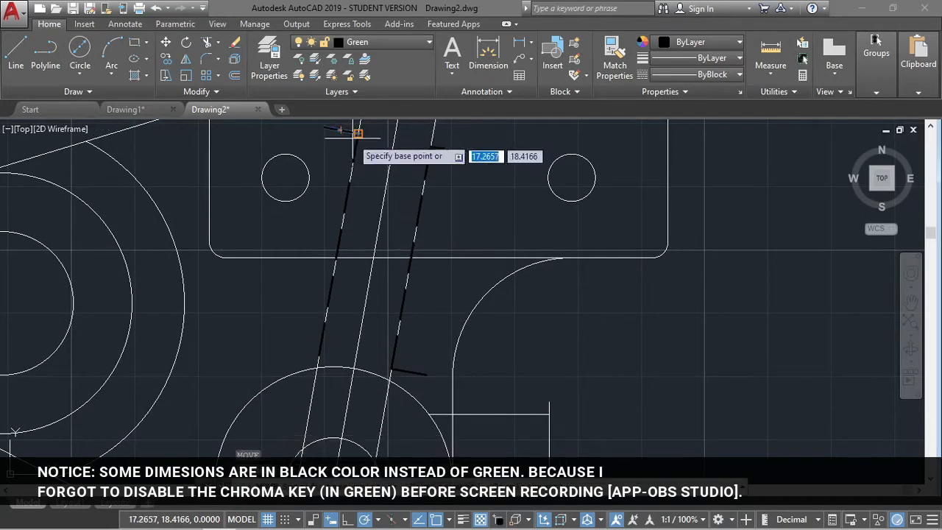
scroll(348, 129, up, 5)
key(Return)
scroll(346, 156, down, 3)
key(Escape)
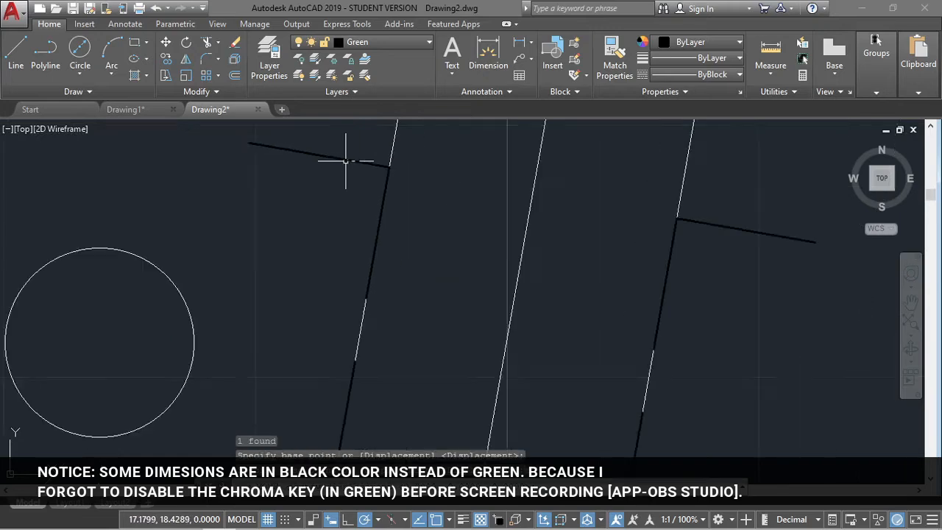
Offset the left short line through the lower end of the left hidden line.
click(347, 161)
text(of)
key(Return)
key(Return)
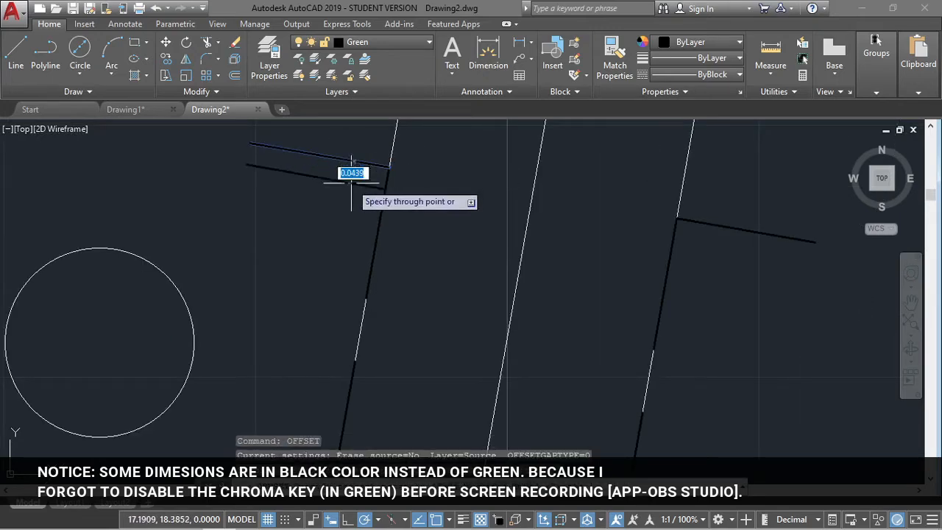
scroll(336, 229, down, 4)
scroll(295, 403, up, 4)
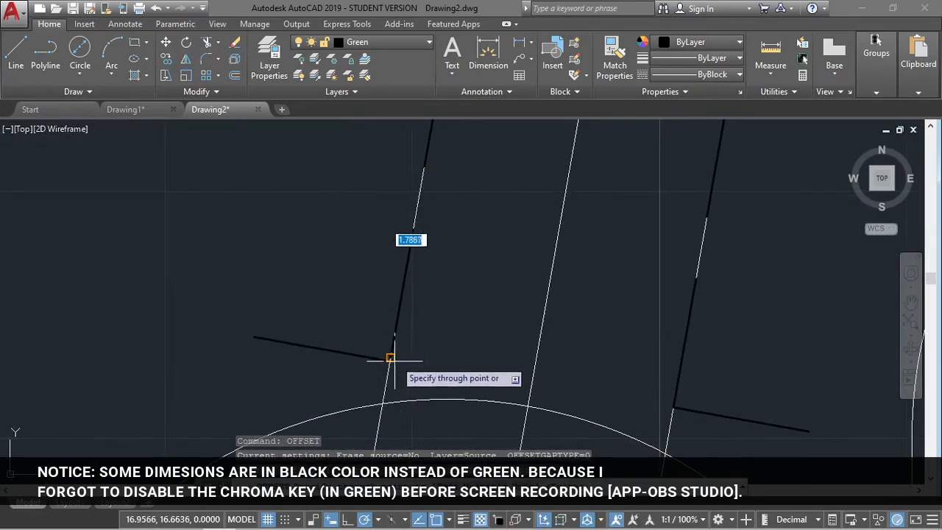
Erase the slanted rib's solid side edges and its upper and lower end lines, keeping the middle line.
scroll(429, 294, down, 5)
middle_drag(531, 178, 462, 298)
click(452, 210)
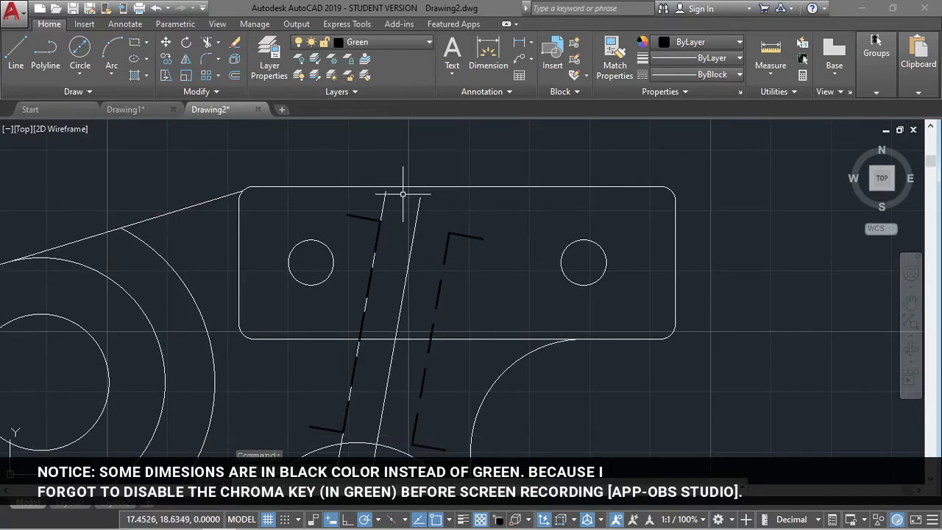
click(389, 195)
scroll(404, 221, down, 4)
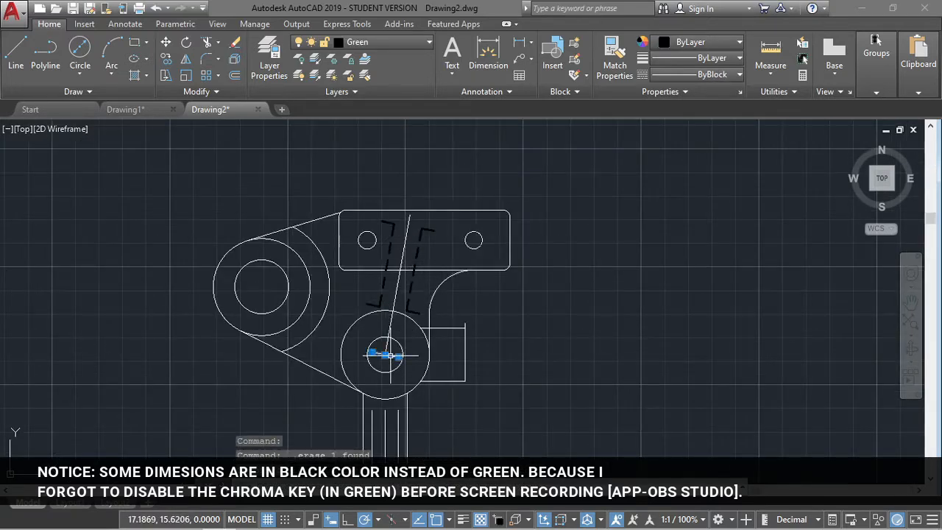
scroll(406, 260, up, 2)
Fillet the upper corner of the slanted rib's right hidden outline with a 0.12 radius.
text(ille)
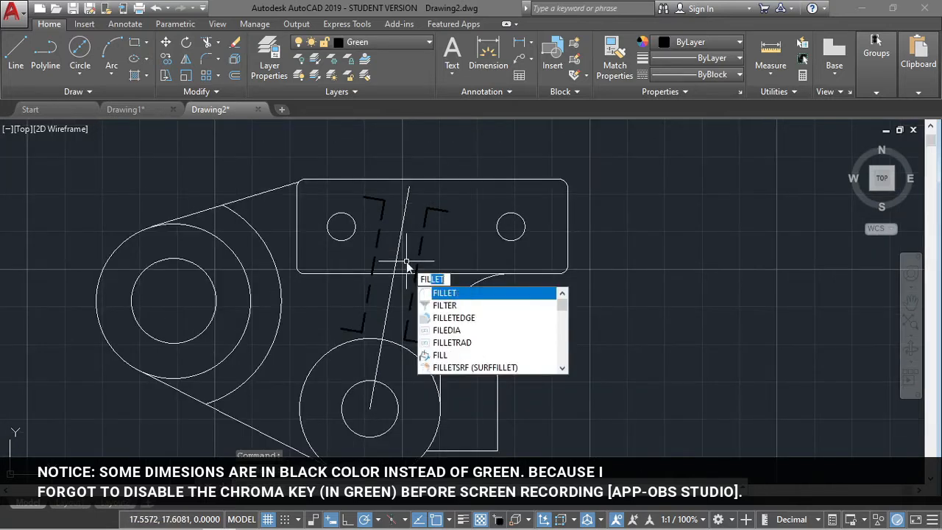
key(Return)
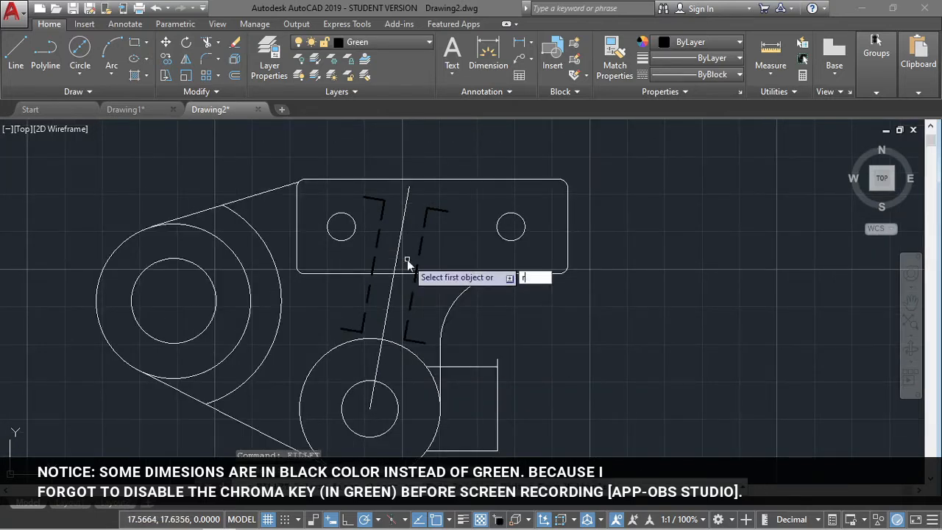
text(r)
key(Return)
text(0.12)
key(Return)
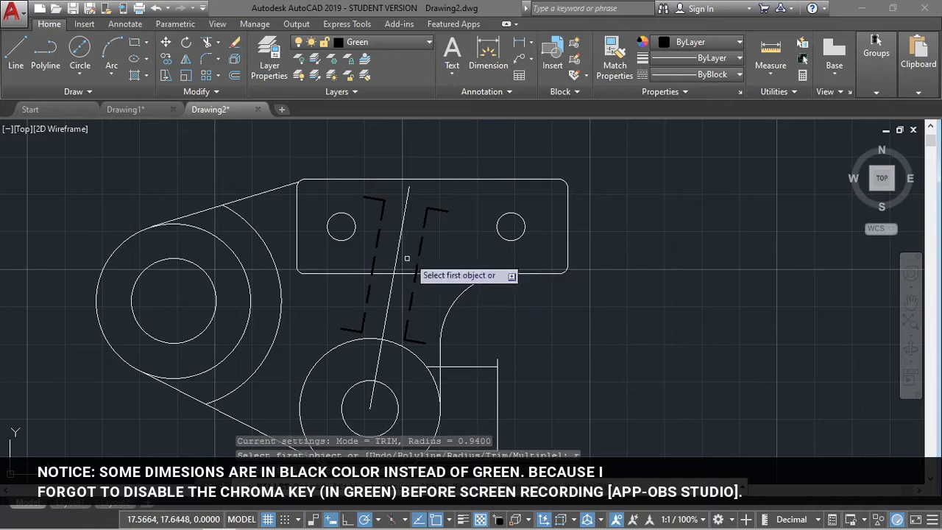
click(432, 211)
click(434, 211)
Fillet the right hidden outline's lower corner and both corners of the left hidden outline with the same radius.
key(Return)
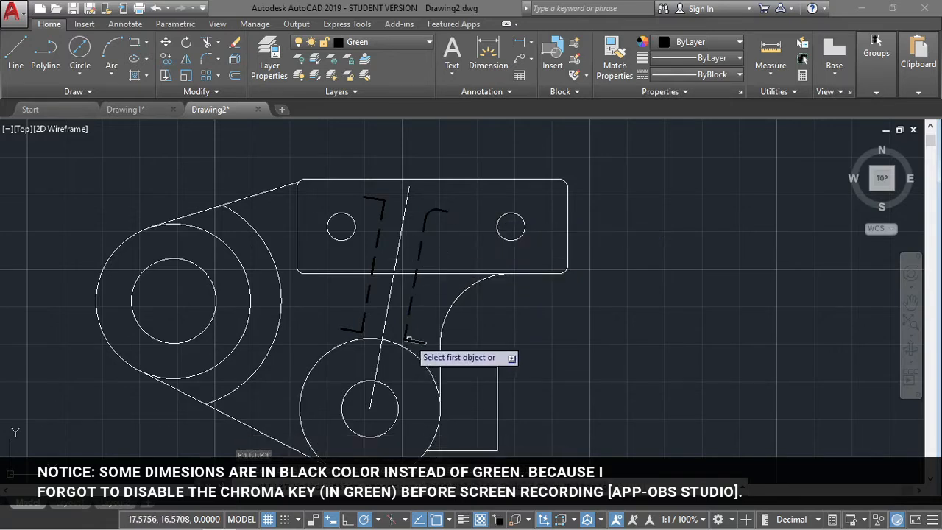
click(351, 330)
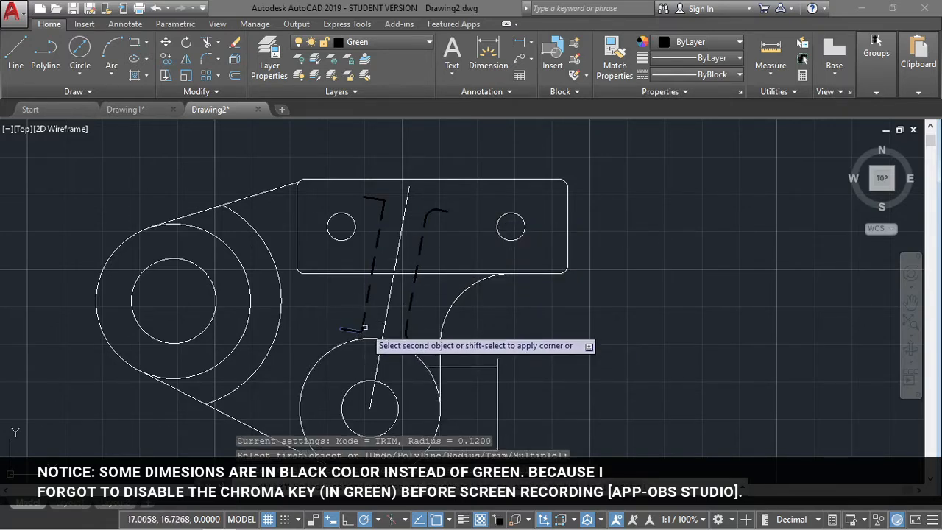
click(363, 313)
key(Return)
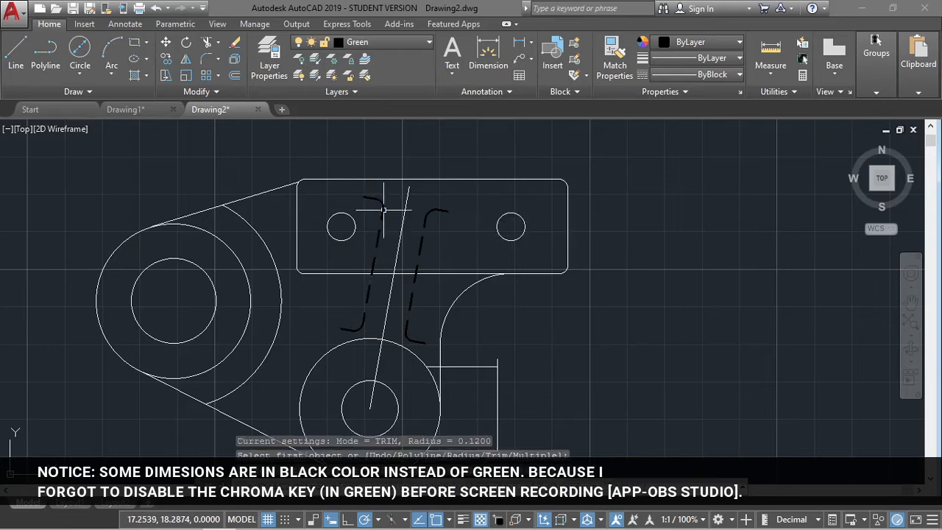
click(382, 211)
scroll(471, 184, down, 2)
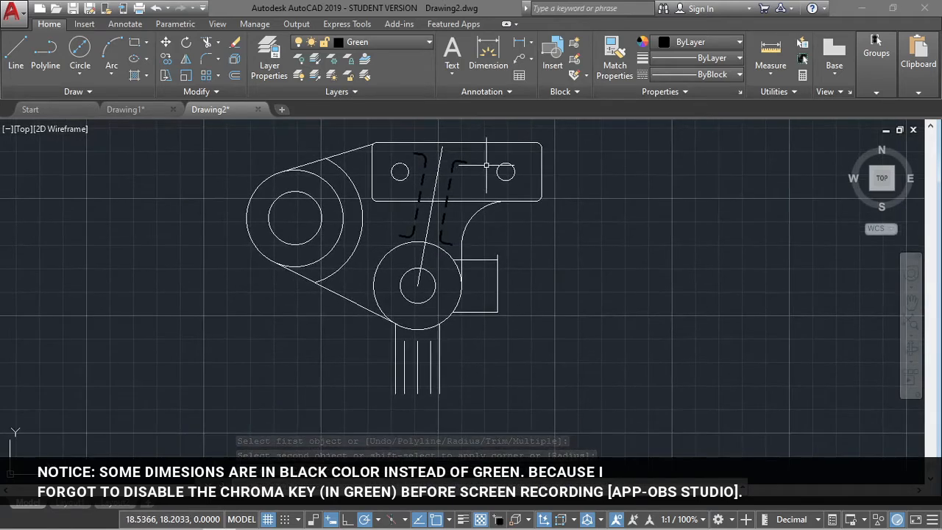
click(78, 74)
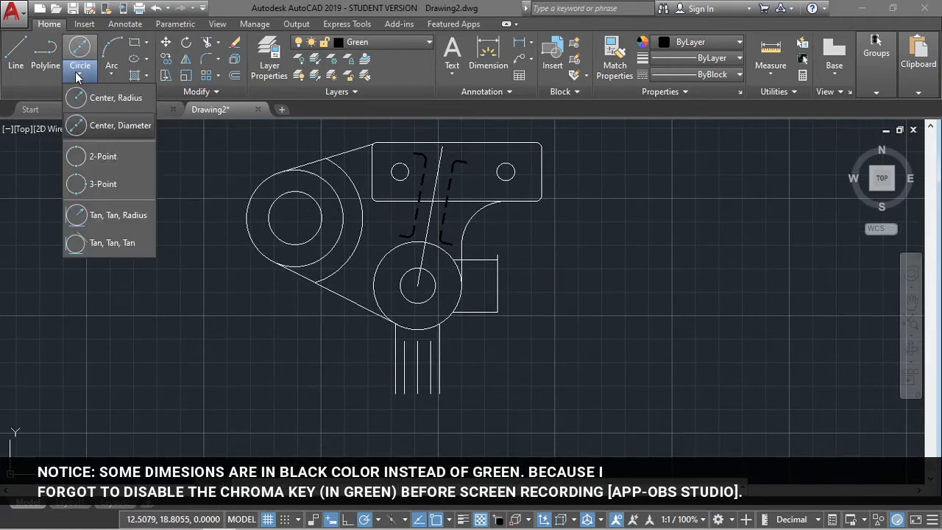
click(110, 97)
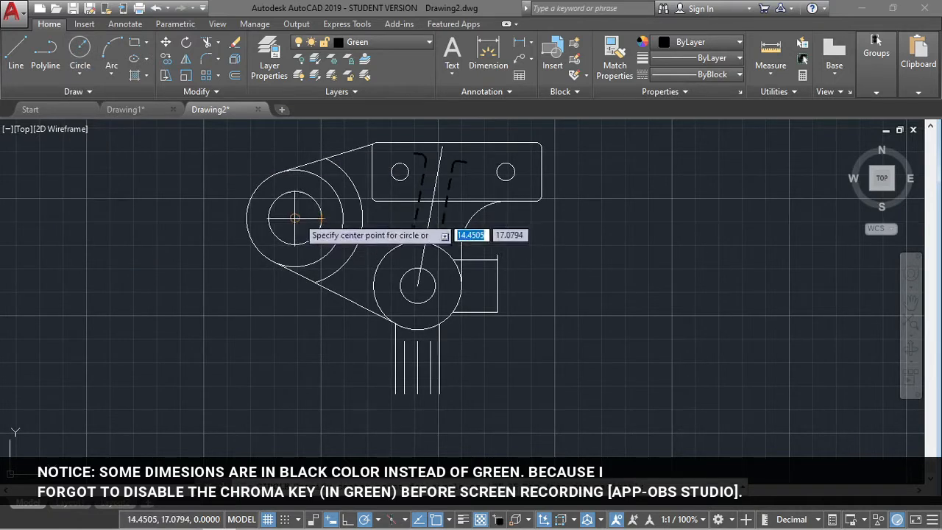
click(294, 217)
key(Escape)
click(695, 75)
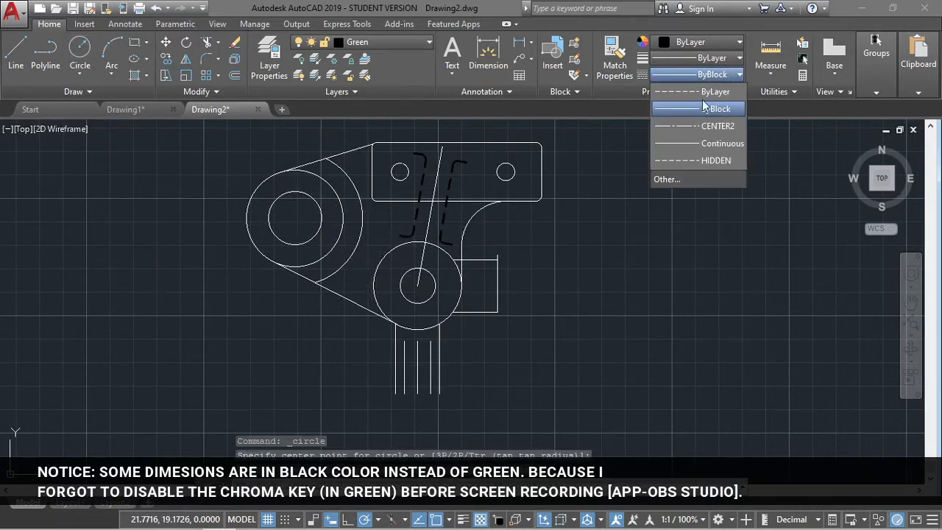
click(703, 99)
click(79, 74)
click(110, 97)
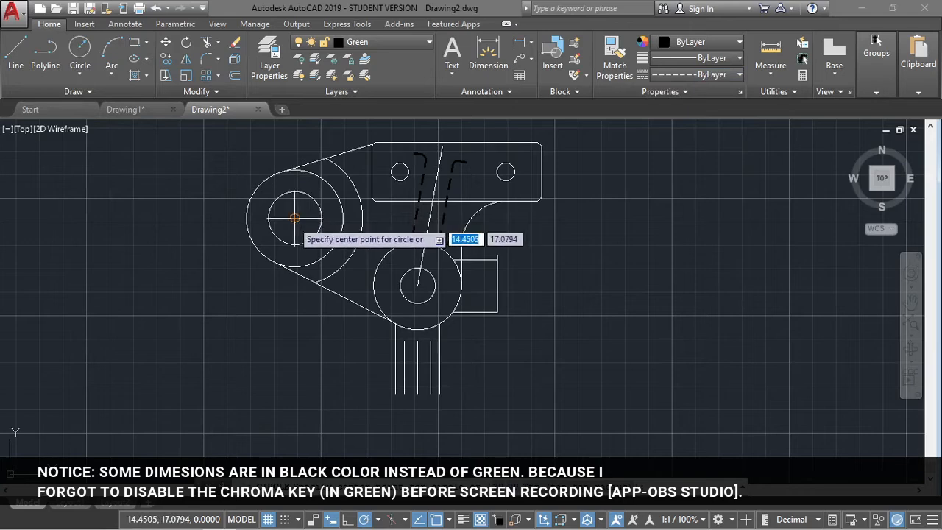
click(294, 218)
scroll(353, 292, up, 2)
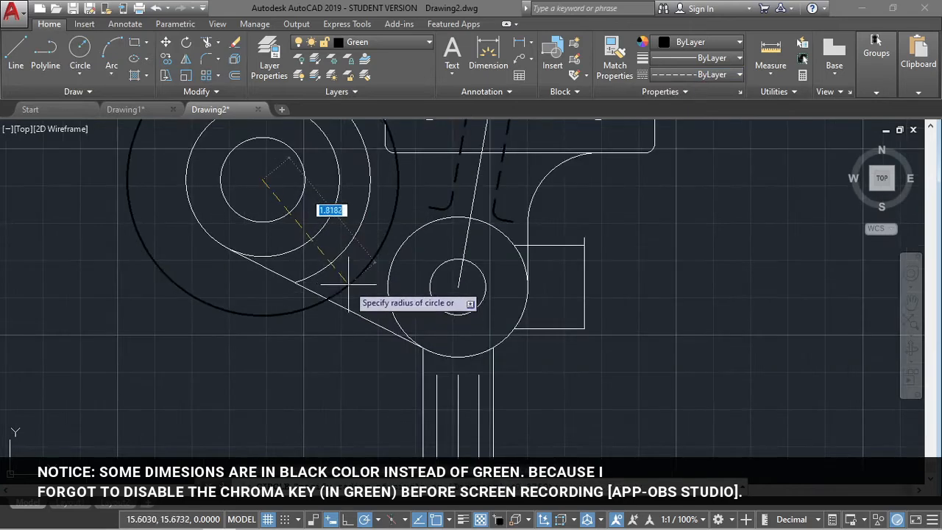
key(Escape)
Set the linetype to HIDDEN and draw a large circle concentric with the left boss, outside its existing outer arc.
click(714, 74)
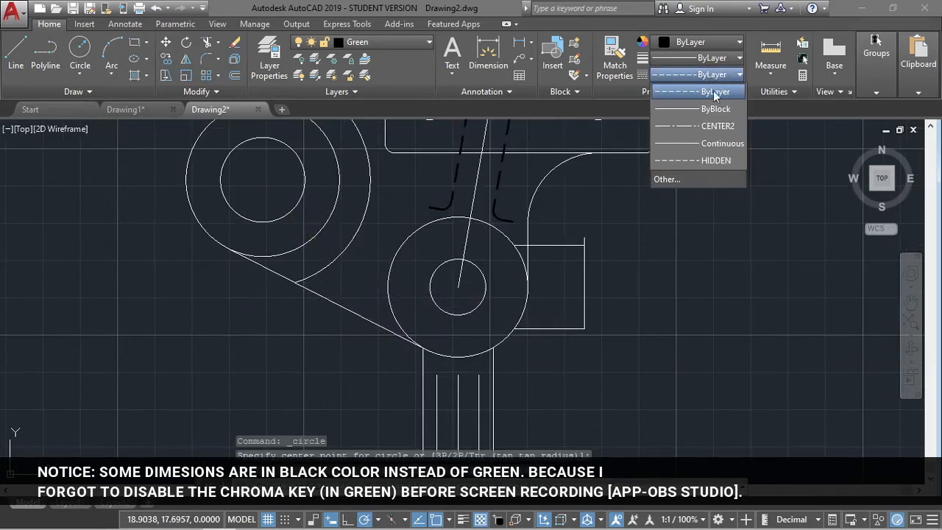
click(716, 159)
click(80, 74)
click(110, 97)
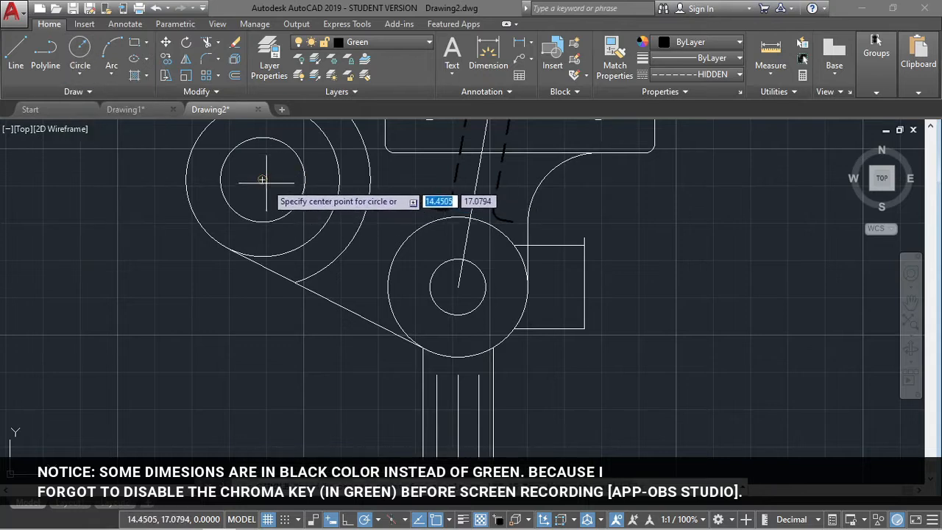
click(262, 179)
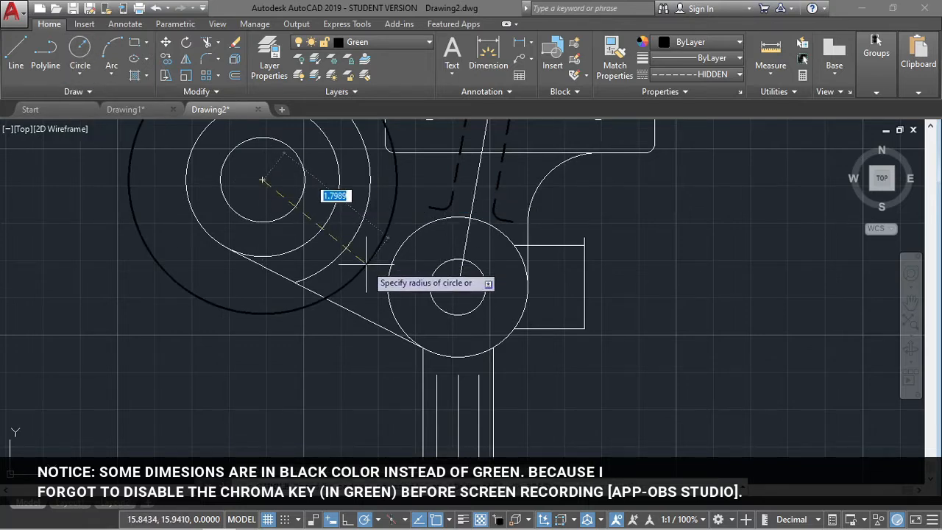
click(367, 263)
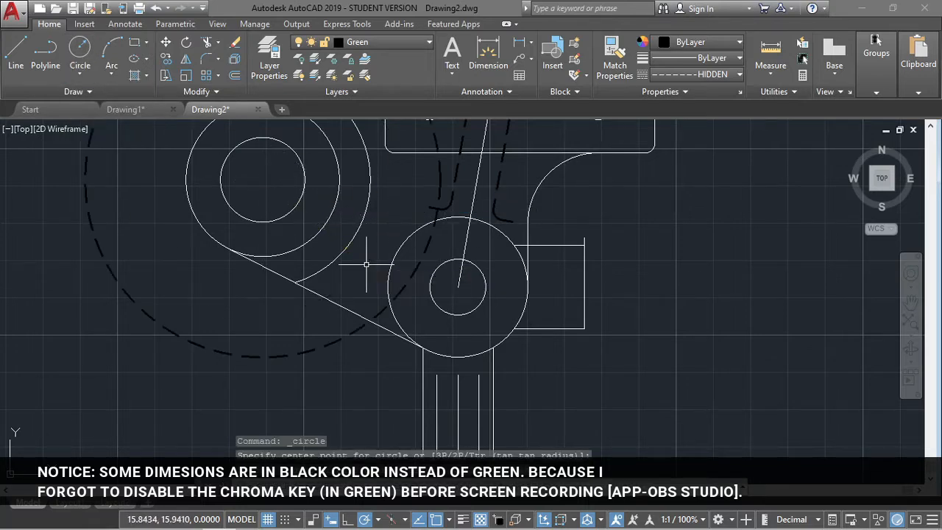
Trim the large hidden circle to the arc between the mounting plate's lower edge and the lower slanted tangent line.
scroll(296, 176, down, 3)
scroll(297, 177, up, 3)
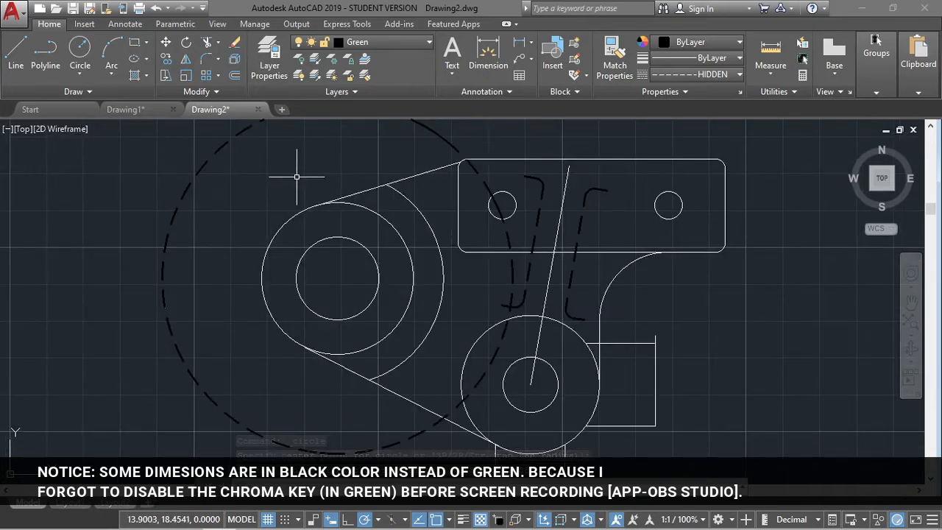
key(Return)
key(Return)
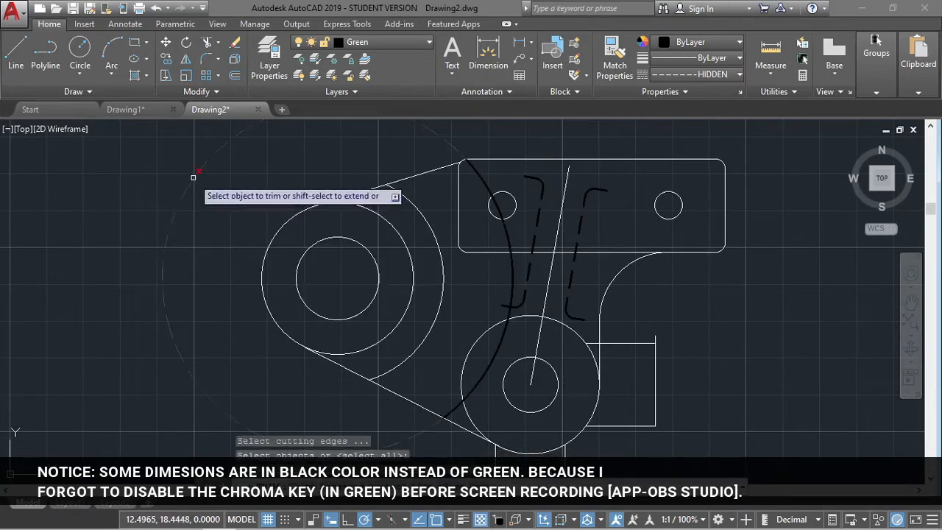
click(193, 177)
click(470, 166)
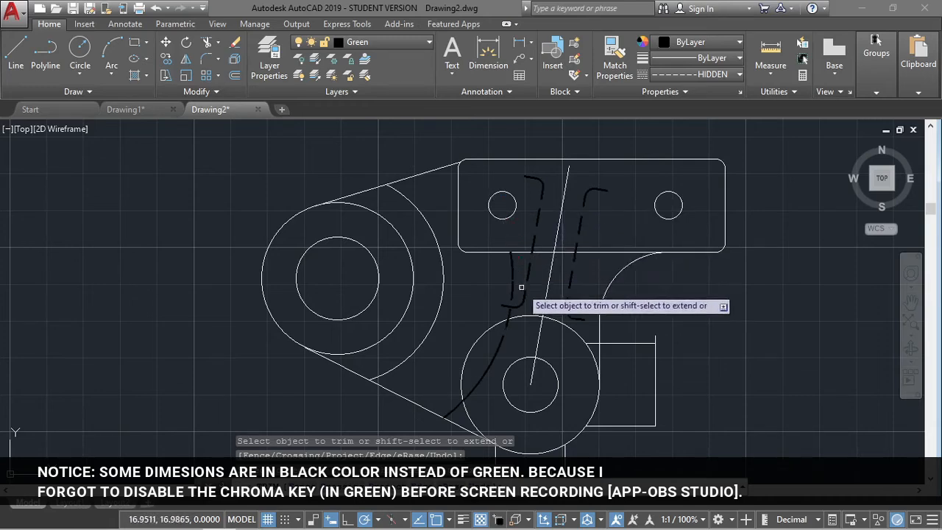
scroll(522, 309, up, 3)
scroll(515, 290, down, 1)
scroll(521, 306, down, 3)
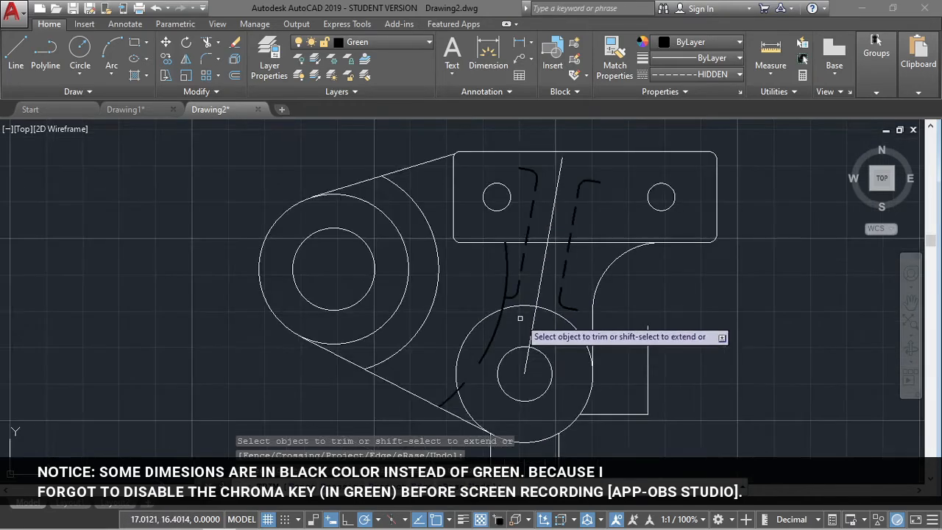
scroll(536, 373, down, 3)
scroll(597, 342, up, 6)
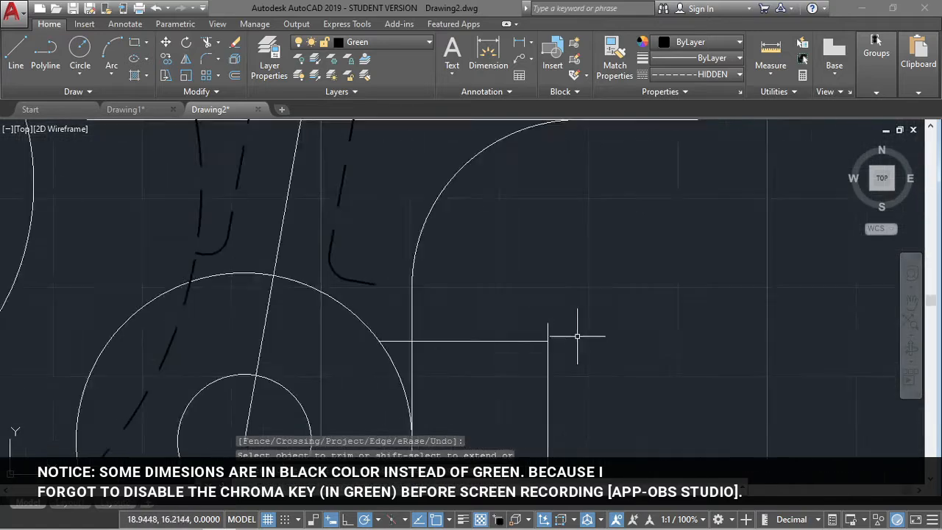
scroll(576, 336, down, 3)
mouse_move(576, 337)
middle_down()
mouse_move(732, 233)
mouse_move(628, 220)
middle_up()
scroll(627, 220, up, 3)
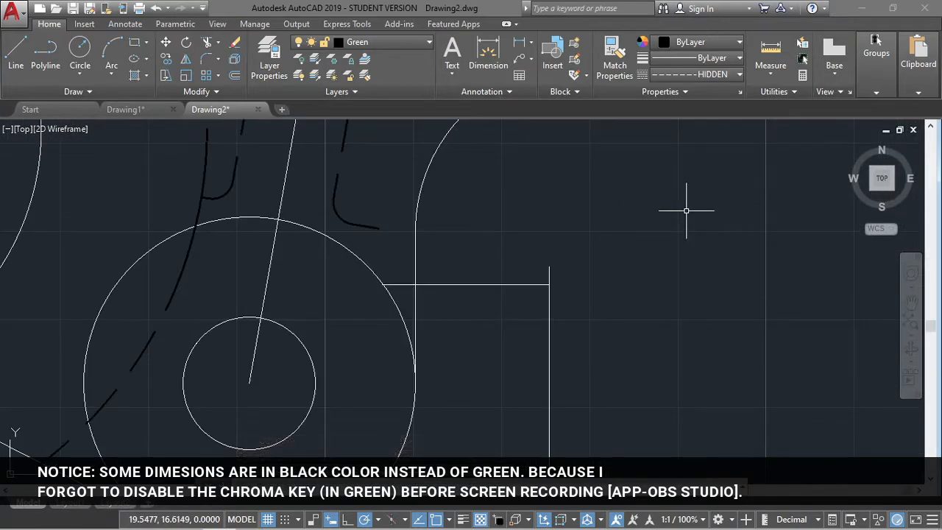
scroll(685, 211, up, 2)
scroll(687, 211, down, 6)
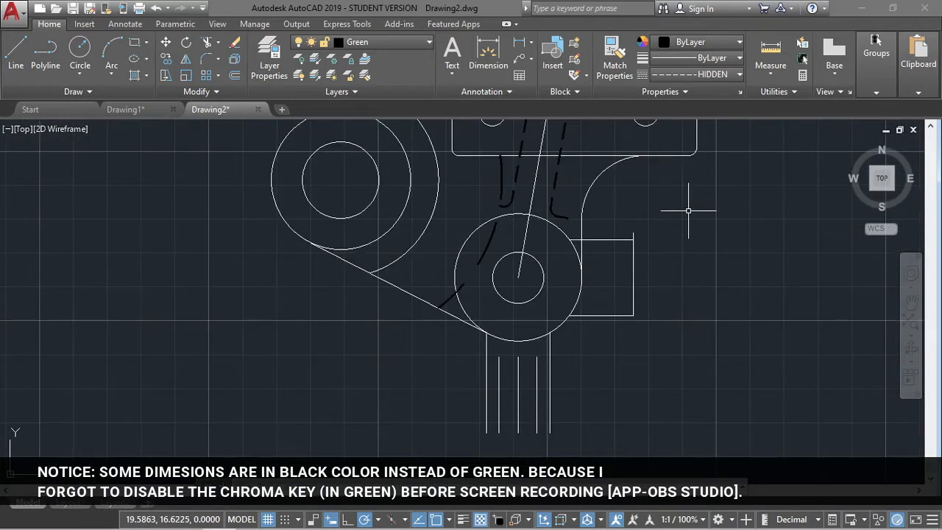
scroll(638, 221, up, 4)
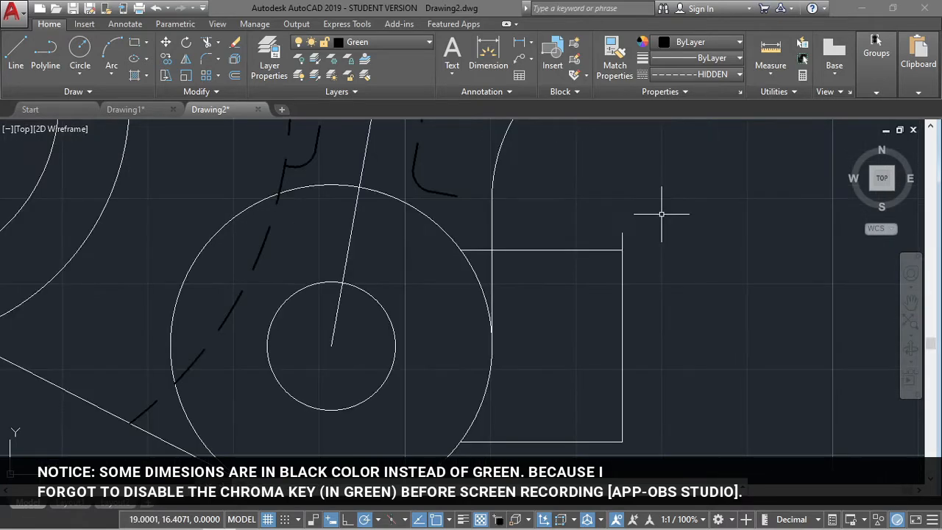
scroll(632, 242, down, 4)
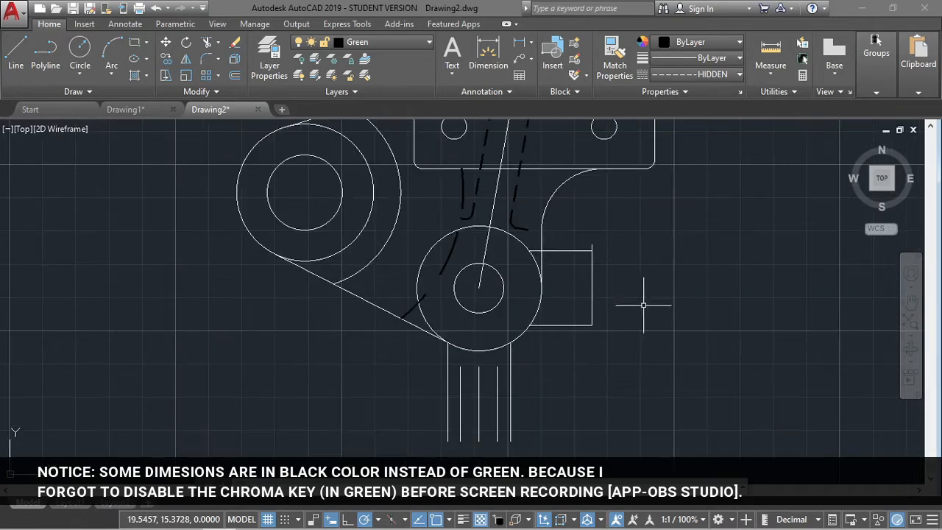
Draw a horizontal hidden line 1.7 long from the lower boss's centre perpendicular to the side stub's outer vertical edge.
scroll(638, 298, up, 2)
key(l)
key(Return)
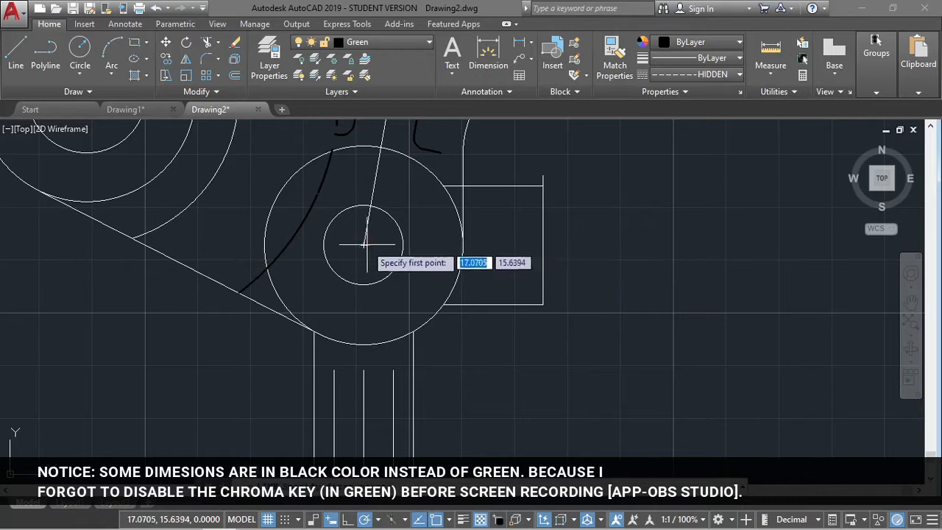
click(363, 245)
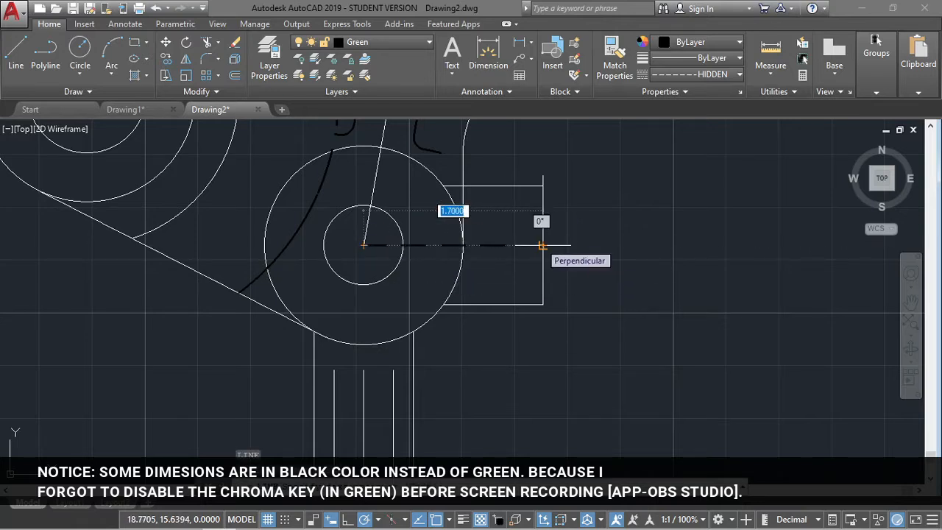
click(541, 245)
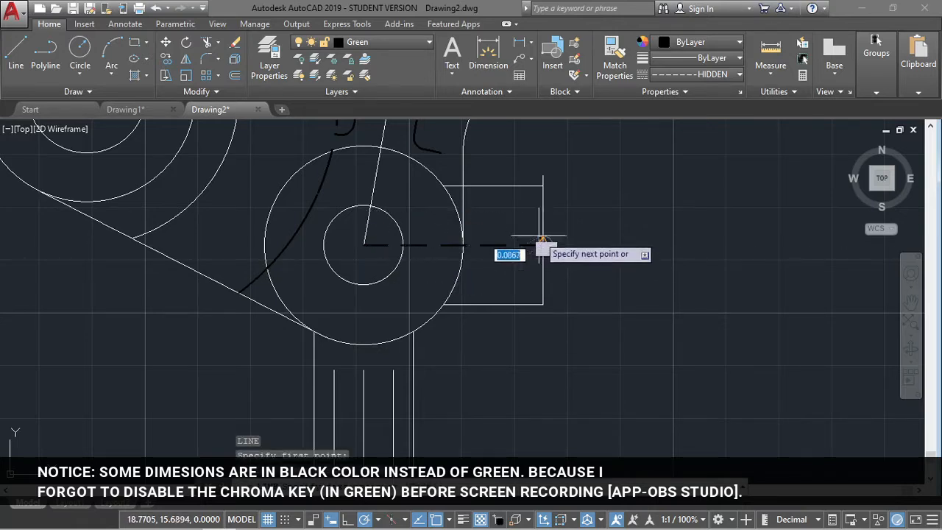
key(Return)
Offset the side stub's horizontal hidden centre line 0.1875 above and 0.1875 below.
key(Return)
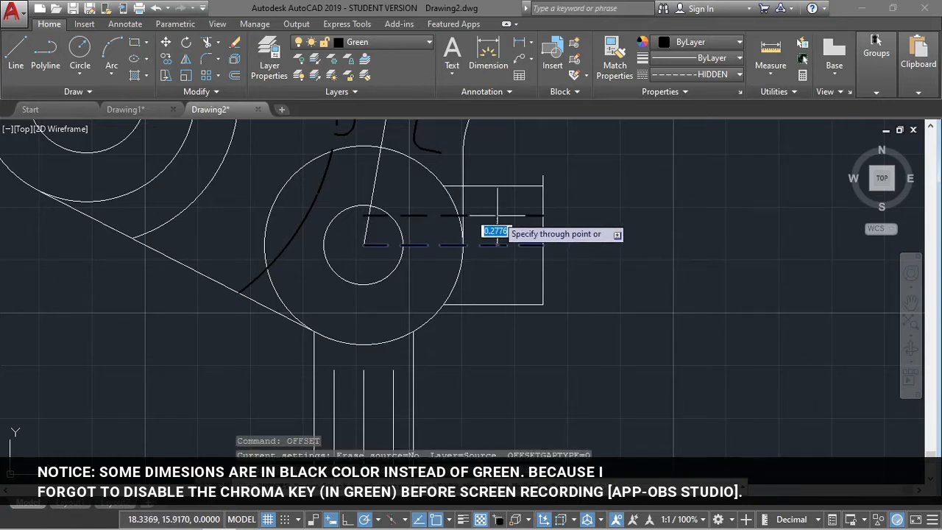
key(alt+Tab)
key(alt+Tab)
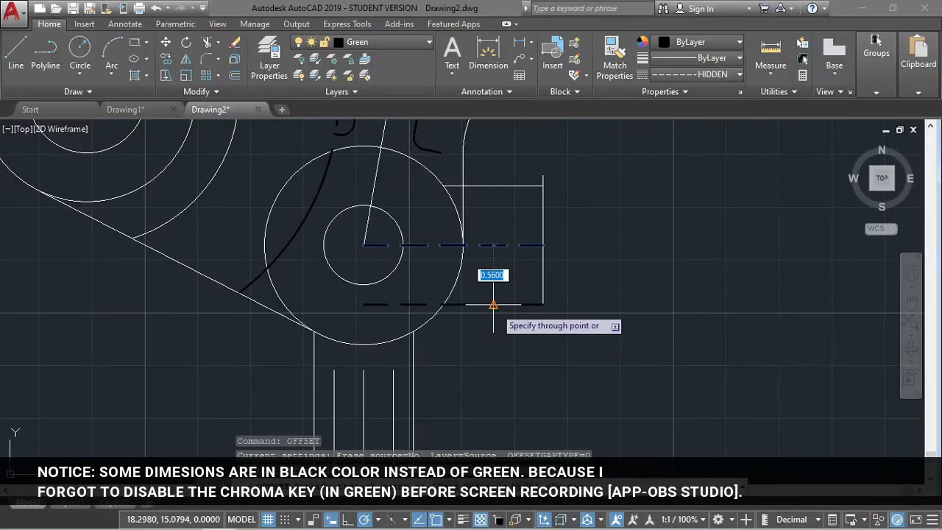
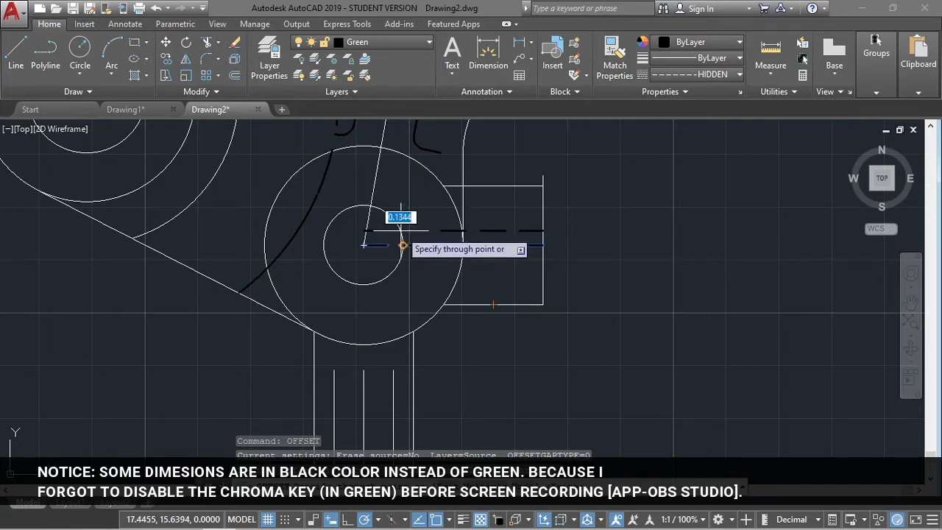
text(0.1875)
key(Return)
click(411, 246)
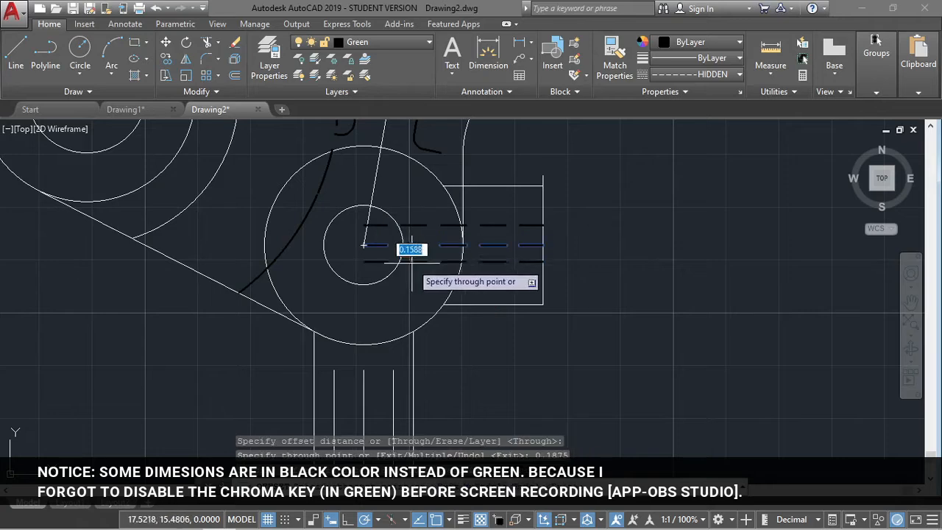
text(0.1875)
key(Return)
key(Escape)
Erase the original hidden centre line between the two offset lines in the side stub.
click(413, 244)
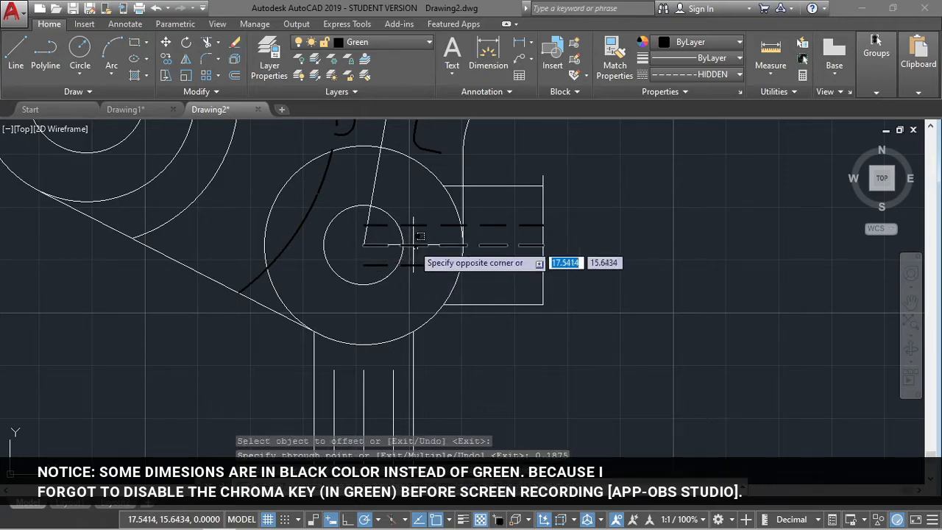
click(413, 244)
key(Delete)
scroll(413, 244, down, 4)
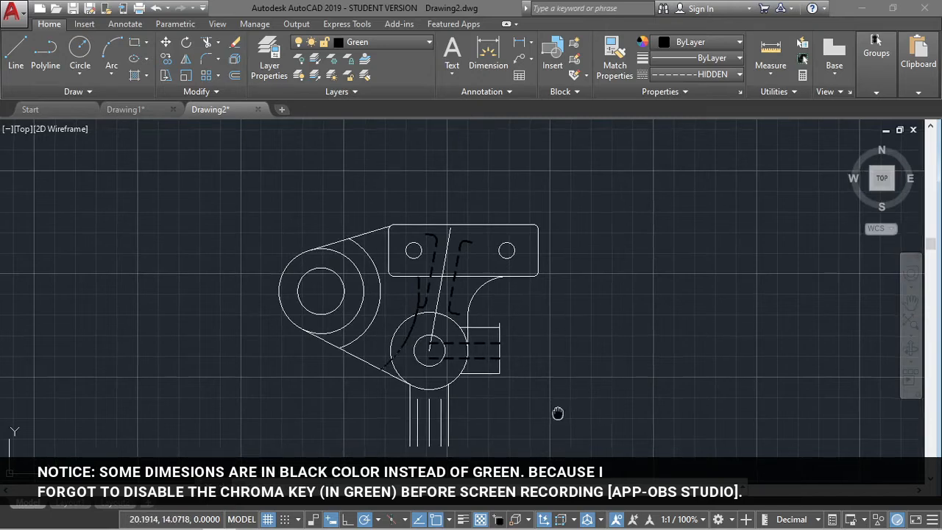
scroll(557, 415, up, 4)
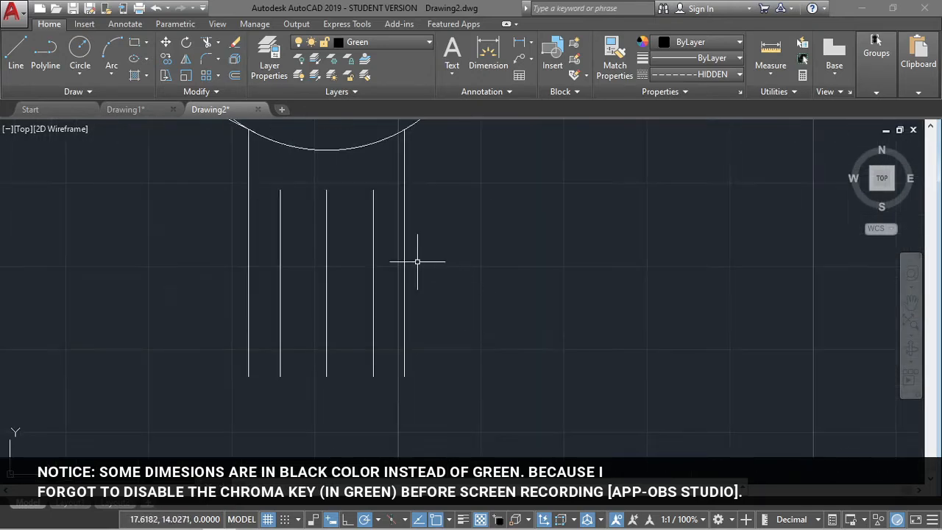
Make the purple layer current and set the current linetype to CENTER2.
click(383, 42)
click(412, 111)
click(717, 74)
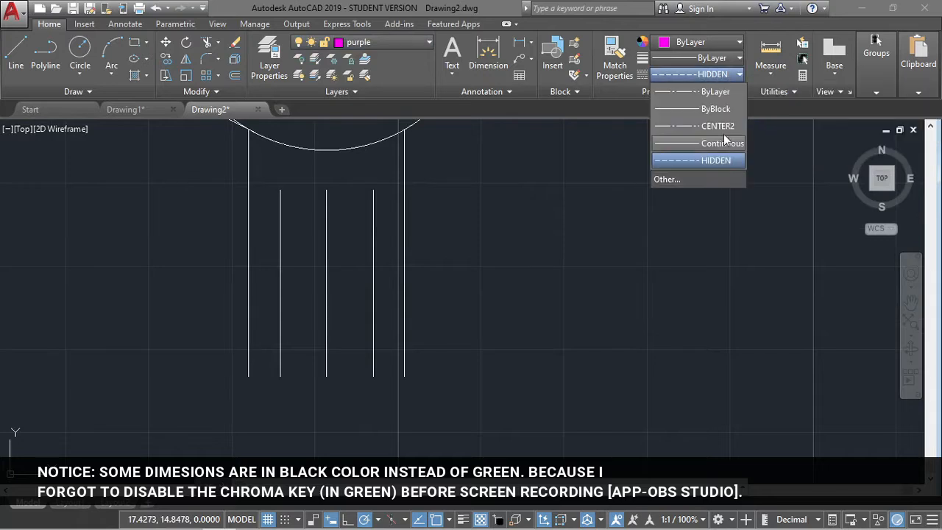
click(724, 125)
text(l)
key(Return)
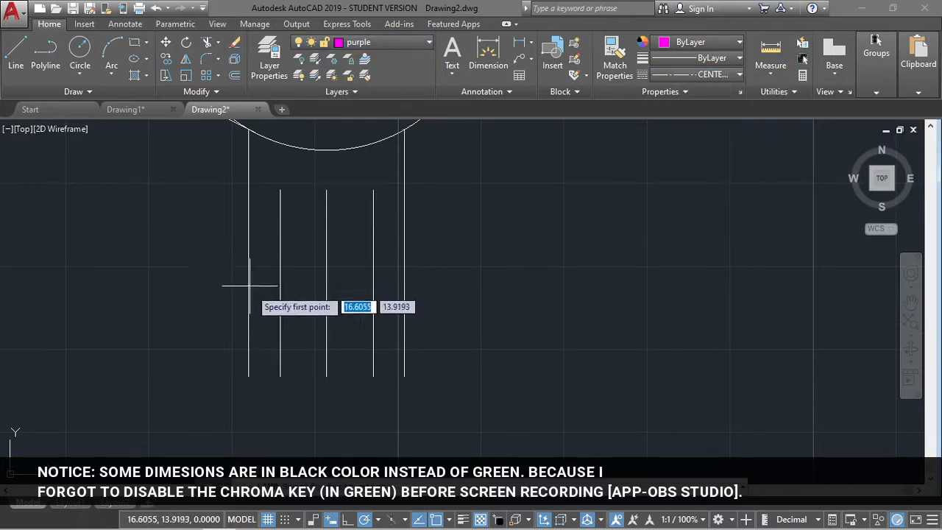
click(224, 251)
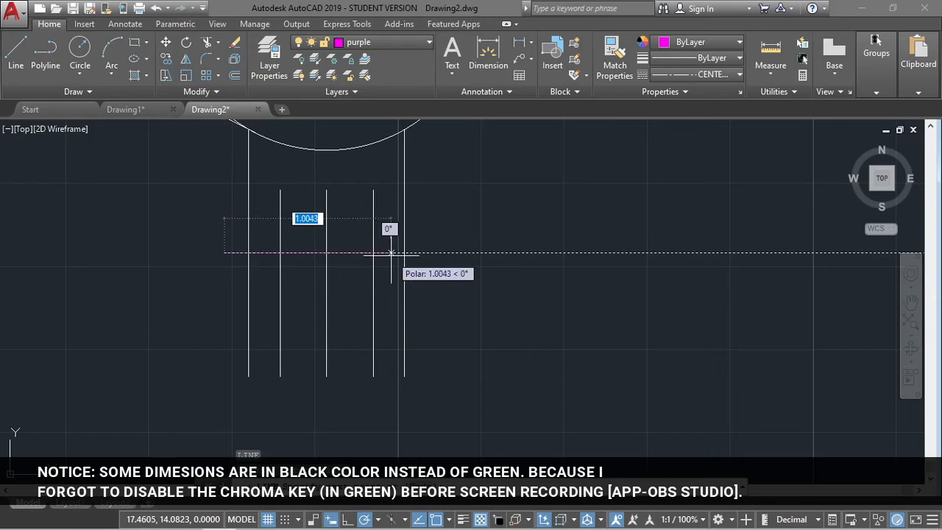
key(Escape)
Draw a horizontal centre line across all the vertical lines of the lower stem, extending slightly past both outer edges.
text(l)
key(Return)
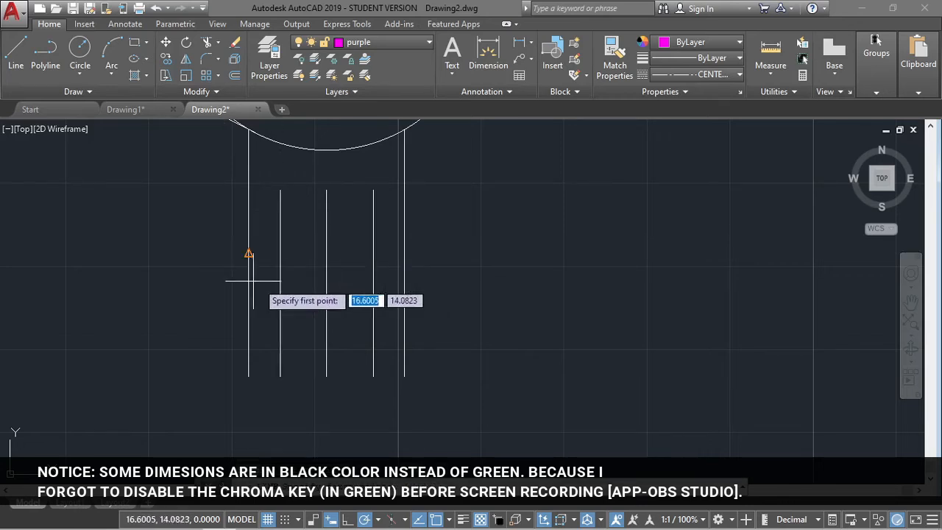
click(226, 283)
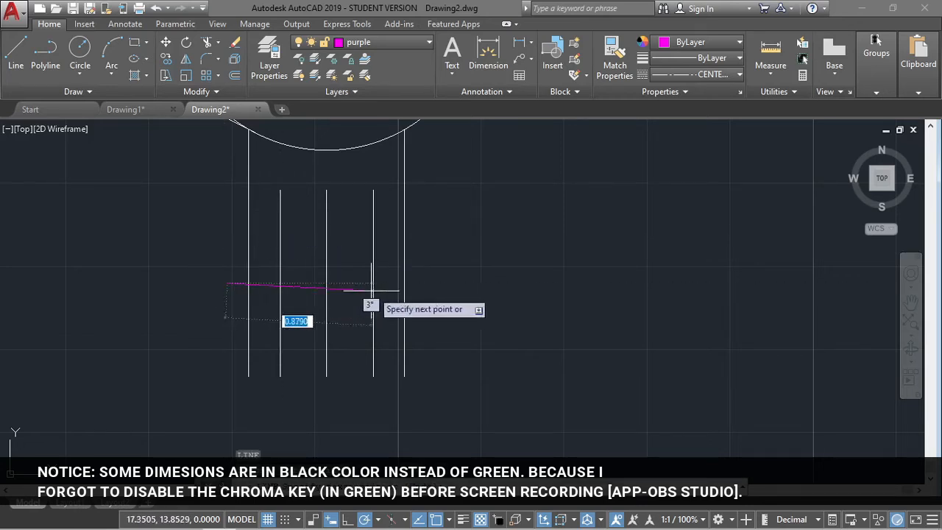
click(426, 283)
key(Return)
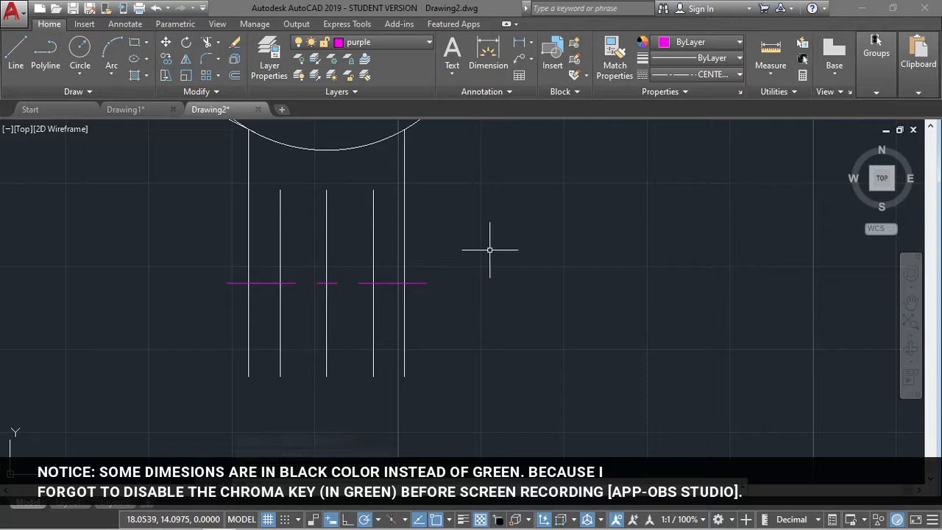
Draw a horizontal HIDDEN line on the Green layer, 0.1875 above the stem's centre line, spanning the 0.56 between its inner vertical lines.
click(401, 46)
click(393, 83)
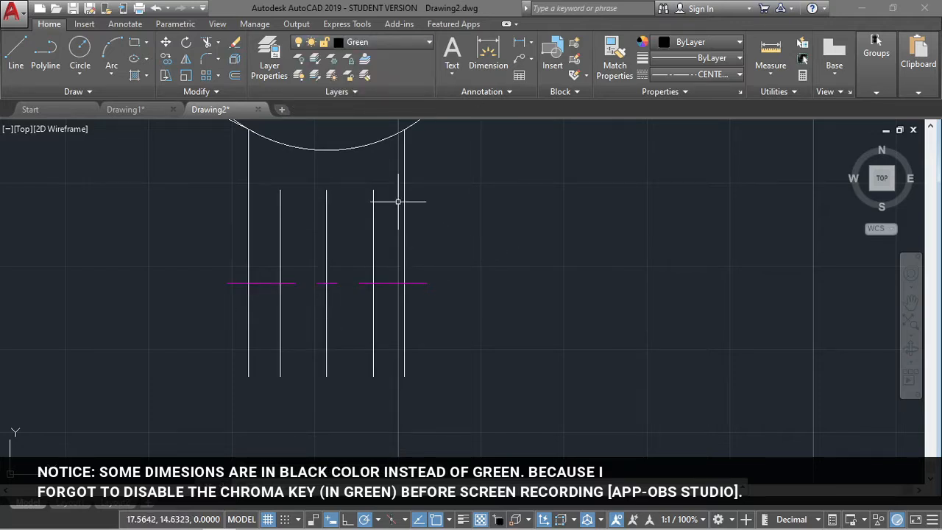
key(Return)
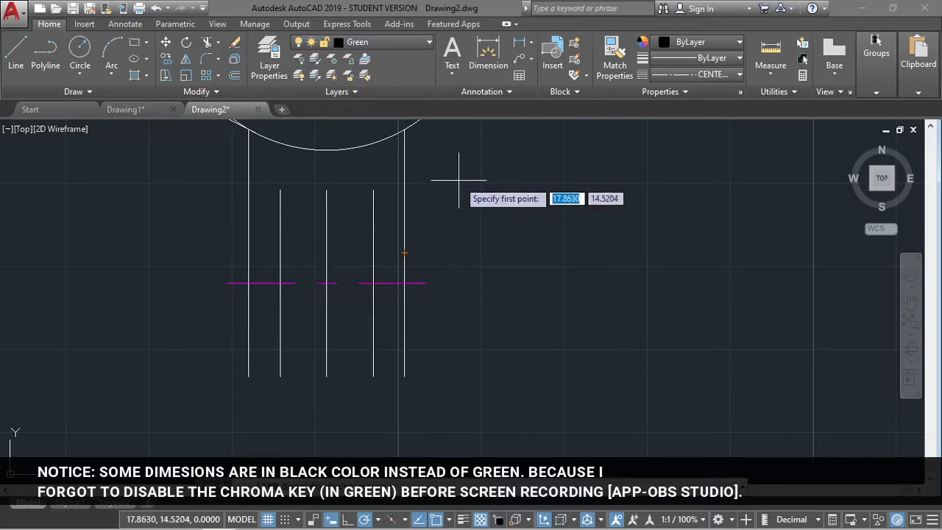
click(699, 74)
click(736, 186)
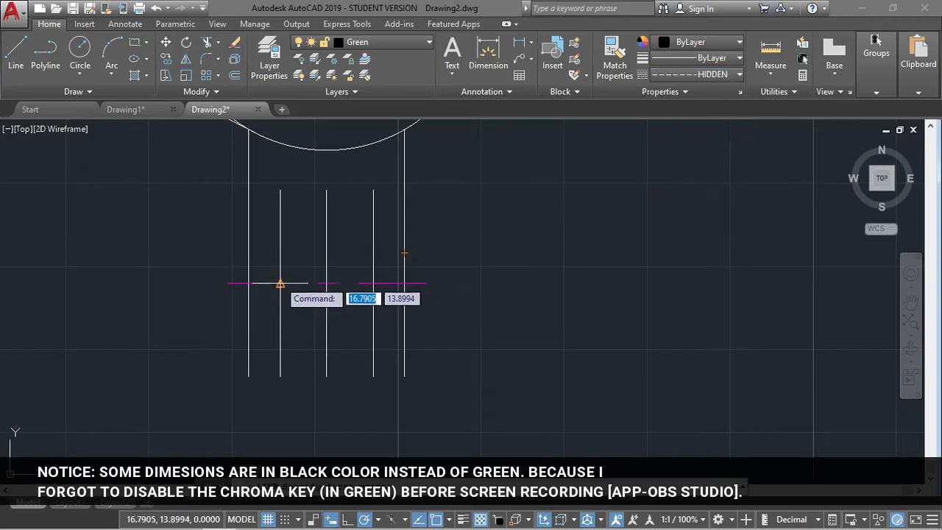
click(280, 261)
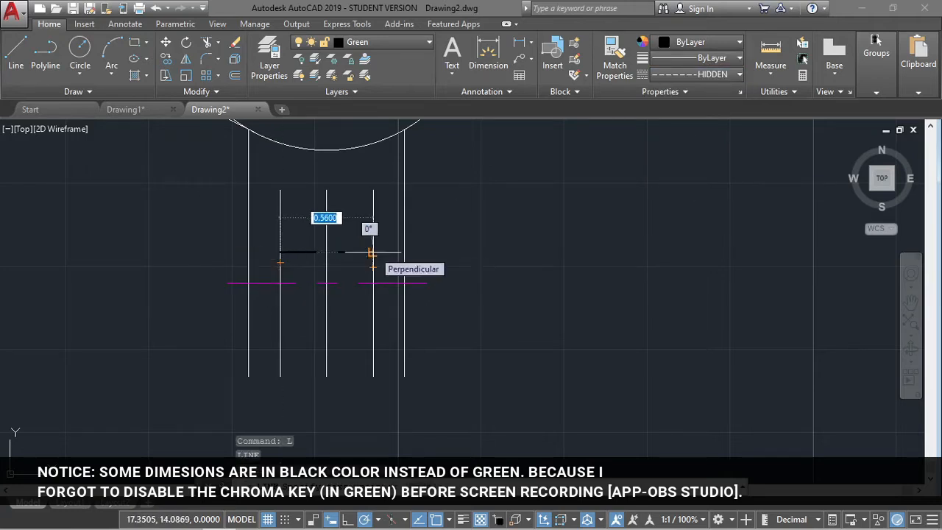
click(372, 253)
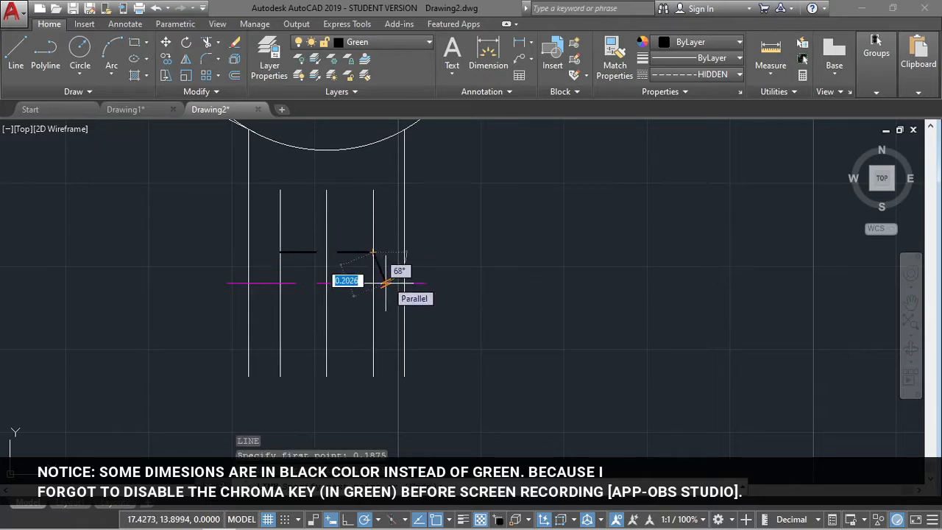
key(Escape)
Draw a matching horizontal hidden line 0.1875 below the stem's centre line, between the same two inner vertical lines.
scroll(361, 252, down, 4)
mouse_move(385, 228)
middle_down()
mouse_move(378, 261)
mouse_move(346, 293)
mouse_move(359, 242)
mouse_move(364, 256)
mouse_move(380, 222)
middle_up()
scroll(356, 280, up, 6)
scroll(360, 240, down, 6)
scroll(364, 255, up, 6)
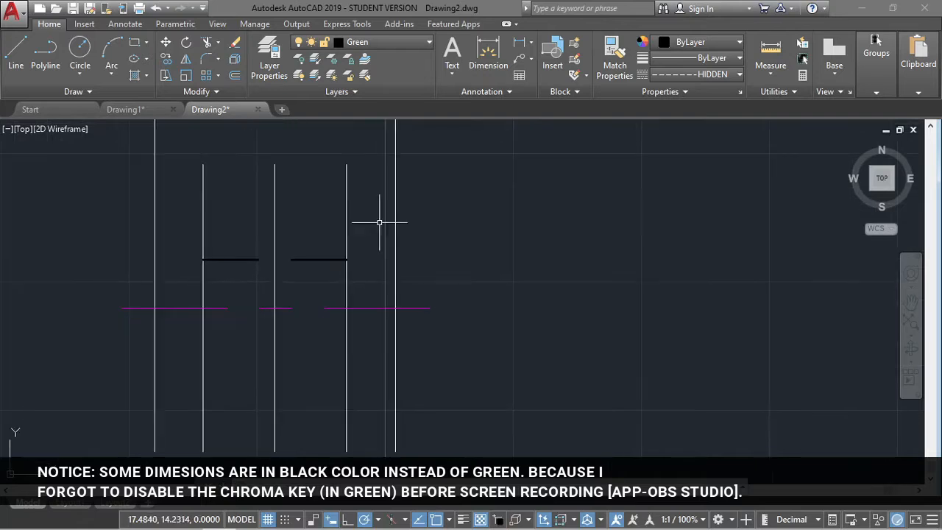
text(l)
key(Return)
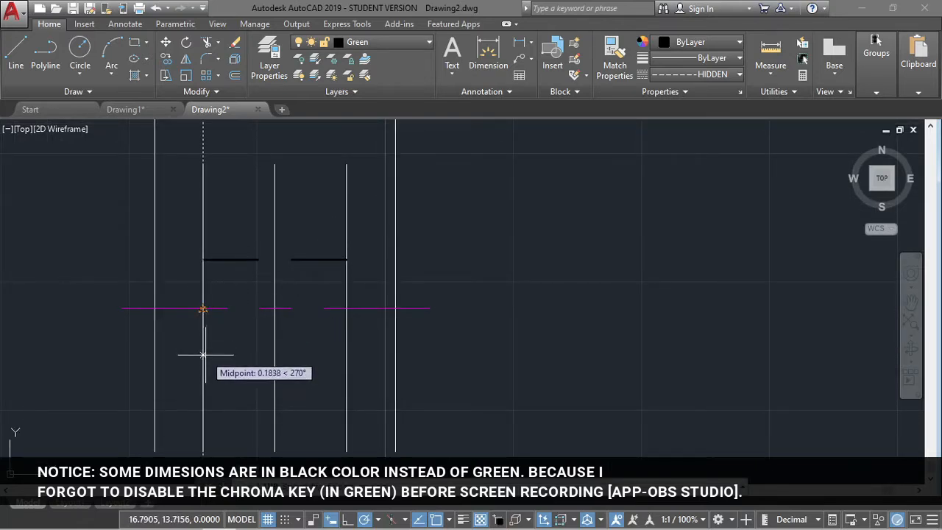
key(Return)
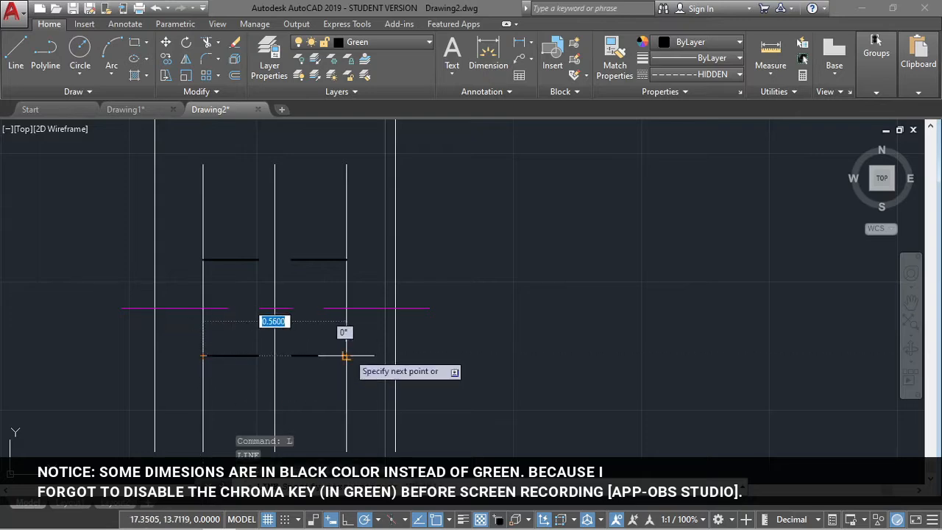
click(346, 355)
key(Escape)
Examine the hidden lines in the lower stem, the side stub and around the mounting plate.
scroll(353, 349, down, 5)
middle_drag(433, 292, 425, 335)
scroll(425, 335, down, 4)
scroll(451, 256, up, 4)
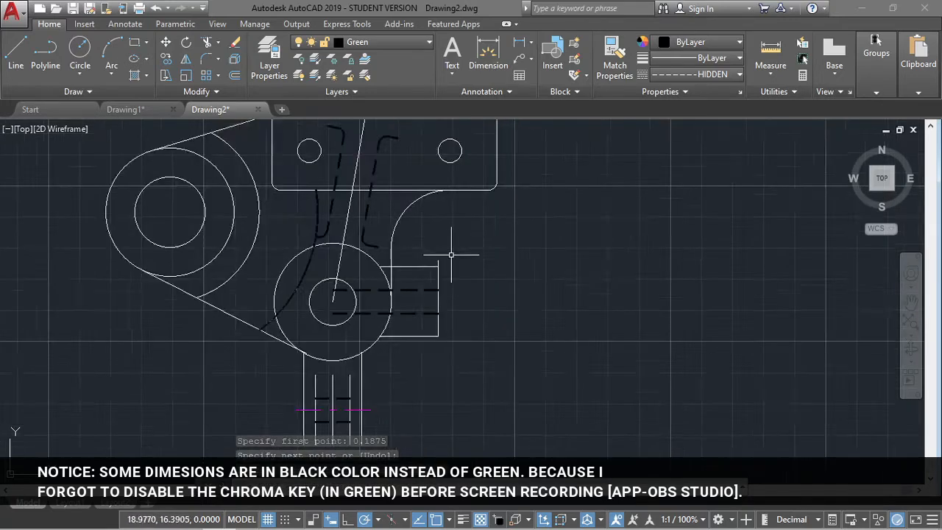
middle_drag(452, 256, 506, 162)
scroll(433, 153, up, 4)
scroll(433, 204, down, 6)
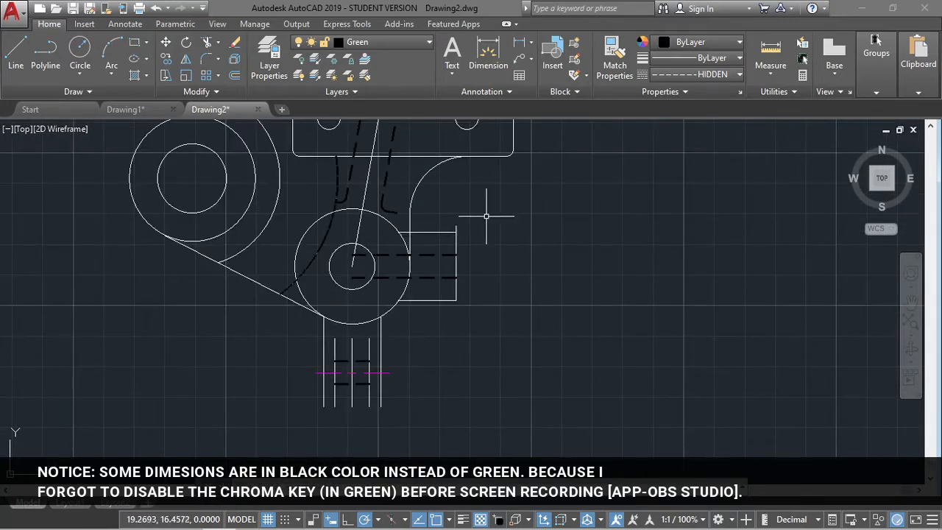
scroll(454, 316, up, 3)
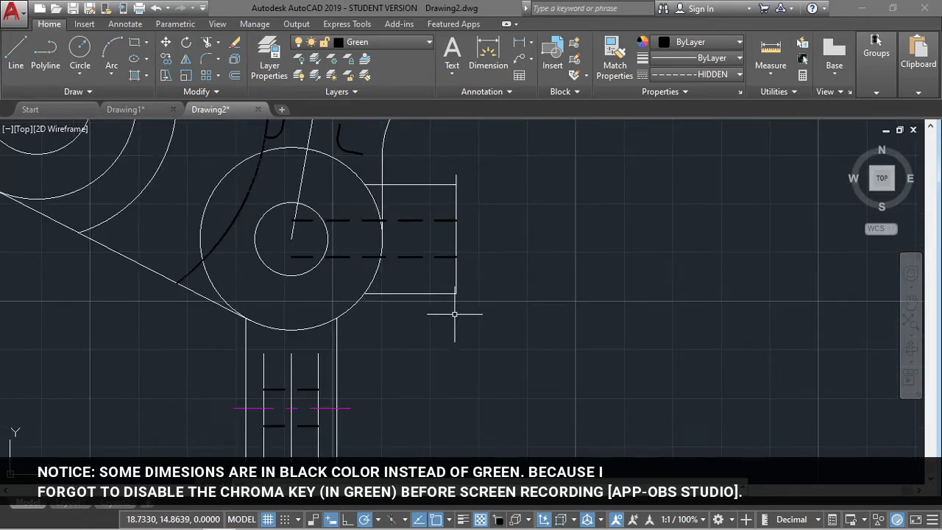
scroll(462, 287, down, 3)
middle_drag(471, 258, 466, 374)
scroll(463, 279, up, 7)
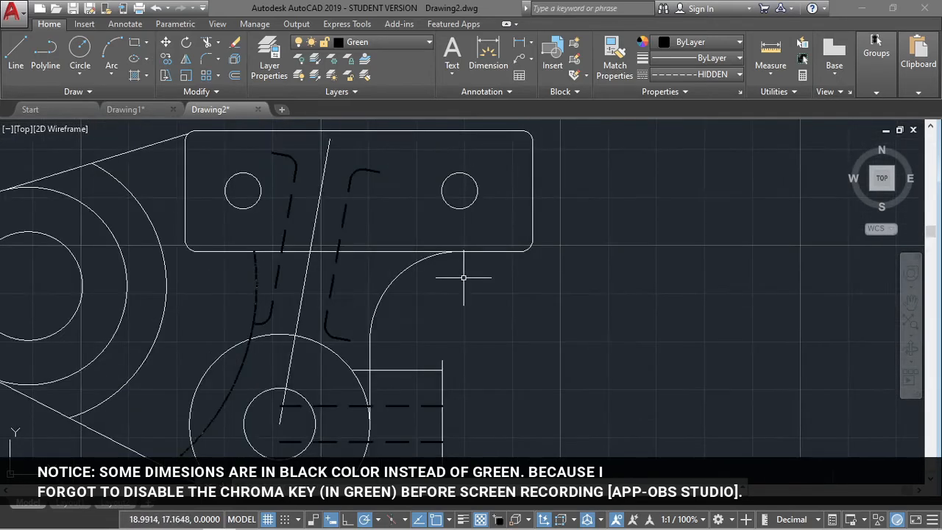
Change the linetype of the large hidden arc crossing the lower boss to ByLayer.
middle_drag(465, 286, 920, 249)
scroll(682, 260, up, 2)
scroll(673, 275, down, 6)
mouse_move(607, 342)
middle_down()
mouse_move(635, 311)
mouse_move(571, 198)
middle_up()
scroll(560, 224, up, 4)
middle_drag(564, 231, 602, 203)
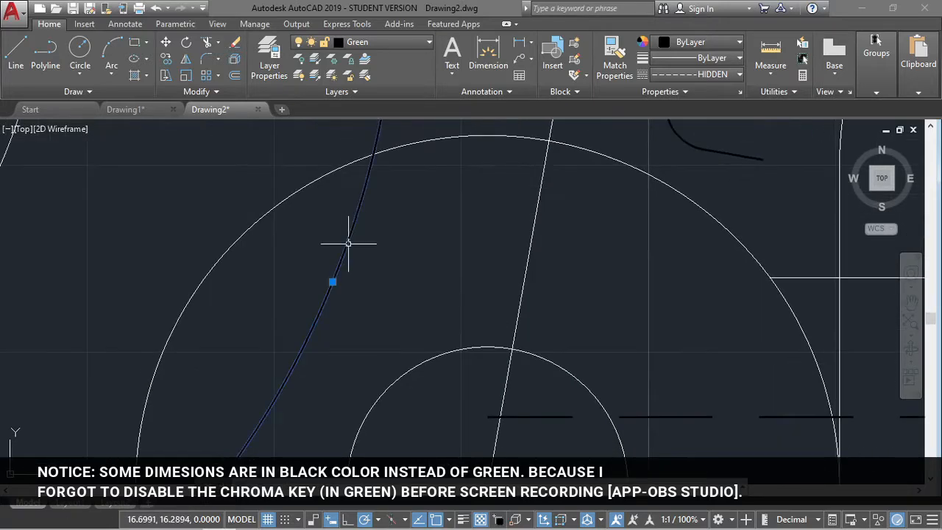
click(529, 202)
click(546, 215)
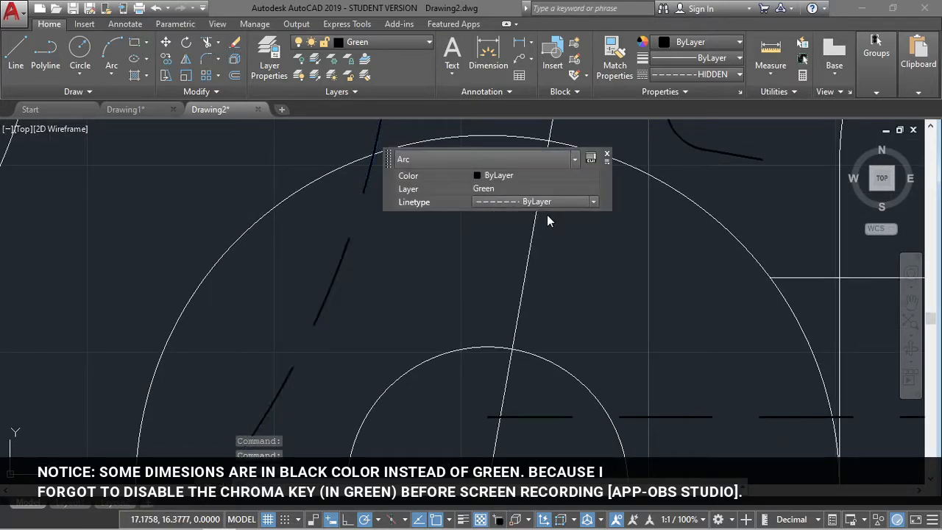
key(Escape)
Make the Dimensions layer current.
scroll(491, 259, down, 5)
scroll(584, 258, up, 3)
middle_drag(626, 228, 581, 346)
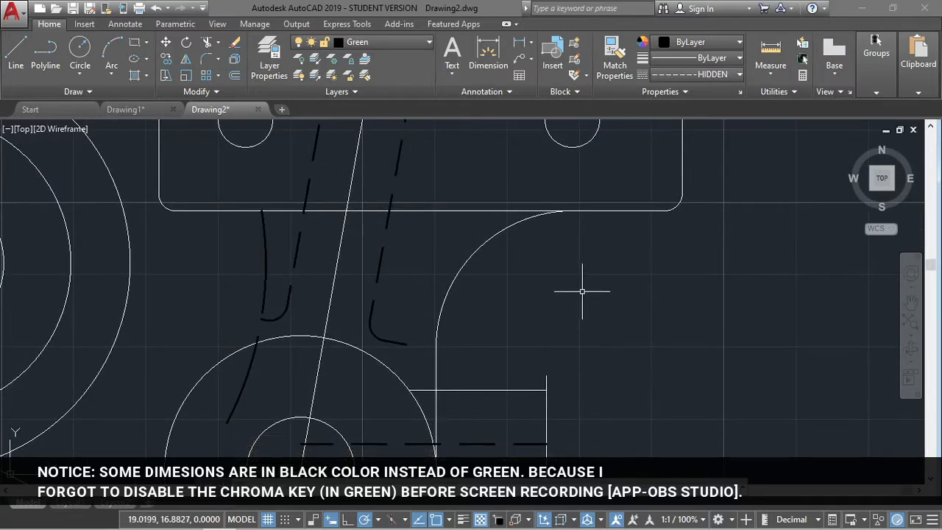
click(428, 47)
click(368, 57)
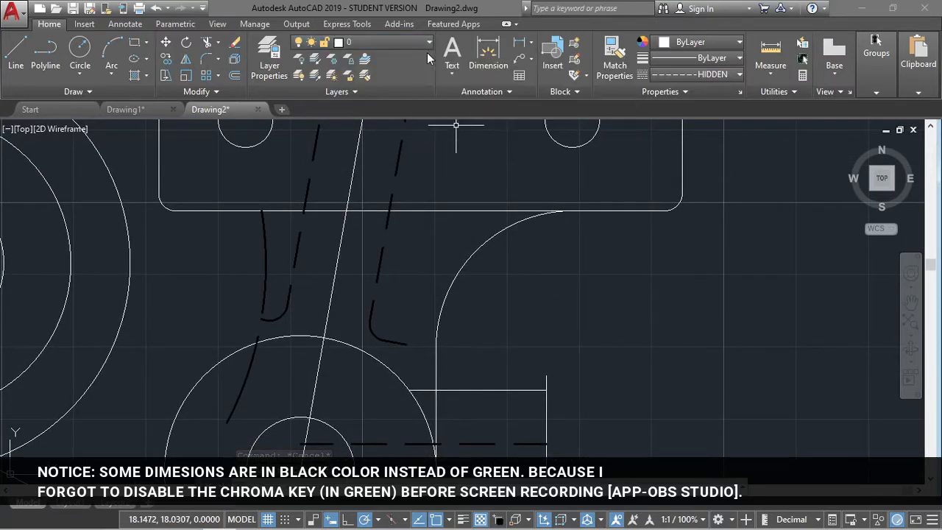
click(428, 43)
scroll(503, 243, down, 6)
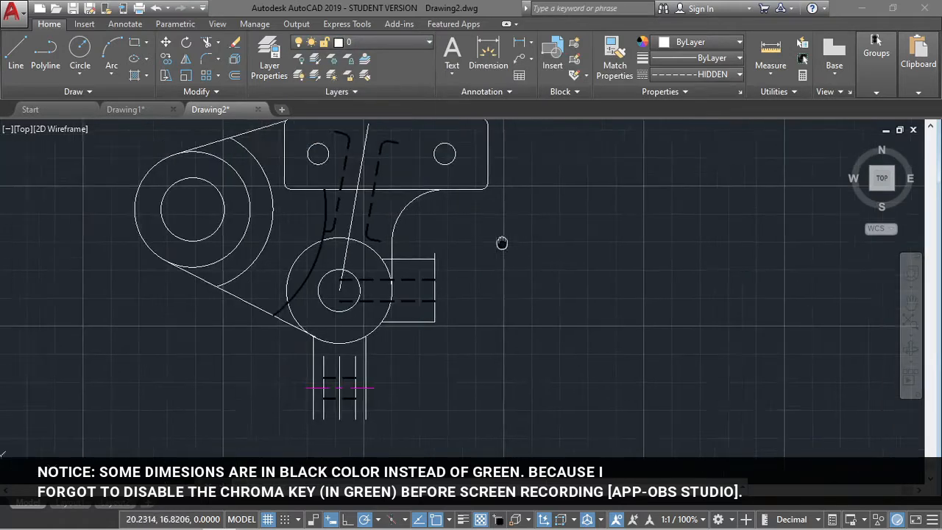
click(418, 42)
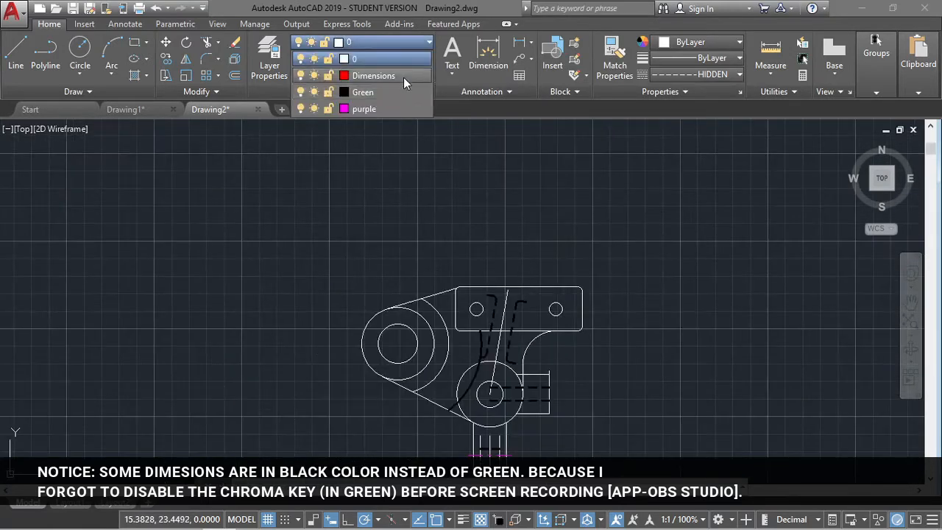
click(403, 77)
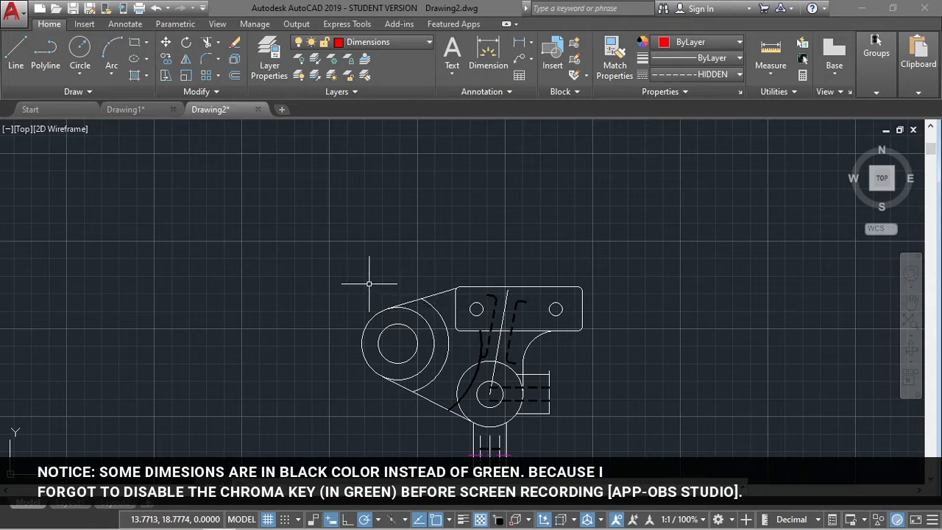
click(122, 24)
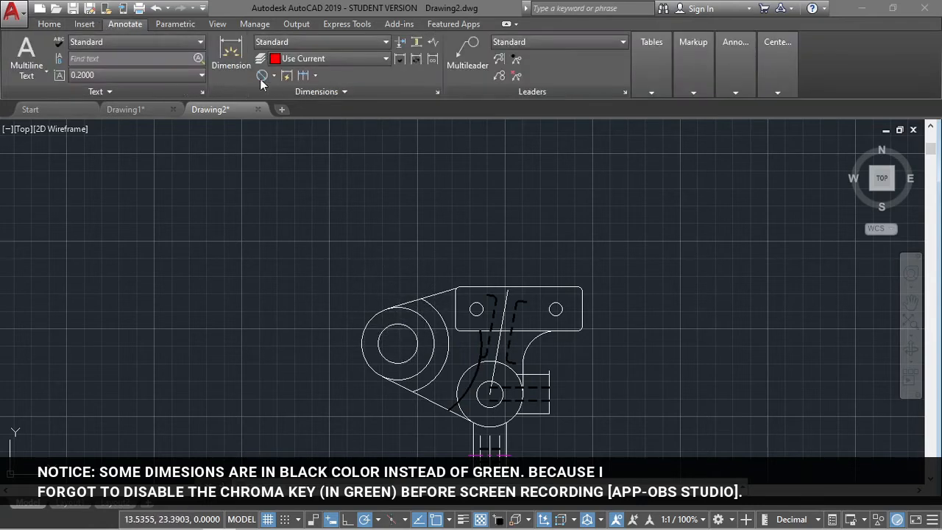
click(285, 76)
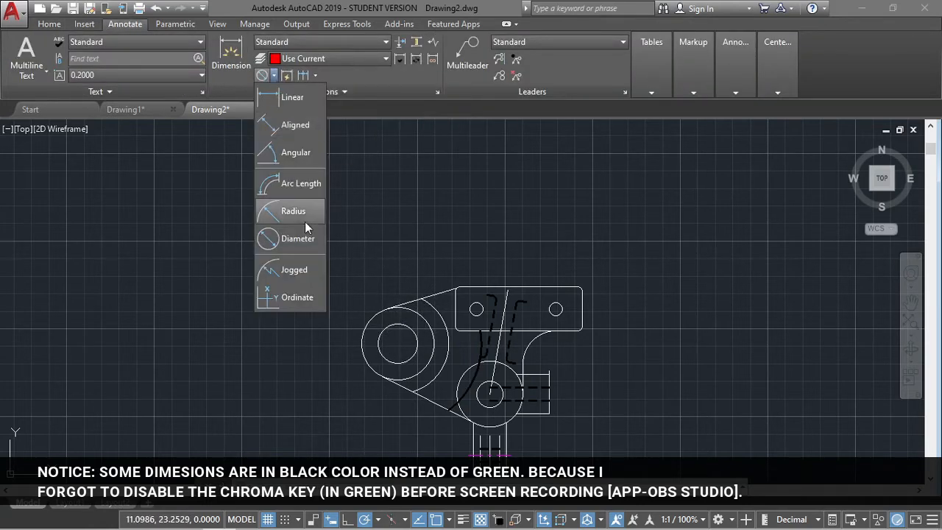
click(305, 237)
click(384, 332)
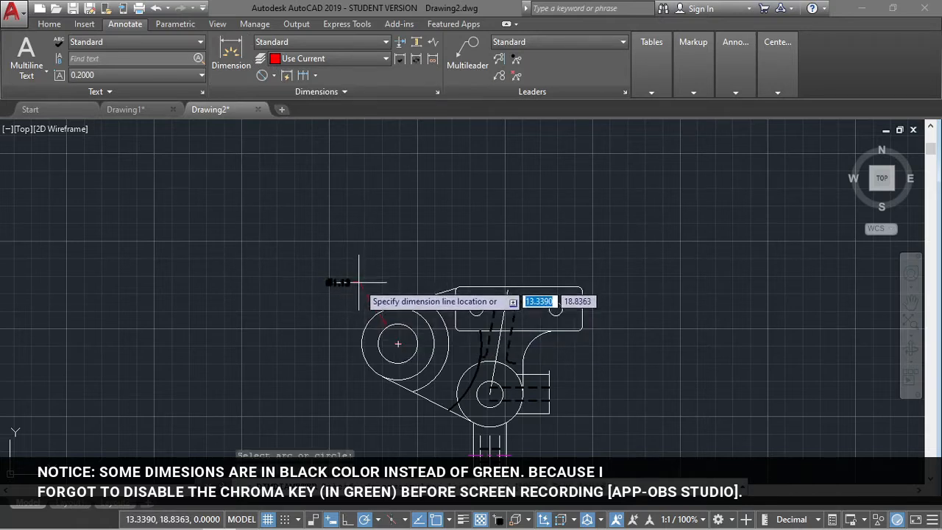
scroll(354, 250, up, 2)
key(Escape)
Set the current linetype to ByLayer and add a diameter dimension to the large left boss's bore, placing its text outside the upper-left edge.
click(51, 25)
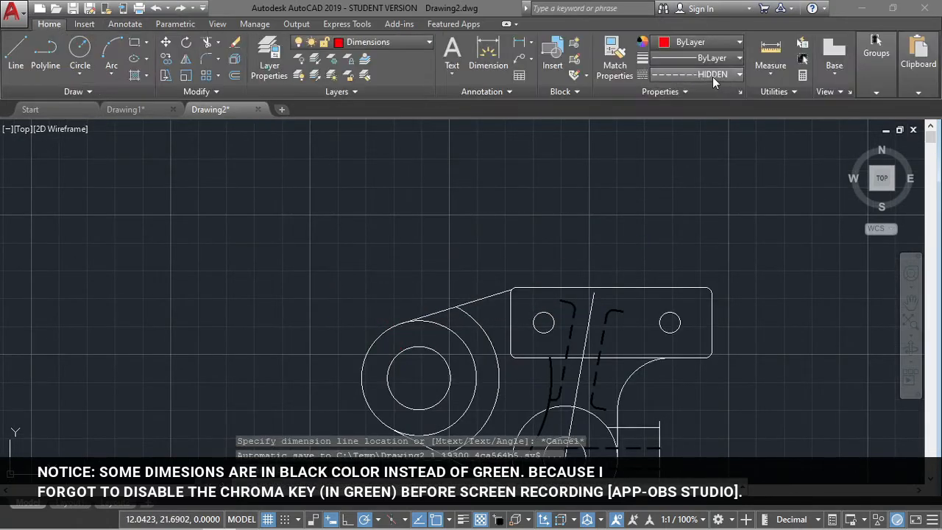
click(713, 77)
click(710, 92)
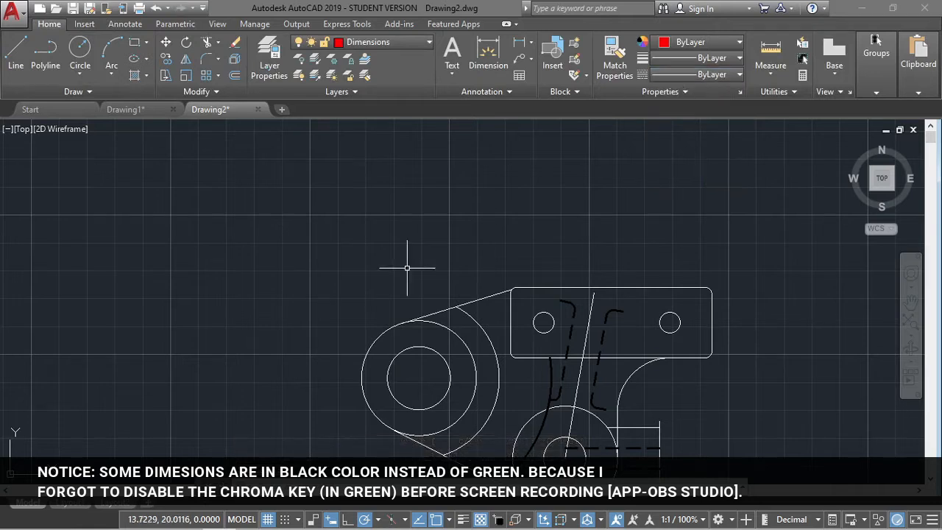
click(125, 23)
click(268, 75)
click(297, 214)
click(396, 355)
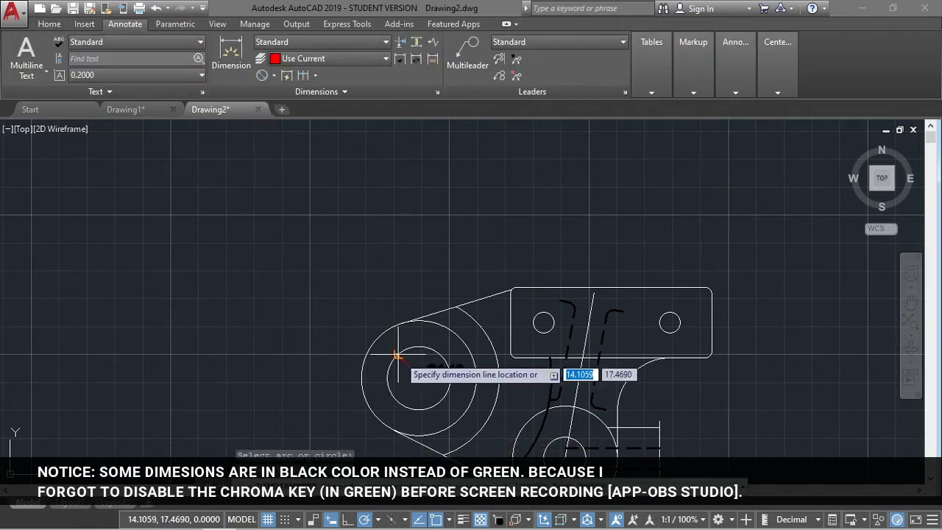
click(374, 312)
middle_drag(424, 266, 372, 189)
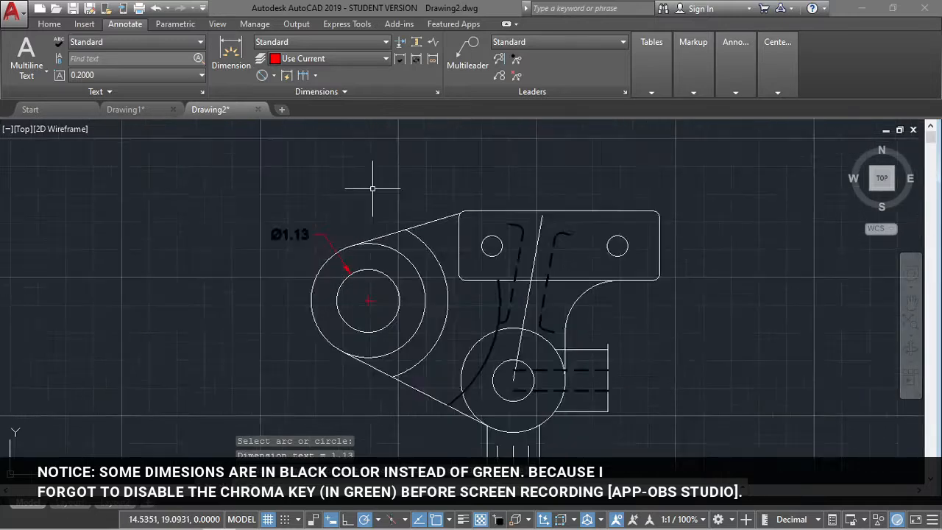
scroll(372, 189, up, 2)
scroll(326, 402, down, 2)
middle_drag(329, 379, 350, 312)
key(Return)
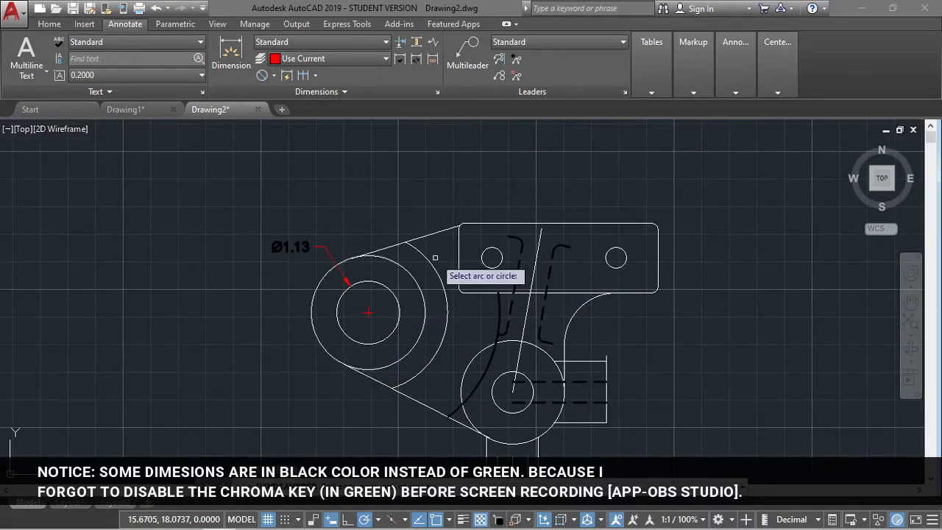
click(379, 257)
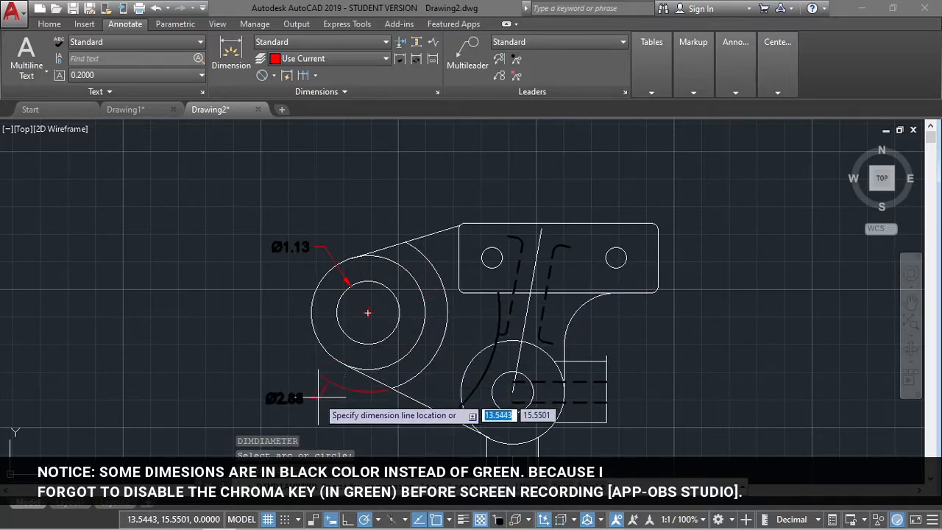
key(Escape)
Add a diameter dimension to the large left boss's outer circle, placing its text outside the lower-left edge.
key(Return)
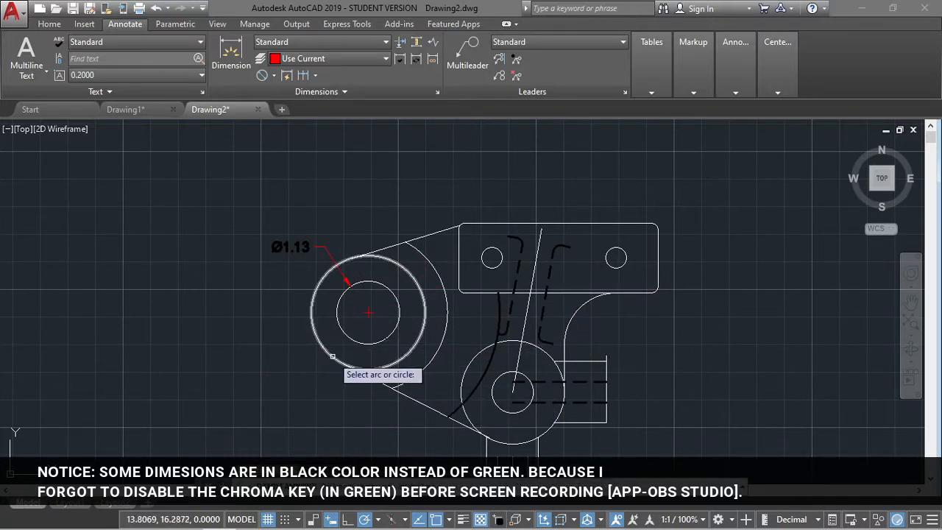
click(331, 358)
click(329, 359)
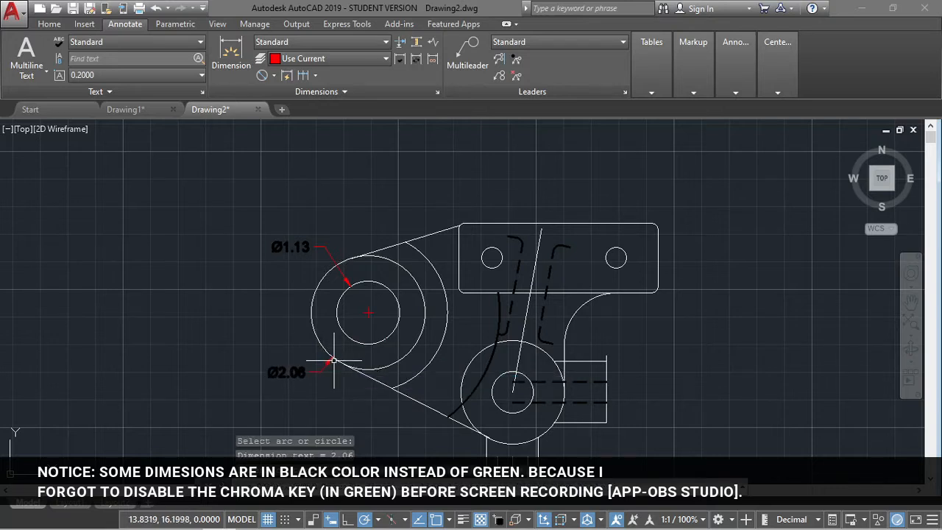
Add a multileader from the large arc around the left boss through its centre to the lower left, with the green text 2.88.
click(467, 55)
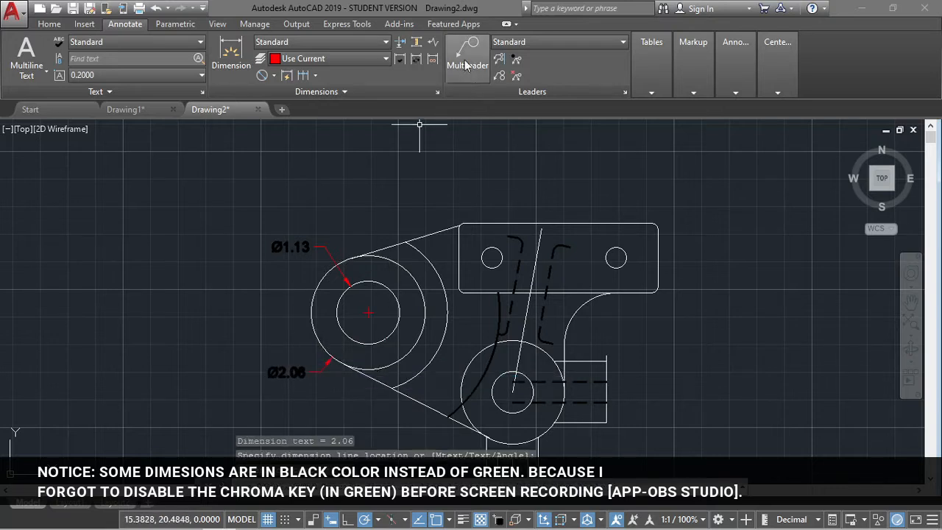
click(417, 251)
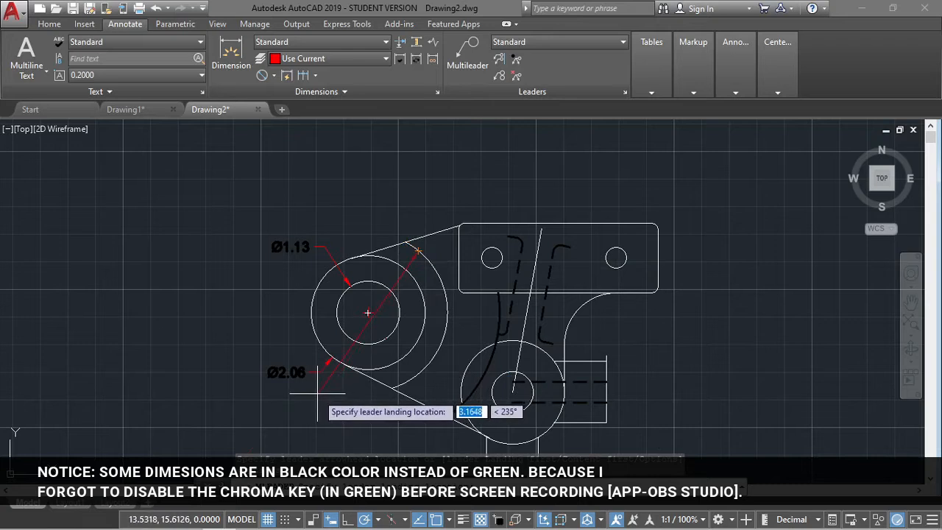
click(310, 404)
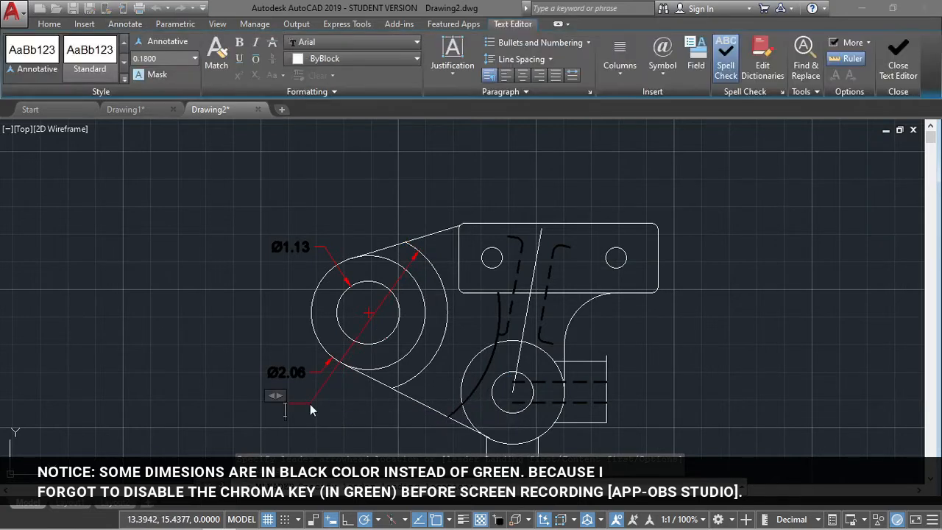
text(2.88)
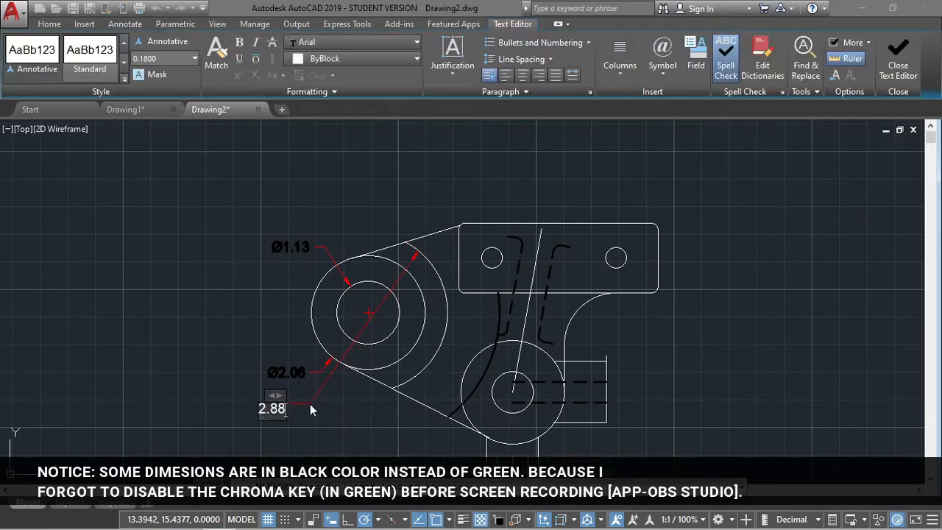
key(ctrl+a)
click(345, 59)
click(362, 150)
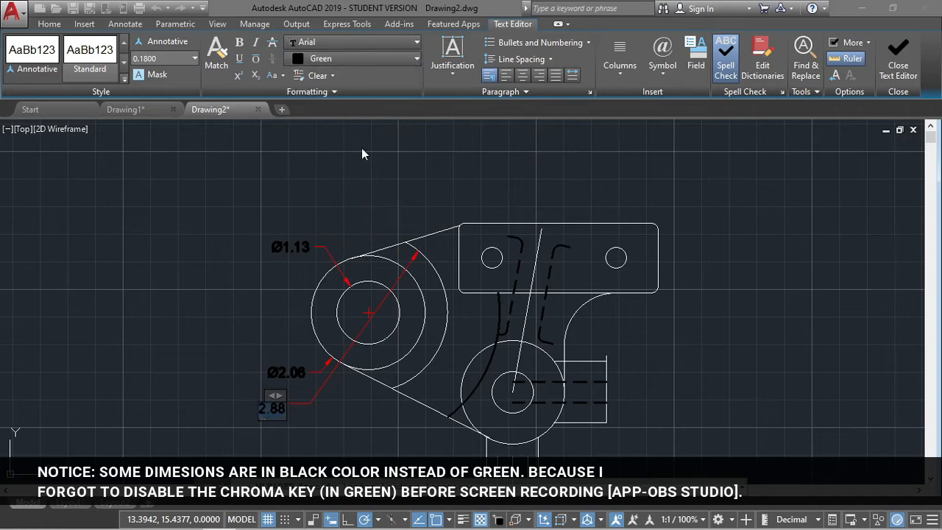
click(326, 77)
click(327, 77)
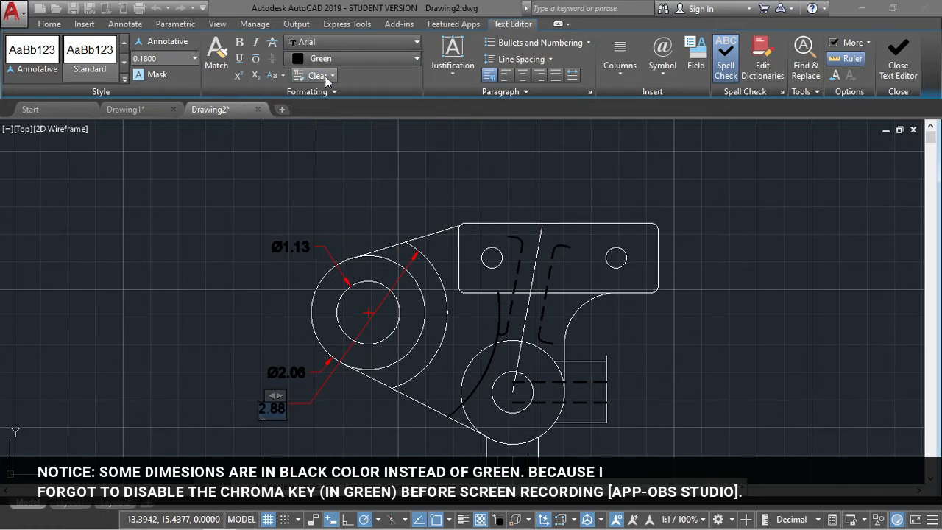
click(257, 316)
Insert a diameter symbol in front of the 2.88 leader text and save the text change.
double_click(279, 373)
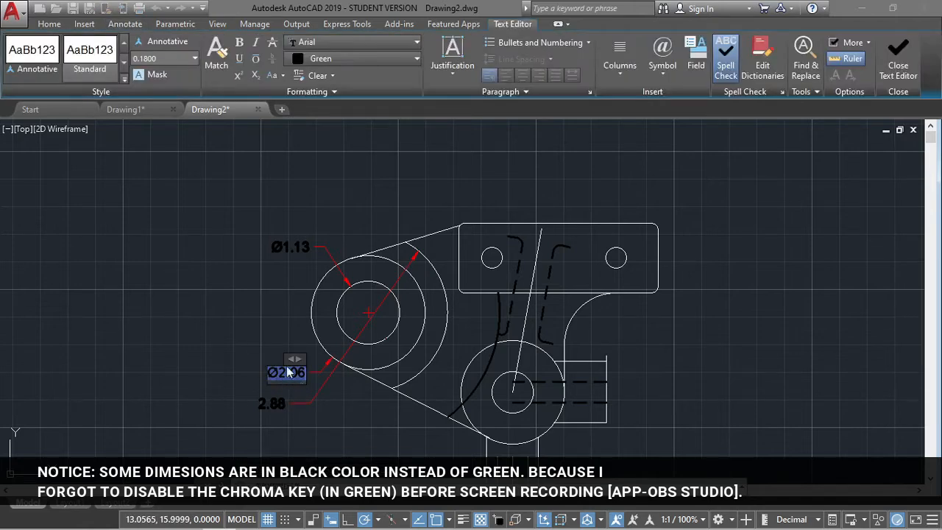
click(273, 403)
double_click(272, 403)
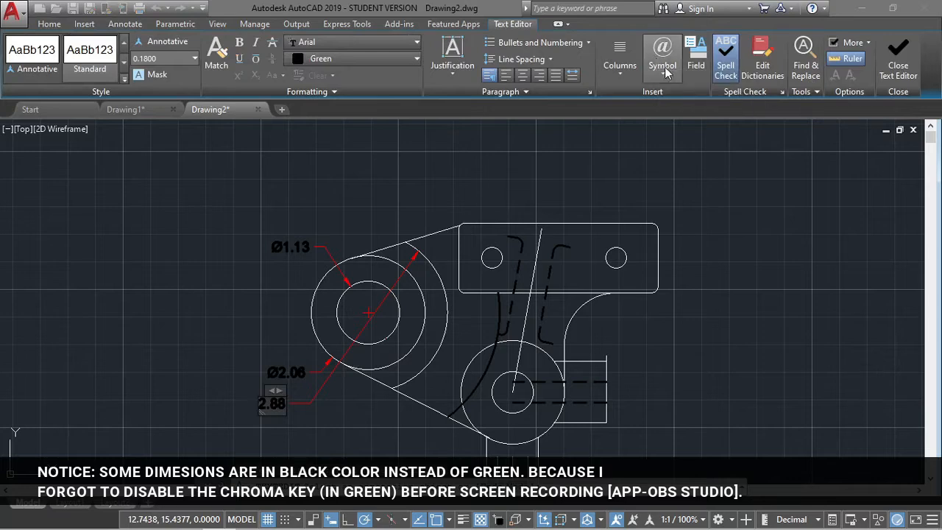
click(664, 66)
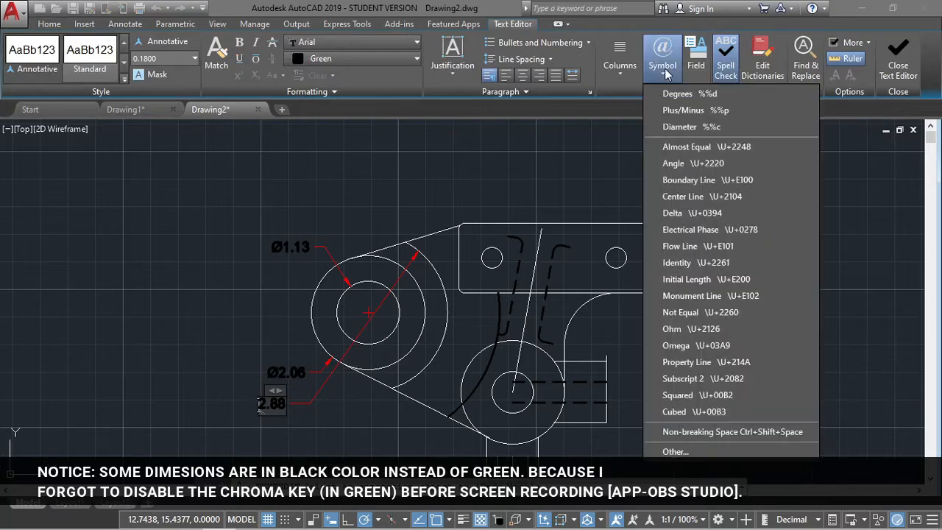
click(708, 126)
key(Escape)
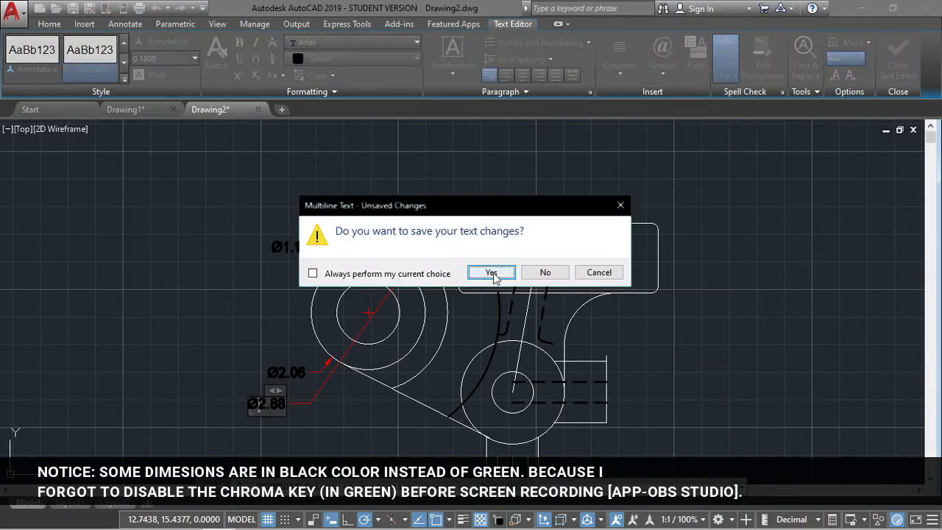
click(491, 273)
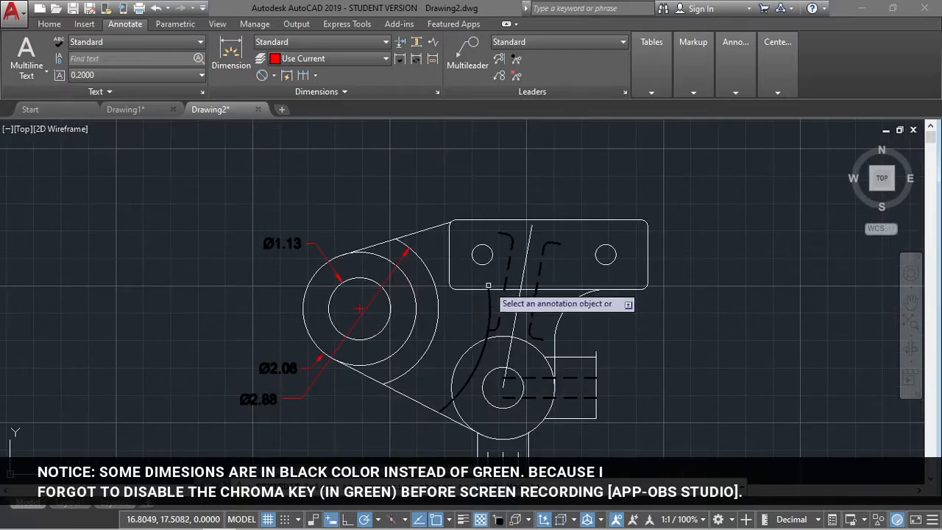
Add a horizontal linear dimension from the left boss's centre to the mounting plate's right edge, placed well above the view.
click(273, 75)
click(293, 101)
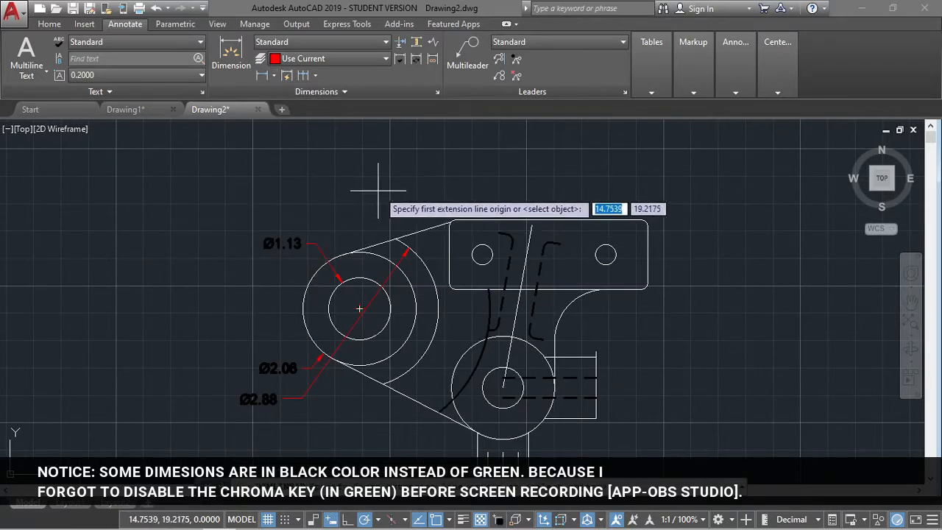
mouse_move(374, 185)
middle_down()
mouse_move(356, 279)
mouse_move(353, 271)
middle_up()
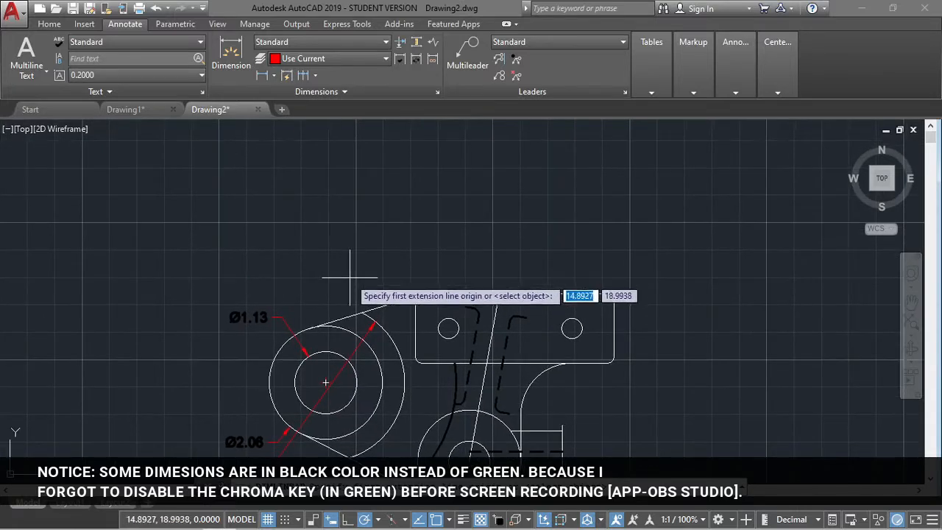
scroll(326, 383, up, 4)
click(326, 383)
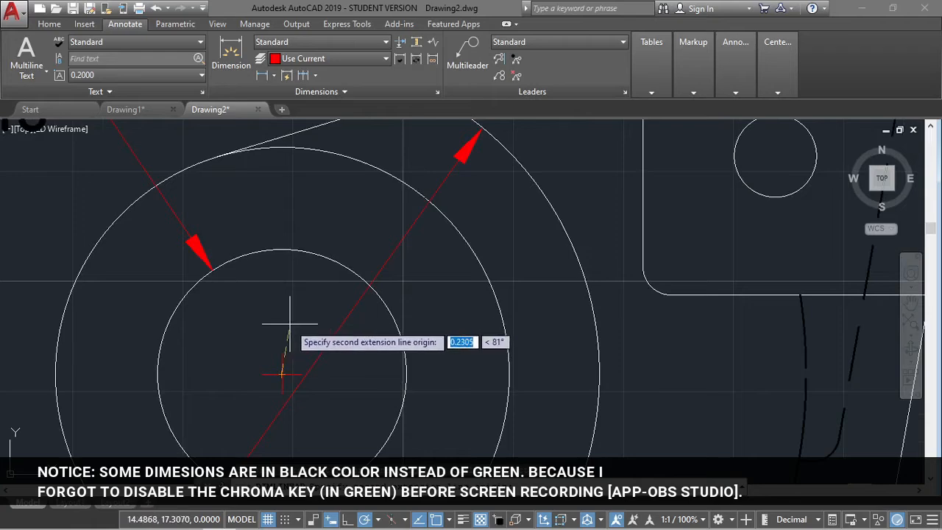
scroll(285, 328, down, 6)
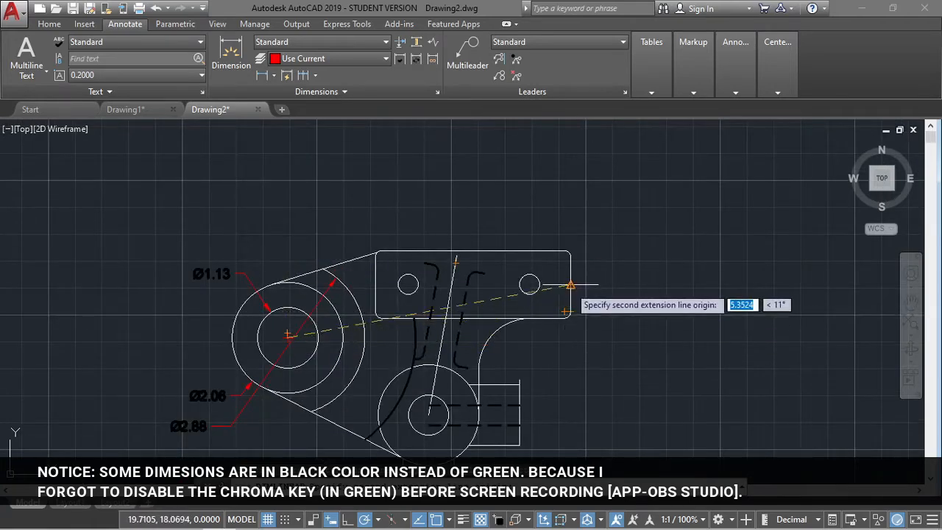
click(571, 337)
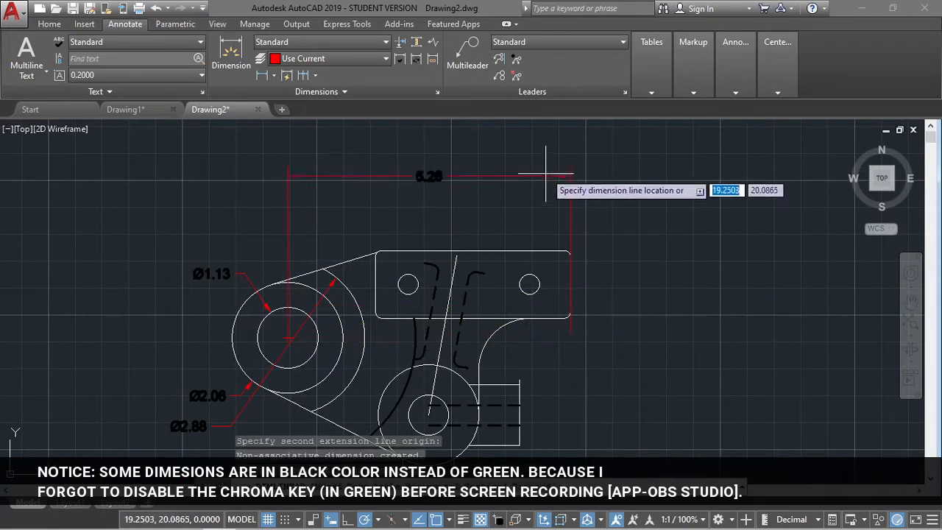
click(549, 162)
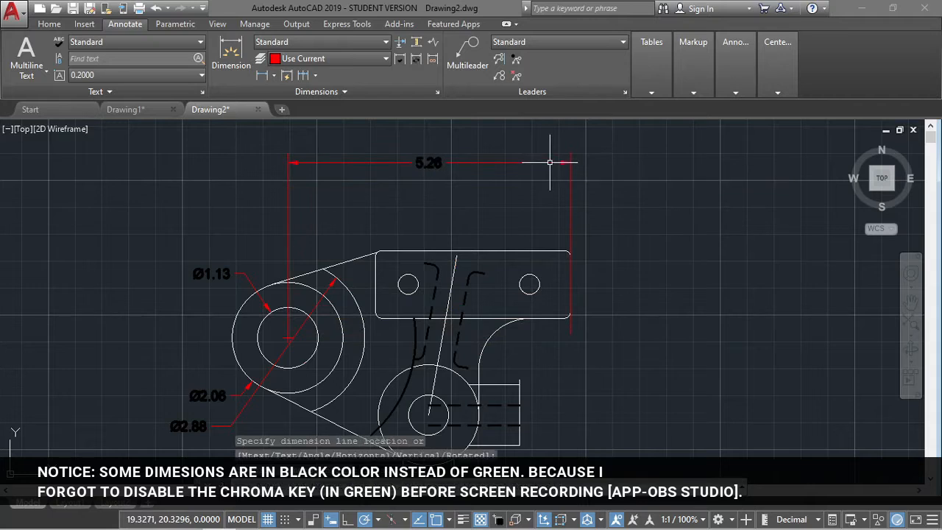
Add a linear dimension for the mounting plate's full width, placed just below the uppermost horizontal dimension.
key(space)
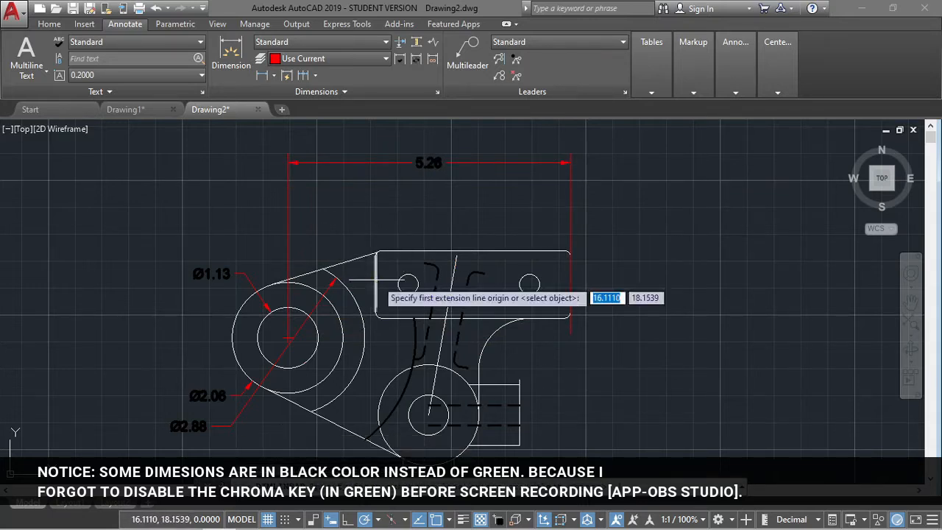
click(502, 287)
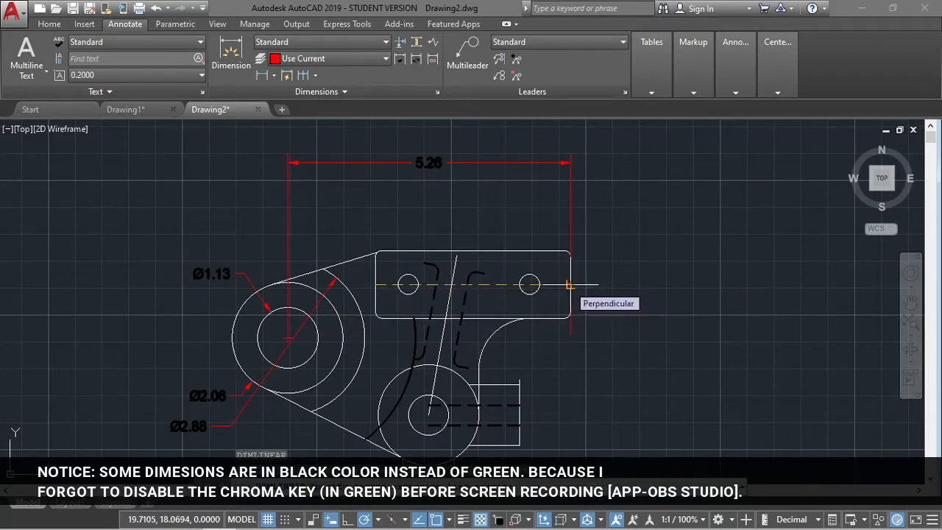
click(569, 284)
click(554, 193)
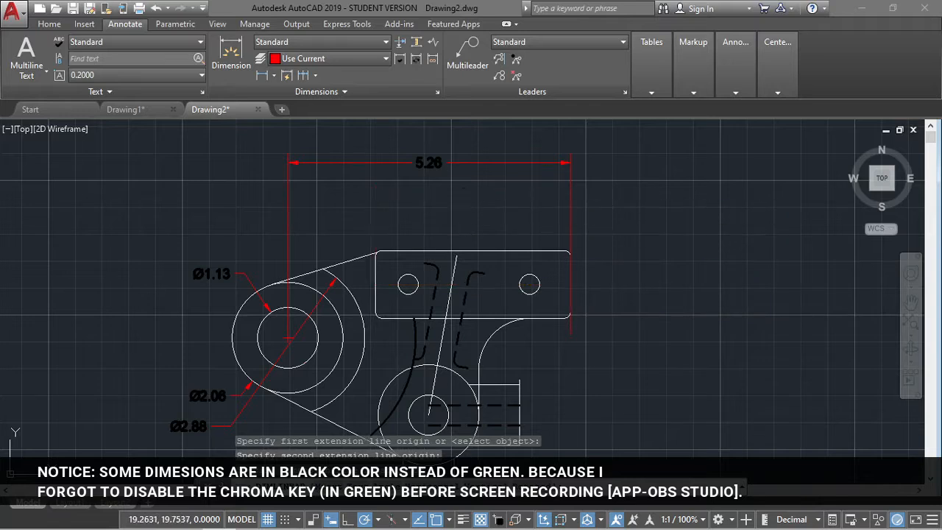
Add a linear dimension between the centres of the mounting plate's two holes, placed just above the plate.
key(space)
click(408, 284)
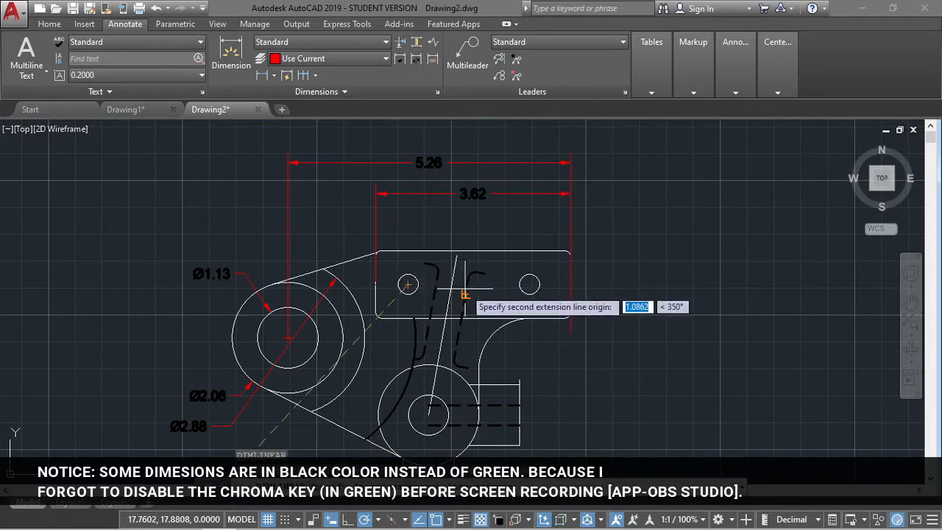
click(529, 284)
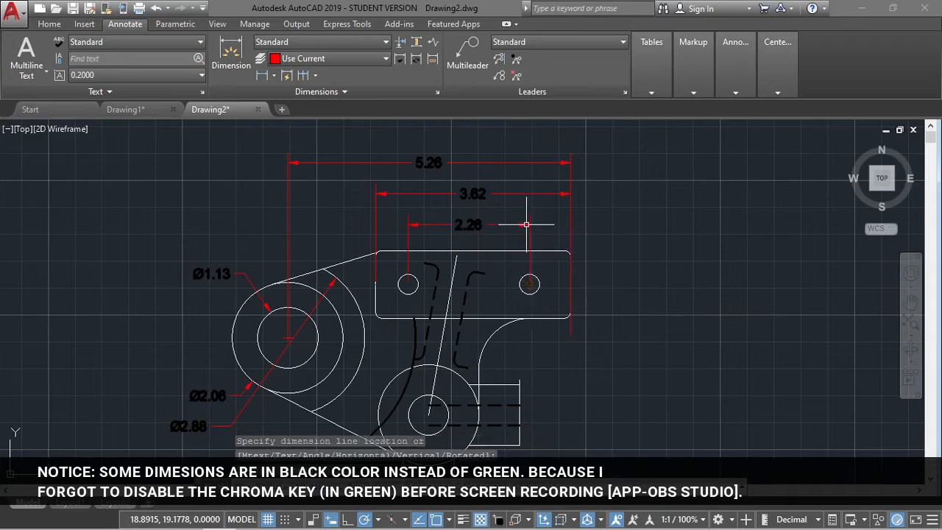
scroll(448, 314, up, 4)
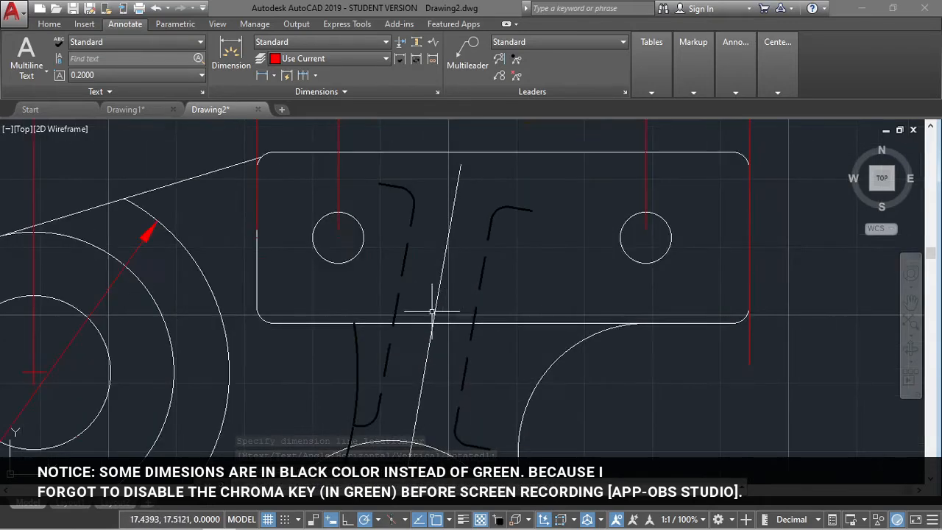
key(space)
click(395, 310)
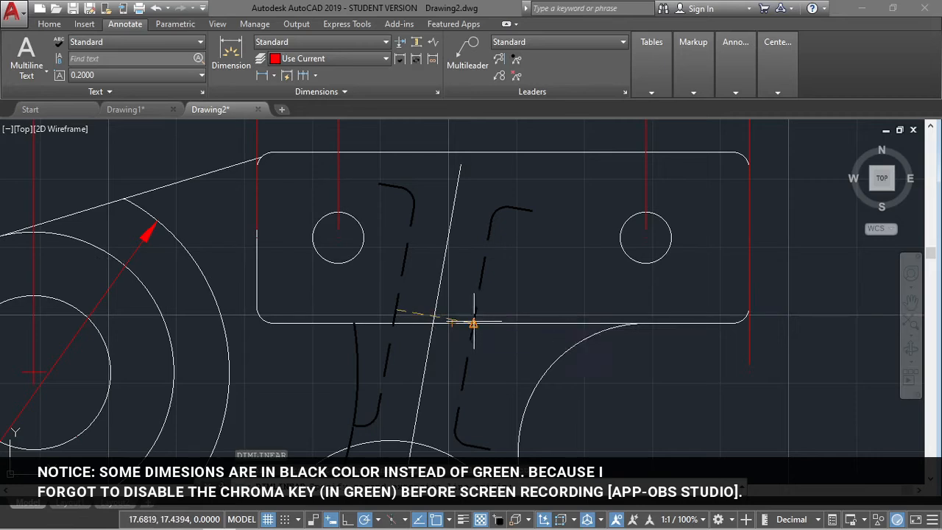
key(Escape)
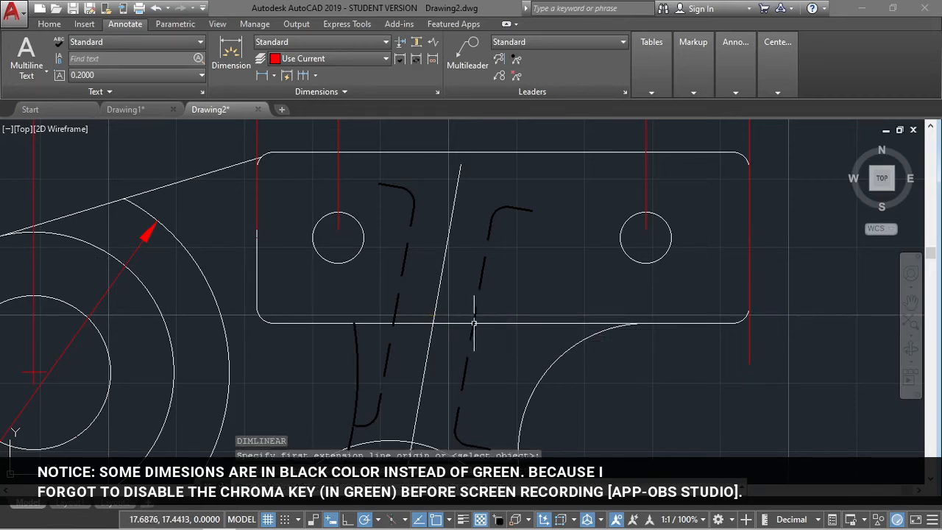
click(394, 310)
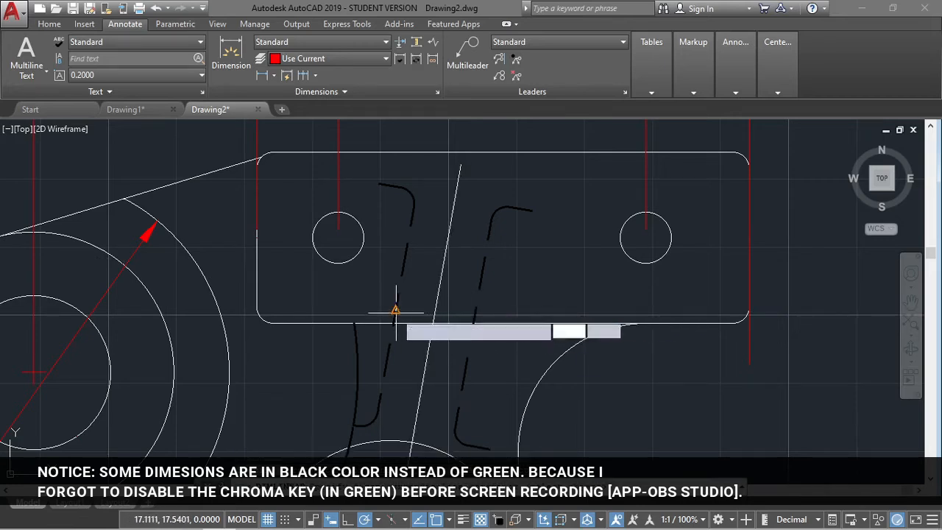
click(471, 322)
key(Escape)
Add an aligned dimension between the two slanted hidden lines crossing the mounting plate, placing its text to their left.
click(274, 75)
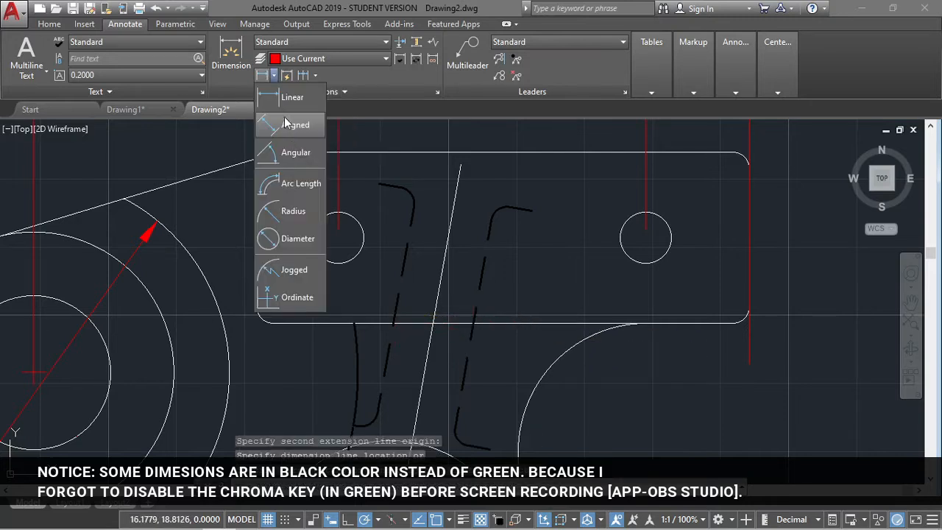
click(295, 125)
click(472, 324)
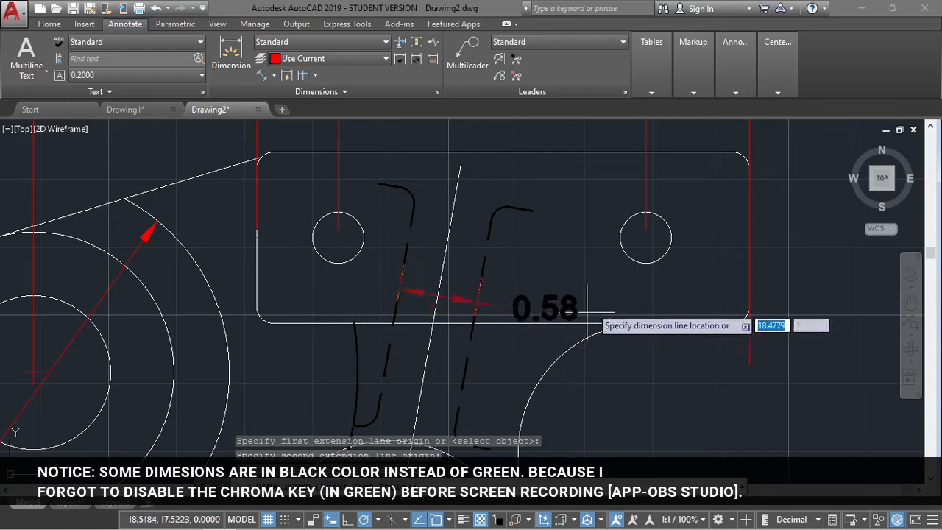
key(Escape)
text(L)
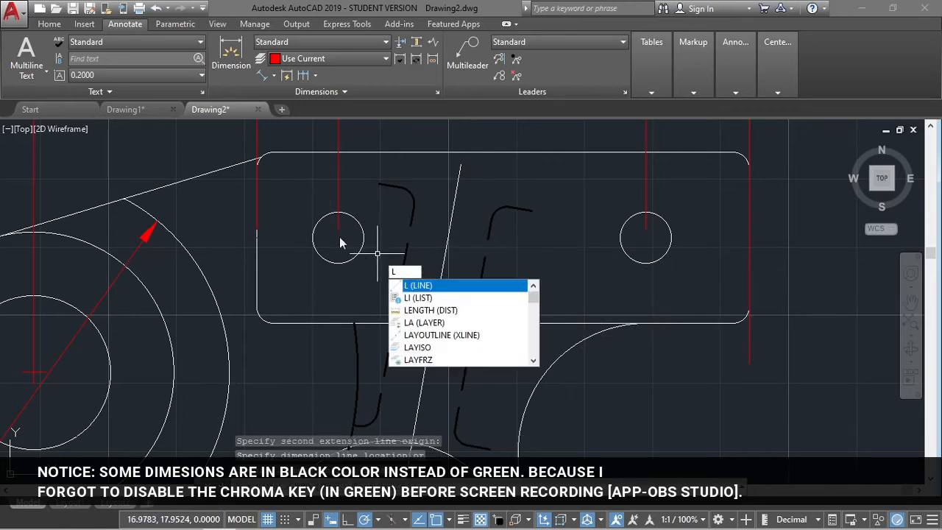
key(BackSpace)
click(266, 76)
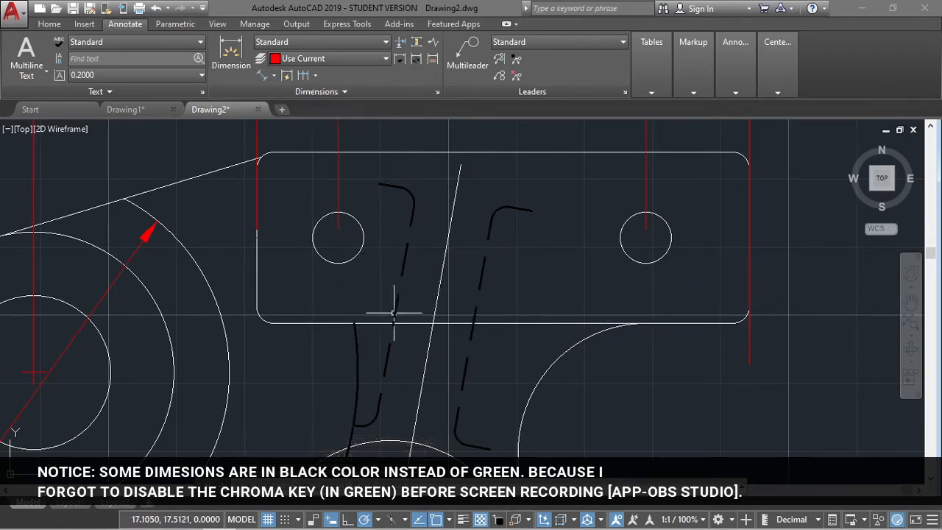
click(434, 321)
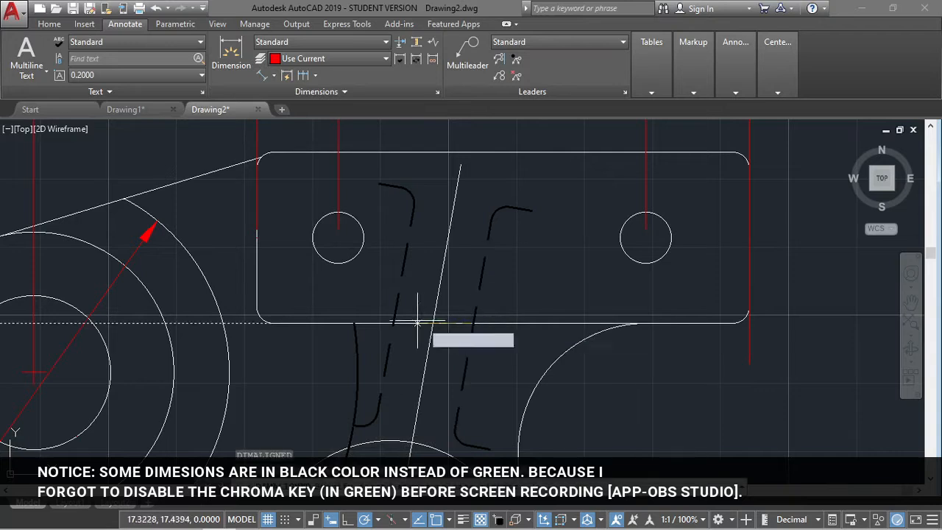
click(355, 322)
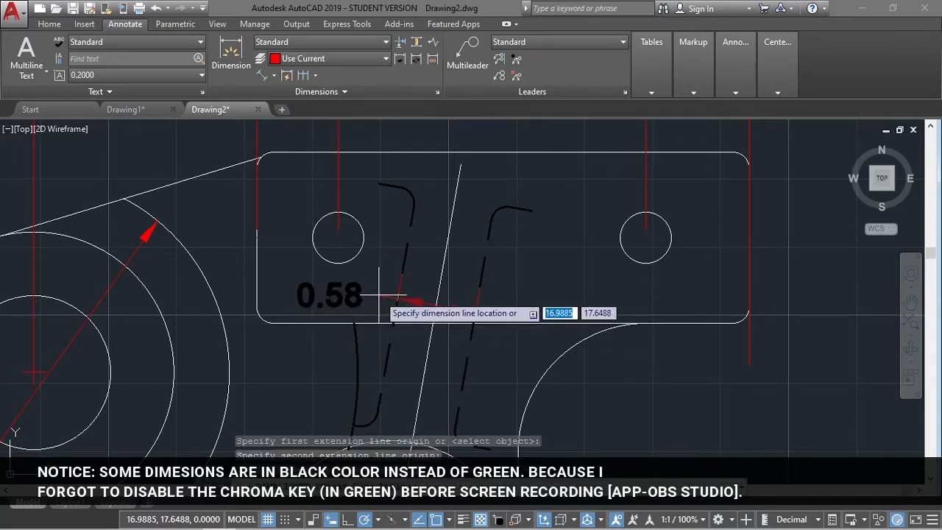
click(379, 295)
key(space)
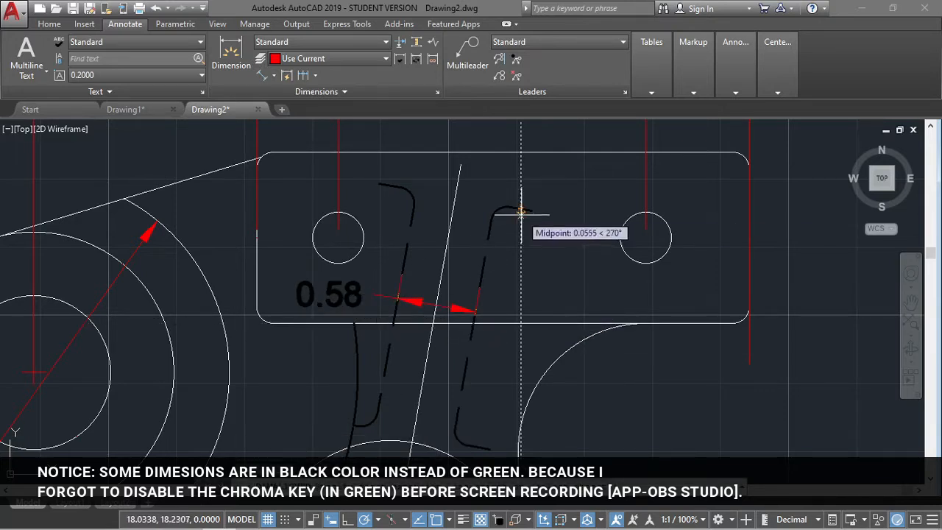
Add an aligned dimension for the length of the right slanted hidden outline, from its upper end to its lower end, placed just right of it.
click(471, 429)
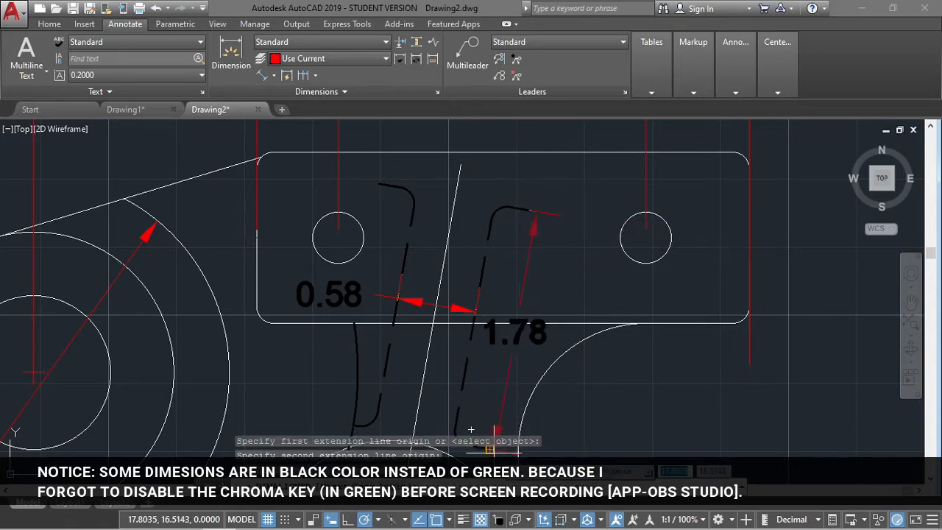
click(502, 449)
Add radius dimensions to the concave arc below the mounting plate's right half and to the curved hidden arc on the left of the web.
scroll(645, 299, down, 4)
middle_drag(644, 299, 571, 256)
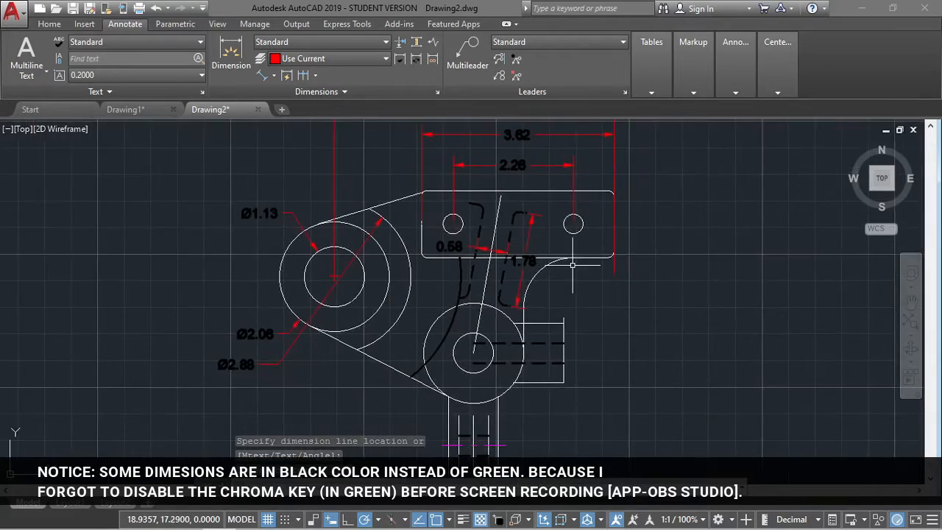
click(274, 76)
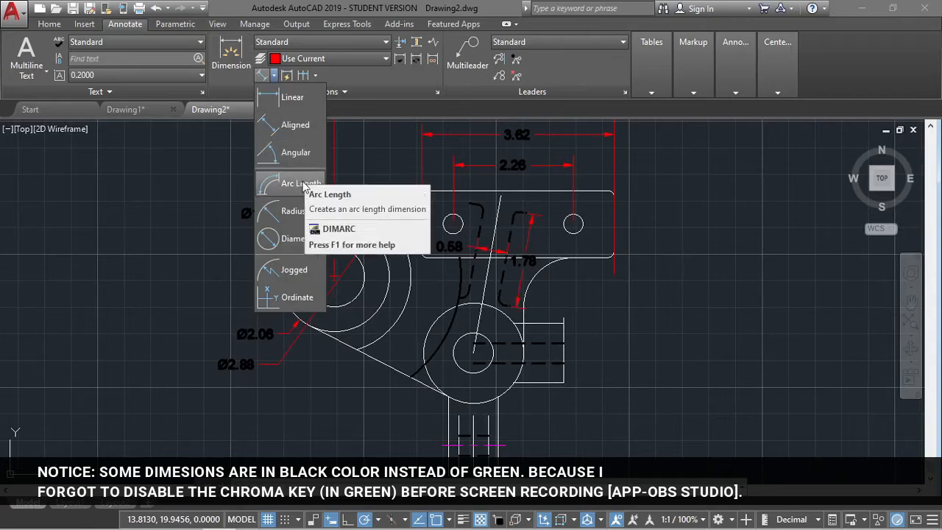
click(291, 154)
click(528, 273)
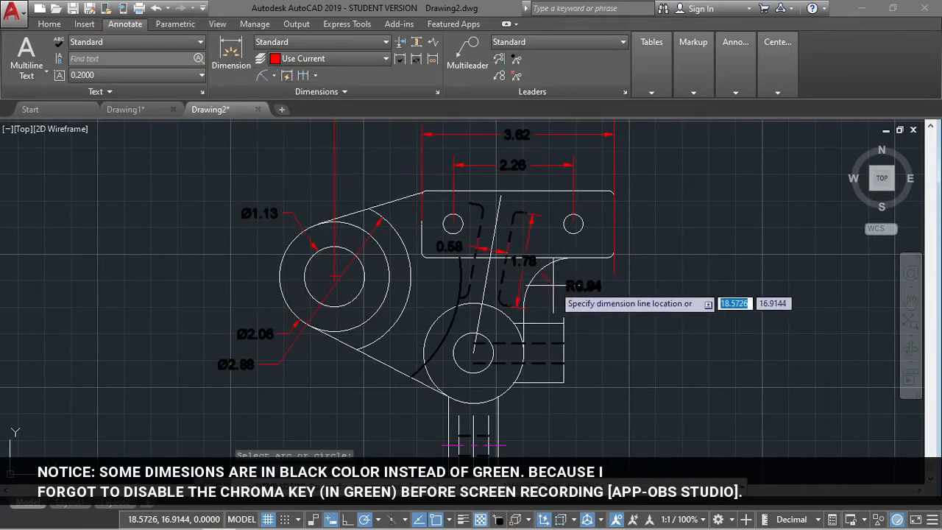
click(578, 282)
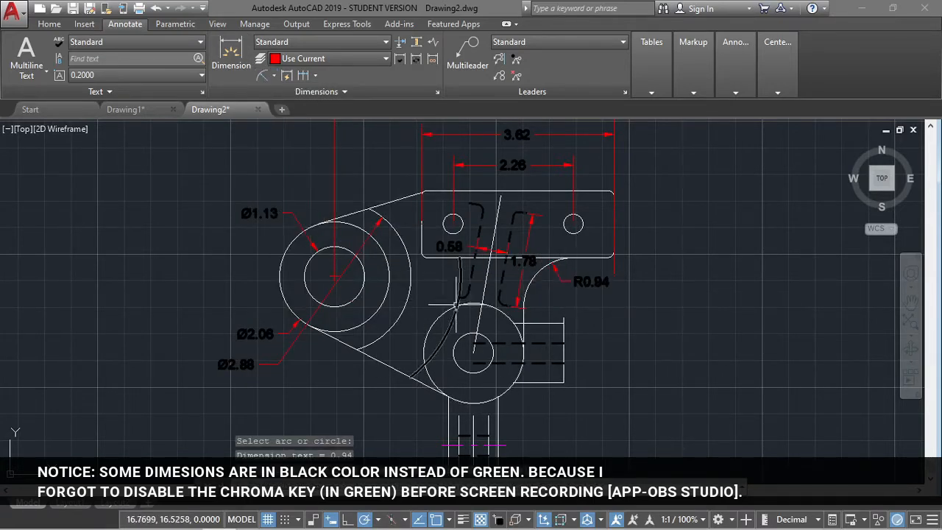
click(457, 277)
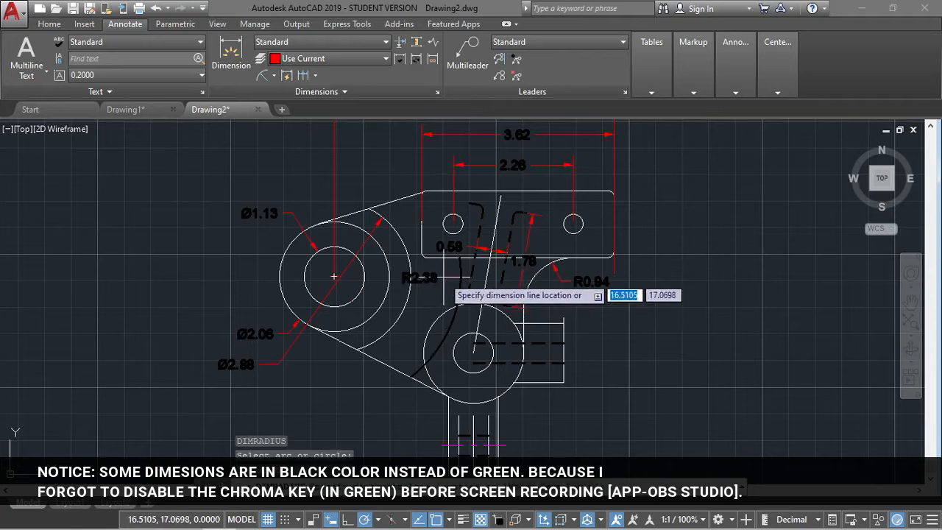
click(440, 282)
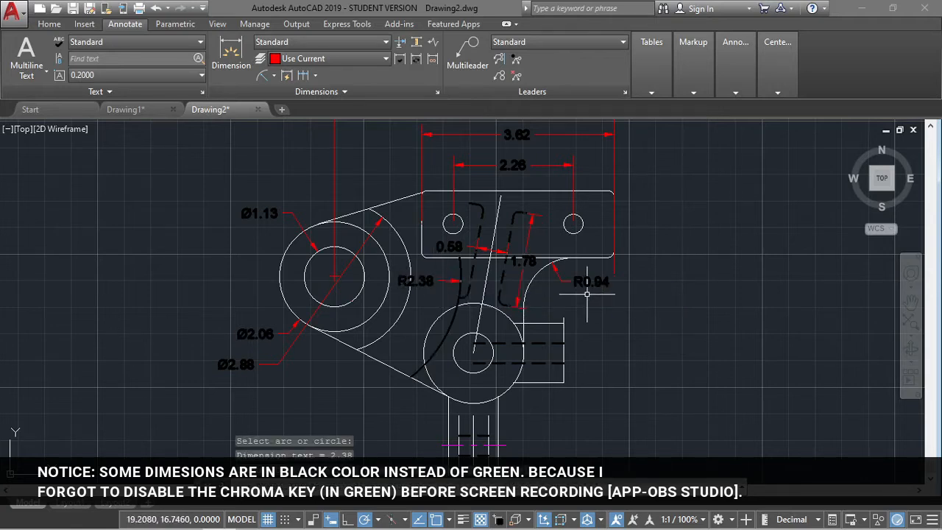
Add a diameter dimension to the lower boss's outer circle and shift its text slightly closer to the circle at the lower left.
click(273, 75)
click(293, 297)
click(432, 383)
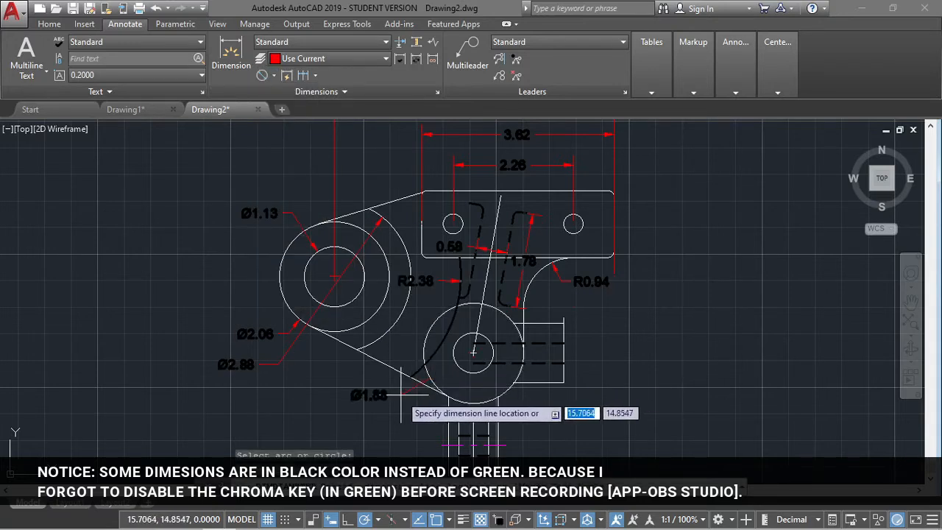
click(387, 389)
click(390, 387)
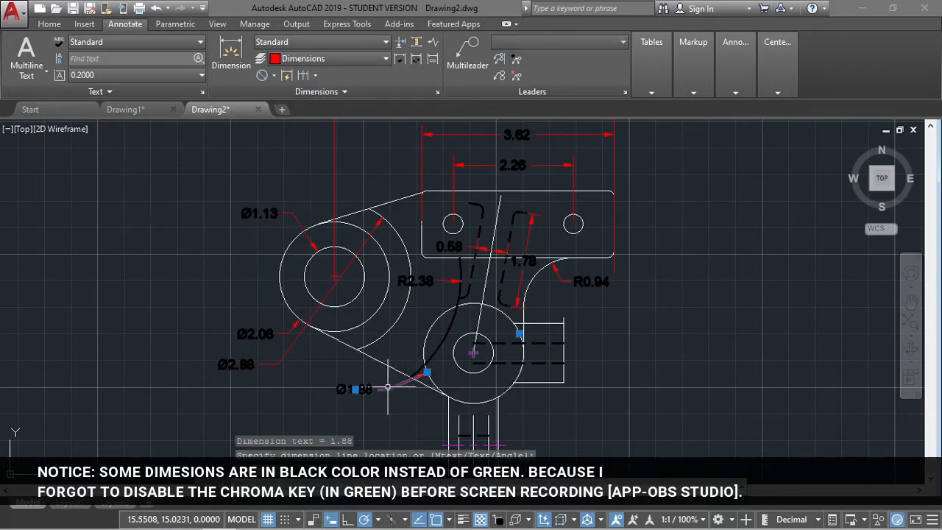
click(355, 390)
click(367, 389)
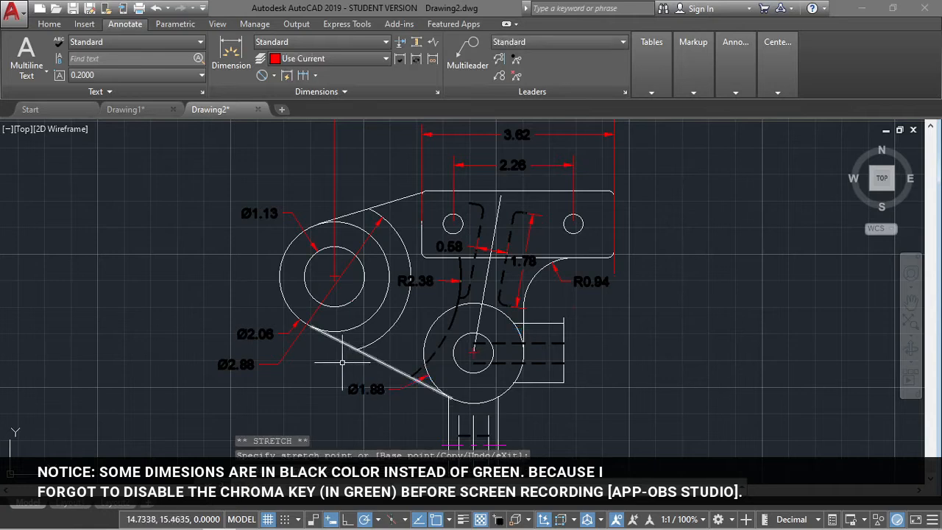
key(Escape)
click(273, 75)
click(288, 97)
click(334, 276)
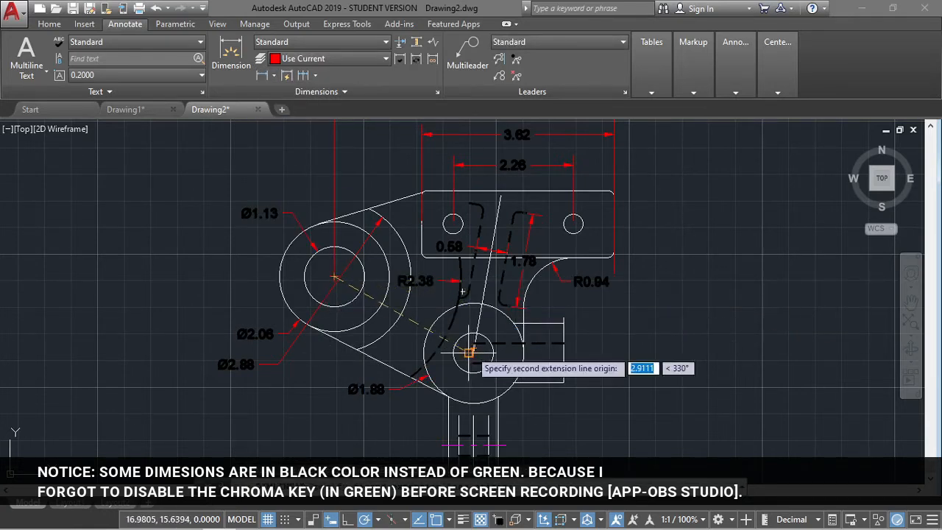
scroll(473, 348, up, 5)
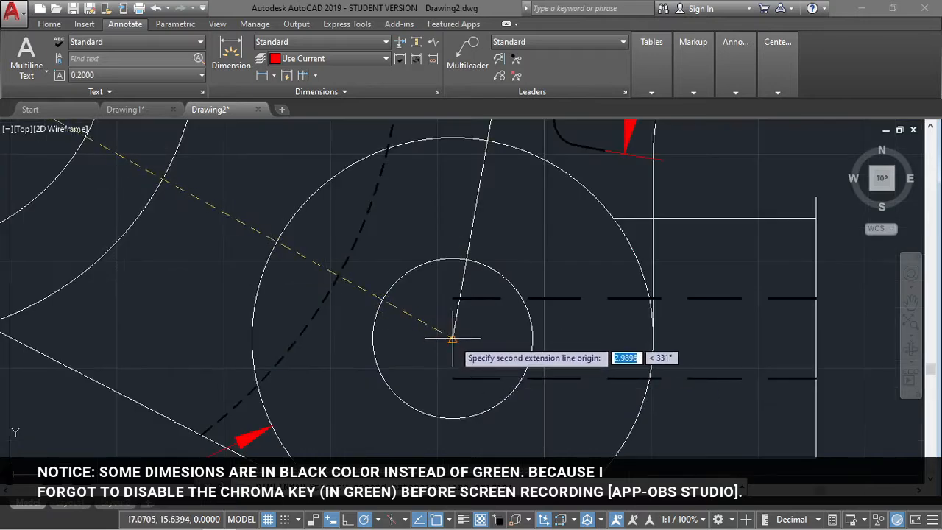
scroll(453, 174, down, 5)
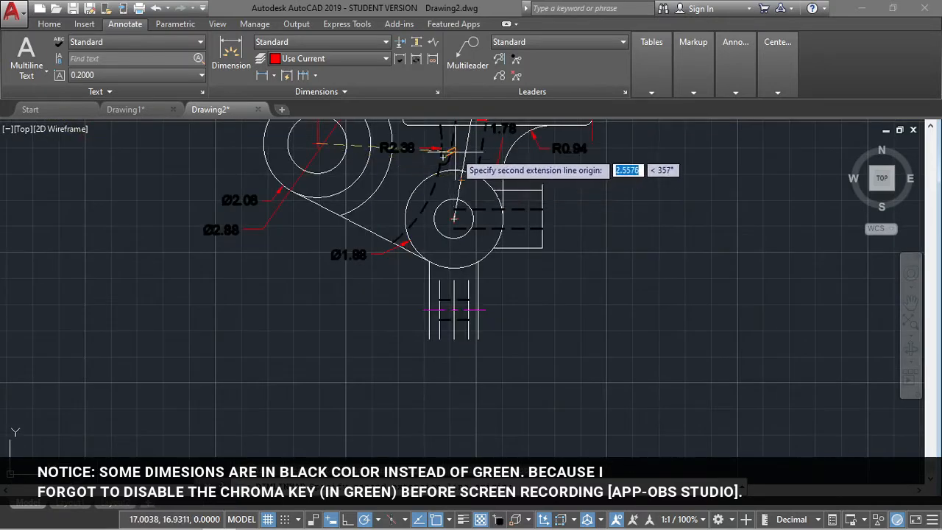
key(Escape)
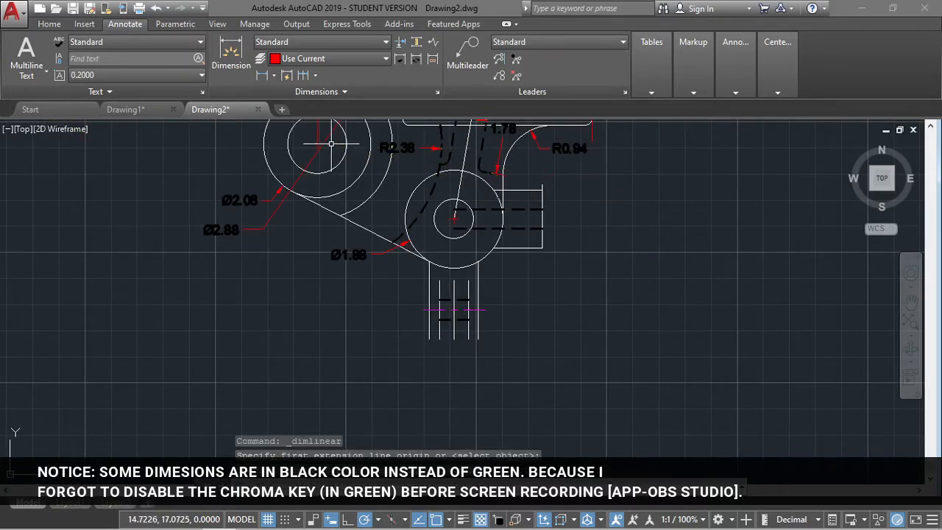
Add a horizontal linear dimension from the left boss's centre to the lower boss's centre, placed below the view.
click(262, 78)
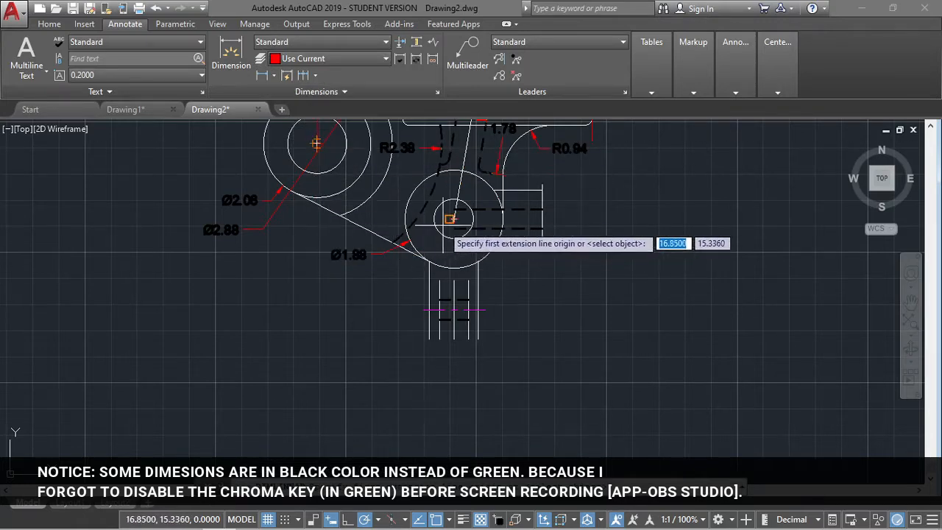
click(317, 144)
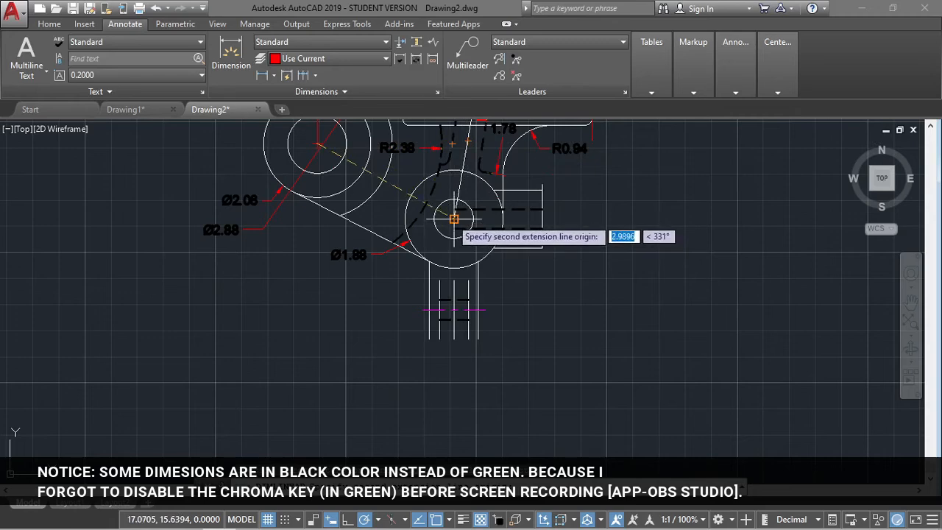
scroll(454, 214, up, 5)
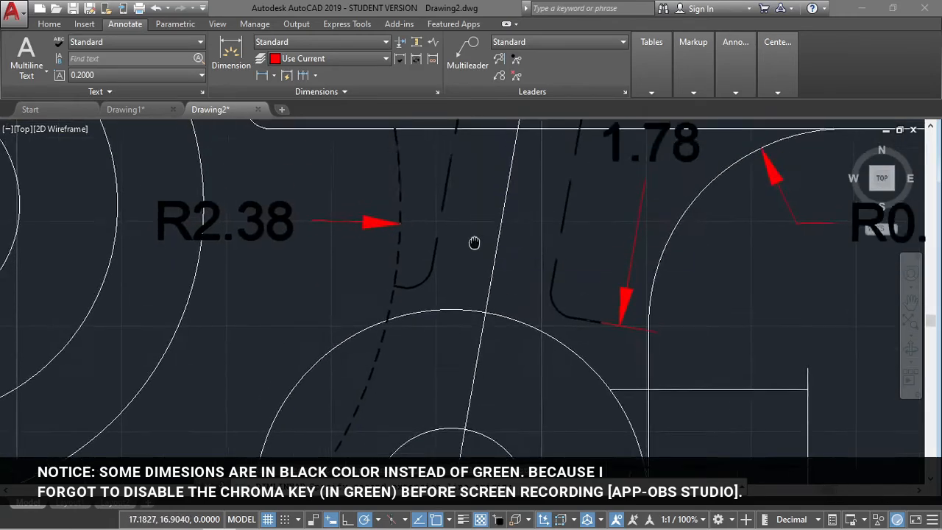
scroll(455, 221, down, 3)
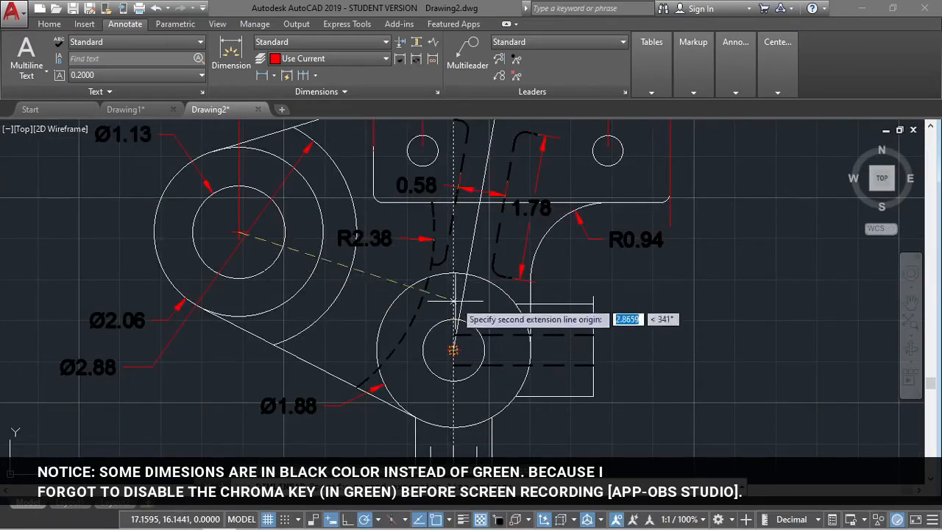
click(450, 242)
scroll(459, 234, down, 3)
middle_drag(465, 339, 433, 281)
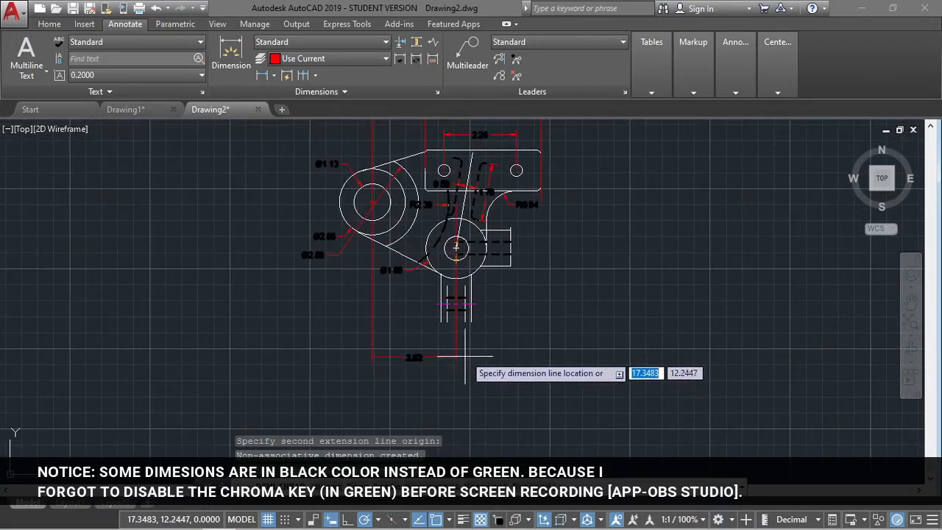
Place the horizontal dimension between the two boss centres just below the lower circle, and dimension the lower centre to the side boss's end edge.
scroll(445, 290, up, 6)
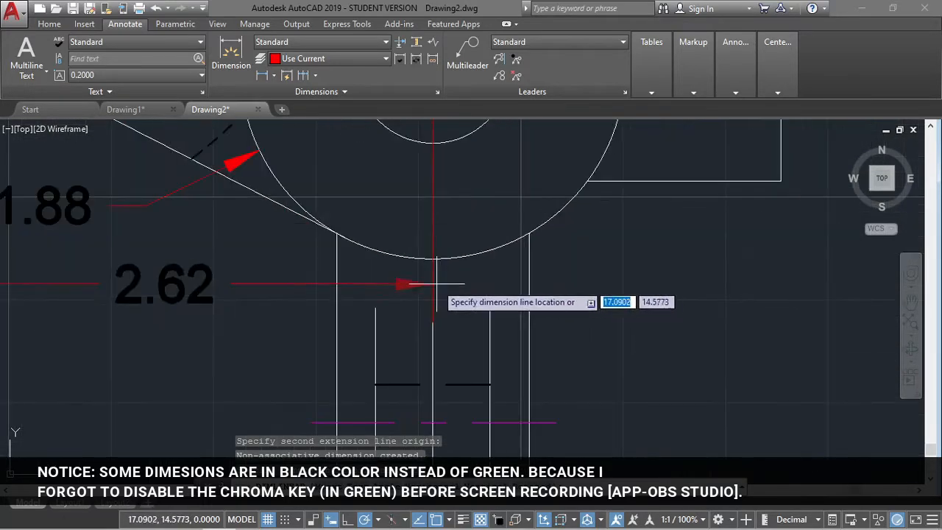
click(508, 274)
scroll(366, 265, down, 4)
key(Return)
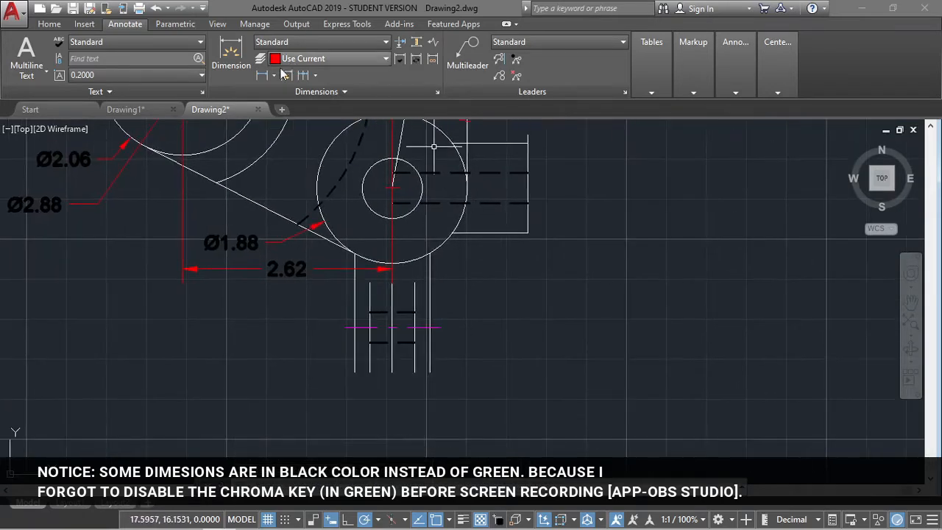
click(392, 188)
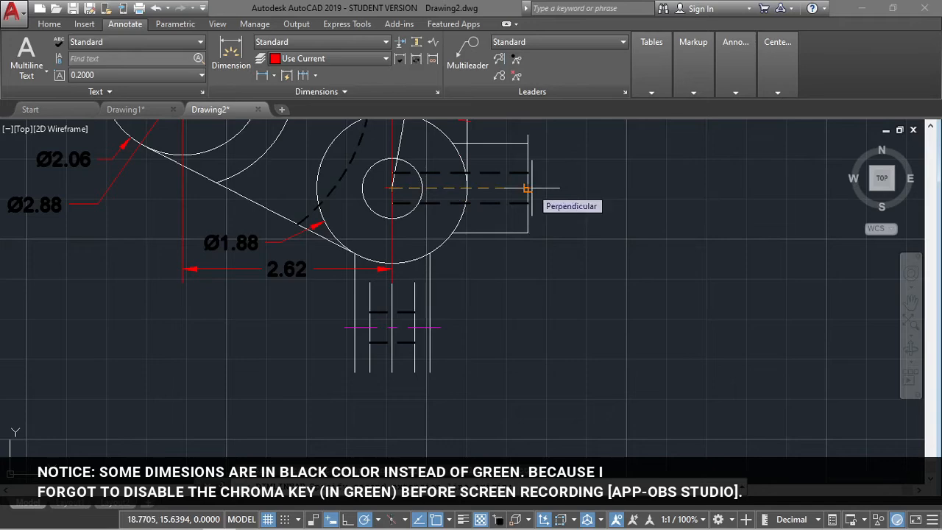
click(527, 188)
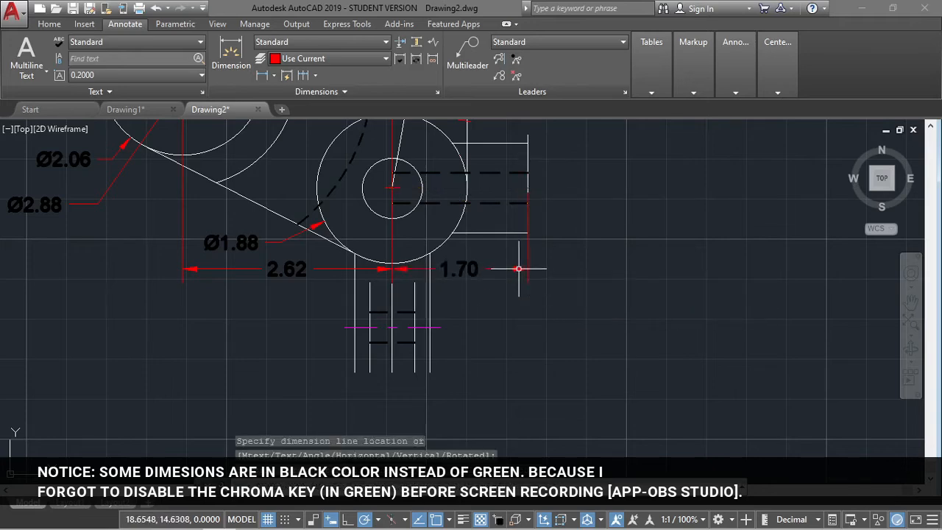
Add horizontal dimensions below the lower stem for its outer width and for the spacing between its two inner vertical lines.
scroll(593, 242, down, 2)
mouse_move(656, 210)
middle_down()
mouse_move(612, 211)
mouse_move(619, 131)
middle_up()
key(Return)
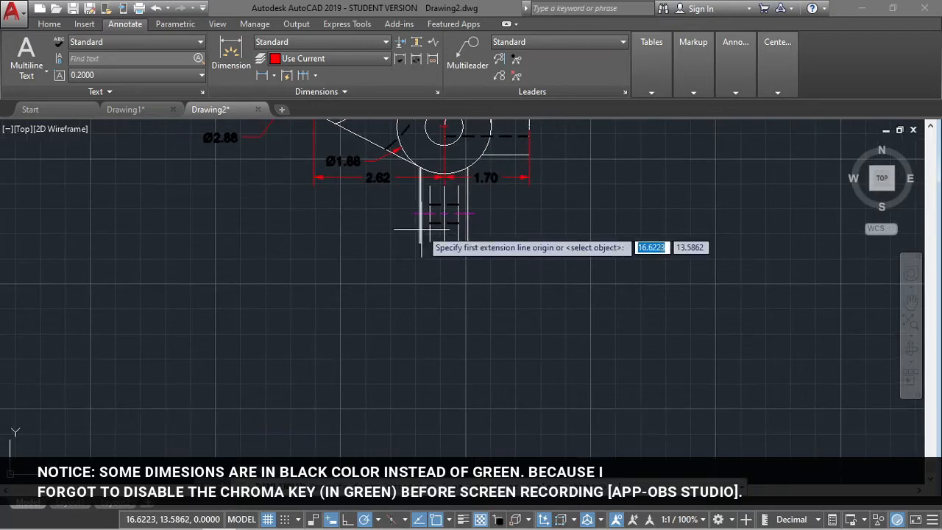
click(427, 242)
click(468, 242)
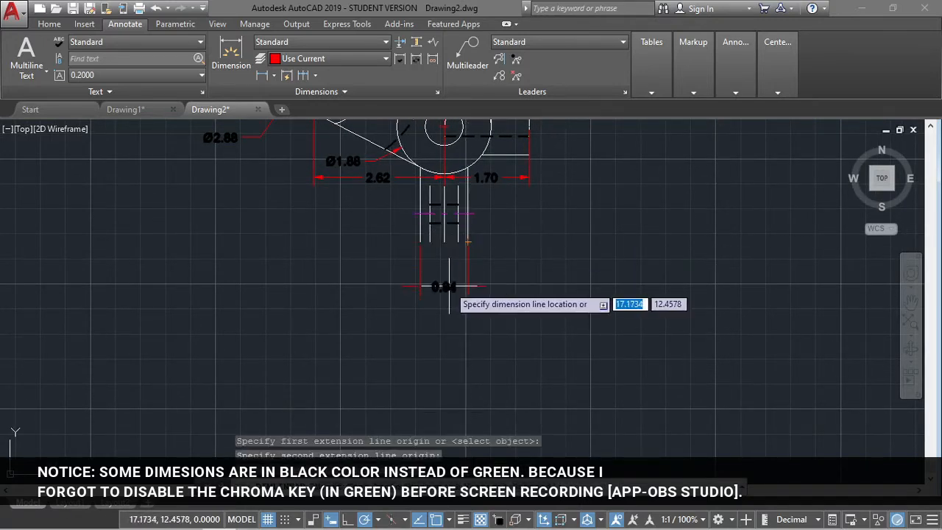
click(449, 288)
key(Return)
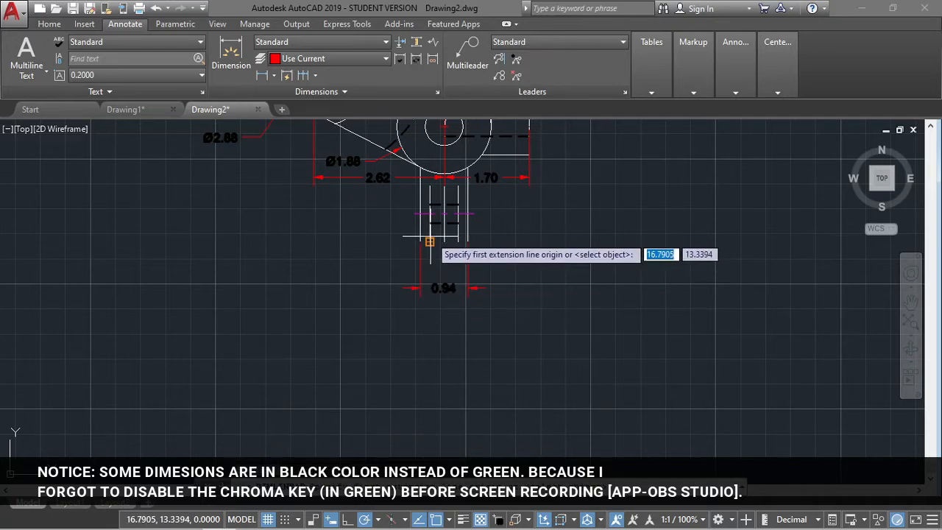
click(431, 237)
click(458, 237)
click(445, 271)
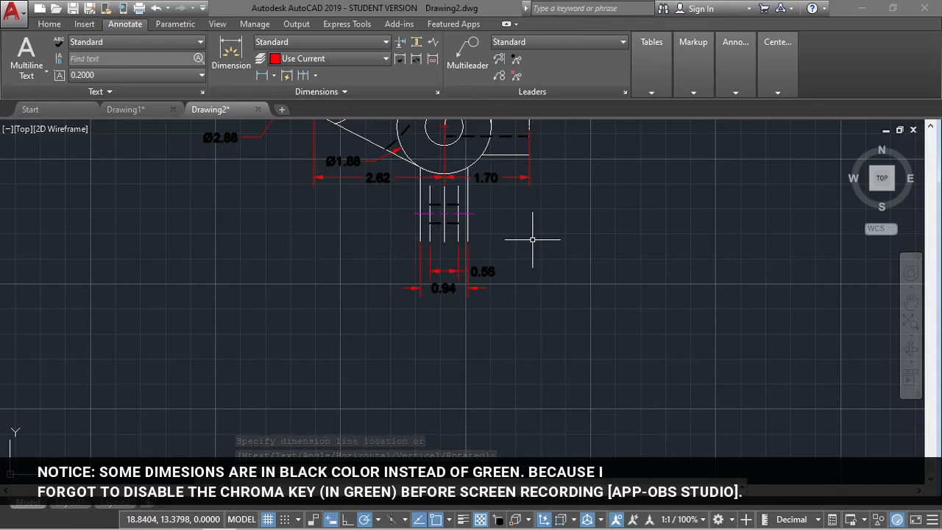
Dimension the horizontal distance from the plate's right hole centre to its right edge, in line with the hole-spacing dimension.
scroll(533, 242, down, 2)
middle_drag(535, 251, 486, 382)
scroll(534, 272, up, 2)
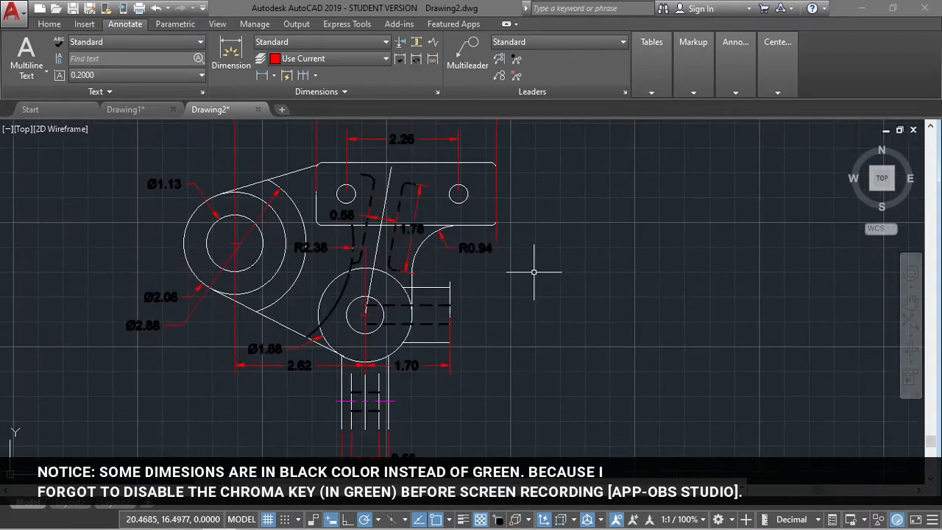
middle_drag(542, 142, 514, 251)
scroll(515, 251, up, 2)
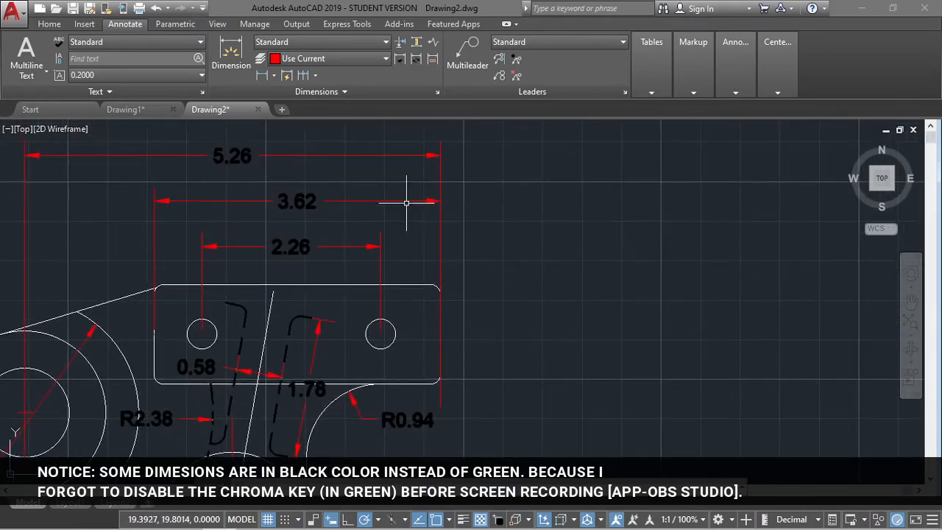
click(231, 51)
click(381, 335)
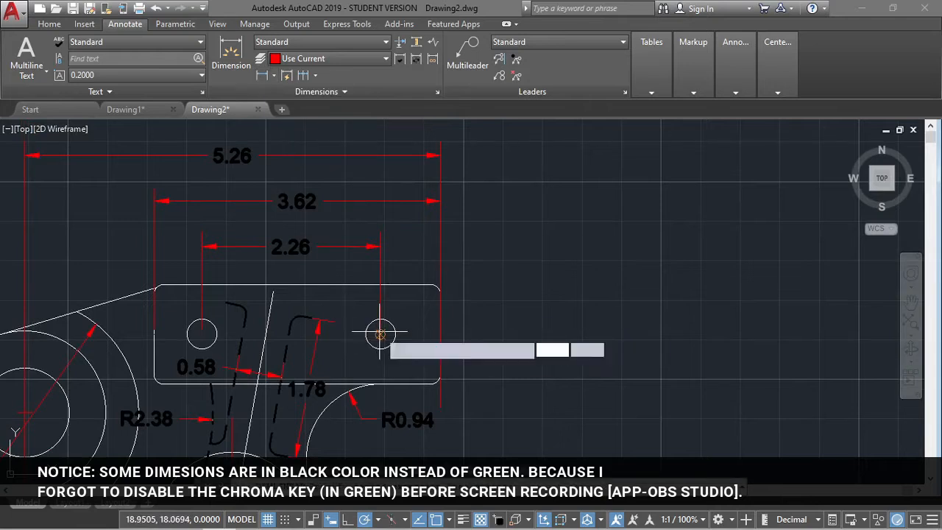
click(440, 334)
click(440, 248)
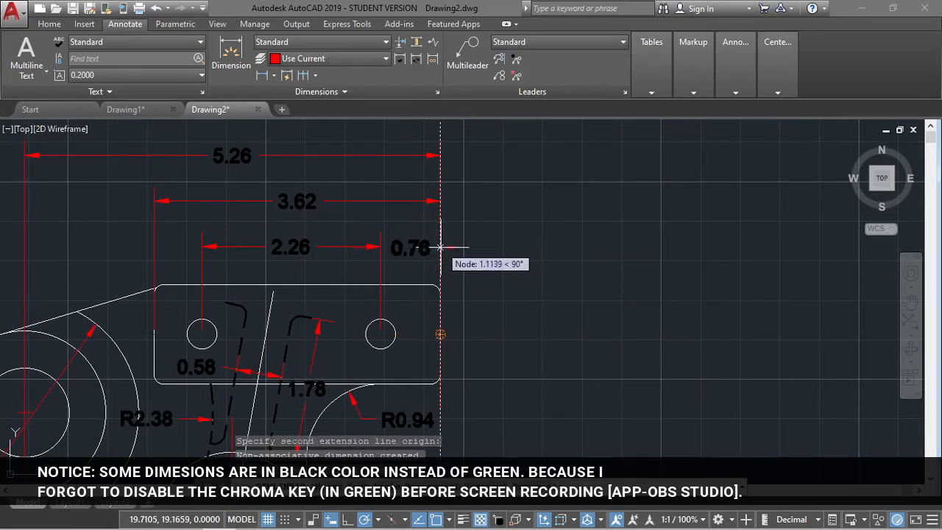
click(440, 248)
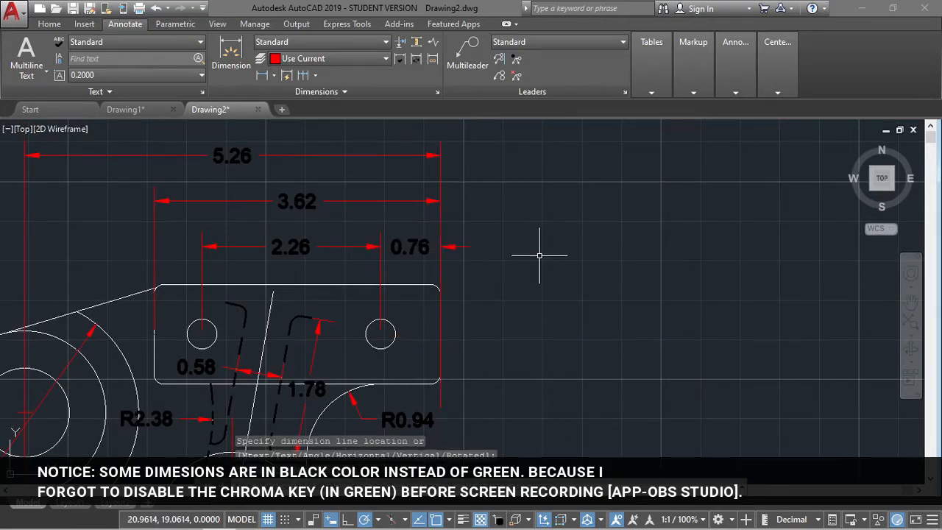
Add an aligned dimension for the rectangular plate's height, placed beside its right edge.
click(273, 75)
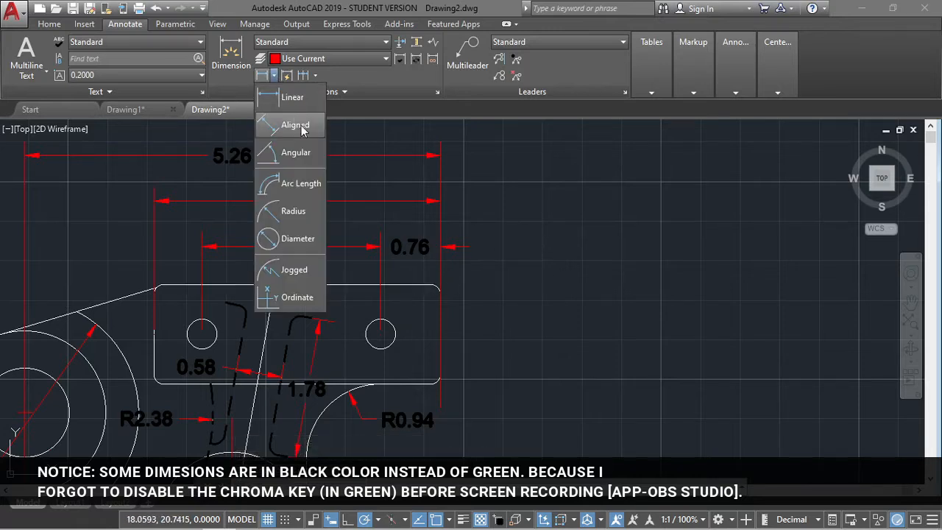
click(301, 125)
click(434, 286)
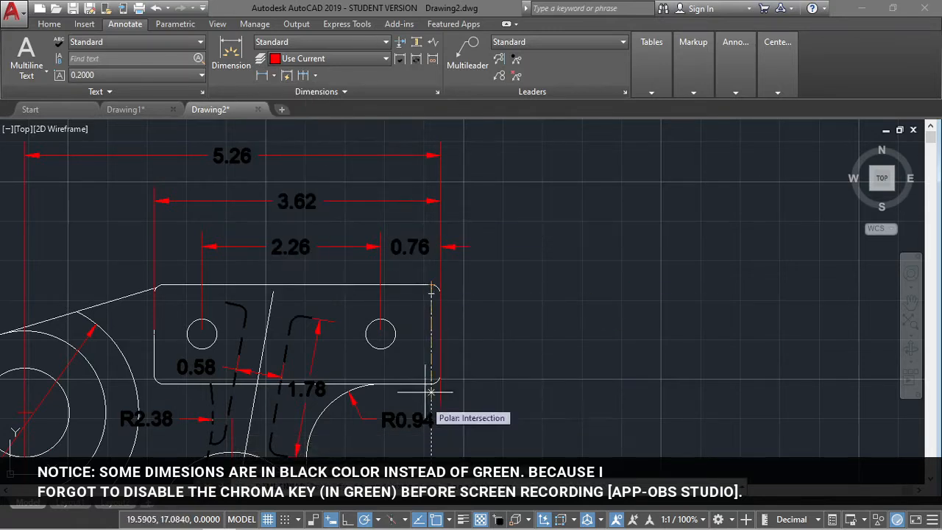
click(431, 382)
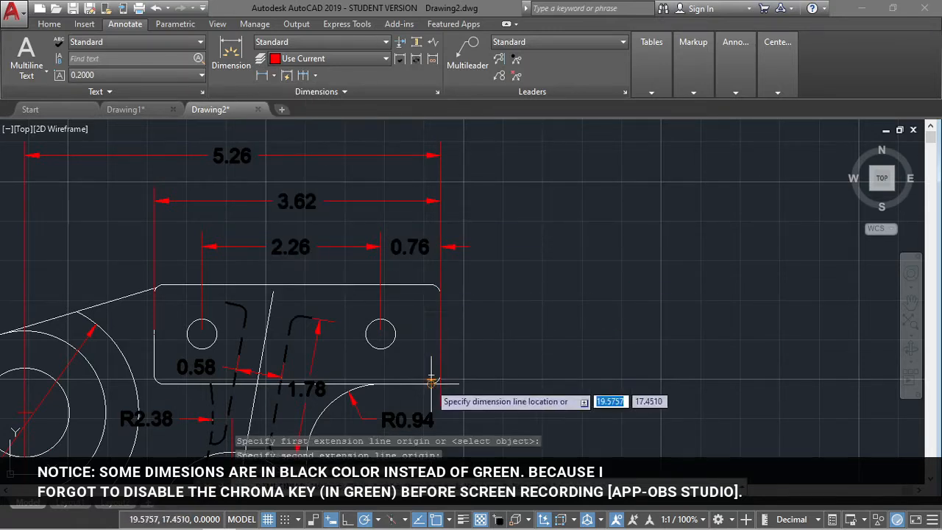
click(476, 381)
Save the drawing in the Documents folder as Act4, in the AutoCAD 2018 Drawing format.
scroll(601, 324, down, 2)
middle_drag(607, 306, 669, 235)
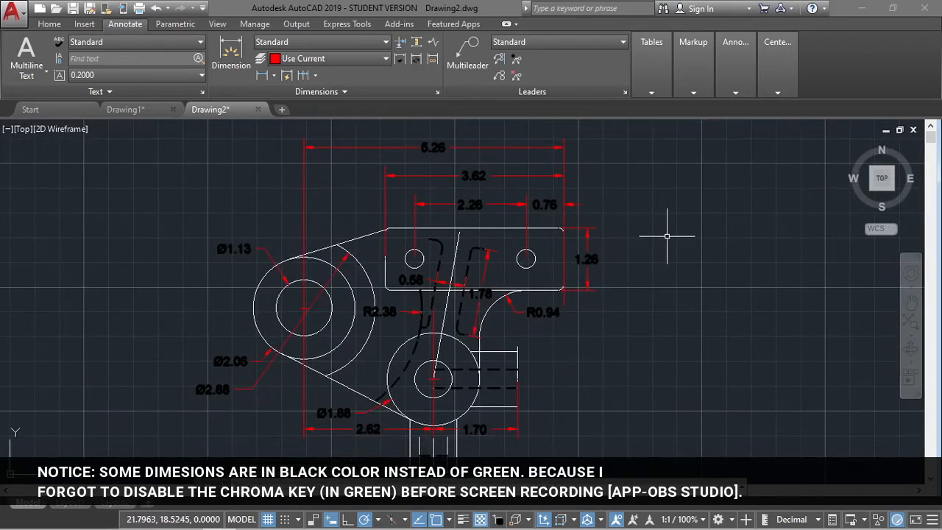
scroll(626, 243, down, 3)
scroll(561, 267, up, 3)
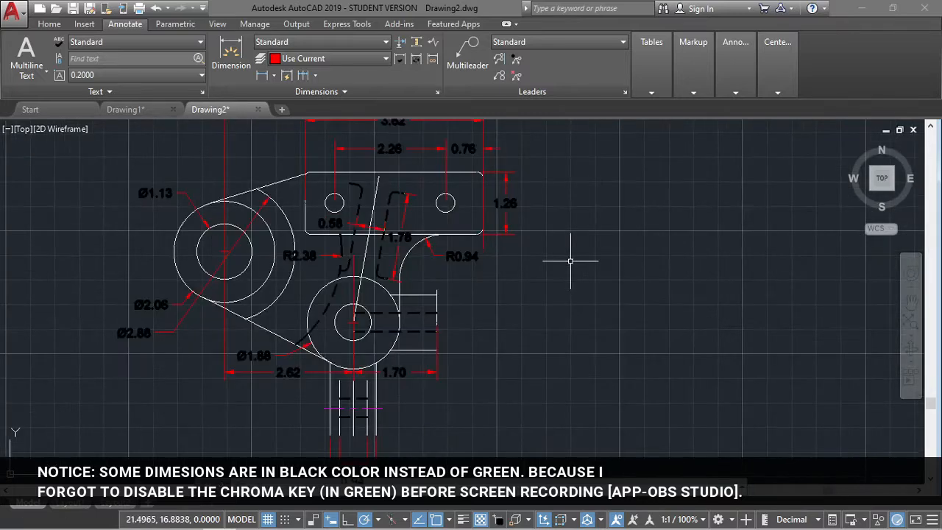
key(ctrl+s)
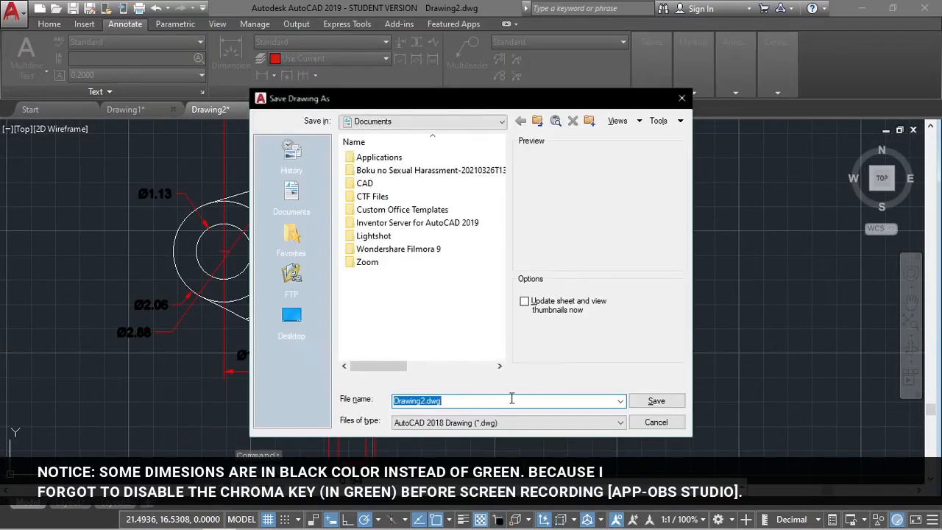
text(Act4)
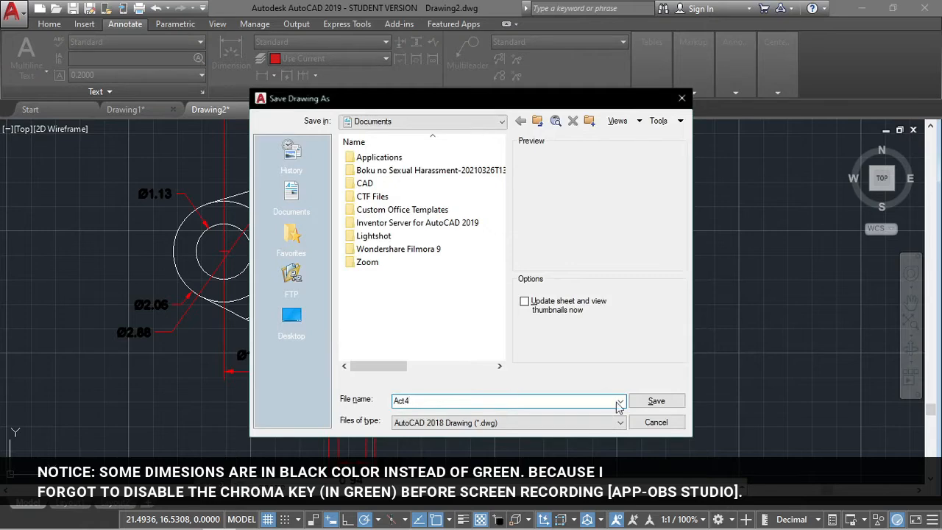
click(642, 400)
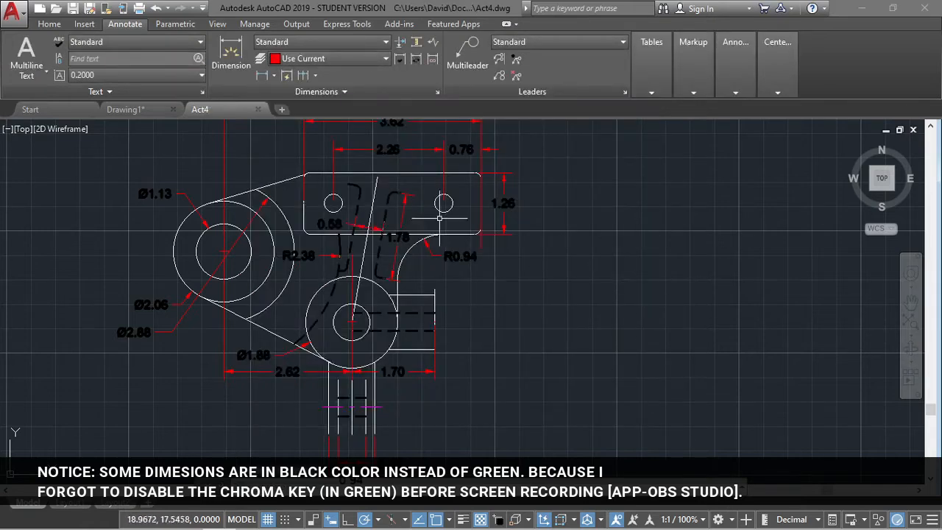
Try to turn off the Dimensions layer.
click(385, 44)
click(365, 45)
click(337, 40)
click(340, 40)
click(50, 25)
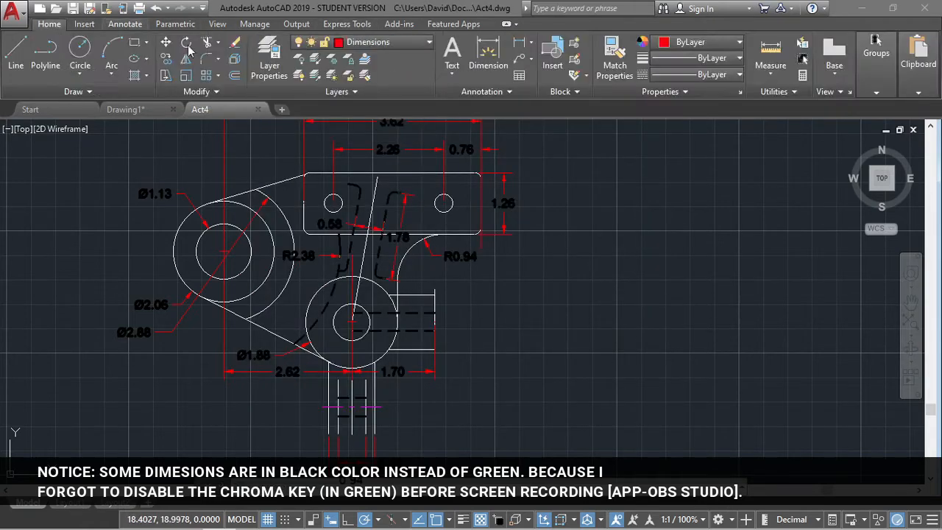
click(386, 42)
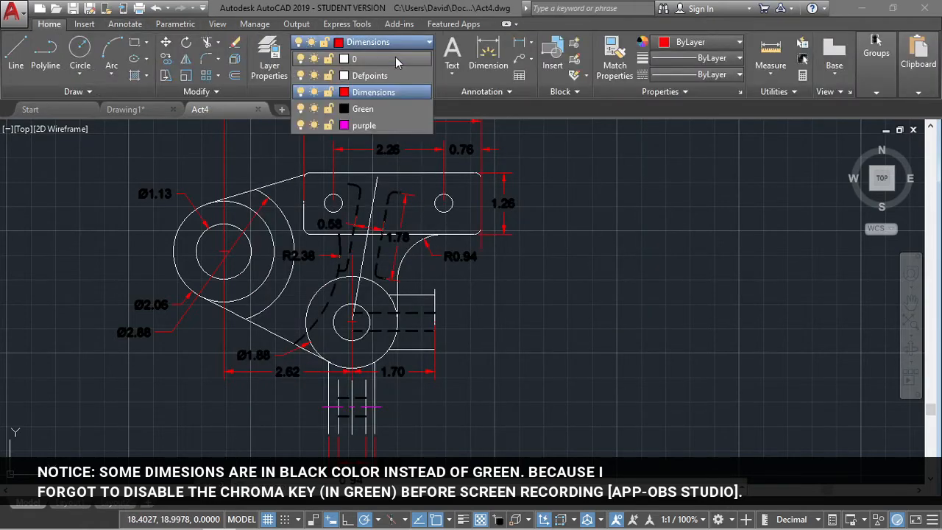
click(299, 93)
click(641, 179)
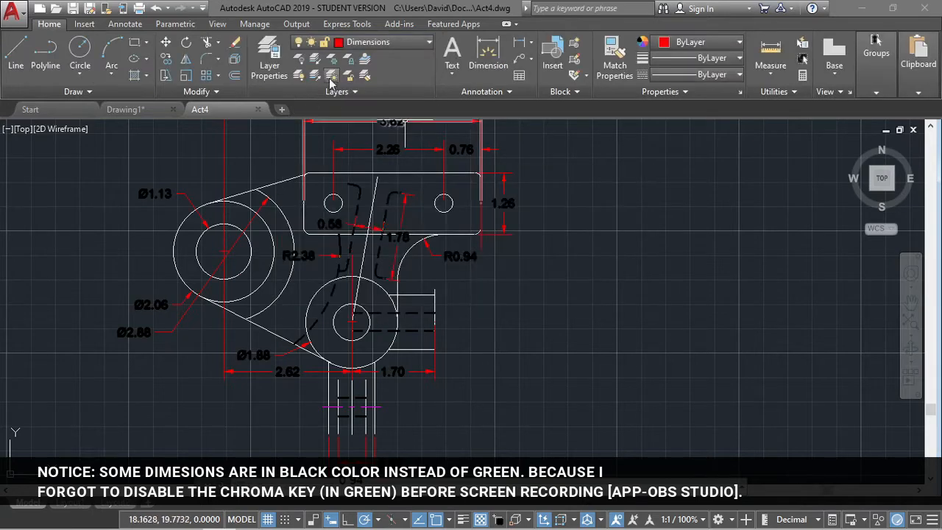
click(368, 42)
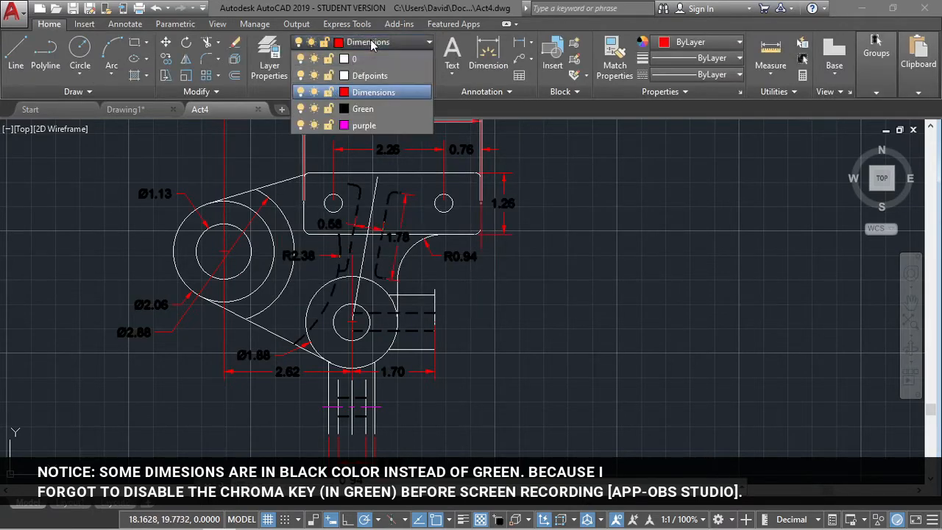
click(372, 42)
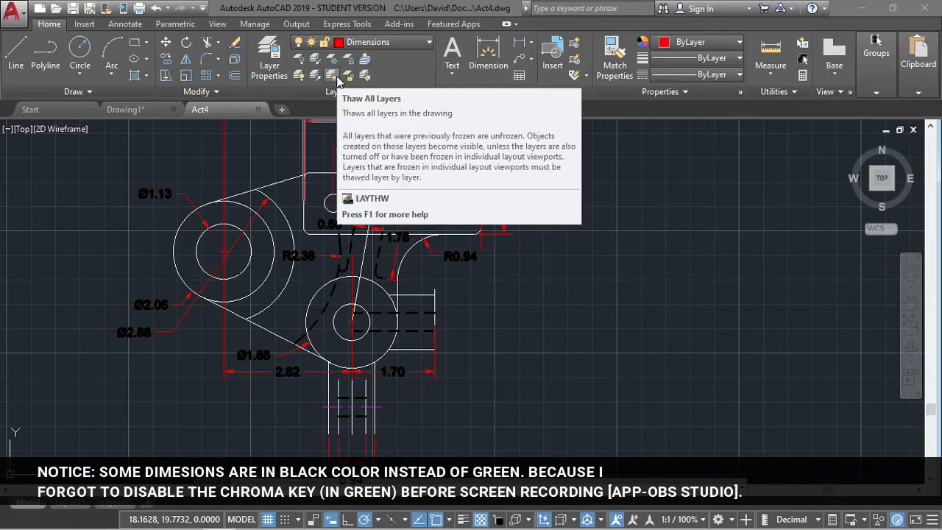
Turn off the Dimensions, Green and purple layers, leaving only the white object lines of the front view.
middle_drag(625, 283, 548, 275)
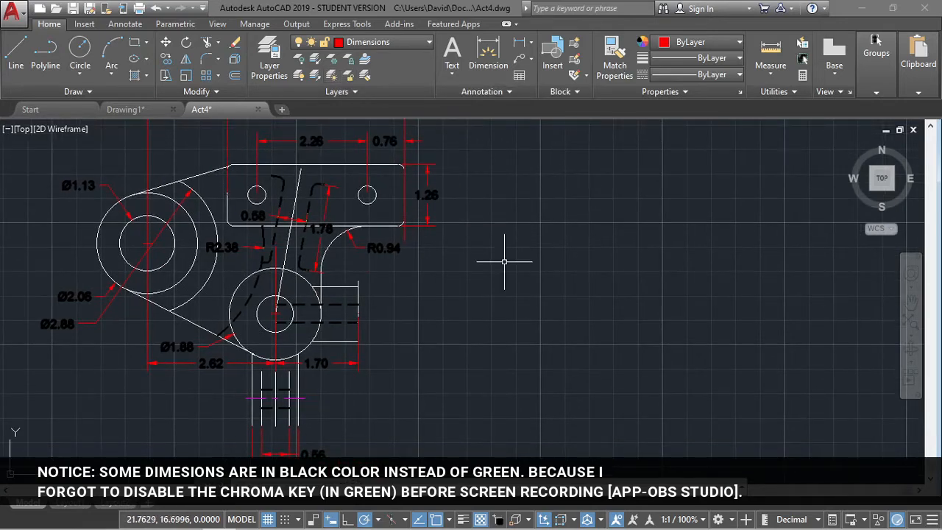
scroll(504, 261, up, 1)
scroll(500, 260, down, 1)
click(415, 45)
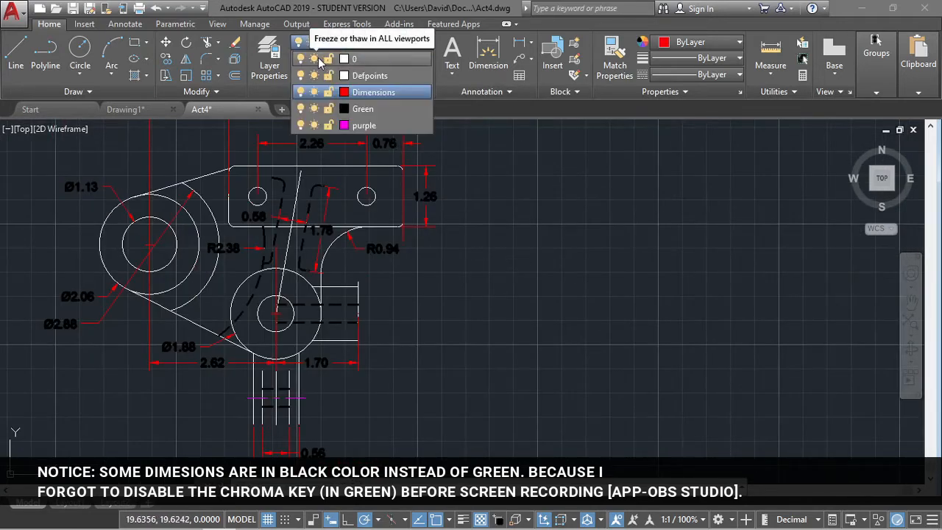
click(300, 92)
click(326, 246)
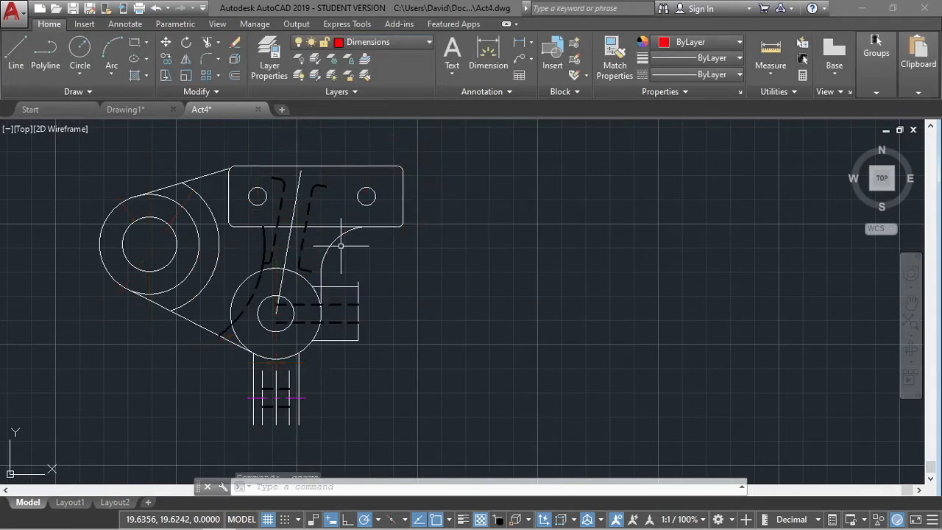
click(368, 41)
click(300, 125)
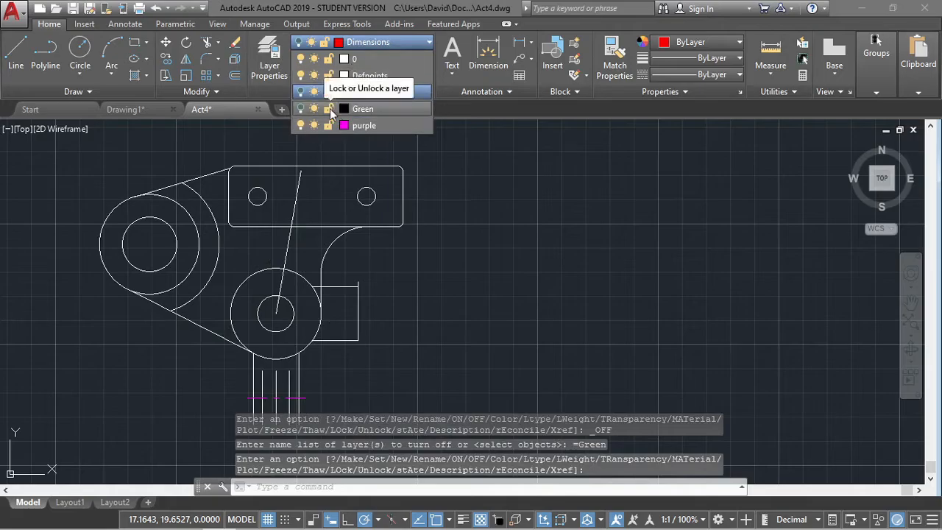
Make layer 0 current and draw a 9.56-unit horizontal line to the right from the side boss's upper end corner.
scroll(463, 237, down, 4)
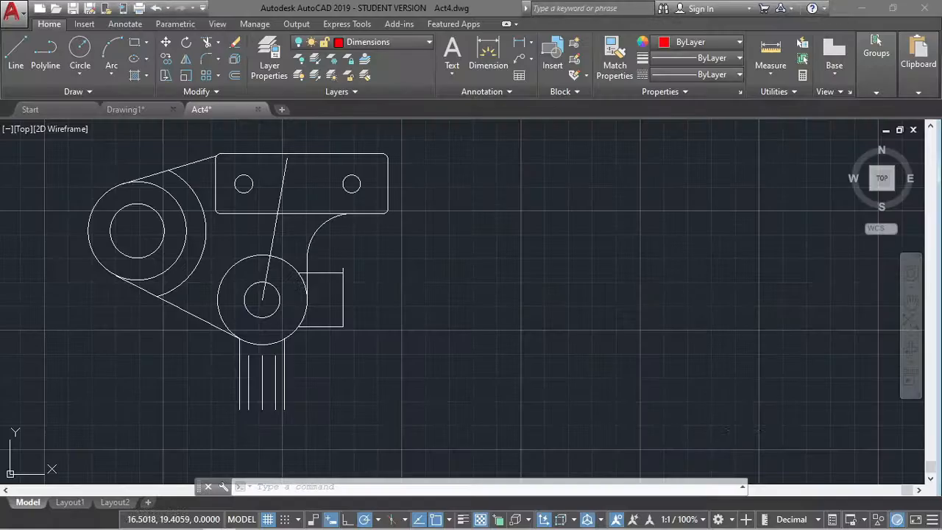
mouse_move(536, 245)
middle_down()
mouse_move(490, 280)
mouse_move(467, 265)
middle_up()
click(405, 42)
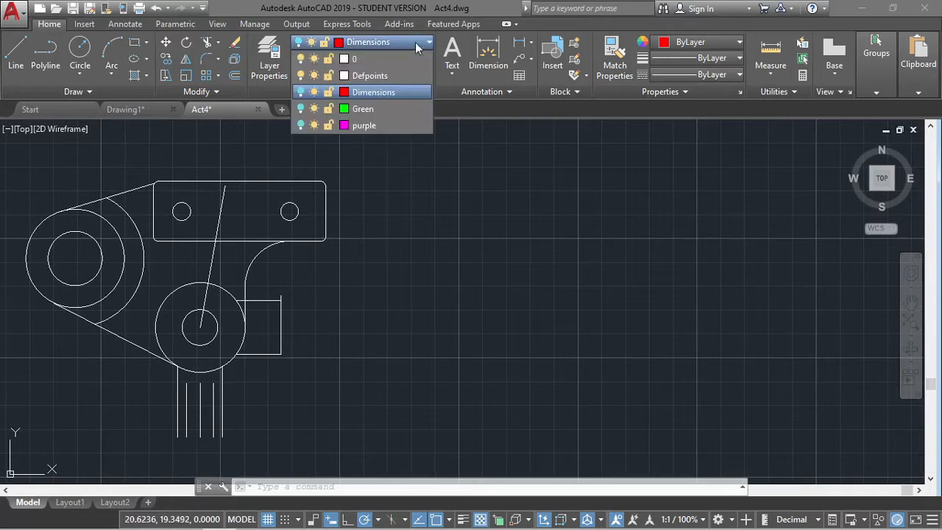
click(383, 58)
text(l)
key(Return)
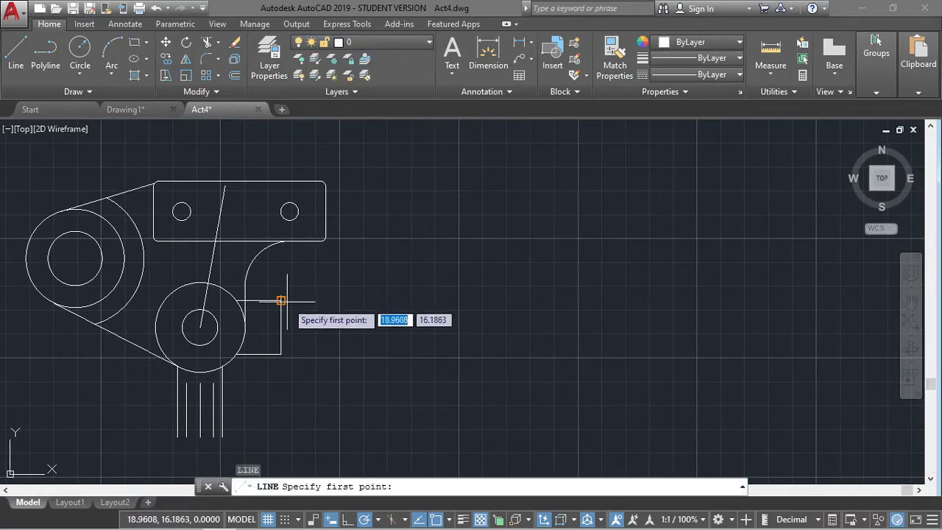
click(281, 300)
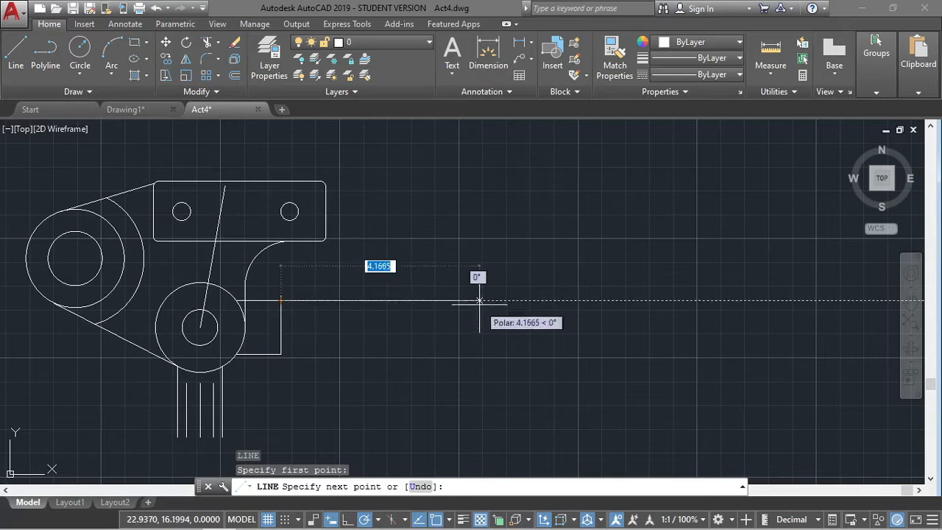
text(9.56)
key(Return)
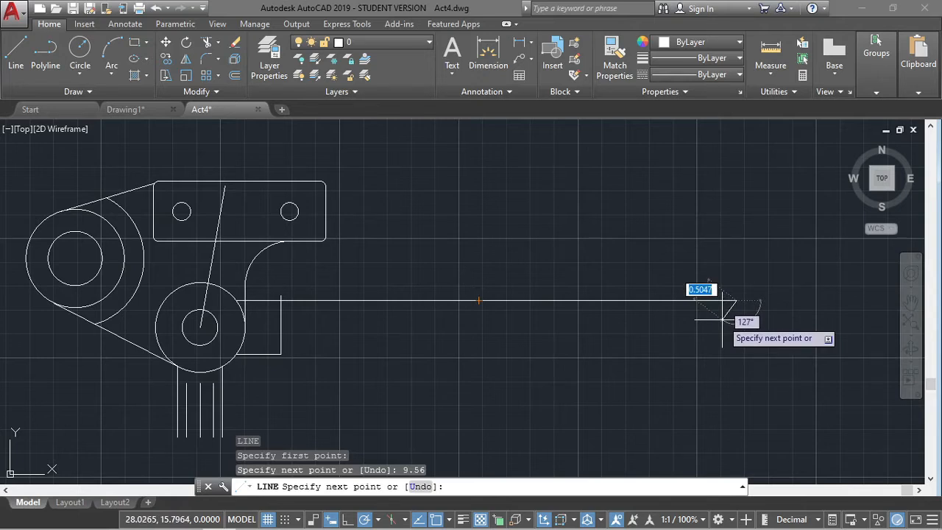
Continue the line 1.41 units down from the 9.56-unit line's right end, and 3.9 units horizontally to the left.
text(1.41)
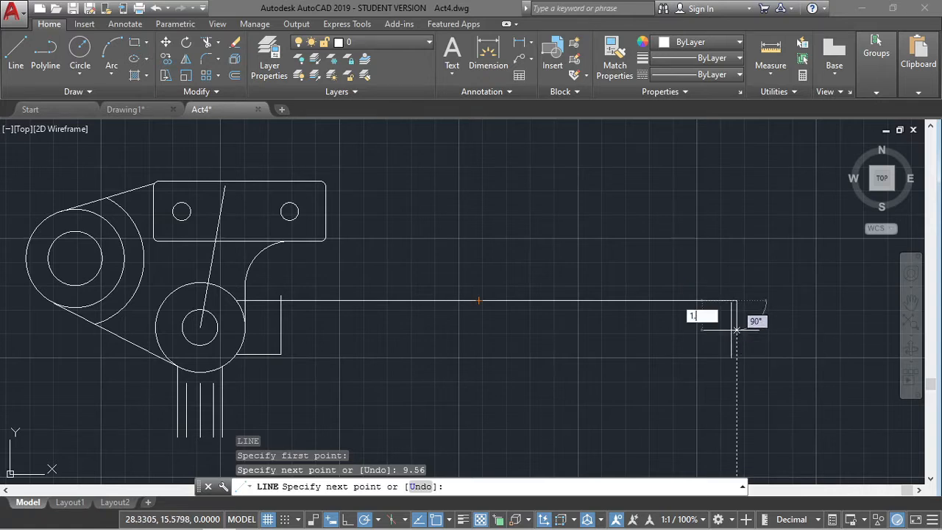
key(Return)
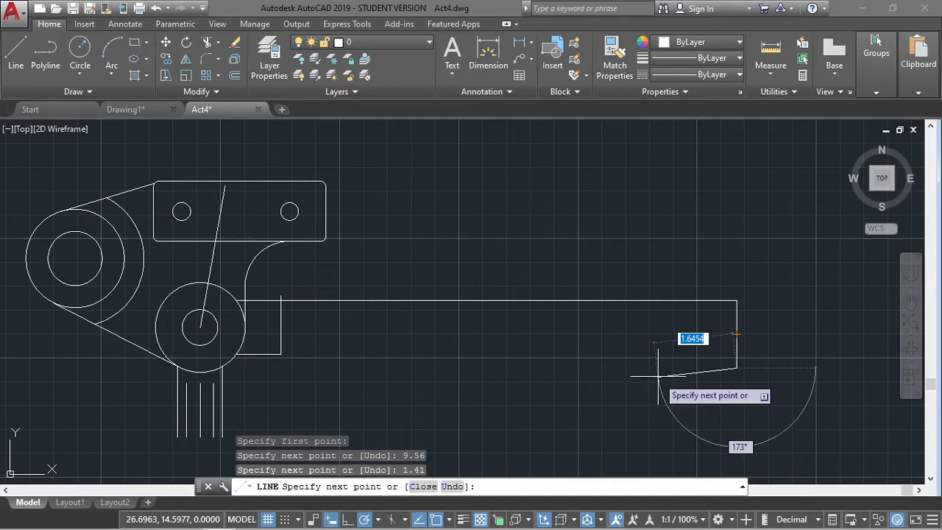
text(3.9)
key(Return)
key(Escape)
Draw a 5.06-unit line to the left from the new outline's upper right corner, along the long horizontal line.
middle_drag(617, 226, 609, 270)
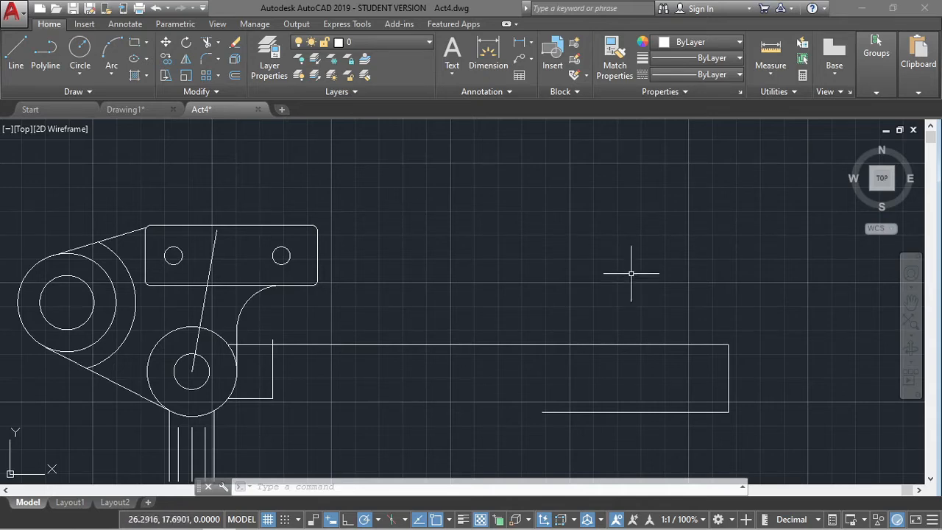
scroll(631, 269, down, 3)
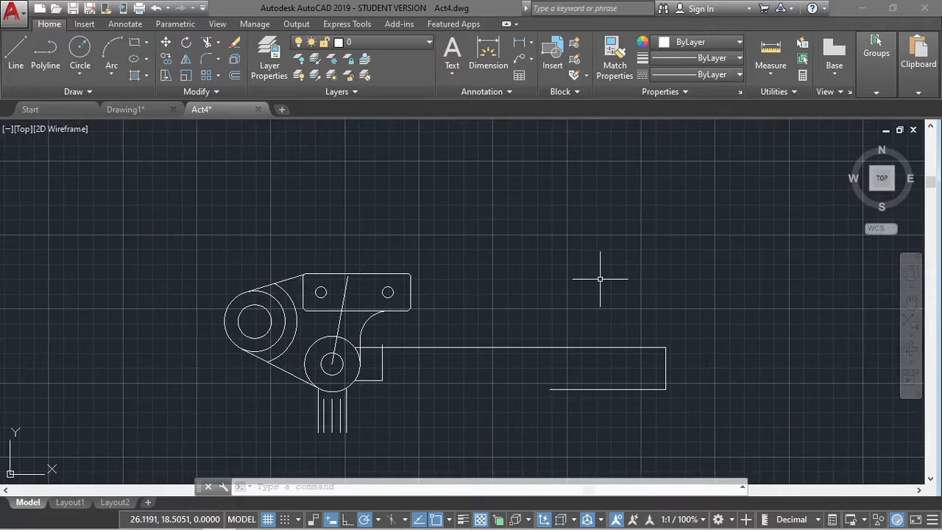
text(l)
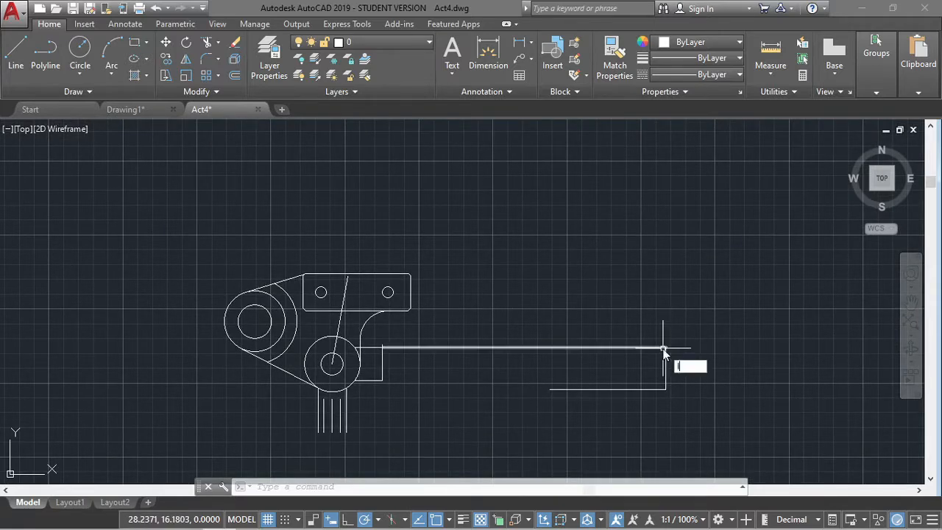
key(Return)
scroll(660, 351, up, 4)
click(660, 352)
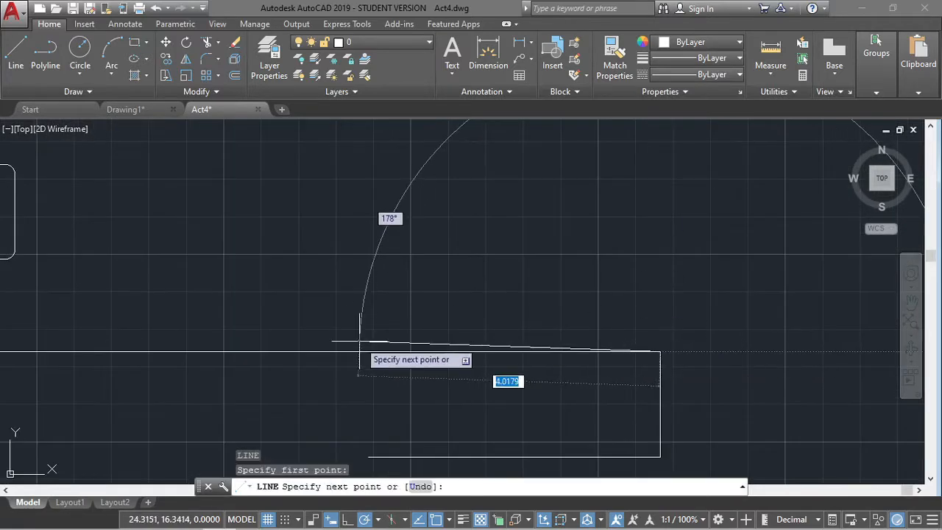
text(5.06)
key(Return)
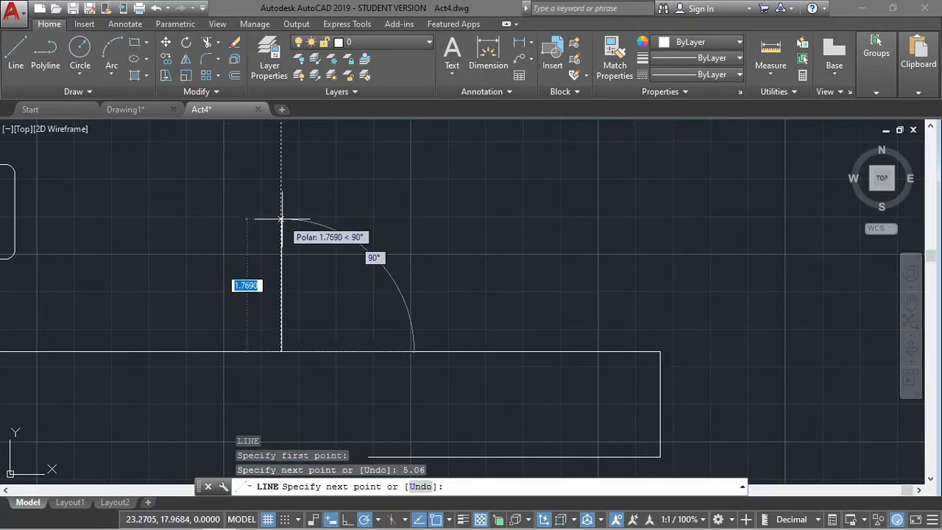
Try a 0.99-unit vertical line up from the 5.06-unit line's left end, and erase it.
mouse_move(267, 176)
middle_down()
mouse_move(295, 213)
mouse_move(288, 249)
middle_up()
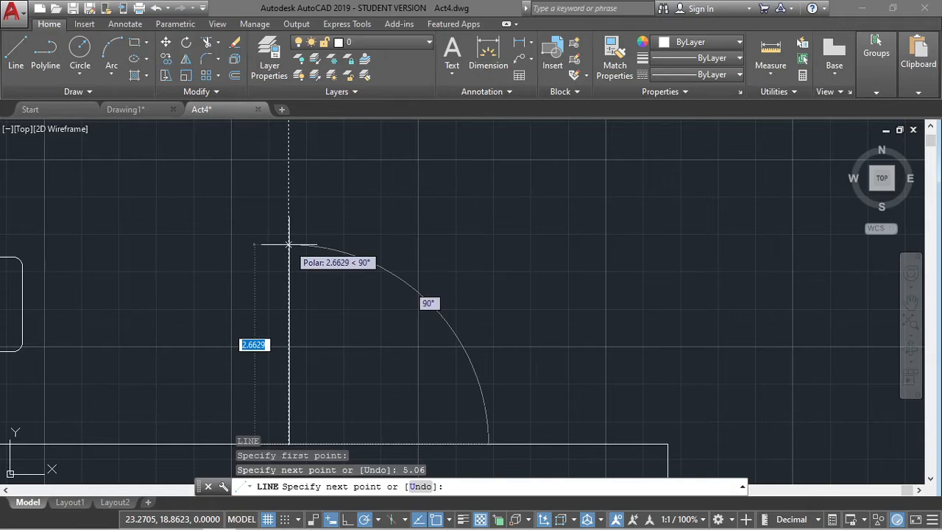
scroll(288, 244, down, 2)
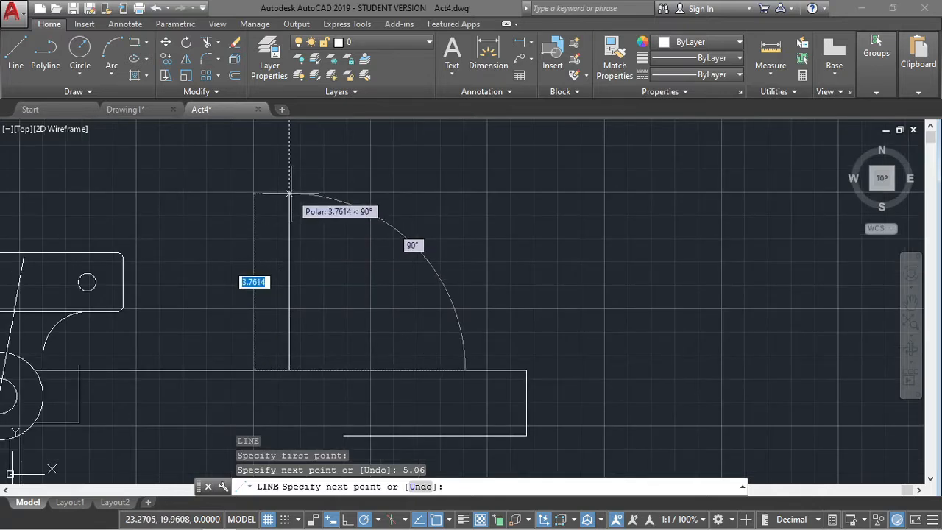
key(alt+Tab)
key(alt+Tab)
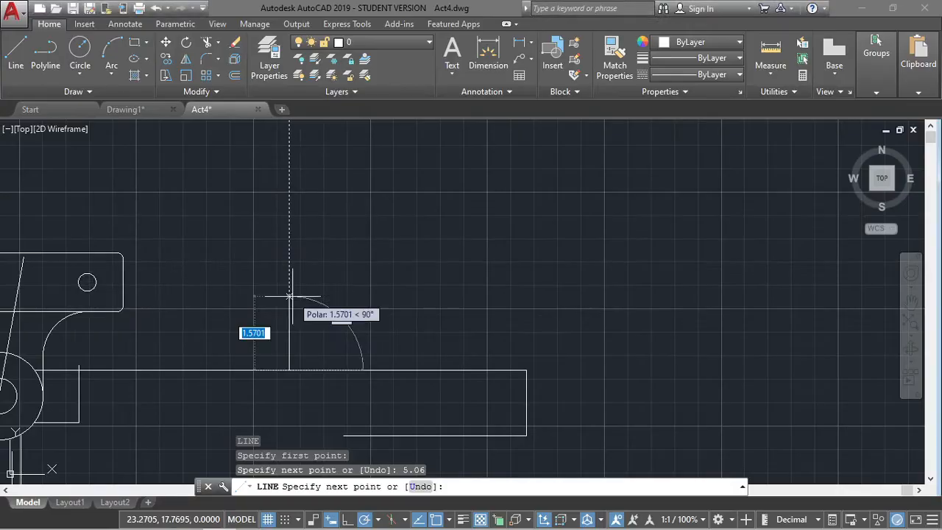
key(alt+Tab)
key(alt+Tab)
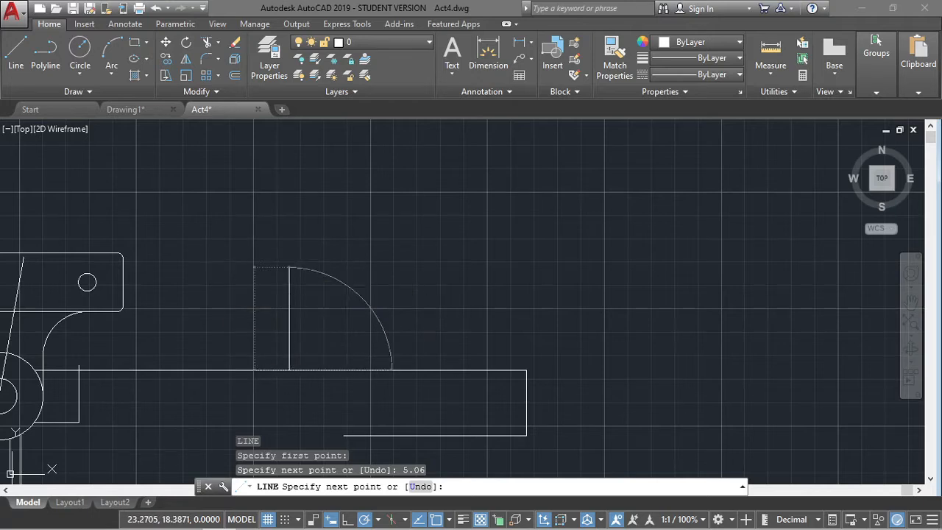
click(289, 267)
scroll(207, 289, up, 2)
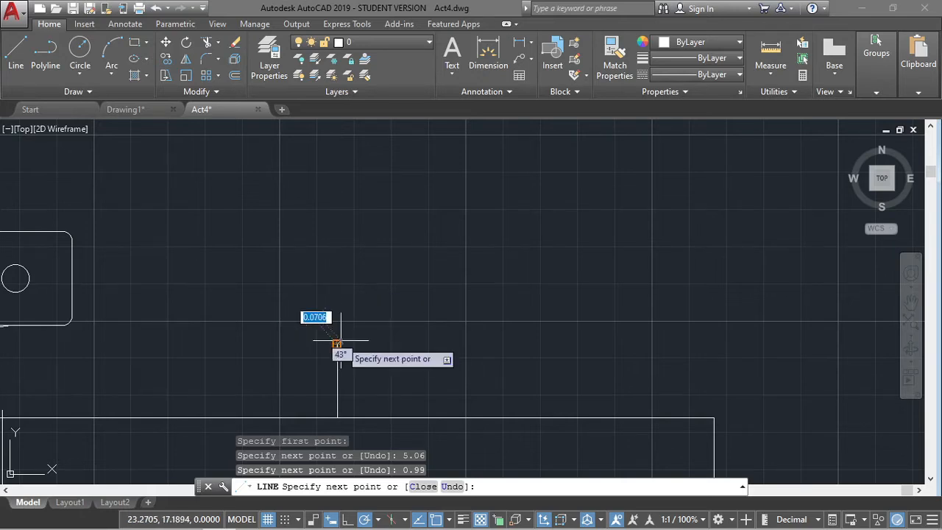
key(Escape)
click(337, 367)
key(Escape)
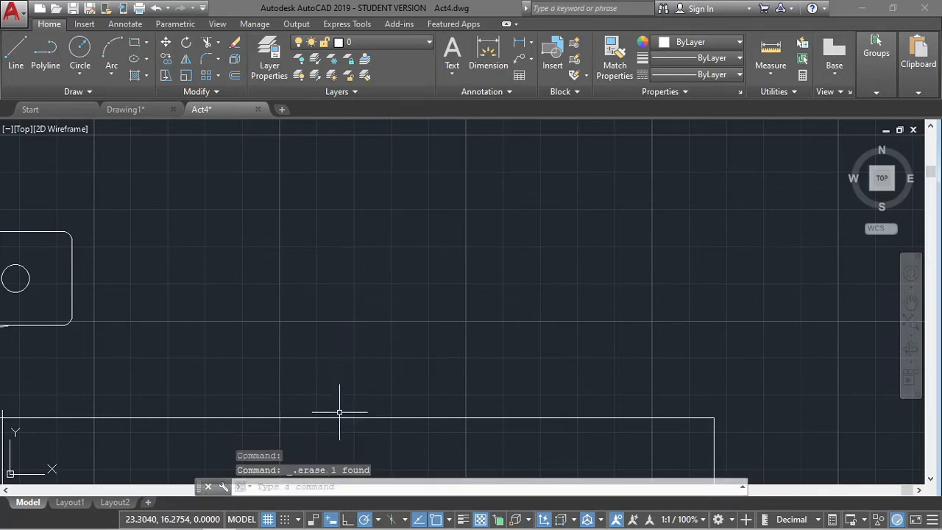
Draw a line from the 5.06-unit line's left end up to the level of the plate's hole centres, continuing horizontally to the right.
text(l)
key(Return)
click(337, 418)
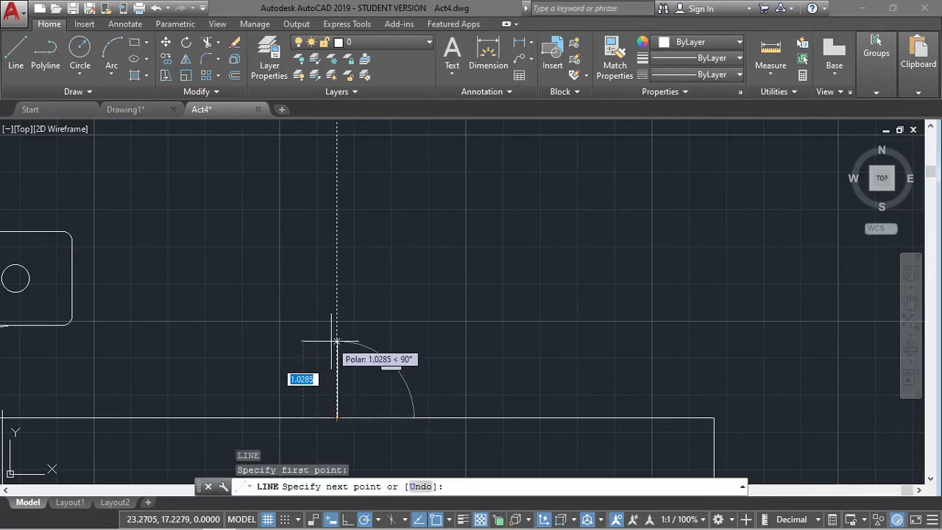
mouse_move(28, 278)
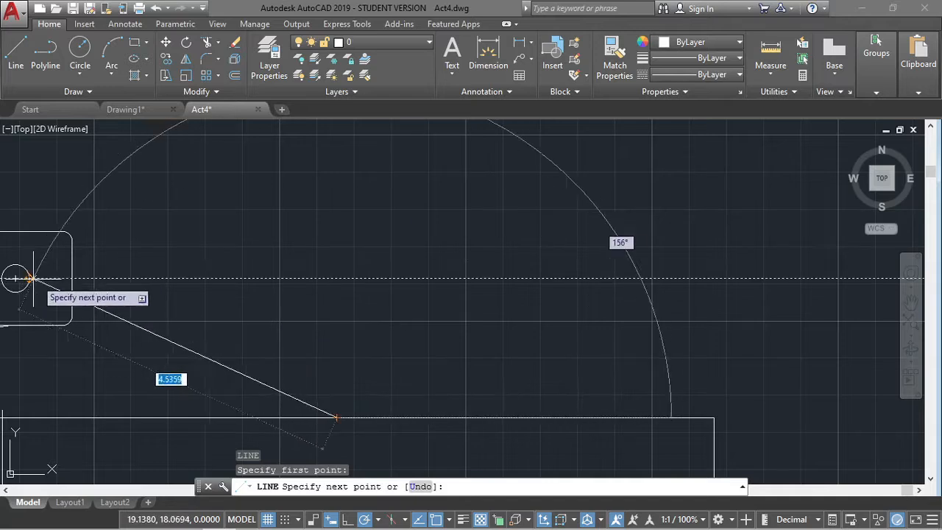
click(337, 279)
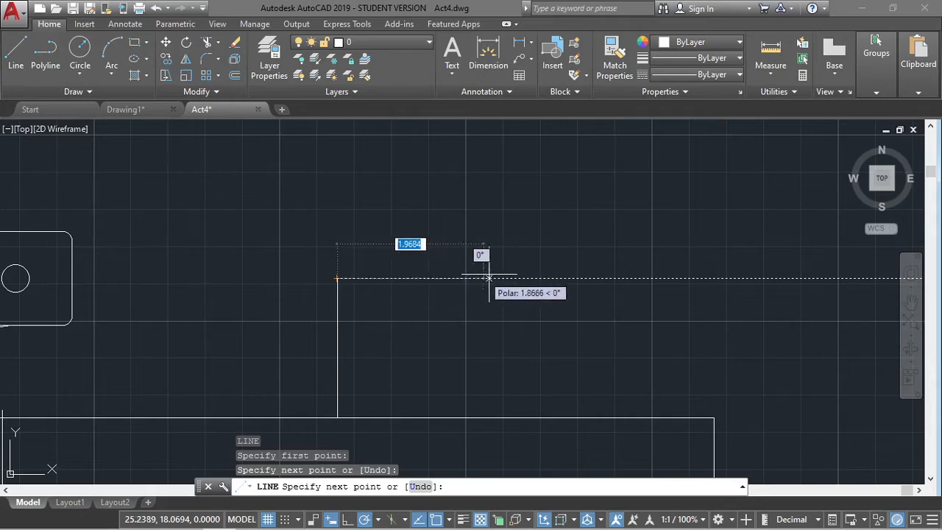
click(559, 278)
key(Escape)
mouse_move(390, 307)
middle_down()
mouse_move(379, 280)
mouse_move(398, 293)
middle_up()
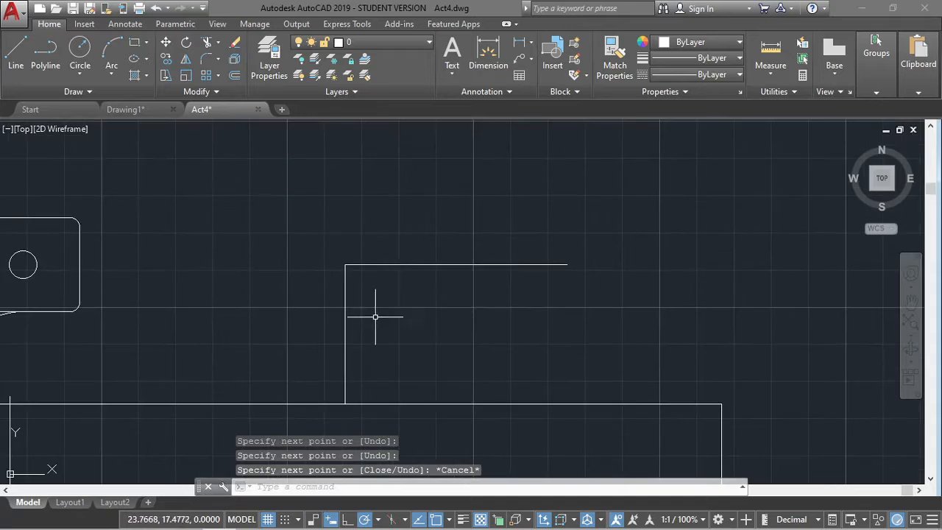
Offset the new vertical line 0.56 units to the right.
click(346, 306)
text(off)
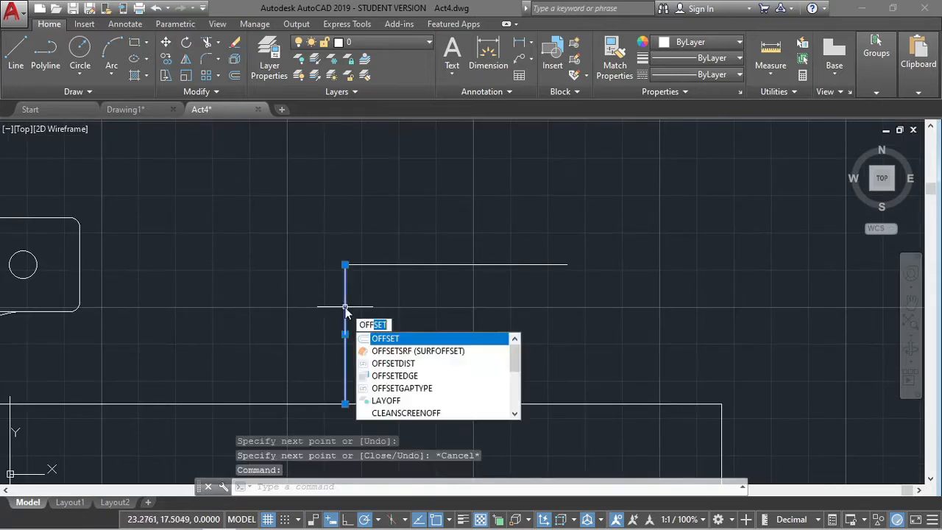
key(Return)
key(Return)
text(0.56)
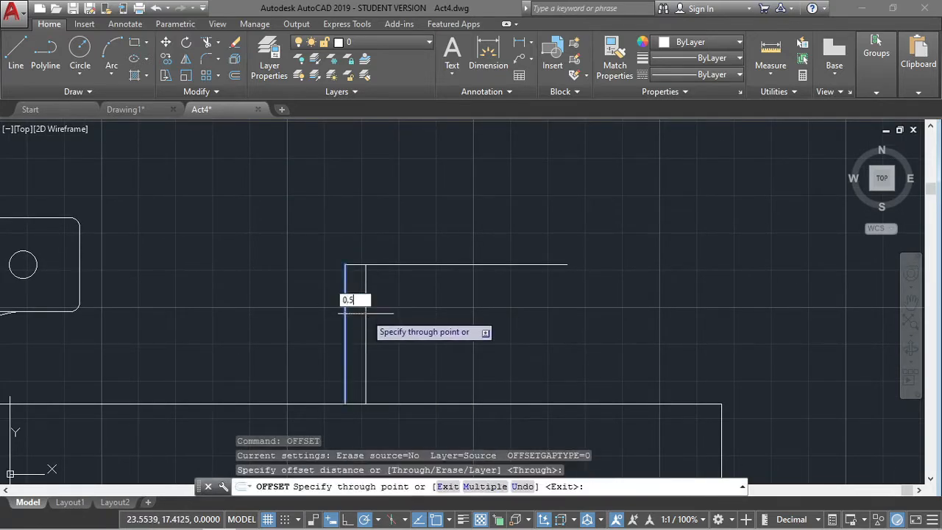
key(Return)
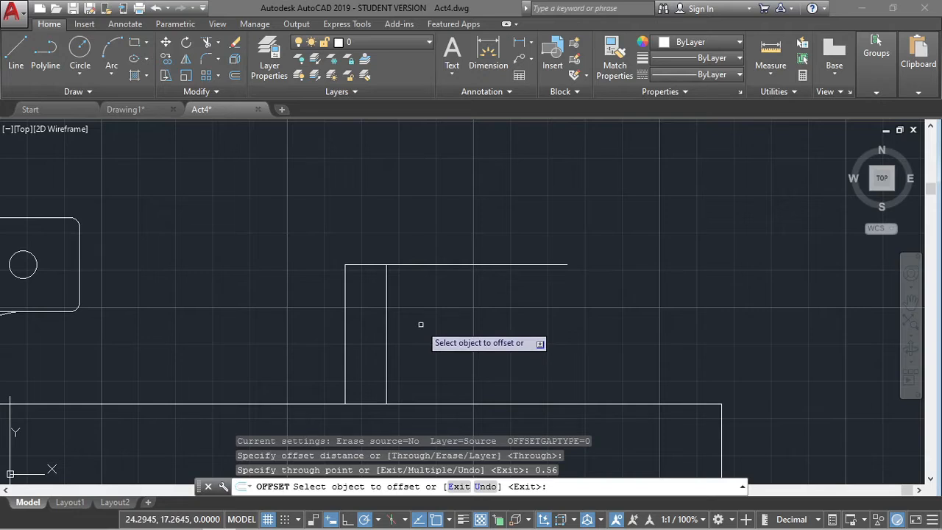
Offset the second vertical line 0.94 units to the right, and the resulting line a further 0.62 units.
click(386, 308)
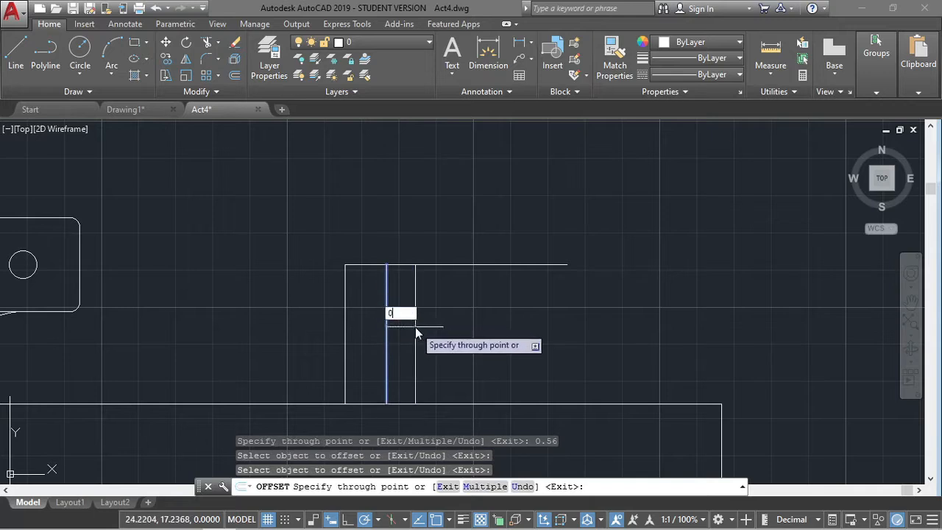
text(0.94)
key(Return)
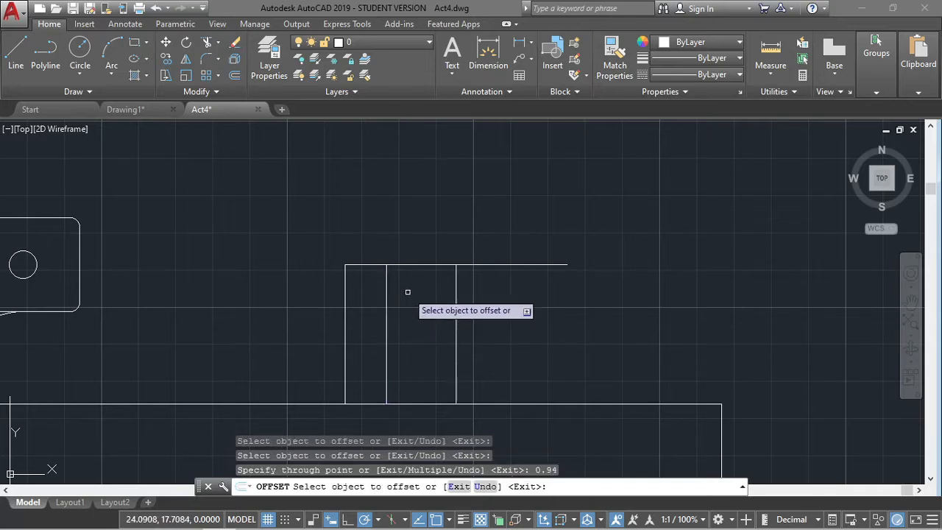
click(456, 320)
text(.62)
key(Return)
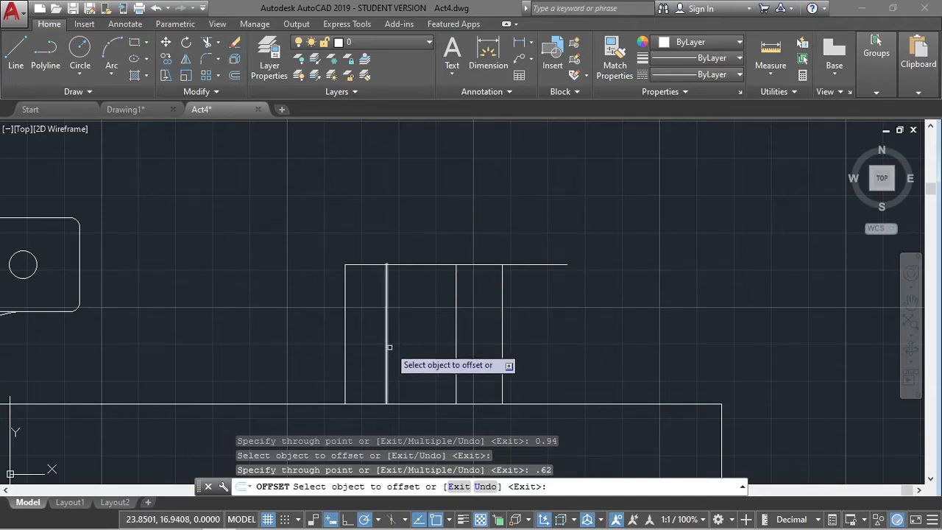
key(Escape)
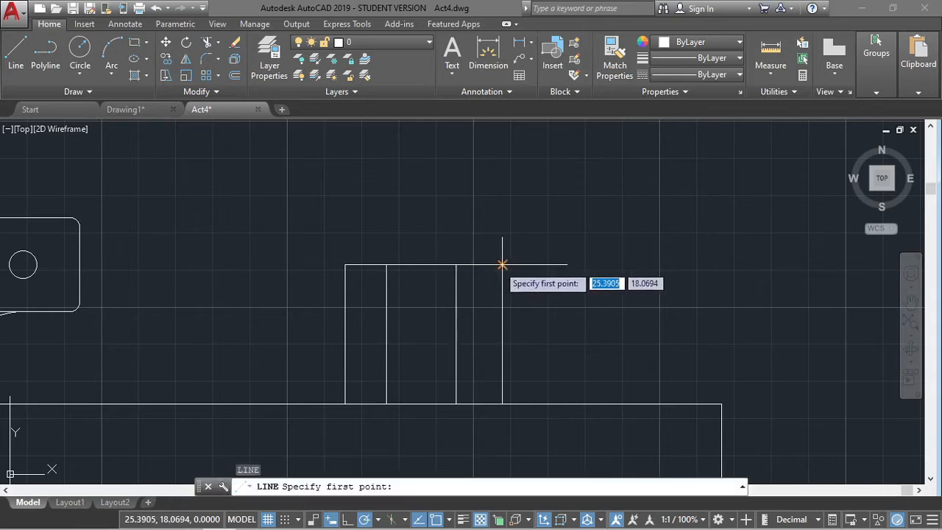
Draw a step from the third vertical line's upper end, 0.315 units up and 0.62 units to the right.
text(l)
key(Return)
click(456, 264)
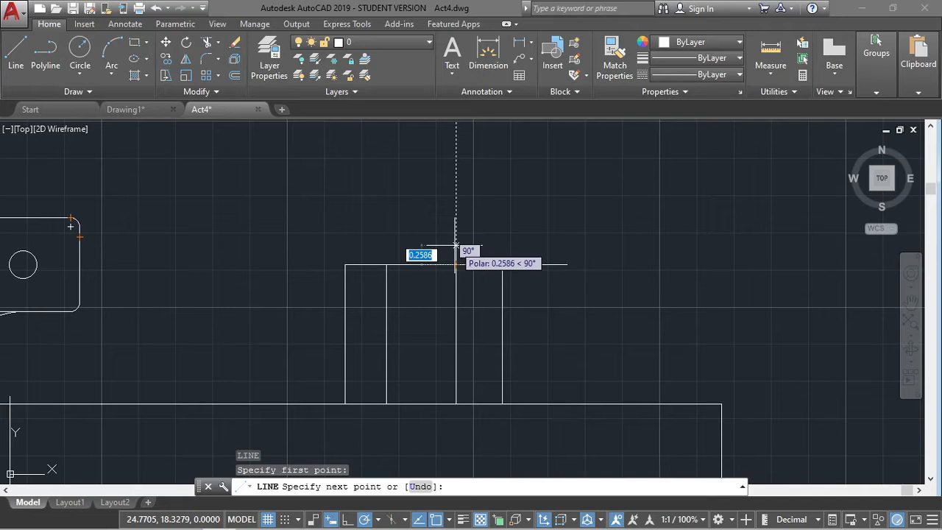
text(0.315)
key(Return)
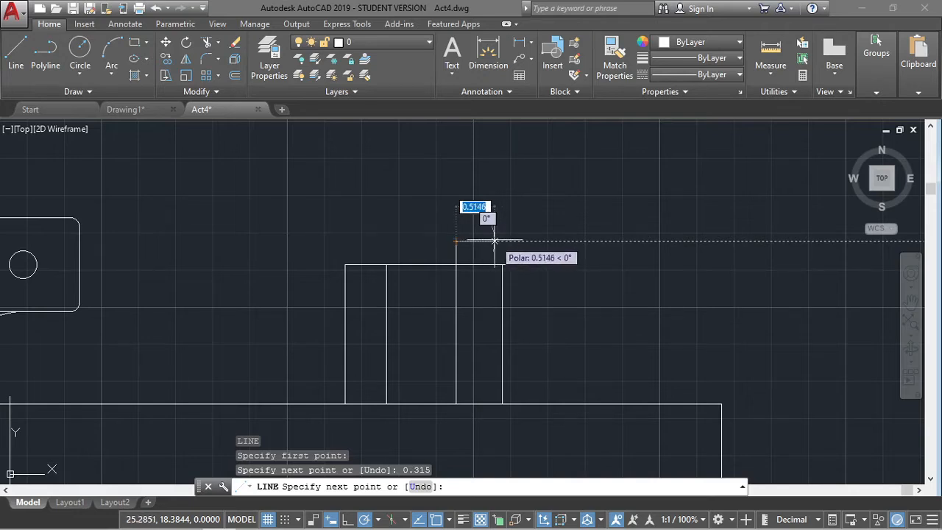
text(0.62)
key(Return)
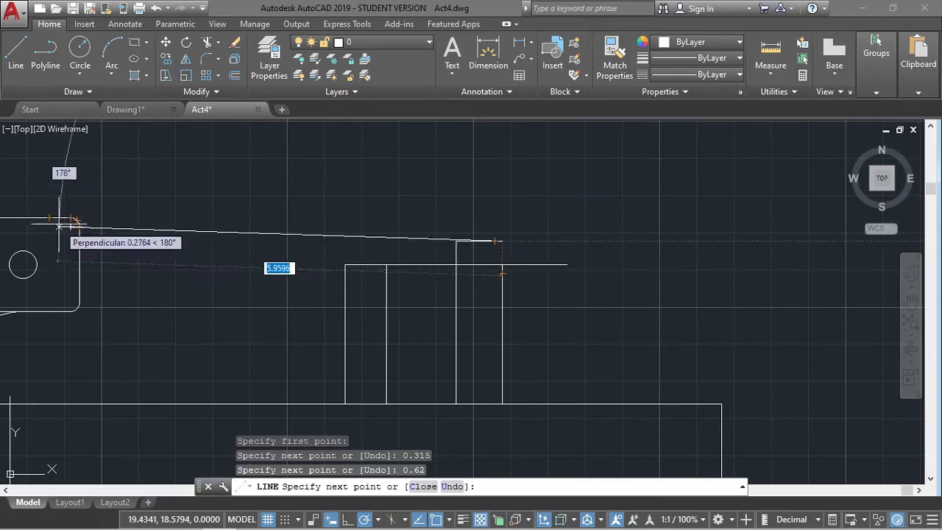
Continue the step up to the plate's top edge level, 0.70 units right, and straight down to the long horizontal line.
click(502, 218)
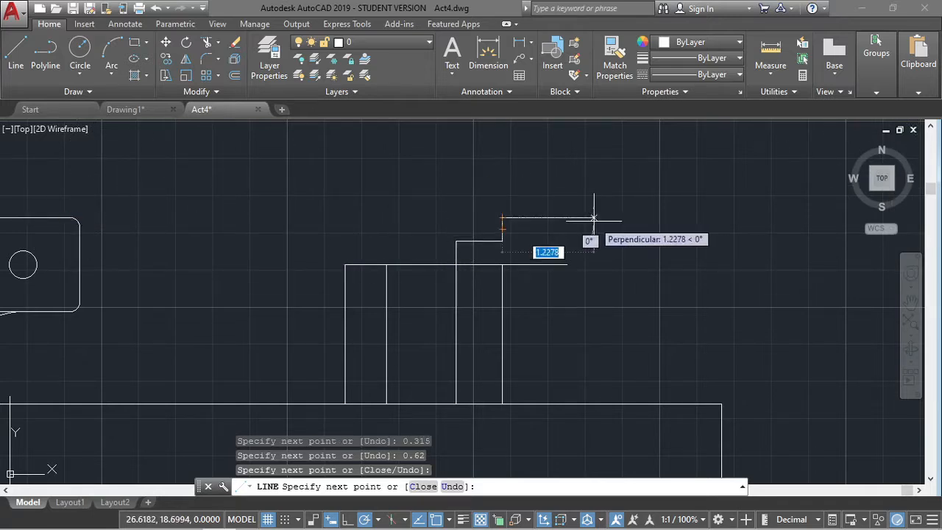
text(0.70)
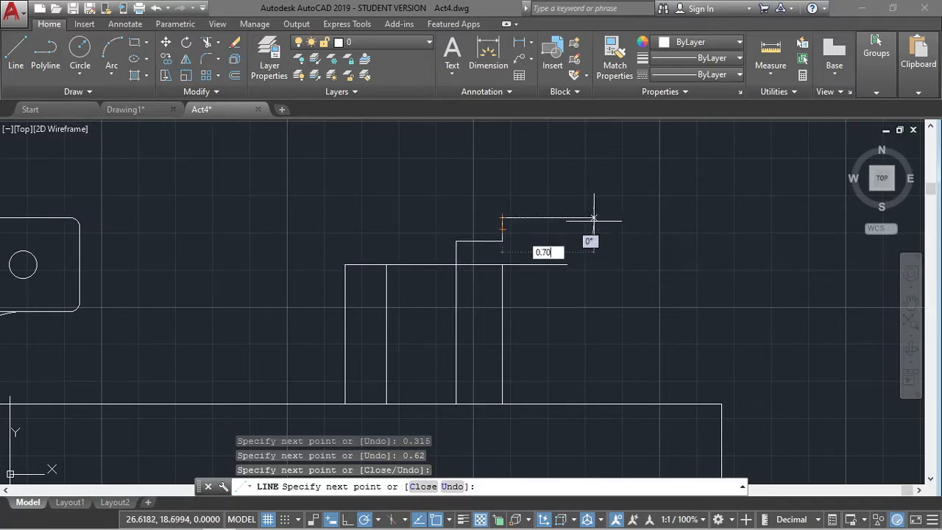
key(Return)
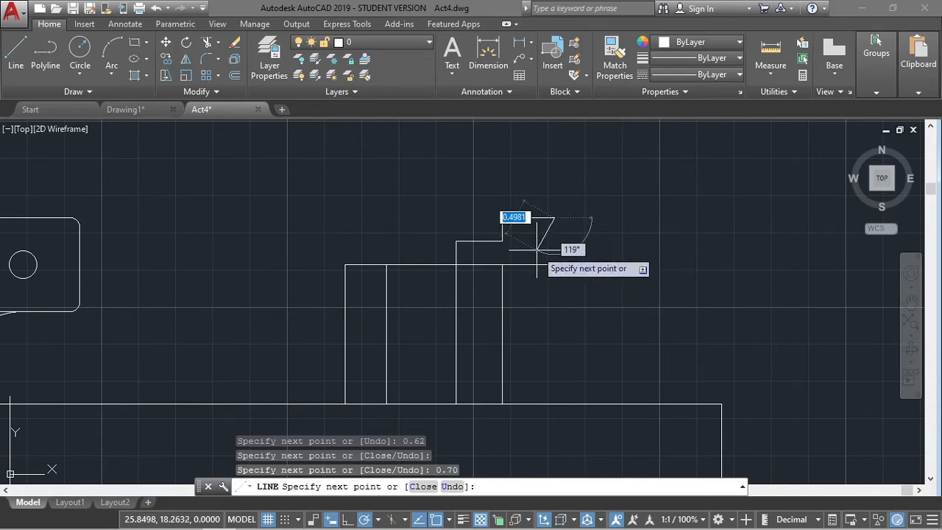
click(554, 403)
key(Escape)
Trim the part of the upper horizontal line that overhangs the rightmost vertical edge of the stepped profile.
text(tr)
key(Return)
key(Return)
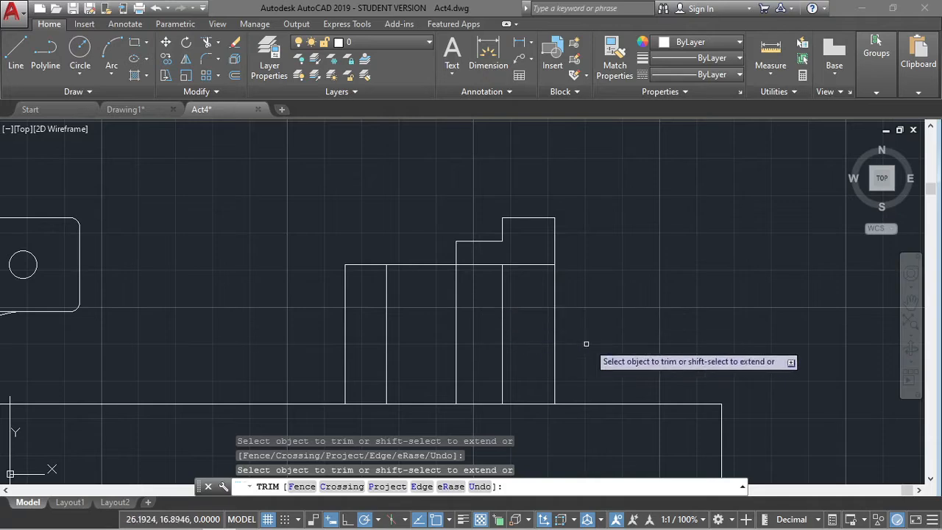
scroll(614, 336, down, 2)
middle_drag(614, 336, 625, 294)
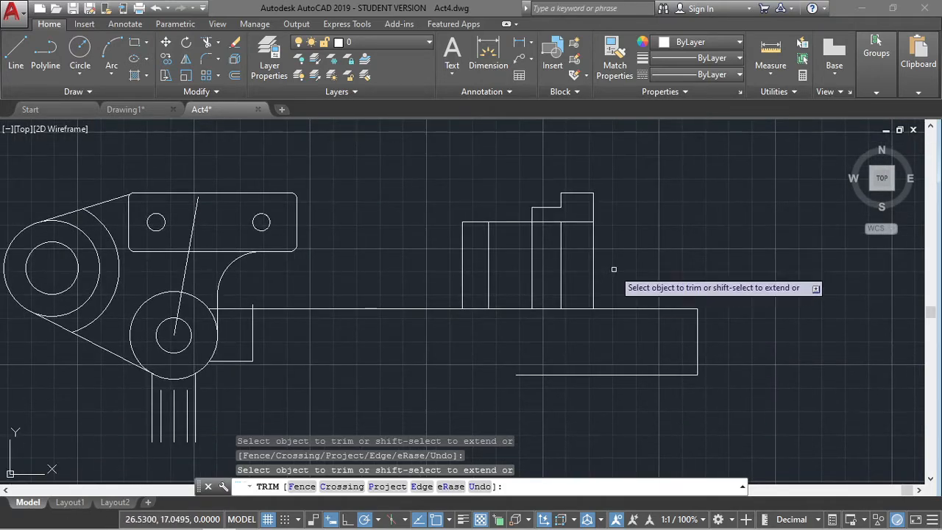
key(Escape)
Draw a horizontal line from the second vertical line's midpoint to the stepped profile's right edge.
text(l)
key(Return)
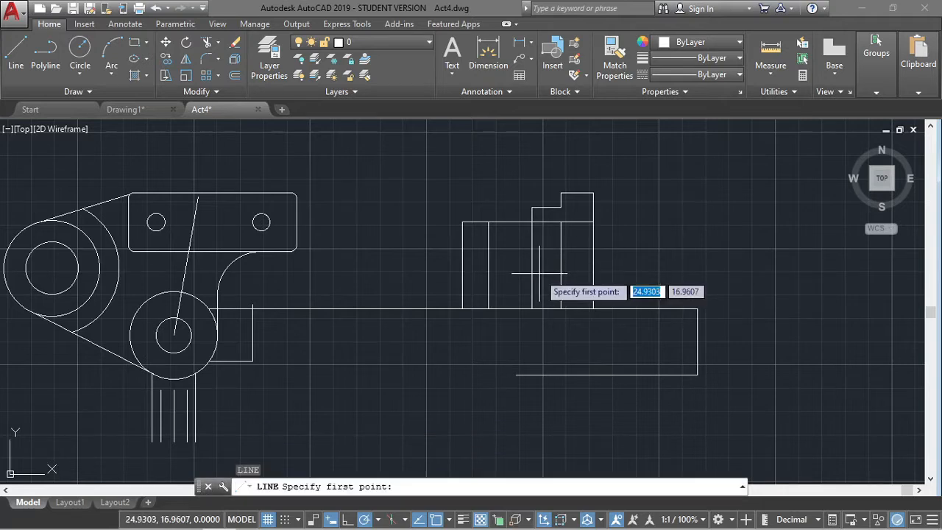
click(488, 267)
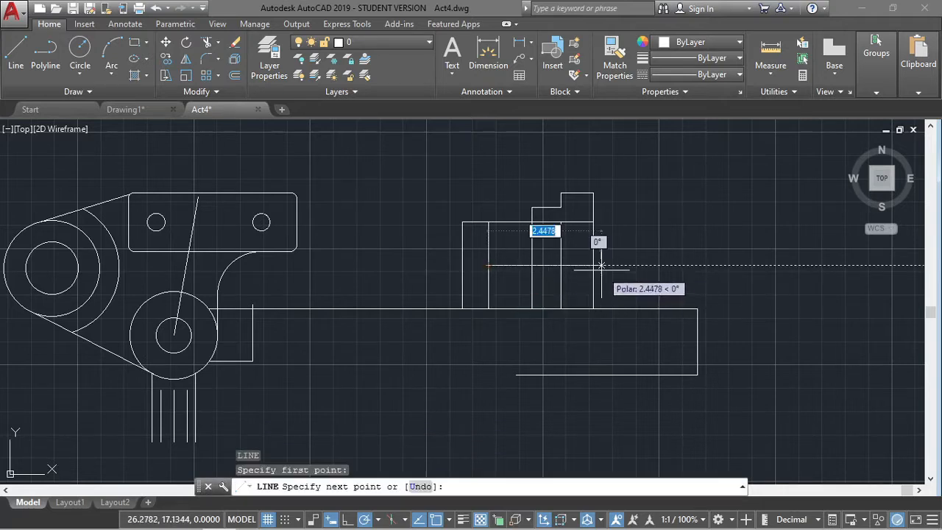
click(593, 265)
key(Escape)
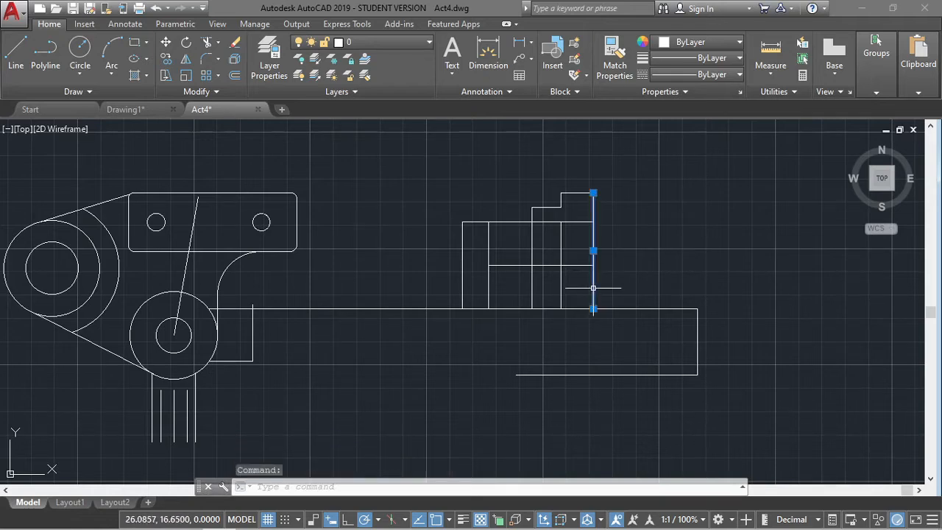
key(Escape)
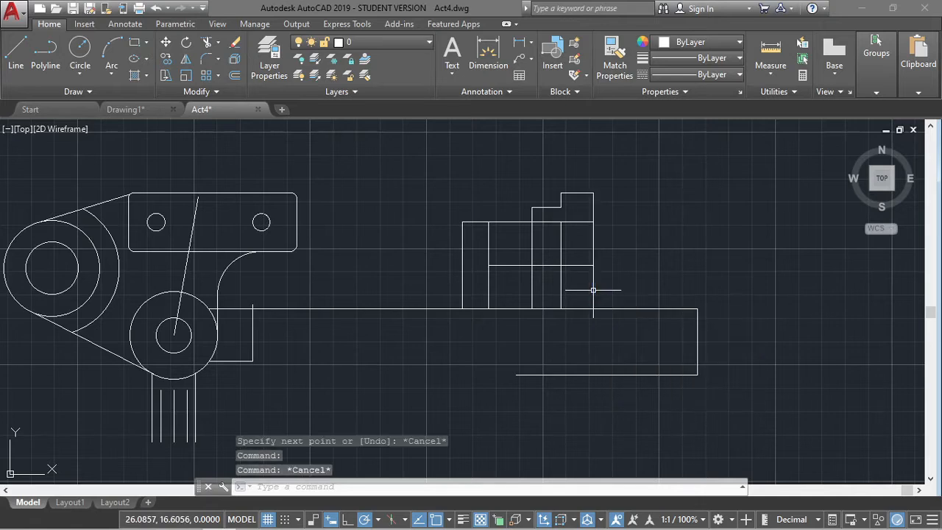
key(l)
key(space)
click(593, 309)
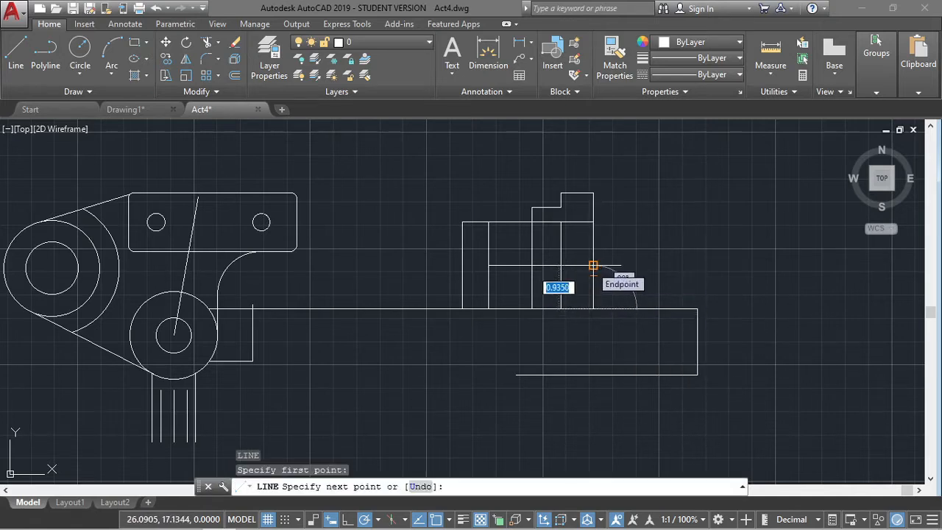
key(Escape)
Offset the stepped profile's rightmost vertical edge 0.56 units to the left.
click(593, 255)
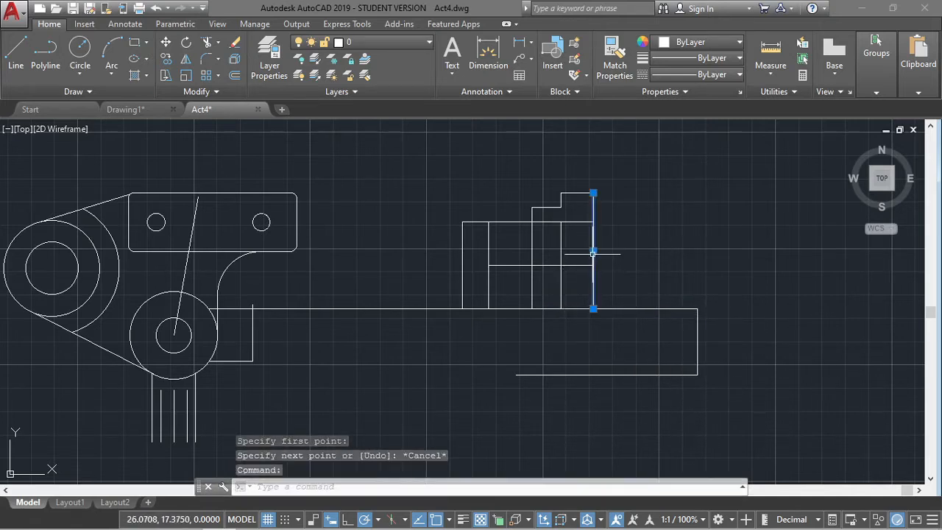
text(off)
key(Return)
key(Return)
text(0.56)
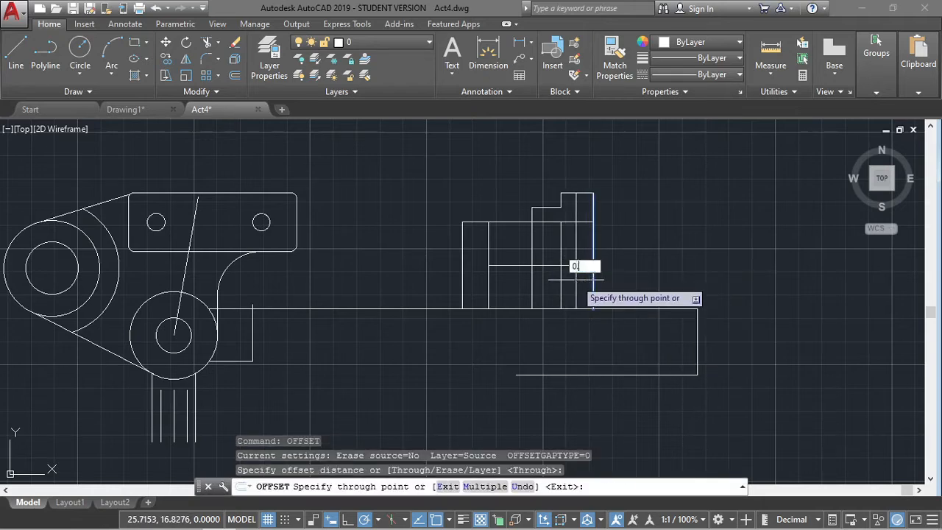
key(Return)
scroll(570, 278, up, 3)
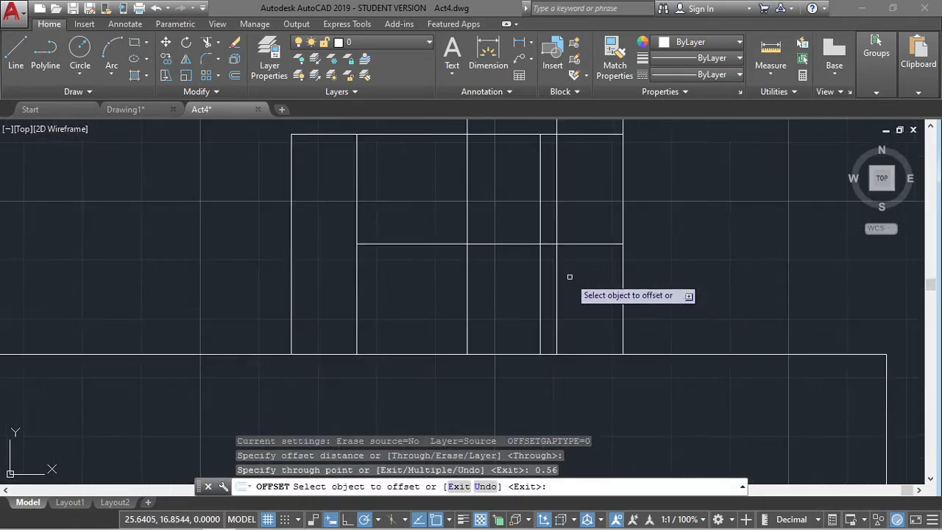
key(Escape)
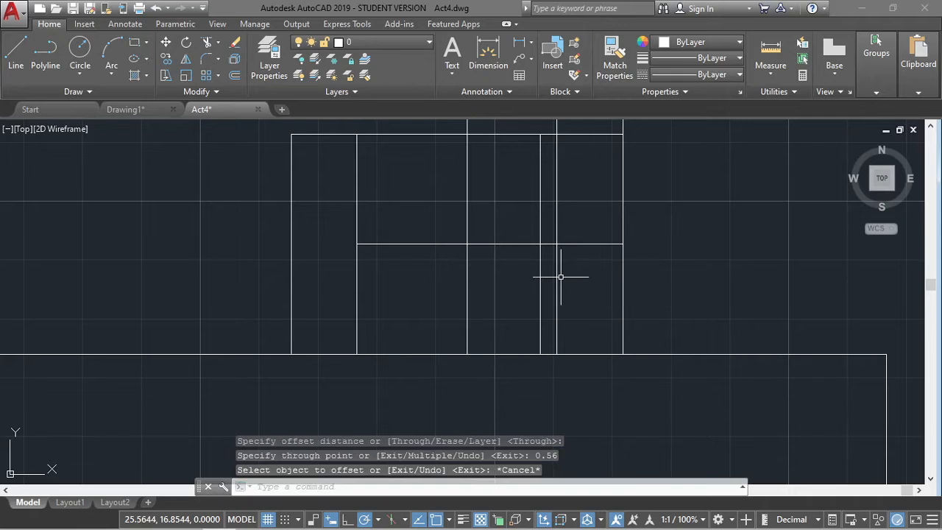
Fillet the corner between the offset vertical line's lower part and the middle horizontal line with a 0.12 radius.
text(fil)
key(Return)
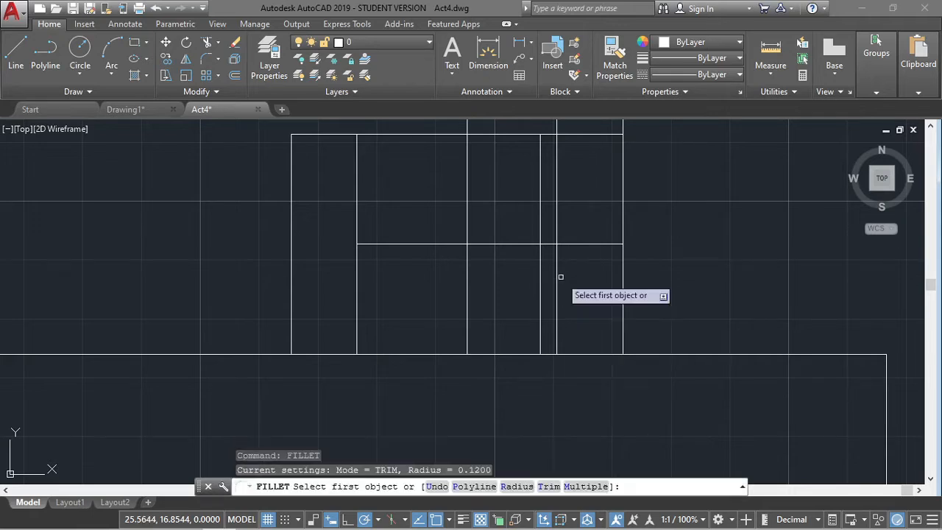
text(r)
key(Return)
text(0)
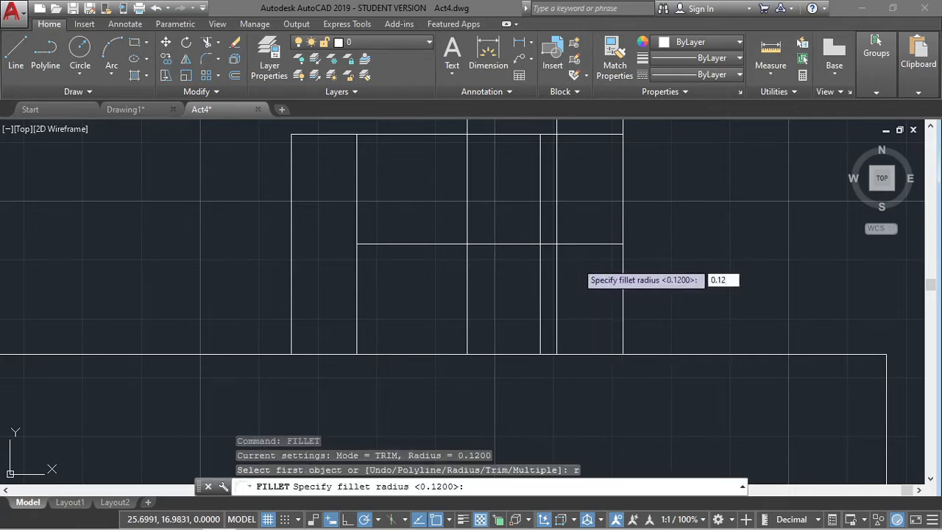
text(.12)
key(Return)
click(556, 275)
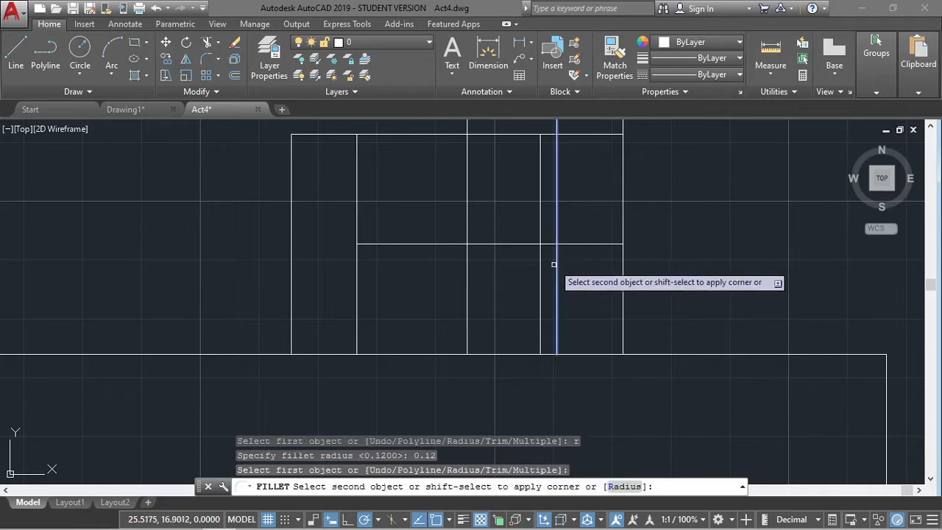
click(549, 244)
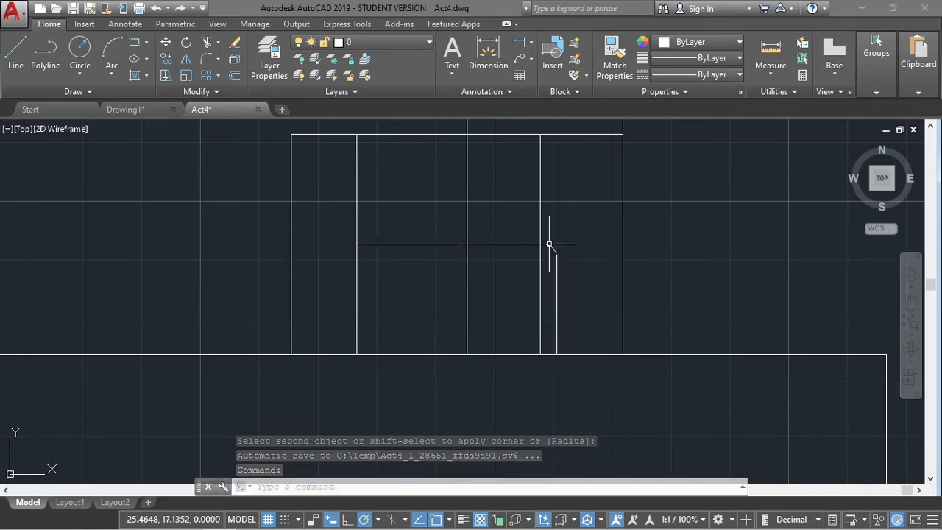
Redraw the middle horizontal line from the fourth vertical line across to the profile's right edge.
middle_drag(565, 179, 548, 284)
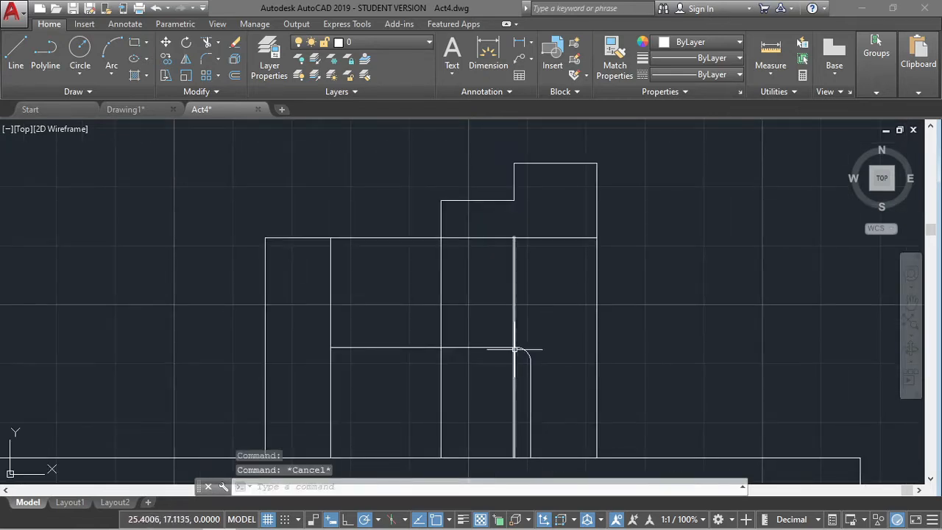
text(l)
key(Return)
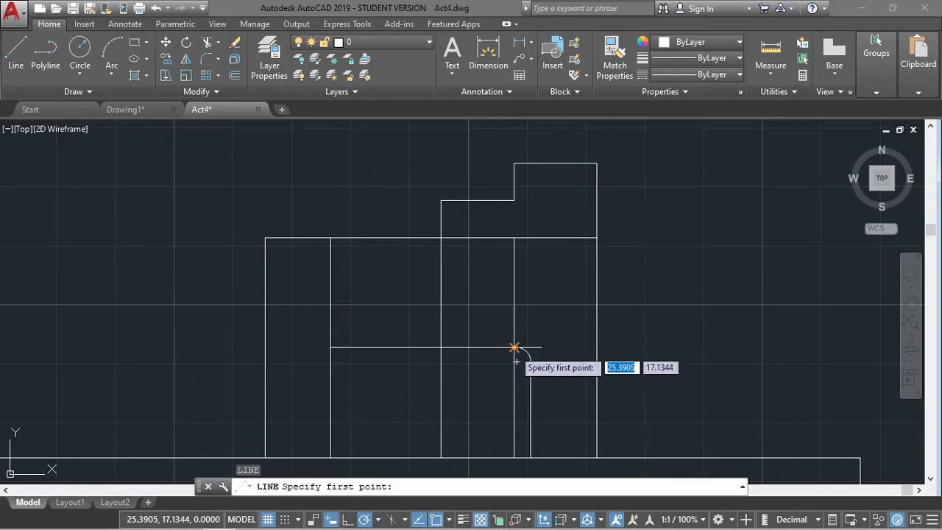
click(515, 347)
click(596, 347)
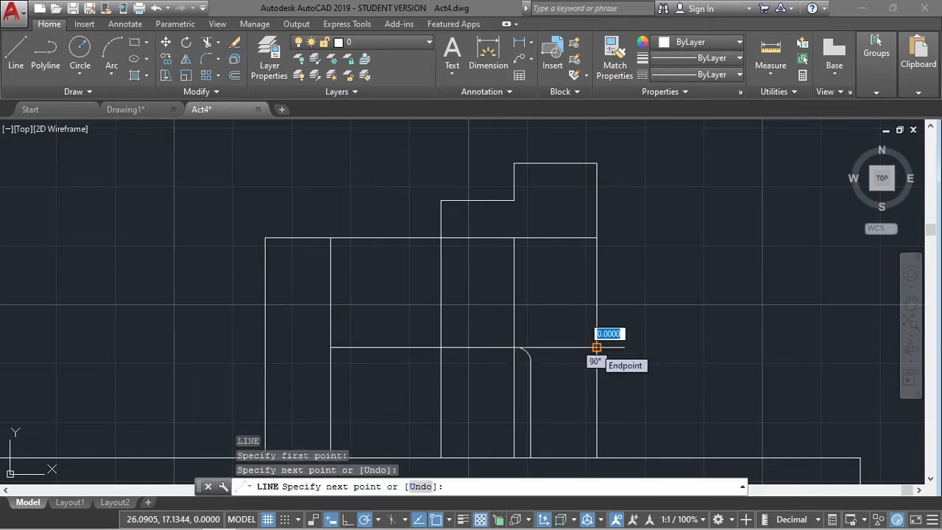
key(Escape)
Trim the part of the fourth vertical line below the middle horizontal line, just left of the filleted line.
text(t)
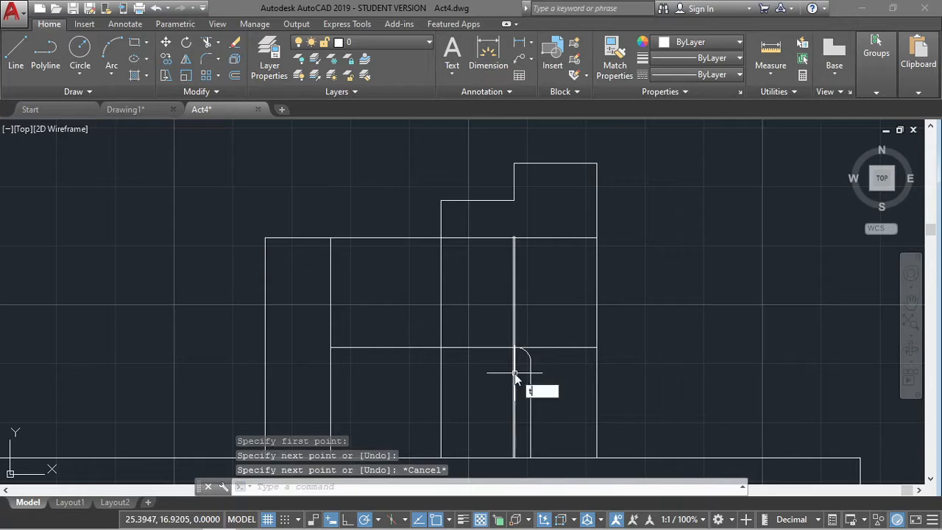
text(r)
key(Return)
key(Return)
click(513, 381)
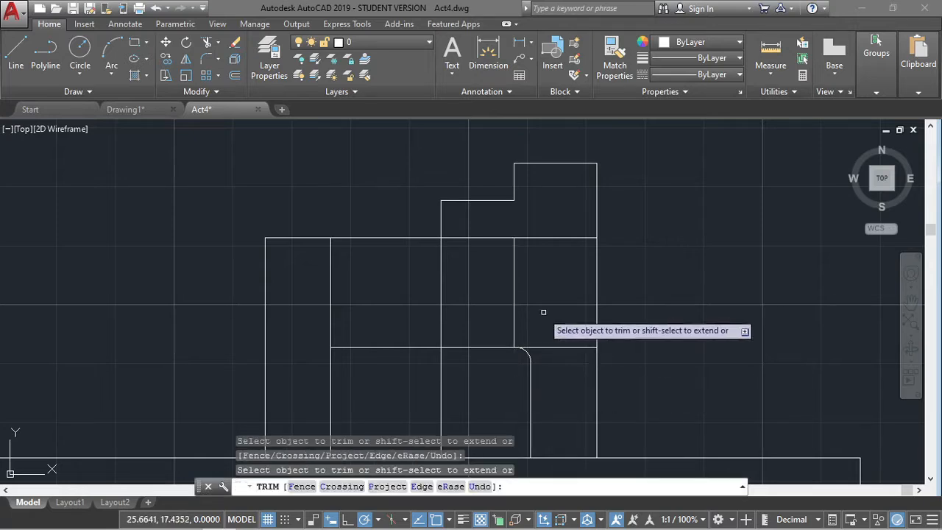
key(Escape)
key(Escape)
key(Escape)
key(Escape)
text(l)
key(Return)
key(Return)
key(Escape)
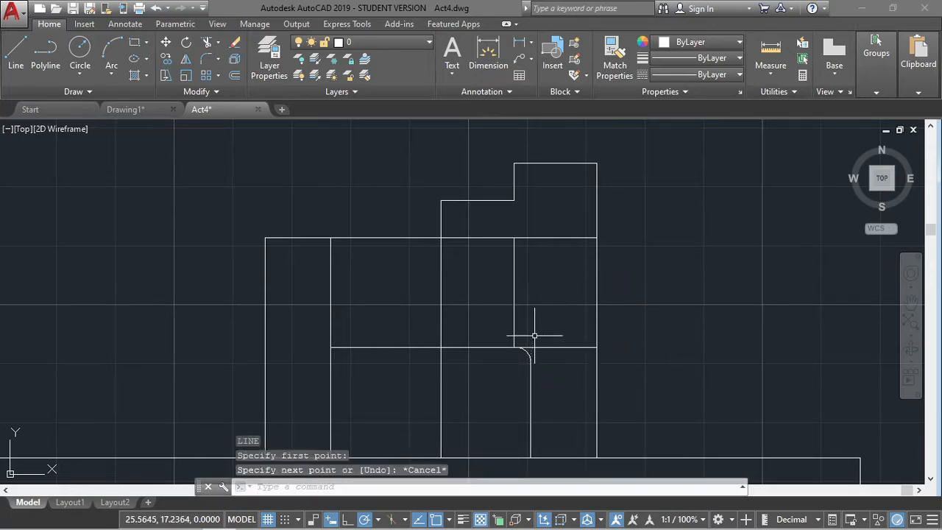
Draw a vertical line from above the filleted line up to the top edge, and extend the lower ledge 0.14 units to meet it.
key(Return)
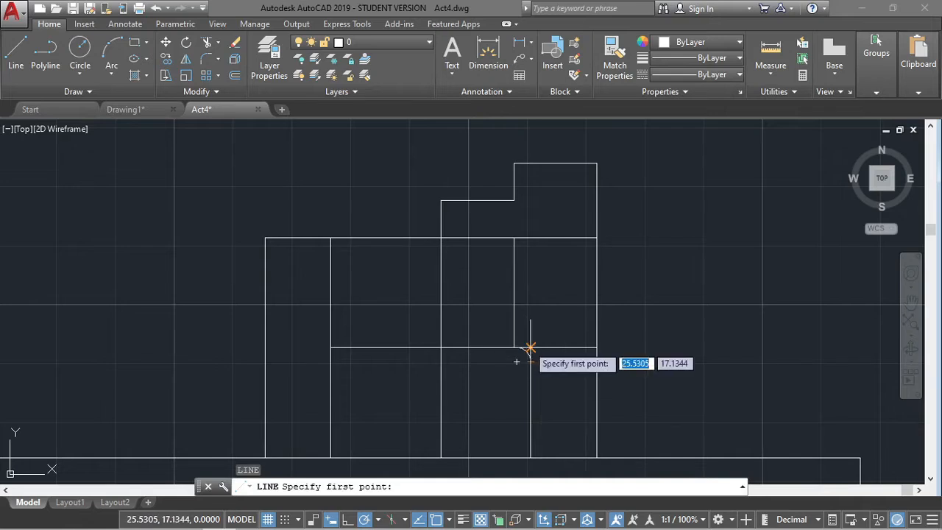
click(528, 347)
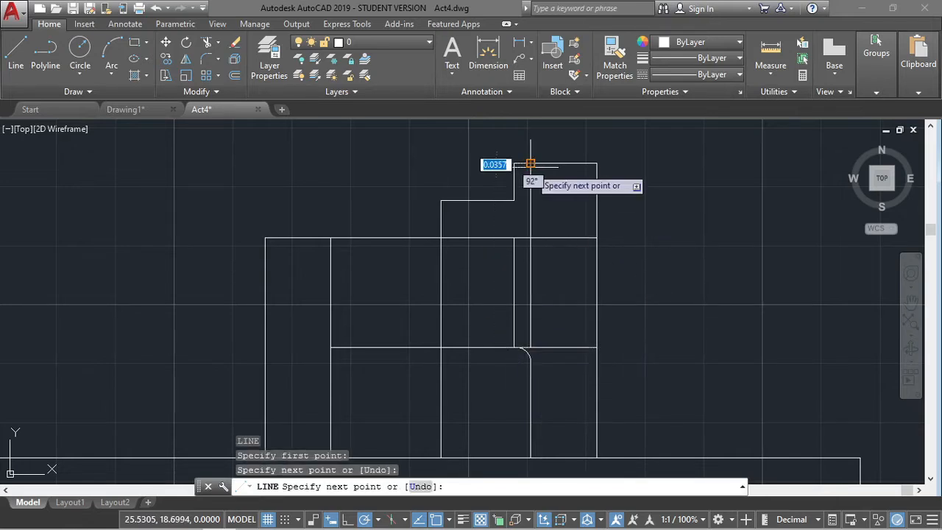
key(Escape)
key(Return)
click(516, 201)
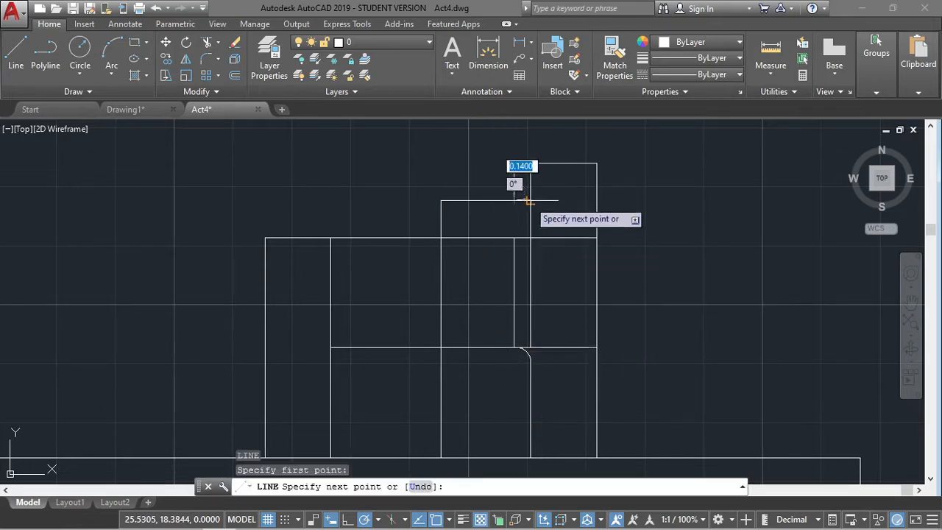
click(530, 200)
key(Escape)
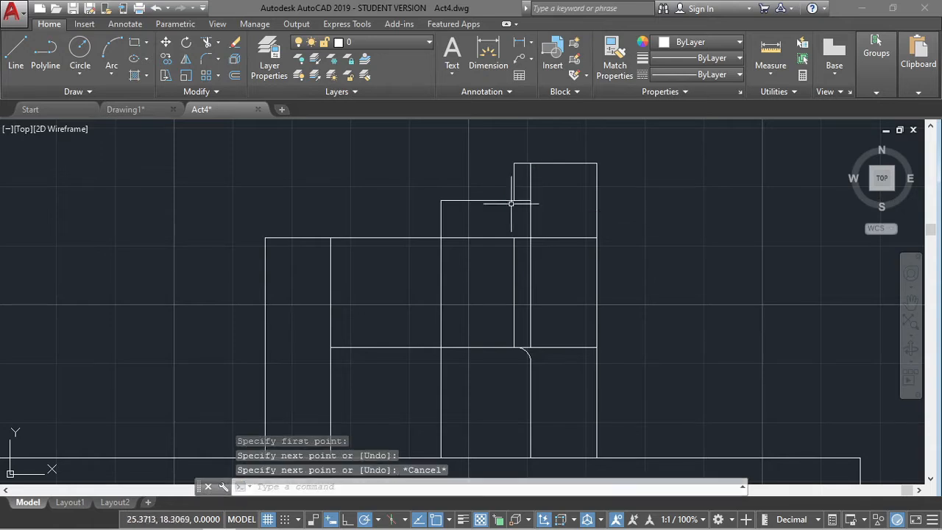
Draw a vertical line from the top step's left corner down to the upper horizontal line.
key(Return)
click(513, 162)
click(514, 238)
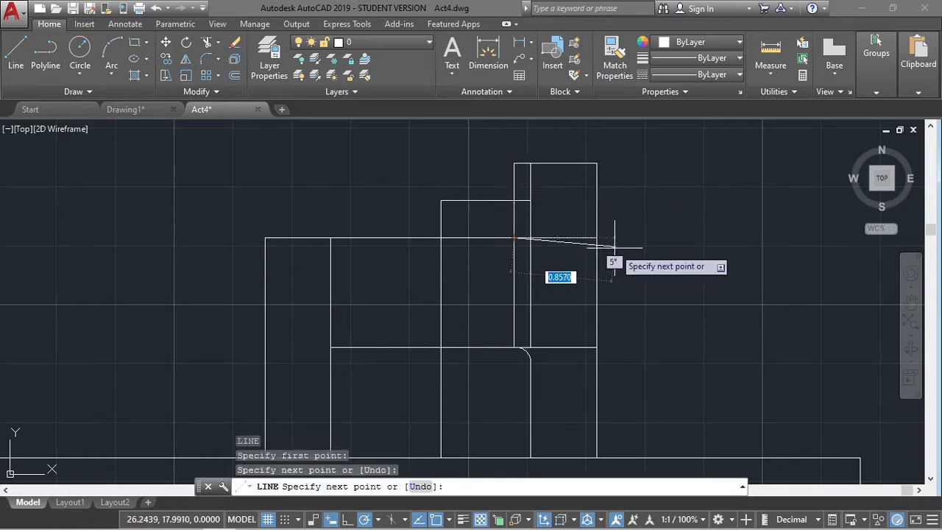
key(Escape)
Fillet the corner between the extended ledge and the new vertical line's upper part with a 0.12 radius.
text(file)
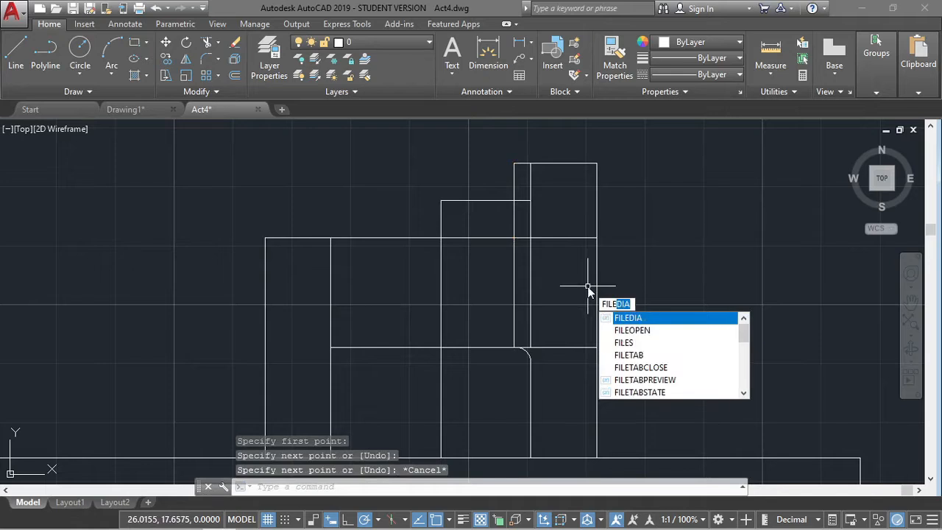
key(BackSpace)
text(l)
key(Down)
key(Return)
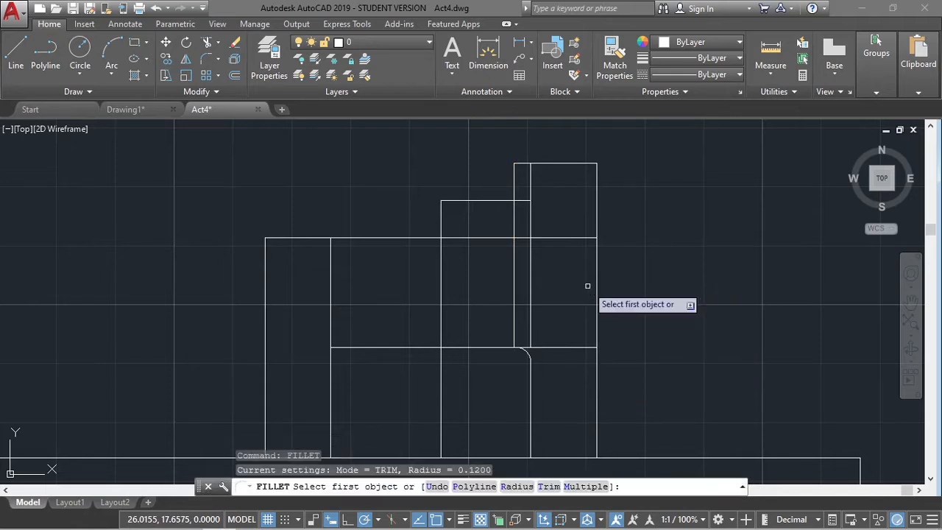
text(r)
key(Return)
text(0.12)
key(Return)
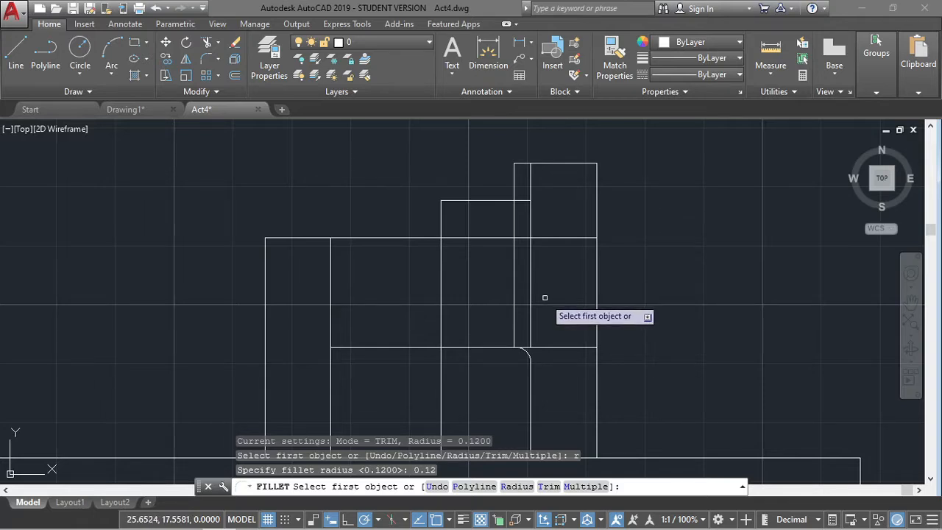
click(522, 200)
click(530, 192)
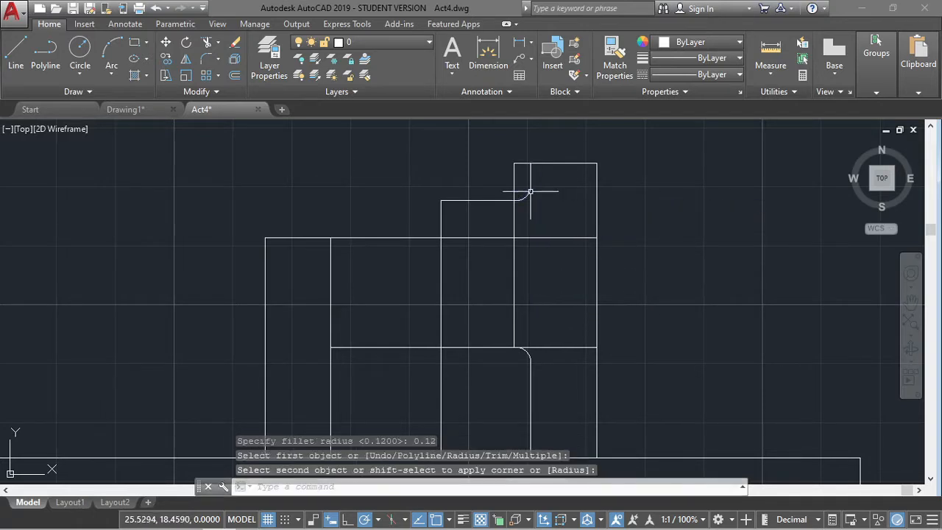
Fillet the remaining short vertical line with the profile's top edge using the same 0.12 radius.
key(Return)
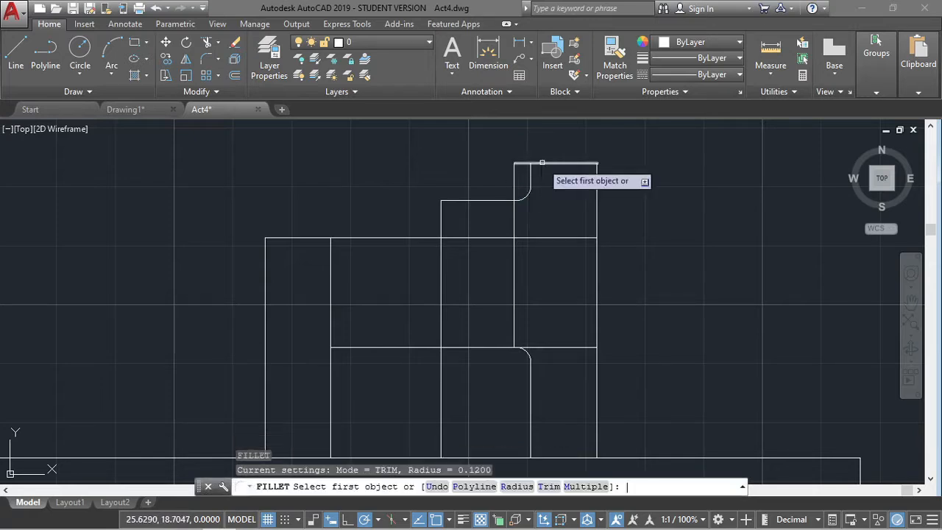
click(529, 175)
click(538, 164)
key(Escape)
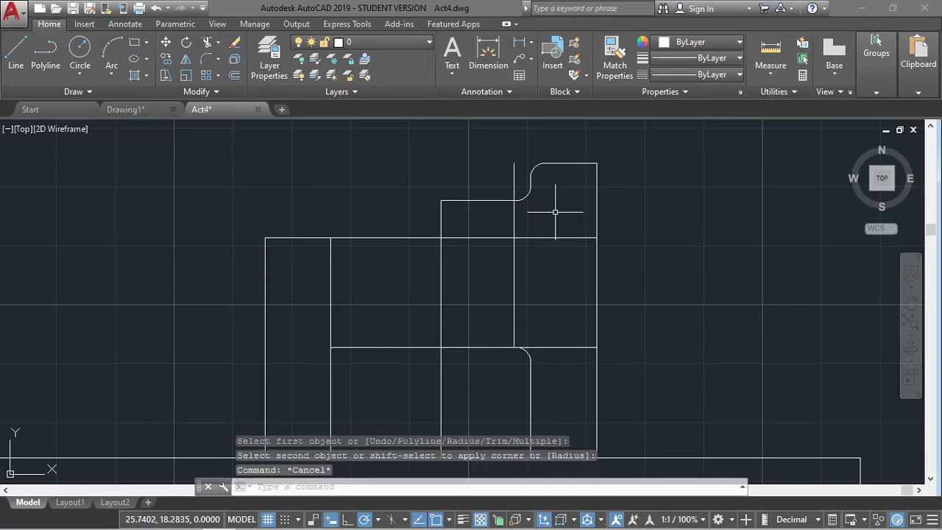
Draw a horizontal line from the top step's left corner to the start of the top fillet.
key(Return)
click(514, 163)
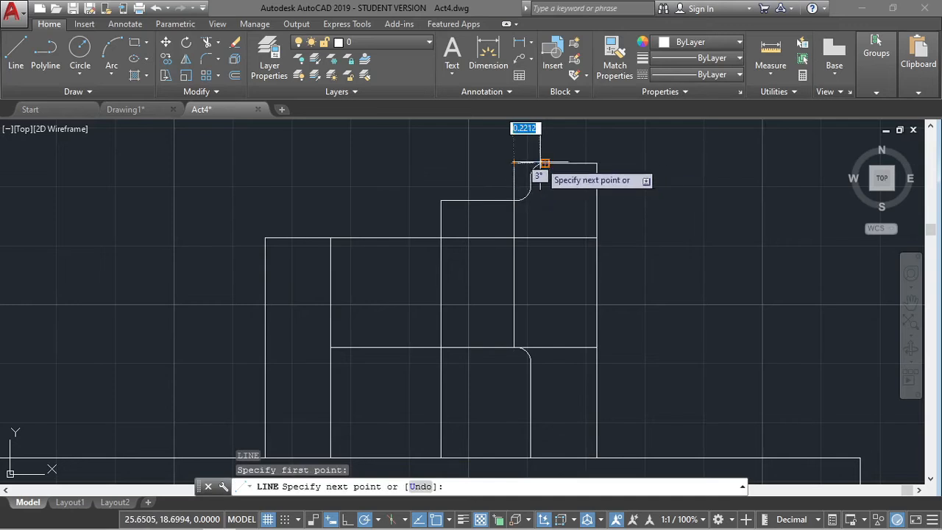
click(542, 162)
key(Escape)
Draw a vertical line from the middle horizontal line above the lower fillet up to the end of the ledge fillet.
key(Return)
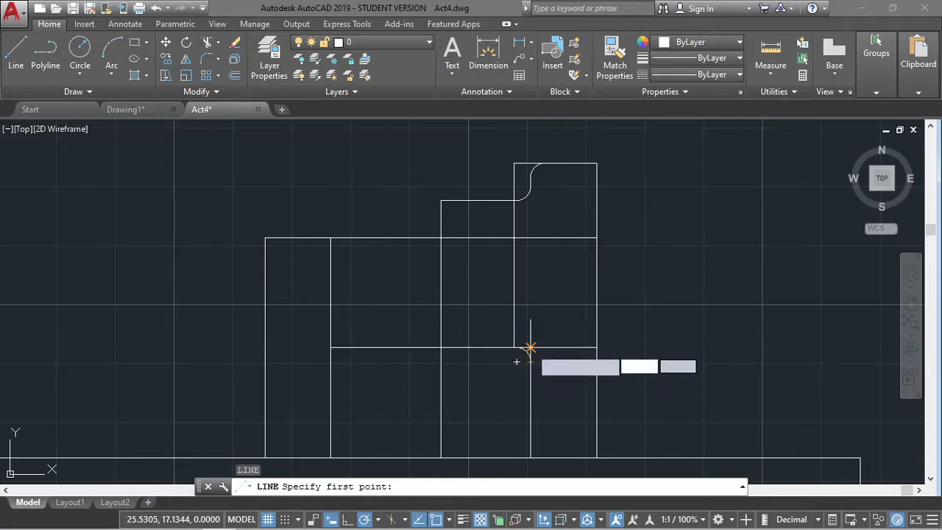
click(530, 347)
click(527, 196)
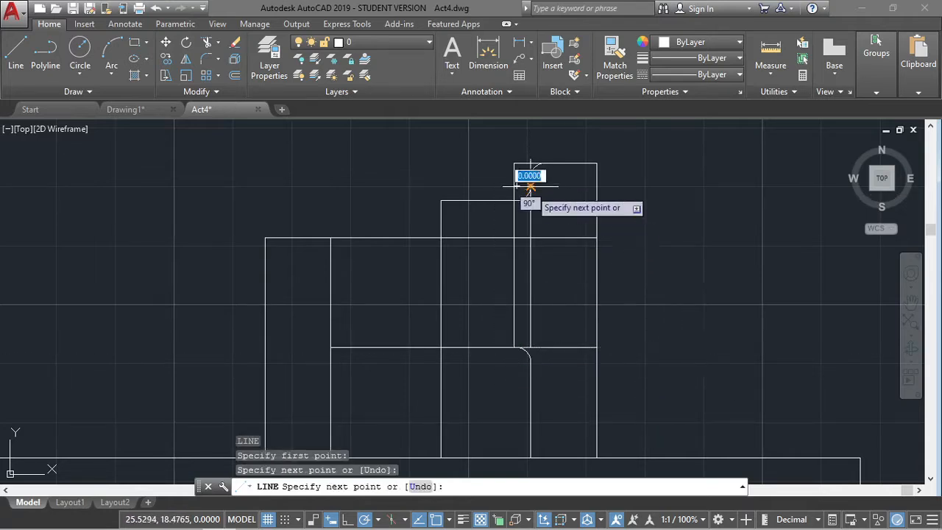
key(Escape)
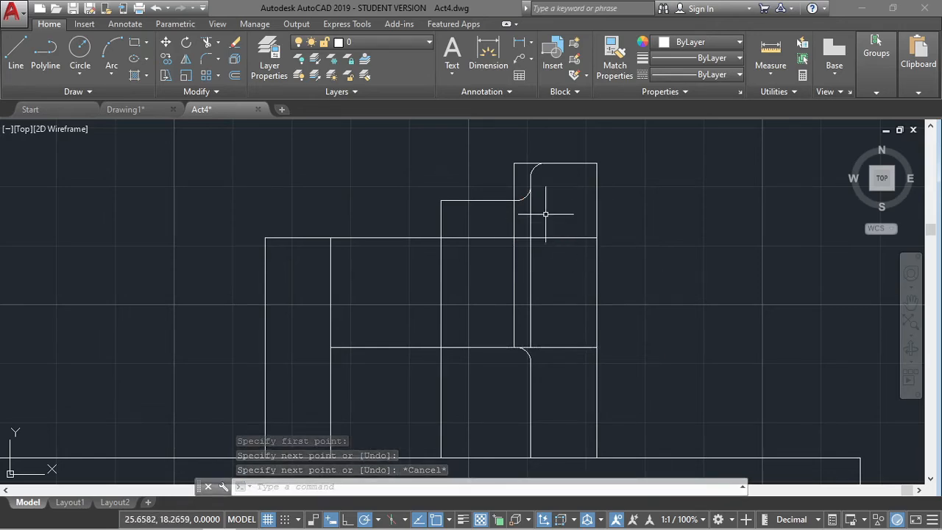
Trim the part of the upper horizontal line between the new vertical line and the profile's right edge.
text(tr)
key(Return)
key(Return)
click(557, 237)
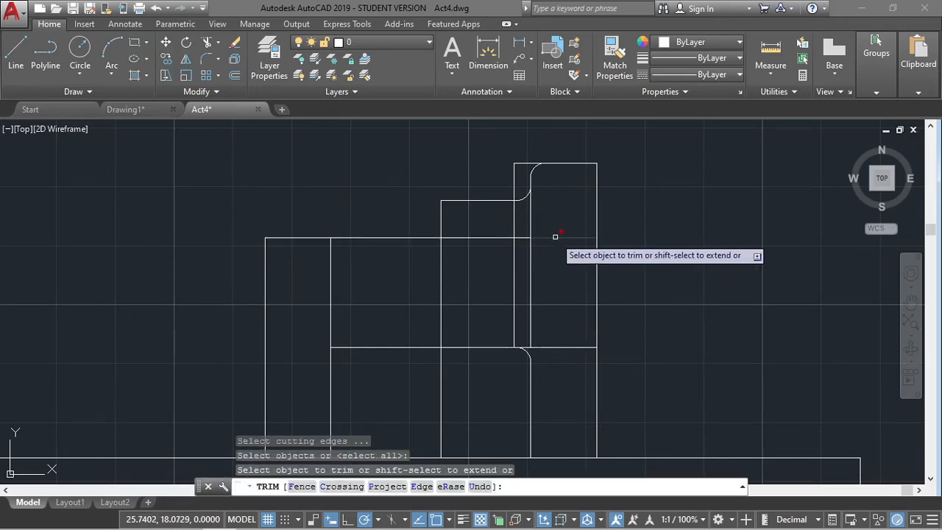
middle_drag(553, 299, 592, 201)
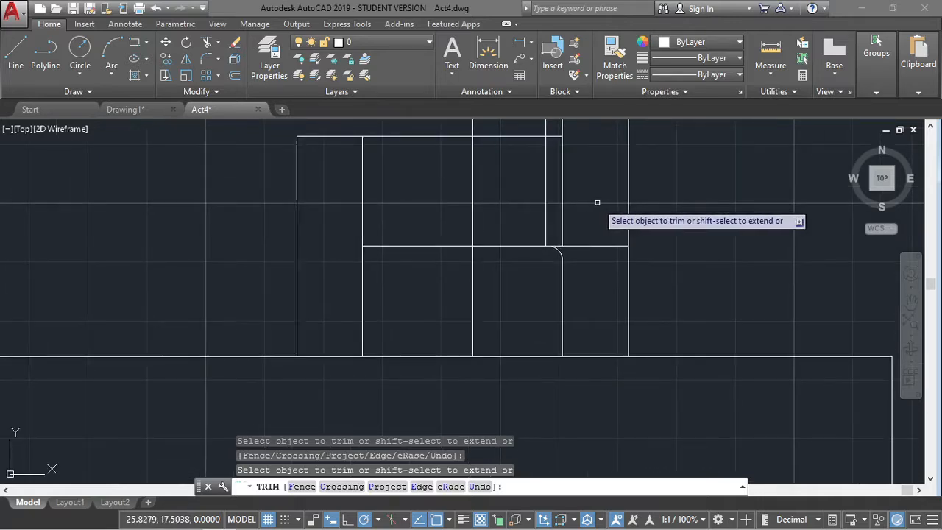
middle_drag(597, 203, 567, 319)
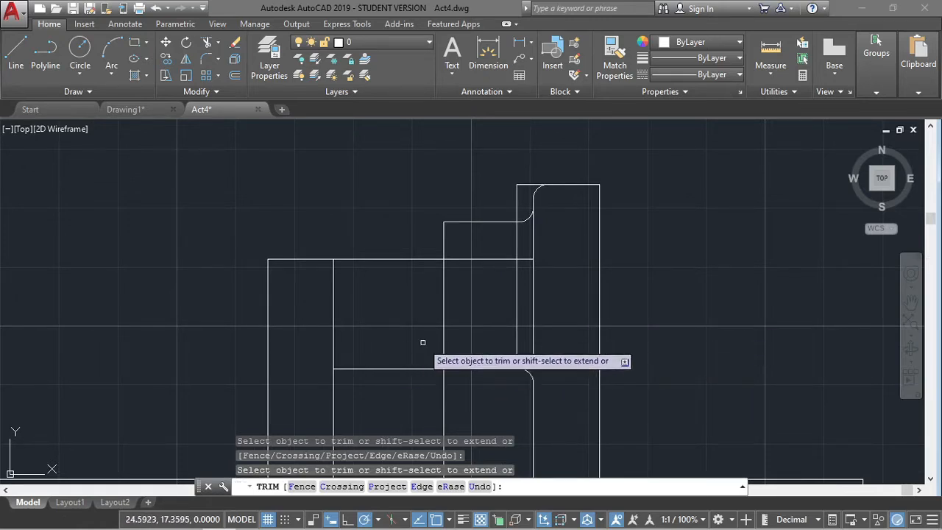
middle_drag(425, 343, 449, 362)
middle_drag(379, 330, 419, 330)
scroll(432, 330, down, 4)
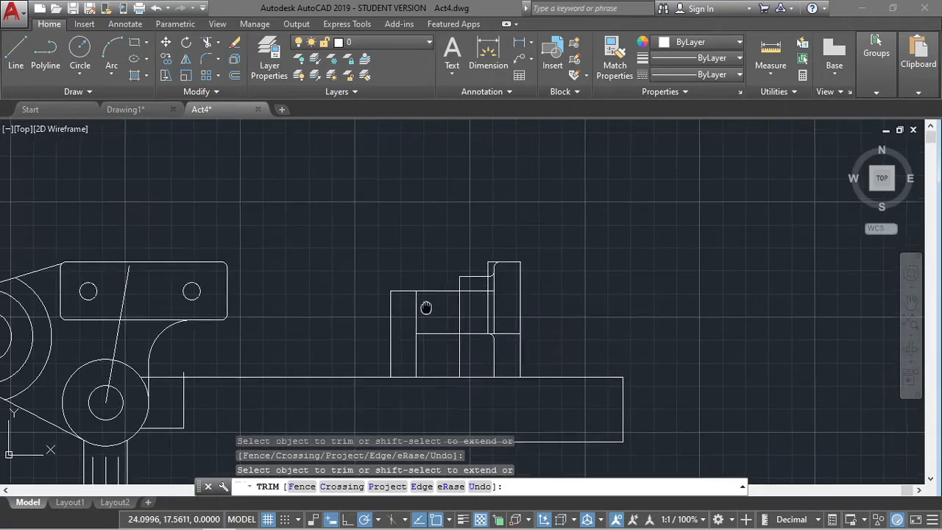
key(Escape)
text(l)
key(Return)
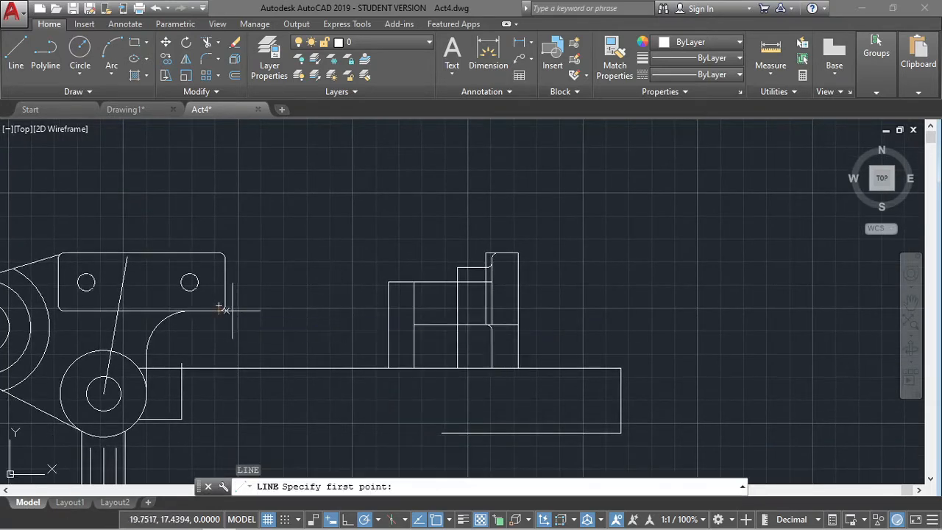
click(492, 311)
key(Escape)
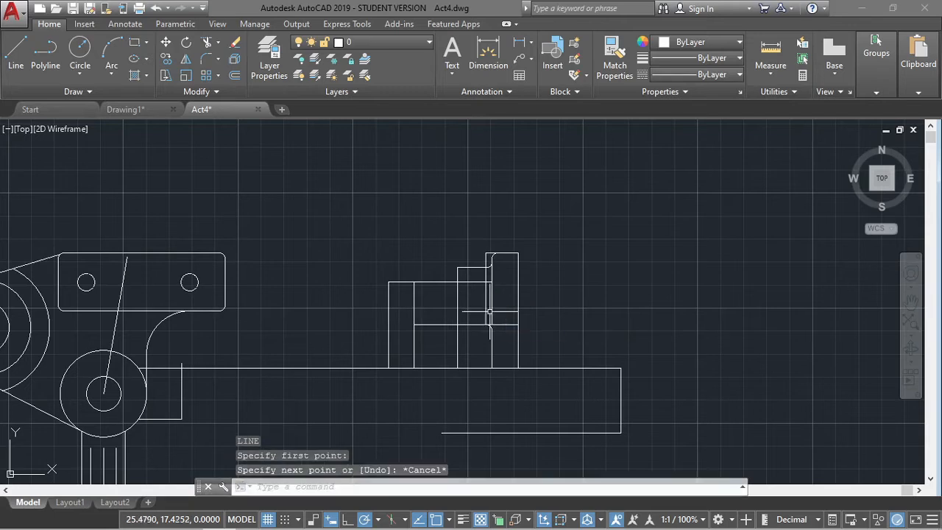
Erase the lower fillet arc just below the middle horizontal line in the side view.
scroll(492, 312, up, 6)
click(485, 374)
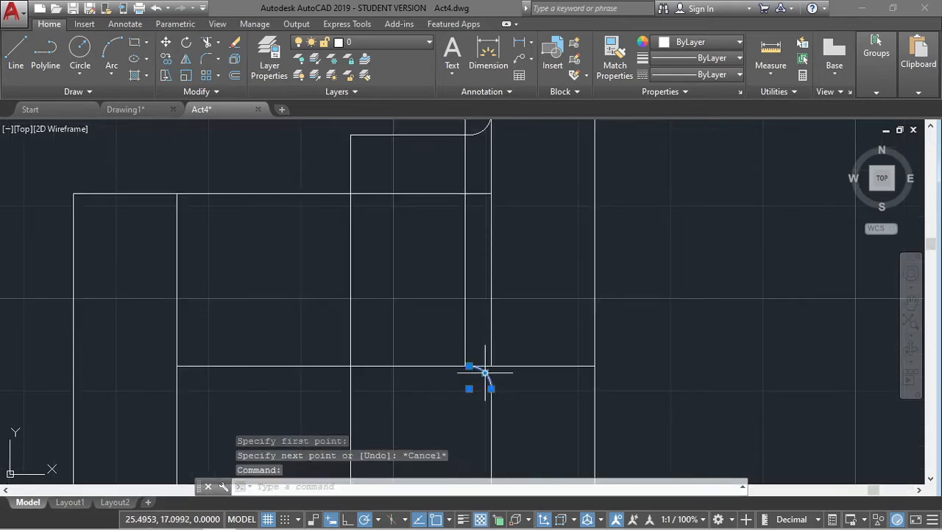
mouse_move(484, 378)
key(Delete)
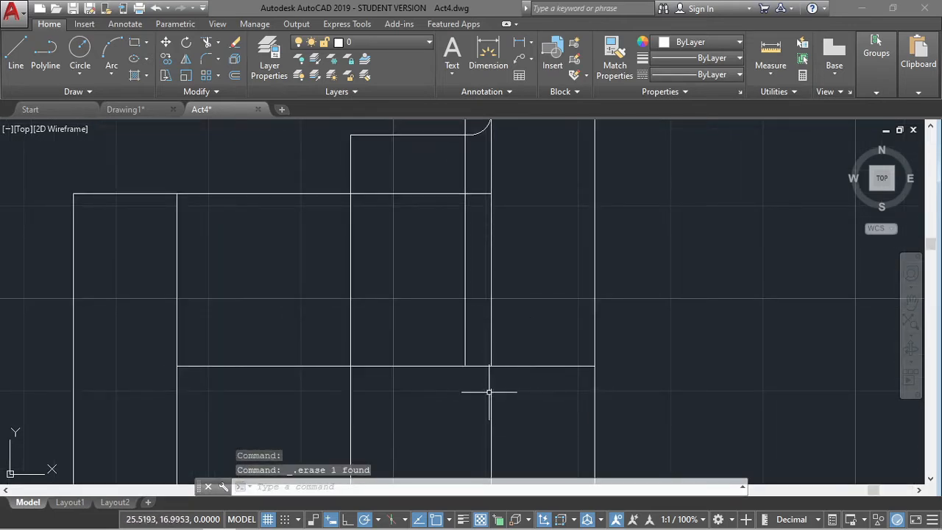
Draw a vertical line from the upper end of the lower vertical segment to the right end of the upper horizontal line.
click(490, 391)
key(Return)
click(491, 389)
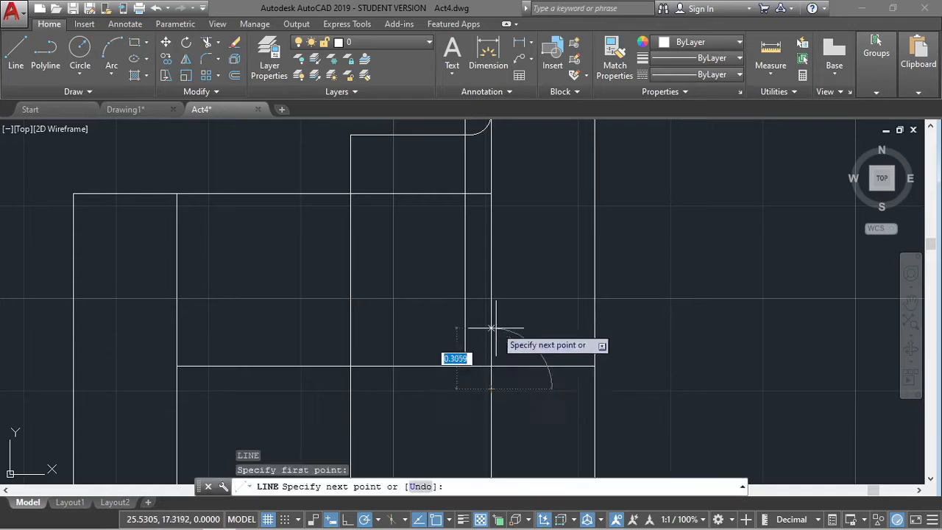
click(491, 194)
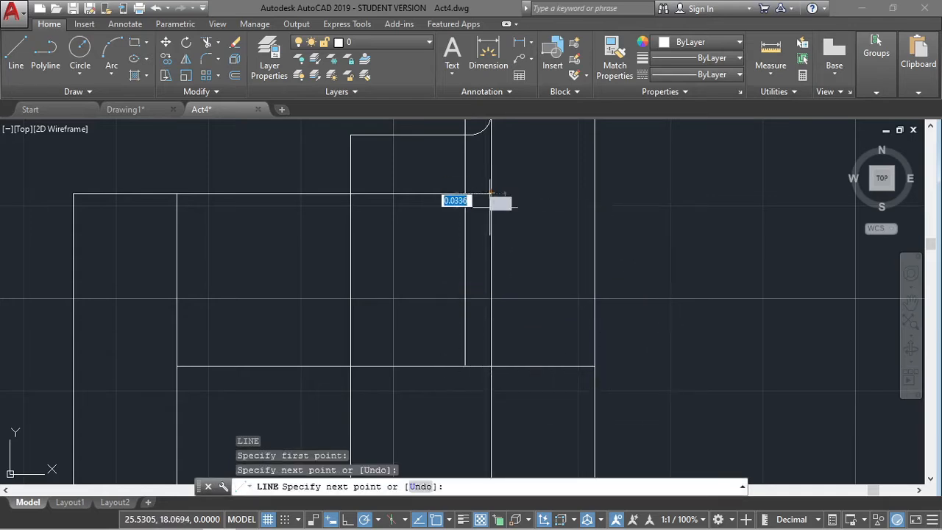
key(Escape)
middle_drag(520, 321, 527, 326)
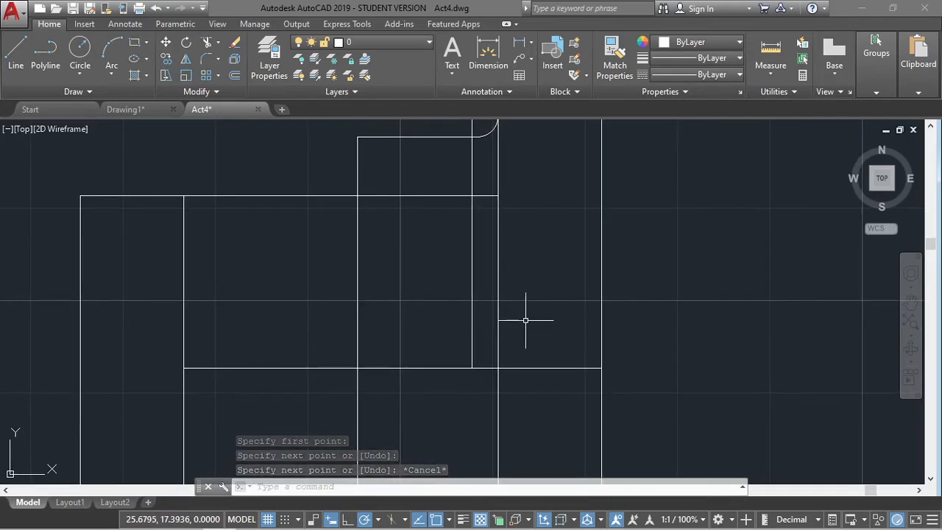
Draw a horizontal line across the side view's upper block, level with the front view plate's bottom edge, ending at the right edge.
key(Return)
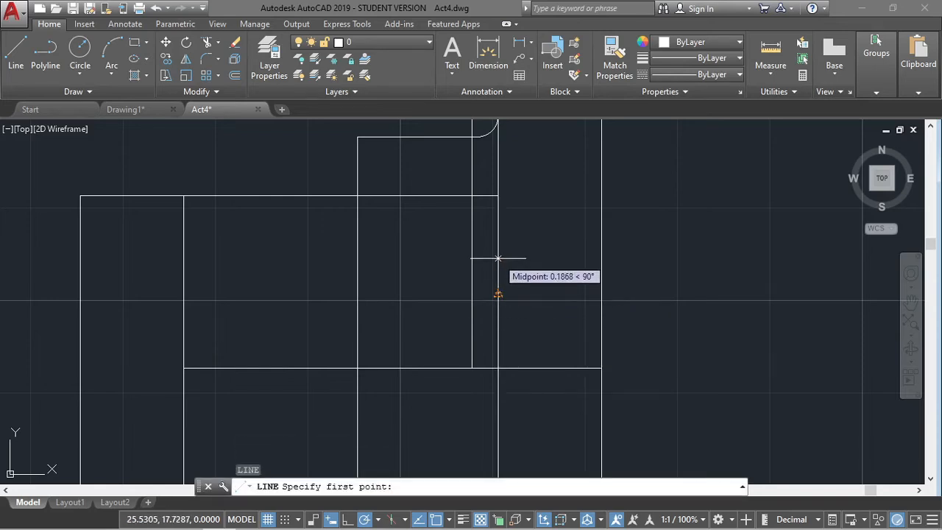
scroll(631, 276, down, 4)
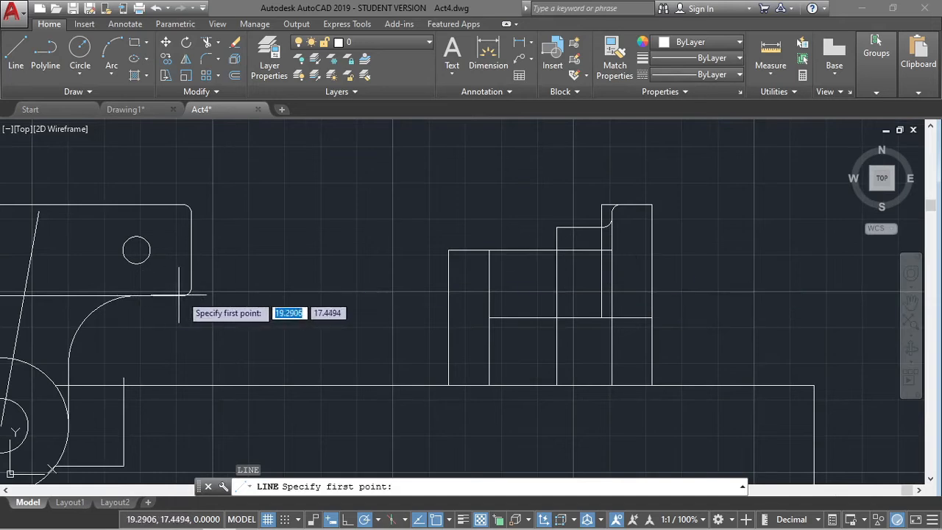
click(601, 294)
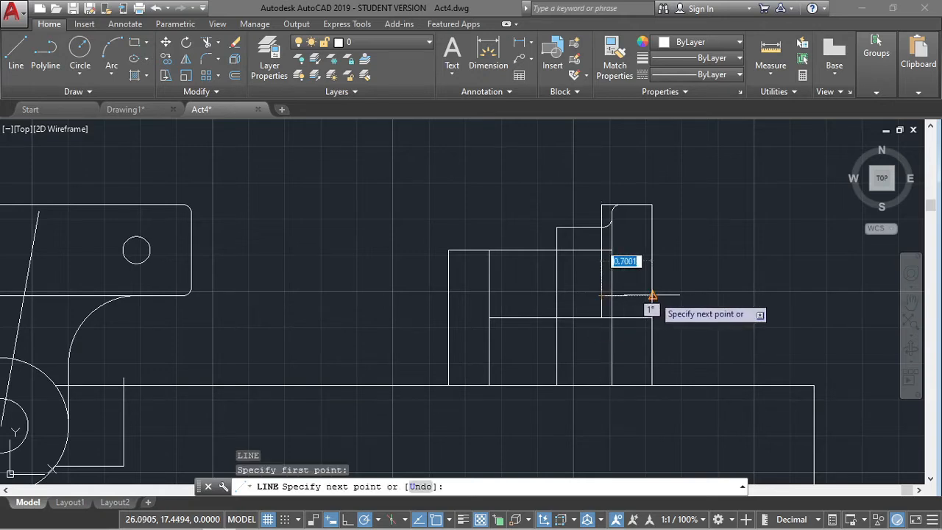
scroll(652, 295, up, 4)
click(630, 288)
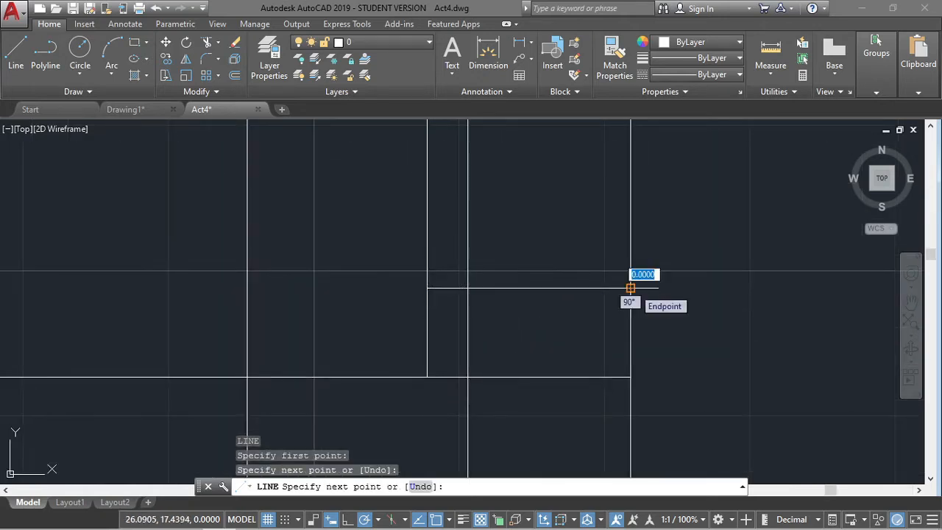
key(Escape)
Fillet the new vertical line with the left part of the new horizontal line using a 0.12 radius.
text(fillet)
key(Return)
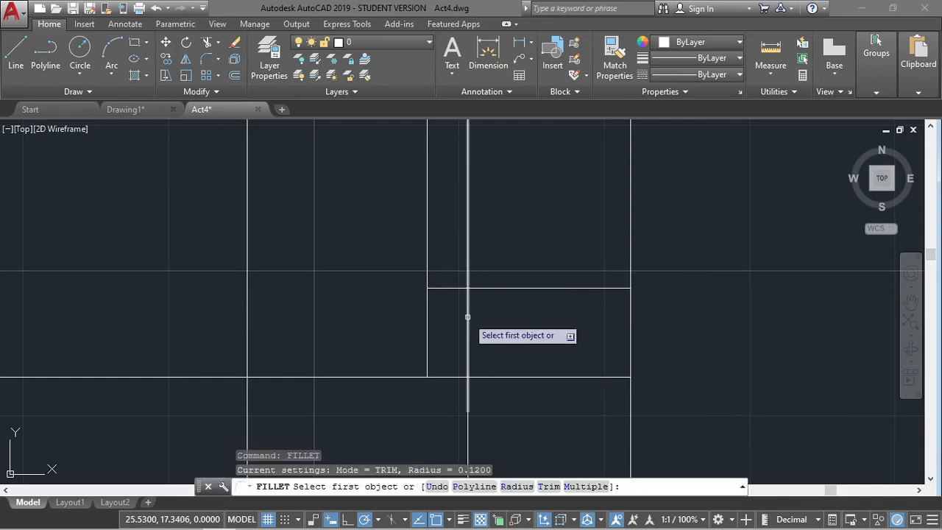
text(r)
key(Return)
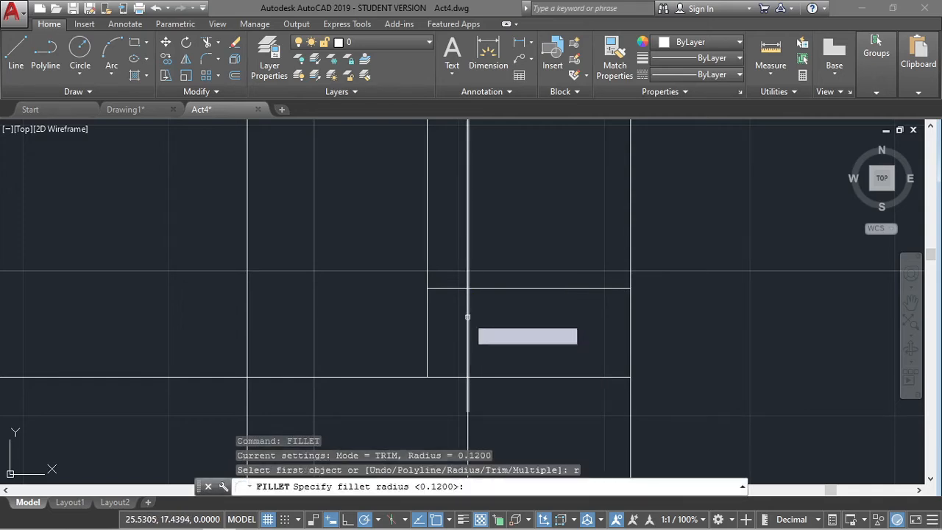
text(0.12)
key(Return)
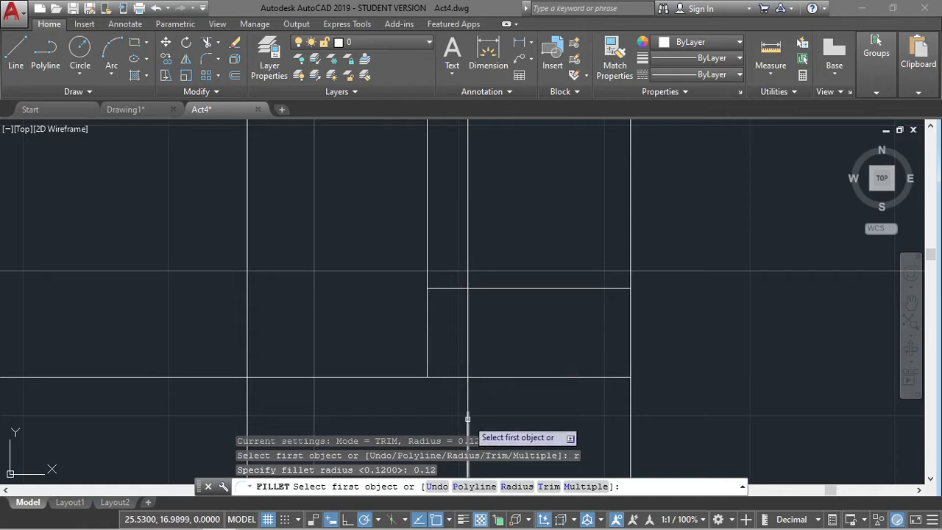
scroll(465, 327, down, 4)
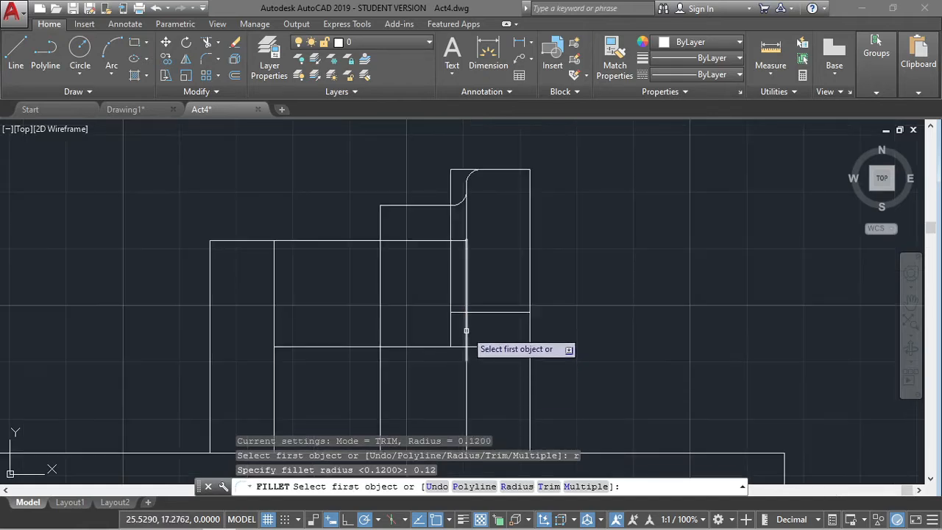
click(466, 330)
click(454, 312)
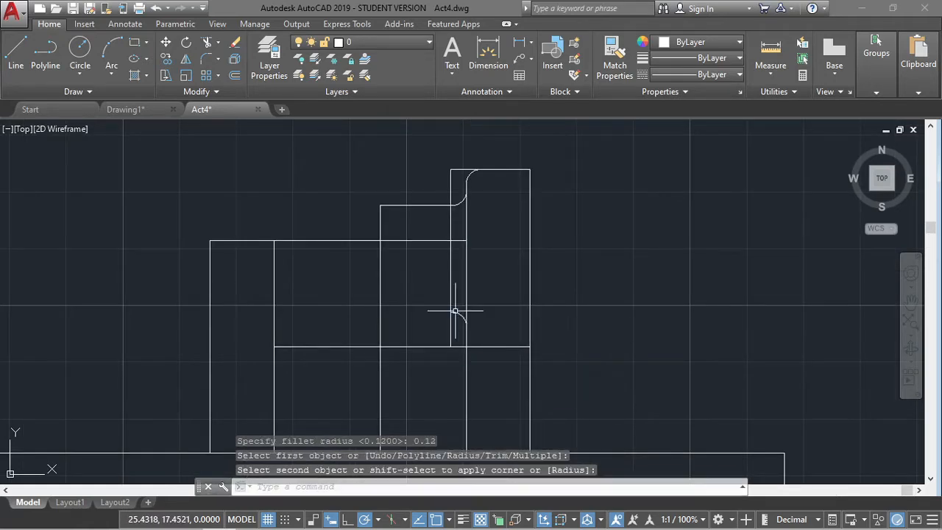
Fillet the step's upper-left corner between its top edge and left vertical edge with the same 0.12 radius.
scroll(513, 307, up, 4)
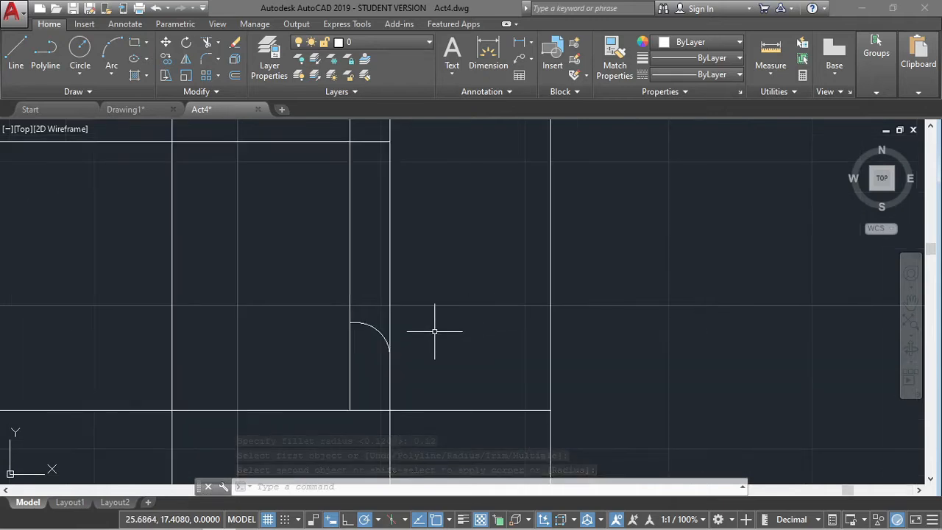
middle_drag(448, 299, 470, 425)
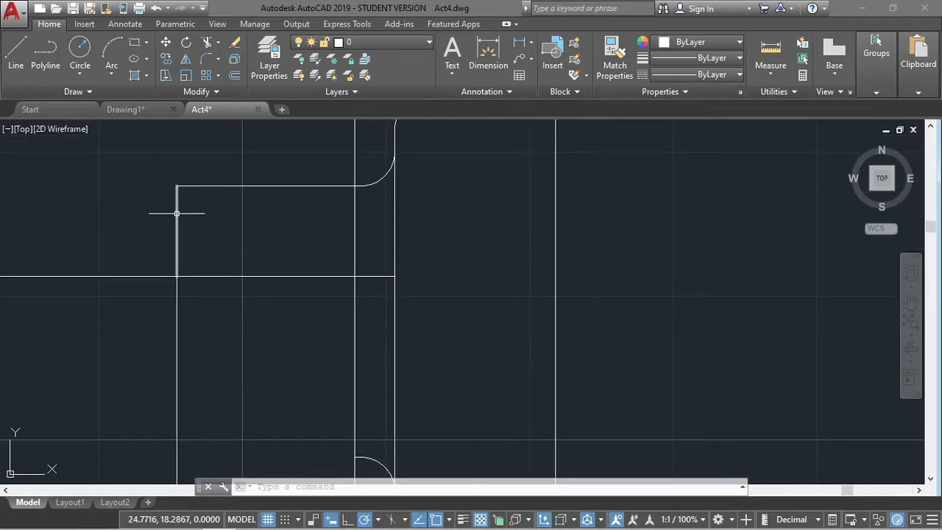
text(f)
key(Return)
click(192, 187)
click(177, 214)
scroll(319, 233, down, 2)
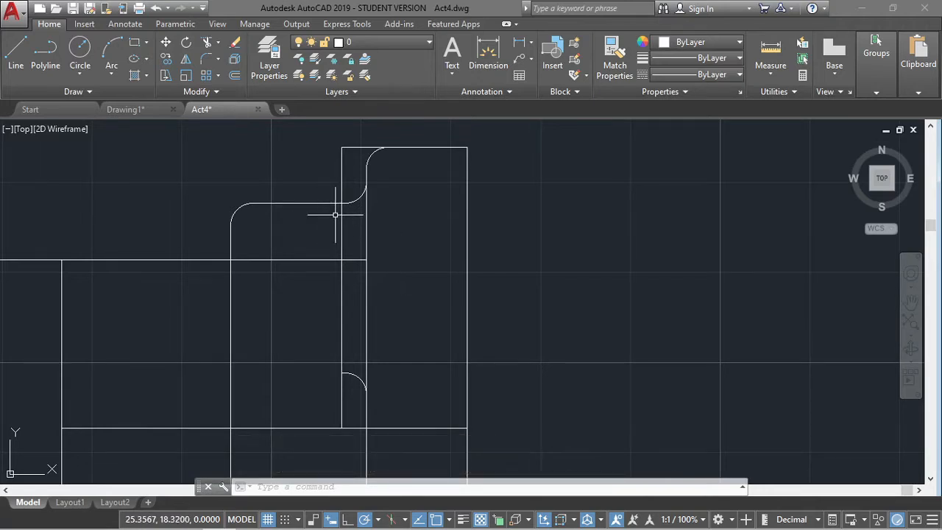
mouse_move(417, 262)
middle_down()
mouse_move(406, 216)
mouse_move(405, 226)
middle_up()
key(Escape)
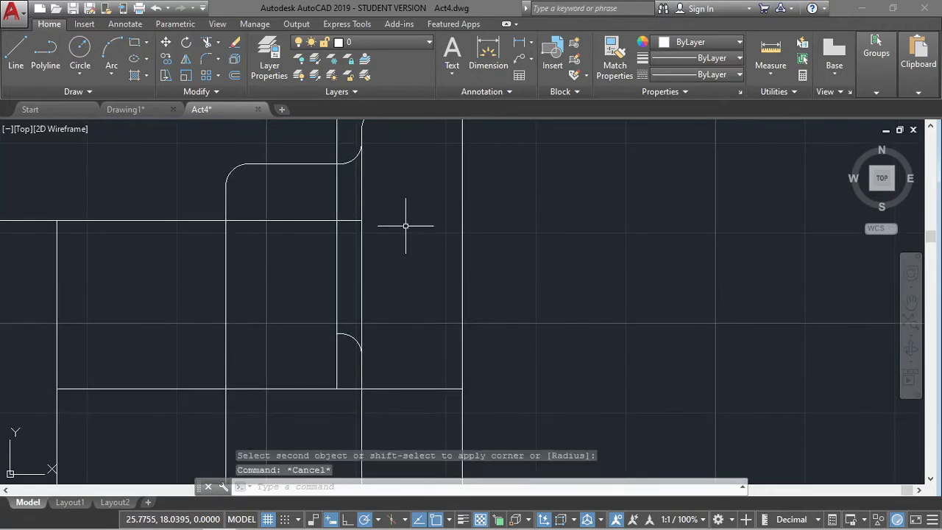
text(l)
key(Return)
click(340, 335)
key(Escape)
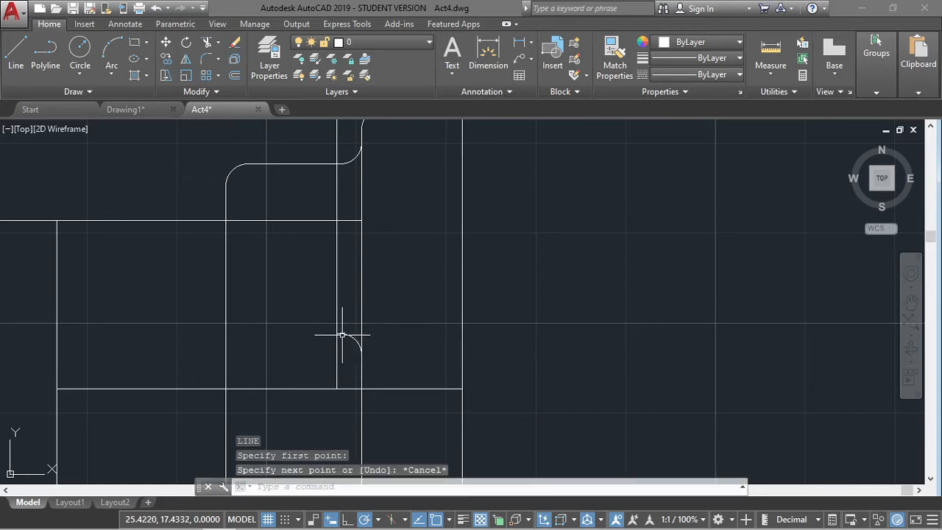
Redraw the horizontal line from the block's left vertical line, level with the lower fillet's top, to the profile's right edge.
key(Return)
click(336, 334)
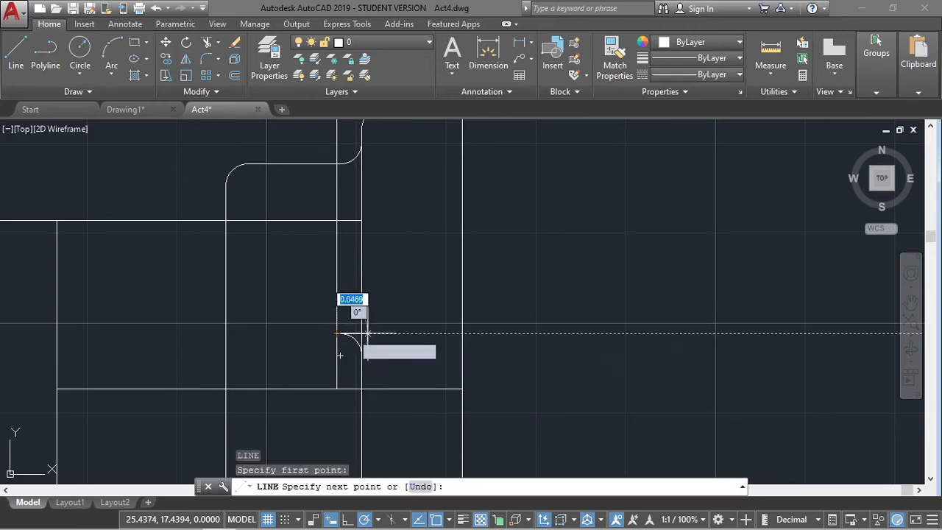
click(461, 335)
key(Escape)
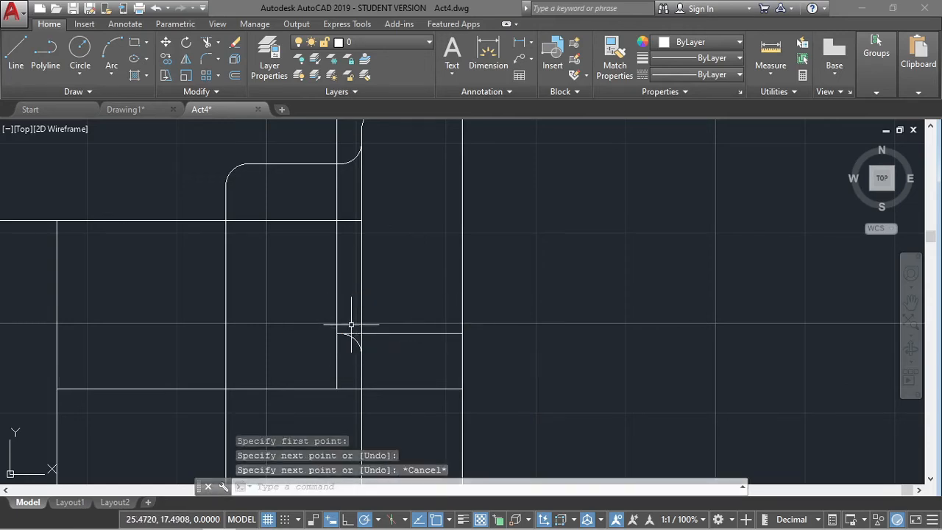
Trim the vertical segment beside the lower fillet and the part of the block's left vertical line below the new horizontal line.
text(TR)
key(Return)
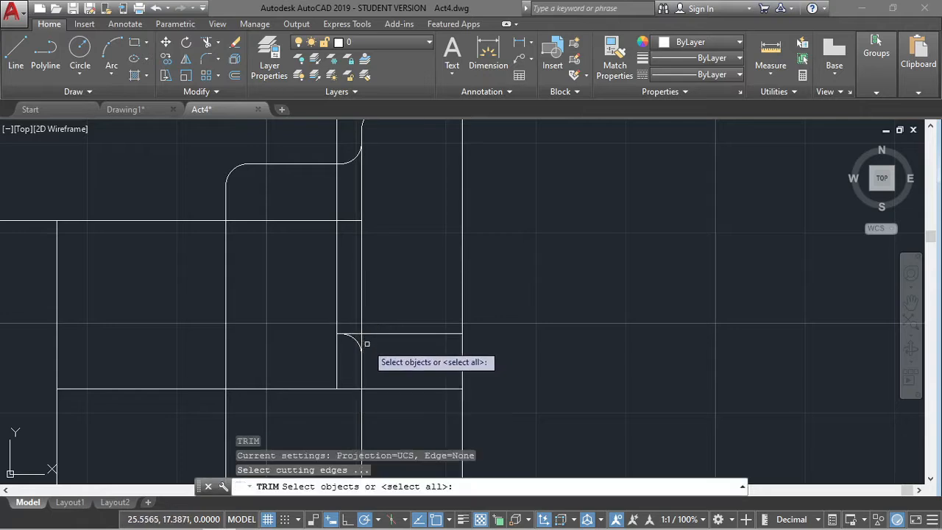
key(Return)
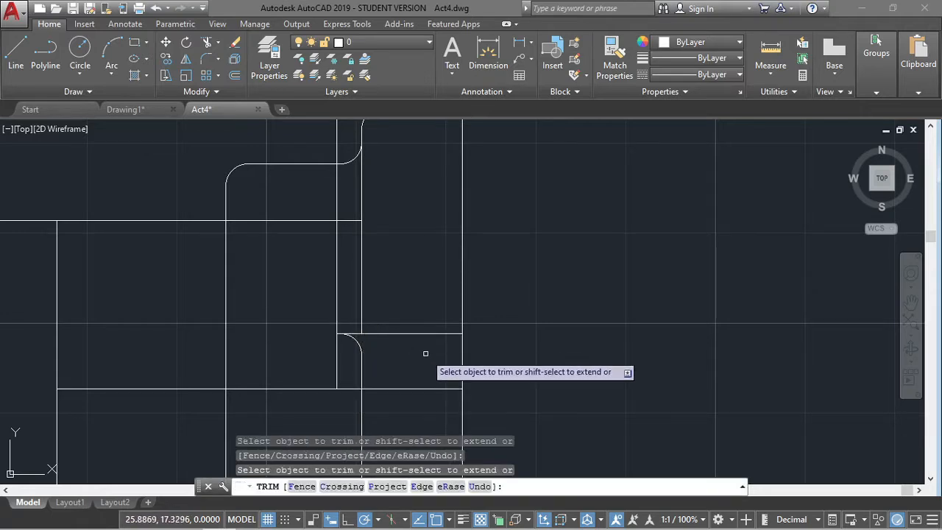
click(337, 359)
mouse_move(417, 368)
middle_down()
mouse_move(412, 417)
mouse_move(448, 304)
mouse_move(487, 384)
middle_up()
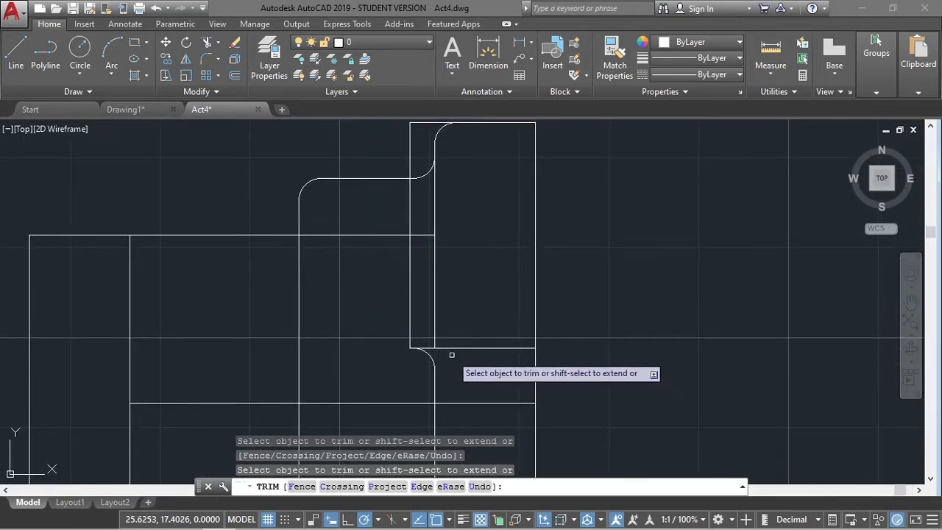
key(Escape)
Draw a 1.88 line rightward from the lower ledge's upper-left corner, continuing vertically down to the front view boss's center height.
mouse_move(344, 309)
middle_down()
mouse_move(385, 287)
mouse_move(389, 273)
middle_up()
text(l)
key(Return)
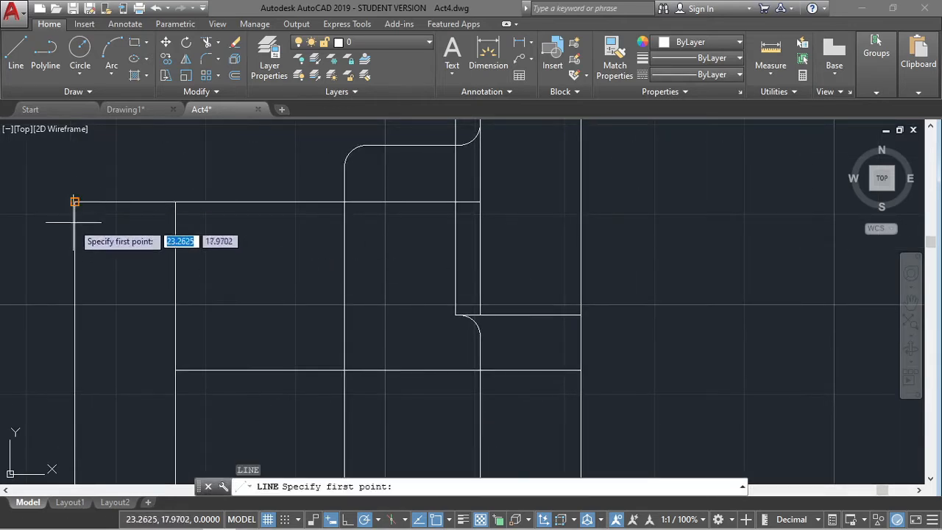
click(74, 202)
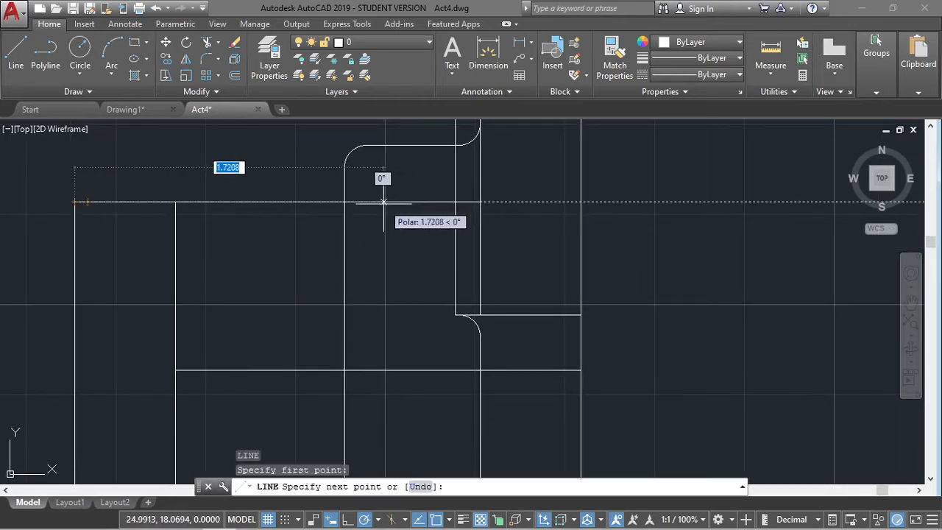
text(1.88)
key(Return)
scroll(416, 335, down, 2)
middle_drag(416, 336, 430, 209)
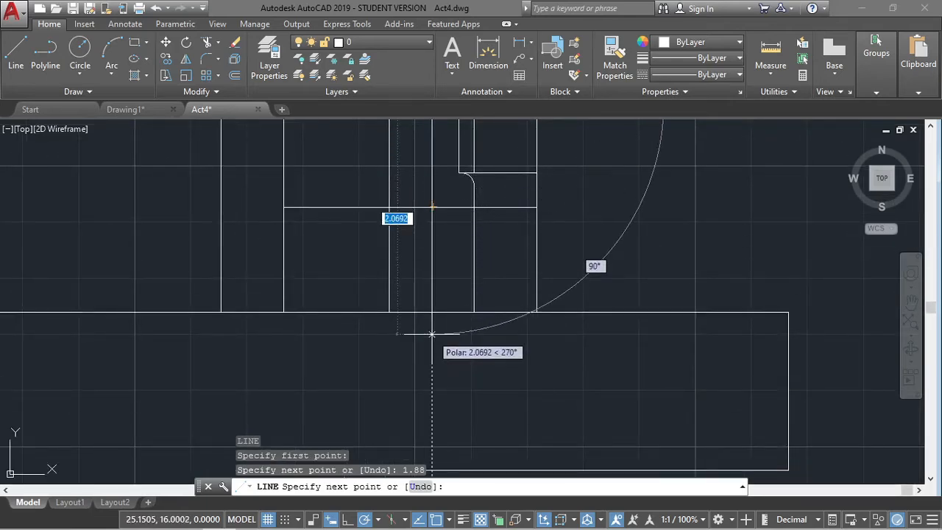
scroll(432, 334, down, 3)
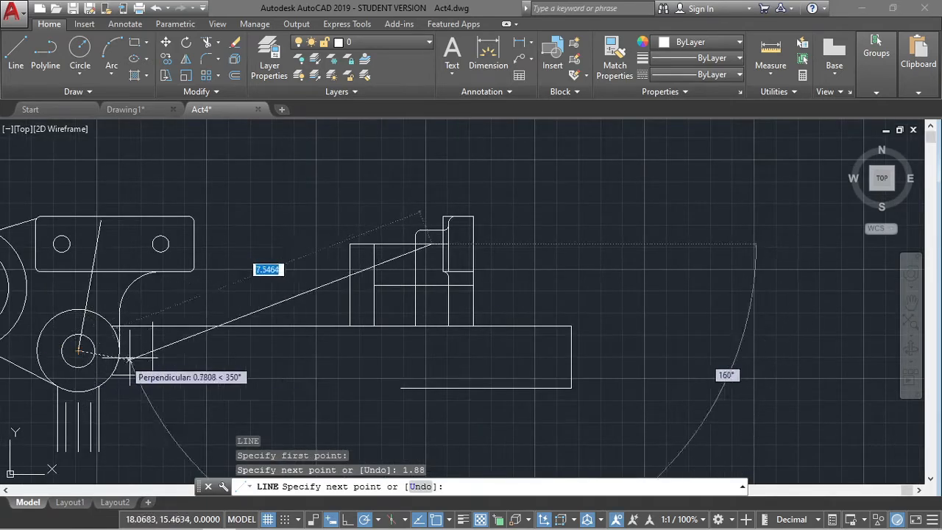
scroll(435, 352, up, 2)
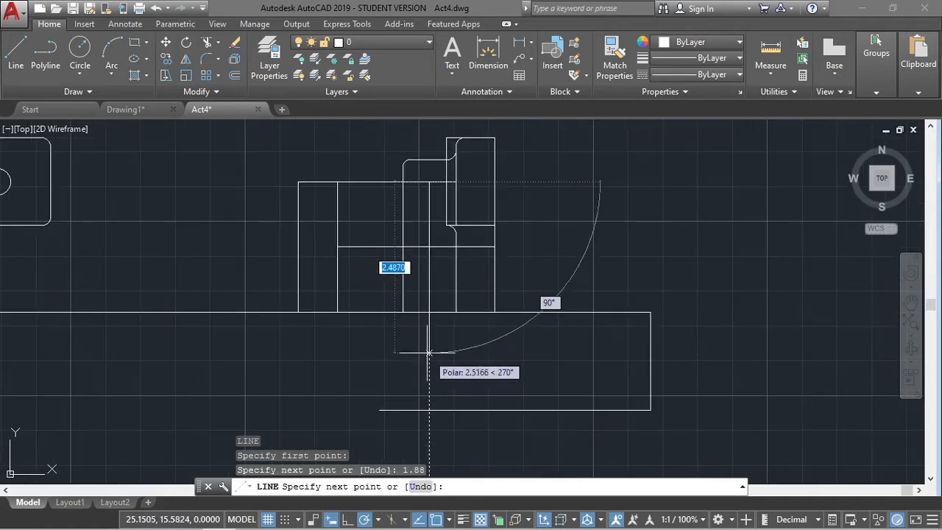
scroll(428, 352, down, 2)
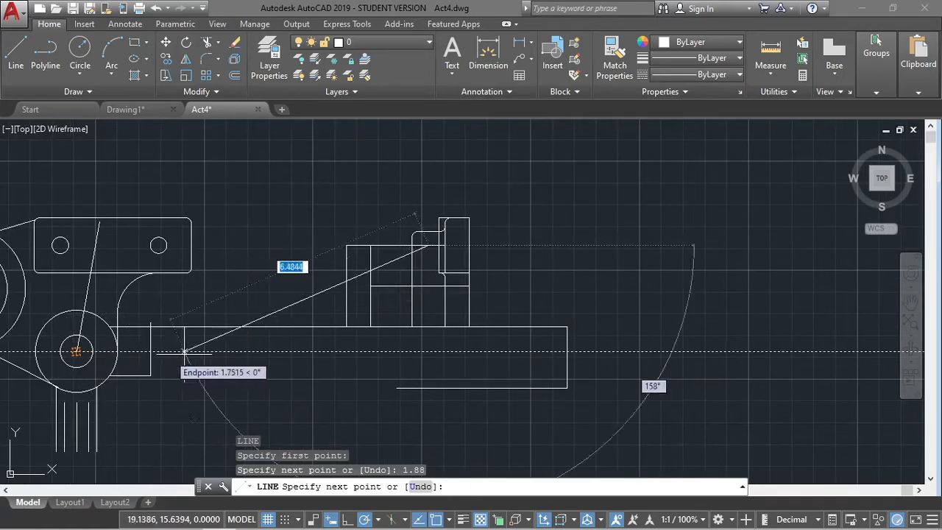
click(428, 327)
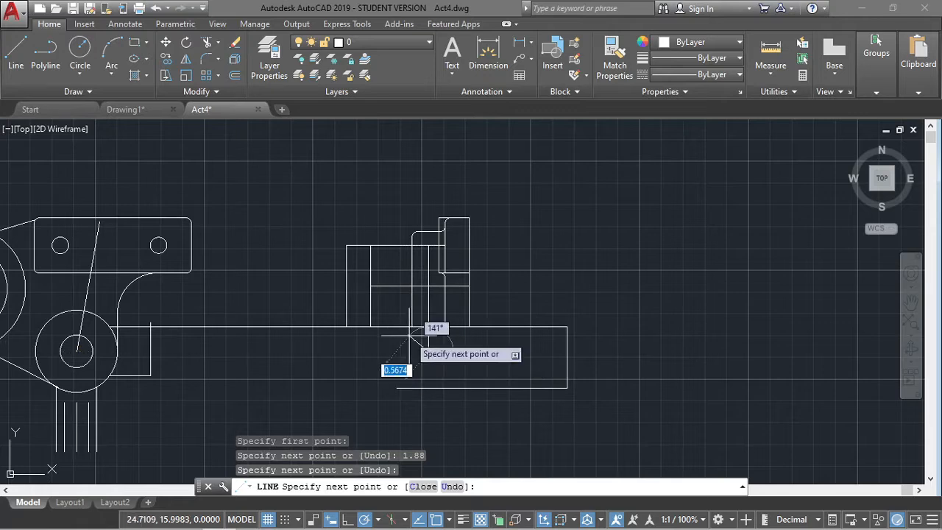
key(Escape)
Draw a 0.1875-radius circle centered where the block's inner vertical line meets the horizontal centerline.
scroll(457, 327, up, 3)
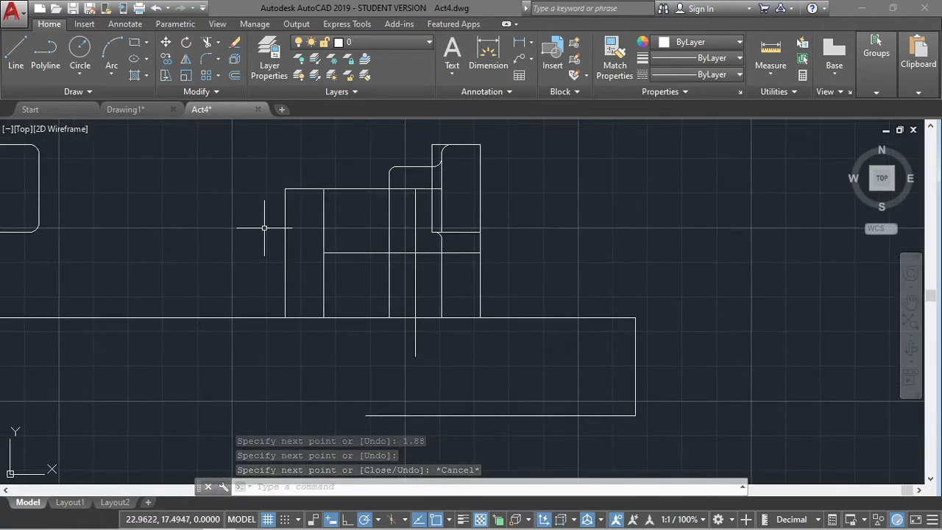
text(c)
key(Return)
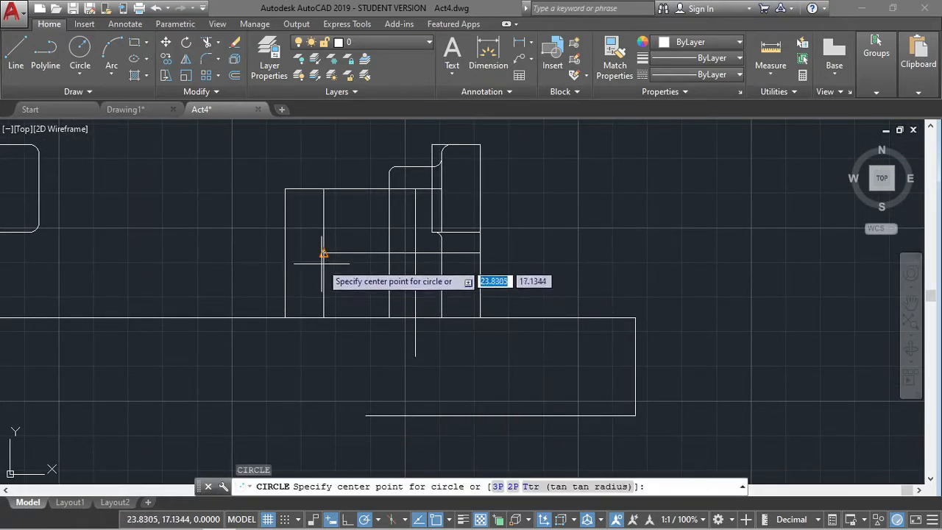
click(324, 254)
text(0.1875)
key(Return)
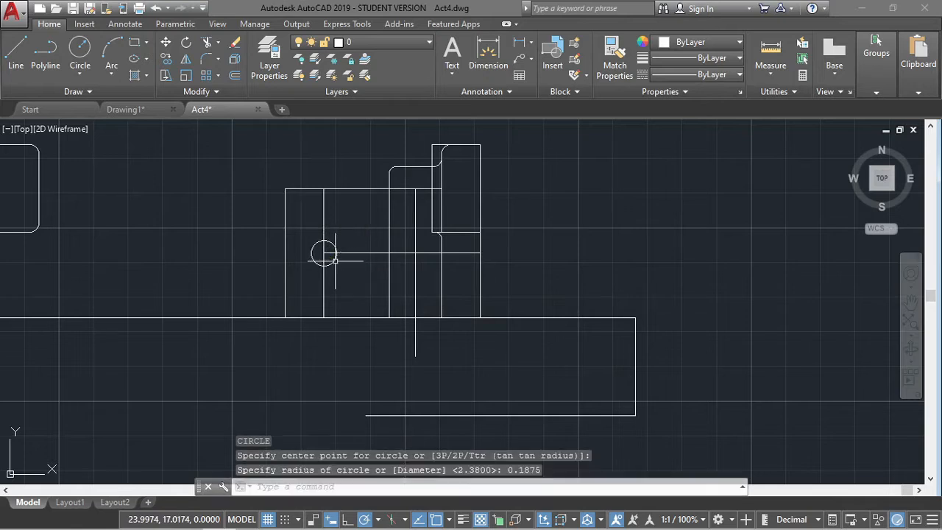
Draw another 0.1875-radius circle centered on the lower end of the long vertical line.
key(Return)
click(416, 357)
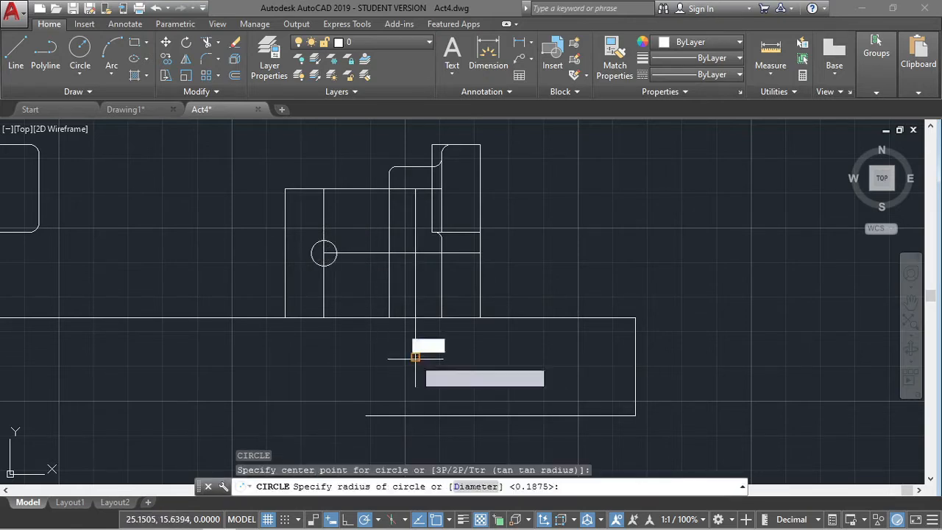
key(Return)
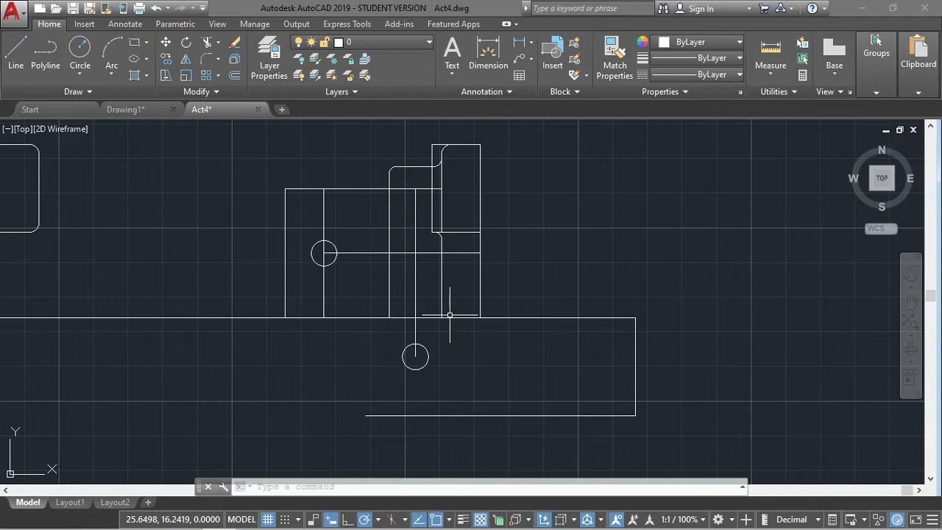
middle_drag(553, 253, 581, 285)
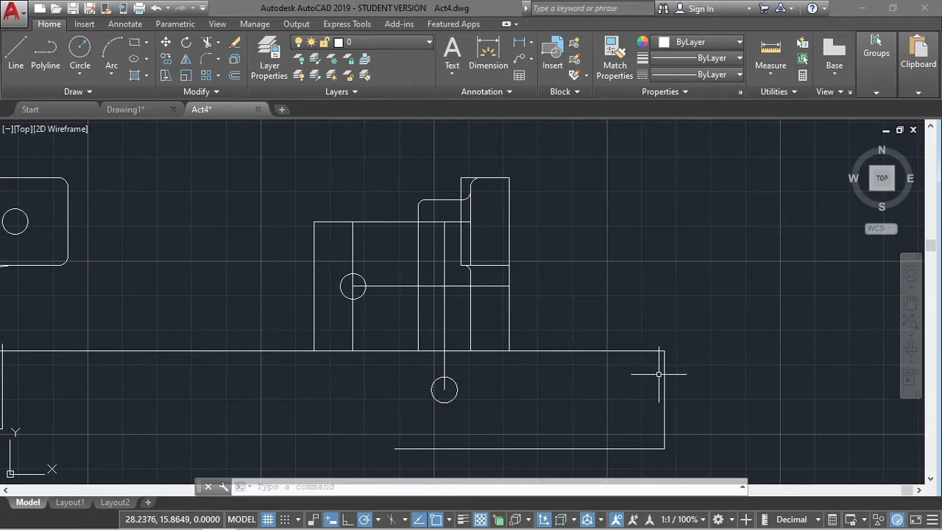
key(l)
key(Return)
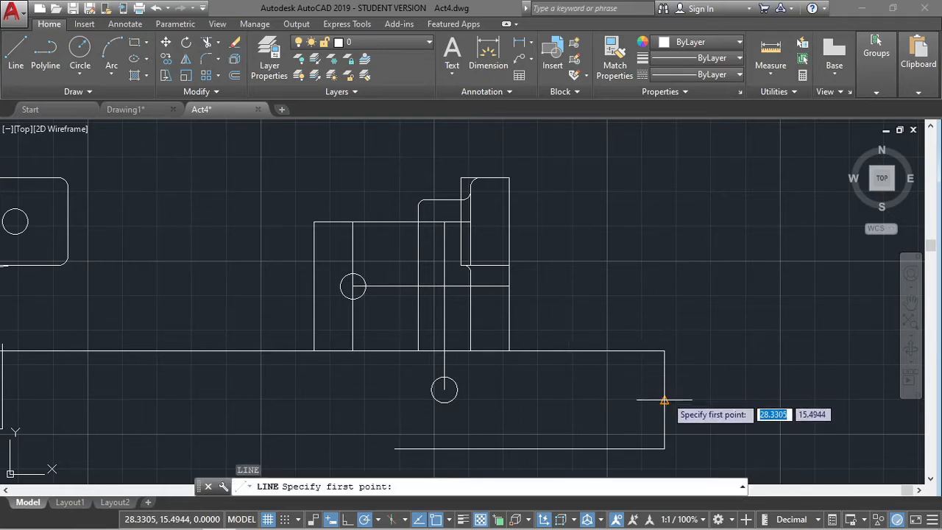
text(c)
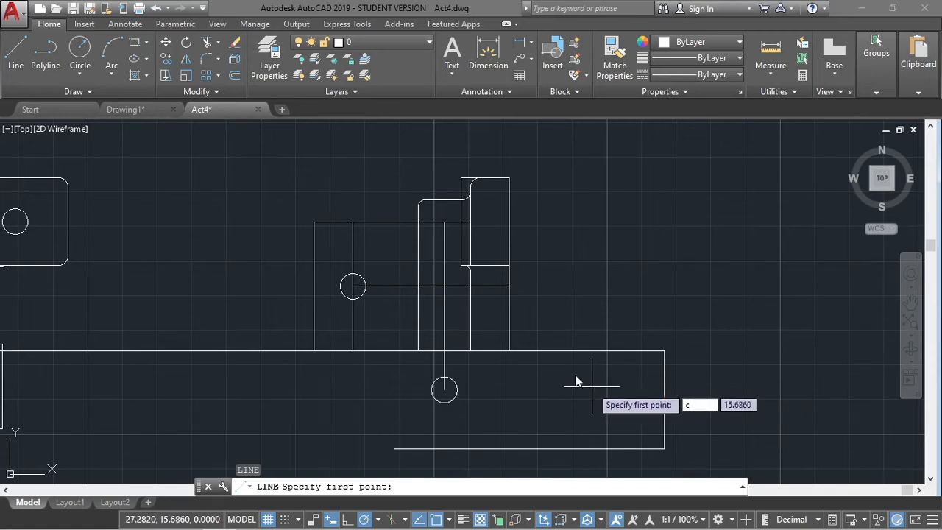
key(Escape)
Try a 1.50-radius circle centered 1.12 left of the lower rectangle's upper-right corner, and erase it.
text(c)
key(Return)
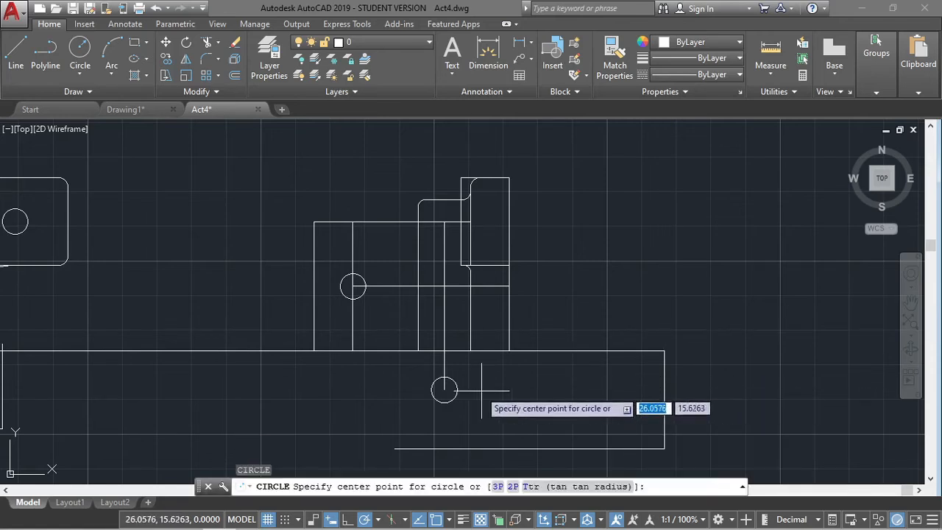
click(443, 389)
key(Return)
key(Return)
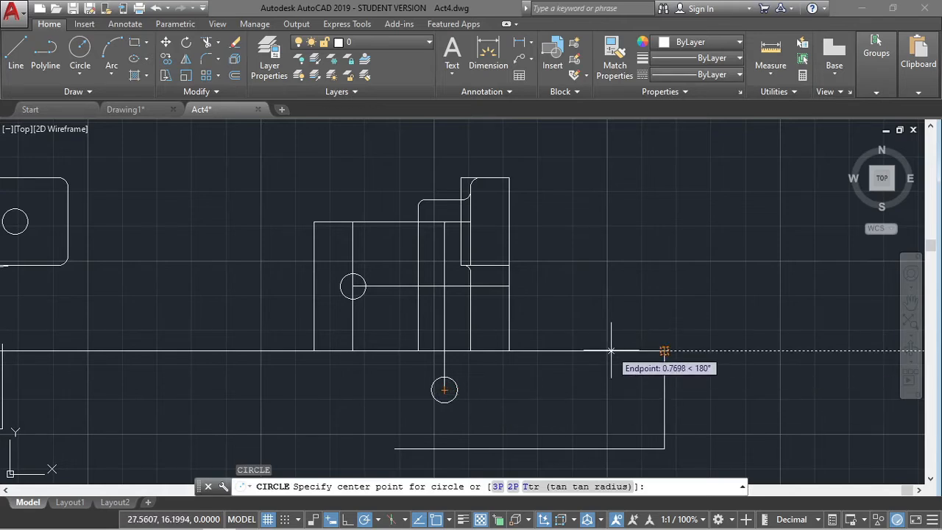
text(1.12)
key(Return)
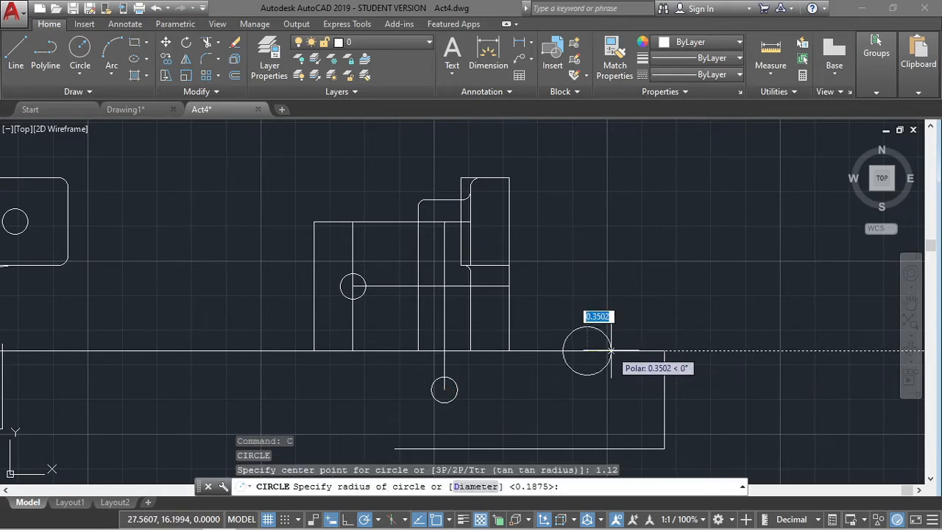
text(1.)
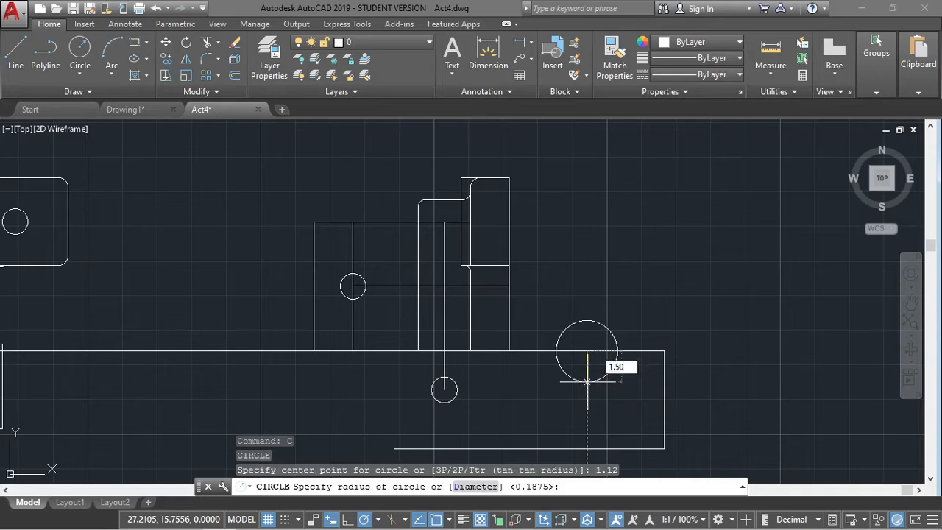
key(Return)
click(586, 245)
key(Delete)
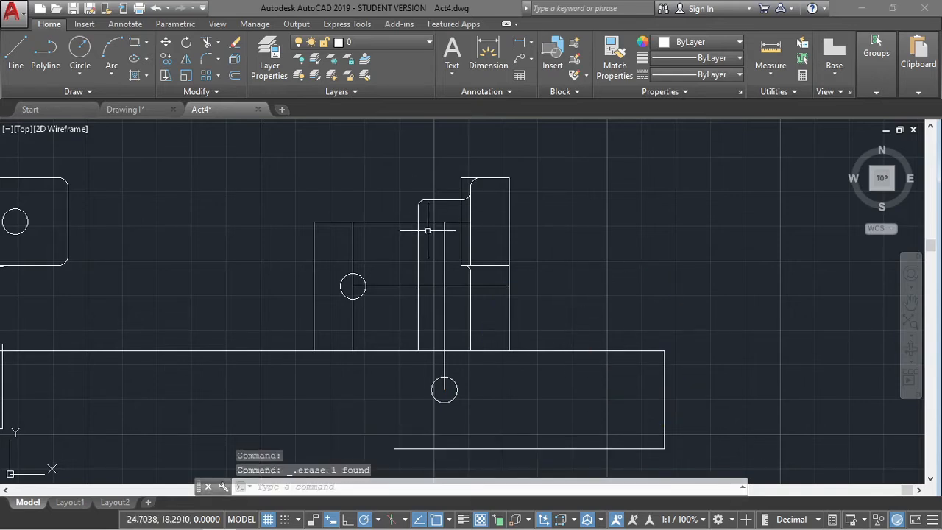
click(81, 74)
click(103, 95)
click(664, 351)
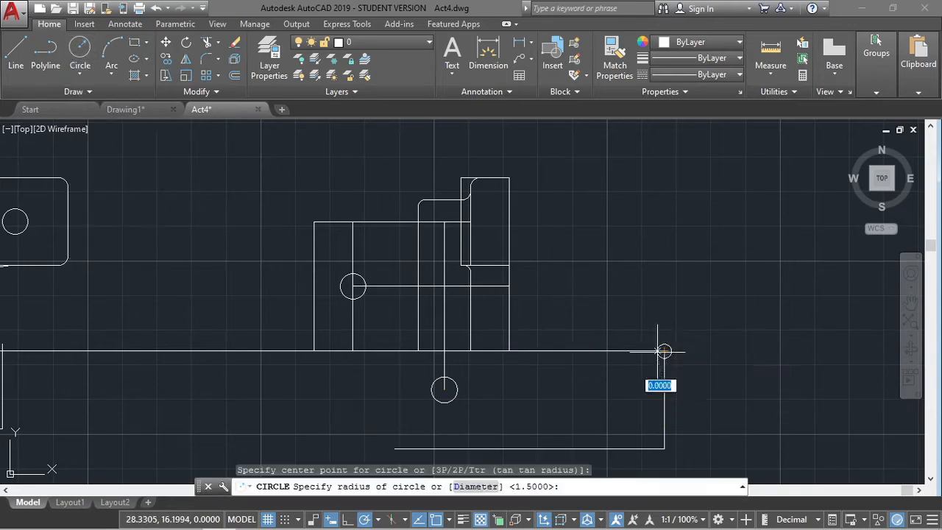
key(Escape)
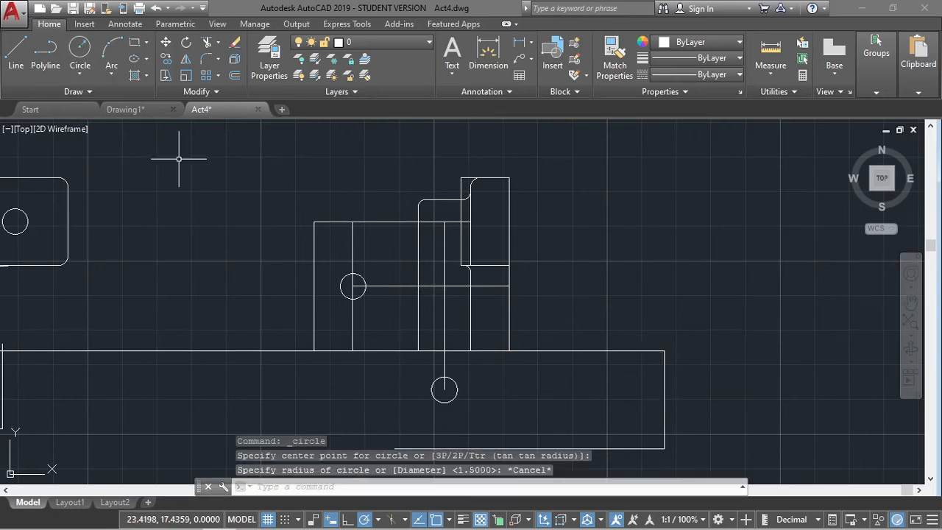
Draw a 0.1875-radius circle centered 1.12 left of the lower rectangle's upper-right corner, on its top edge.
click(80, 74)
click(103, 95)
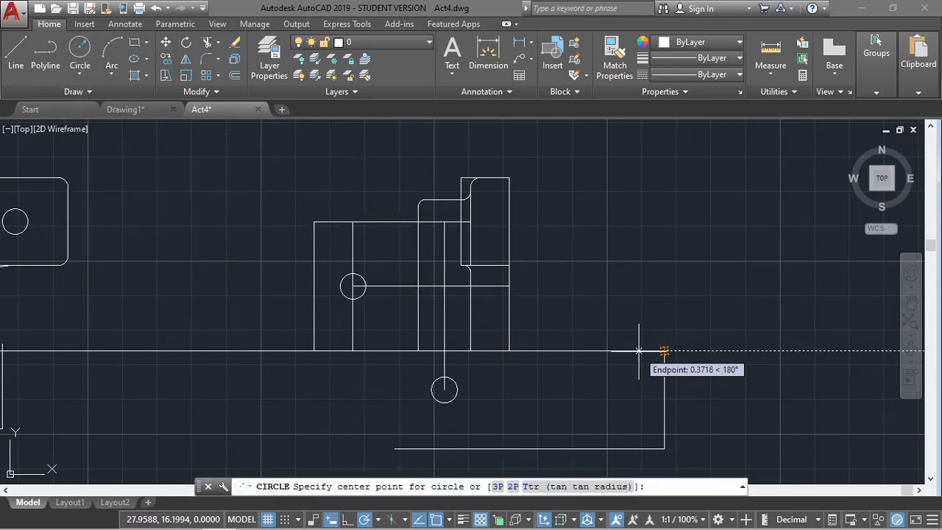
text(1.12)
key(Return)
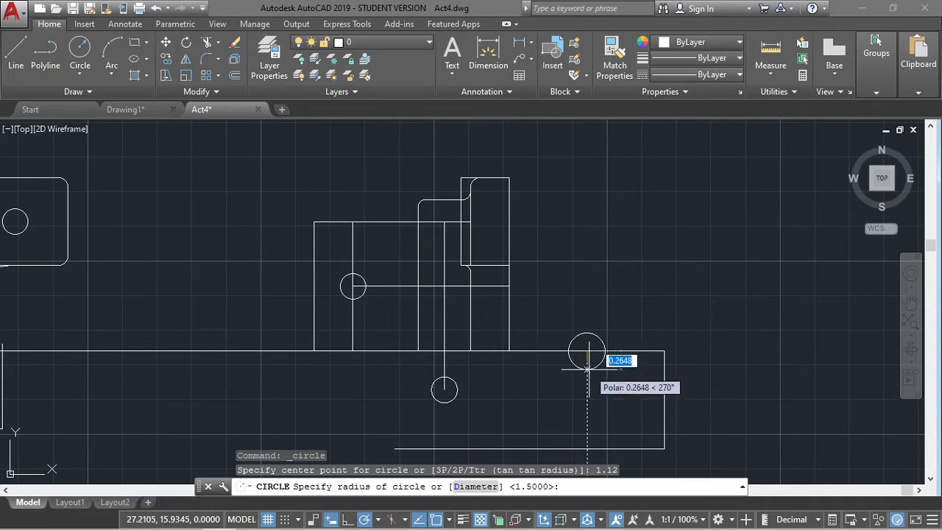
text(0.1875)
key(Return)
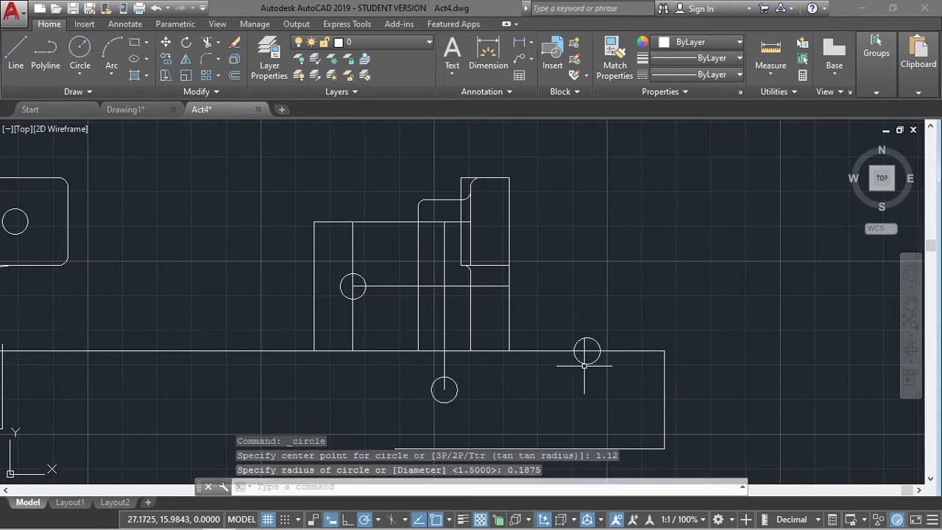
Move the new circle straight down so its center is level with the other circle in the lower rectangle.
click(596, 361)
click(586, 351)
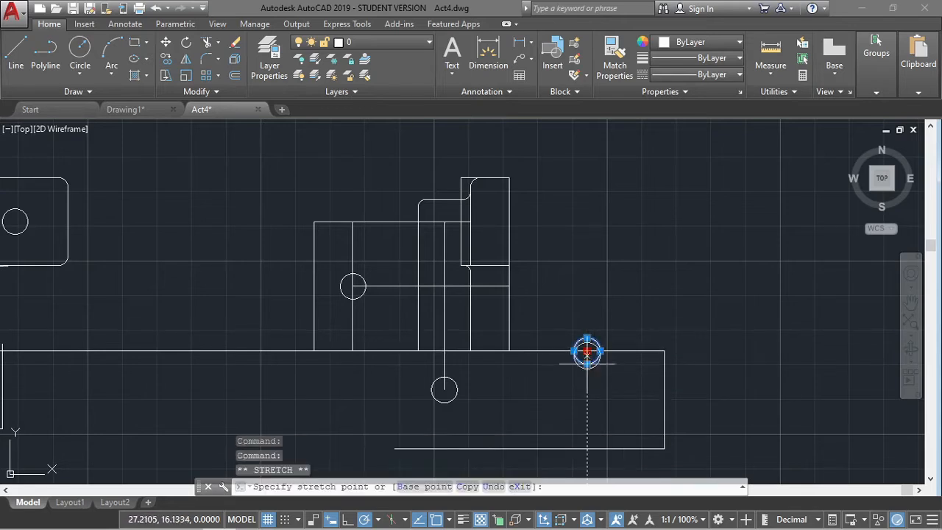
click(587, 390)
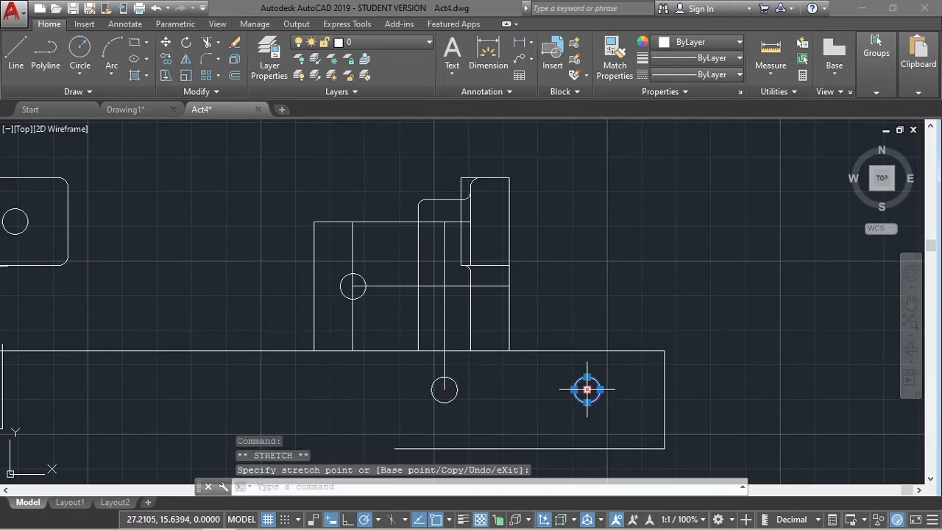
key(Escape)
Try a 1.125-radius circle concentric with the small circle near the lower rectangle's right end, and erase it.
text(c)
key(Return)
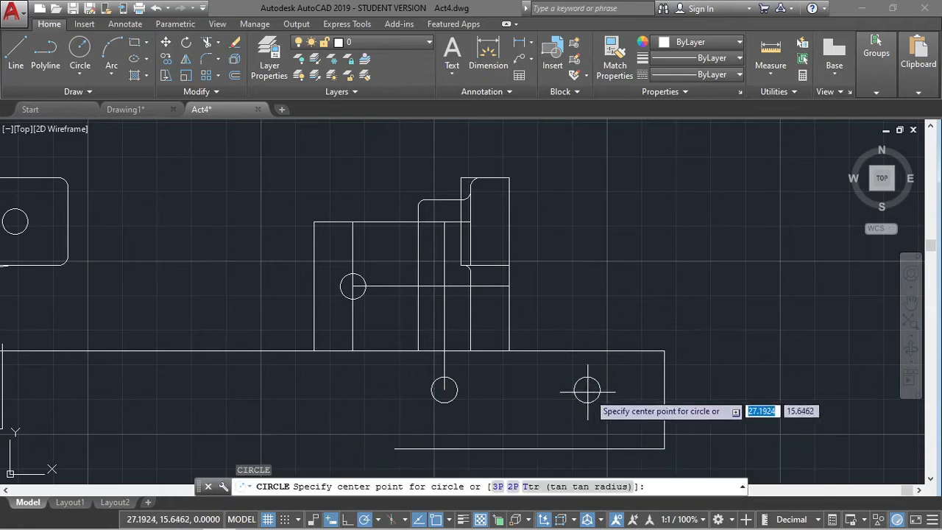
click(586, 390)
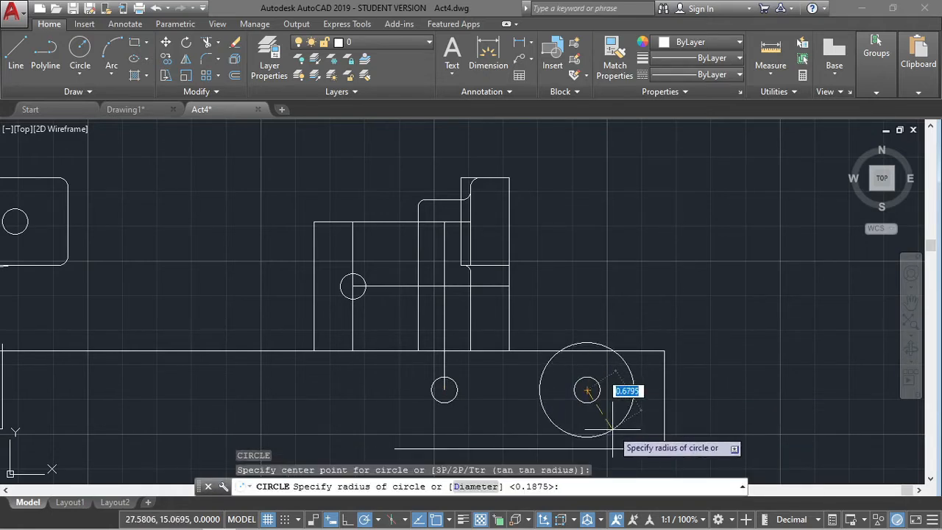
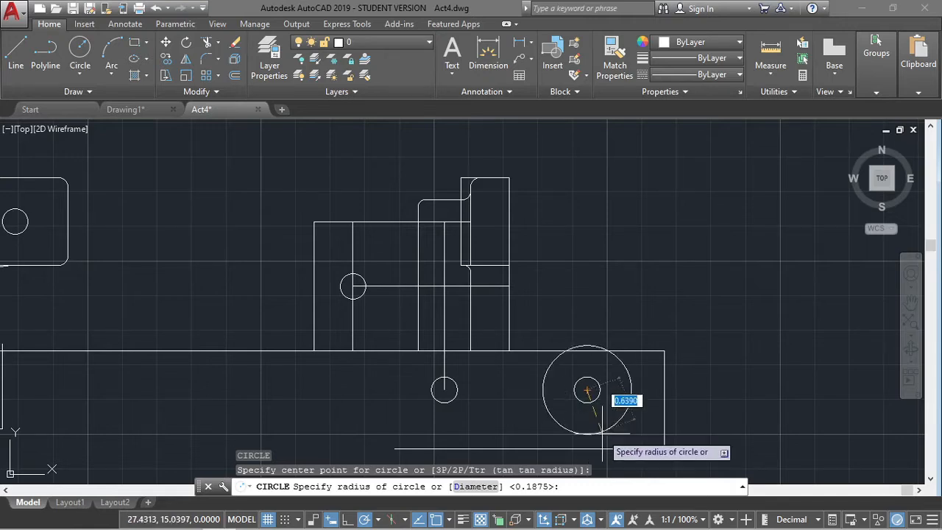
scroll(590, 436, down, 2)
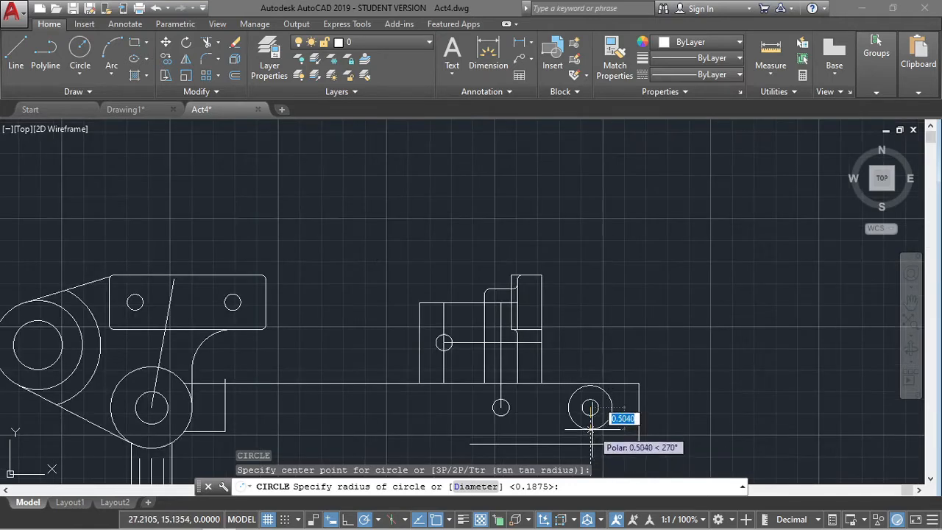
text(1.125)
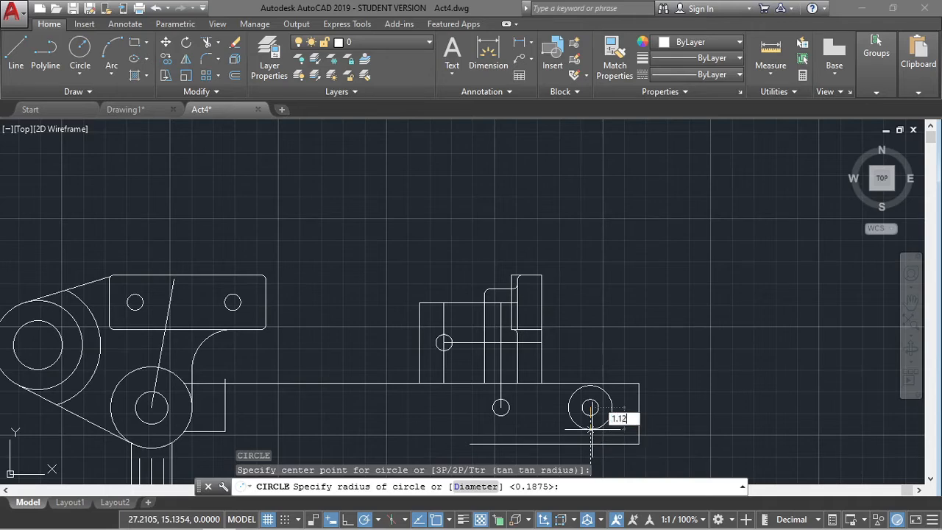
key(Return)
click(608, 361)
key(Delete)
scroll(607, 361, down, 2)
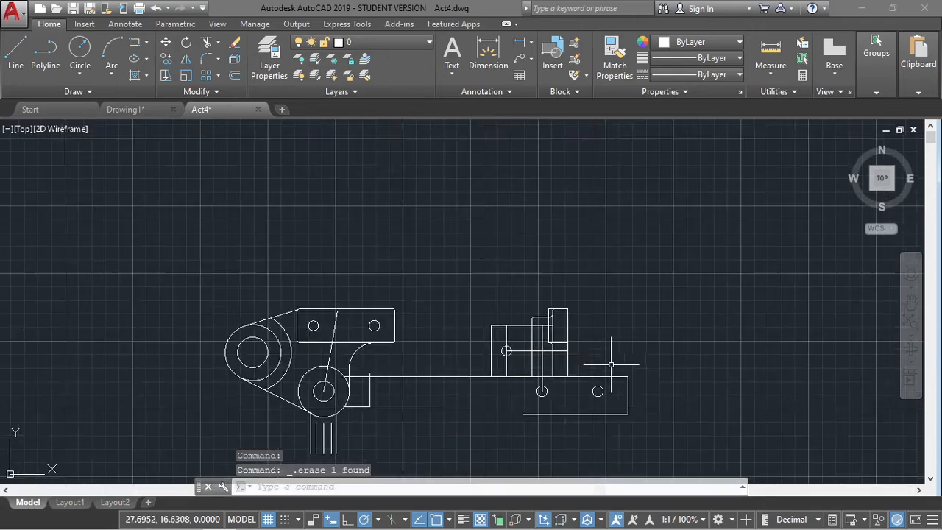
Try a concentric circle of 1.13 diameter around the small circle near the lower rectangle's right end, and erase it.
scroll(618, 394, up, 2)
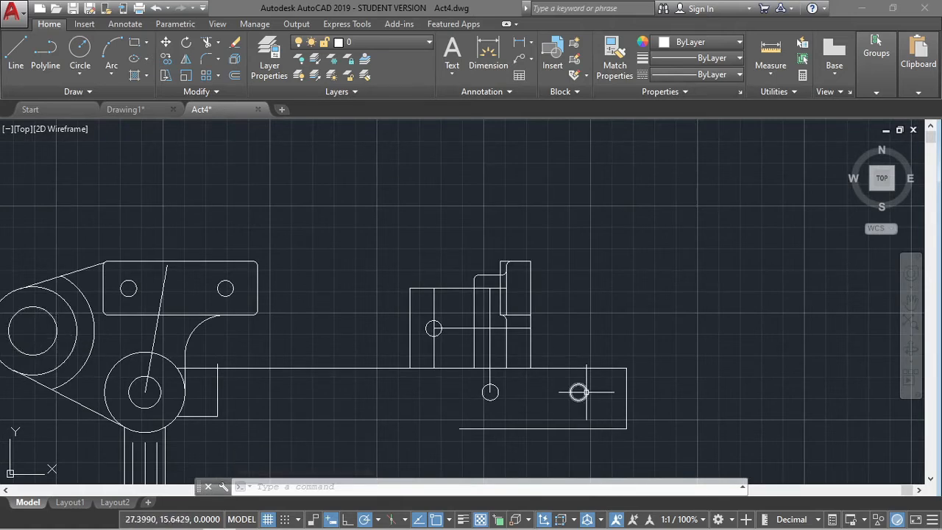
click(80, 73)
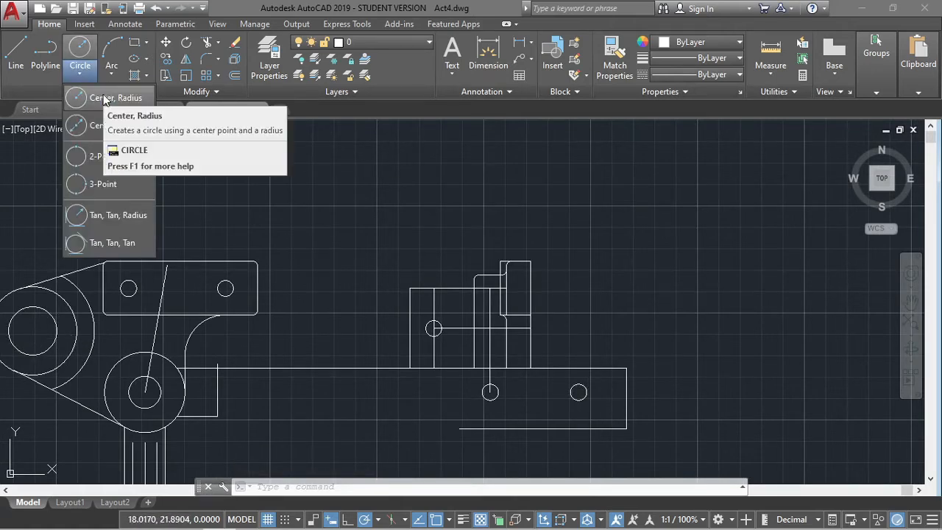
click(81, 123)
click(578, 392)
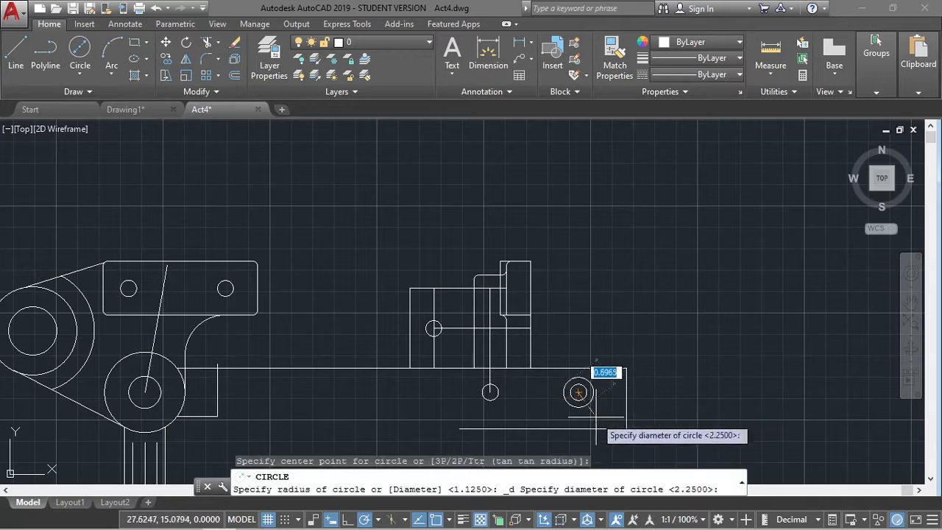
text(1.13)
key(Return)
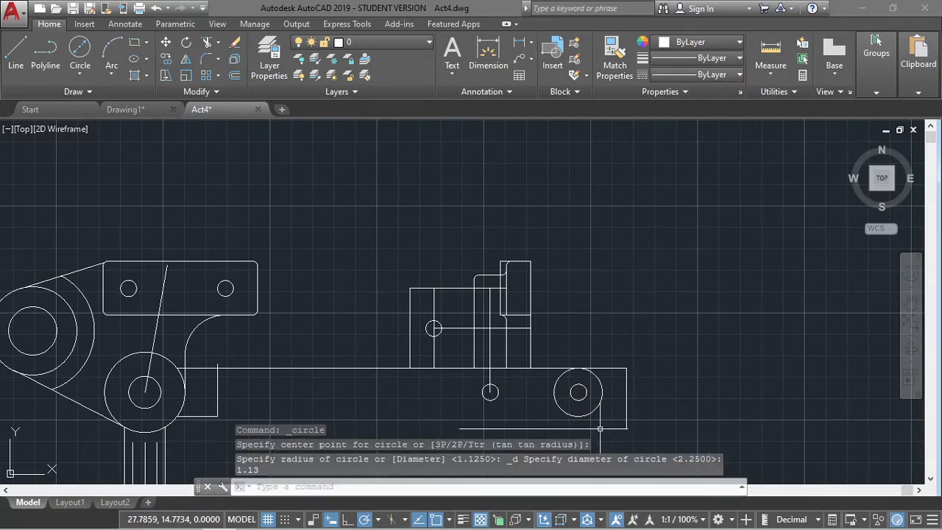
click(598, 404)
key(Delete)
Try a concentric circle of 0.75 radius around the small circle near the lower rectangle's right end.
click(583, 396)
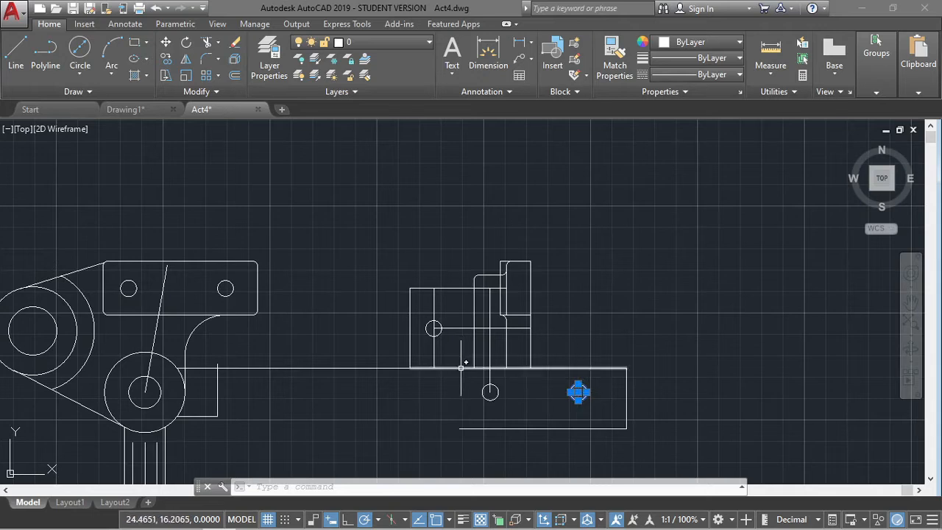
text(c)
key(Return)
click(578, 393)
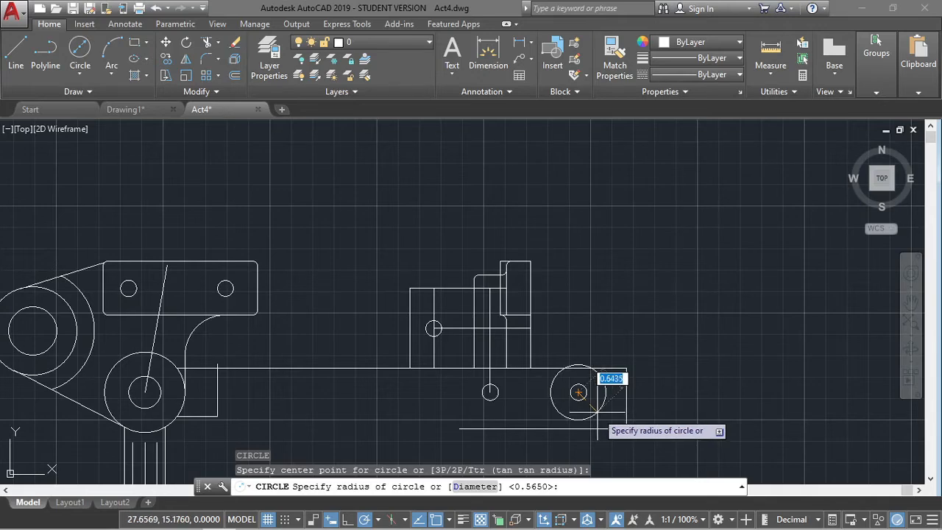
key(BackSpace)
text(0.75)
key(Return)
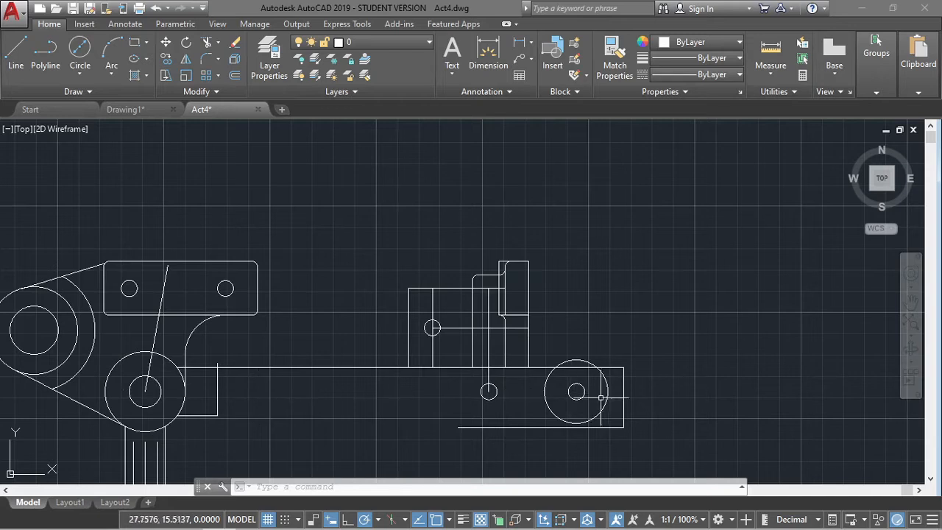
Draw a 0.56-radius circle concentric with the small circle near the lower rectangle's right end.
scroll(599, 385, up, 2)
text(c)
key(Return)
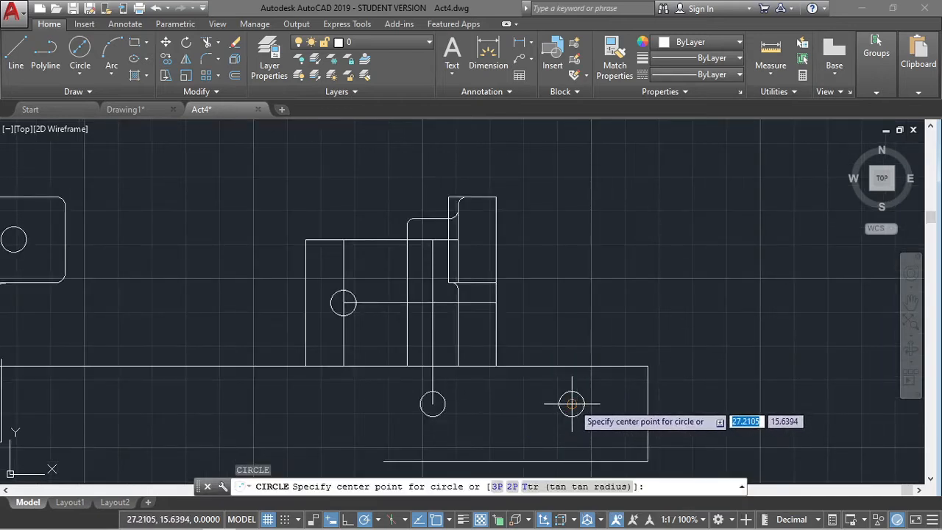
click(572, 403)
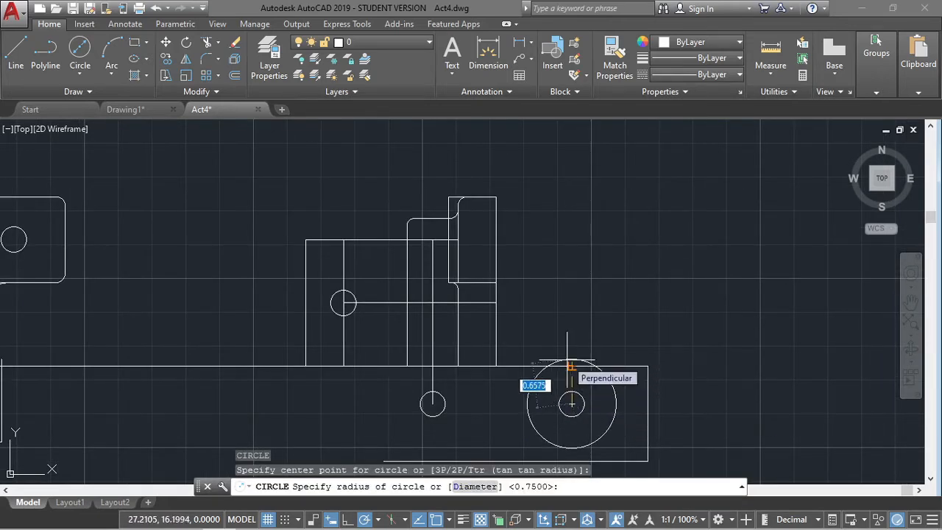
text(0.56)
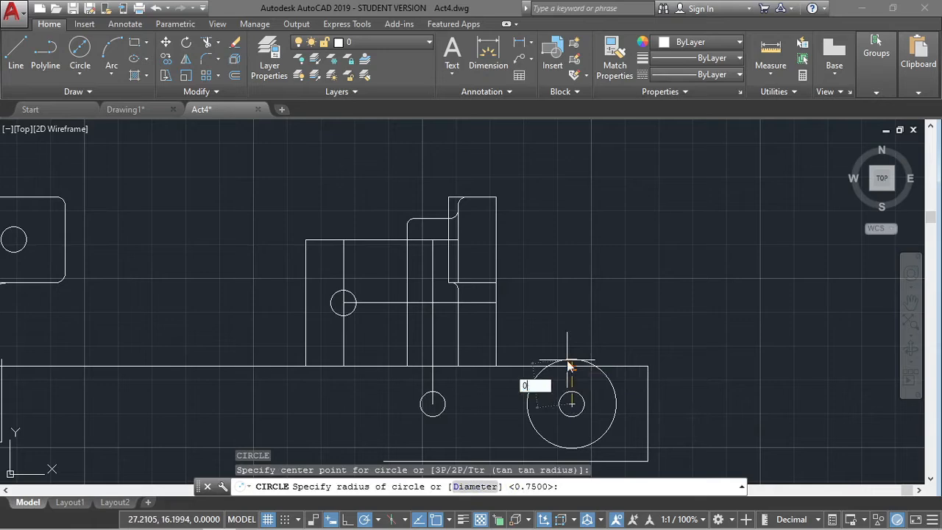
key(Return)
scroll(586, 360, down, 1)
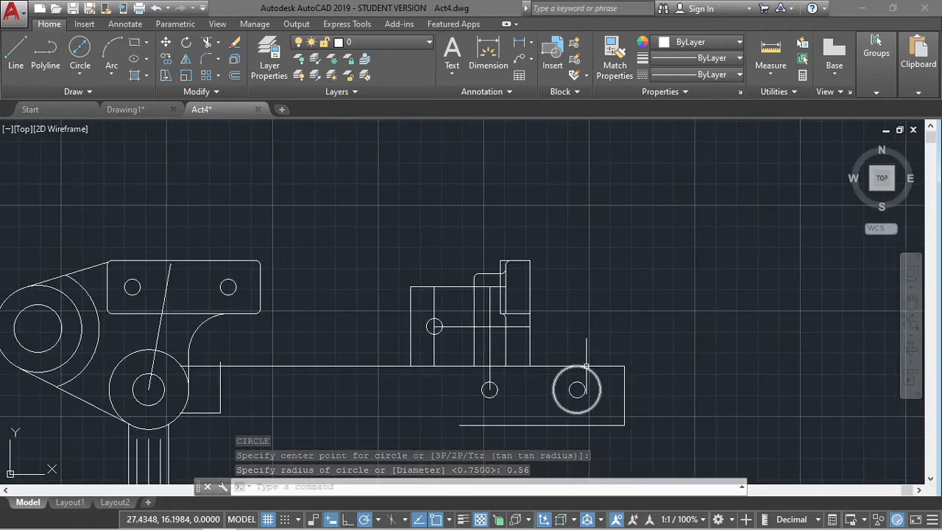
scroll(586, 366, down, 1)
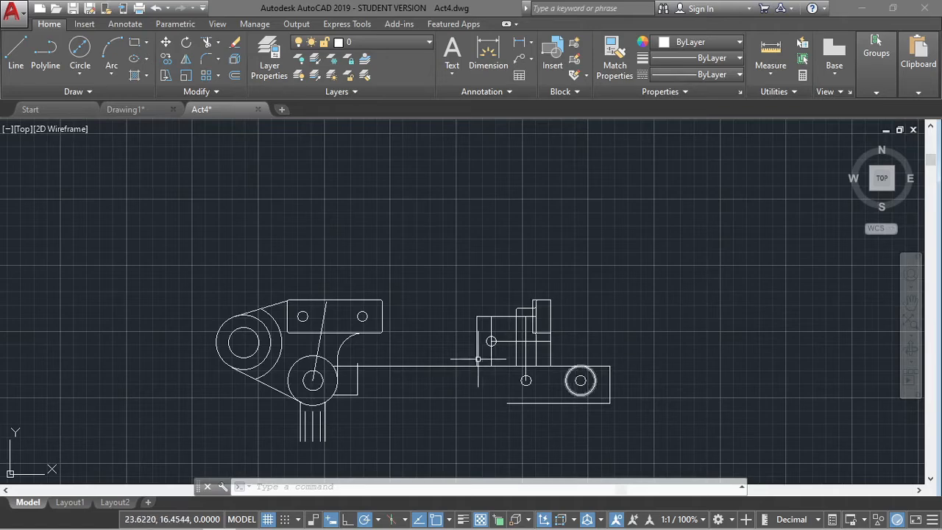
Stretch the lower end of the stepped profile's left vertical line straight down to the lower rectangle's bottom line.
scroll(452, 358, up, 3)
middle_drag(452, 358, 426, 296)
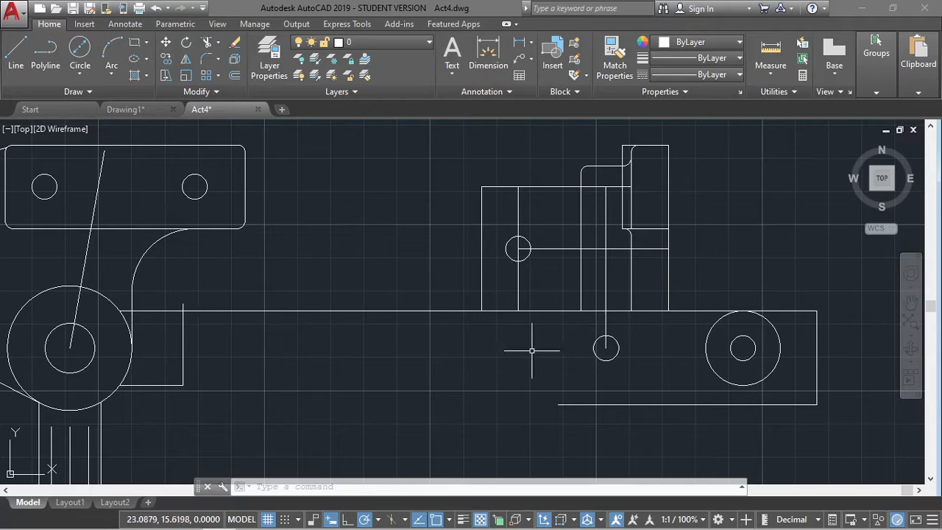
scroll(647, 340, down, 2)
scroll(652, 338, up, 4)
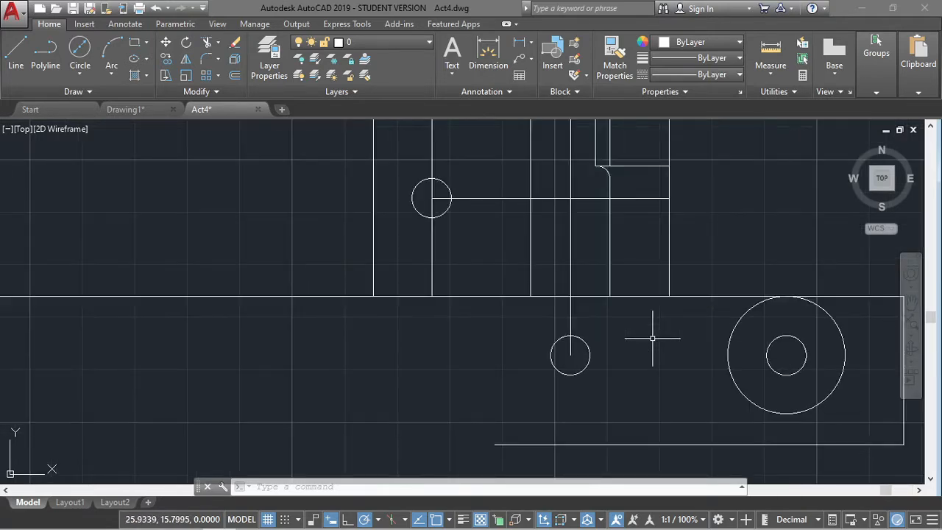
middle_drag(775, 267, 641, 381)
middle_drag(616, 312, 643, 238)
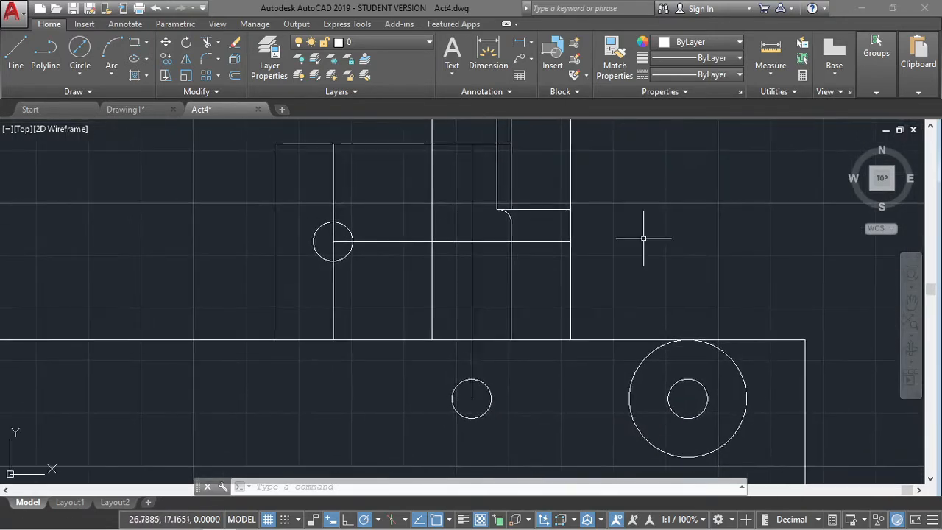
middle_drag(610, 334, 652, 231)
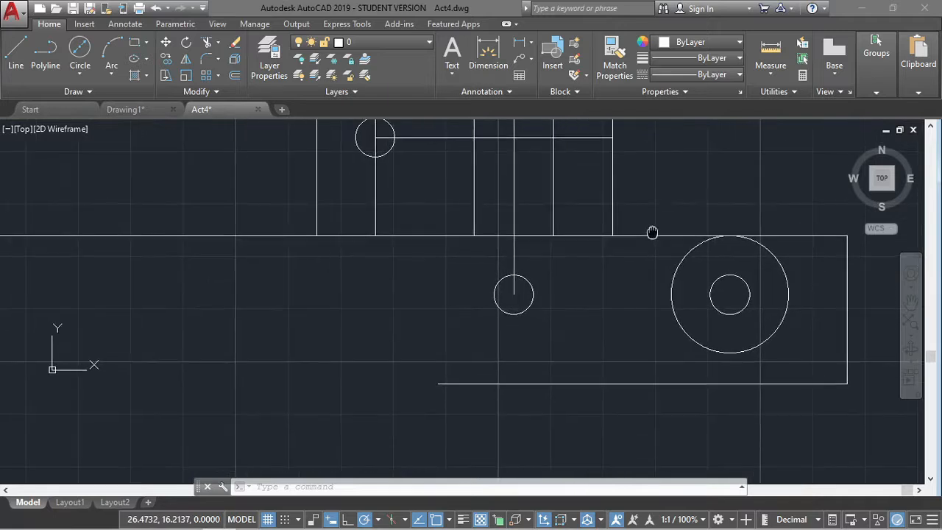
click(474, 206)
click(474, 236)
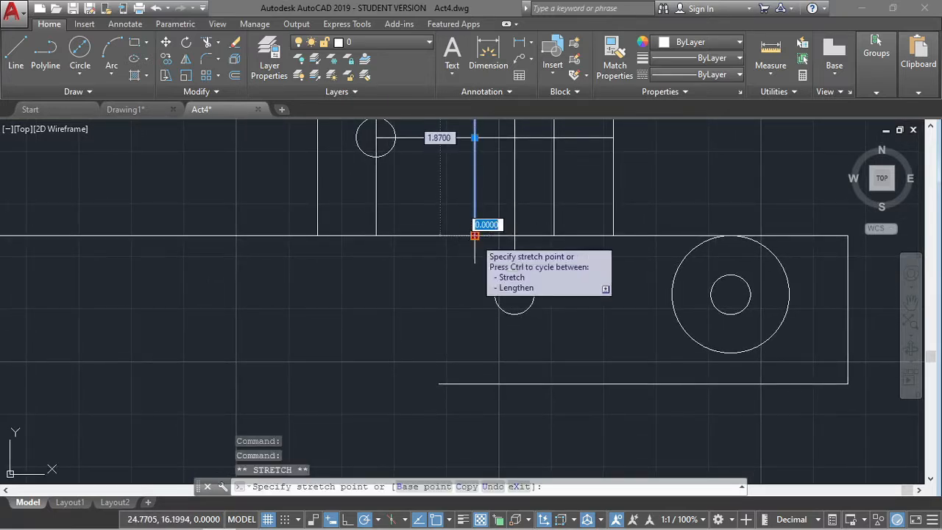
key(Escape)
click(475, 235)
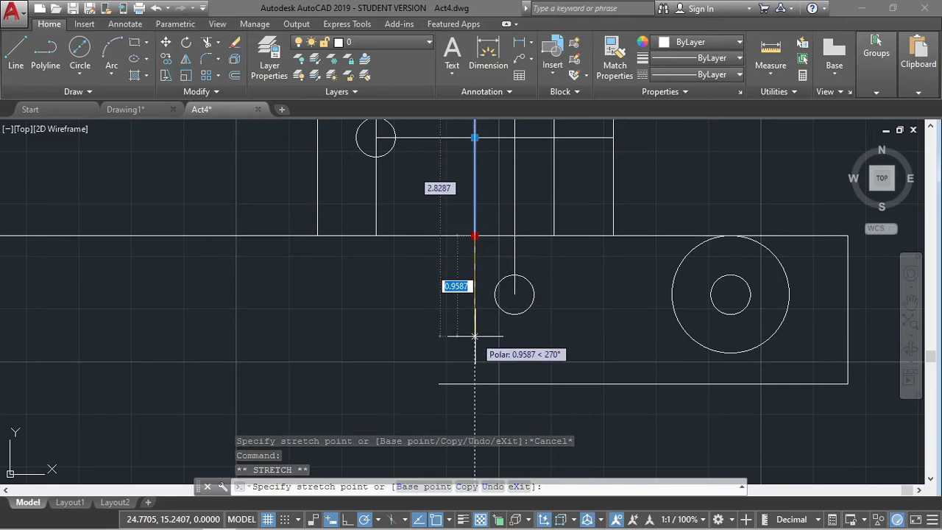
click(474, 383)
key(Escape)
middle_drag(660, 329, 450, 382)
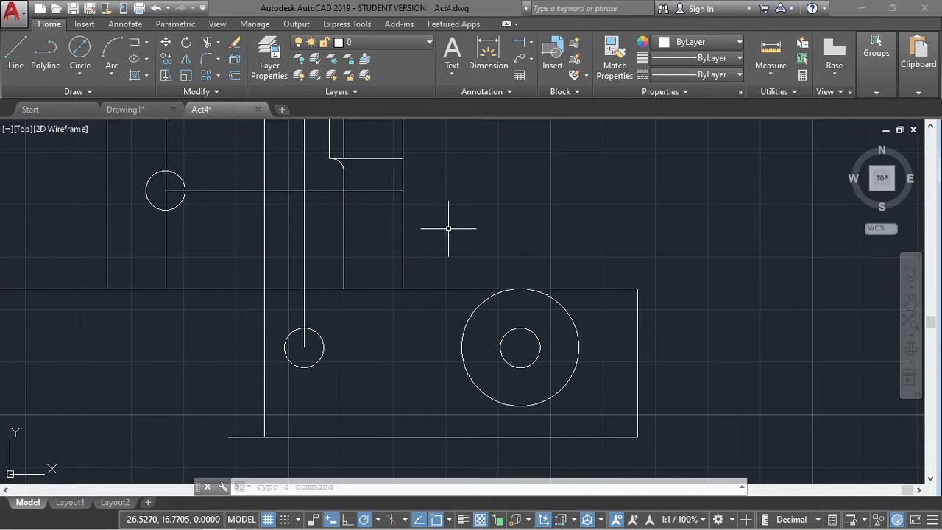
Draw a 1.32-long horizontal line from the extended vertical line to the profile's right edge, level with the top of the front view's lower large circle.
scroll(472, 227, down, 4)
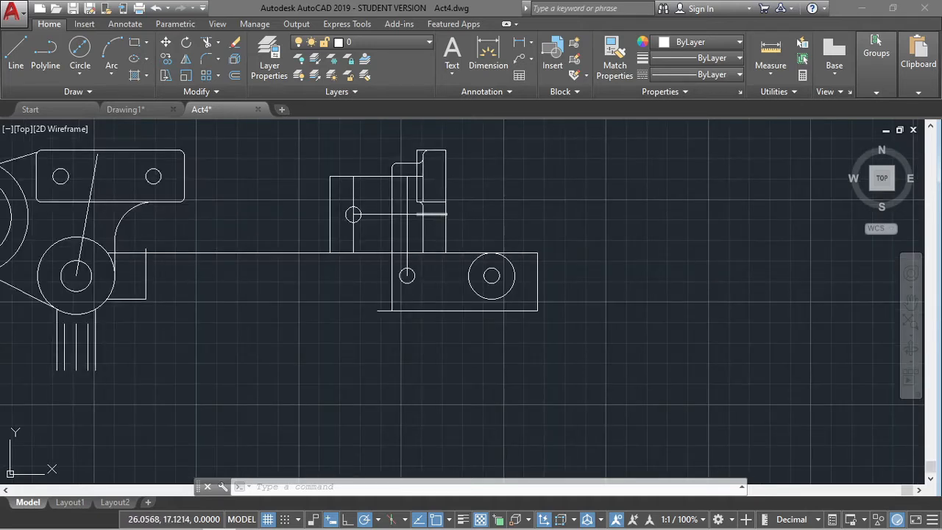
key(Return)
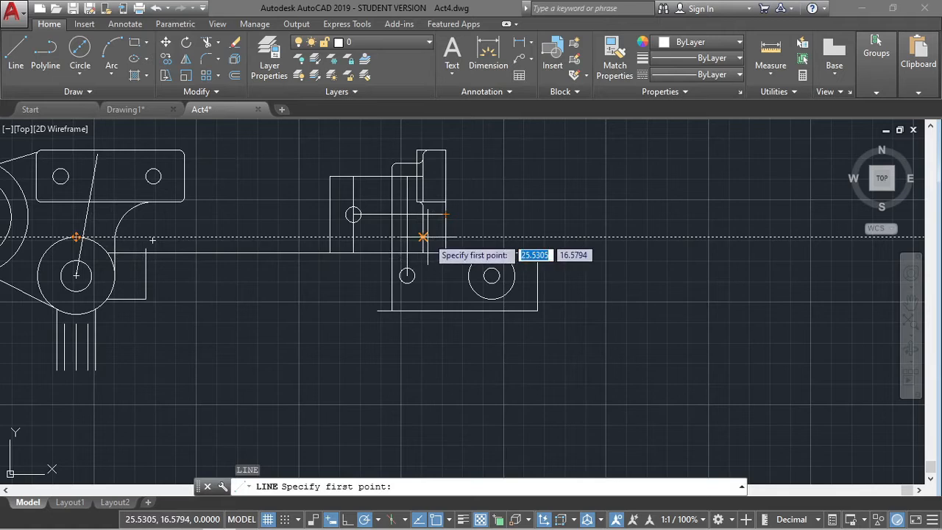
click(391, 237)
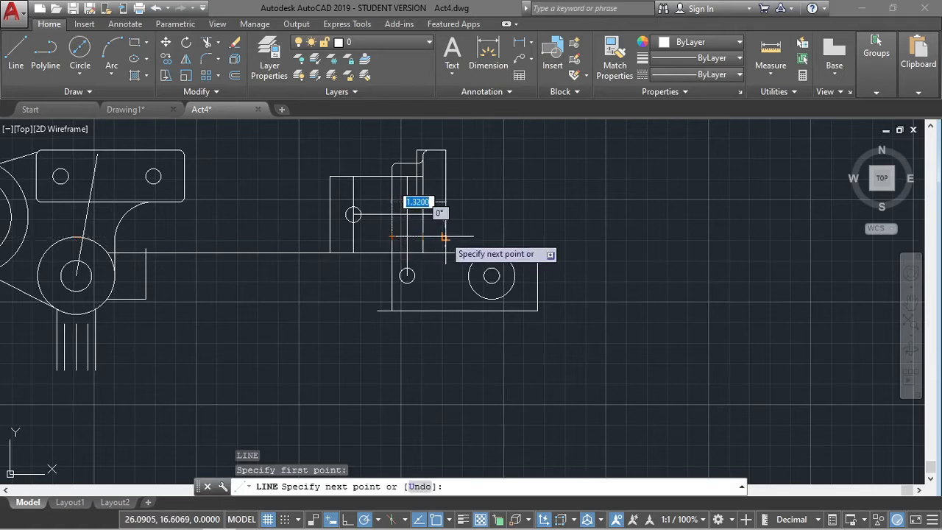
click(445, 238)
key(Escape)
scroll(432, 260, up, 4)
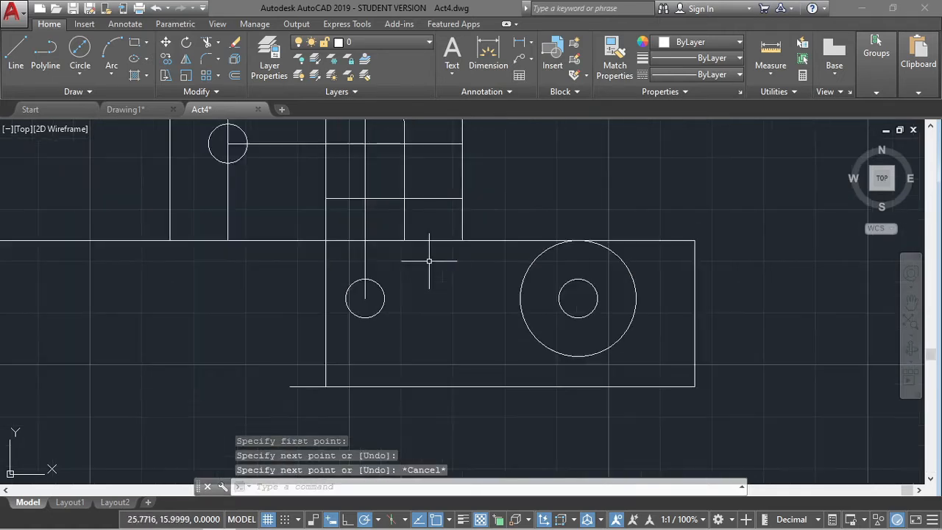
Fillet the corner between the new horizontal line and the extended vertical line with a 0.12 radius.
middle_drag(358, 219, 410, 288)
text(f)
key(Return)
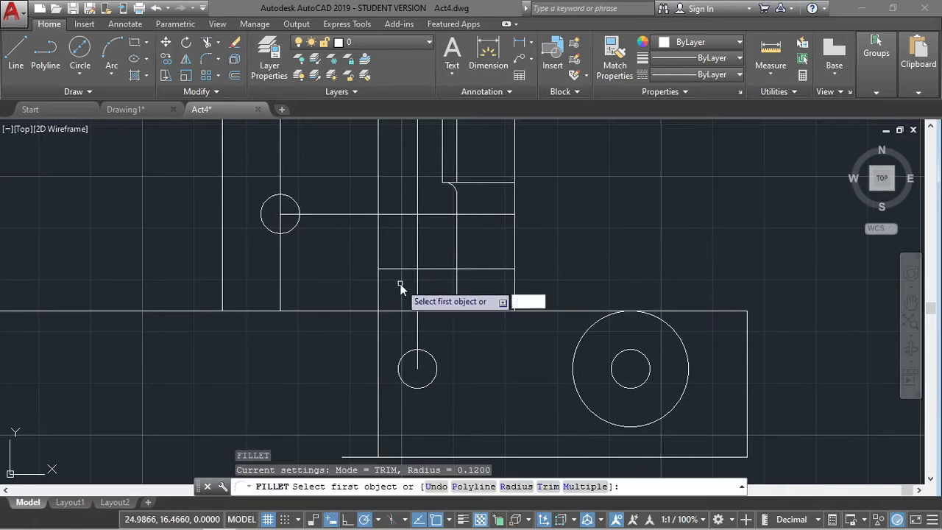
text(r)
key(Return)
text(0.12)
key(Return)
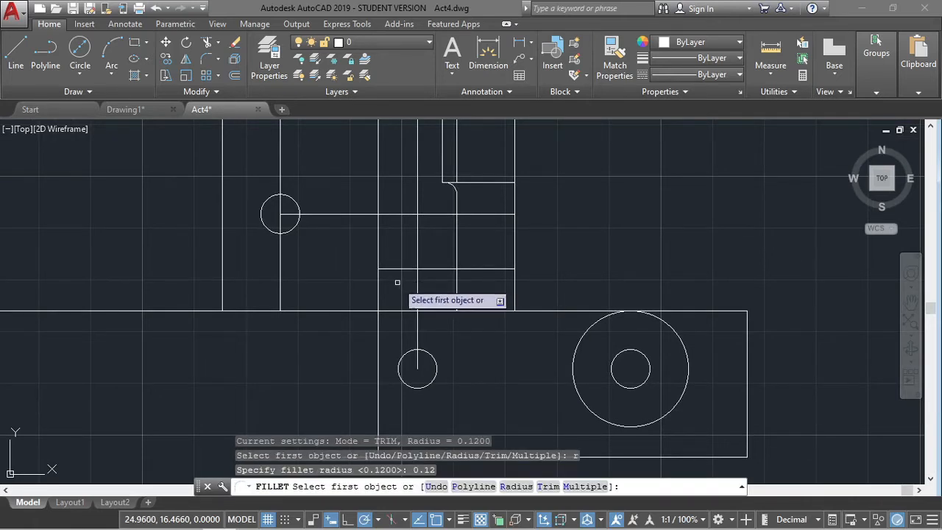
click(390, 269)
key(Escape)
scroll(378, 279, down, 2)
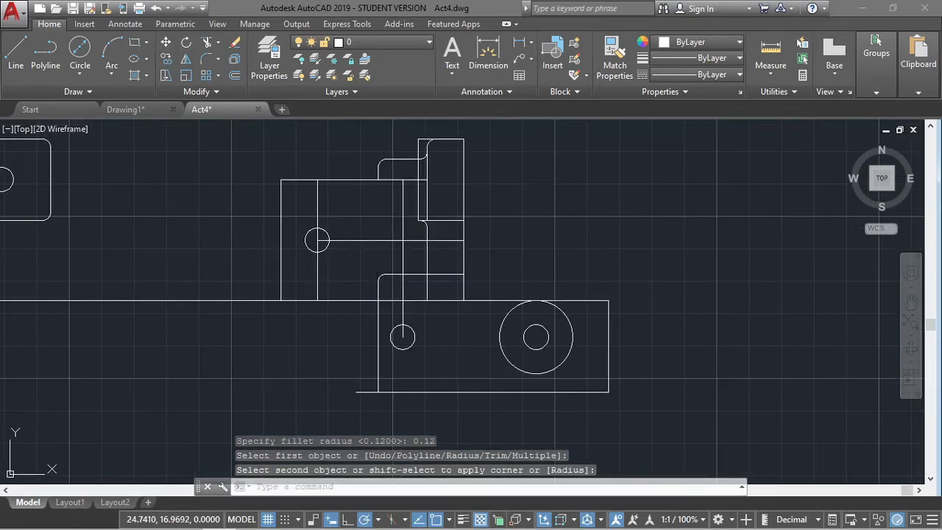
Redraw the trimmed part of the profile's left vertical line straight down to the new fillet.
key(Escape)
text(l)
key(Return)
click(376, 289)
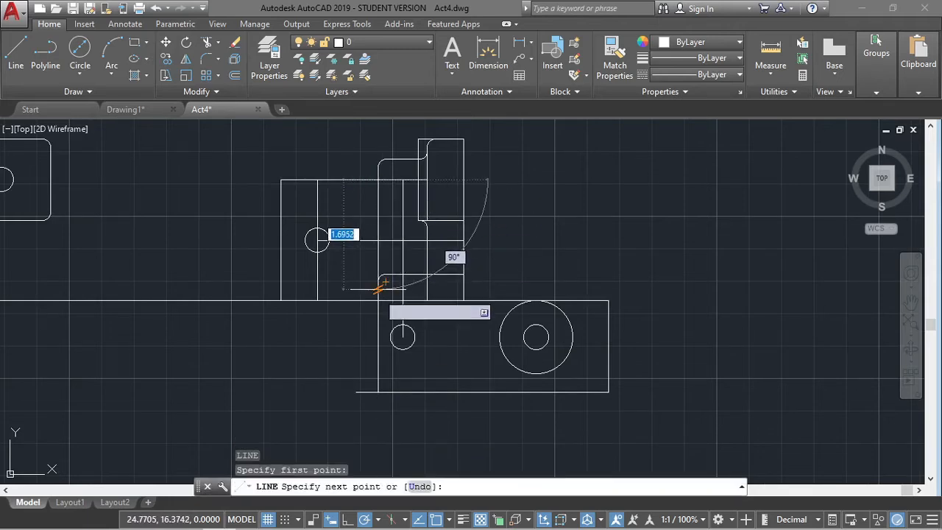
key(Escape)
Draw a line 1.88 down from the new horizontal line's right end and continue it horizontally to align with the lower rectangle's right edge.
scroll(440, 293, up, 2)
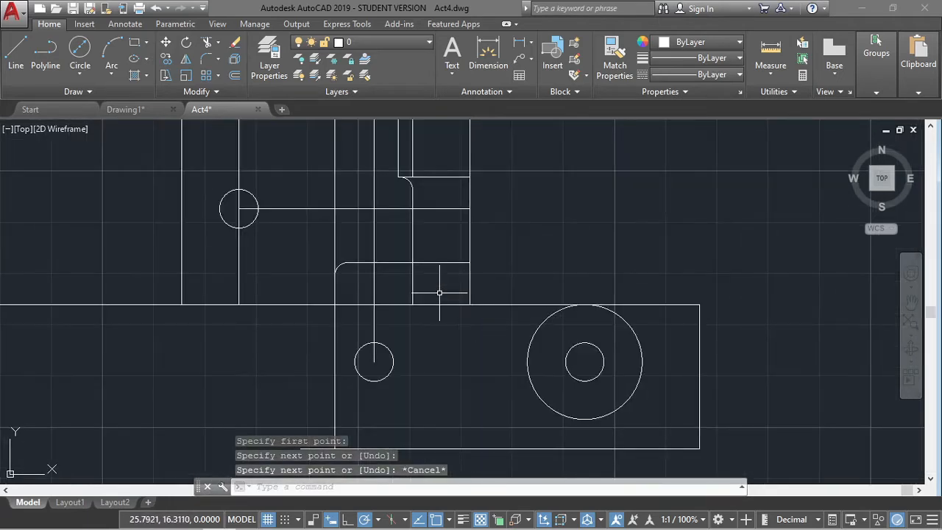
text(l)
key(Return)
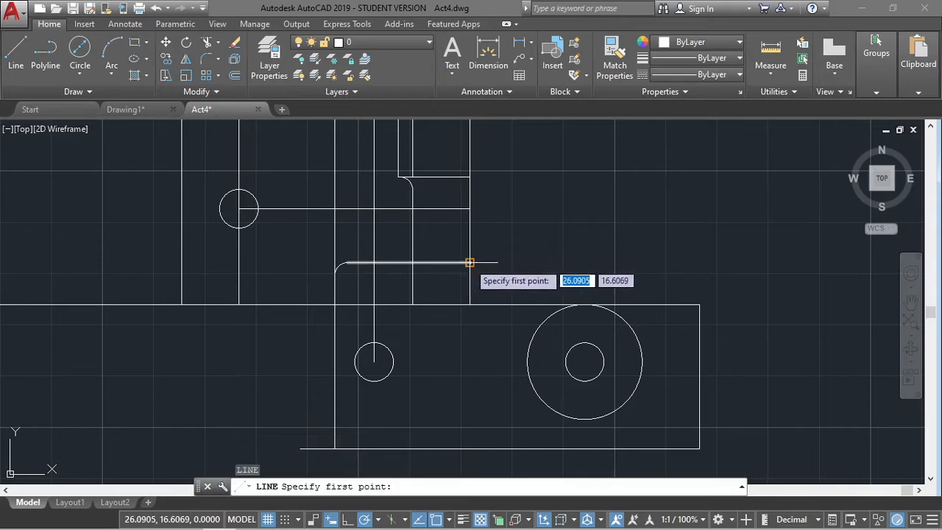
click(470, 262)
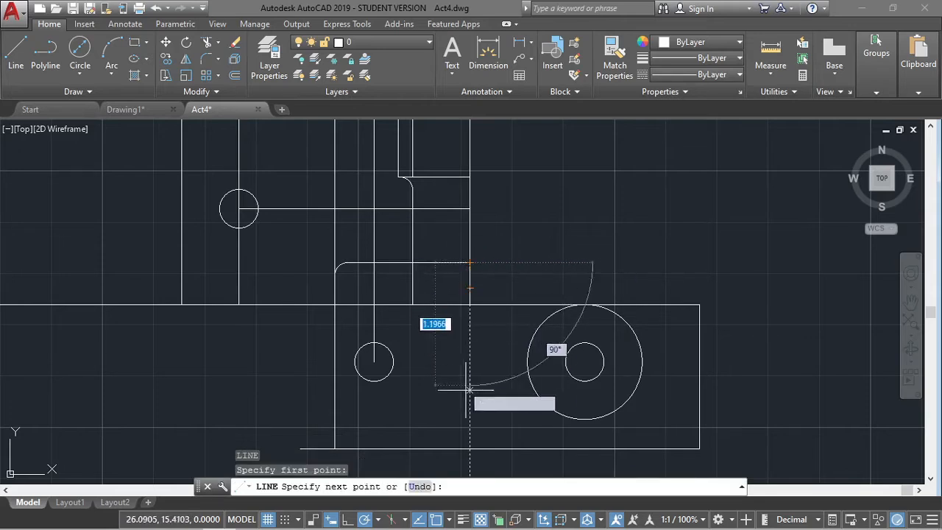
text(1.88)
key(Return)
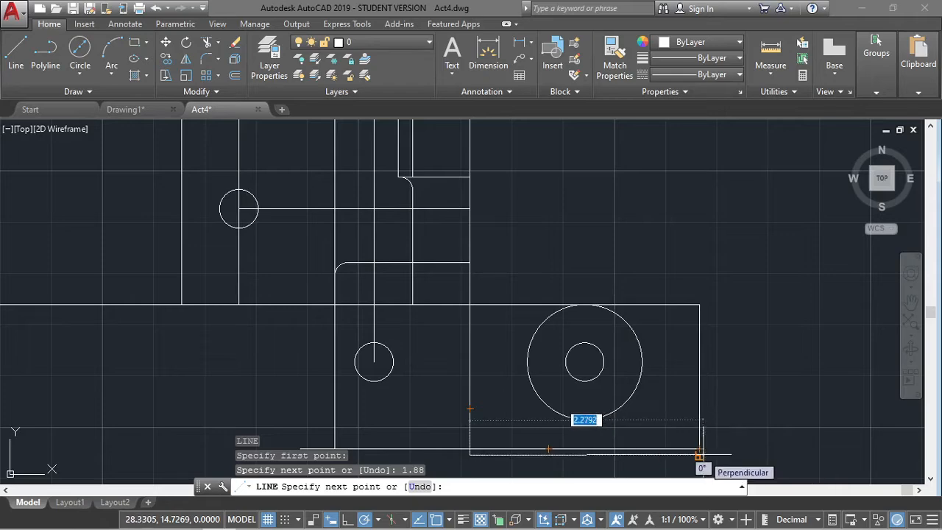
click(699, 456)
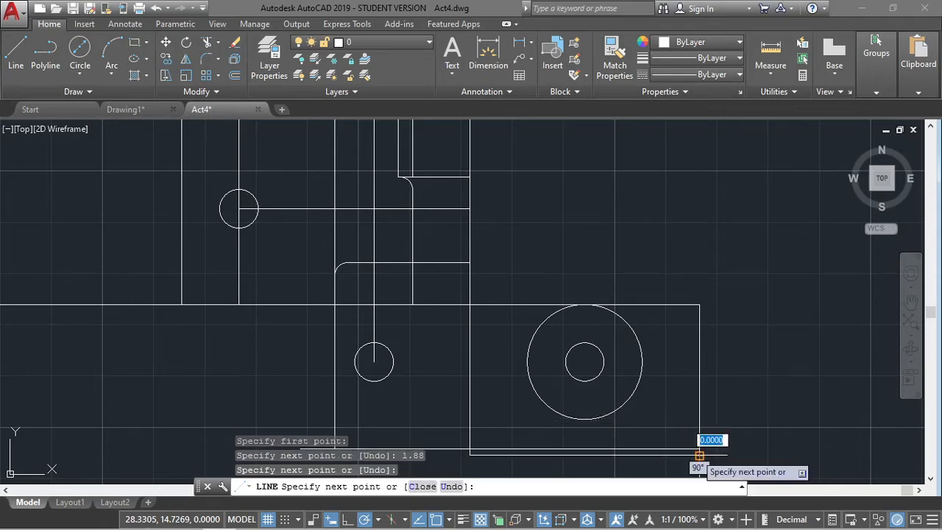
scroll(669, 412, down, 2)
scroll(666, 420, up, 2)
key(Escape)
Stretch the lower rectangle's right edge down to the end of the new bottom line.
scroll(631, 304, up, 2)
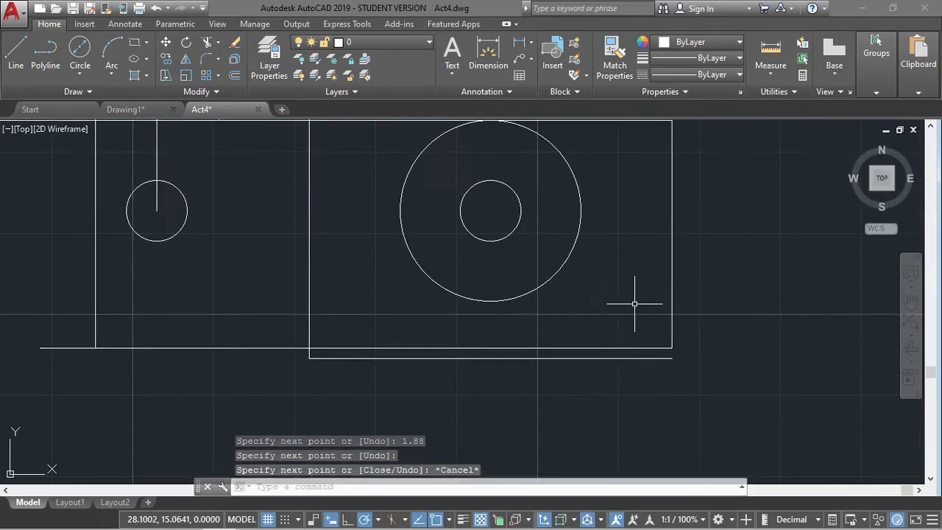
click(622, 347)
click(672, 331)
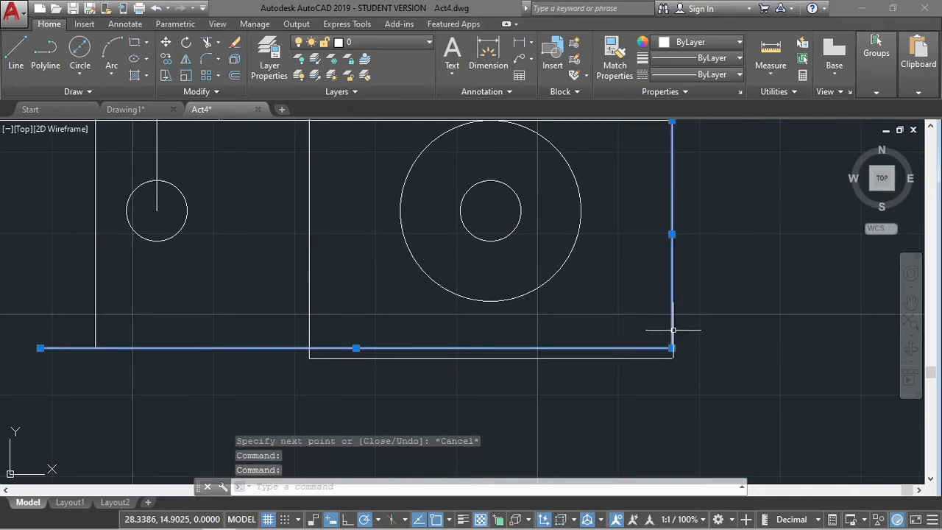
key(Escape)
click(672, 346)
click(672, 347)
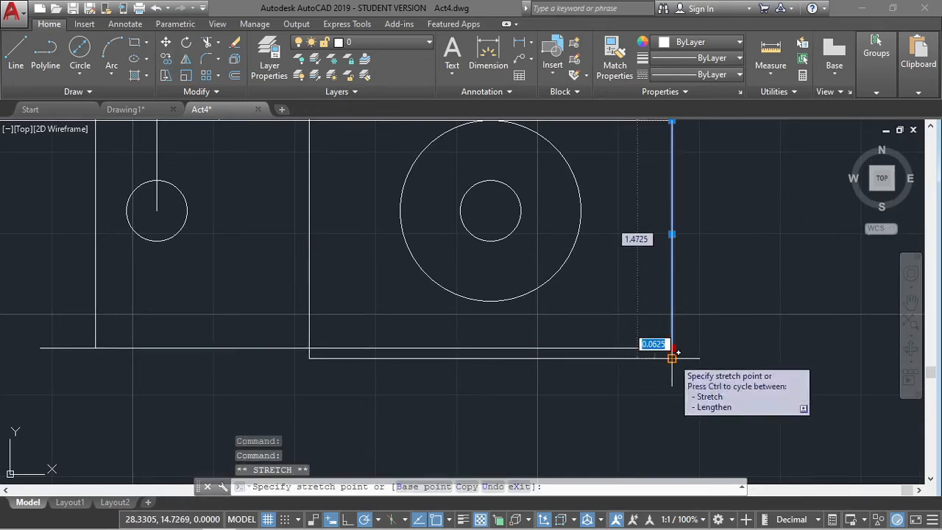
click(671, 358)
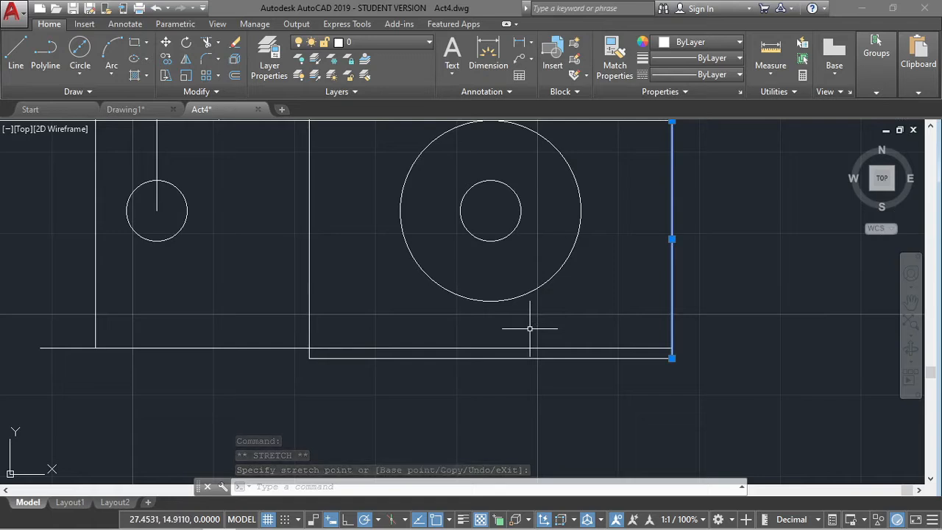
Erase the lower rectangle's old bottom line together with its right edge.
scroll(537, 347, down, 2)
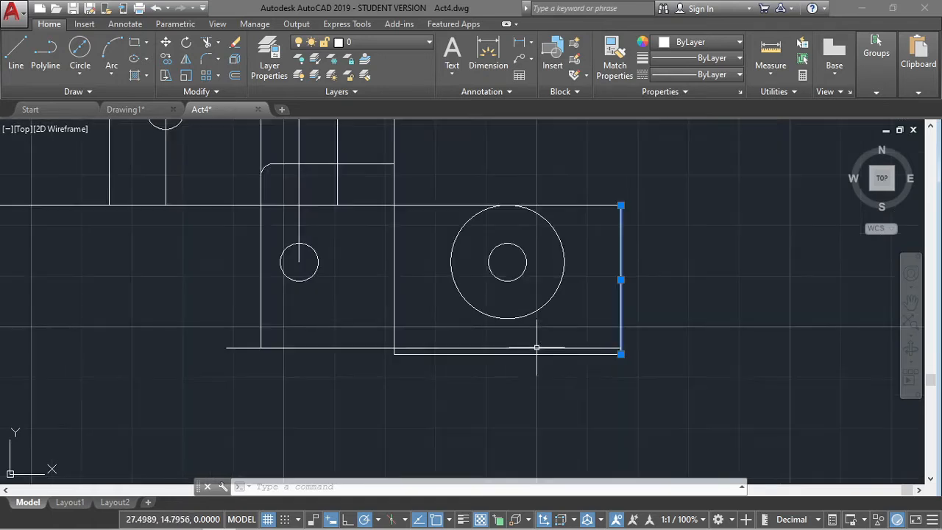
click(423, 348)
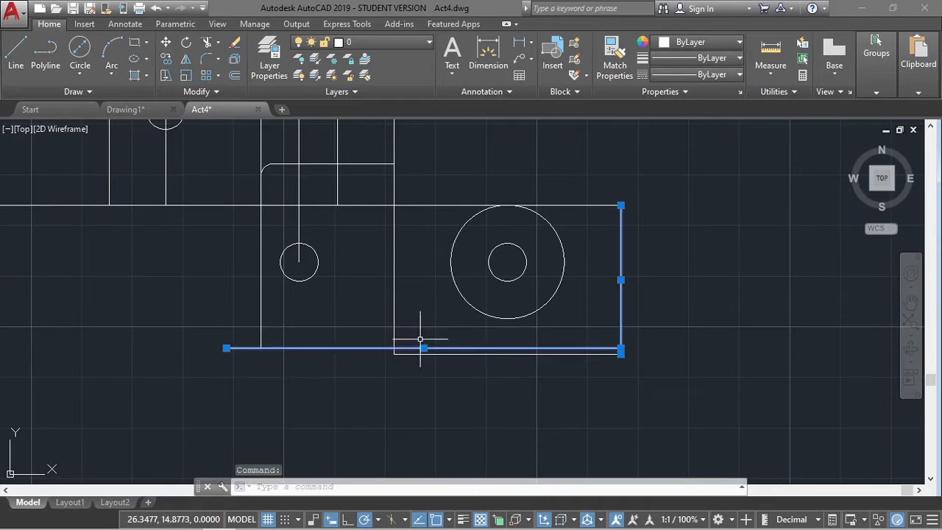
key(Delete)
Draw a vertical line from the upper line's right end to the new bottom line's right end, closing the lower rectangle.
scroll(415, 262, down, 3)
scroll(416, 262, up, 3)
text(l)
key(Return)
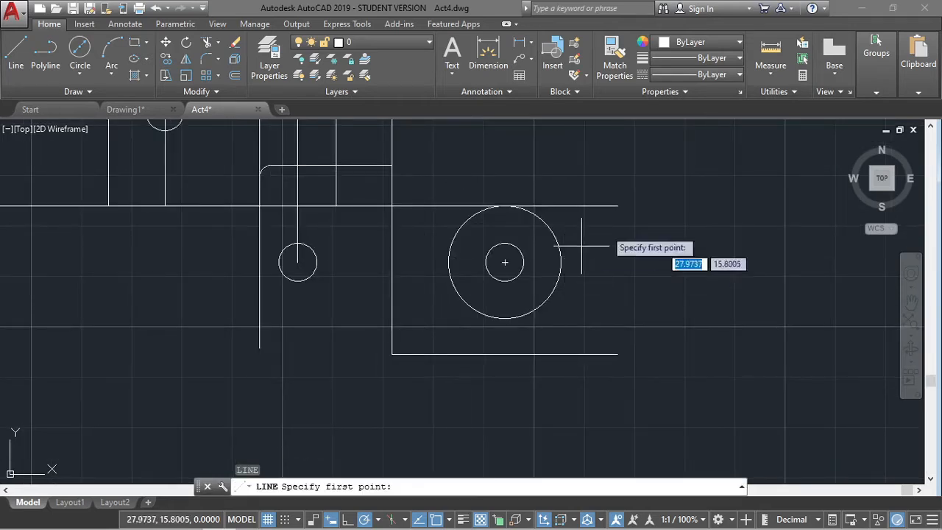
click(617, 206)
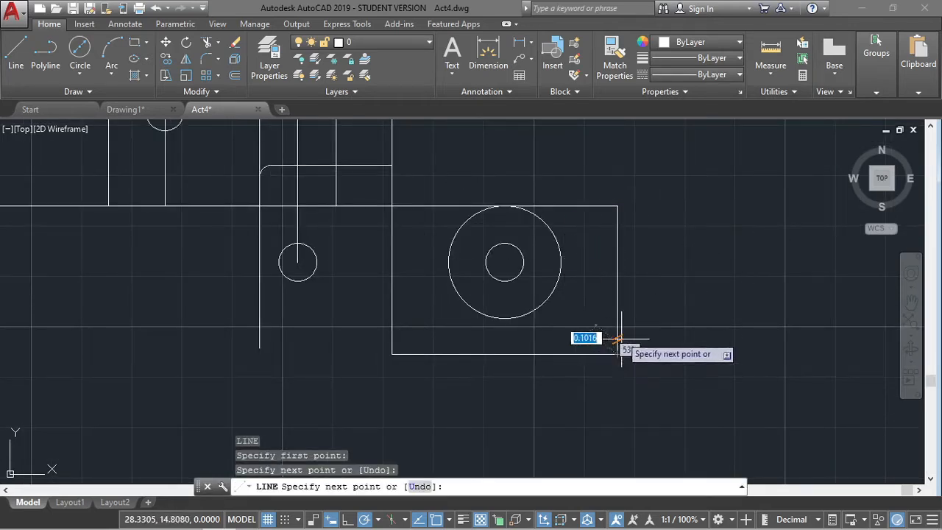
key(Escape)
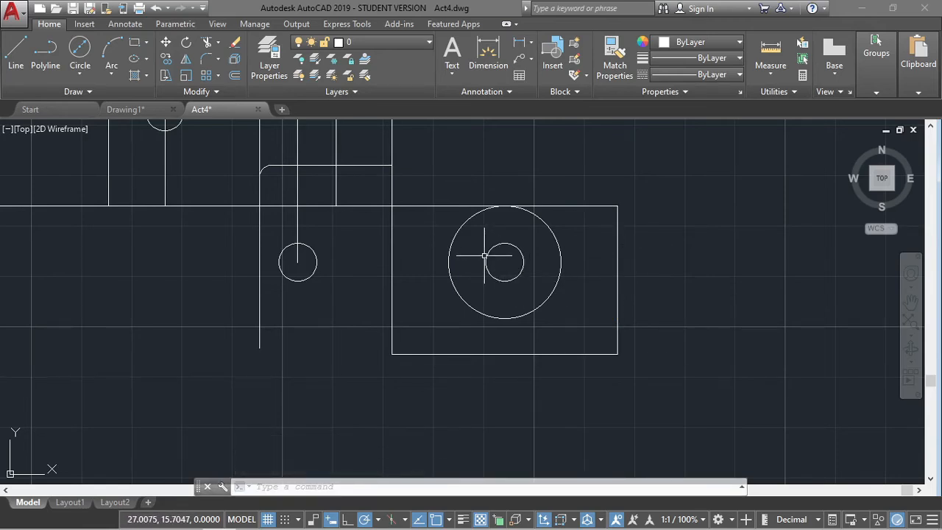
middle_drag(671, 238, 621, 268)
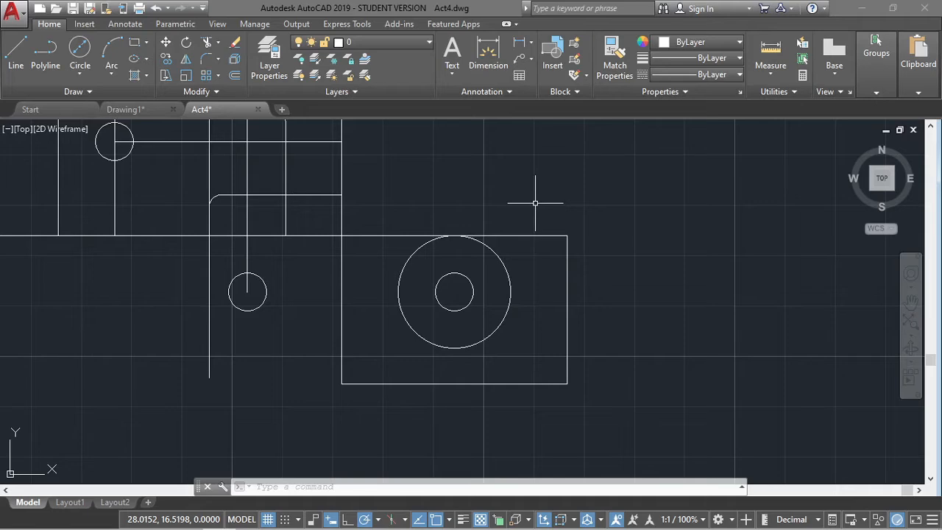
scroll(603, 199, down, 5)
scroll(666, 199, up, 4)
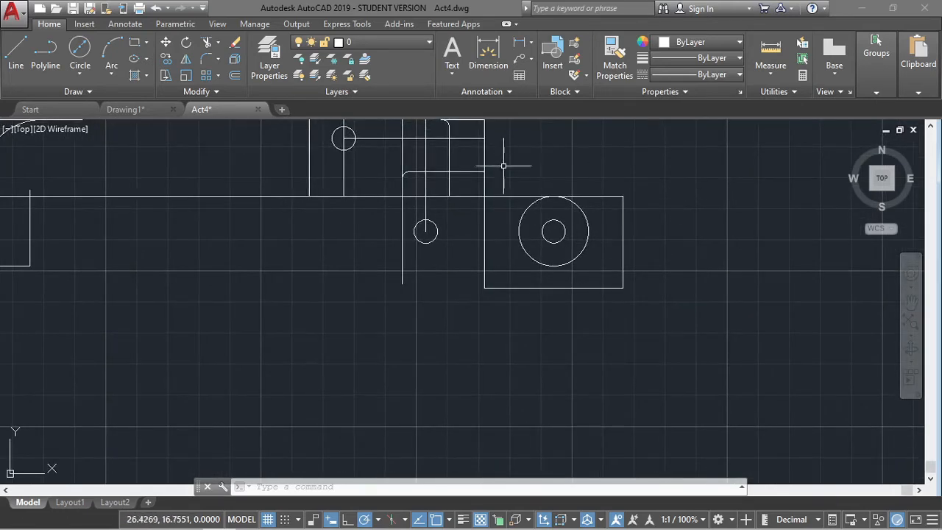
middle_drag(500, 223, 555, 242)
click(457, 296)
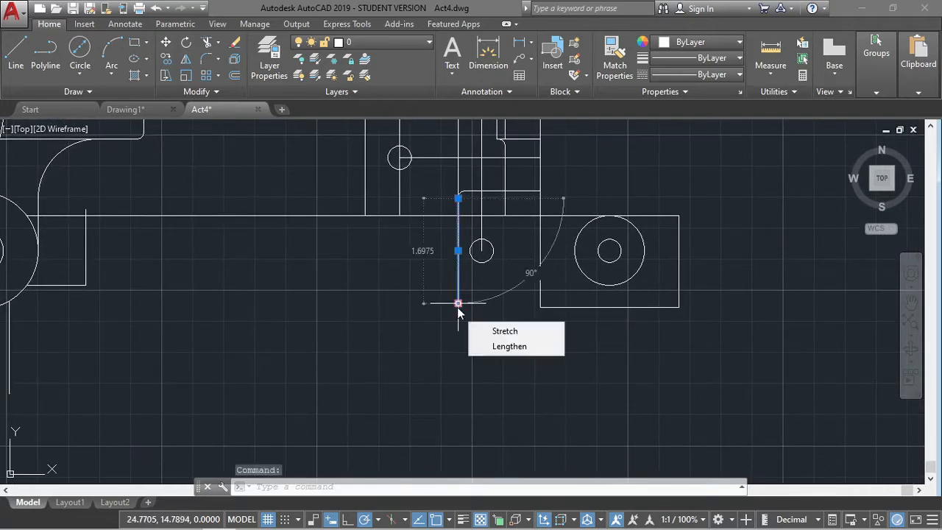
click(457, 303)
key(Escape)
click(458, 304)
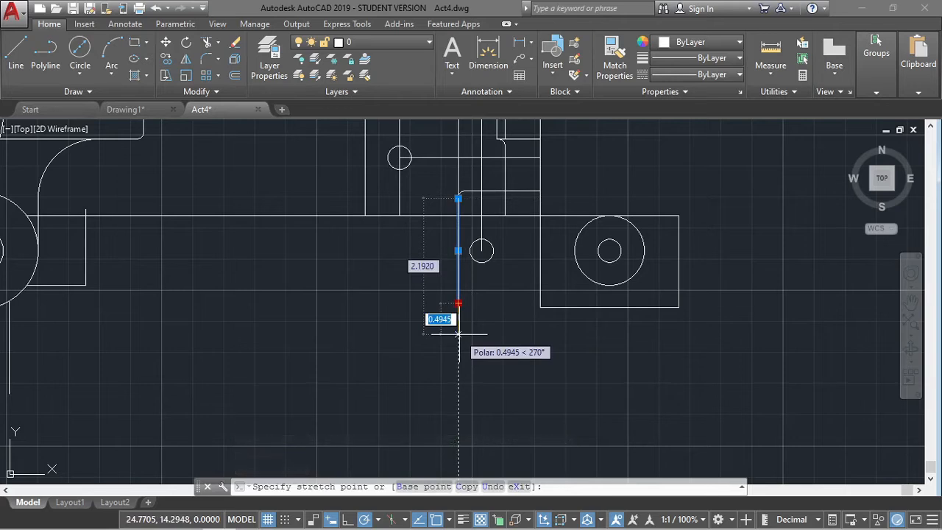
key(Escape)
key(Escape)
Draw a vertical line down from the lower rectangle's bottom-right corner and continue it 4.70 horizontally to the left.
text(l)
key(Return)
click(667, 307)
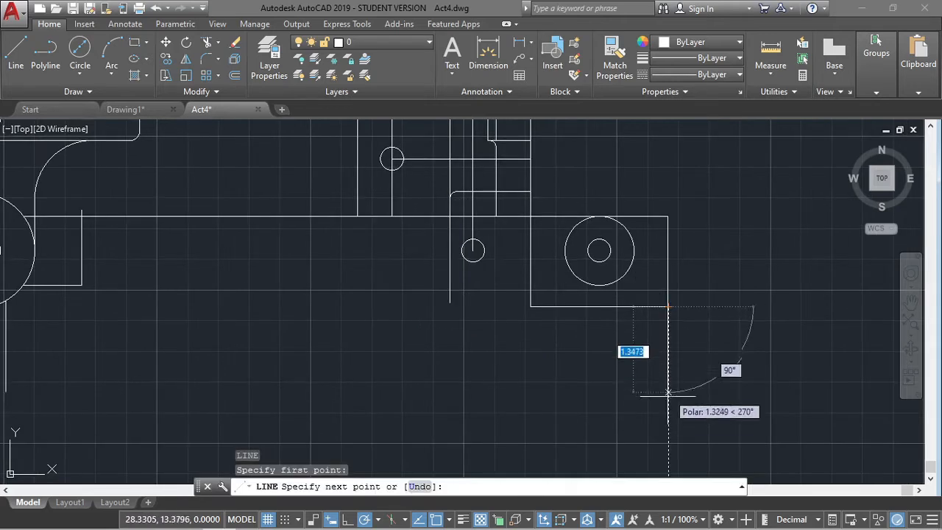
click(667, 429)
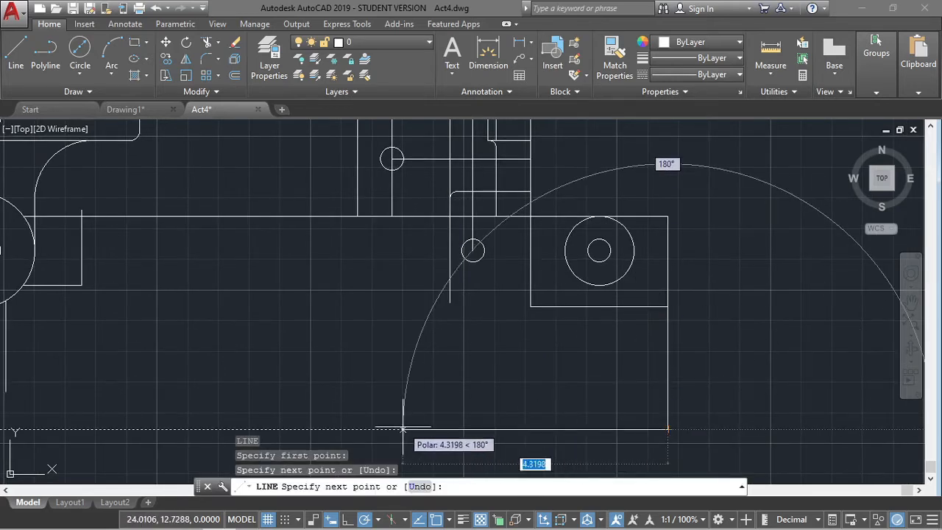
text(4.70)
key(Return)
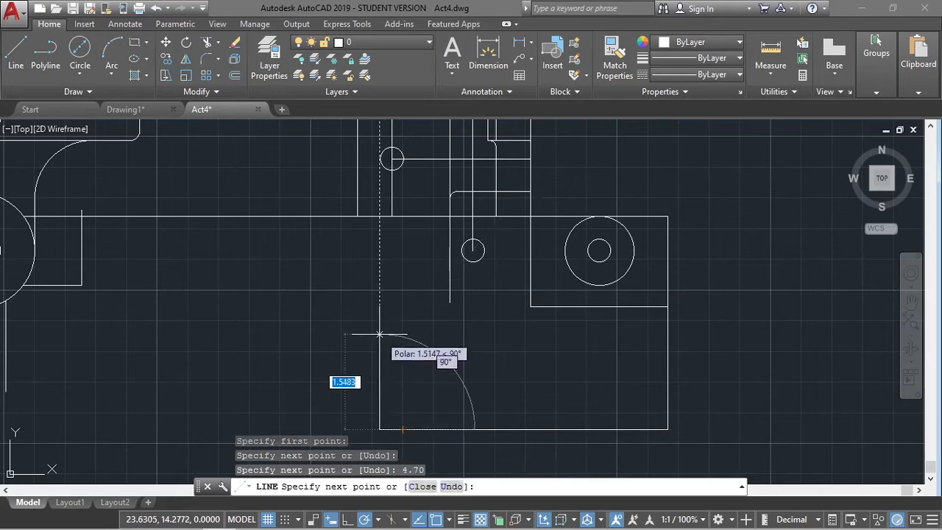
key(Escape)
Draw a 0.56-radius circle centred on the left end of the 4.70 horizontal line.
scroll(383, 334, down, 3)
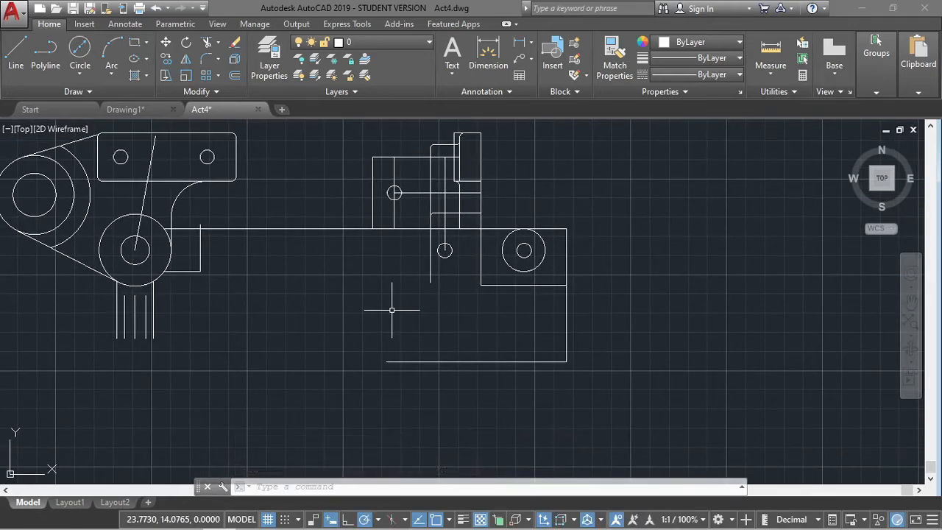
text(c)
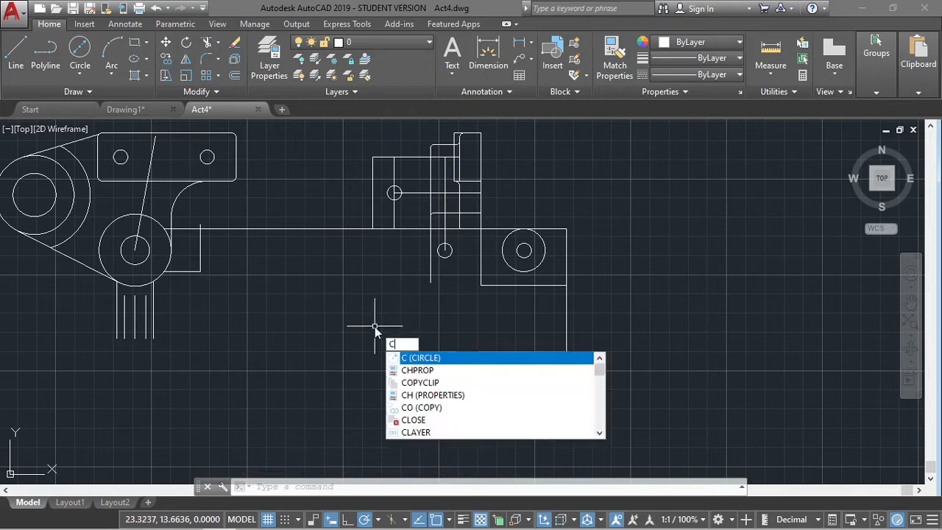
key(Return)
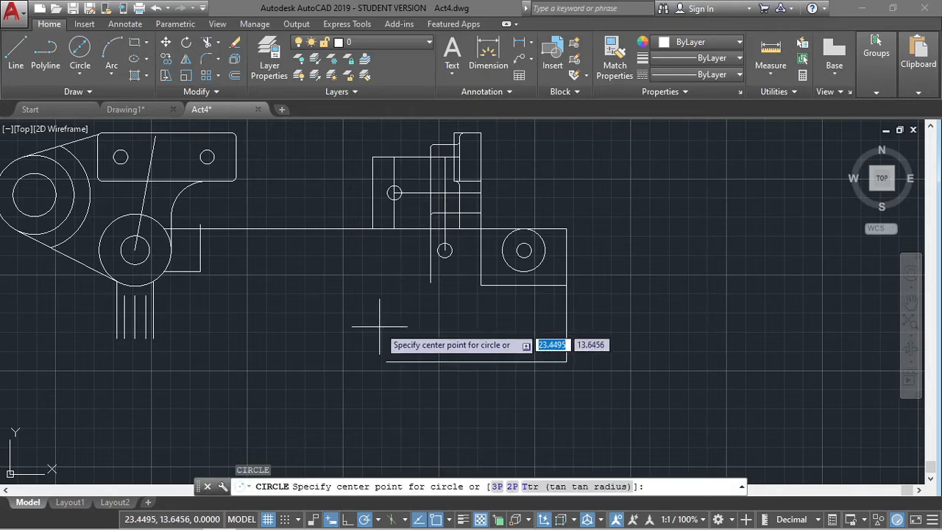
click(386, 362)
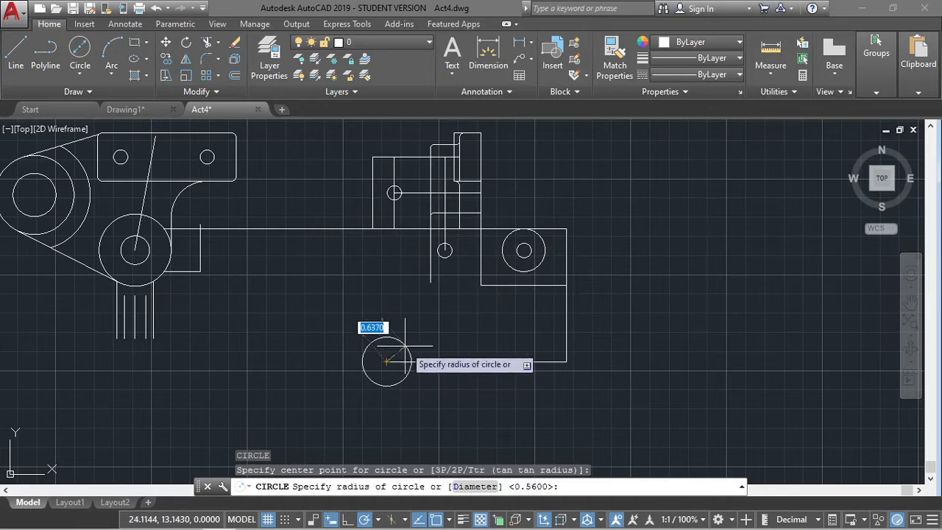
key(Return)
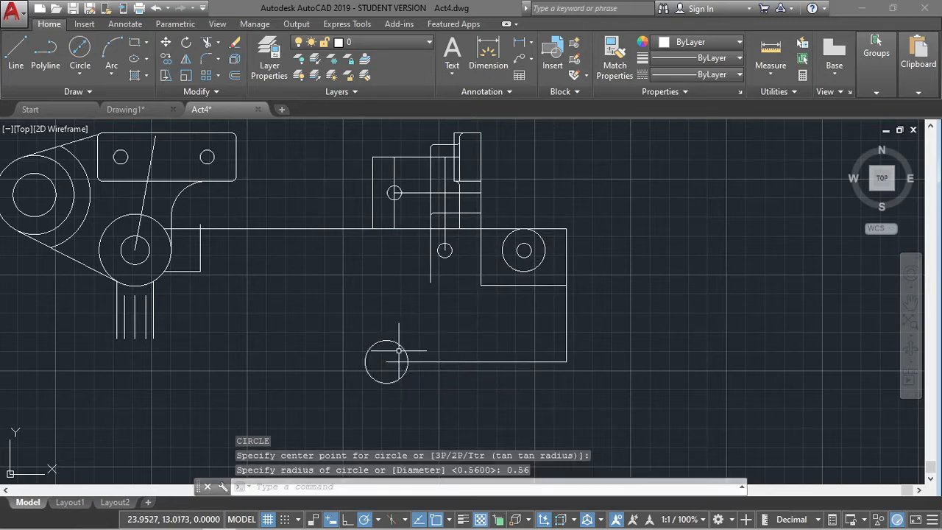
Move the new circle's centre straight up onto the long horizontal projection line, and from there 2.5 straight down.
click(395, 341)
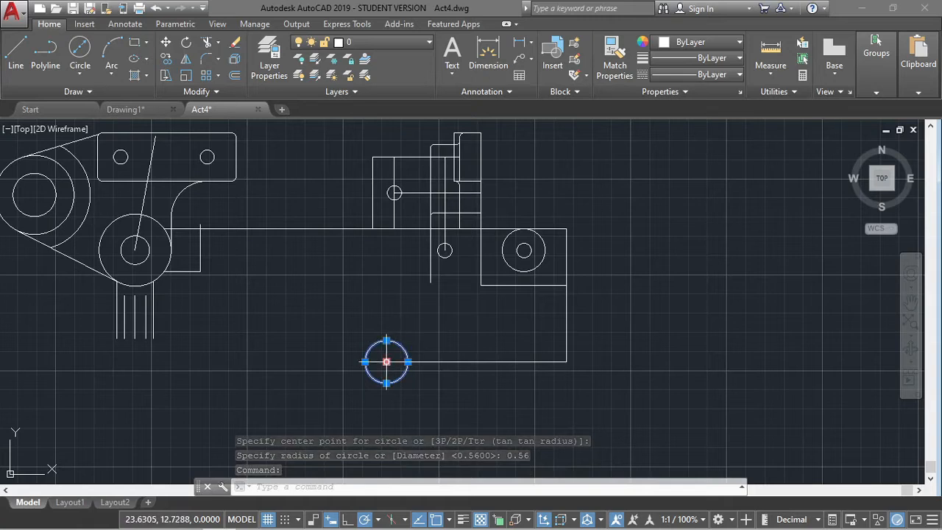
click(386, 361)
click(386, 229)
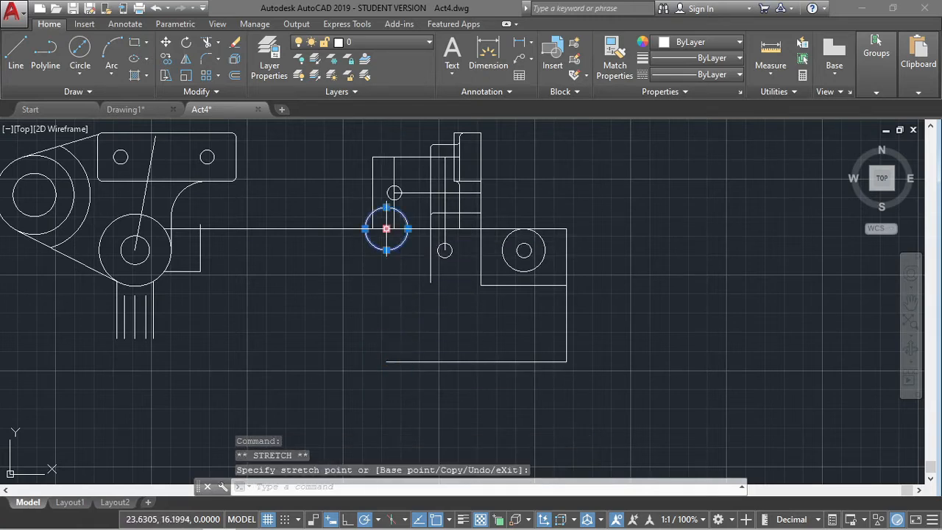
click(386, 229)
text(2.5)
key(Return)
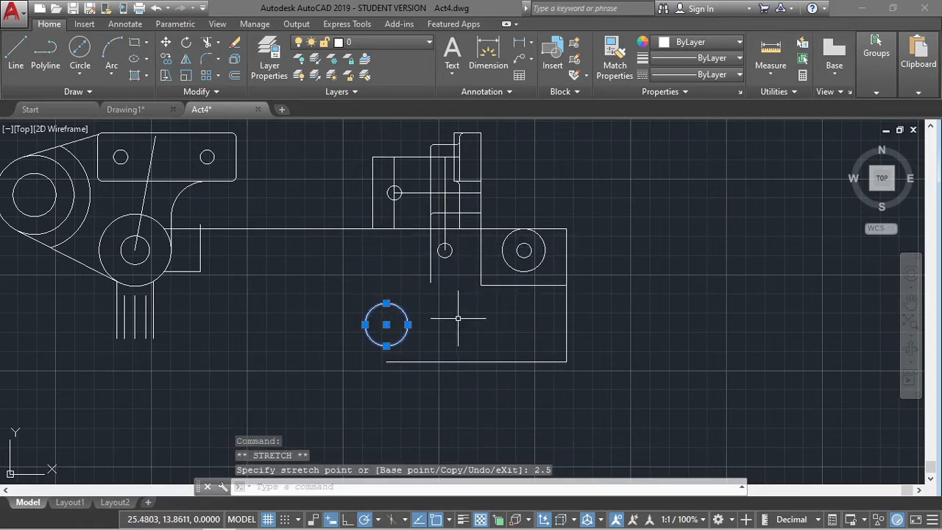
Erase the 4.70 horizontal construction line below the moved circle.
key(Escape)
click(478, 362)
key(Delete)
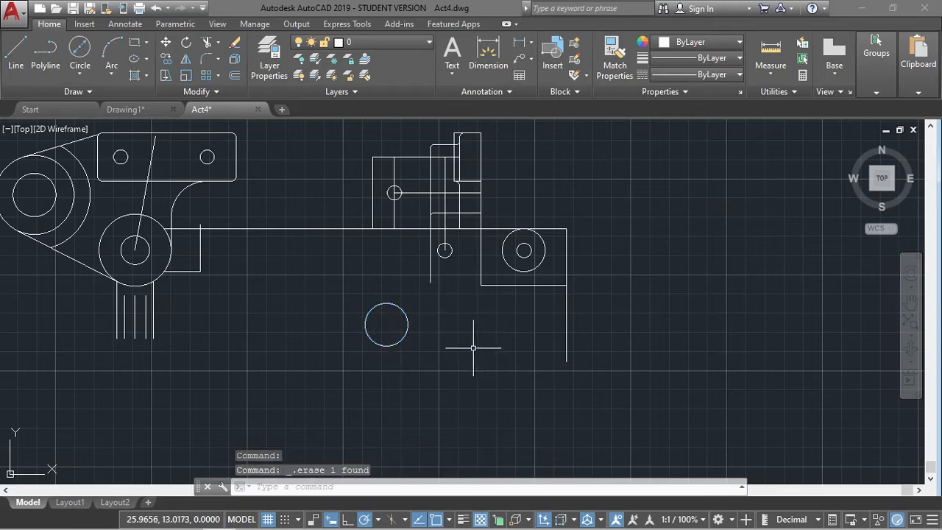
Draw a 0.1875-radius hole concentric with the moved 0.56-radius circle.
middle_drag(482, 337, 512, 370)
scroll(478, 354, up, 5)
middle_drag(479, 354, 613, 289)
text(c)
key(Return)
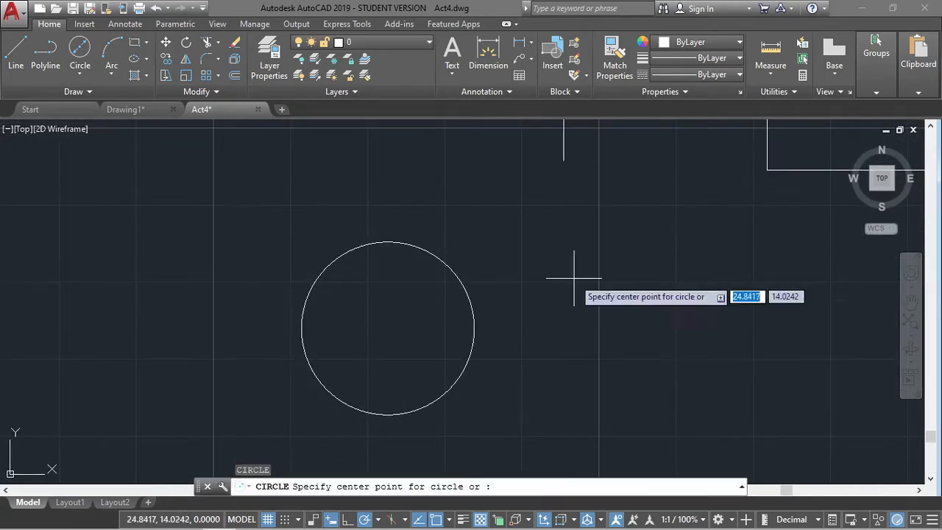
click(388, 328)
text(0.1)
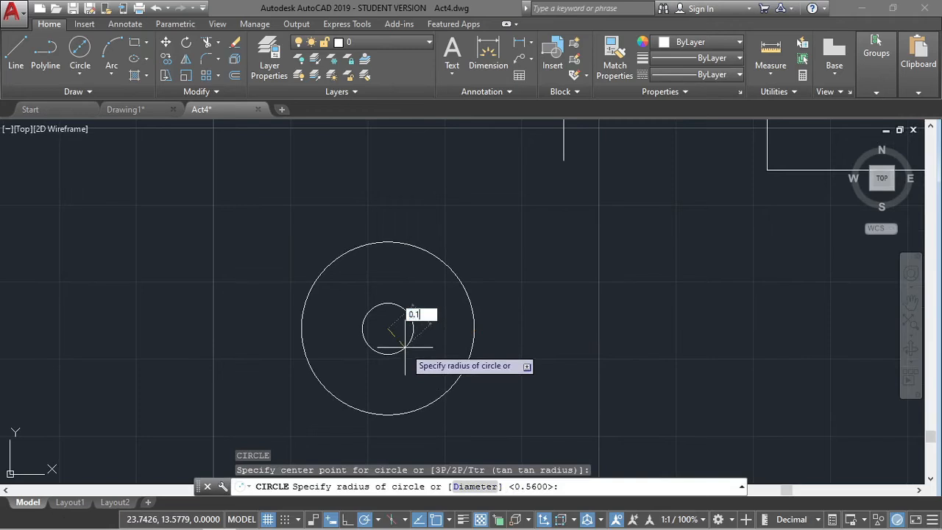
text(875)
key(Return)
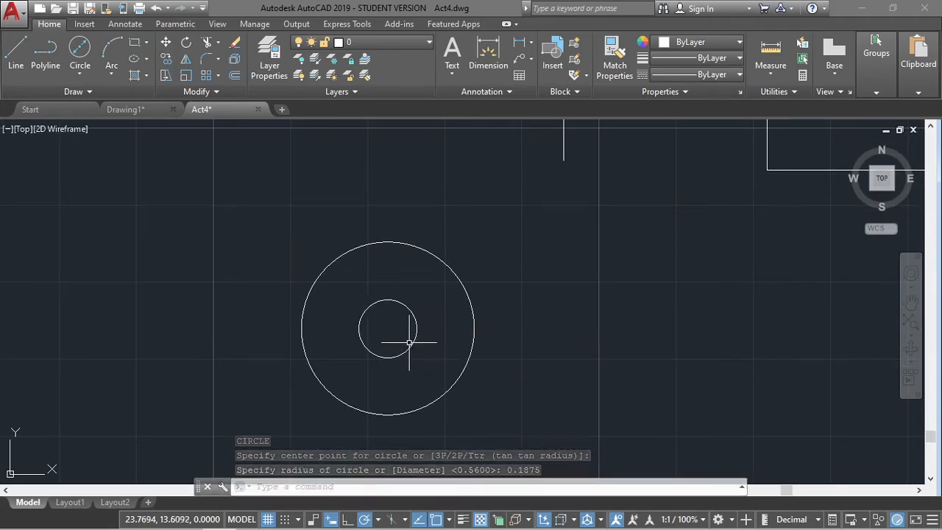
Draw a horizontal line from the outer circle's top quadrant to below the side view's vertical edge, and continue it up to that edge's lower end.
middle_drag(471, 252, 489, 302)
key(Return)
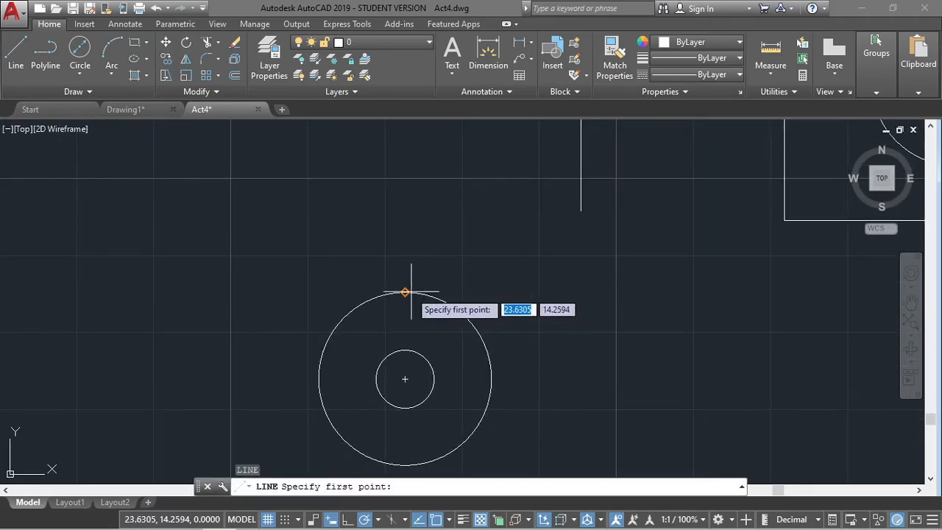
click(426, 292)
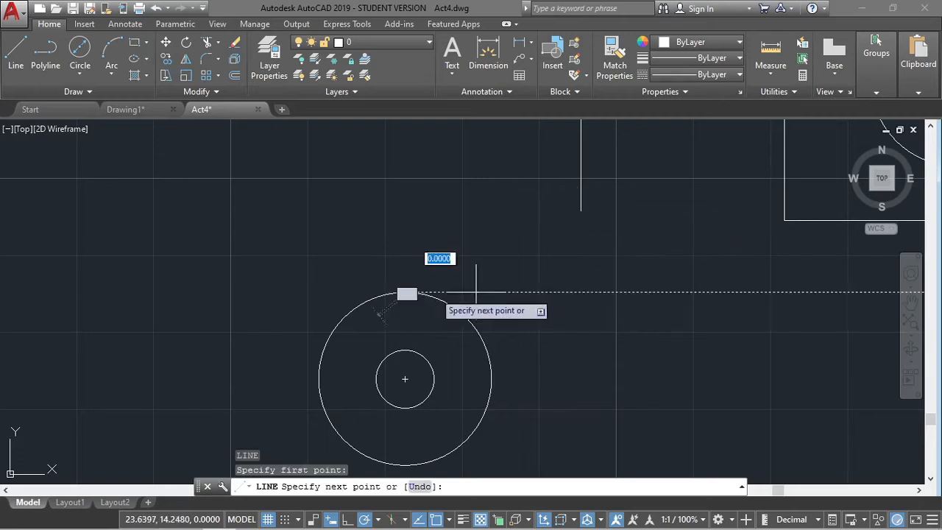
click(581, 292)
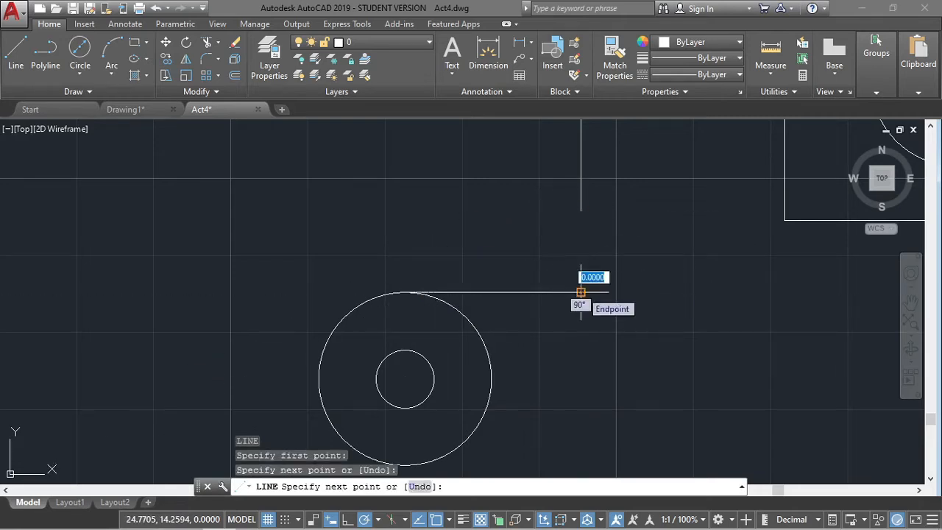
click(581, 209)
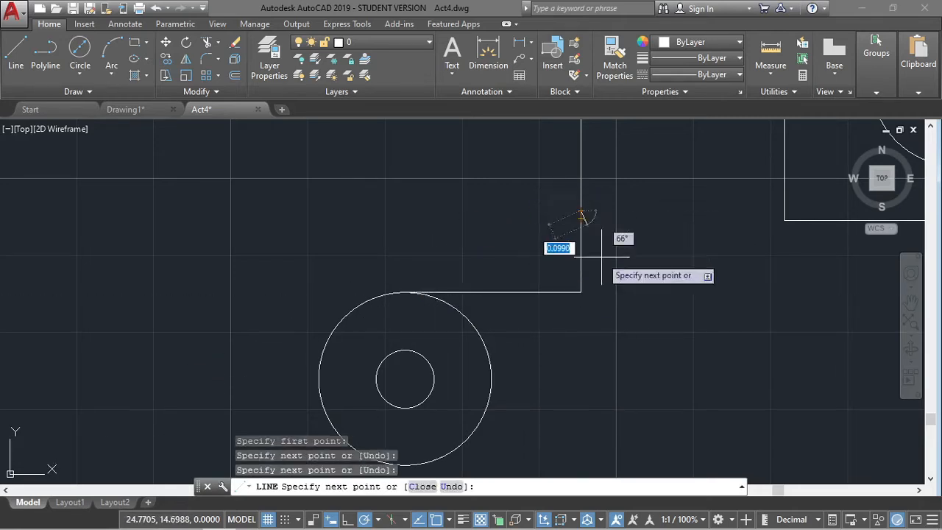
key(Escape)
Try to draw a line from the lower-left circle's bottom quadrant toward the right.
scroll(650, 253, down, 4)
key(space)
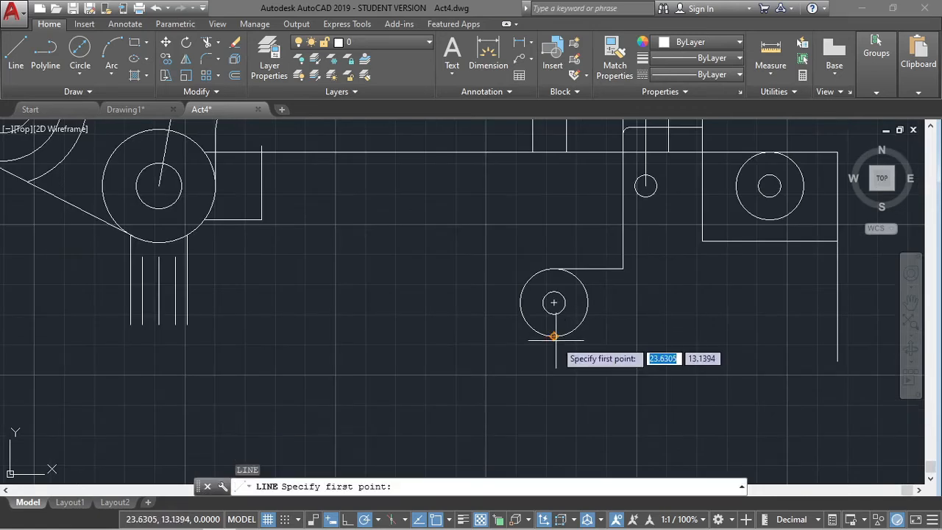
click(553, 336)
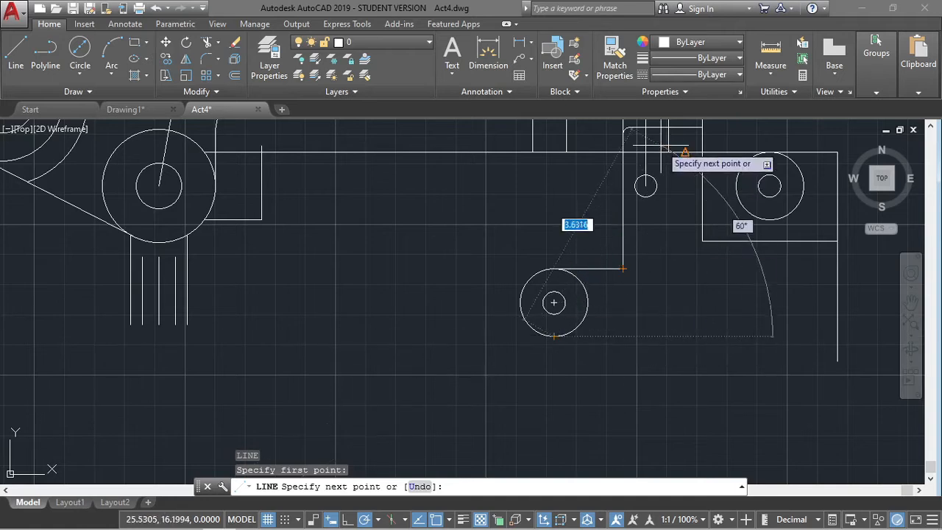
click(684, 330)
key(Escape)
key(Escape)
key(ctrl+z)
scroll(657, 321, up, 2)
scroll(656, 358, down, 2)
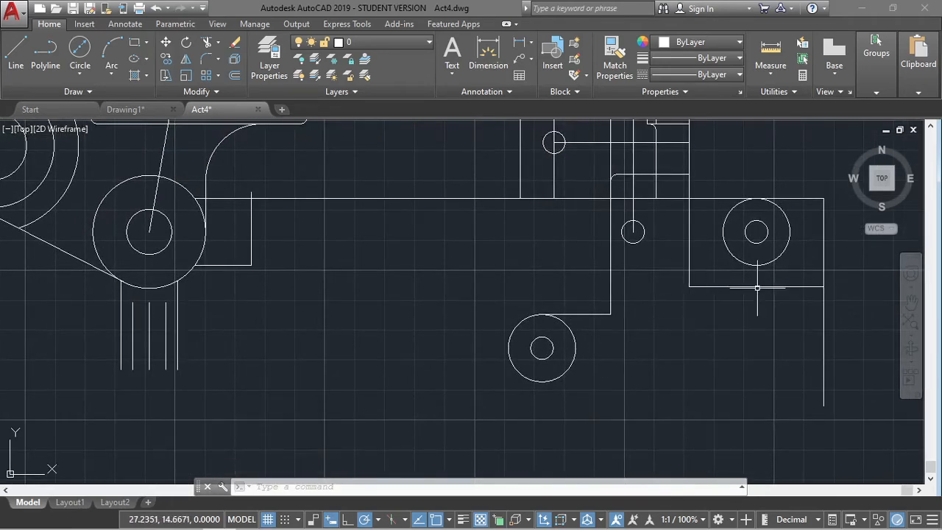
text(l)
key(Return)
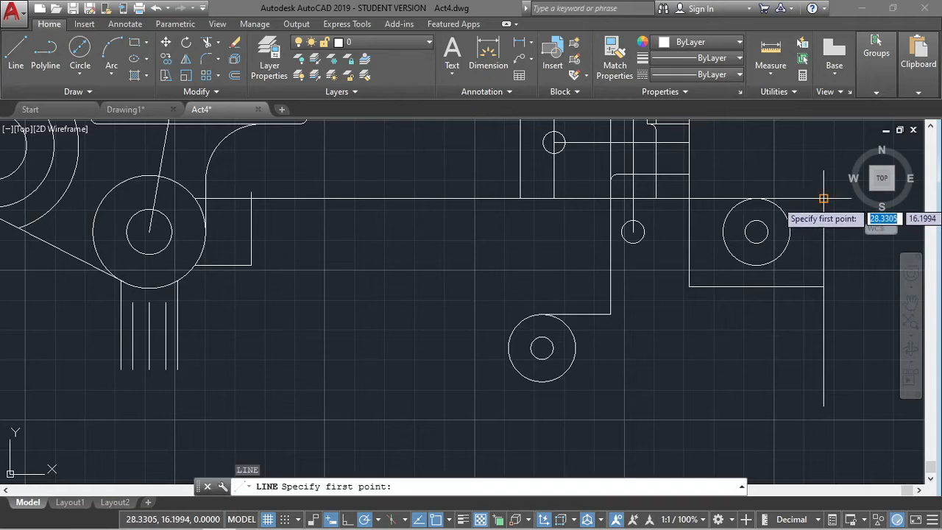
click(824, 198)
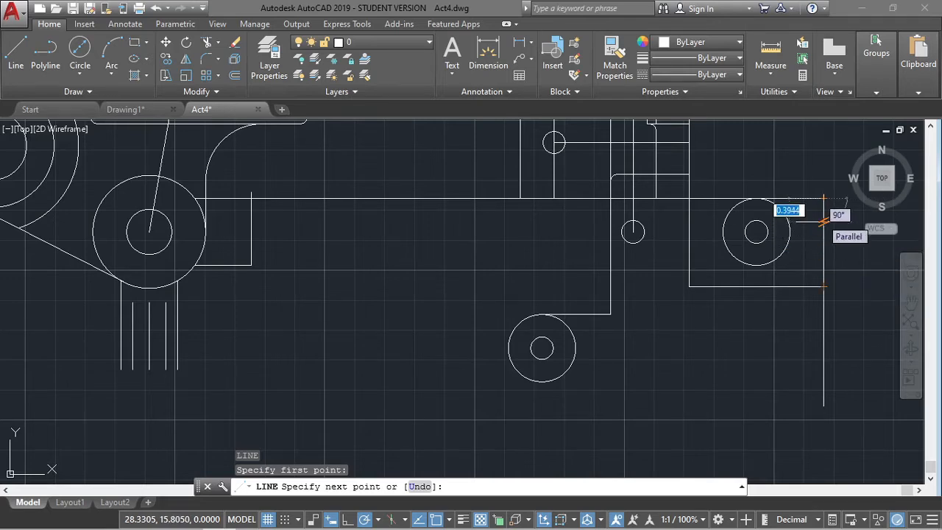
key(Escape)
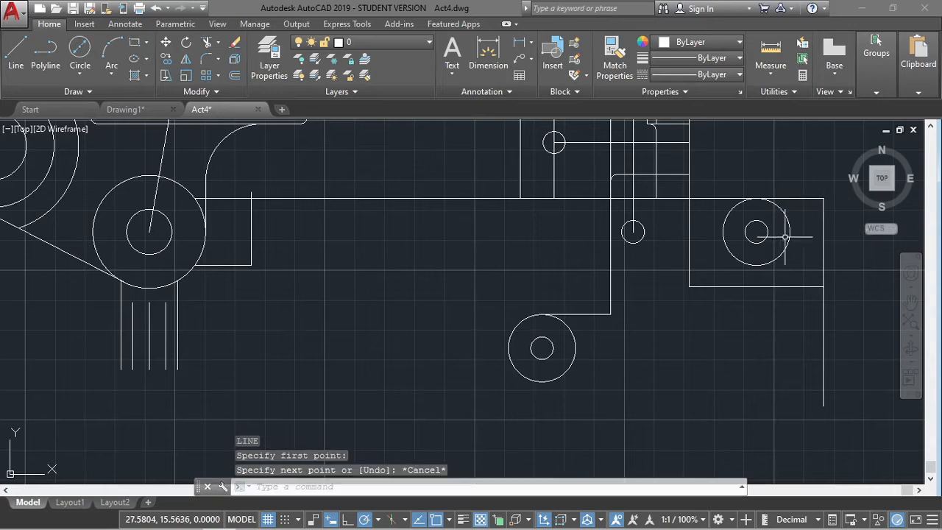
click(823, 214)
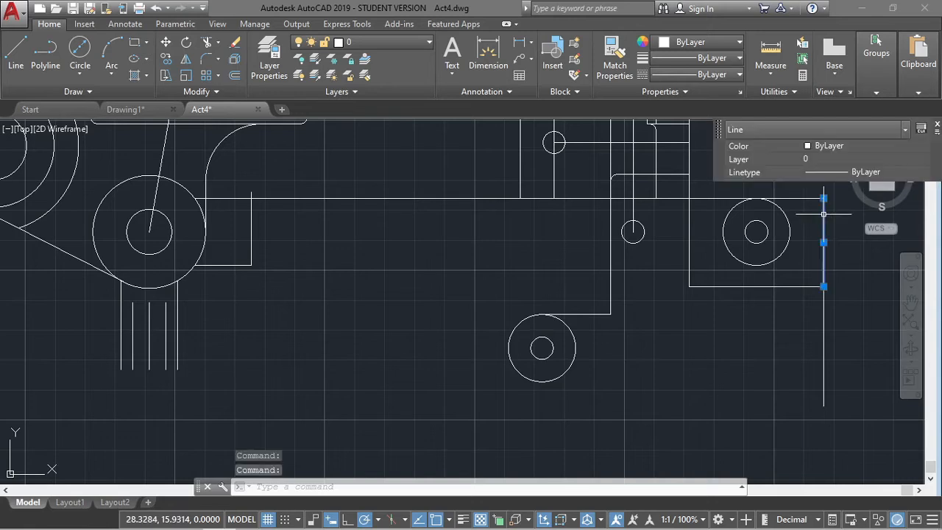
Draw a line 1.14 down from the lower rectangle's top-right corner along its right edge.
key(space)
click(823, 198)
text(1.14)
key(Return)
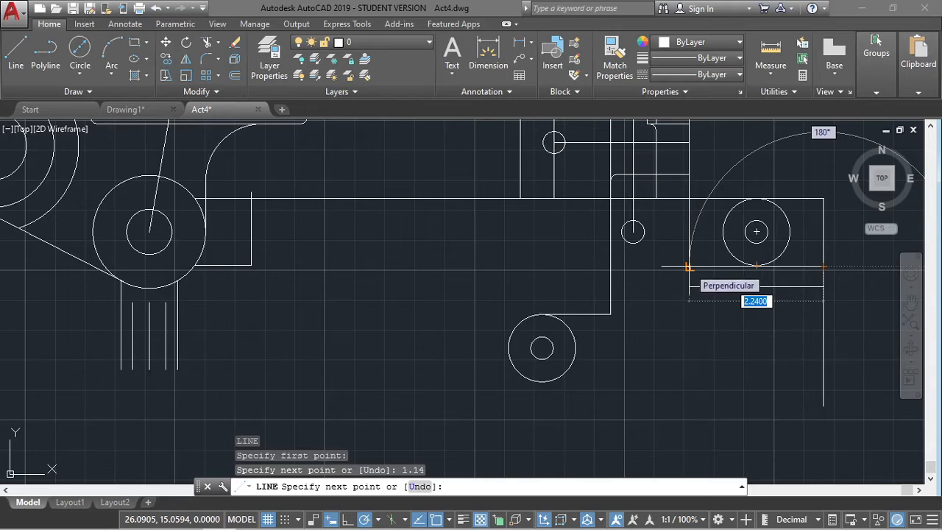
key(Escape)
Draw a line 1.88 down from the right end of the lower filleted horizontal line, along the rectangle's left edge.
scroll(515, 257, down, 2)
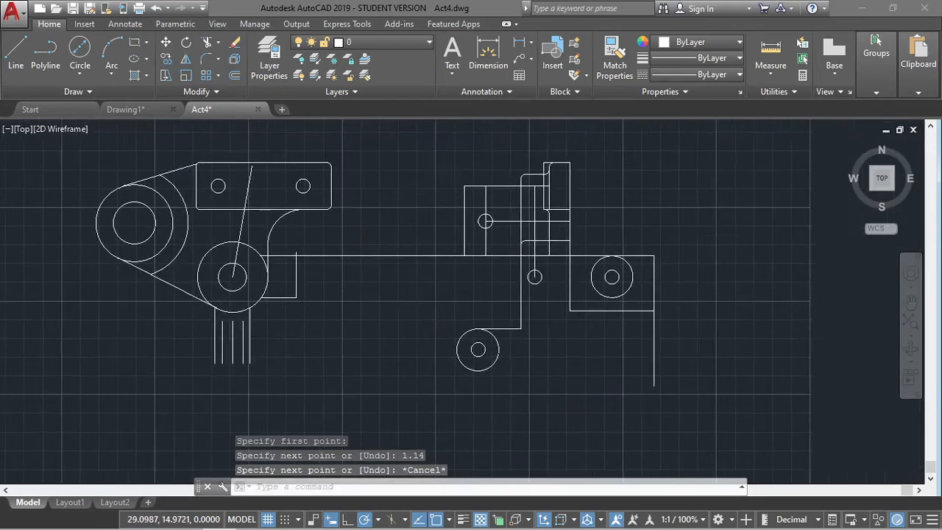
key(Return)
click(570, 240)
text(1.8)
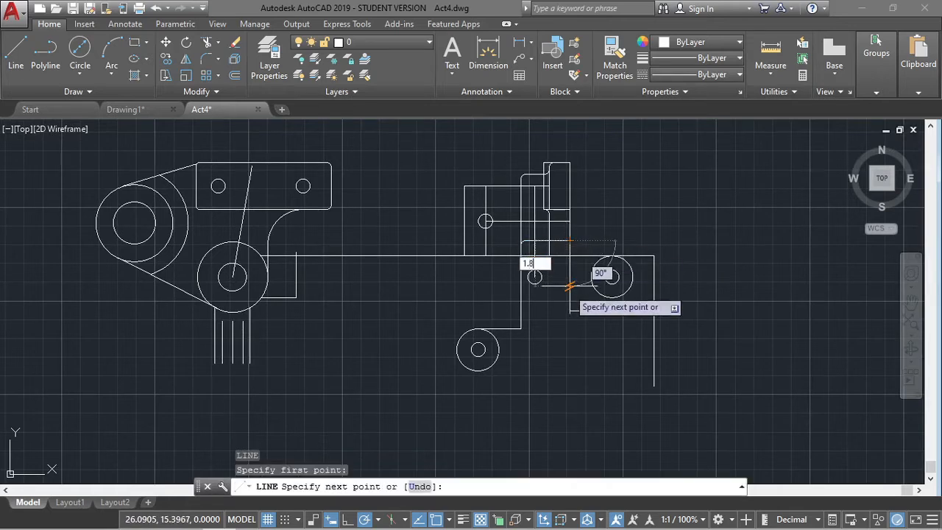
text(8)
key(Return)
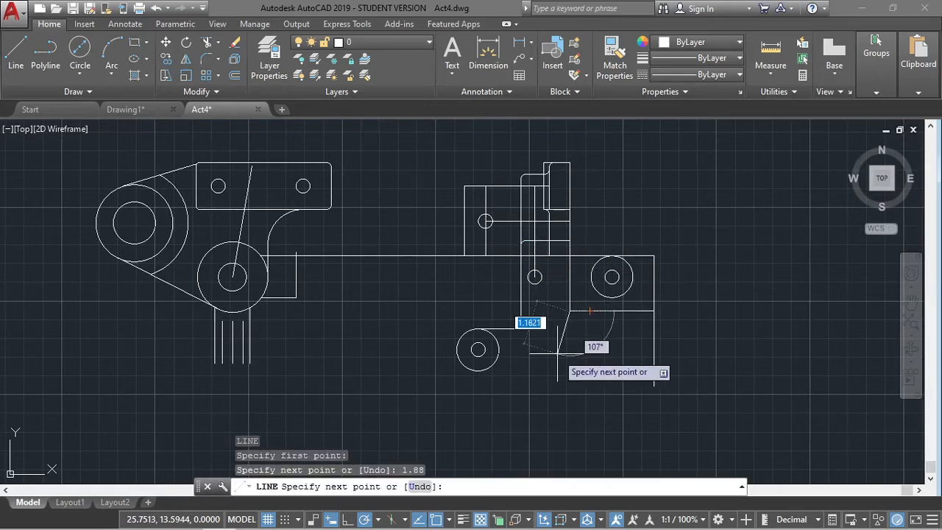
Draw a line down from the left side of the rectangle's inner hole and continue it horizontally to the rectangle's left edge.
click(570, 306)
scroll(572, 289, up, 2)
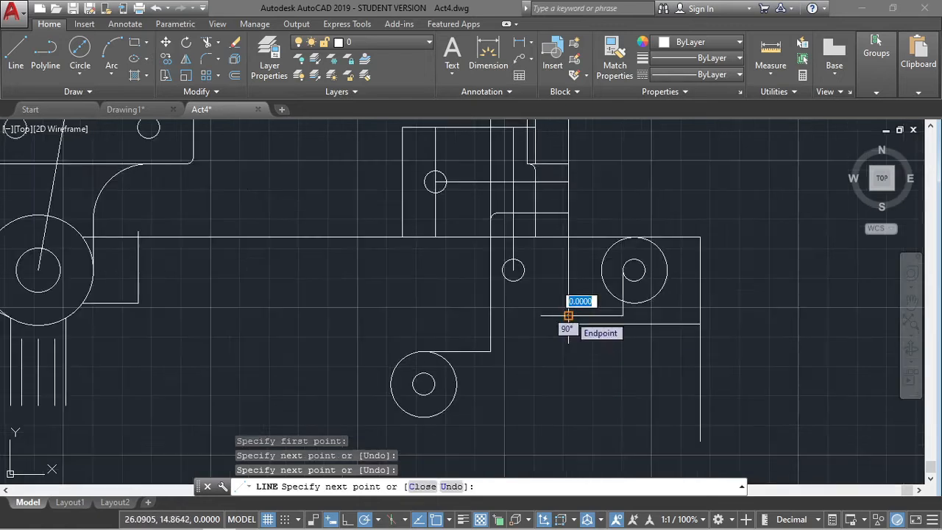
key(Escape)
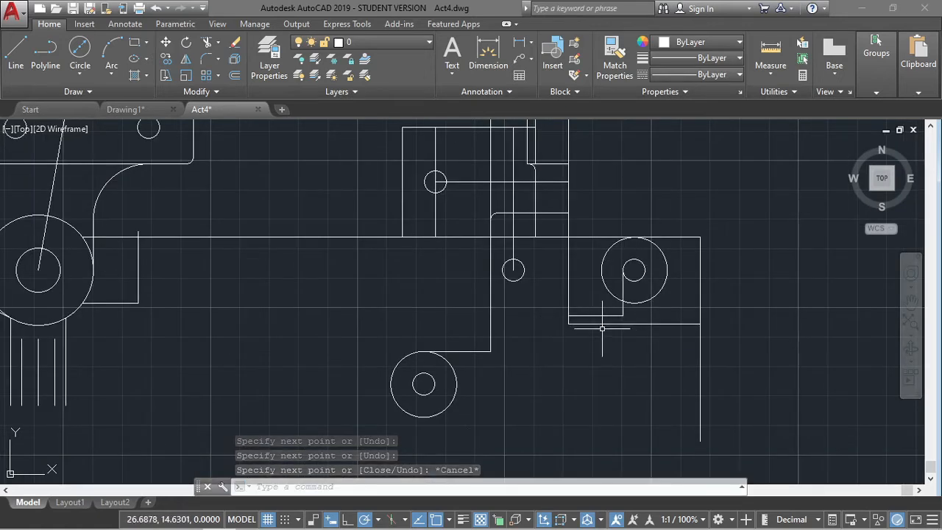
Draw a line from the lower-left circle's bottom quadrant right to below the rectangle's left edge, up to the short horizontal step and along it.
key(Return)
click(423, 417)
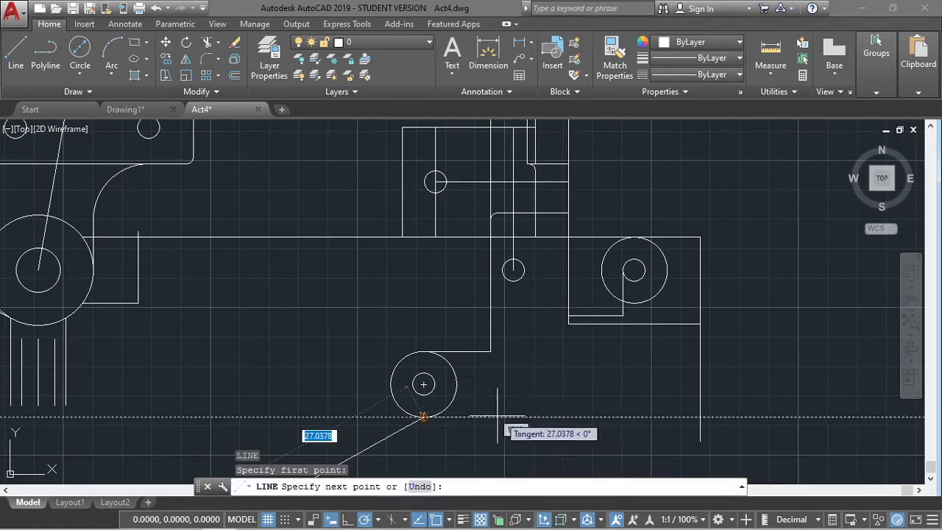
click(490, 417)
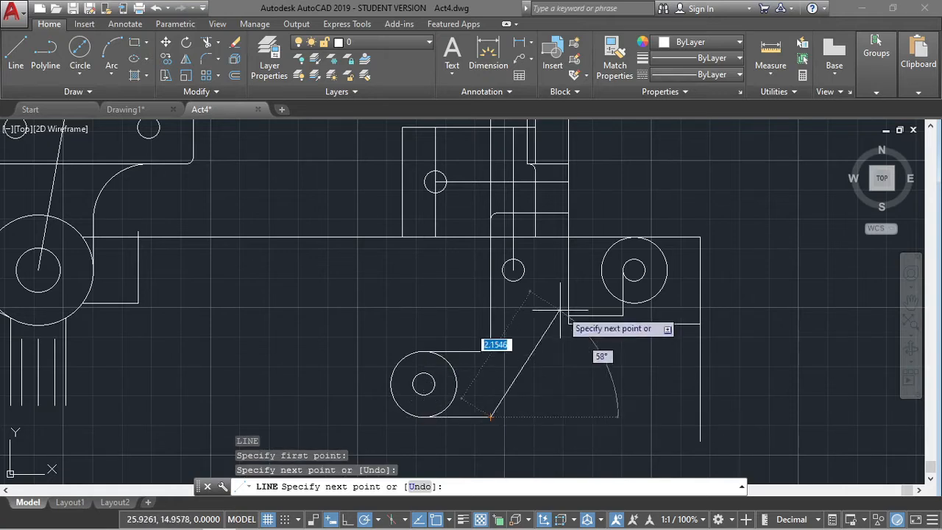
click(568, 417)
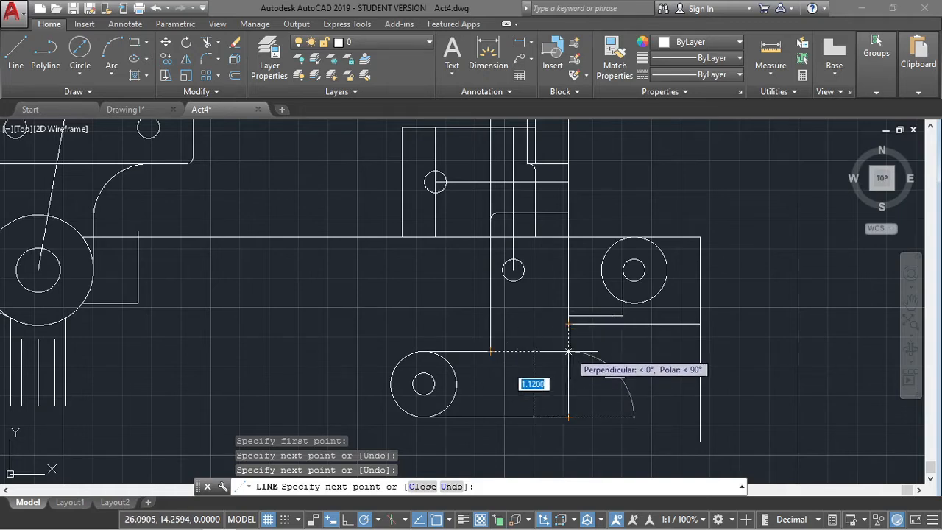
click(568, 351)
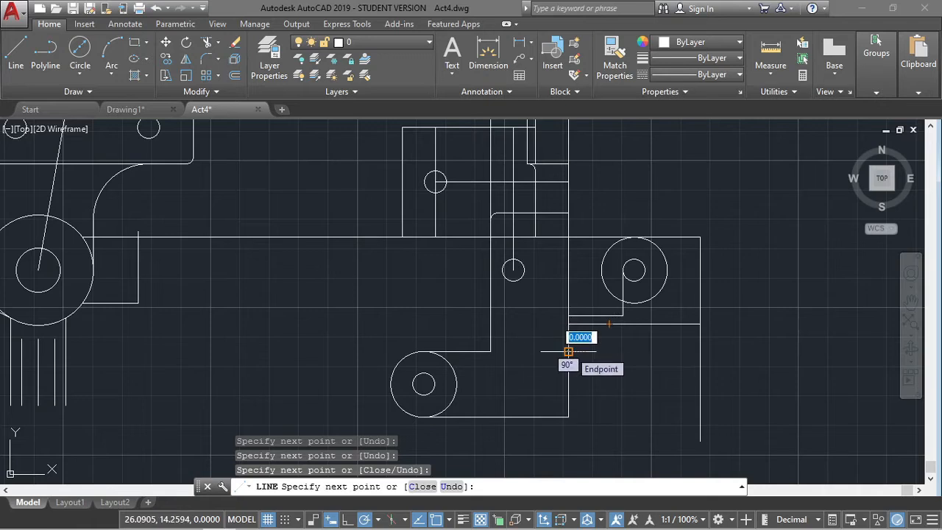
click(568, 317)
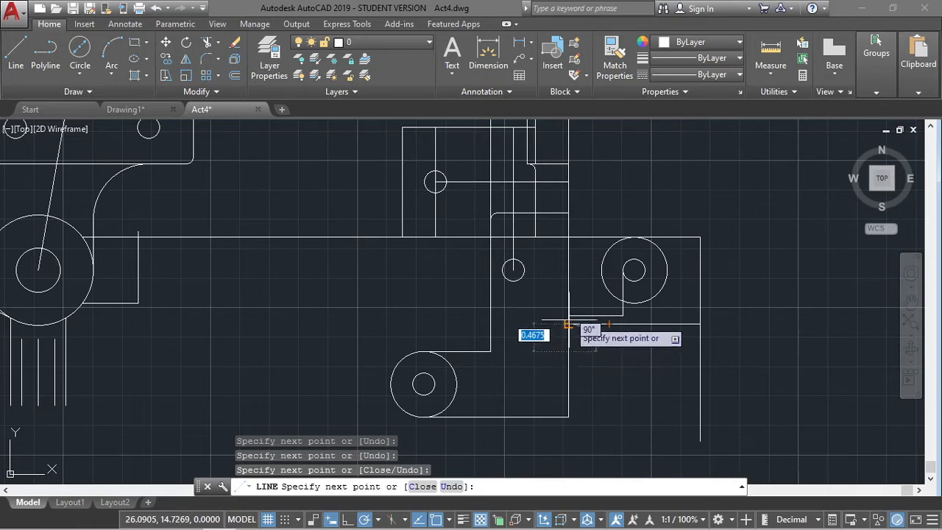
click(622, 316)
key(Escape)
Try to fillet the lower-right corner between the new bottom line and vertical line with a 1.76 radius.
text(FILL)
key(Return)
text(r)
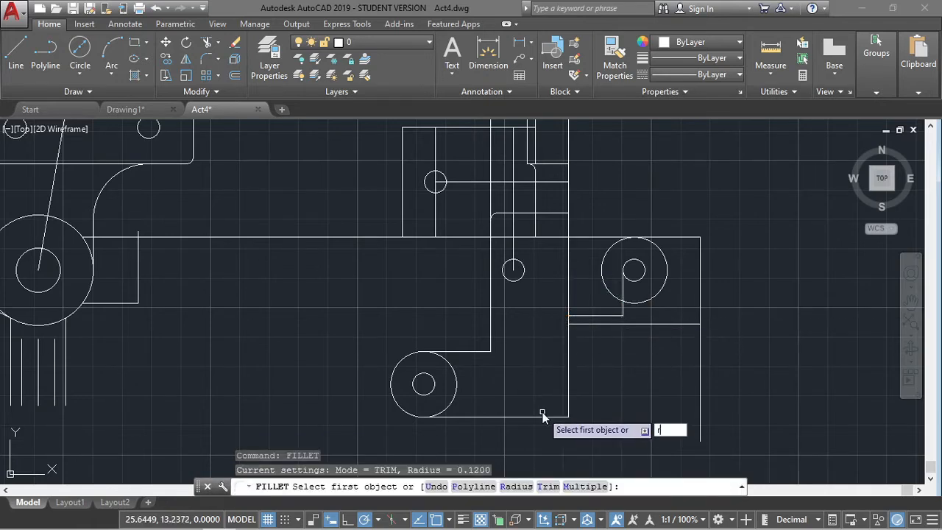
key(Return)
text(1.76)
key(Return)
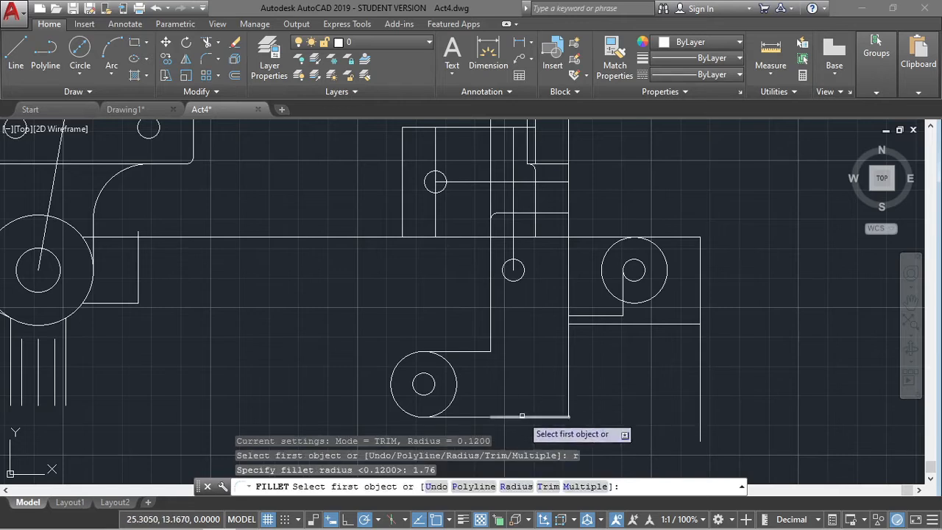
click(521, 416)
click(568, 390)
click(566, 391)
key(Escape)
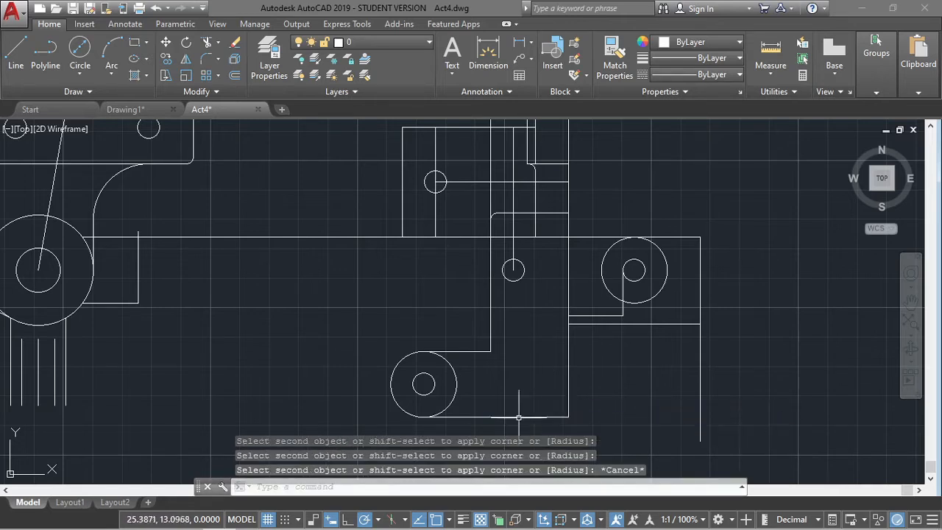
Replace the bottom segment with a continuous line from the lower-left circle's bottom quadrant to the corner, up to the short step and along it.
click(507, 416)
key(Delete)
text(l)
key(Return)
click(432, 421)
click(568, 417)
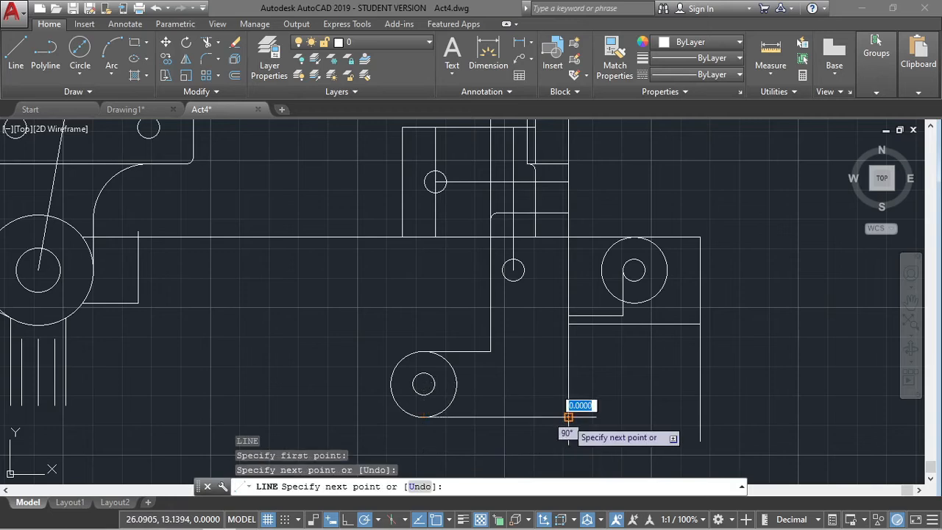
click(567, 316)
click(622, 317)
key(Escape)
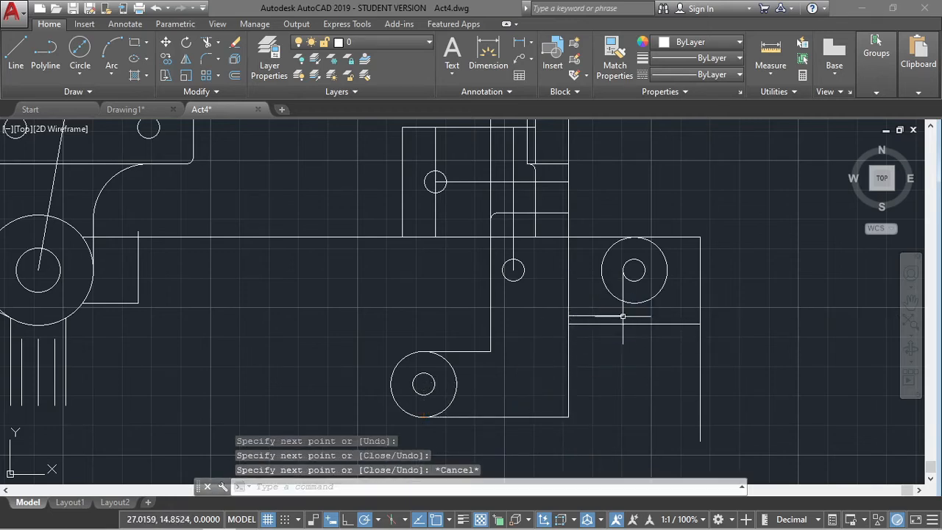
Try to fillet the redrawn outline's lower-right corner with a 1.76 radius.
text(f)
key(Return)
text(r)
key(Return)
text(1.76)
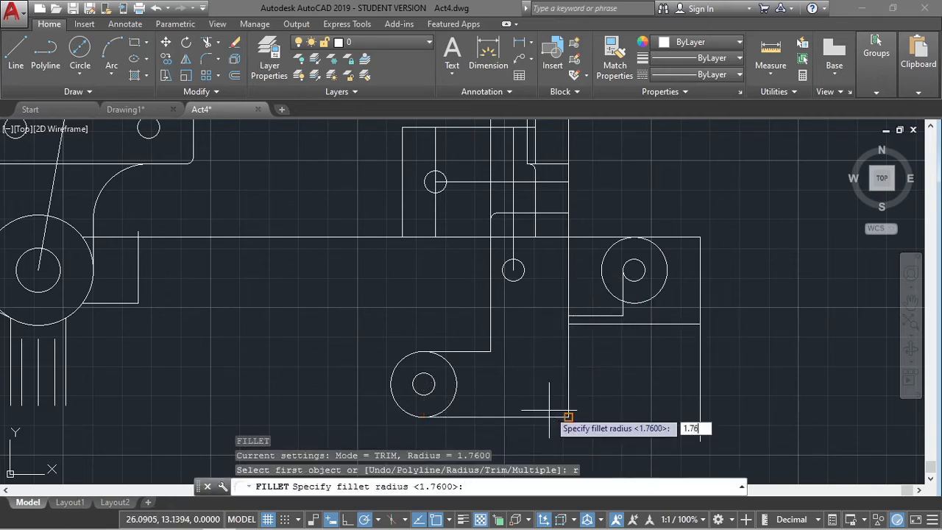
key(Return)
click(547, 412)
click(568, 390)
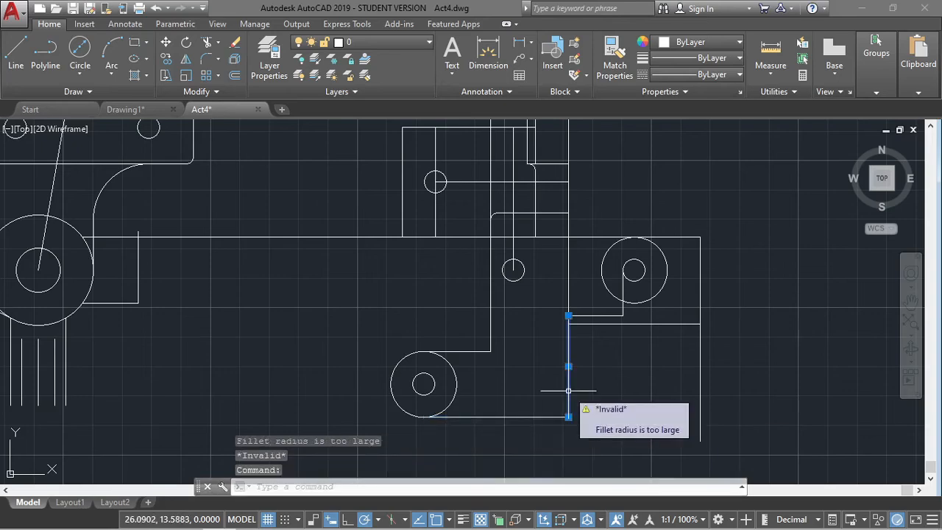
key(Escape)
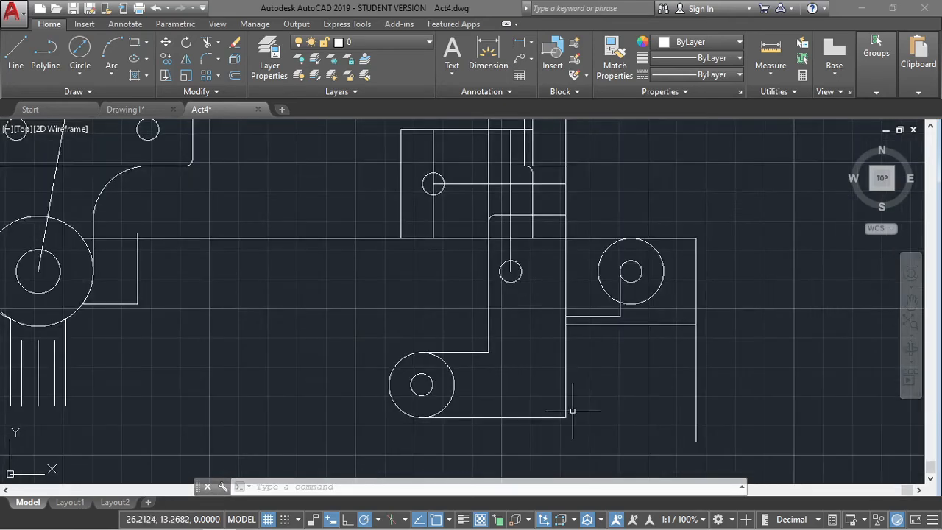
key(alt+Tab)
key(alt+Tab)
key(Tab)
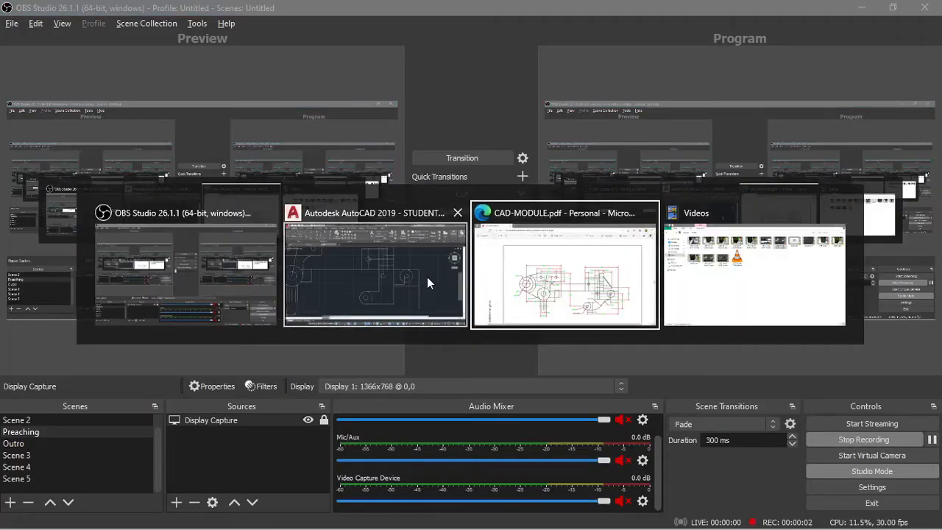
click(426, 276)
Fillet the corner between the bottom horizontal line and the vertical line above it with a radius of 1.76.
middle_drag(621, 360, 616, 302)
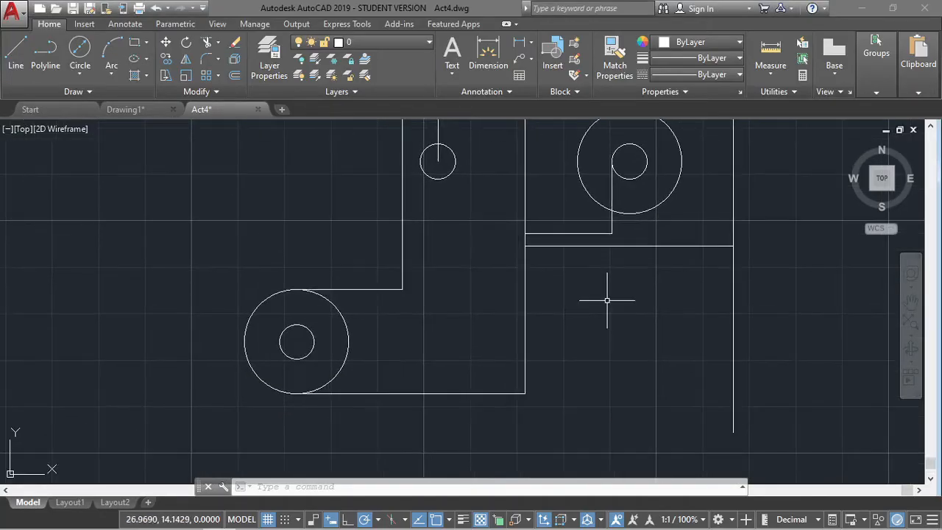
text(f)
key(Return)
text(r)
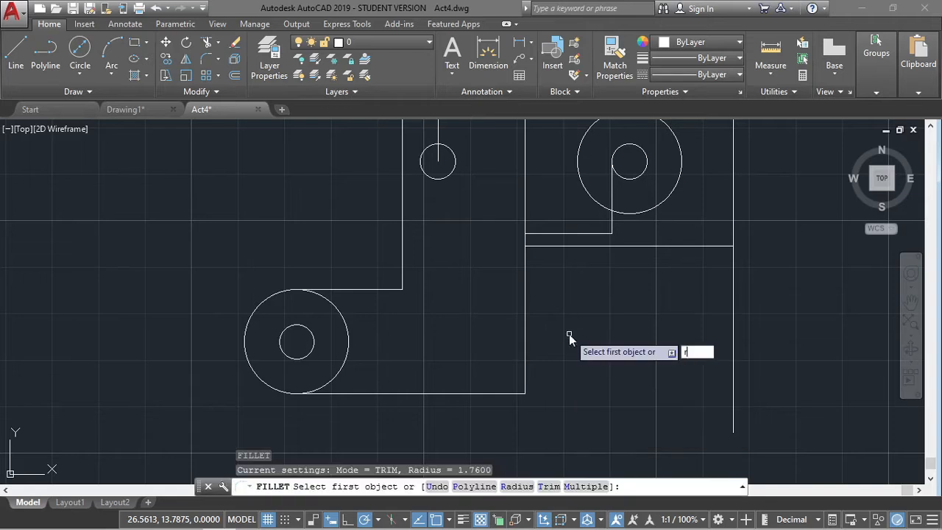
key(Return)
text(1.76)
key(Return)
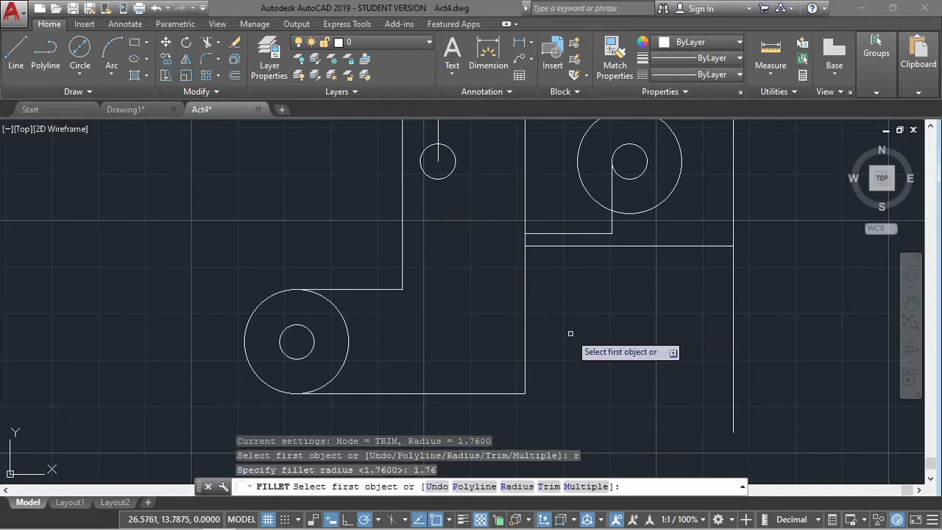
click(496, 392)
click(524, 286)
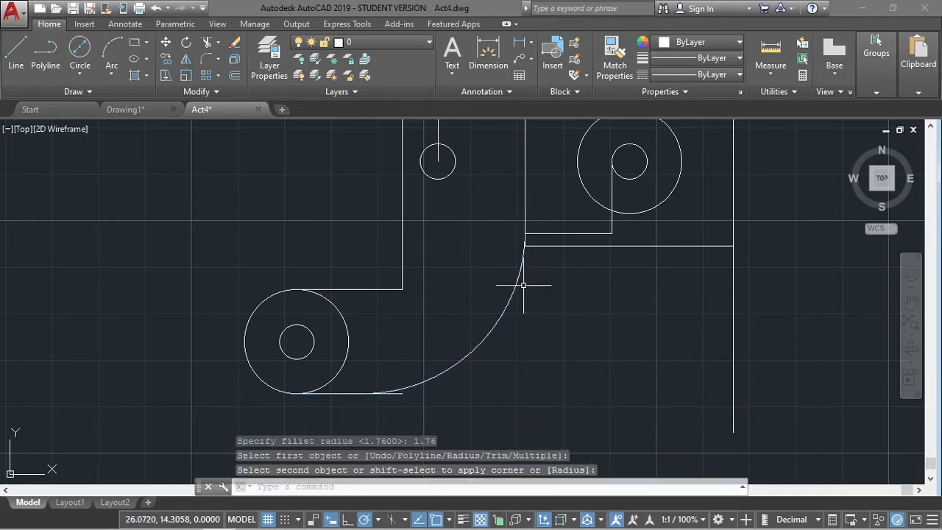
Fillet the short horizontal step line and the upper part of the 1.76-radius arc with a radius of 1.5.
key(Return)
text(r)
key(Return)
text(0>:)
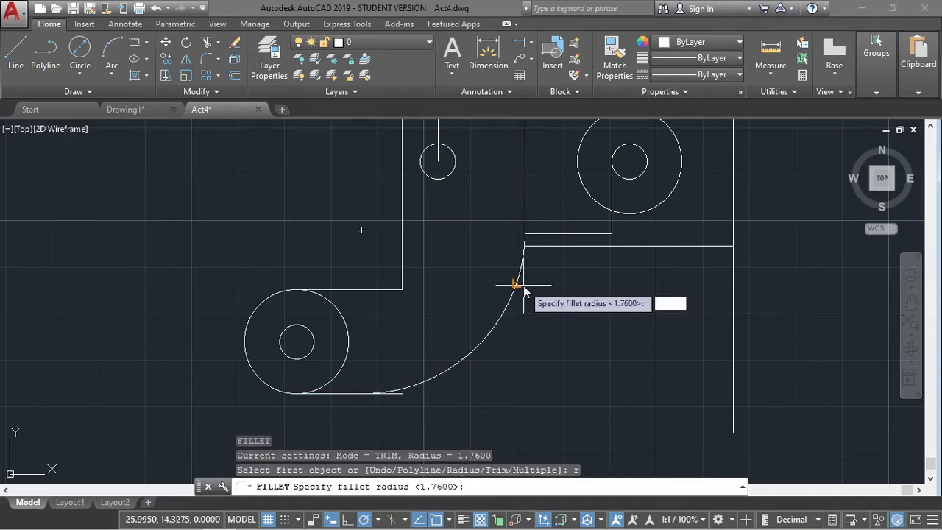
text( 1.5)
key(Return)
click(535, 233)
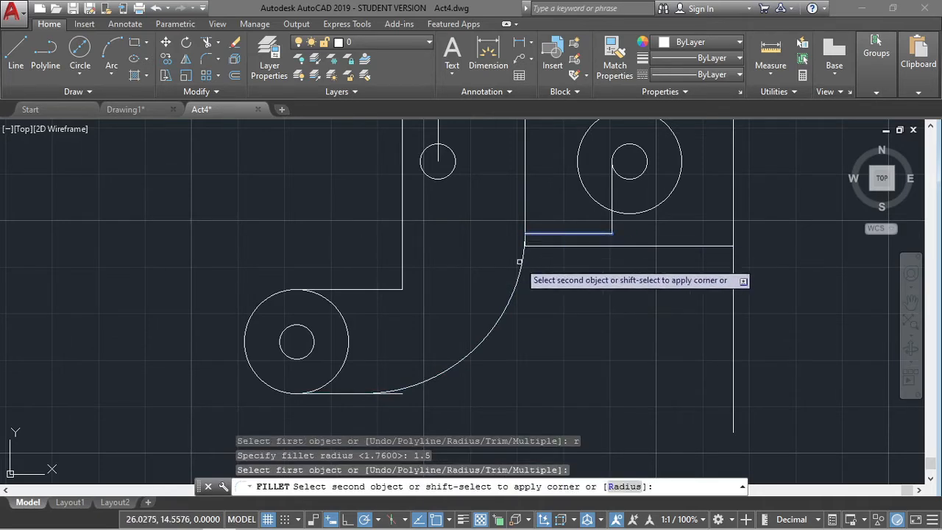
click(521, 273)
Shorten the 1.5-radius arc by moving its upper end to the corner below the inner hole.
scroll(589, 250, up, 4)
click(662, 208)
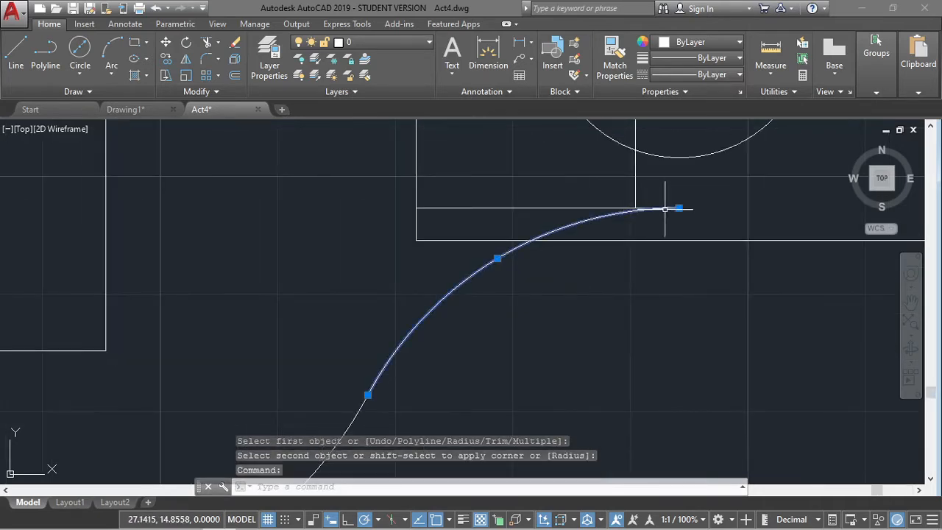
click(678, 208)
key(Escape)
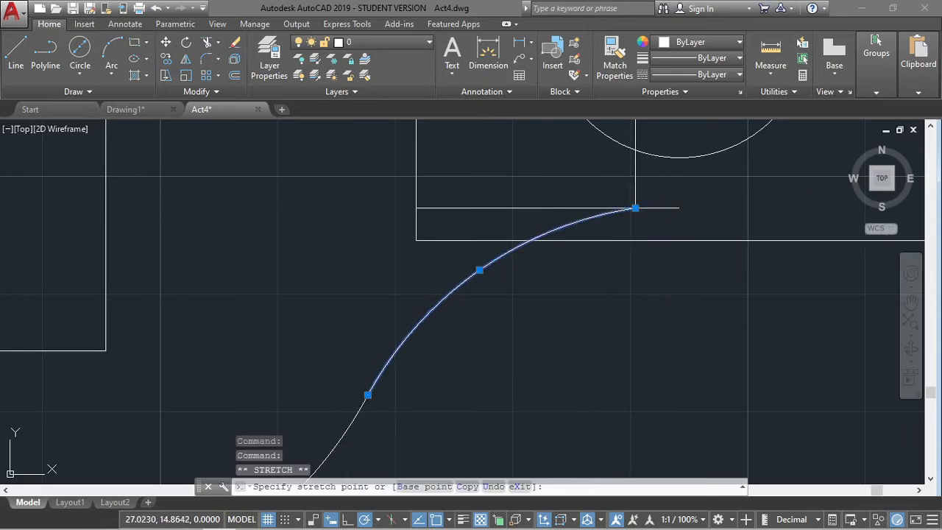
key(Escape)
Trim the bottom line's overhang past the large arc and the rectangle's lower edge where it extends left of the upper arc.
scroll(618, 235, down, 4)
scroll(515, 324, up, 5)
key(Return)
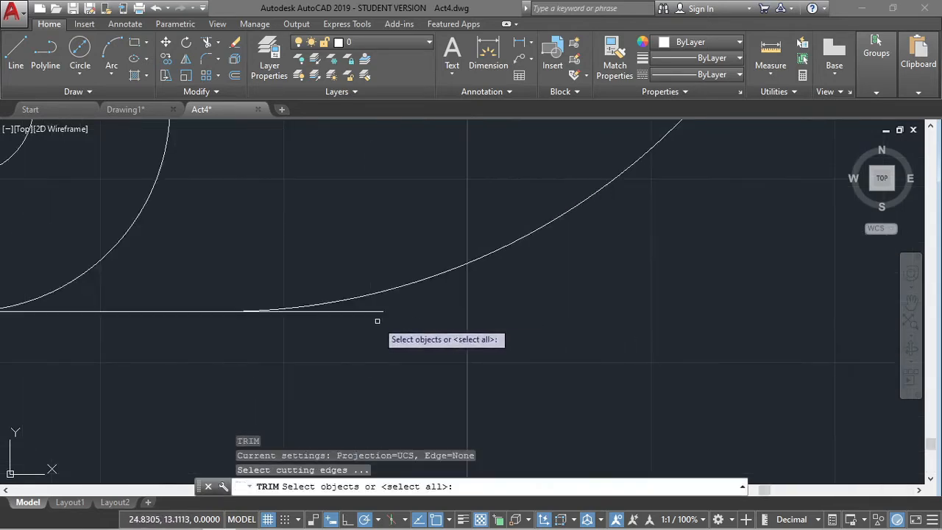
key(Return)
scroll(362, 309, down, 4)
scroll(464, 366, up, 5)
mouse_move(465, 365)
middle_down()
mouse_move(540, 300)
mouse_move(498, 328)
middle_up()
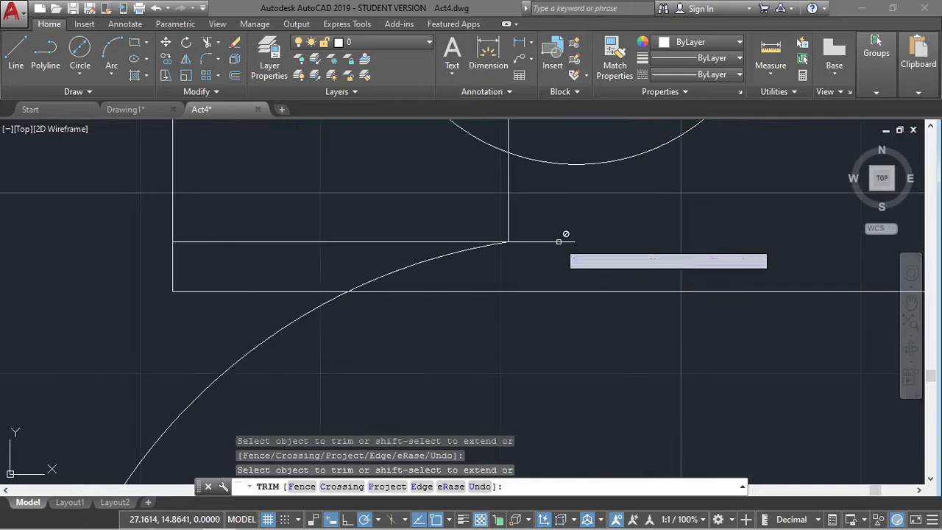
click(284, 290)
scroll(214, 287, down, 4)
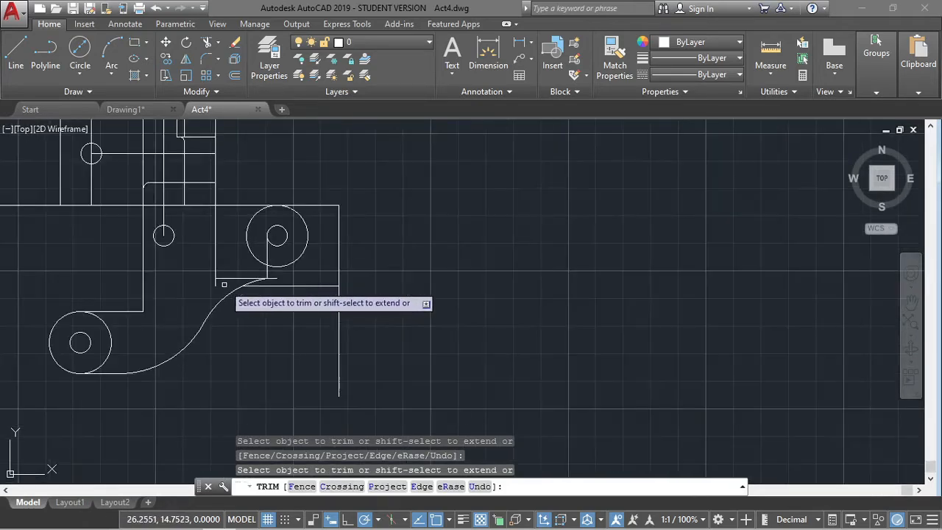
scroll(239, 283, up, 6)
key(Escape)
Delete the overlapping horizontal line that extends past the corner at the upper arc's end.
click(454, 251)
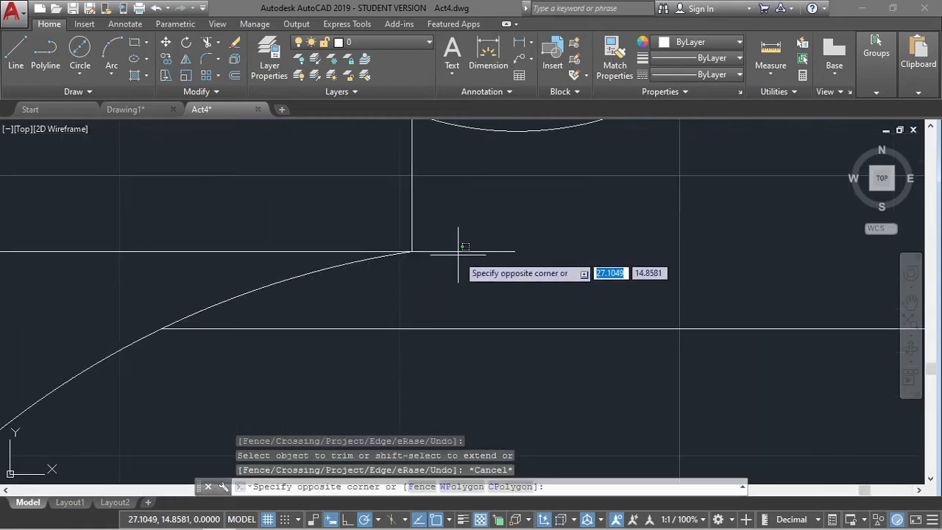
click(434, 239)
key(Delete)
Draw a line 0.80 right from the lower-left circle's top quadrant and continue it straight down to the bottom line.
scroll(456, 252, down, 4)
middle_drag(296, 283, 462, 290)
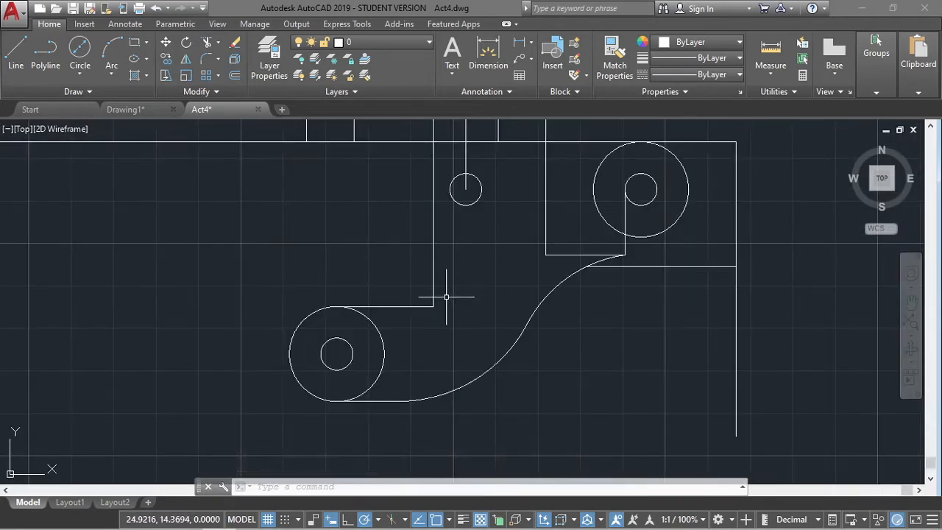
text(l)
key(Return)
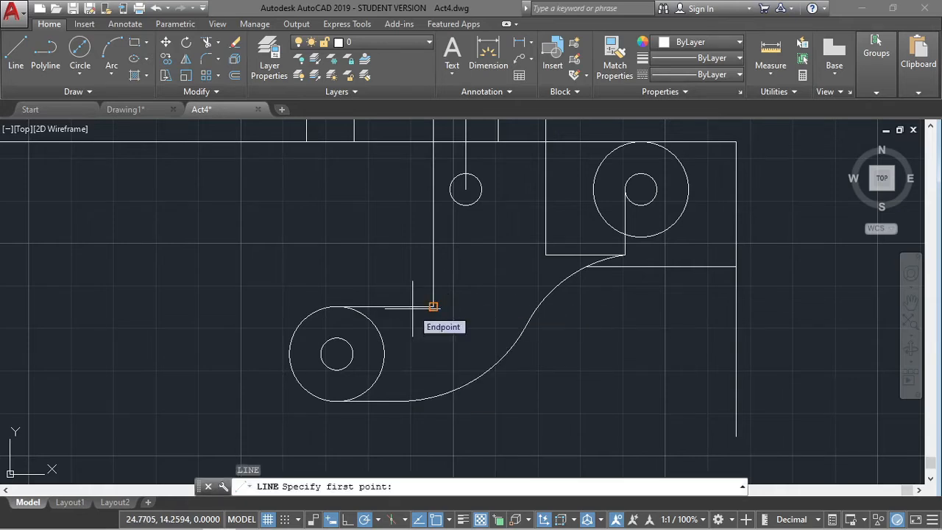
click(336, 306)
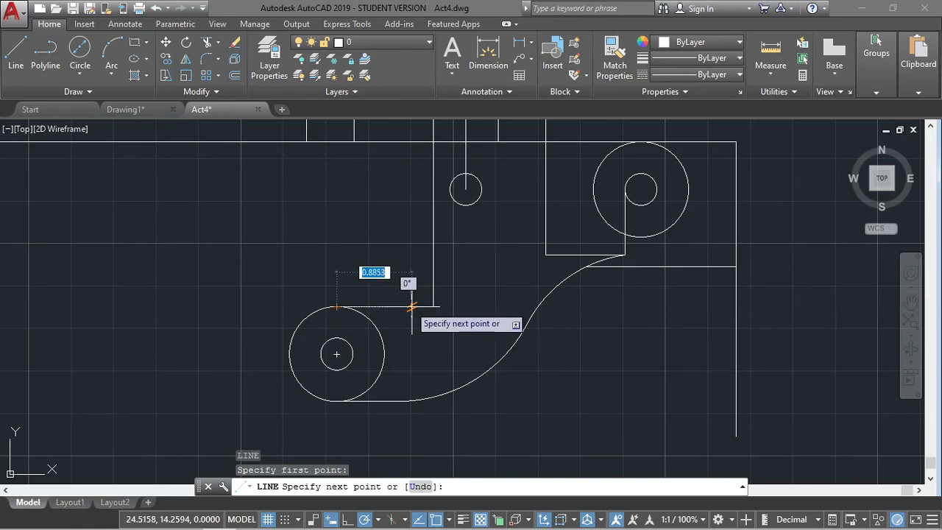
text(0.80)
key(Return)
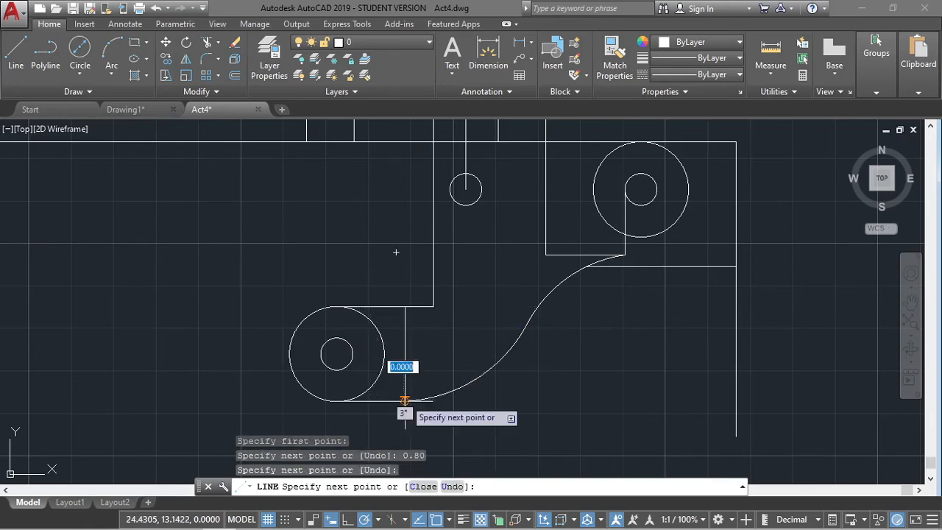
click(405, 401)
key(Escape)
Extend the inner vertical line right of the middle hole with a line down to the level of the short horizontal step.
scroll(483, 331, down, 4)
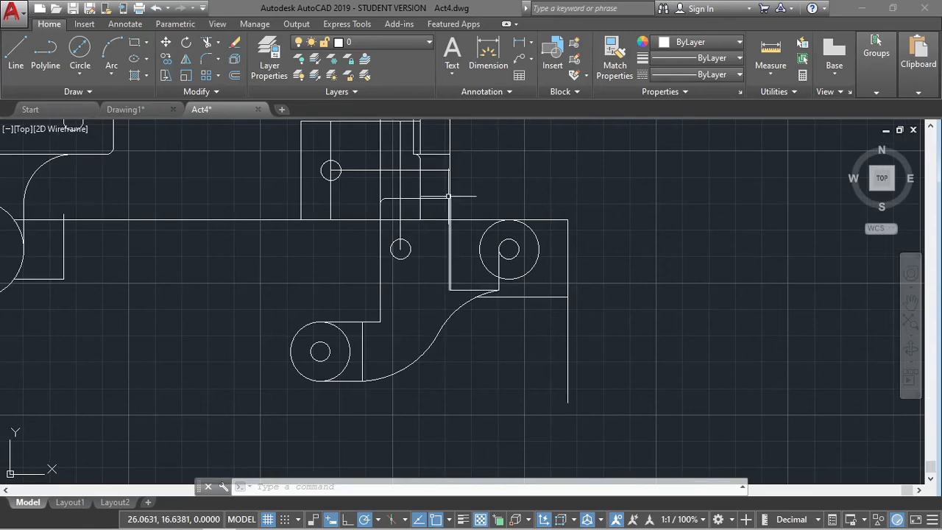
scroll(448, 196, up, 5)
key(space)
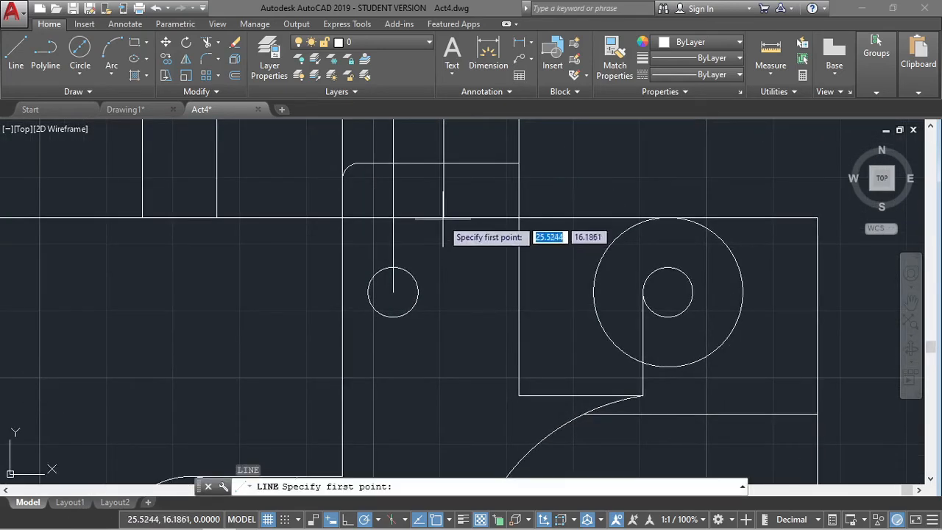
click(443, 217)
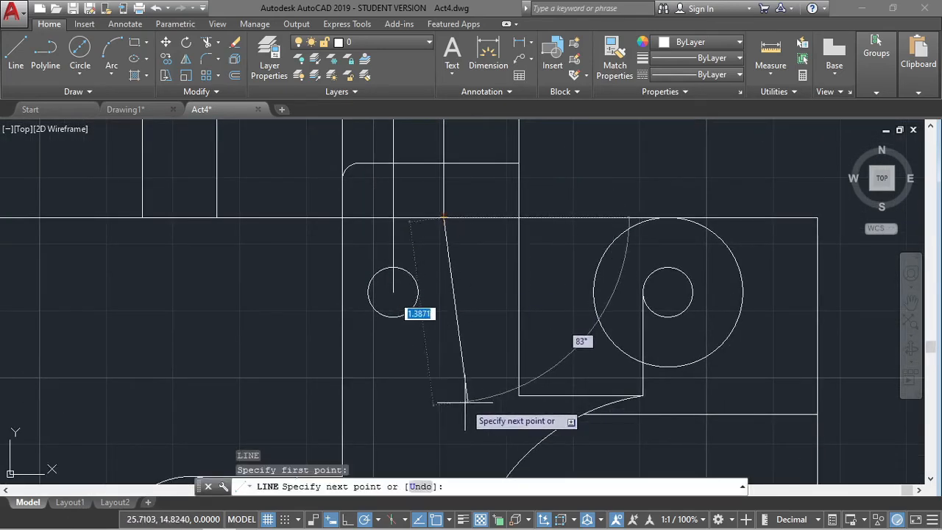
click(443, 396)
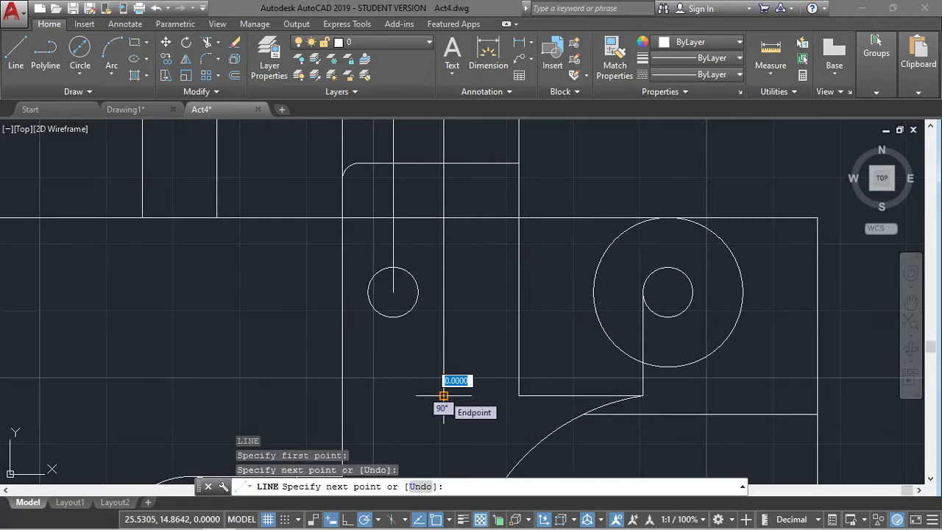
key(Escape)
Draw a horizontal line from the lower step's corner across to the vertical edge beyond the small isolated circle.
key(space)
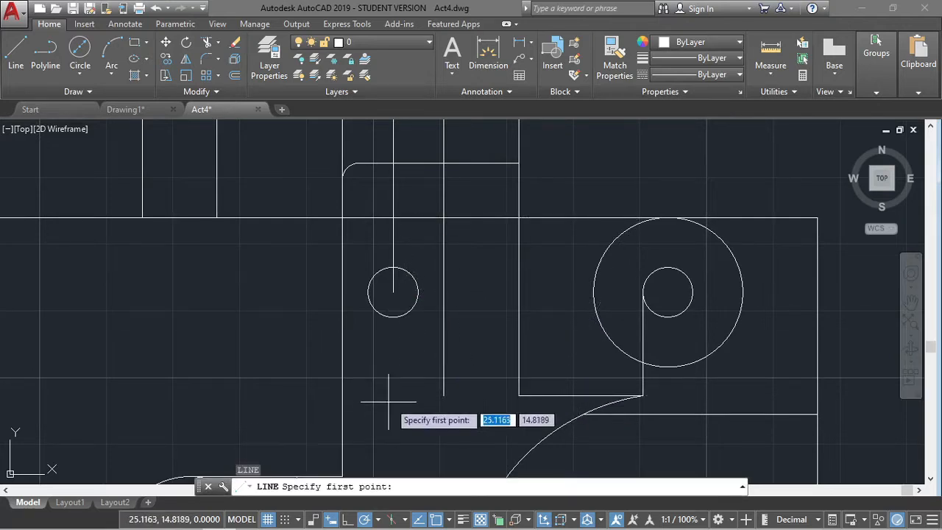
click(519, 395)
click(342, 396)
key(Escape)
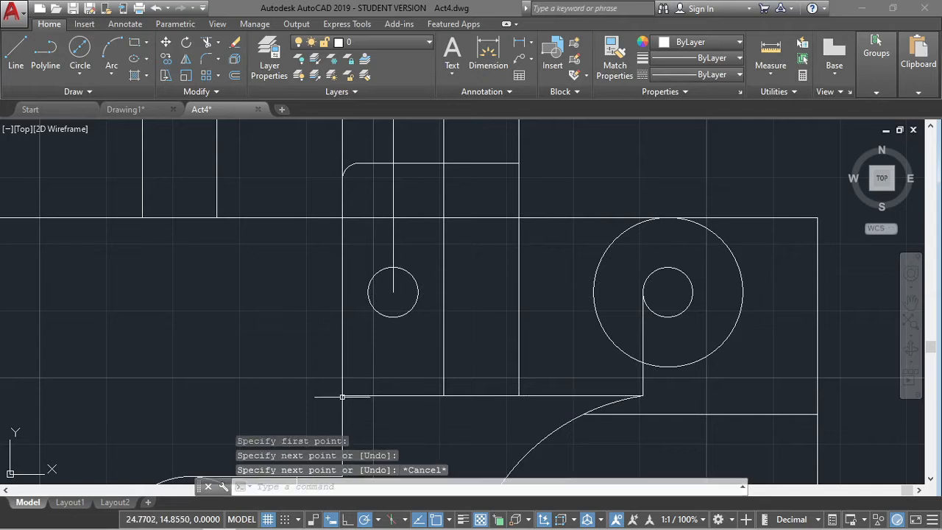
Fillet the lower corner between the inner vertical line and the new horizontal line with radius 0.12.
text(f)
key(space)
text(r)
key(Return)
text(0.12)
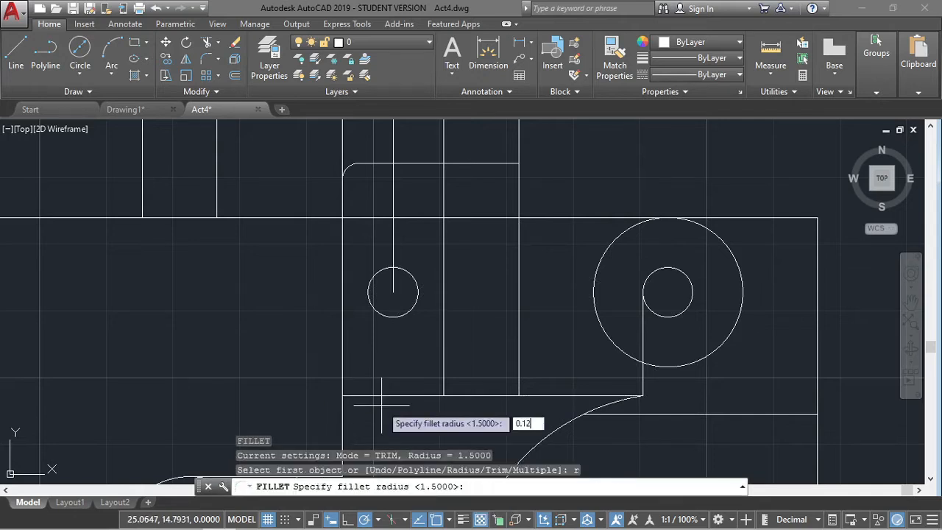
key(Return)
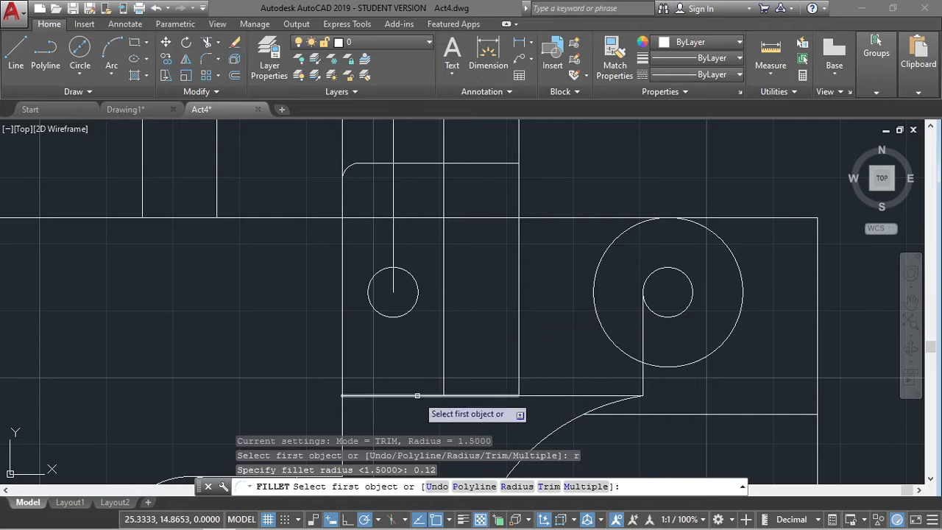
click(444, 366)
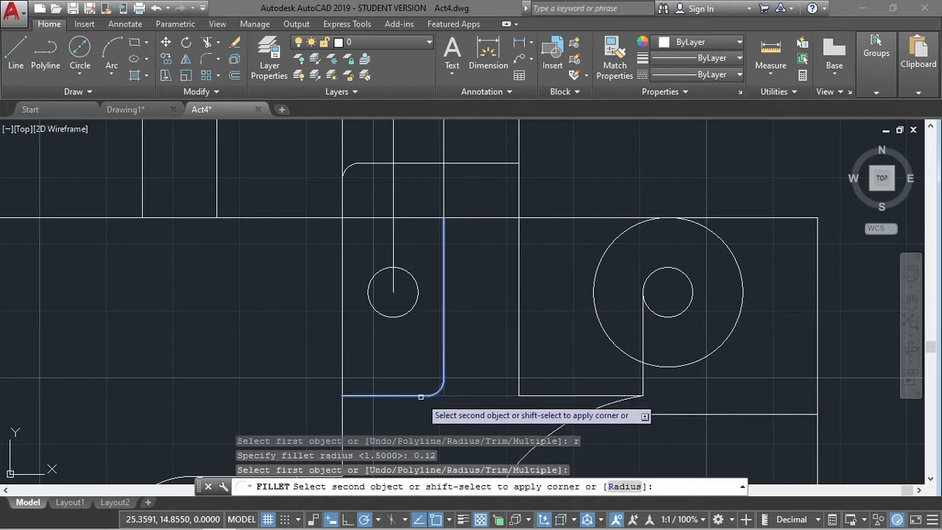
click(421, 396)
key(Escape)
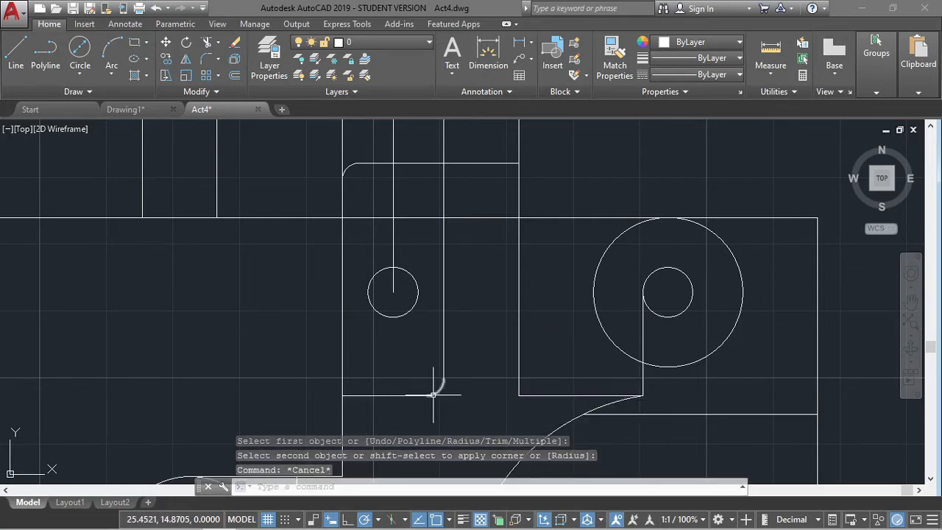
Redraw the missing horizontal segment from the step's corner to the end of the new fillet.
text(l)
key(Return)
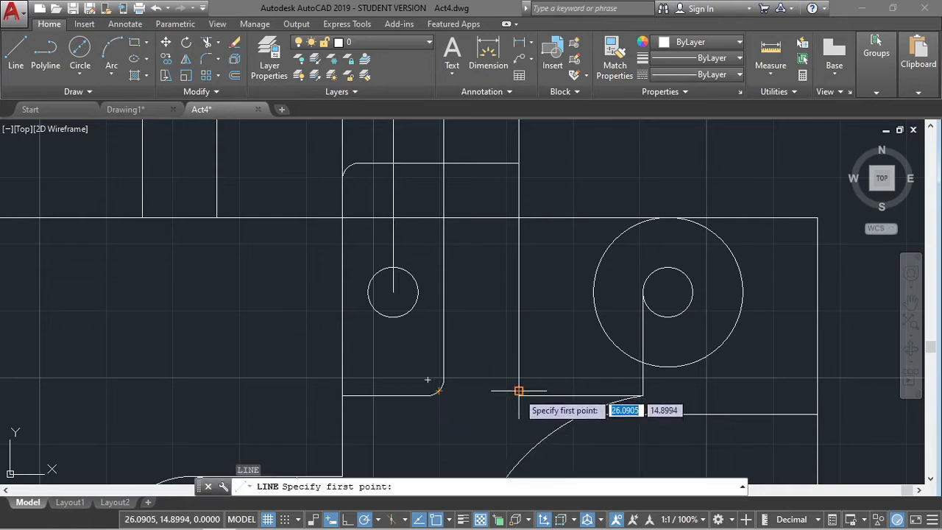
click(519, 395)
click(434, 394)
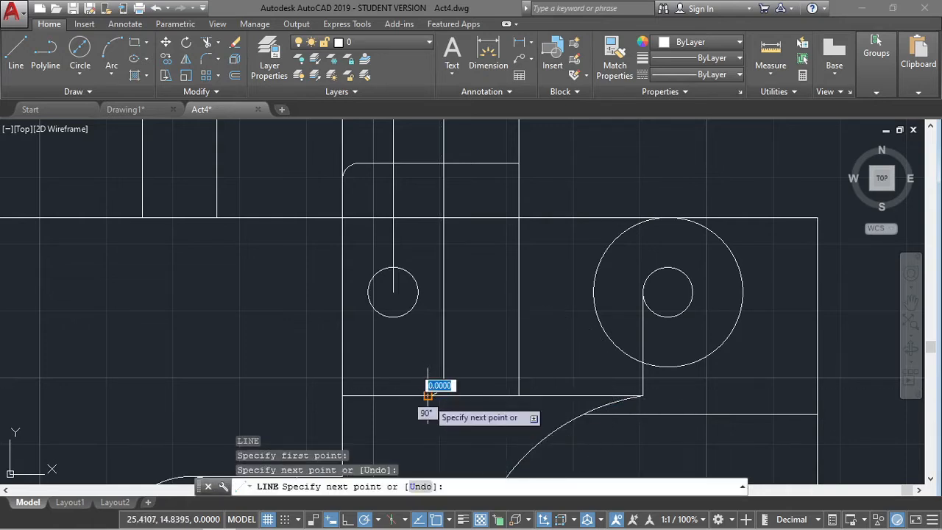
key(Escape)
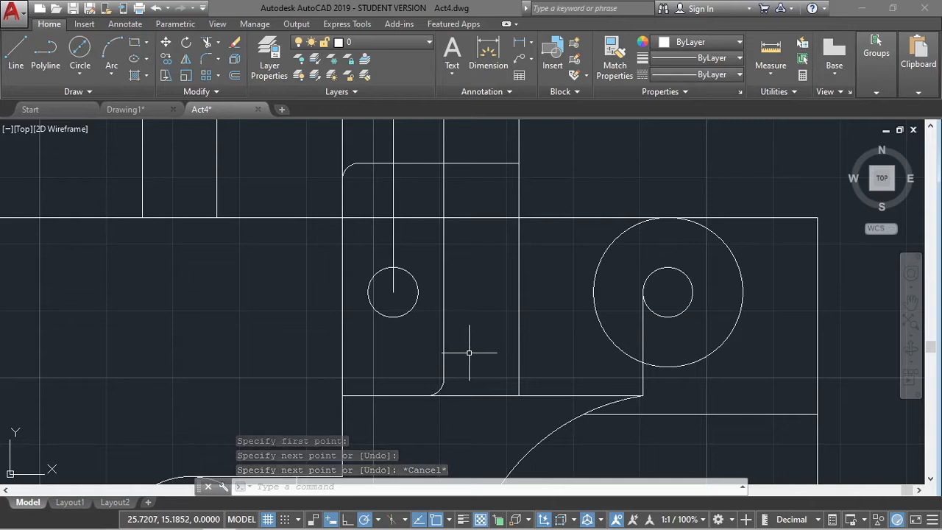
Draw a HIDDEN linetype line from the inner concentric circle's left quadrant to the nearby vertical line, and restore the linetype to ByLayer.
key(Return)
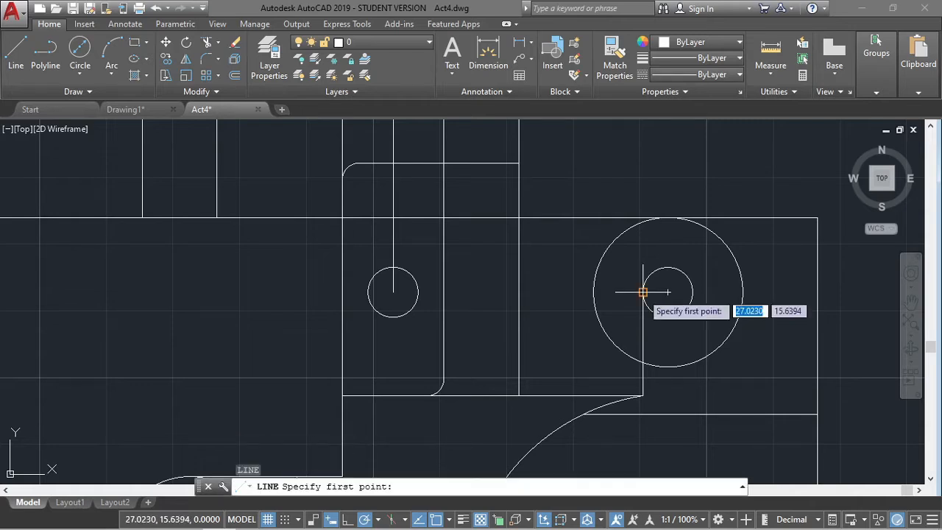
click(706, 74)
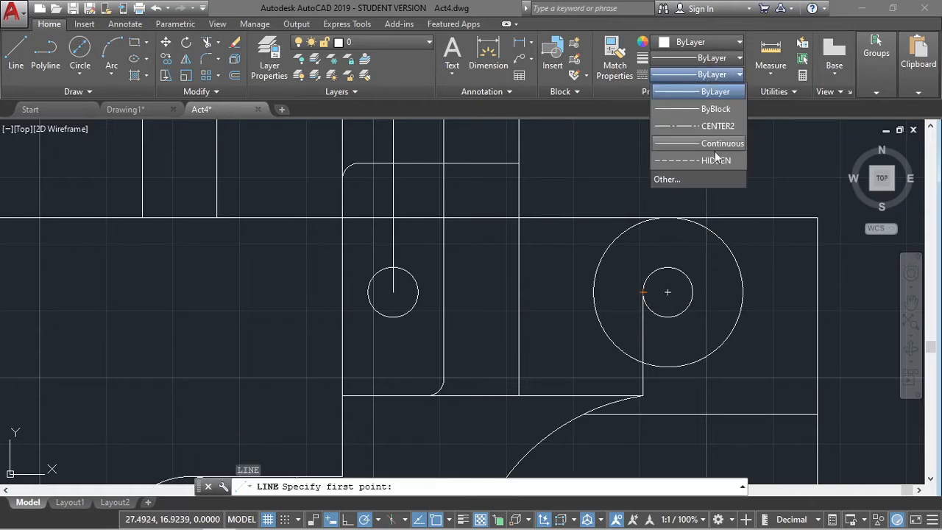
click(710, 156)
click(643, 292)
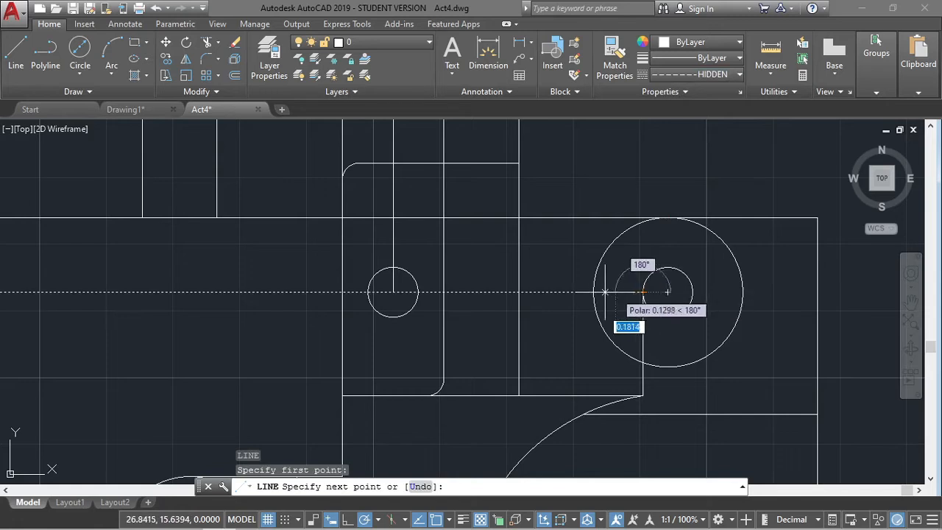
click(518, 292)
key(Escape)
click(703, 75)
click(710, 91)
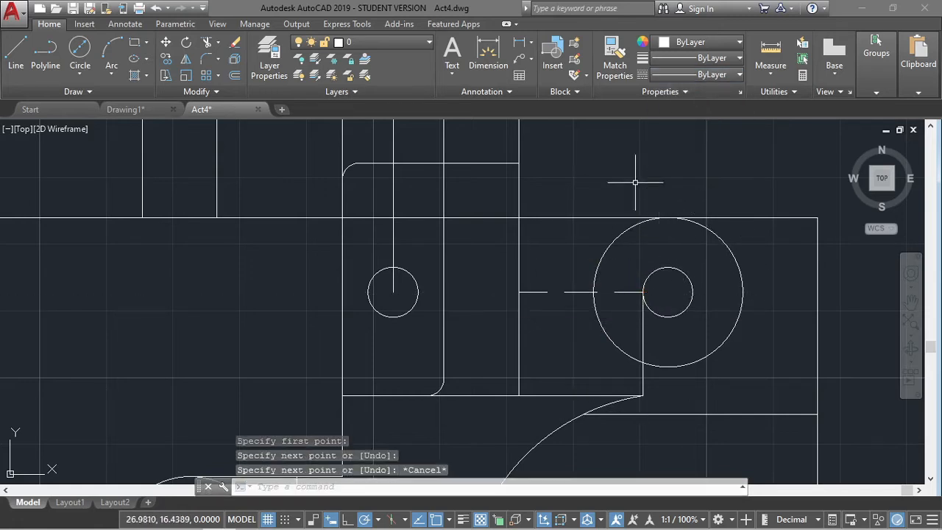
Trim away the part of the vertical line that runs below the dashed line.
text(tr)
key(Return)
key(Return)
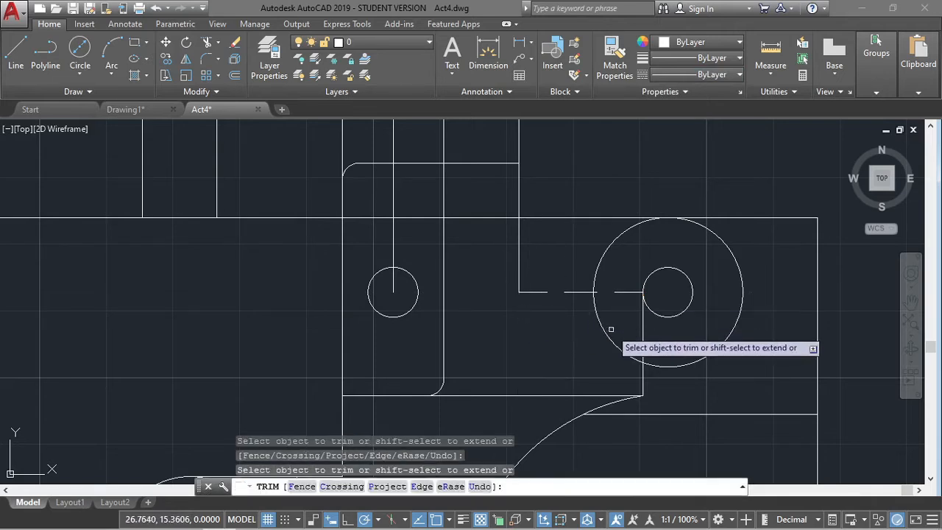
key(Escape)
Fillet the corner between the vertical line and the dashed line with radius 0.12.
text(f)
key(Return)
text(r)
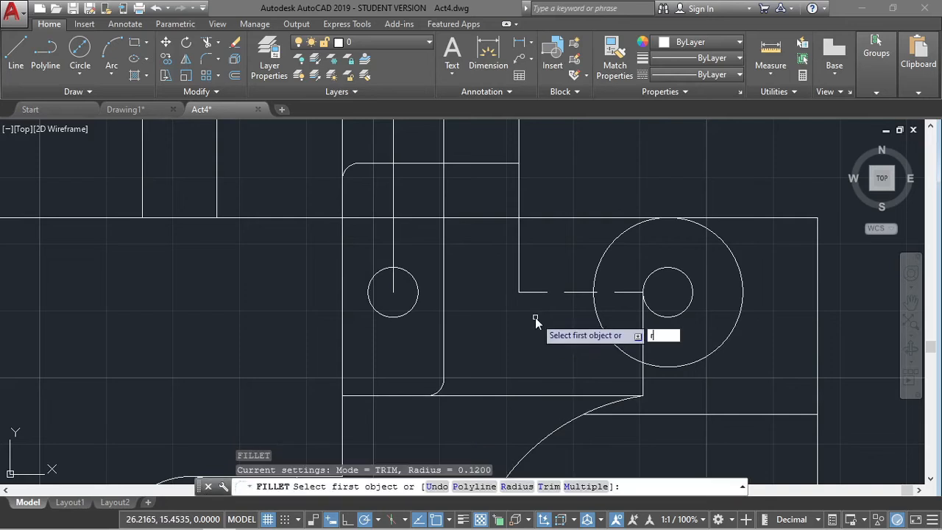
key(Return)
text(0.12)
key(Return)
click(519, 280)
click(531, 293)
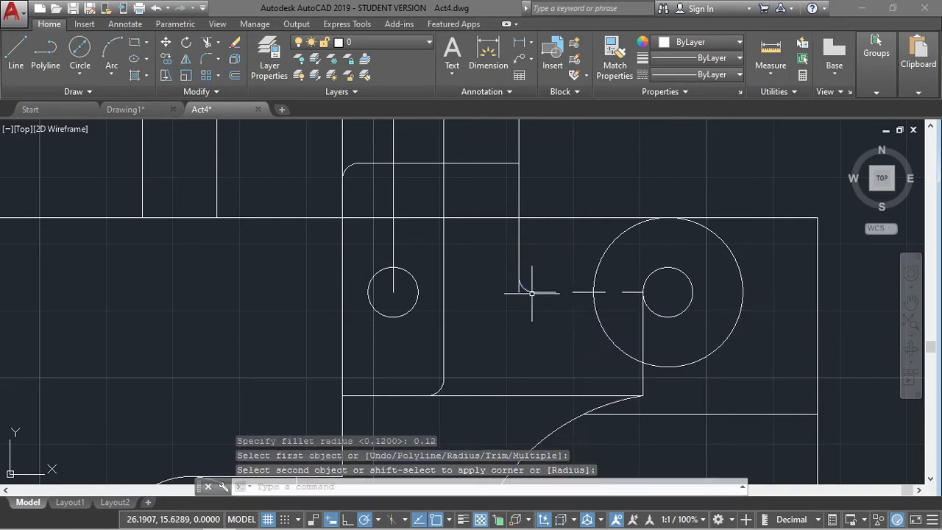
Trim the vertical stub below the new fillet and the dashed line's portion inside the large circle.
text(tr)
key(Return)
key(Return)
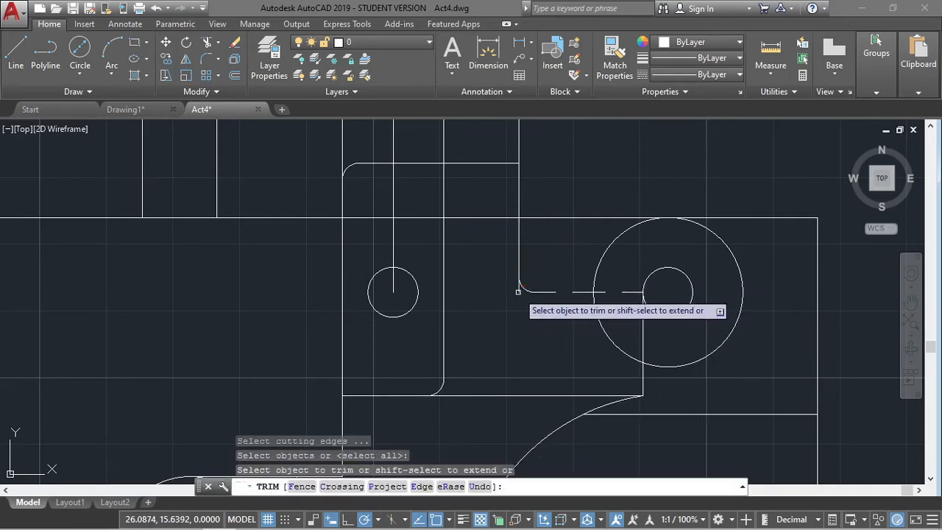
click(518, 291)
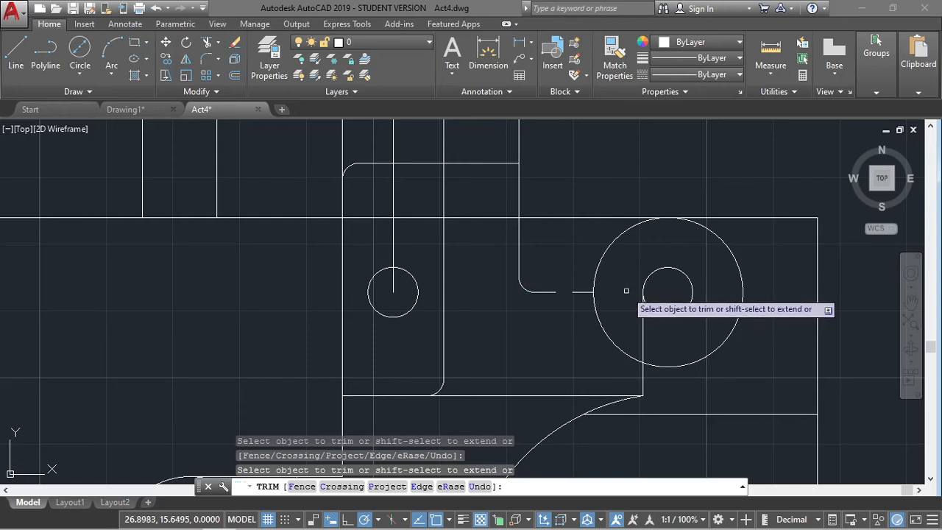
key(Escape)
Draw a line from the isolated circle's right quadrant to the inner vertical, up to the circle's top level, and across to the left edge.
text(l)
key(Return)
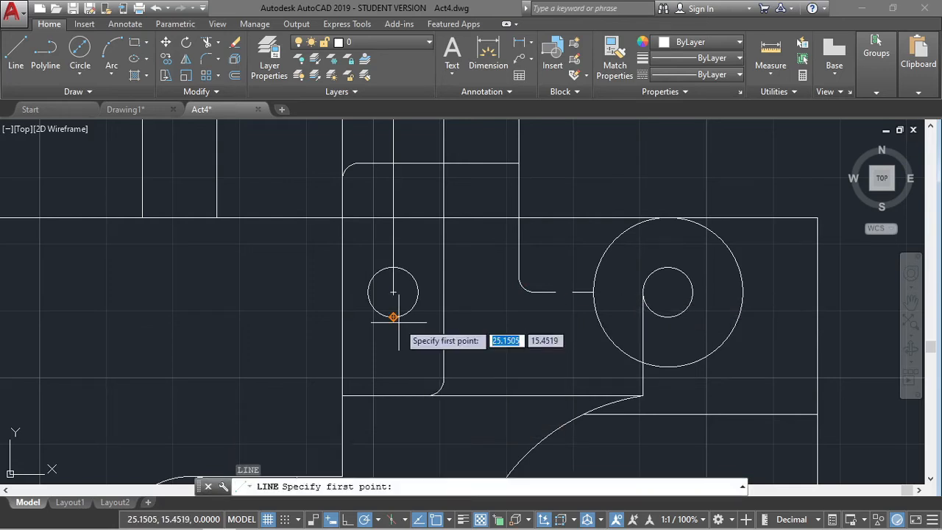
click(418, 293)
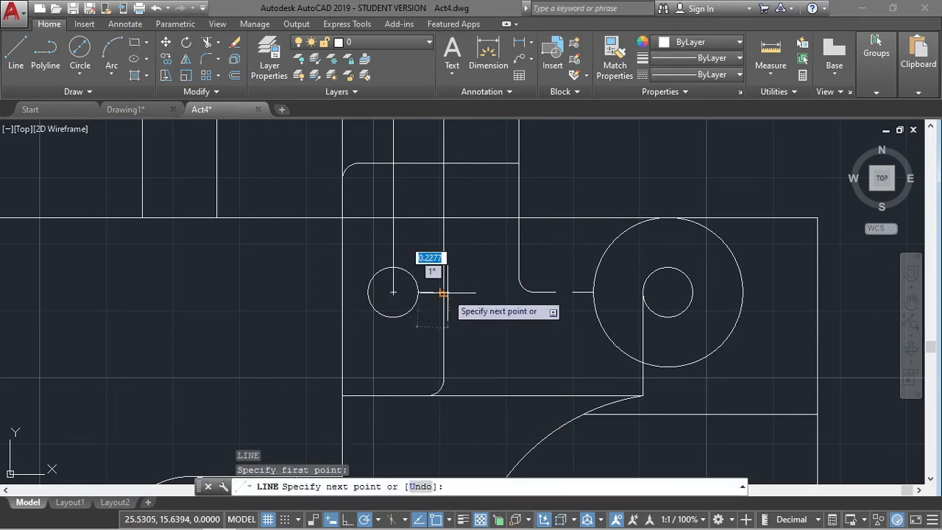
click(444, 292)
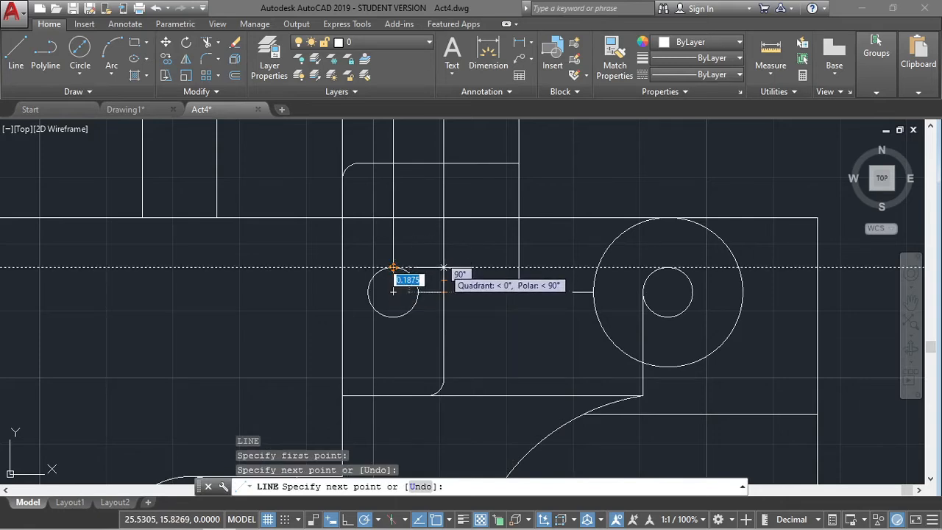
click(443, 267)
click(342, 267)
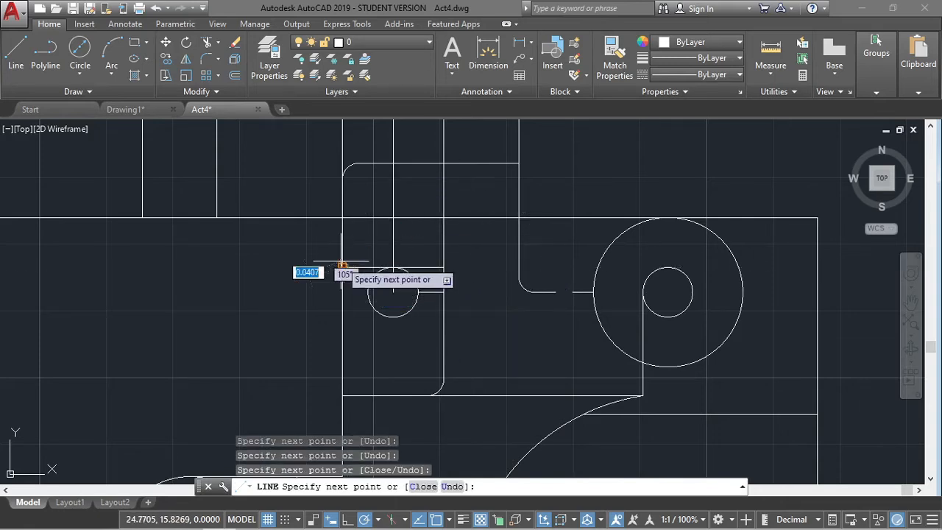
key(Escape)
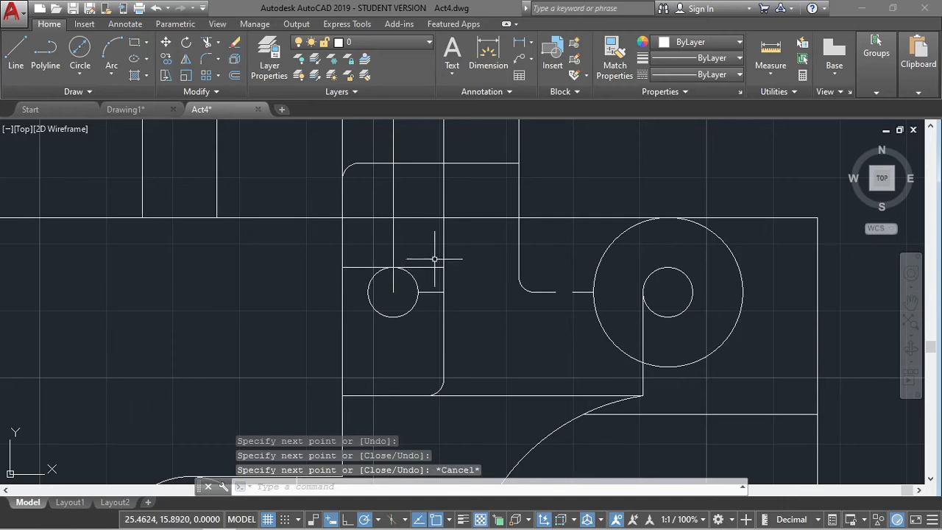
Fillet the corner between the short line beside the isolated circle and the inner vertical with radius 0.12.
text(TR)
key(BackSpace)
key(BackSpace)
text(f)
key(Return)
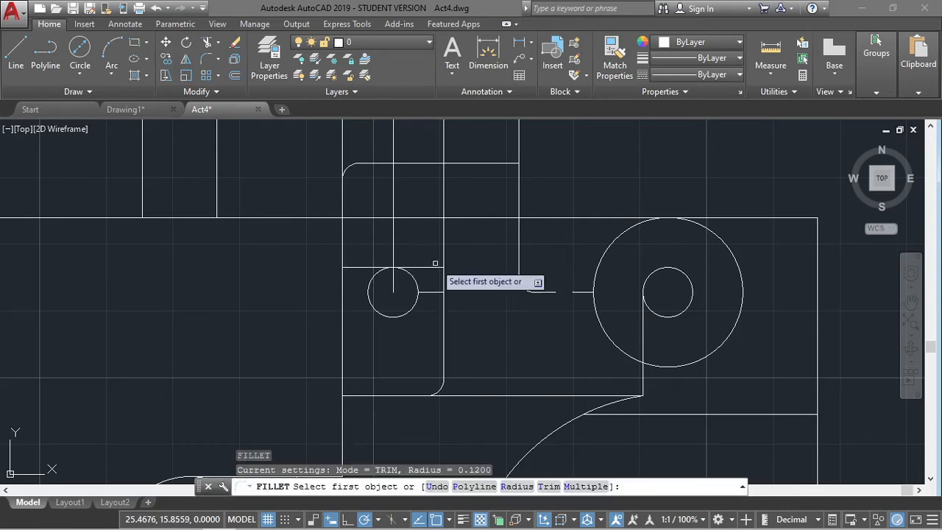
text(r)
key(Return)
text(0.12)
key(Return)
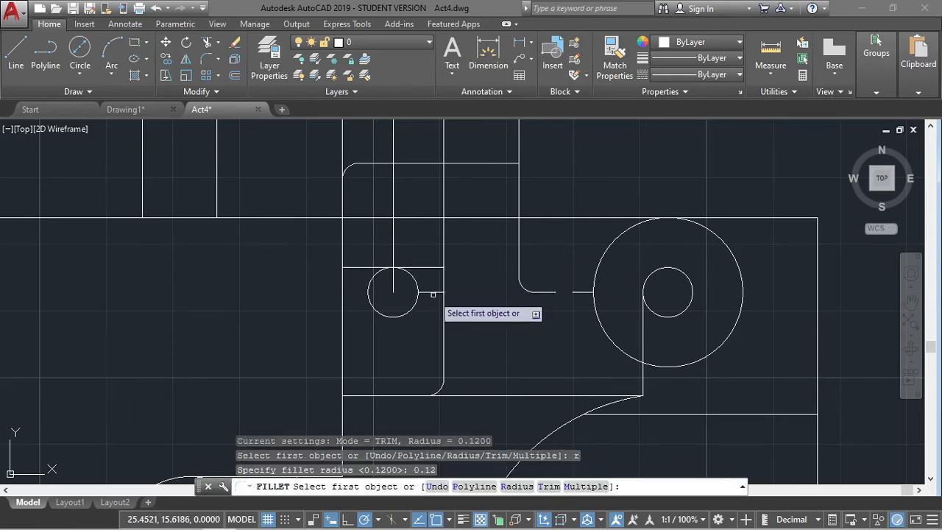
click(428, 292)
click(443, 283)
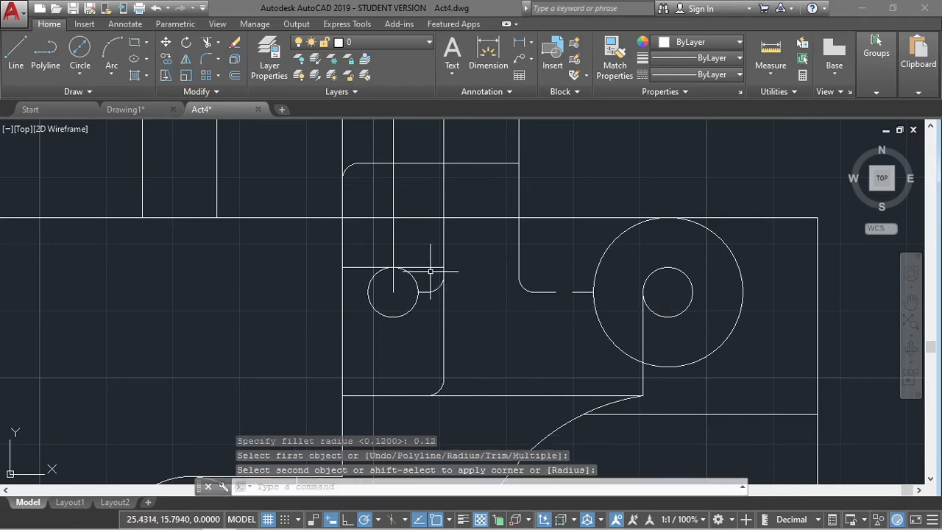
Try to fillet the horizontal line above the isolated circle with the short vertical segment at radius 0.12.
key(Return)
click(439, 267)
click(443, 280)
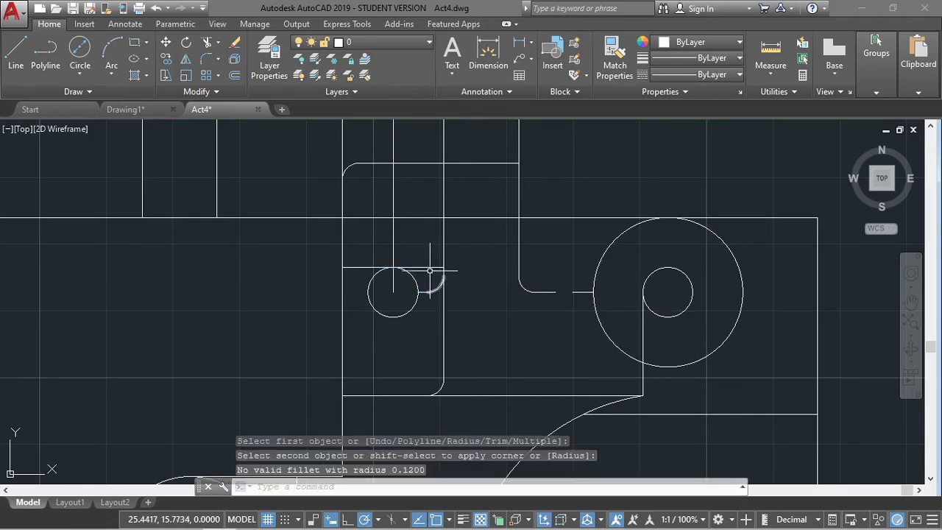
click(431, 268)
click(443, 267)
key(Escape)
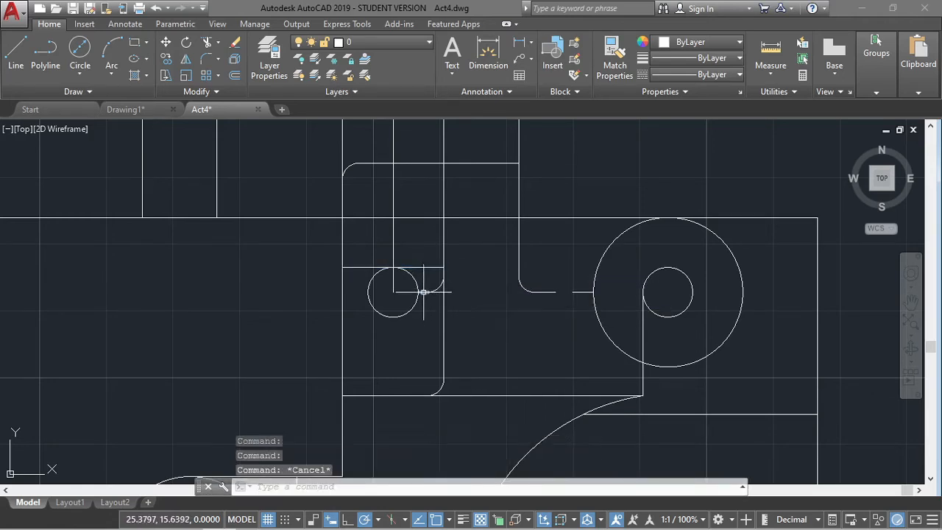
Try to fillet the small arc beside the isolated circle with the horizontal line above it at radius 0.12.
key(Return)
text(r)
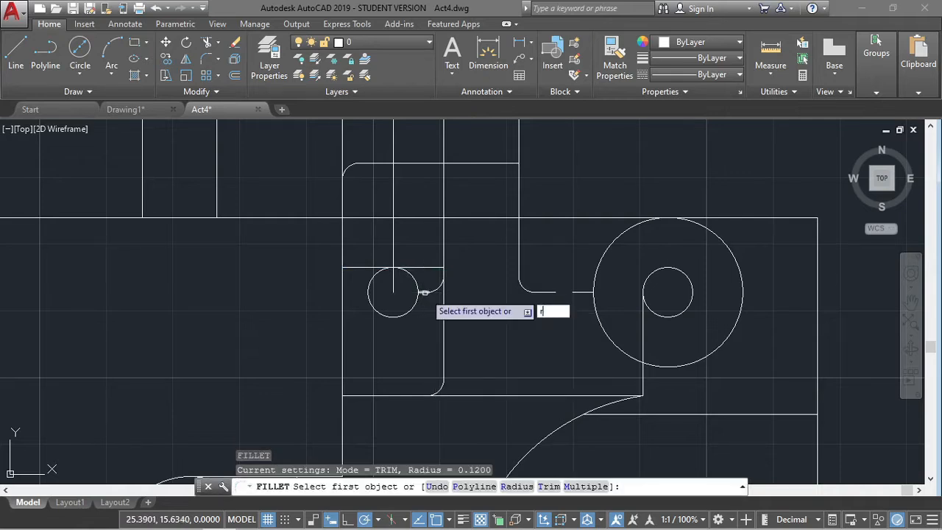
key(Return)
text(0.12)
key(Return)
click(428, 287)
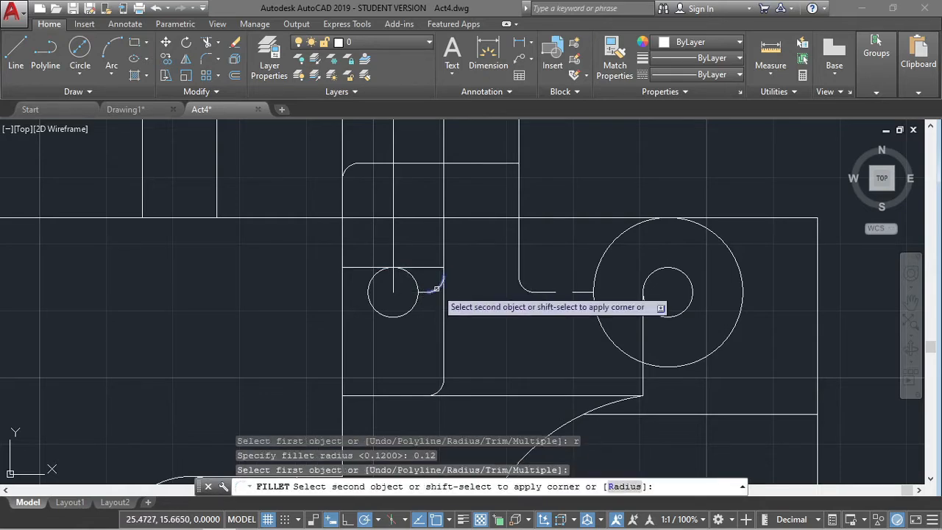
click(423, 267)
key(Escape)
Try again to fillet the short vertical segment above the small arc with the horizontal line, using radius 0.12.
key(Return)
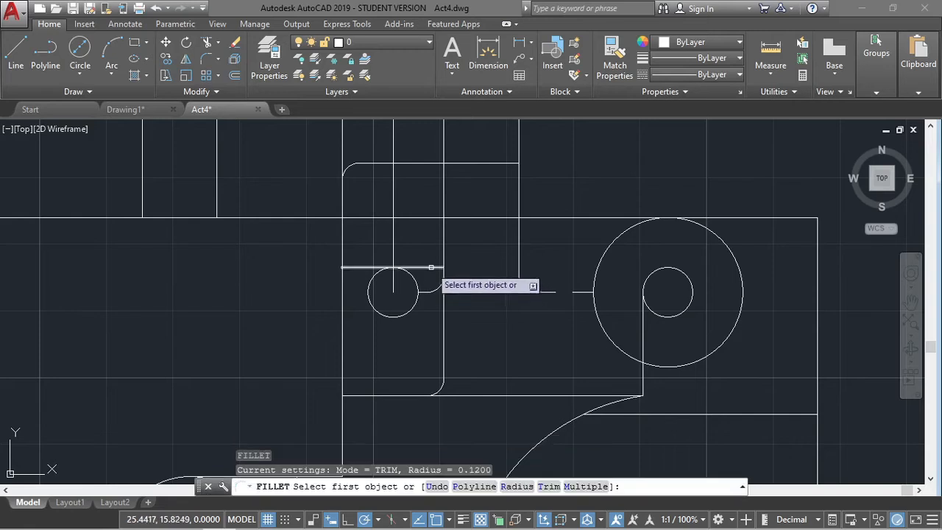
click(431, 268)
scroll(444, 274, up, 6)
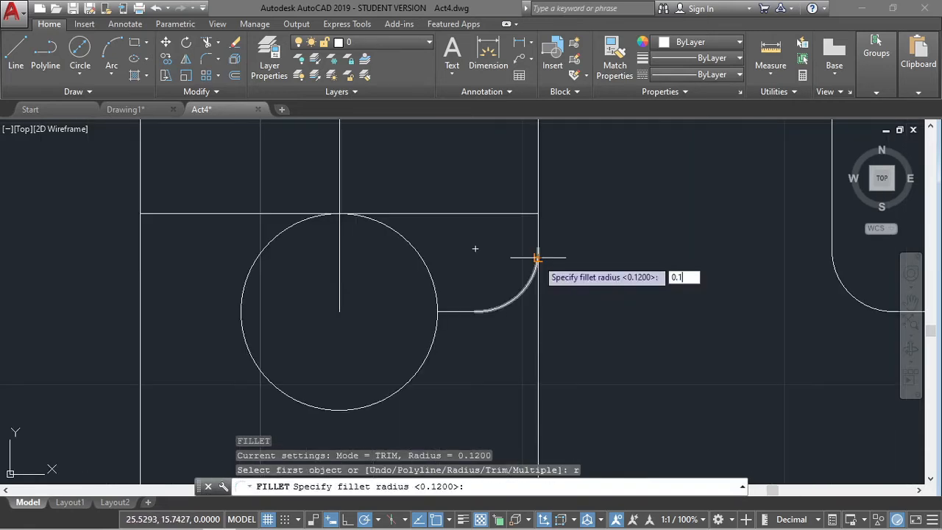
text(2)
key(Return)
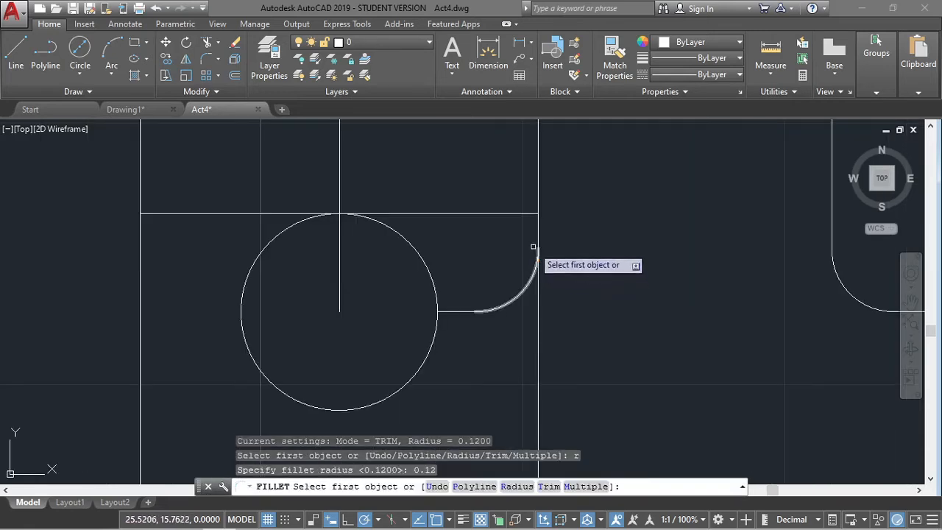
click(537, 243)
click(514, 213)
key(Escape)
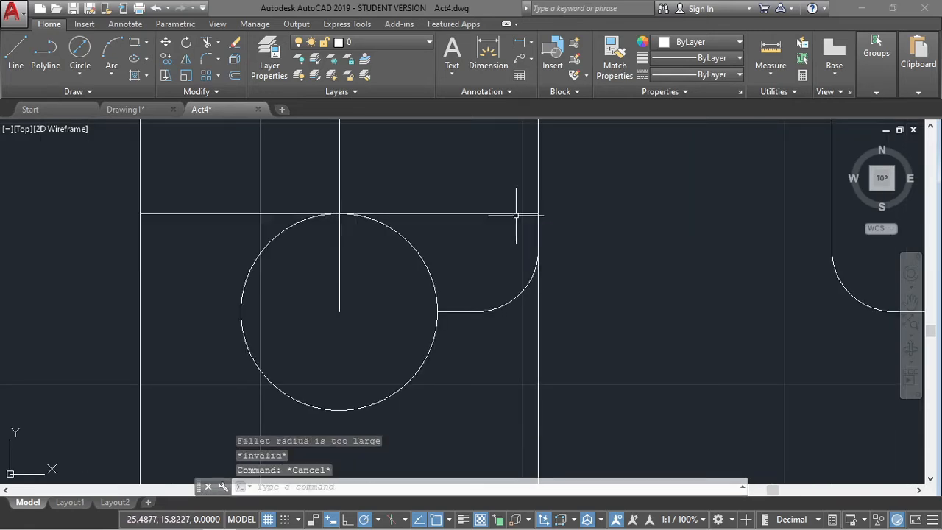
Fillet the horizontal line above the isolated circle with the inner vertical at radius 0.12.
click(513, 213)
key(Return)
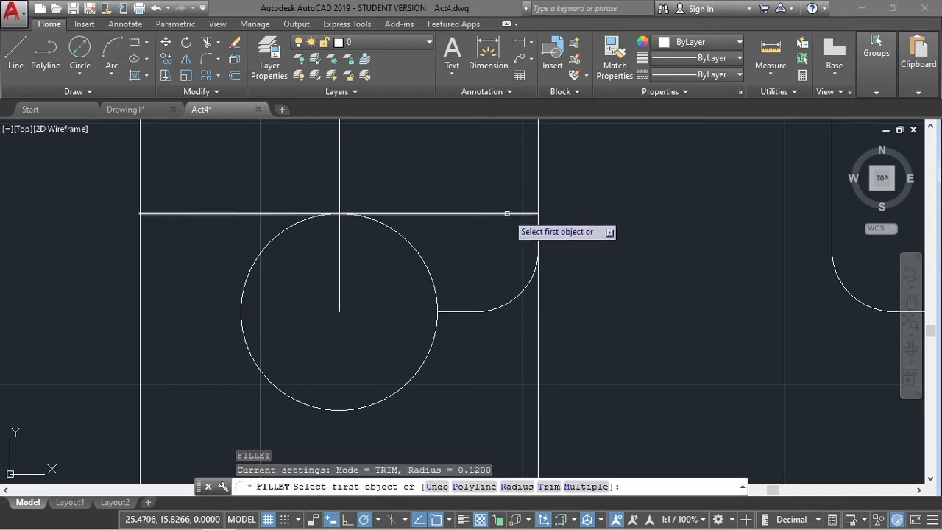
click(513, 213)
click(549, 269)
scroll(551, 268, up, 2)
key(Escape)
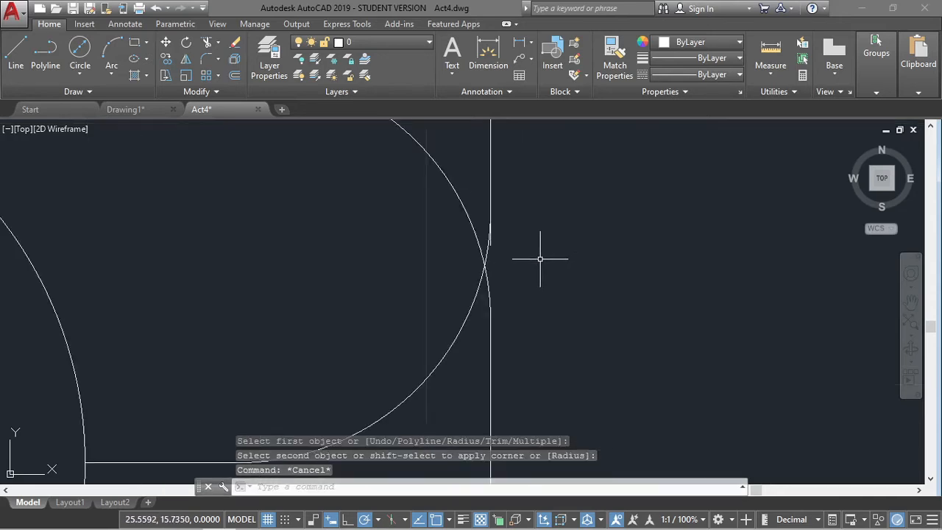
Stretch the lower end of the short inner vertical segment down to the end of the new fillet arc.
scroll(532, 255, up, 3)
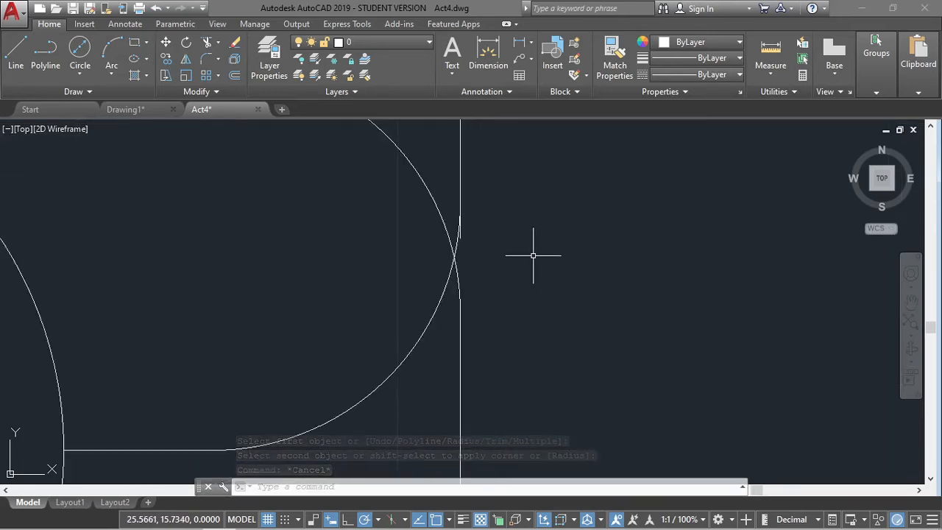
click(459, 234)
mouse_move(460, 238)
click(492, 264)
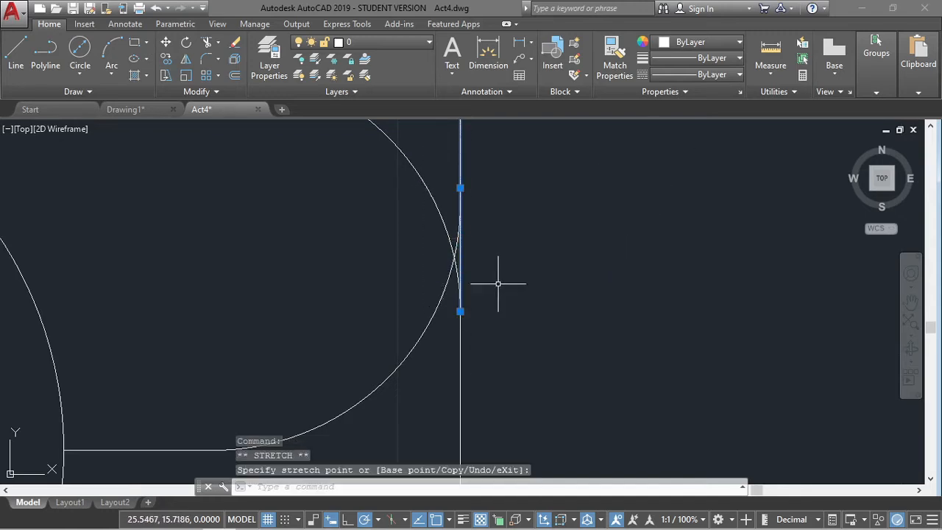
key(Escape)
Fillet the horizontal line above the isolated circle with the left vertical edge at radius 0.12.
scroll(510, 204, down, 4)
scroll(415, 218, up, 3)
middle_drag(415, 218, 541, 232)
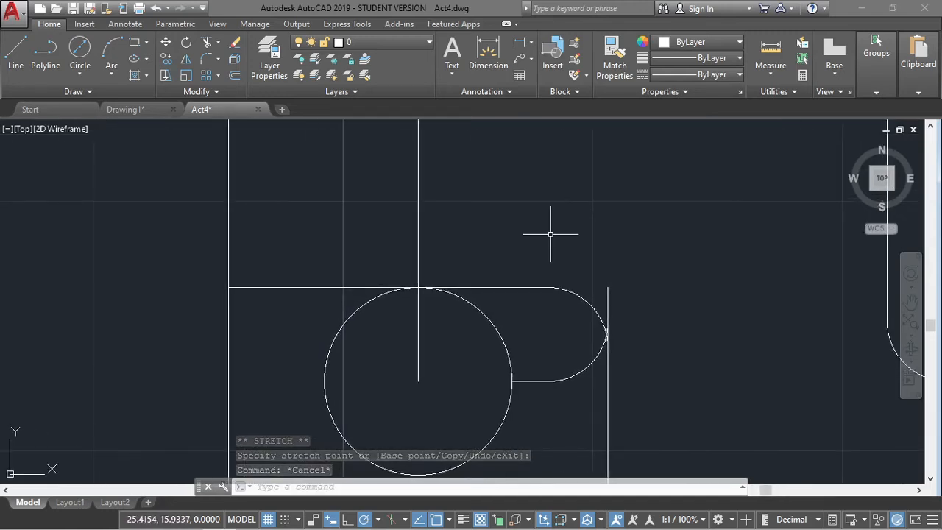
text(f)
key(Return)
click(261, 287)
click(231, 246)
scroll(232, 248, down, 5)
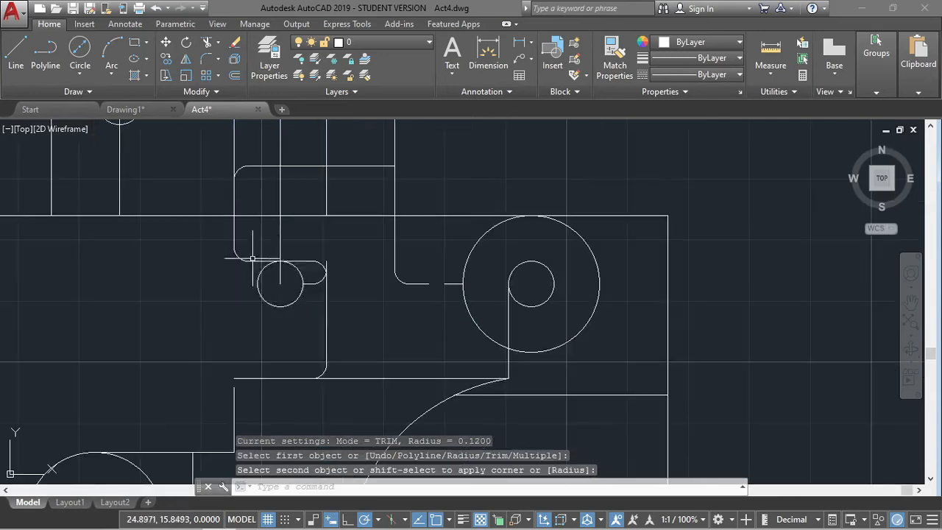
Redraw the missing part of the left edge from the fillet's upper end straight down to the remaining lower edge.
key(Escape)
text(l)
key(Return)
click(234, 246)
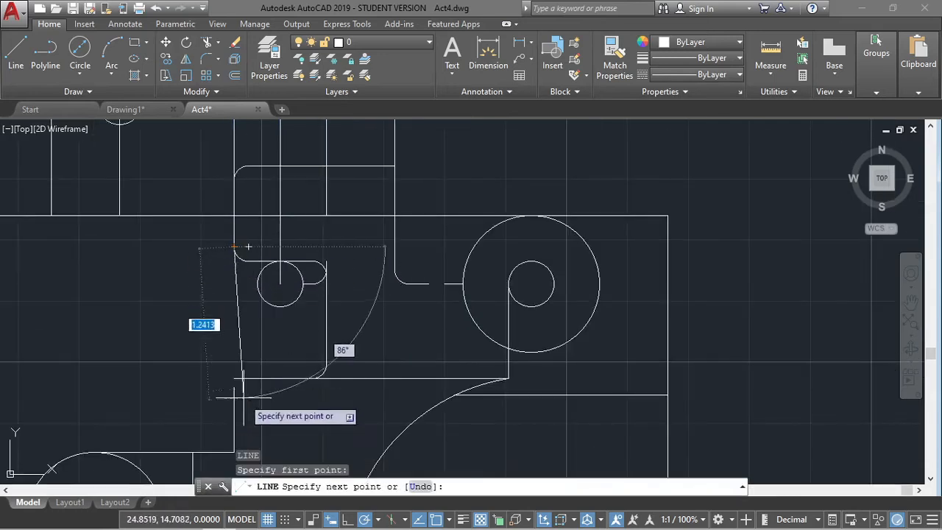
key(Escape)
Draw a vertical line from the top of the inner vertical beside the circle up to the long horizontal line.
text(l)
key(Return)
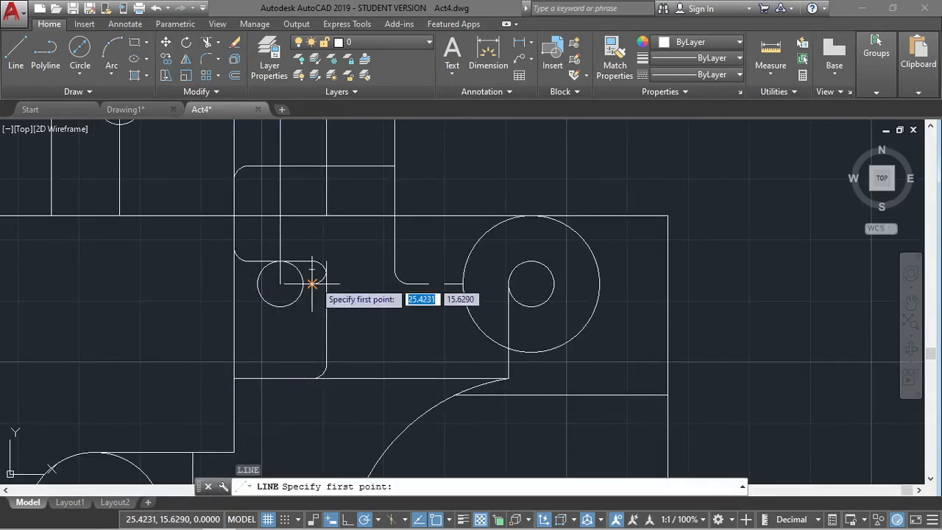
click(323, 262)
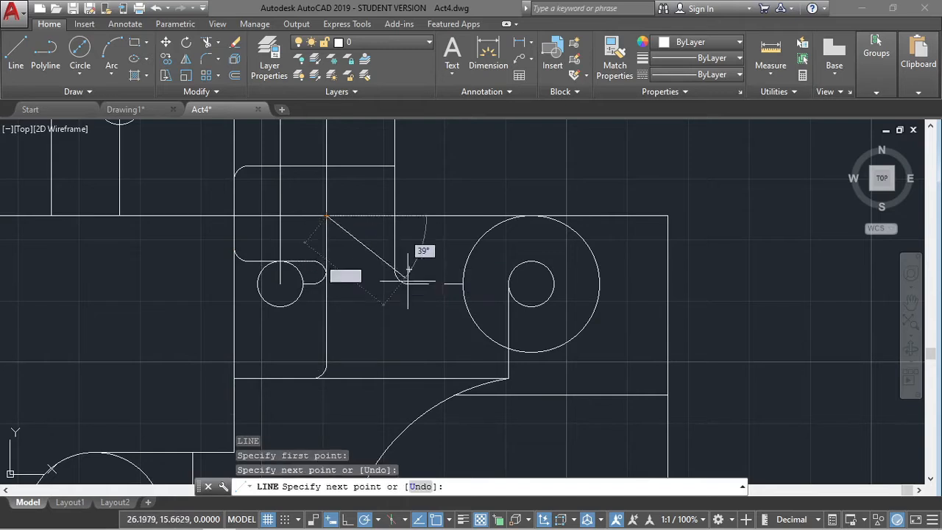
key(Escape)
scroll(409, 282, down, 2)
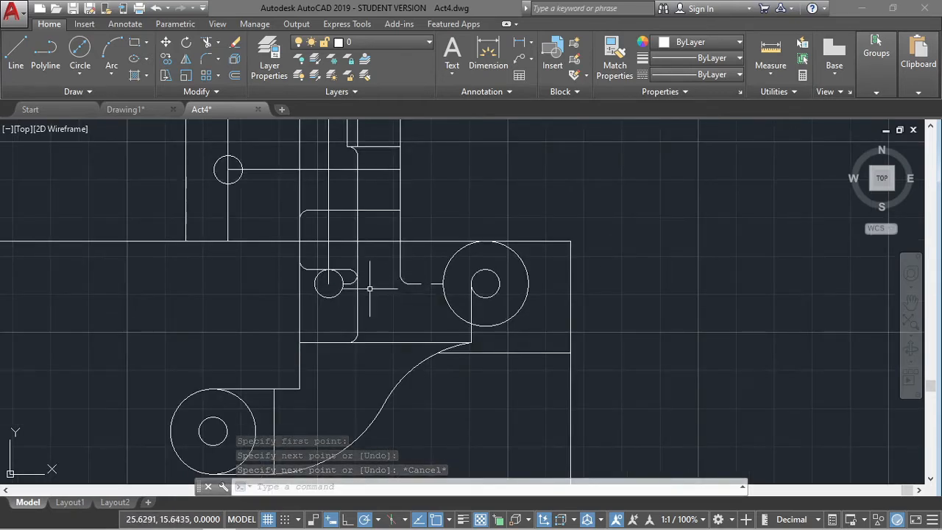
Stretch the lower end of the vertical through the isolated circle's center down to the horizontal edge beneath it.
click(328, 268)
click(329, 284)
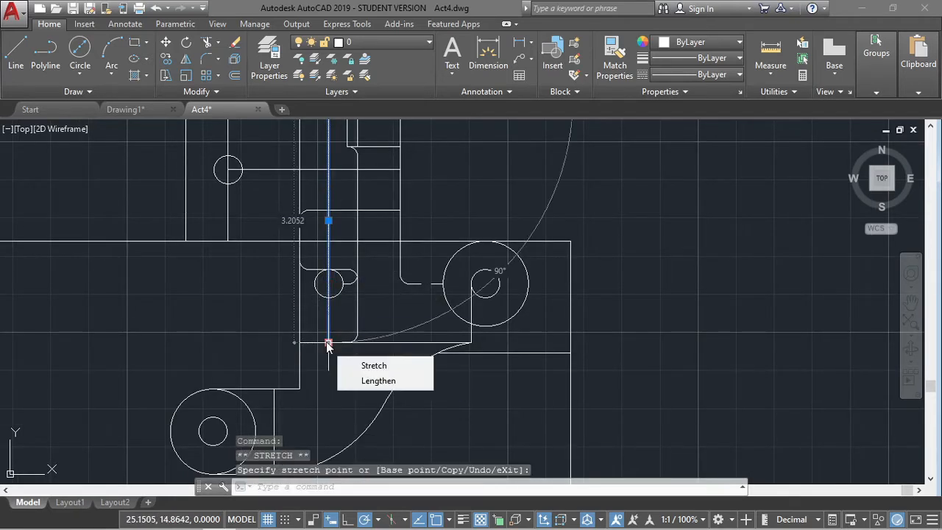
key(Escape)
scroll(422, 309, down, 2)
scroll(423, 349, up, 2)
mouse_move(423, 349)
middle_down()
mouse_move(418, 341)
mouse_move(485, 284)
middle_up()
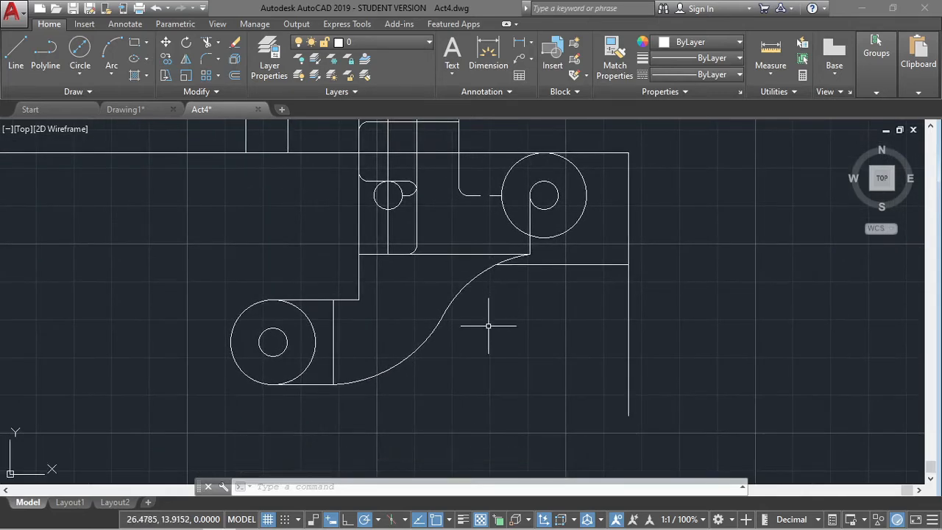
Draw a 0.56 horizontal line outward from the right vertical edge, continuing the middle filleted horizontal line.
middle_drag(548, 205, 497, 373)
middle_drag(482, 267, 488, 329)
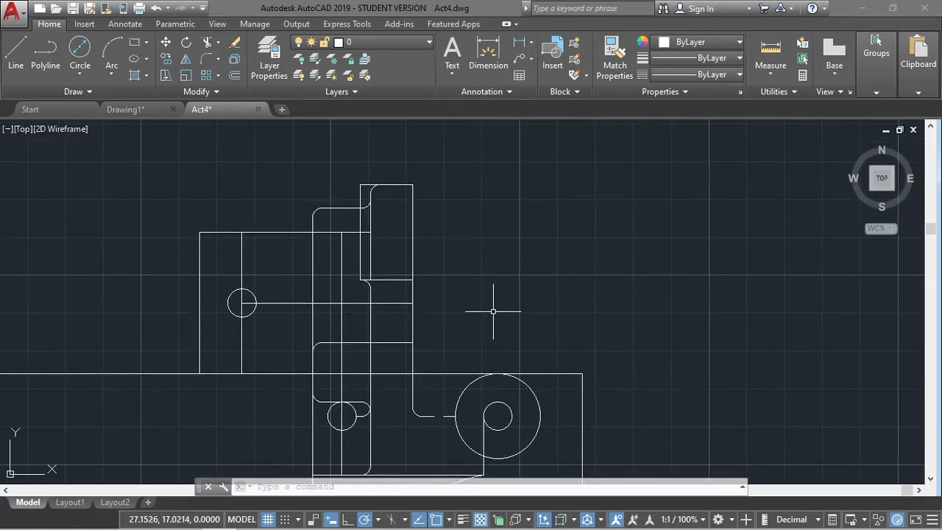
text(l)
key(Return)
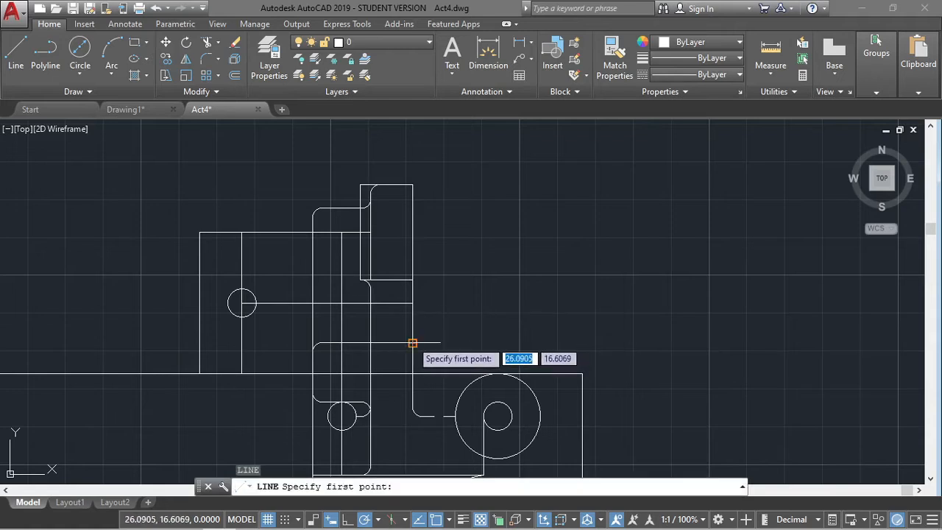
click(413, 343)
text(0.56)
key(Return)
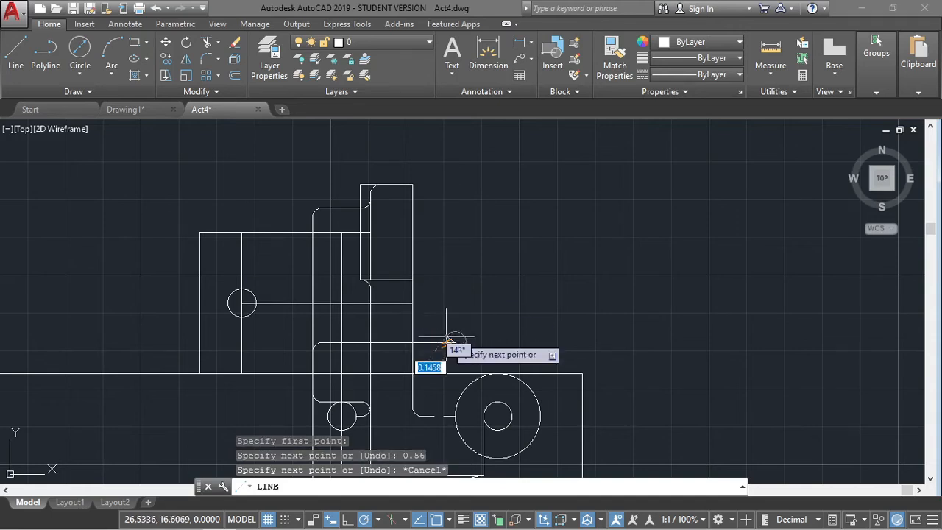
key(Escape)
Draw a 1.30 horizontal line outward from the same edge point, then a diagonal back up to the upper right edge.
key(Return)
click(412, 343)
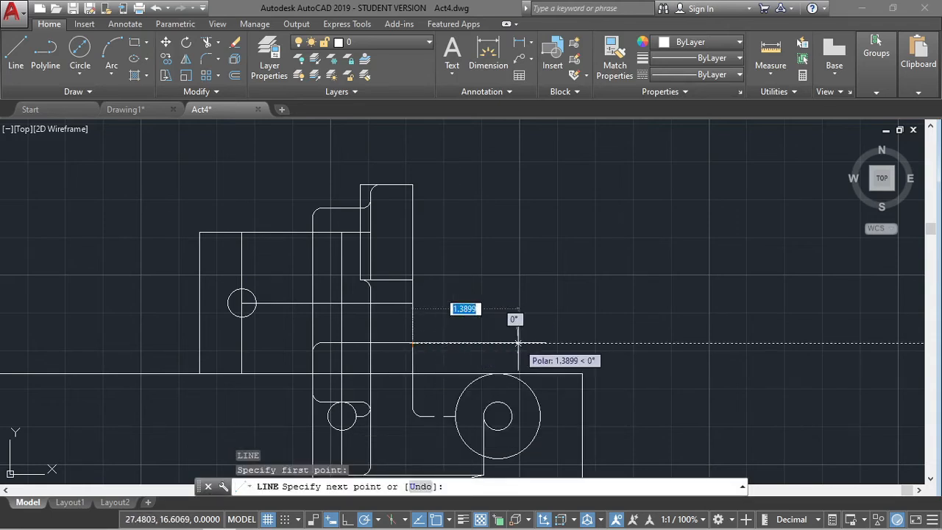
key(Return)
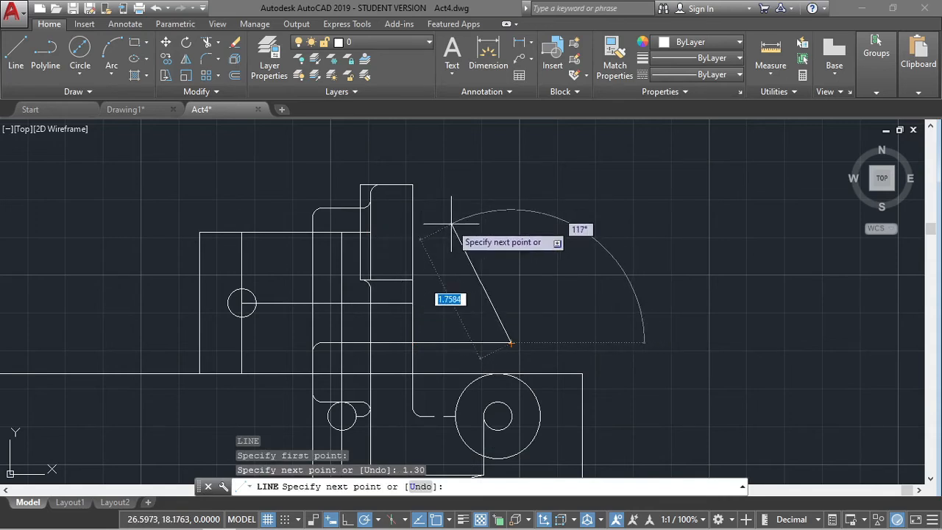
click(413, 220)
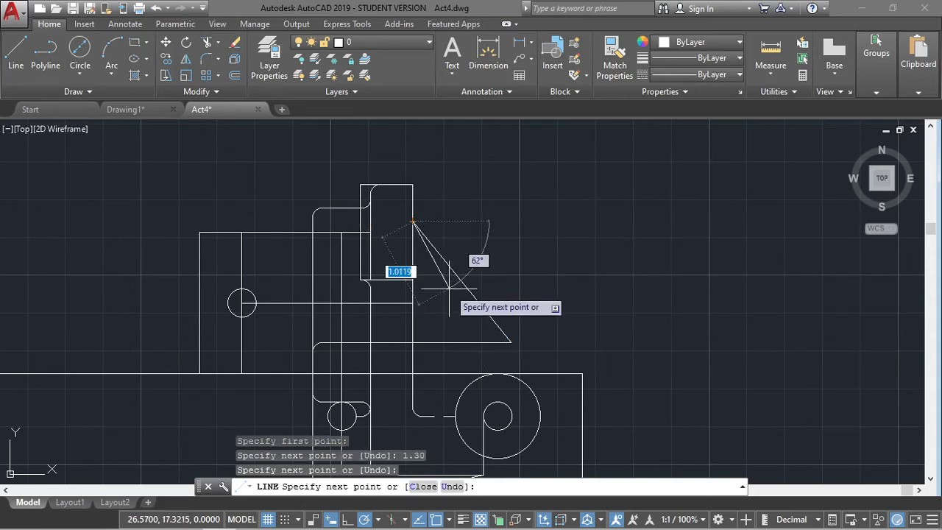
key(Escape)
Draw a second diagonal just below the first, from the right edge down and outward, then a horizontal line back to that edge.
key(space)
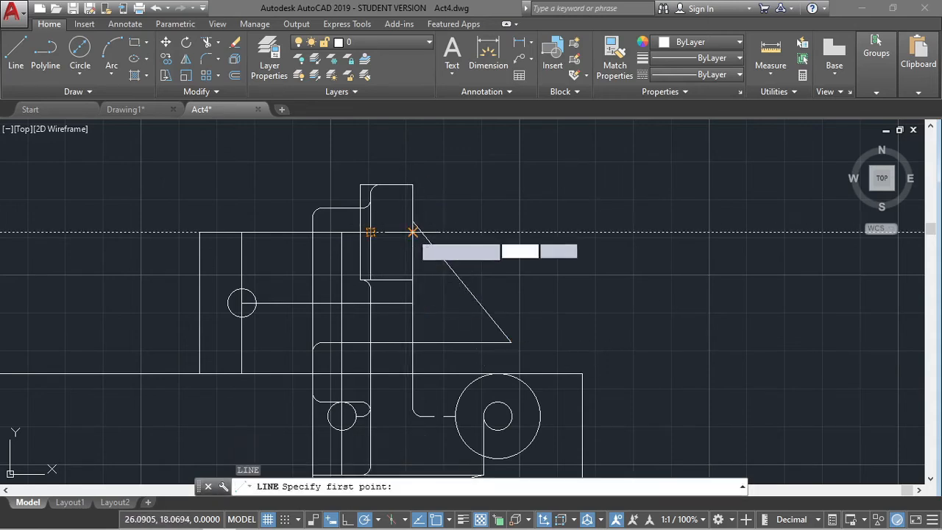
click(413, 233)
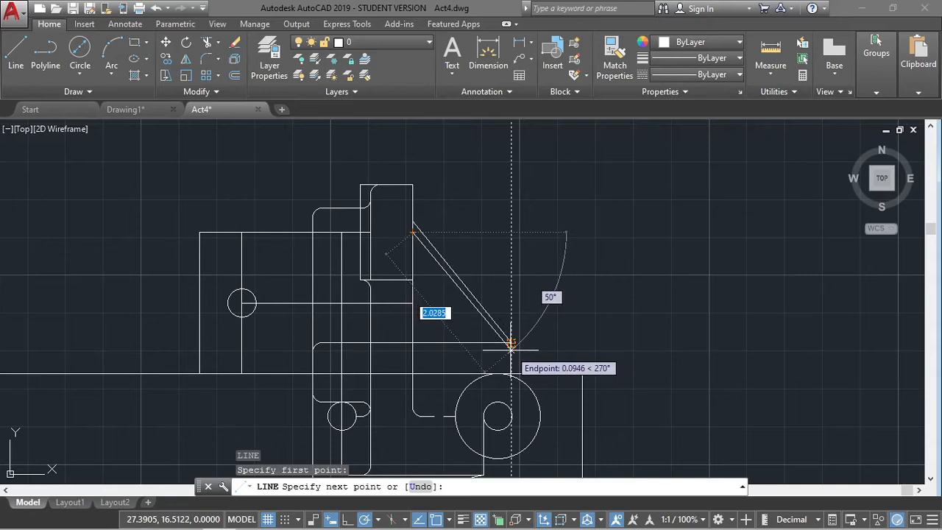
click(511, 352)
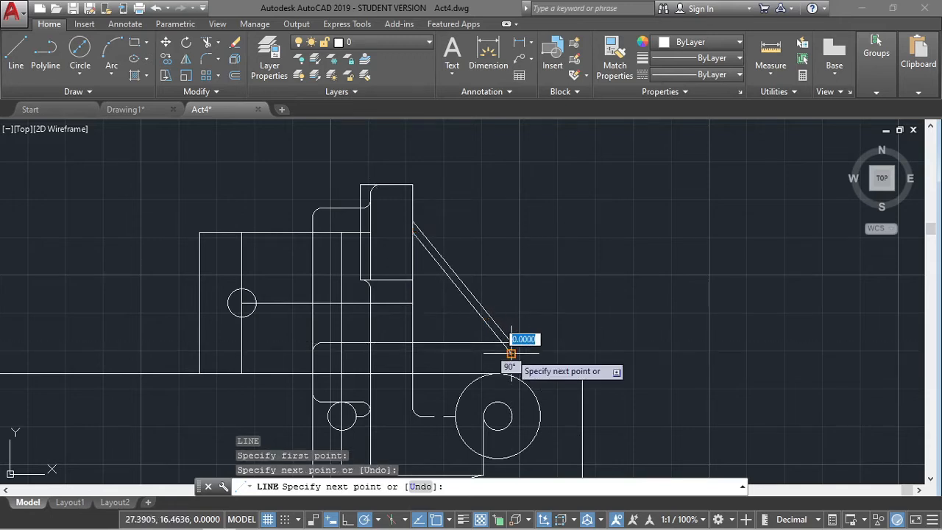
click(446, 352)
key(Escape)
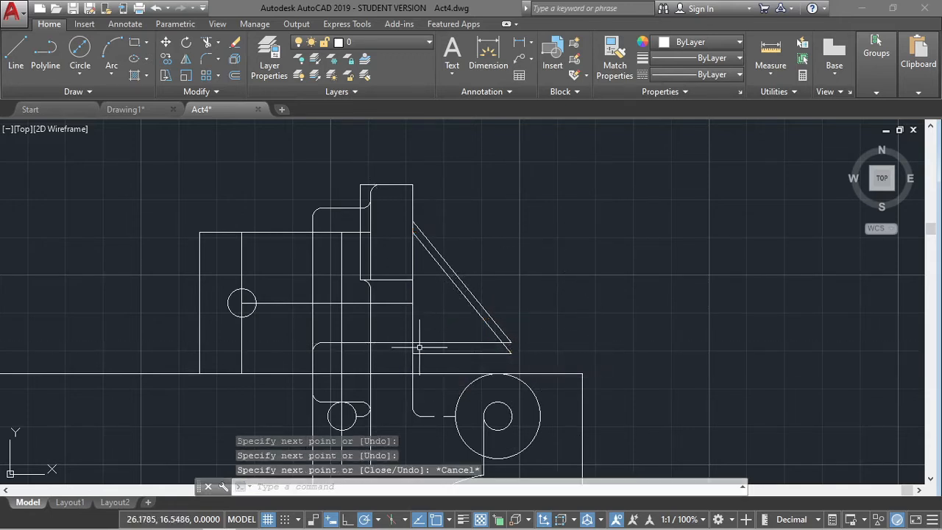
Trim the upper horizontal line between the right vertical edge and the inner diagonal, and delete the leftover piece between the diagonals.
scroll(442, 346, up, 2)
text(tr)
key(Return)
key(Return)
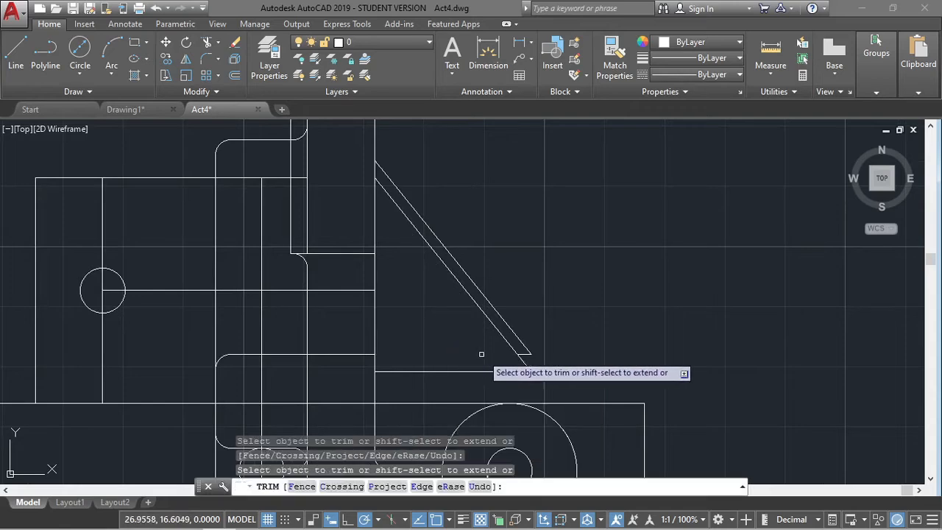
scroll(525, 351, up, 3)
key(Escape)
click(506, 354)
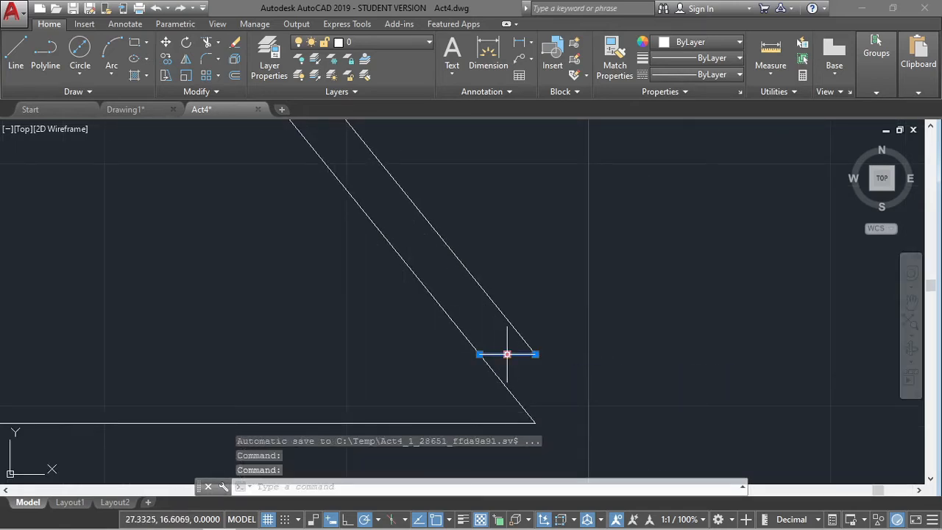
key(Delete)
Fillet the horizontal line below the diagonals with the right vertical edge at radius 0.12.
scroll(307, 347, down, 5)
text(f)
key(Return)
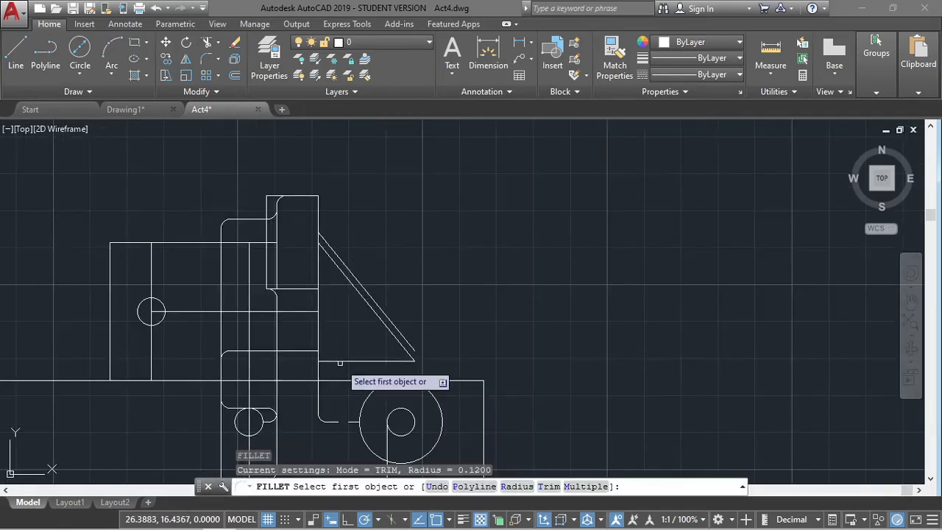
text(r)
key(Return)
text(0.12)
key(Return)
click(328, 361)
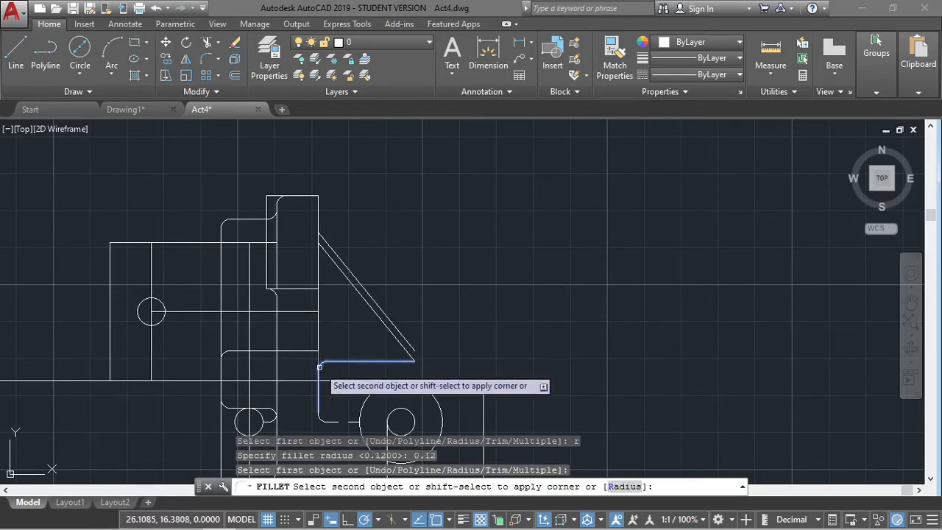
click(318, 377)
scroll(341, 337, up, 3)
scroll(342, 339, down, 2)
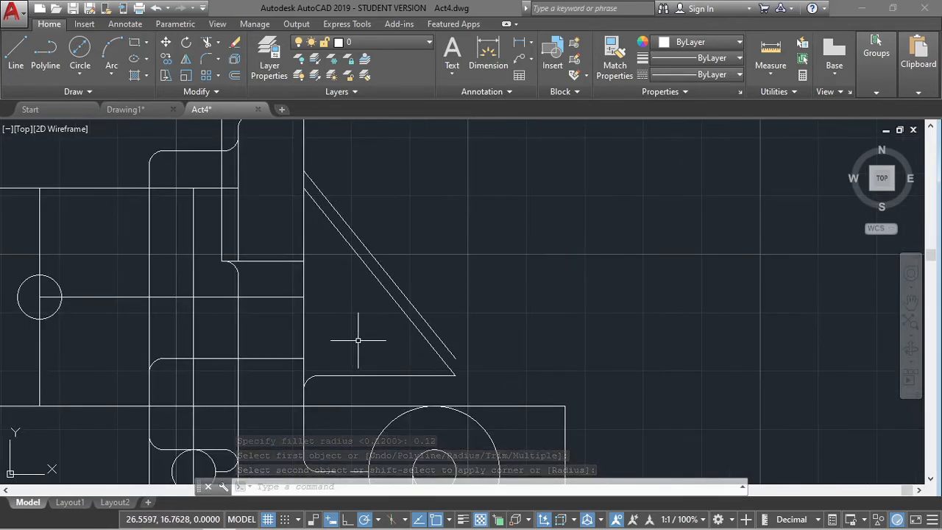
Draw a line from the outer diagonal's lower end horizontally to above the far right edge, then down to that edge's top corner.
text(l)
key(Return)
click(456, 358)
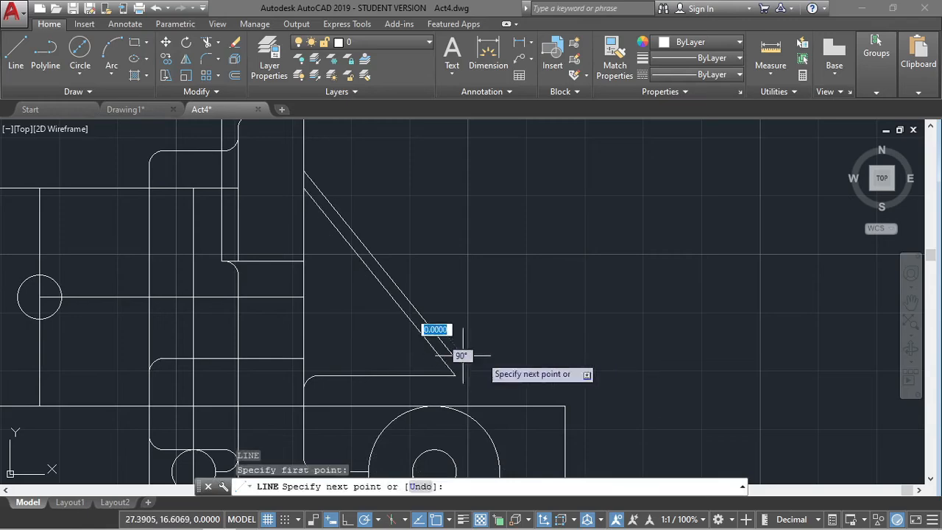
click(564, 358)
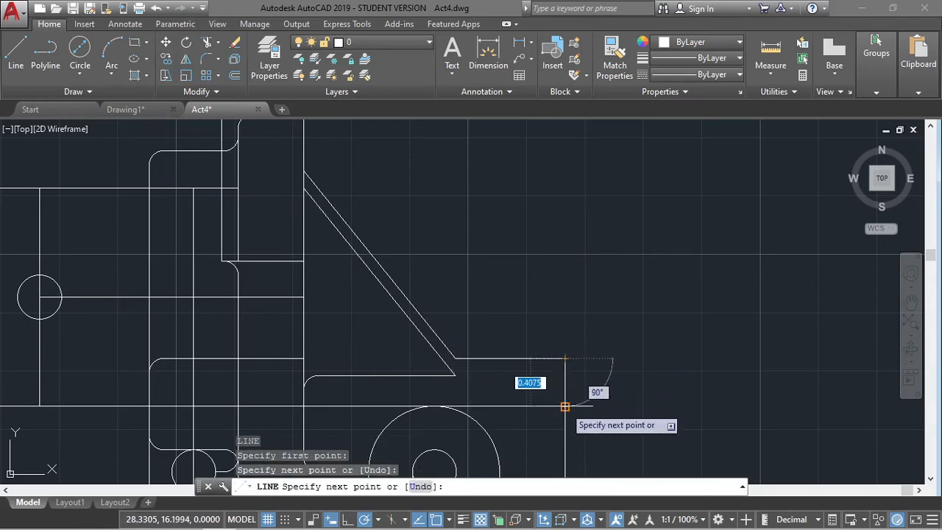
click(564, 407)
key(Escape)
scroll(564, 406, down, 6)
middle_drag(563, 405, 662, 253)
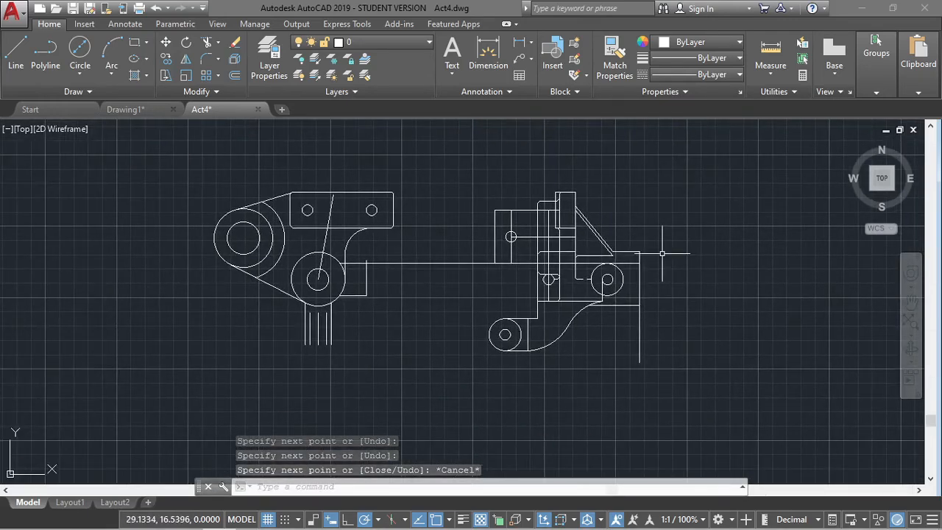
scroll(599, 182, up, 5)
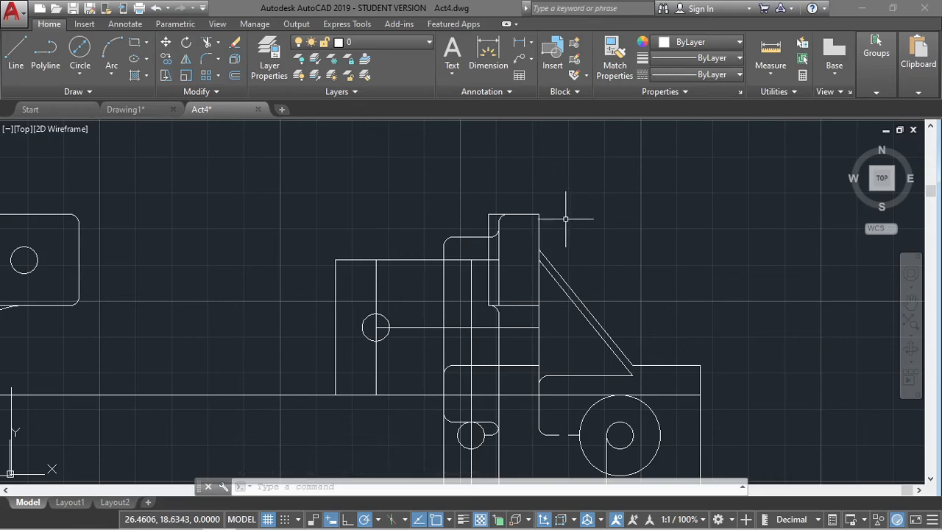
Make the Dimensions layer current, dismissing the prompt about turning the current layer off.
scroll(558, 190, down, 4)
scroll(557, 189, up, 2)
middle_drag(557, 191, 479, 250)
click(424, 44)
click(398, 90)
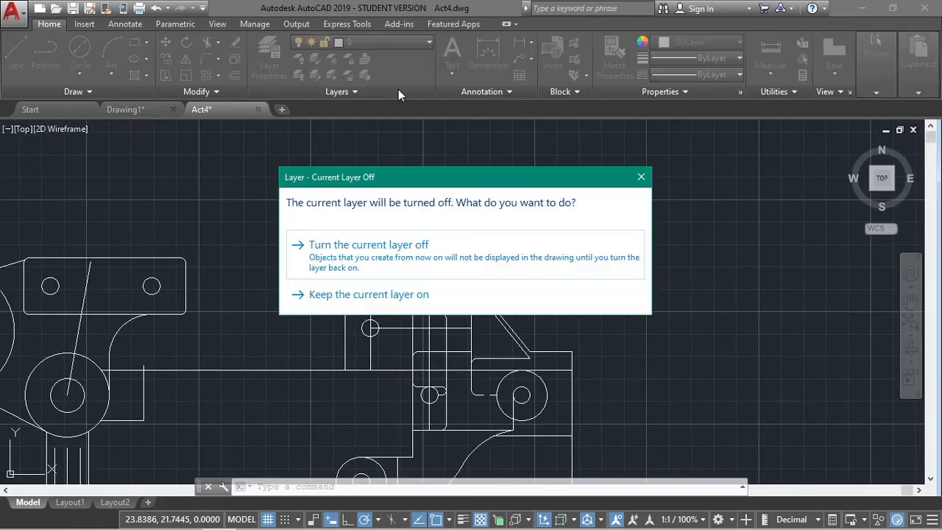
click(639, 179)
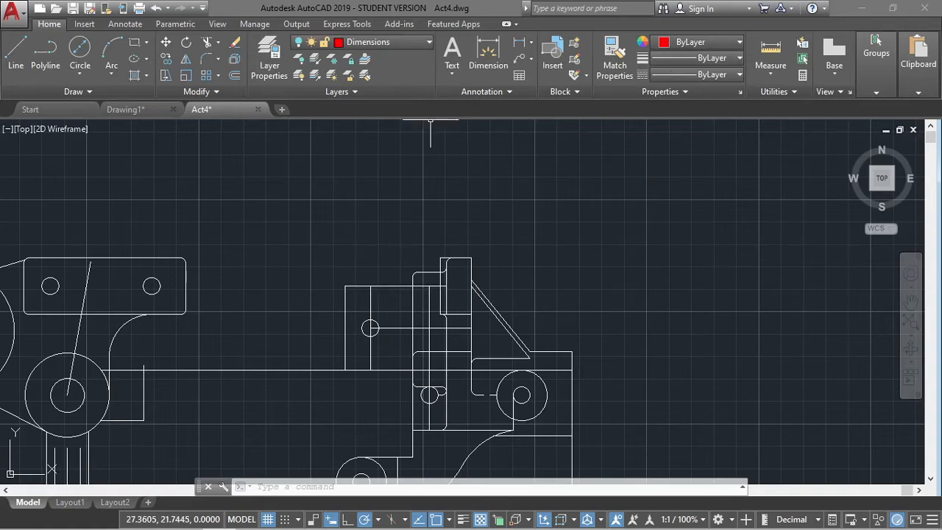
click(678, 76)
click(678, 76)
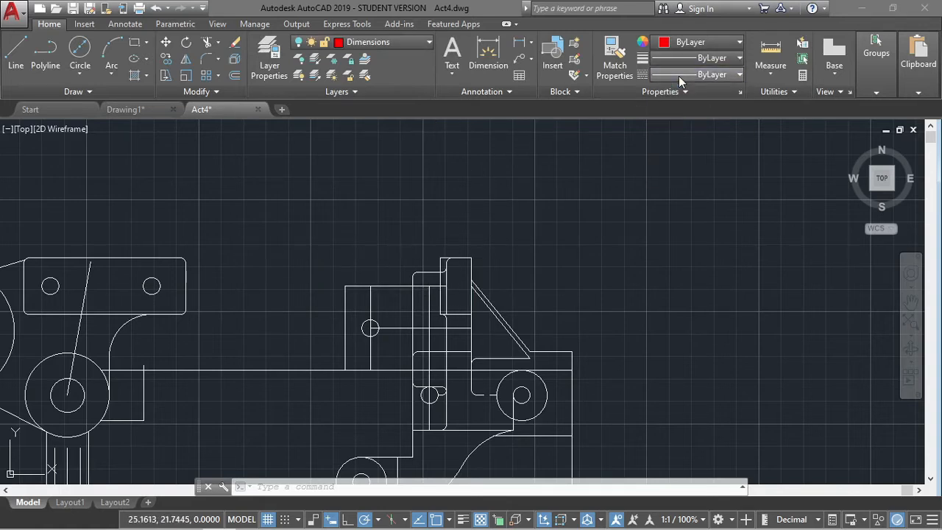
Add a horizontal linear dimension above the side view, from its upper-left corner to the far right edge's top corner.
click(128, 27)
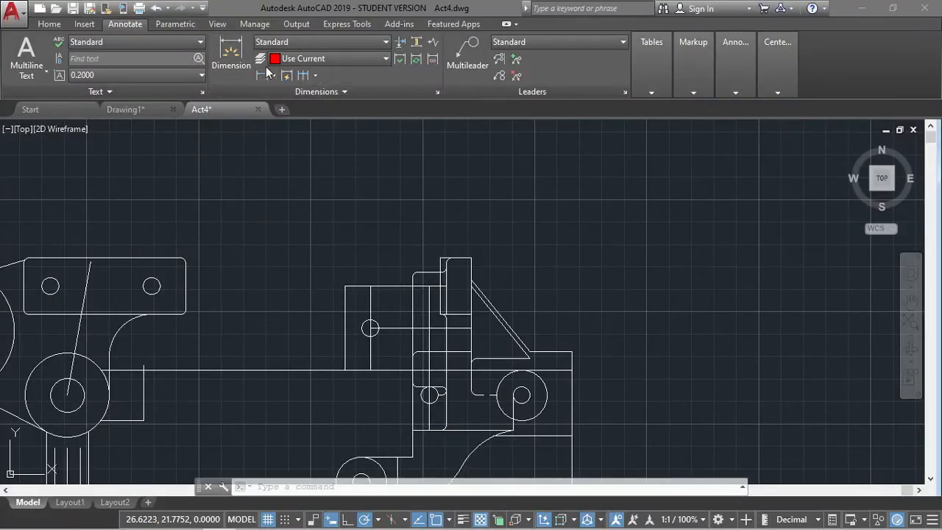
click(275, 75)
click(287, 95)
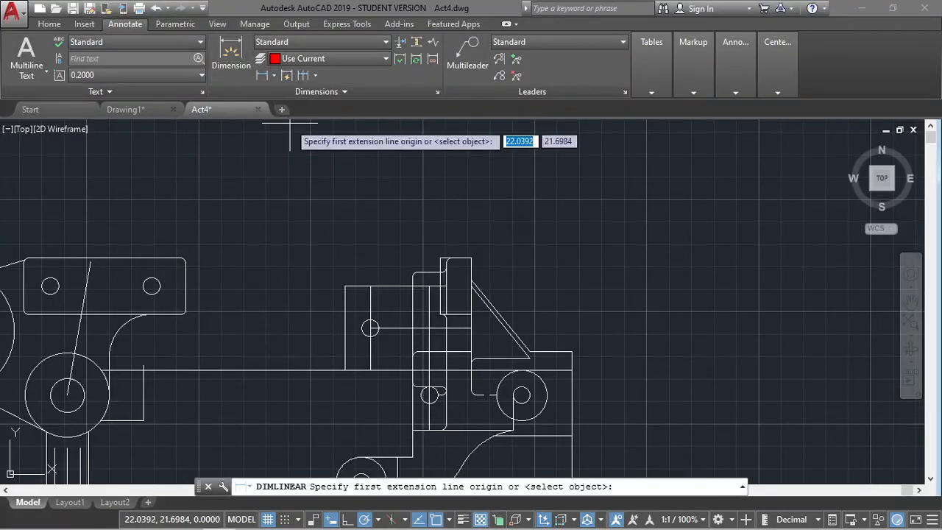
click(345, 285)
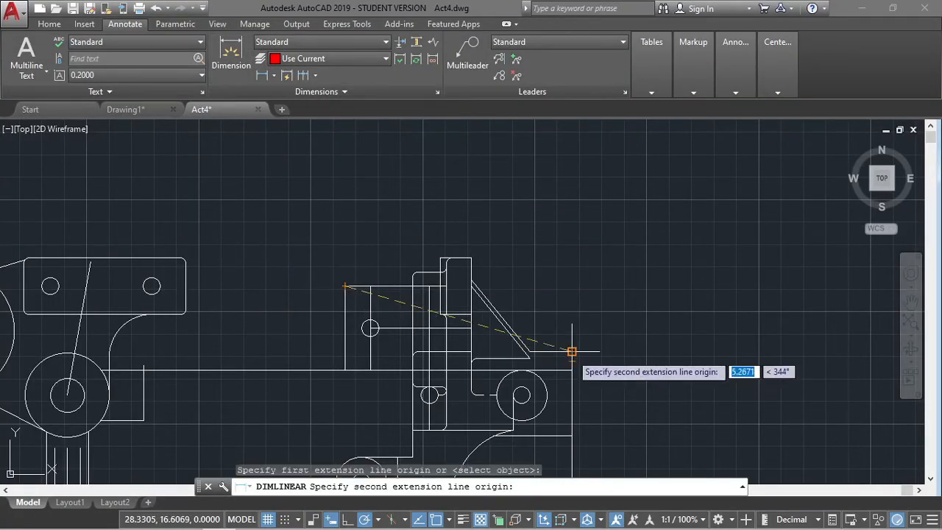
click(572, 352)
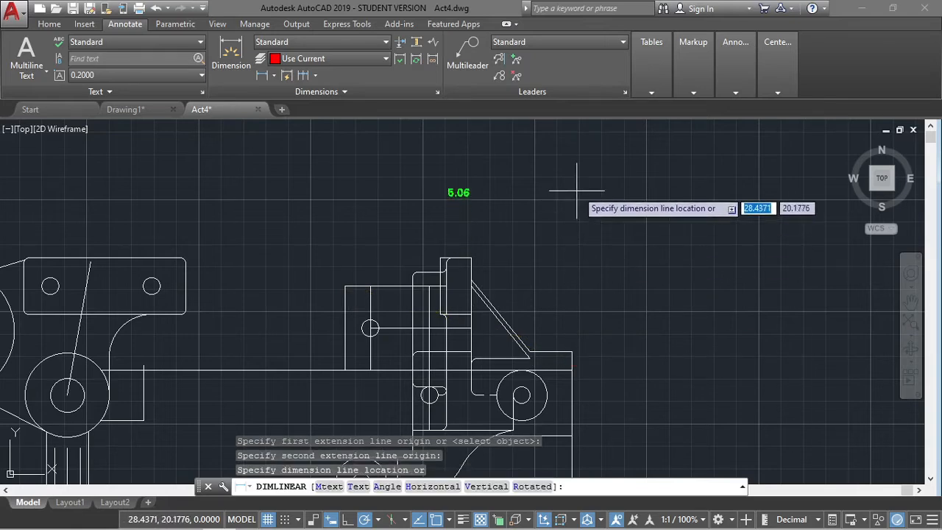
click(577, 189)
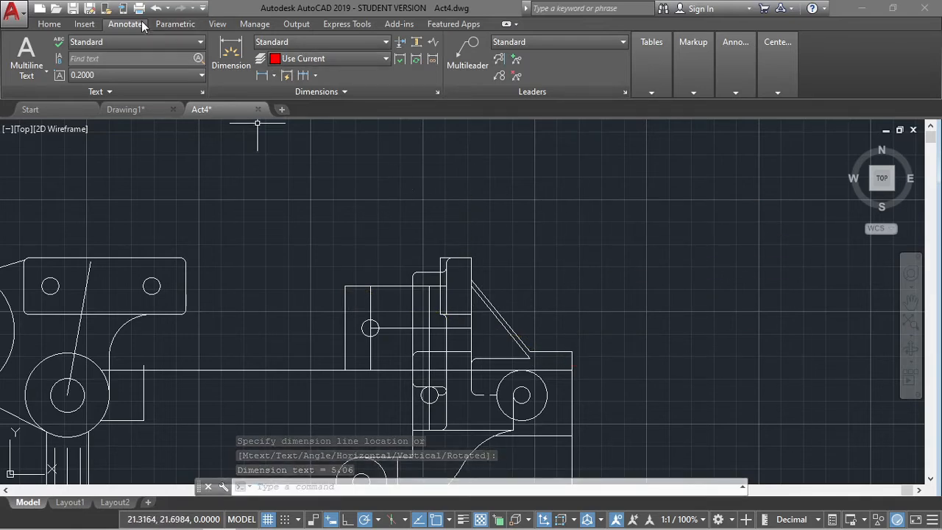
Turn on the Dimensions layer so that the dimensions of both views are displayed.
click(50, 23)
click(379, 42)
click(300, 93)
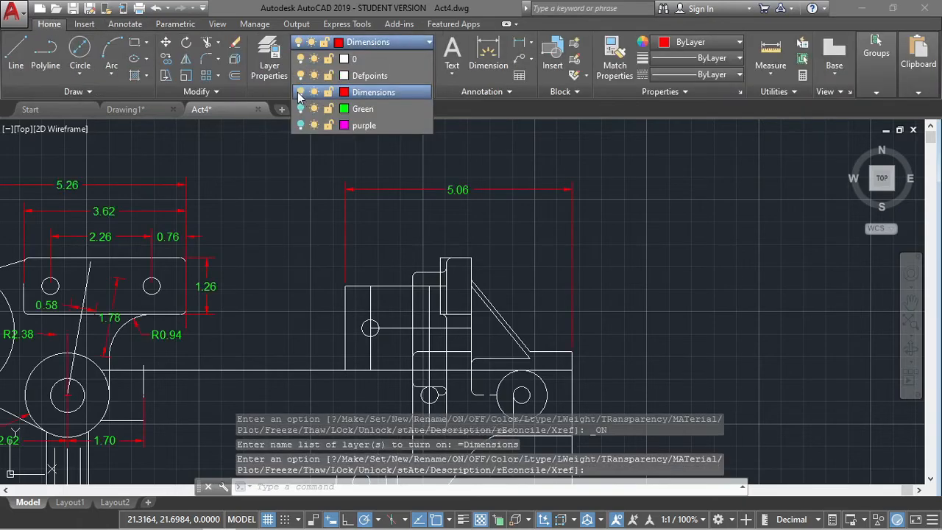
scroll(493, 137, down, 2)
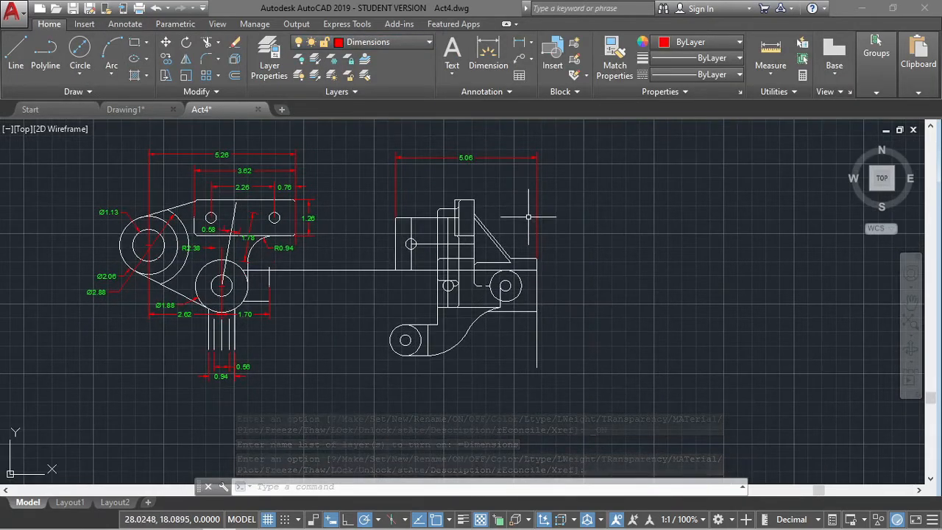
scroll(528, 206, down, 2)
scroll(528, 217, up, 2)
middle_drag(530, 218, 534, 183)
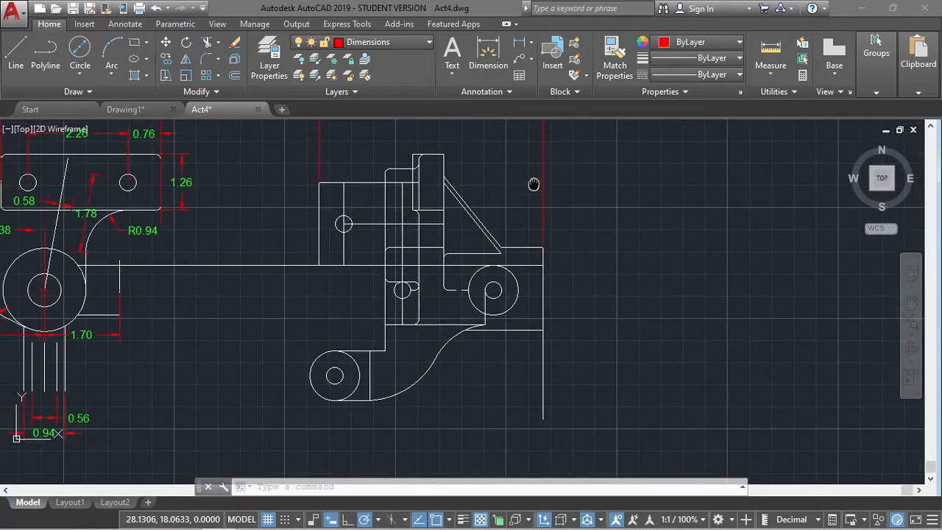
Make the Green layer current and turn it on to display the dashed hidden lines.
click(387, 43)
click(299, 92)
click(641, 178)
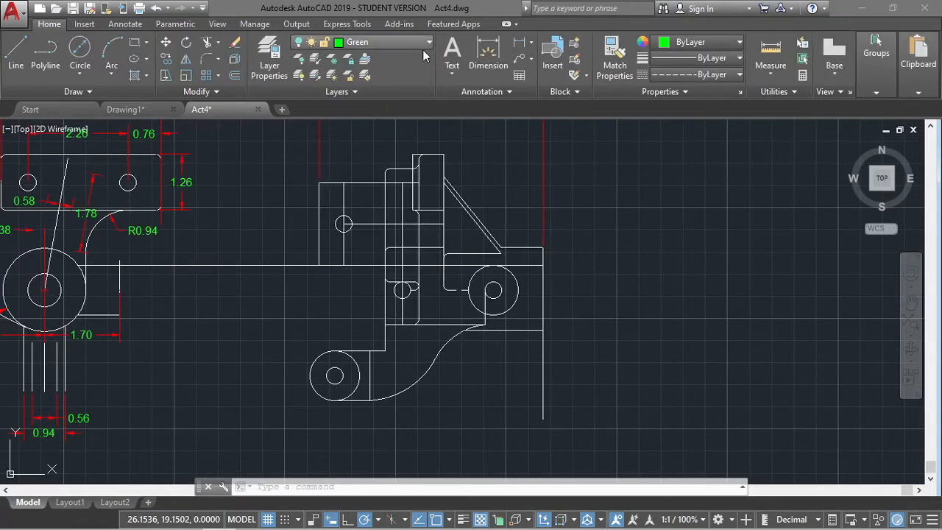
click(422, 44)
click(298, 109)
click(478, 173)
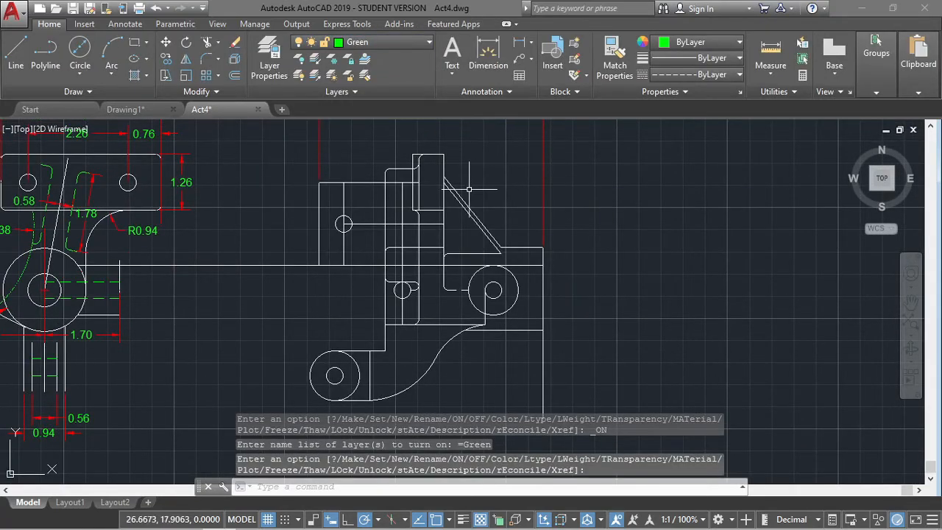
scroll(351, 219, up, 2)
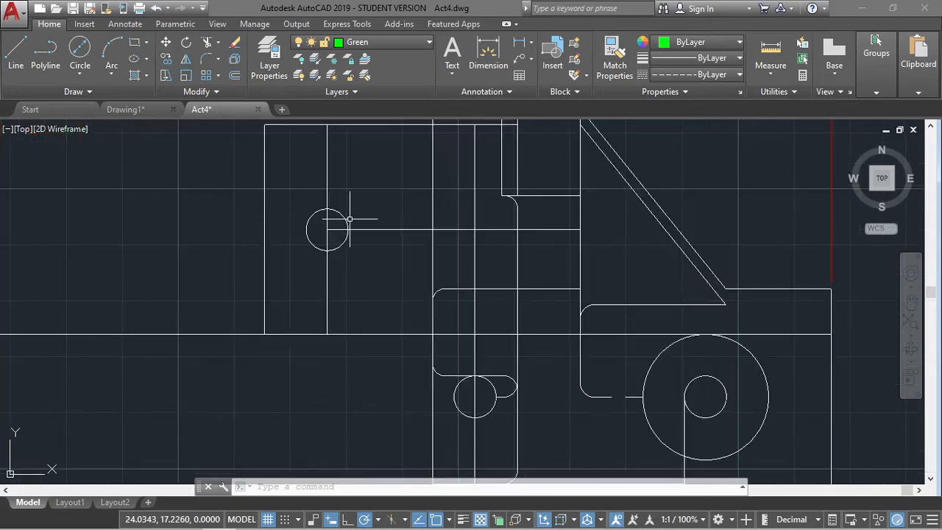
text(l)
key(Return)
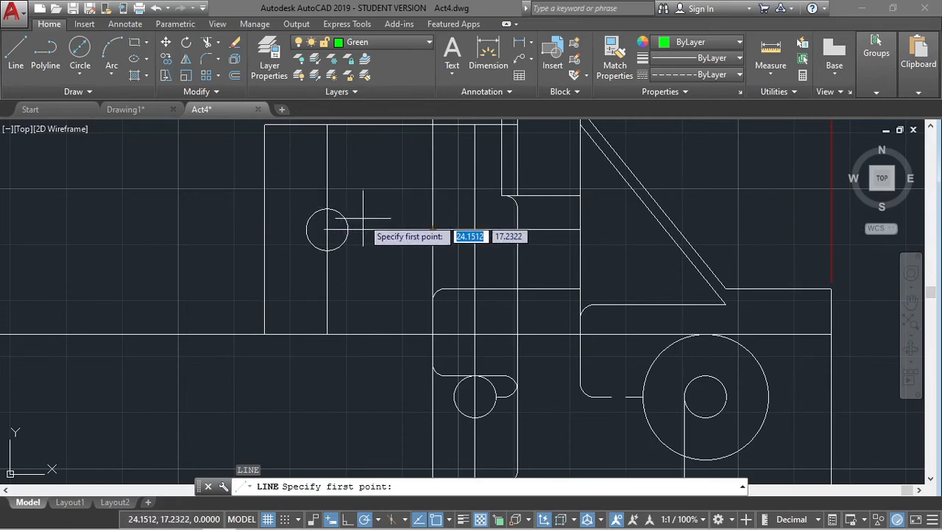
key(Escape)
key(Return)
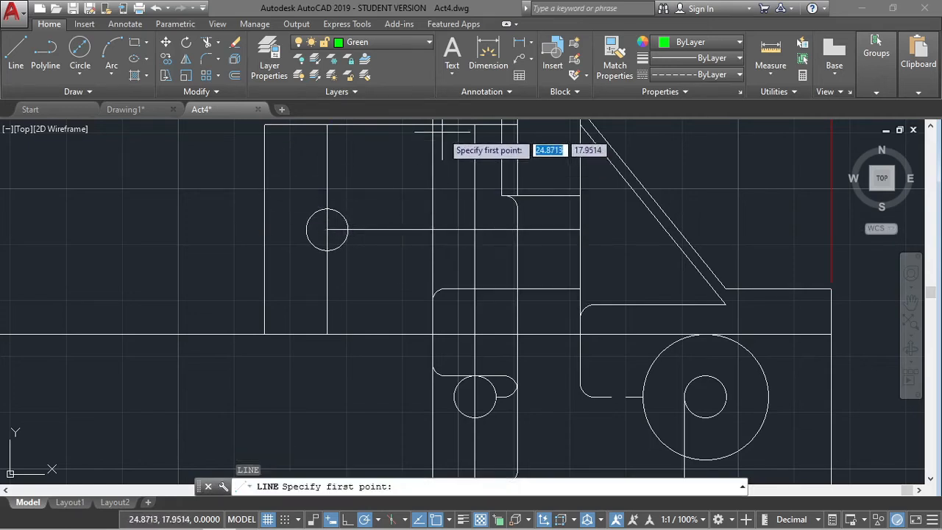
Draw a line on layer 0 over the vertical edge, from the block's top edge down to the horizontal line through the circle's centre.
click(361, 42)
click(369, 59)
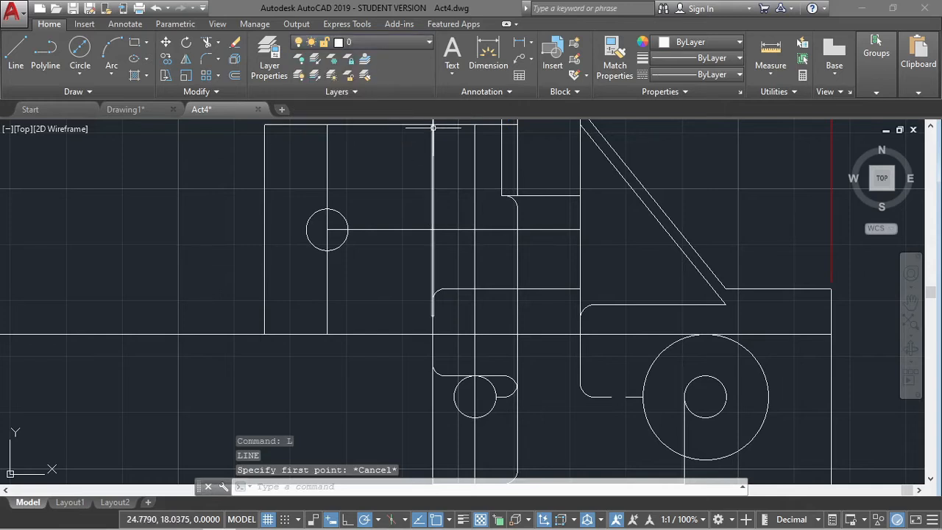
key(Return)
click(432, 166)
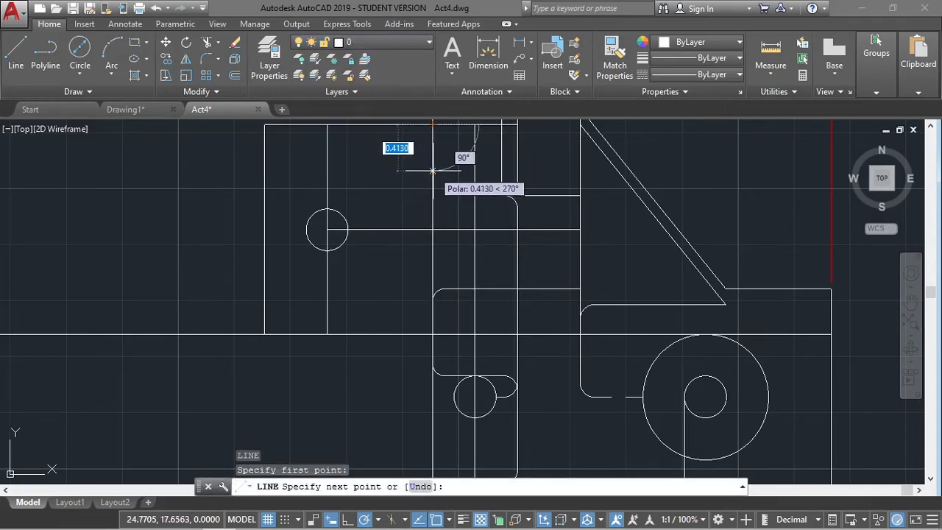
click(433, 229)
key(Escape)
Make Green the current layer and draw a horizontal line from that segment's midpoint to the block's outer left edge.
click(361, 42)
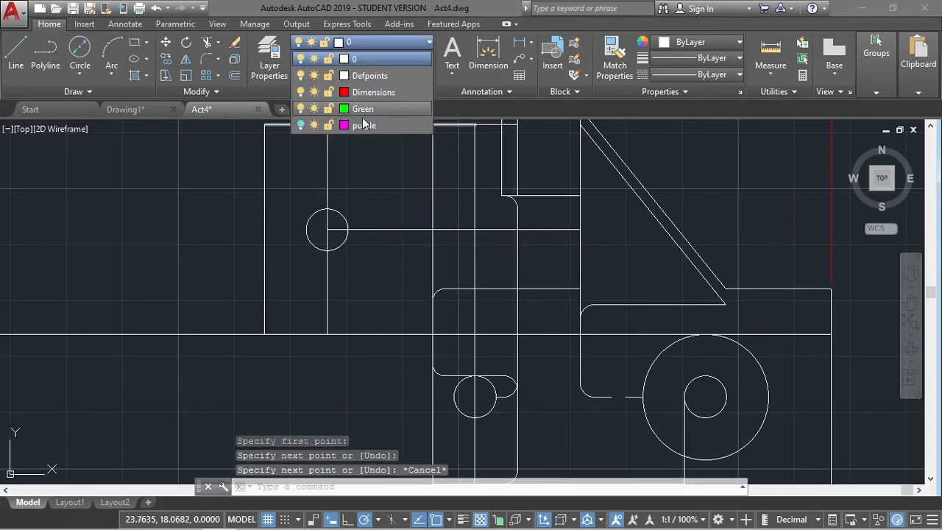
click(368, 109)
text(L)
key(Return)
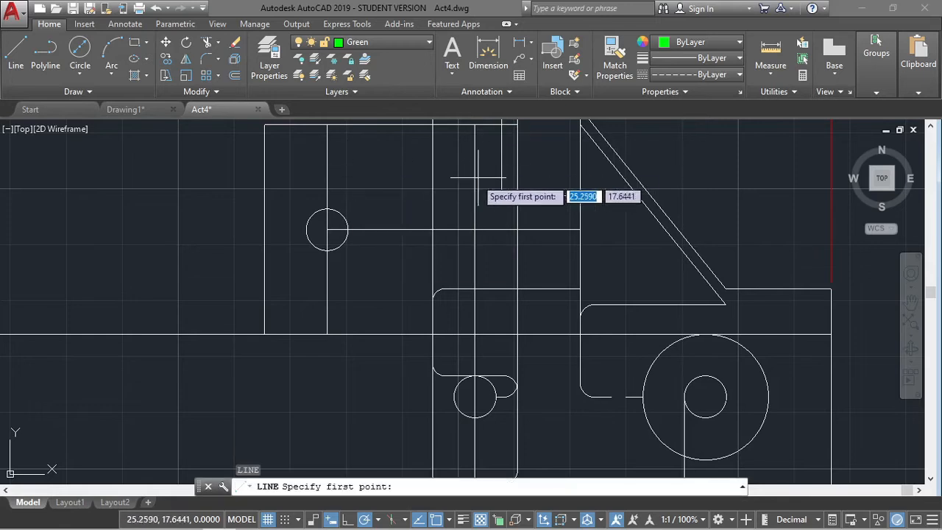
click(433, 176)
click(263, 177)
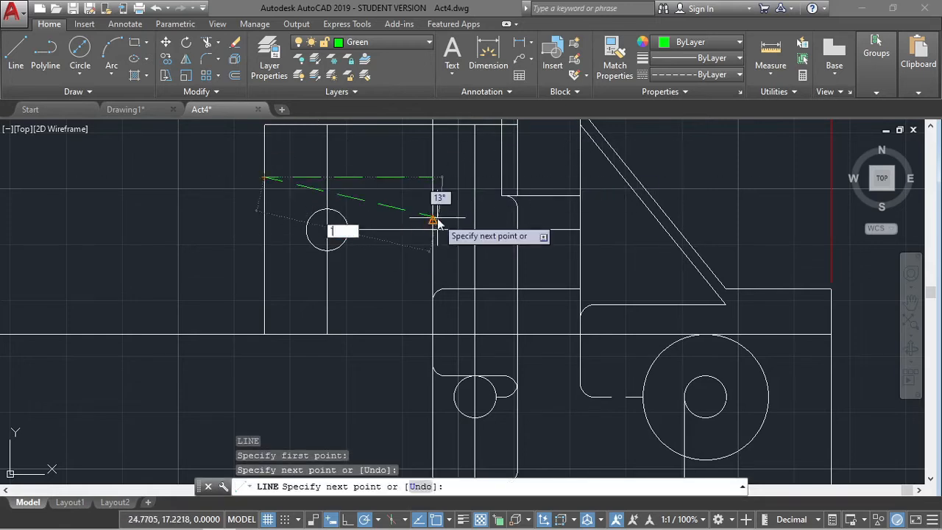
key(Escape)
scroll(438, 219, down, 2)
key(Escape)
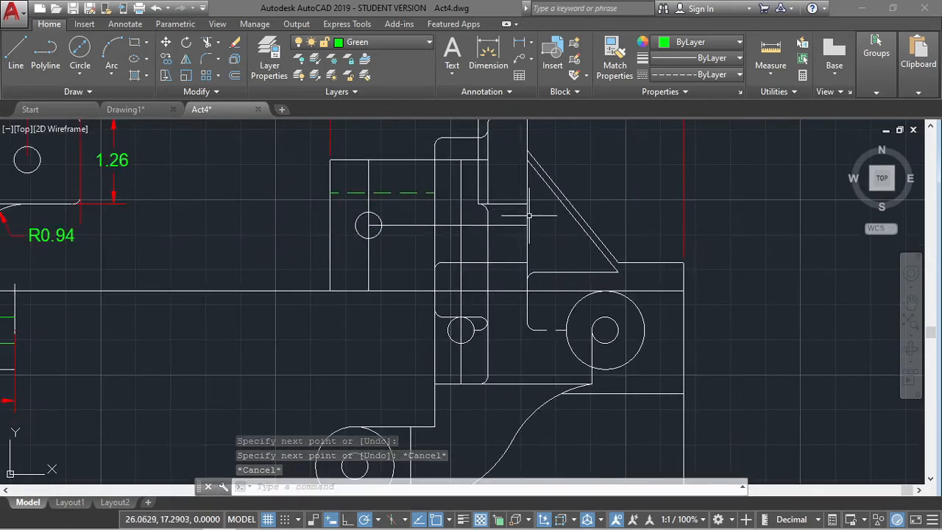
Draw a horizontal Green line across the narrow upper block, from its left edge to its right edge below mid-height.
middle_drag(494, 201, 403, 223)
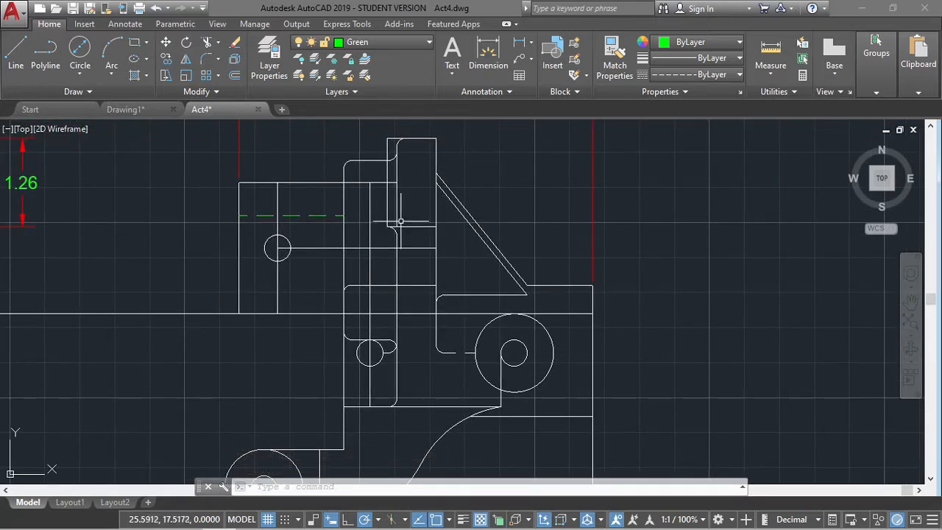
key(Return)
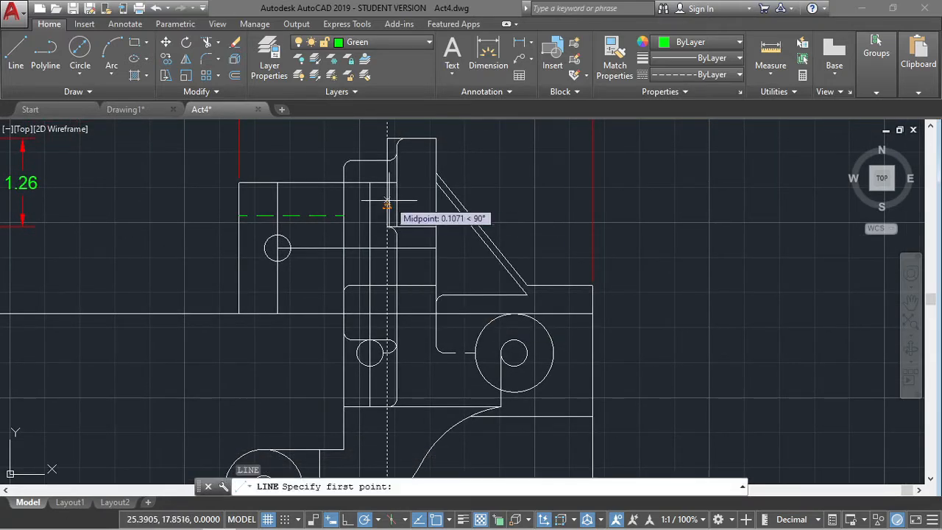
click(386, 204)
key(Escape)
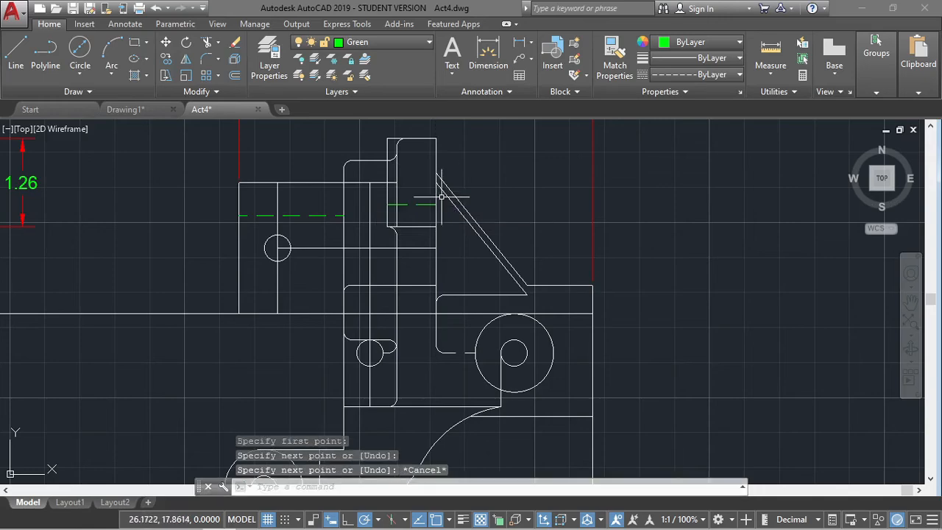
Draw a Green line across the narrow upper block, from the adjoining block's top-edge level to the inner diagonal's upper end.
scroll(426, 151, up, 4)
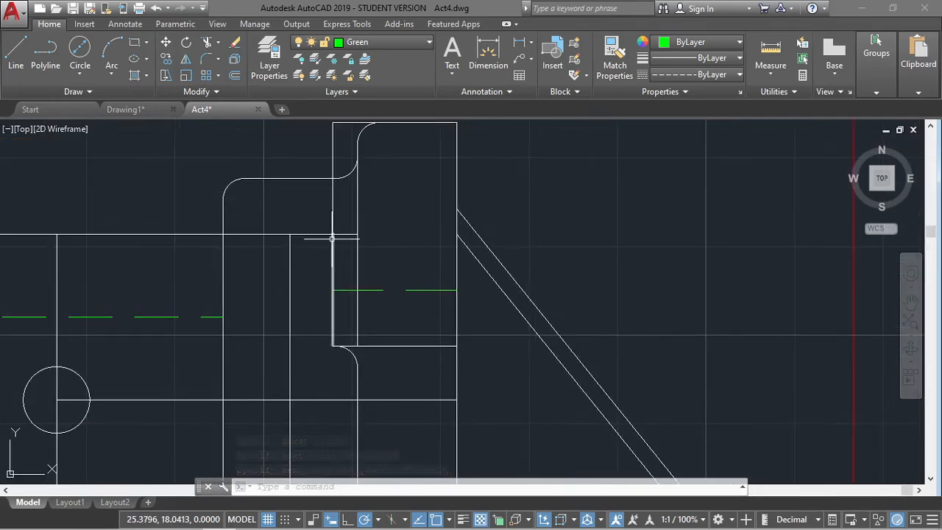
key(Return)
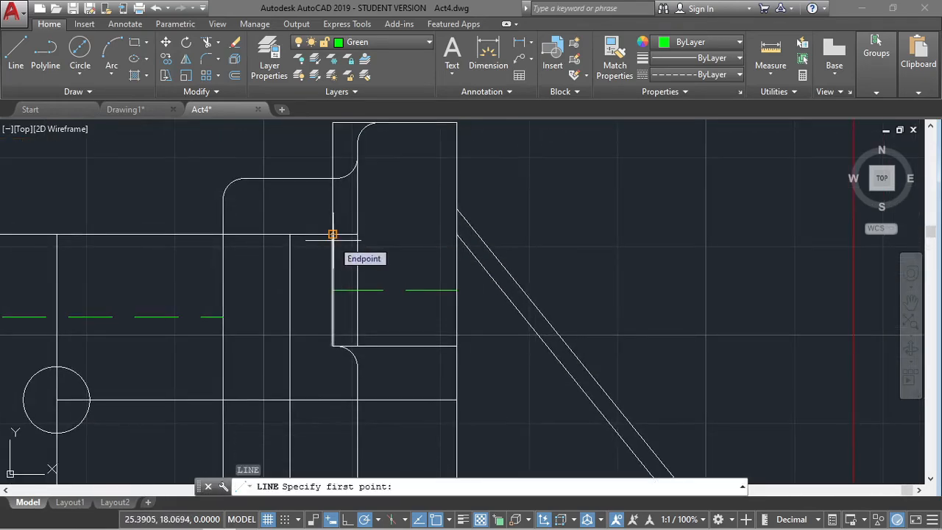
click(333, 234)
click(456, 234)
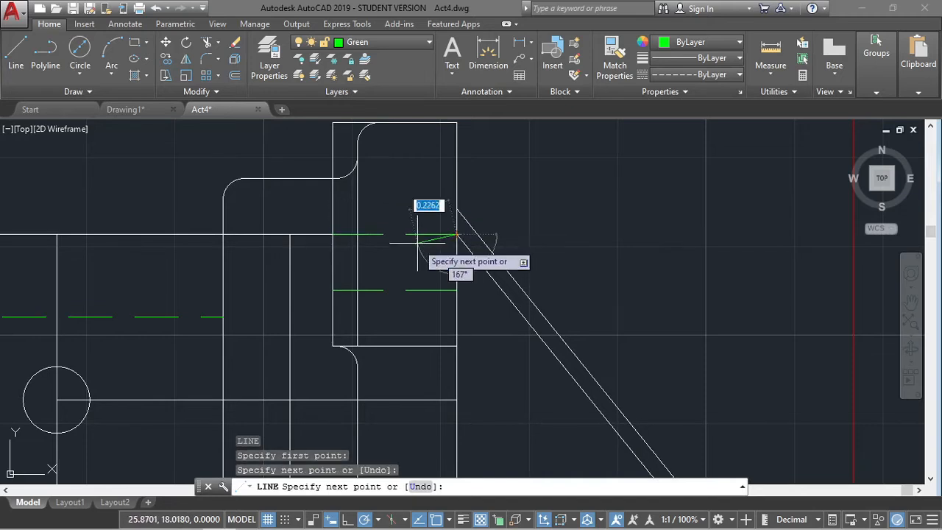
key(Escape)
key(Return)
click(332, 234)
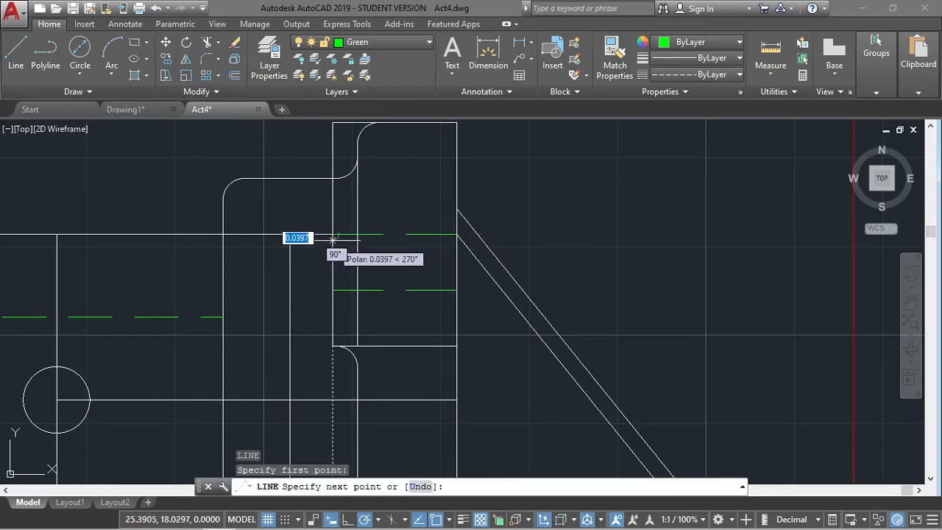
key(Escape)
key(Return)
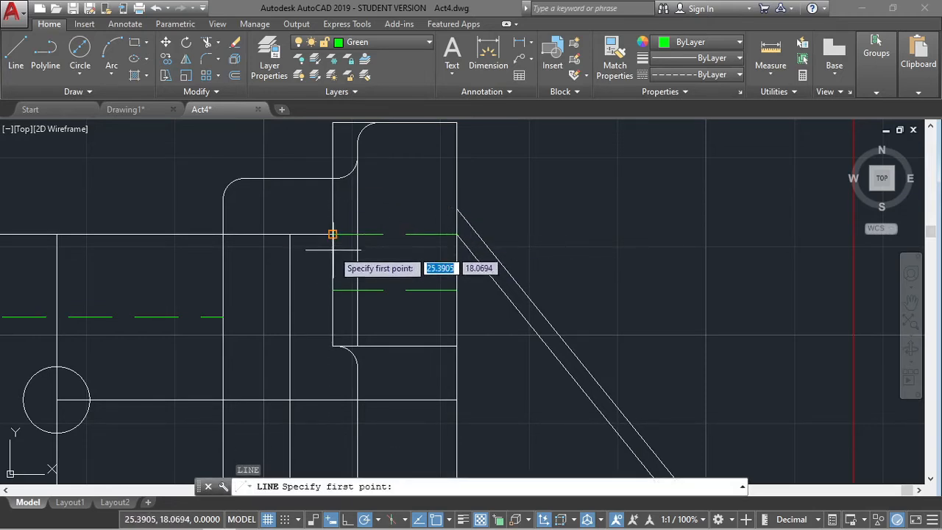
click(456, 251)
key(Escape)
Offset the Green line that meets the inner diagonal's upper end downwards by about 0.06, using the Through option.
click(371, 234)
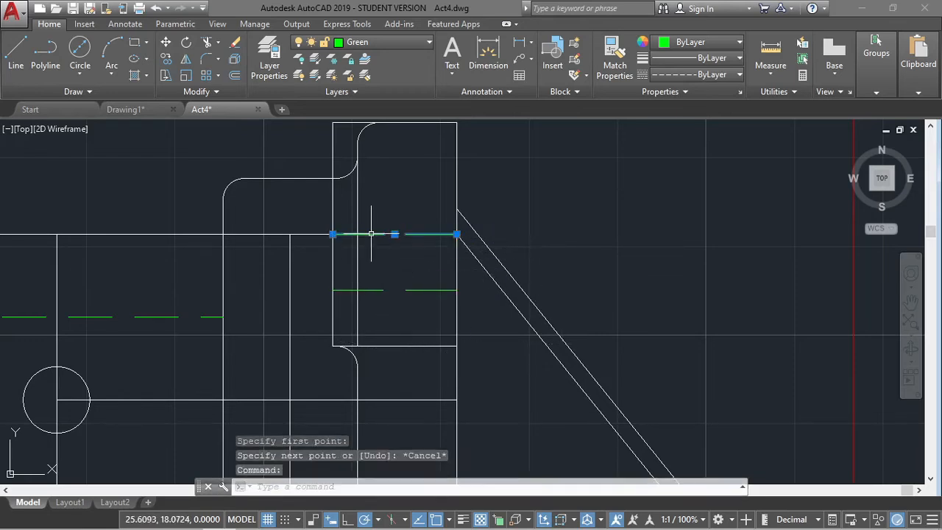
text(OFFSET)
key(Return)
key(Return)
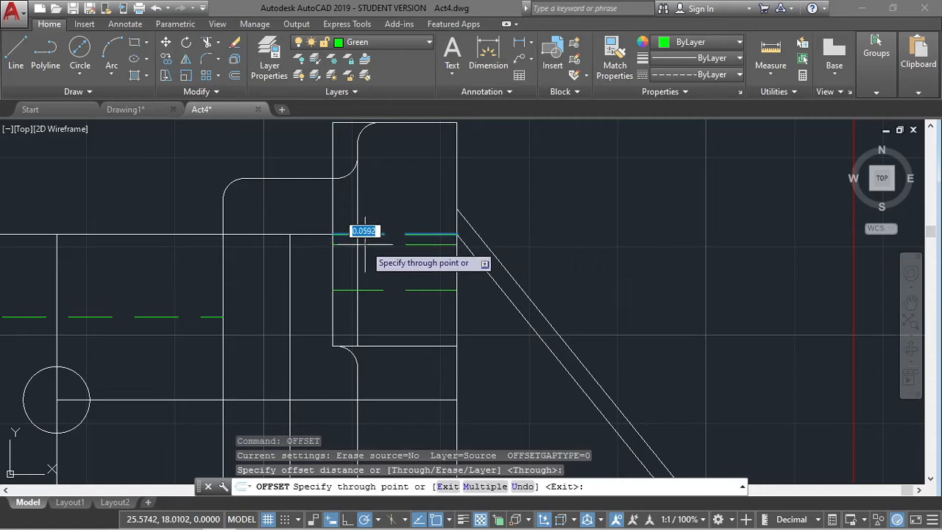
click(366, 243)
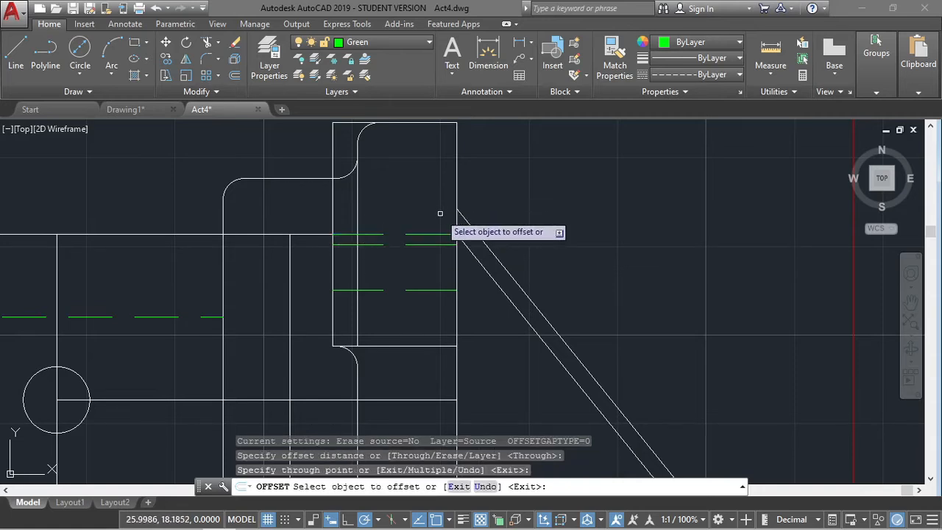
Offset the source Green line up to the filleted shoulder's level, and offset that copy down to the outer diagonal's upper end.
click(417, 234)
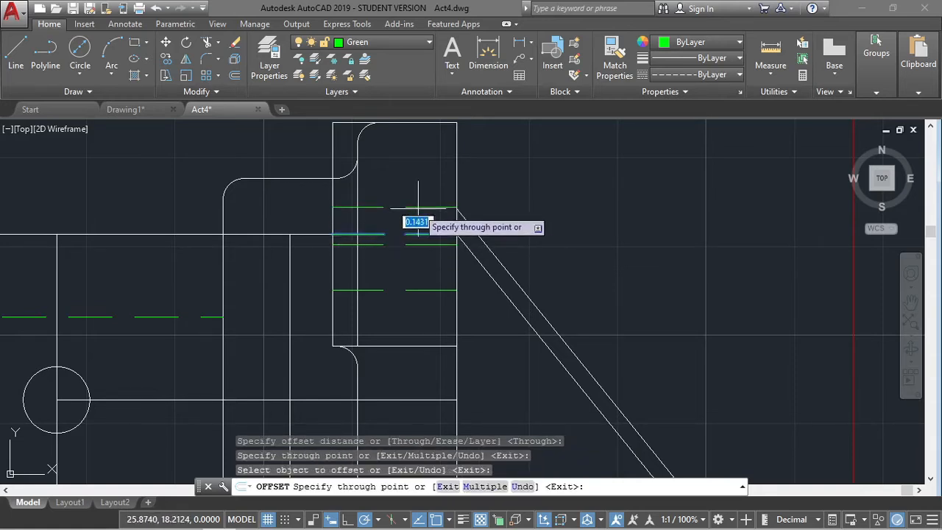
click(332, 203)
click(376, 179)
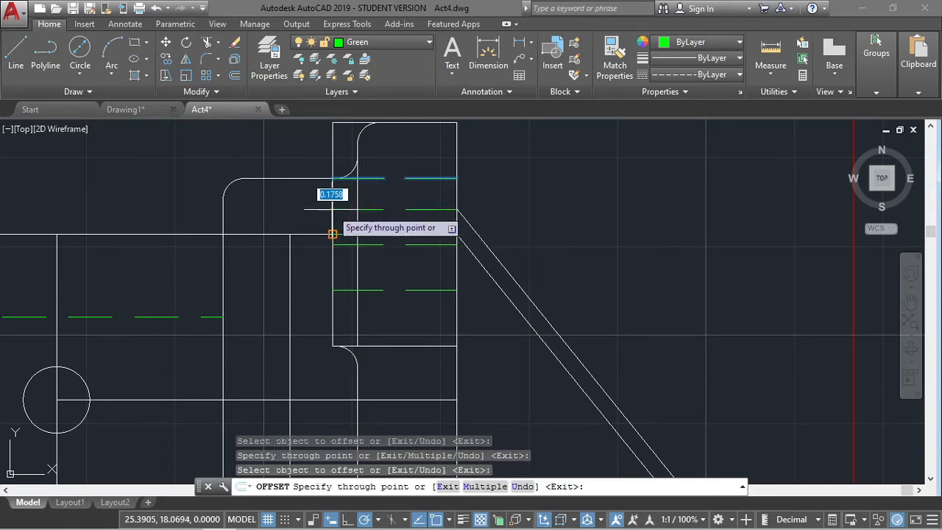
click(450, 234)
End the Offset command and erase the Green line at the filleted shoulder's level.
click(435, 178)
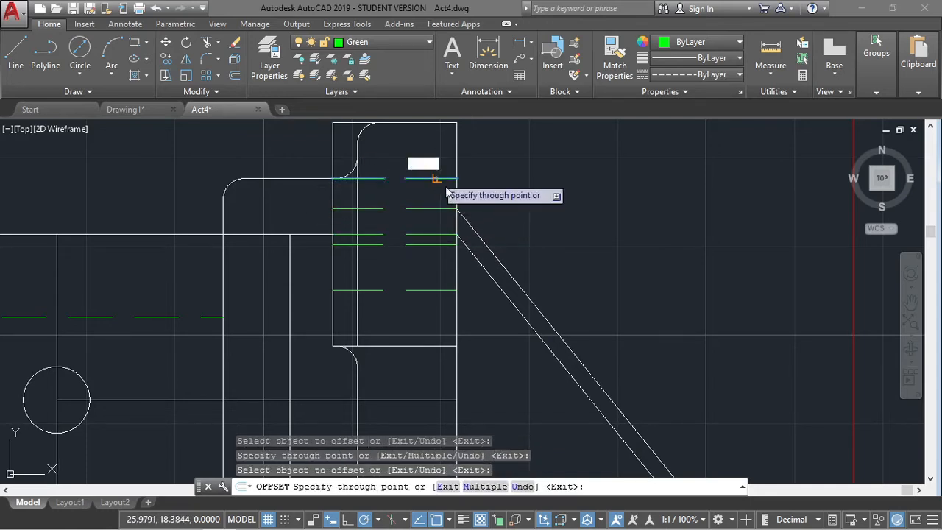
key(Escape)
key(Escape)
click(431, 178)
key(Delete)
Draw a horizontal Green line bridging the gap between the middle block's right edge and the outer diagonal's lower end.
scroll(476, 197, down, 2)
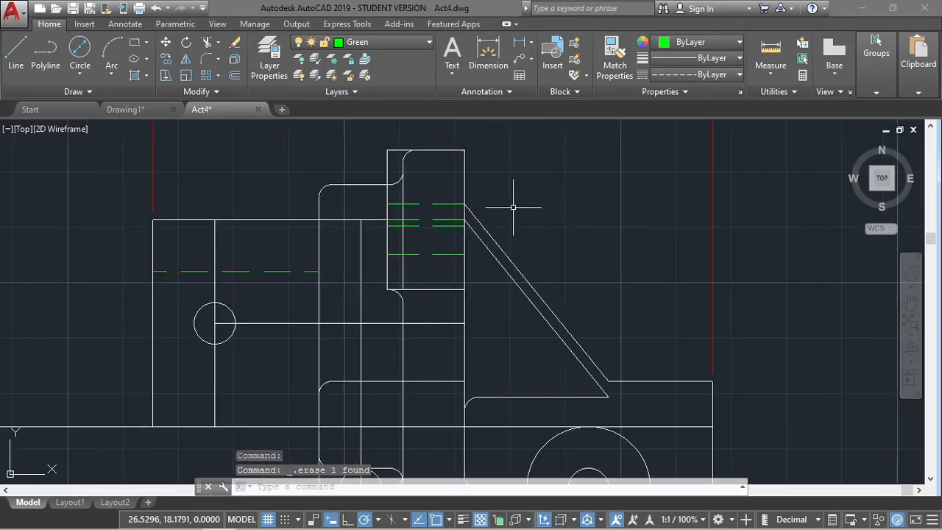
middle_drag(549, 243, 540, 211)
text(l)
key(Return)
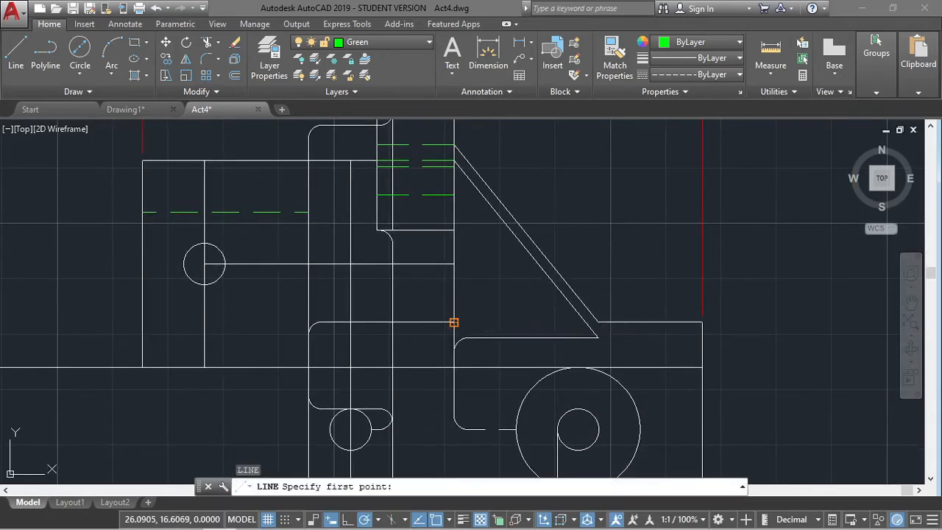
click(454, 321)
click(598, 322)
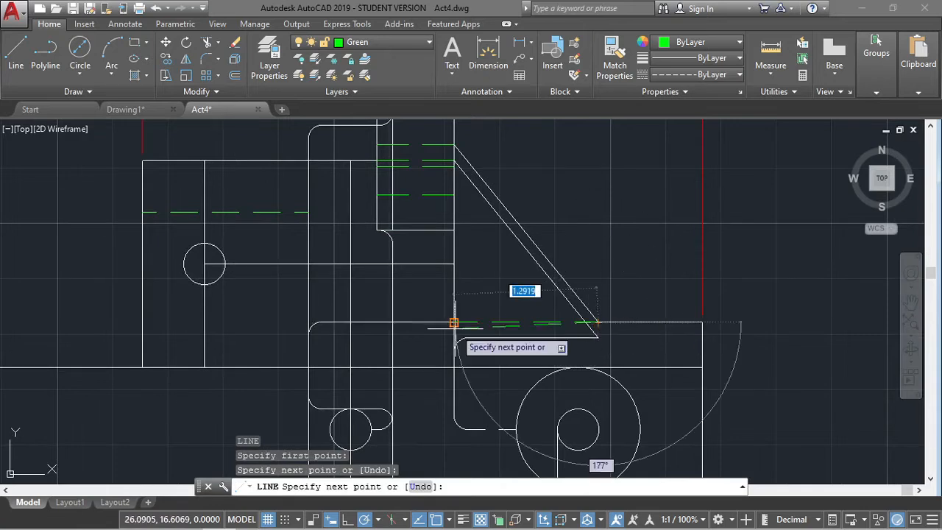
key(Escape)
Draw a horizontal Green line from the fillet end on the middle block to the left block's outer edge.
text(l)
key(Return)
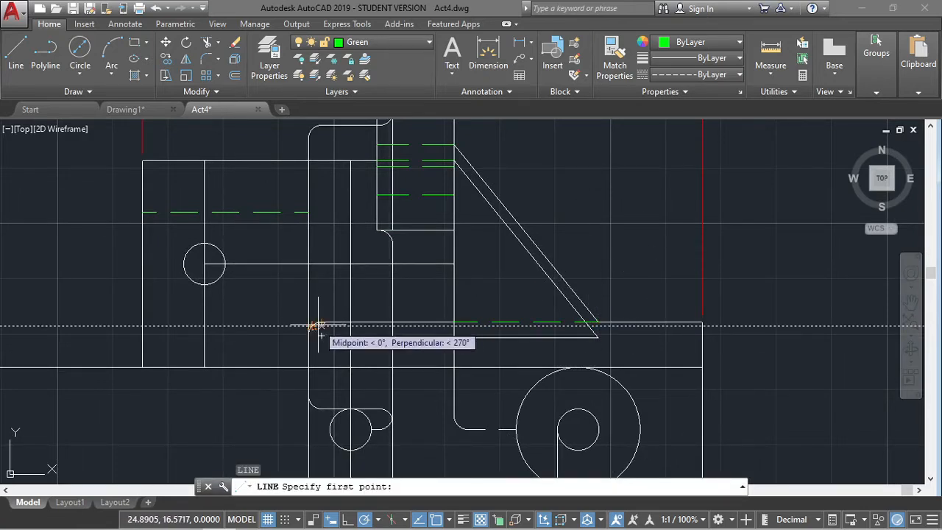
click(321, 323)
click(142, 321)
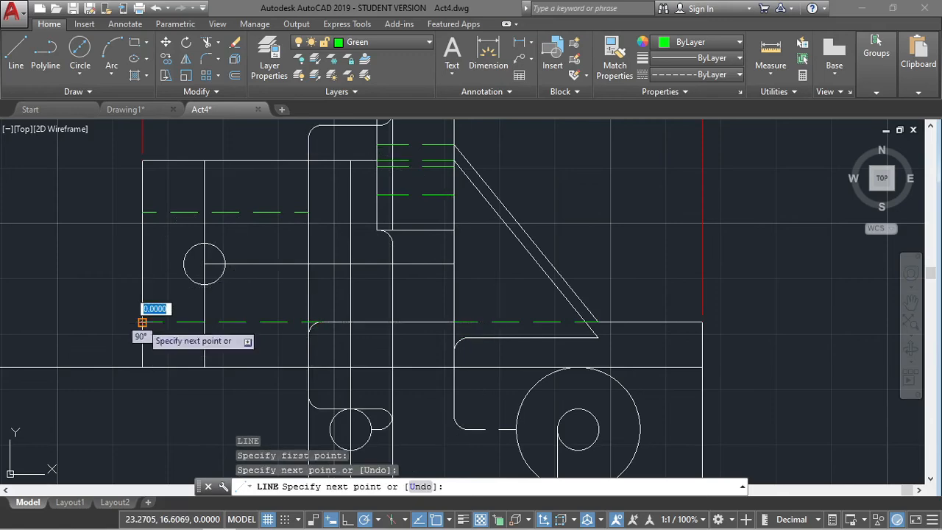
key(Escape)
Draw a horizontal Green line above the small left circle, from the vertical edge on its right to the part's far right edge.
scroll(421, 221, down, 3)
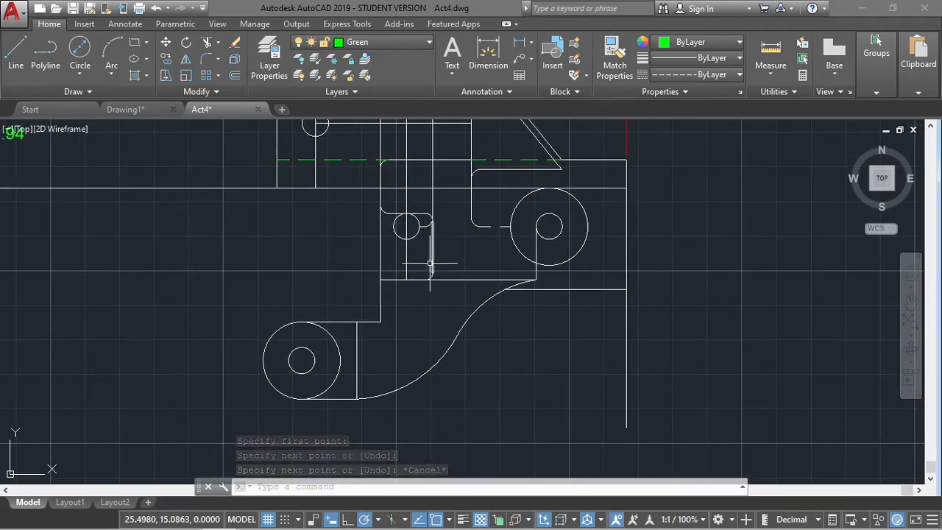
scroll(427, 235, up, 2)
text(l)
key(Return)
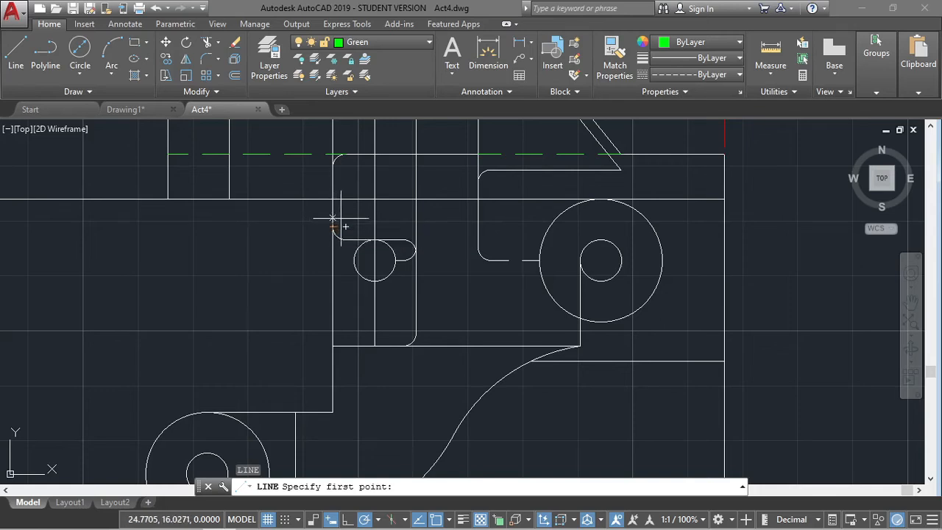
click(416, 219)
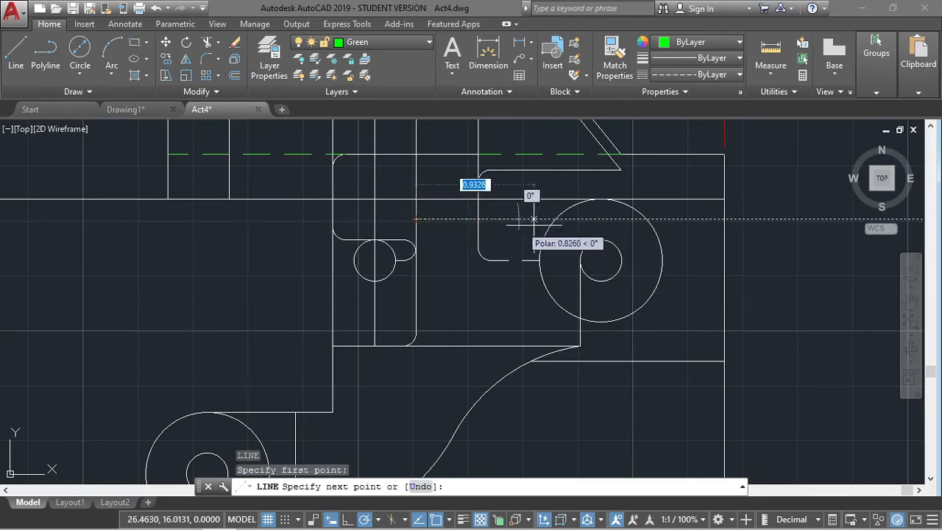
click(725, 219)
key(Escape)
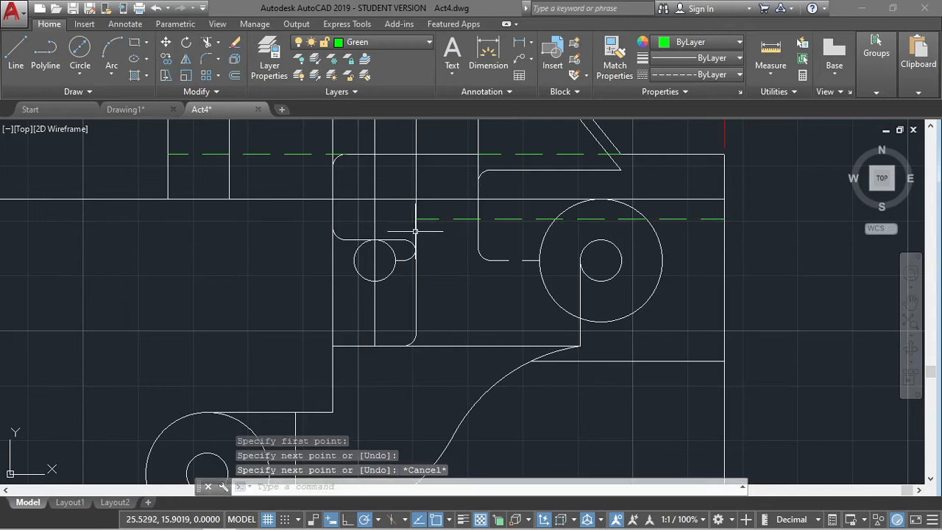
Draw a Green line continuing that hidden line leftwards to the vertical edge left of the small circle.
key(Return)
click(416, 219)
click(335, 220)
key(Escape)
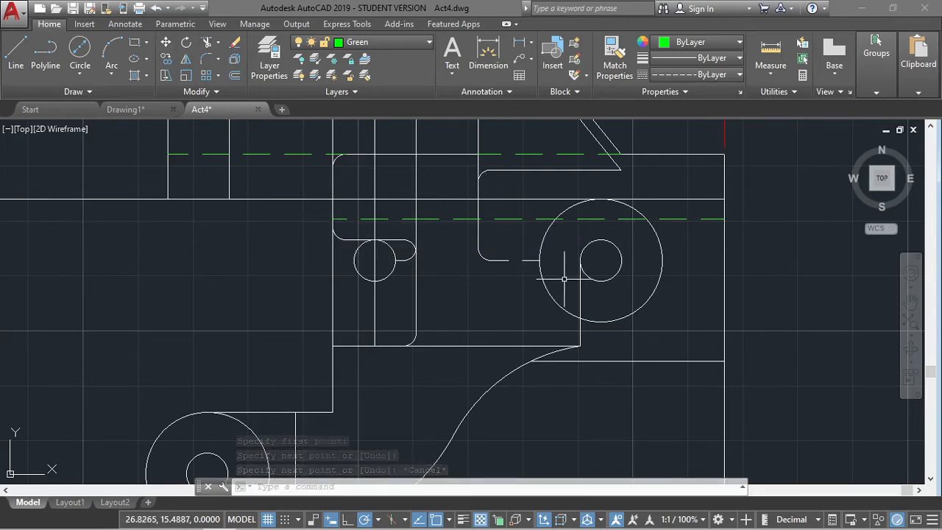
Draw a horizontal Green line level with the small circles' lowest points, from the far right edge to the vertical edge left of them.
key(Return)
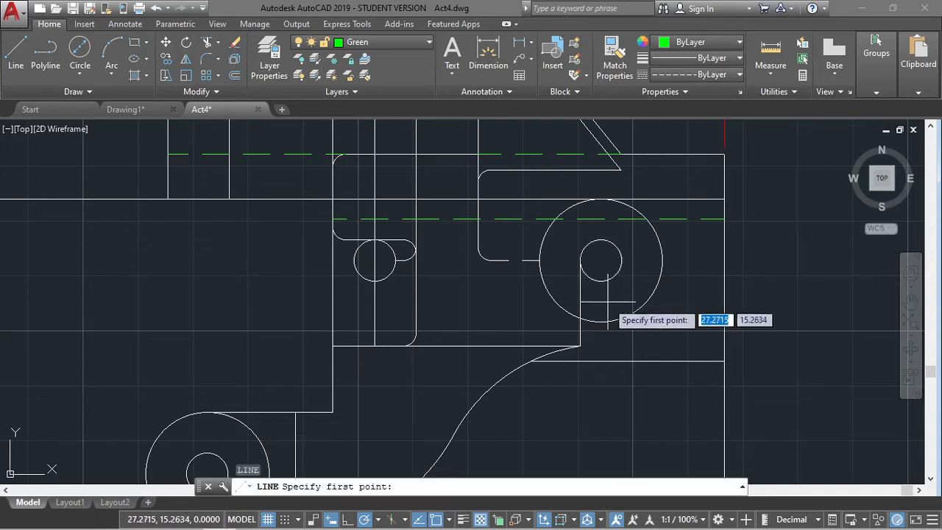
click(724, 301)
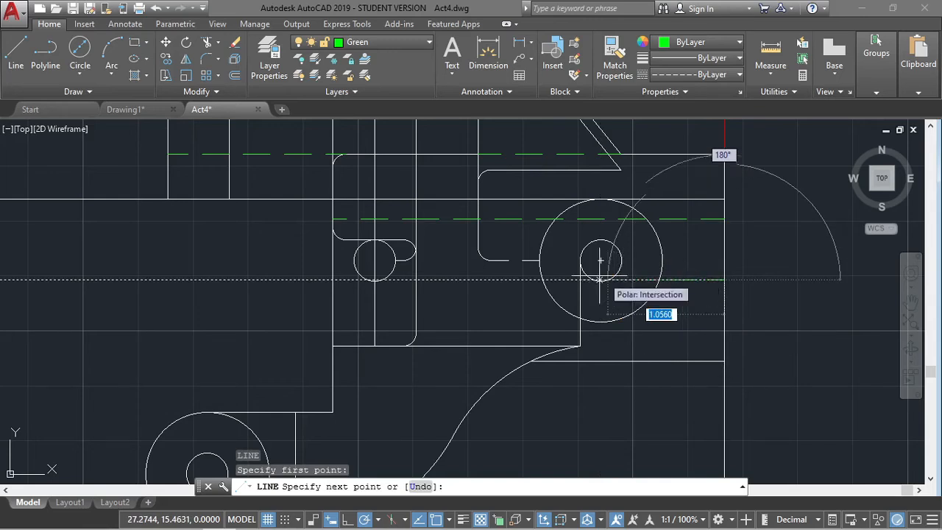
key(Escape)
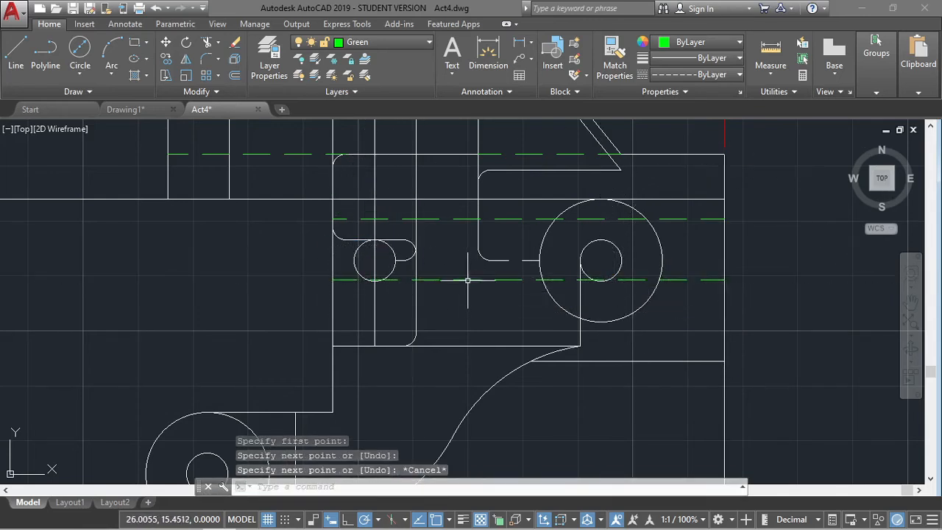
click(467, 280)
key(Delete)
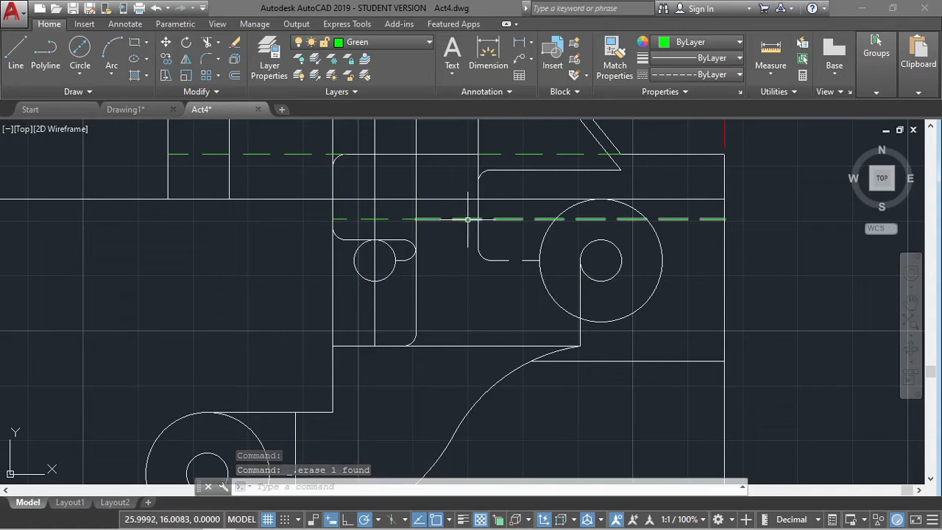
key(ctrl+z)
click(506, 275)
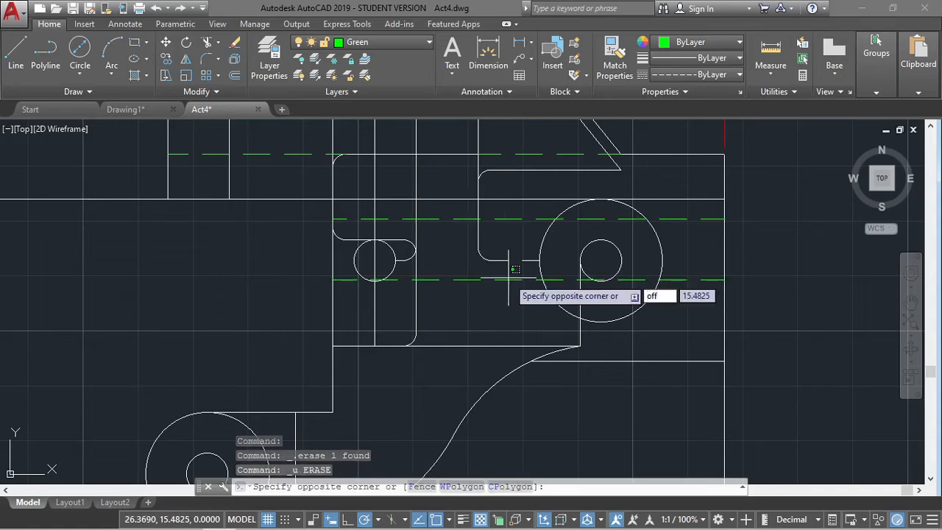
key(Escape)
Offset the lower Green hidden line through the small circles' lowest points downward twice, by 0.28 and by 0.14.
text(off)
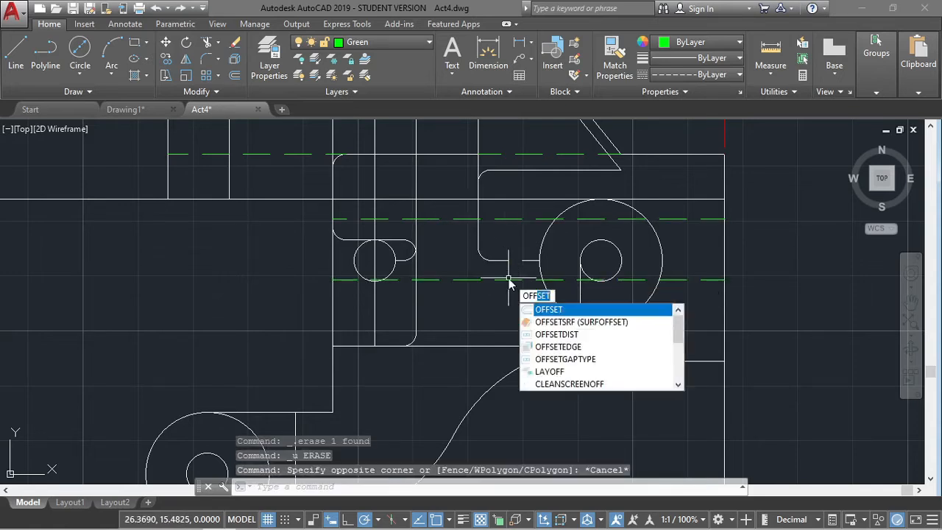
key(Return)
key(Return)
click(507, 280)
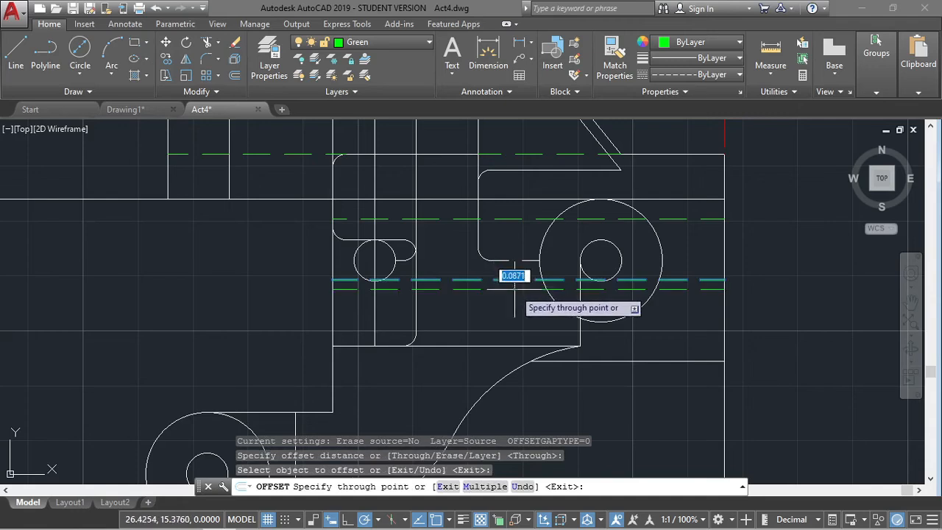
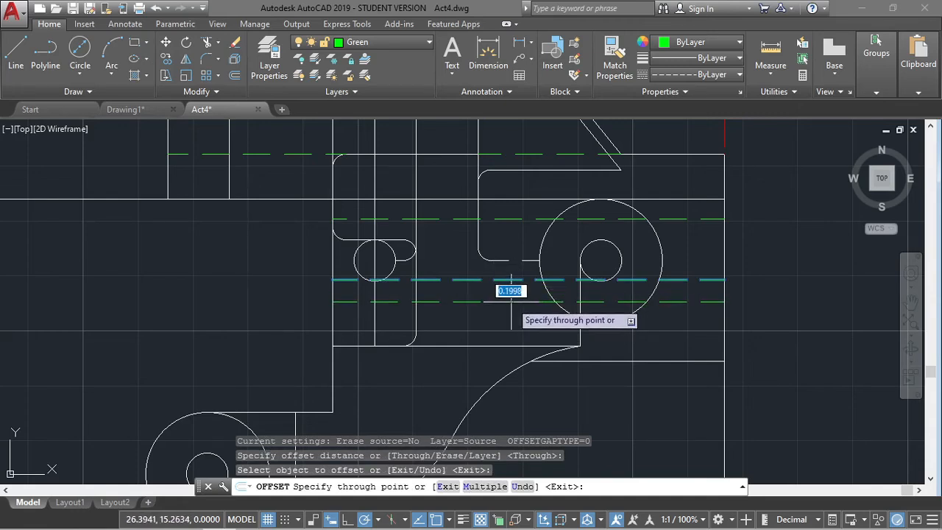
text(0.28)
key(Return)
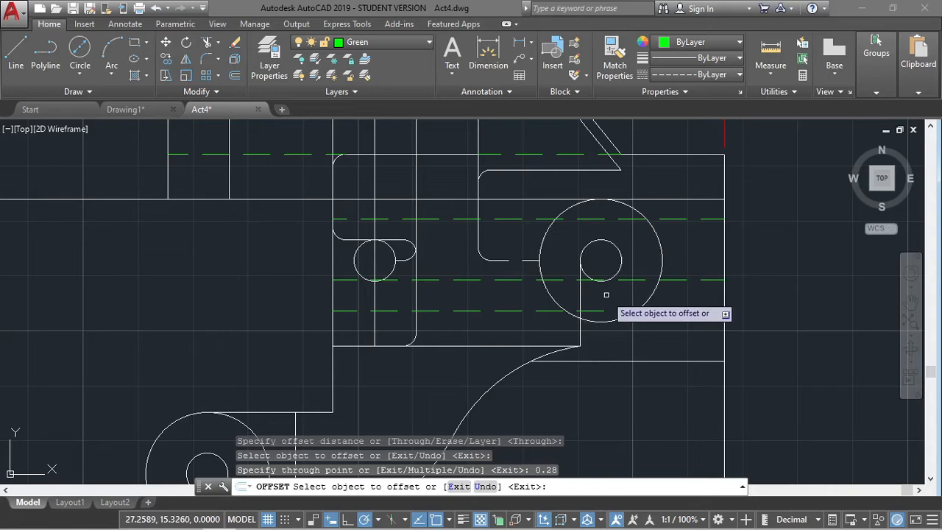
click(550, 280)
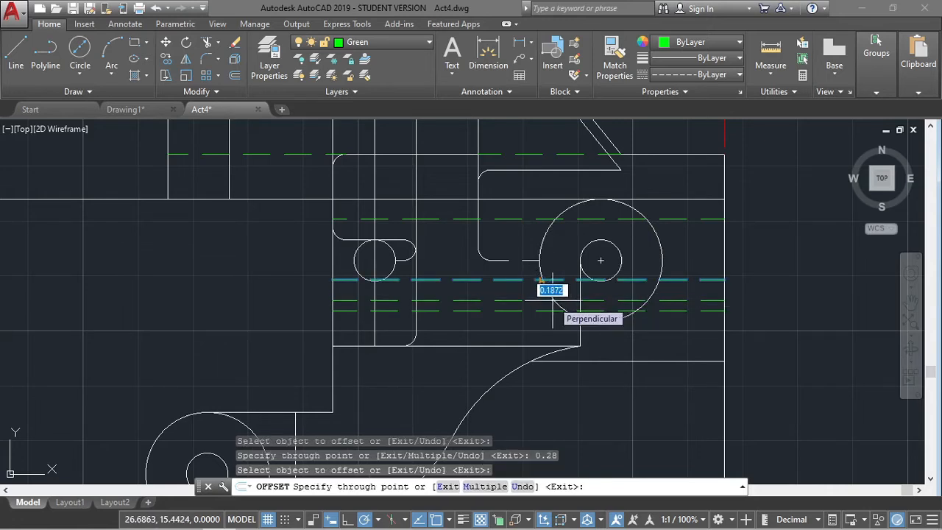
key(Return)
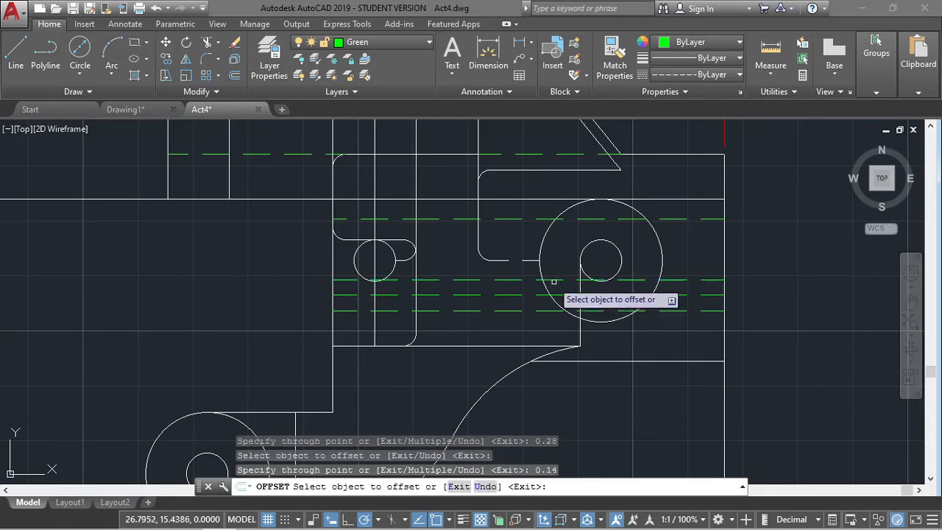
Erase the original lower hidden line and its 0.28 offset copy, leaving only the 0.14 copy.
click(552, 279)
key(Escape)
key(Escape)
click(552, 280)
key(Delete)
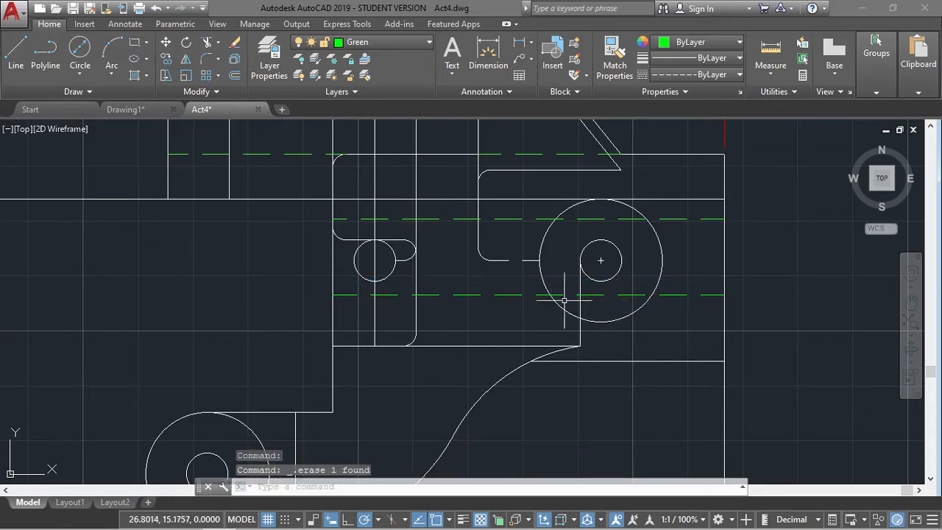
Turn on the purple layer and make it the current layer.
middle_drag(654, 259, 669, 240)
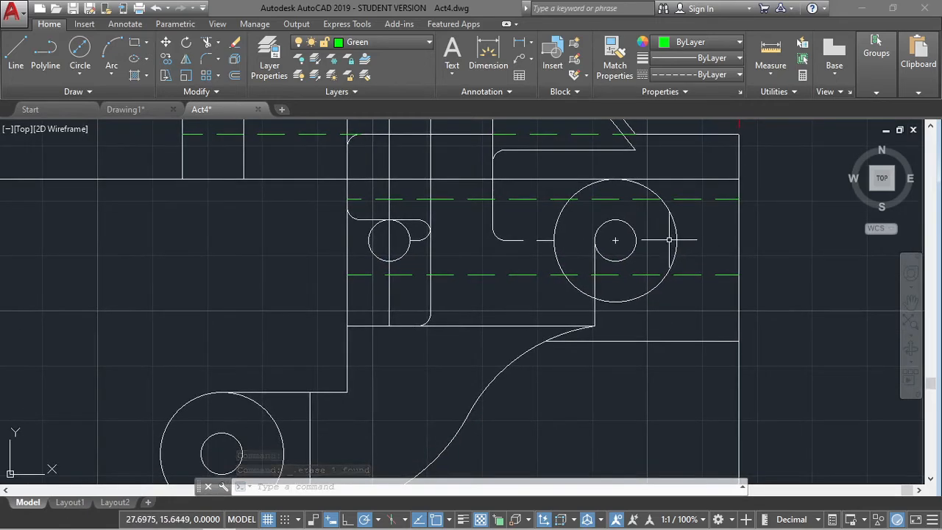
scroll(669, 240, down, 5)
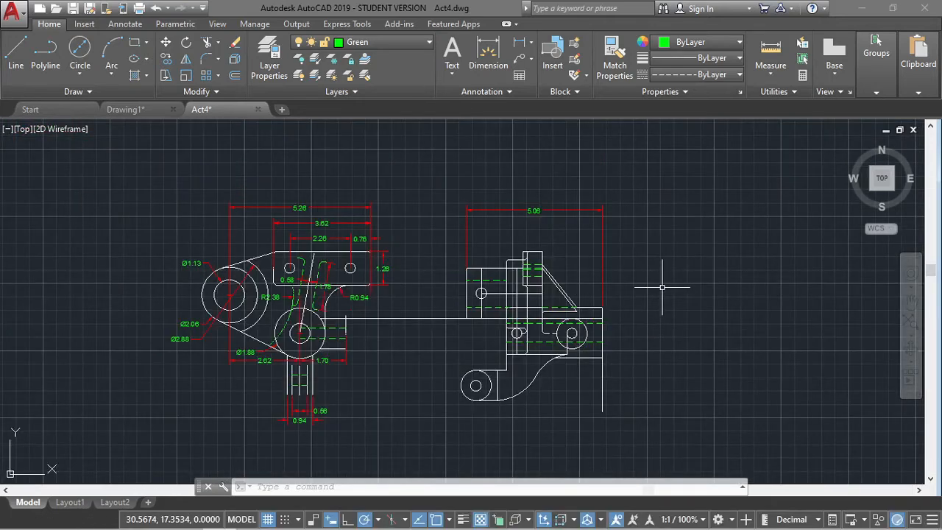
text(l)
key(Escape)
click(360, 41)
click(300, 113)
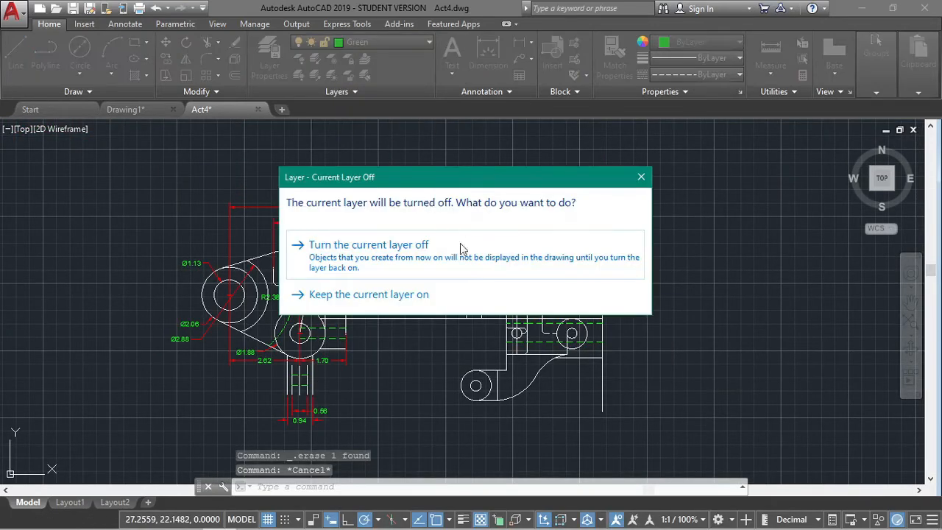
click(462, 249)
click(390, 46)
click(303, 124)
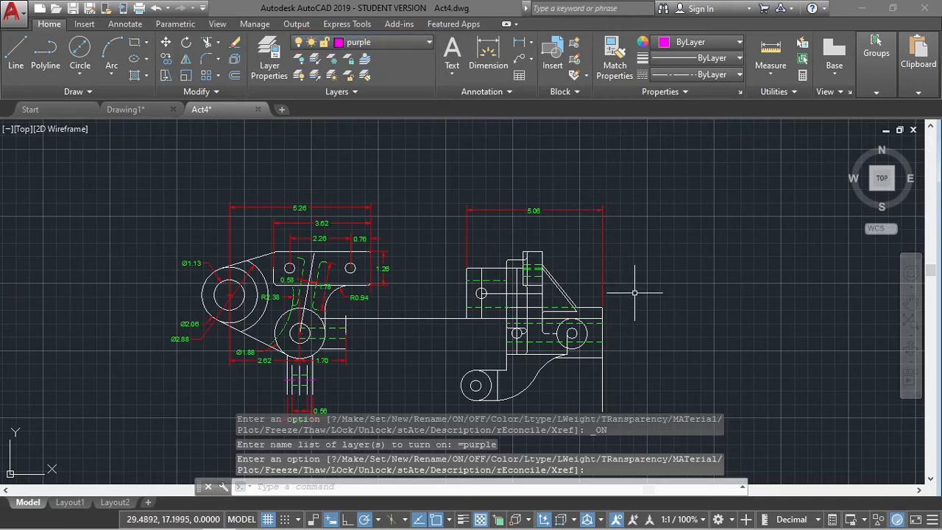
Draw a horizontal purple centre line through both small circles' centres, from outside the block's left edge to the part's far right edge.
scroll(634, 292, up, 6)
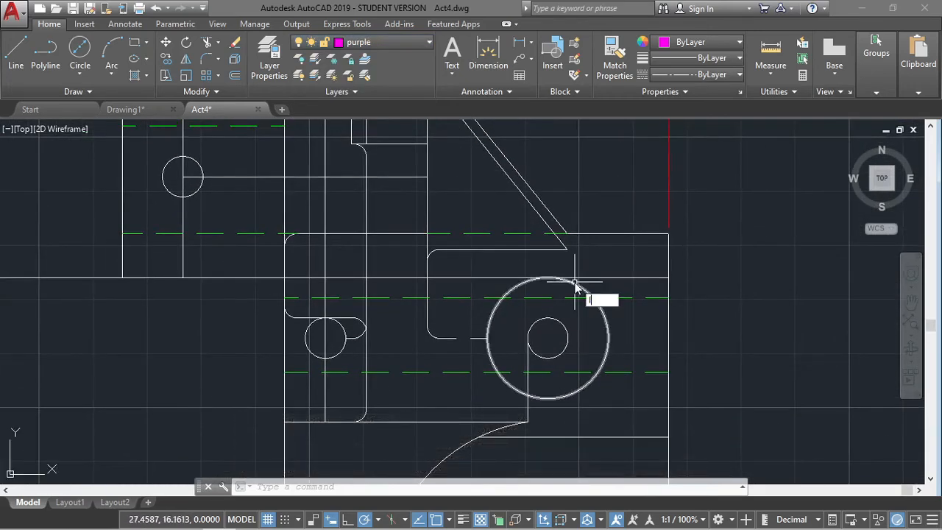
key(Return)
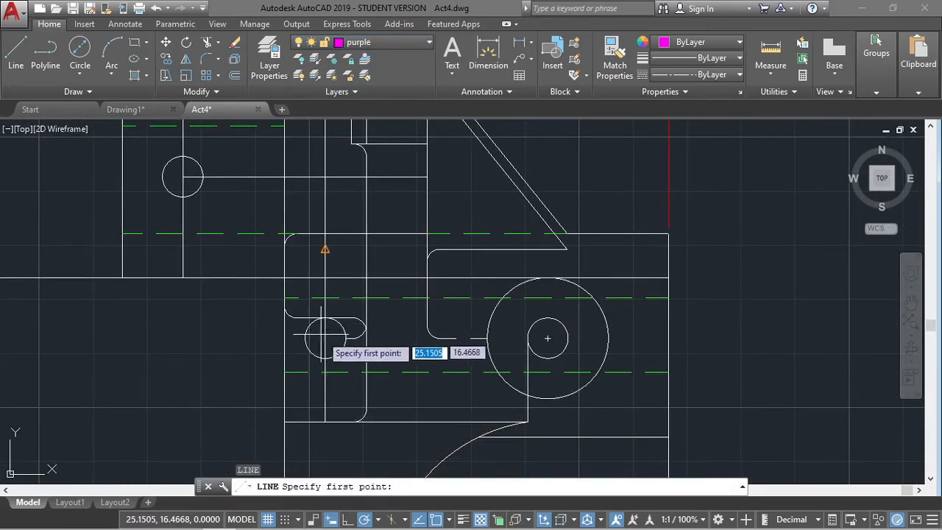
click(225, 337)
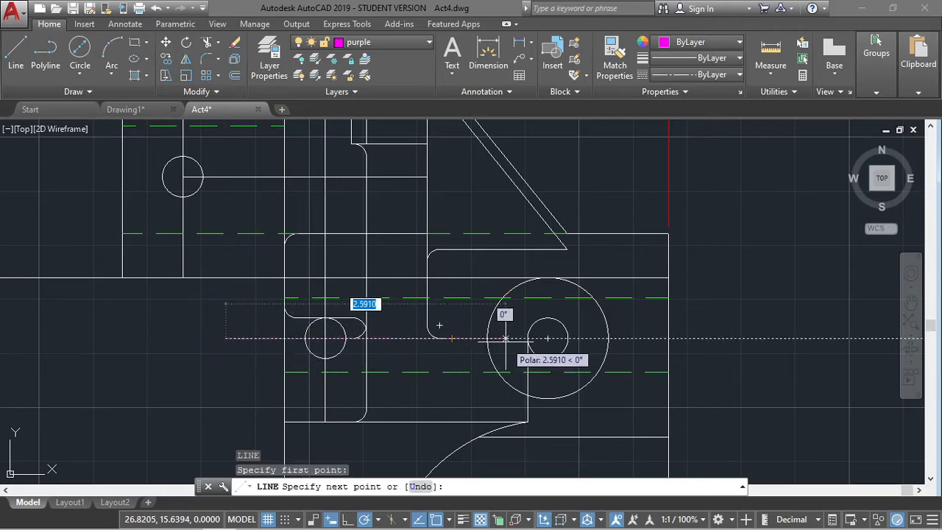
click(668, 338)
key(Escape)
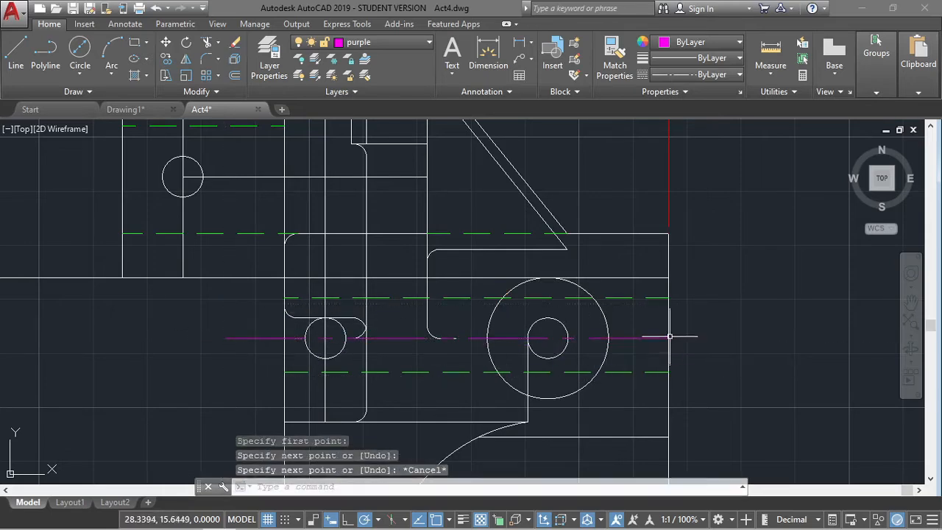
Make Dimensions the current layer.
scroll(668, 337, down, 4)
mouse_move(709, 255)
middle_down()
mouse_move(736, 311)
mouse_move(679, 300)
middle_up()
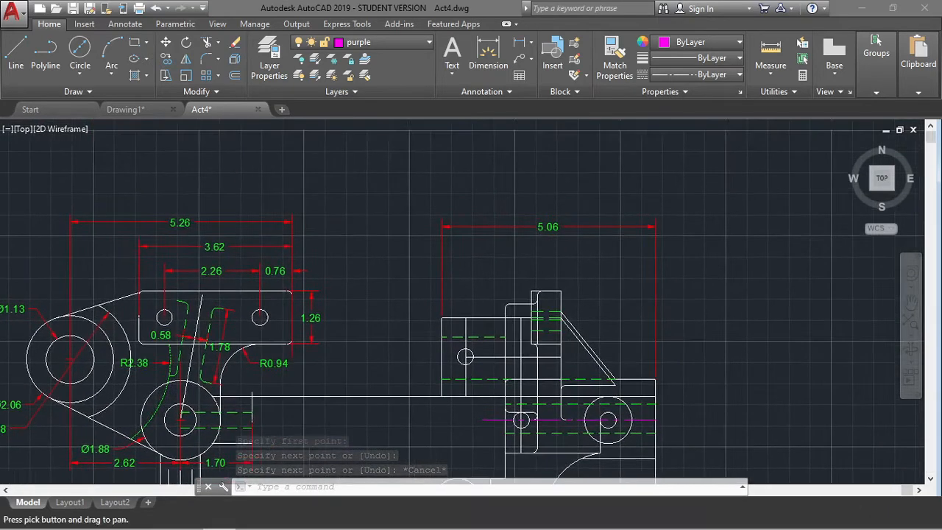
click(394, 43)
click(402, 88)
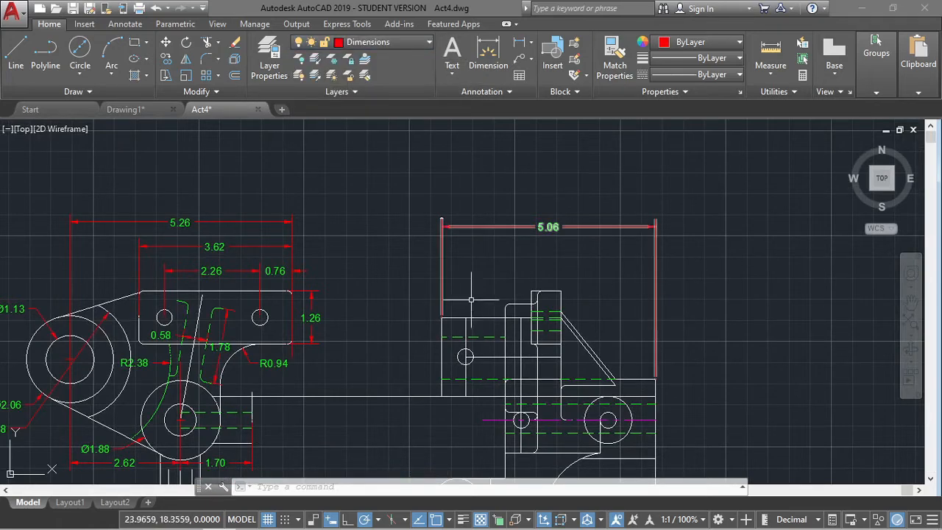
key(Escape)
Add a linear dimension from the right view's upper left corner to the small hole's vertical line, just above the block.
scroll(478, 294, up, 3)
click(125, 23)
click(273, 75)
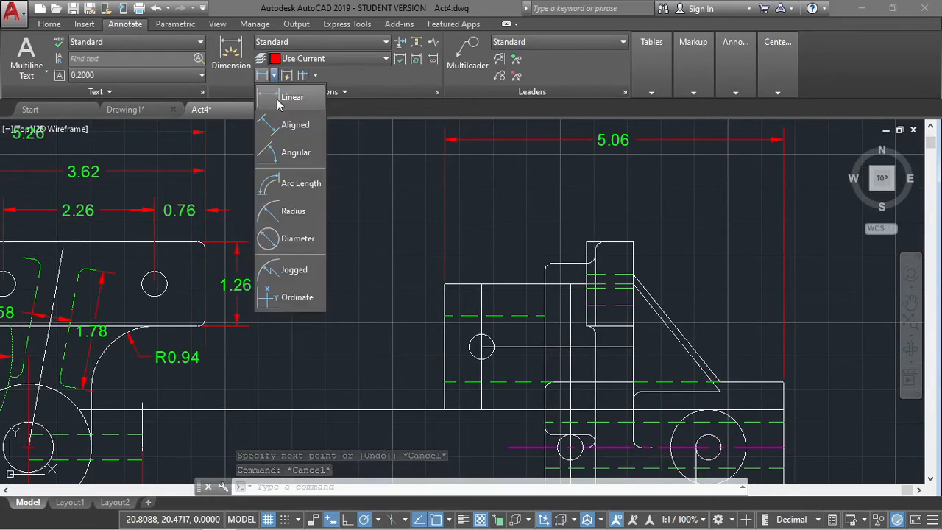
click(278, 98)
click(445, 283)
click(482, 283)
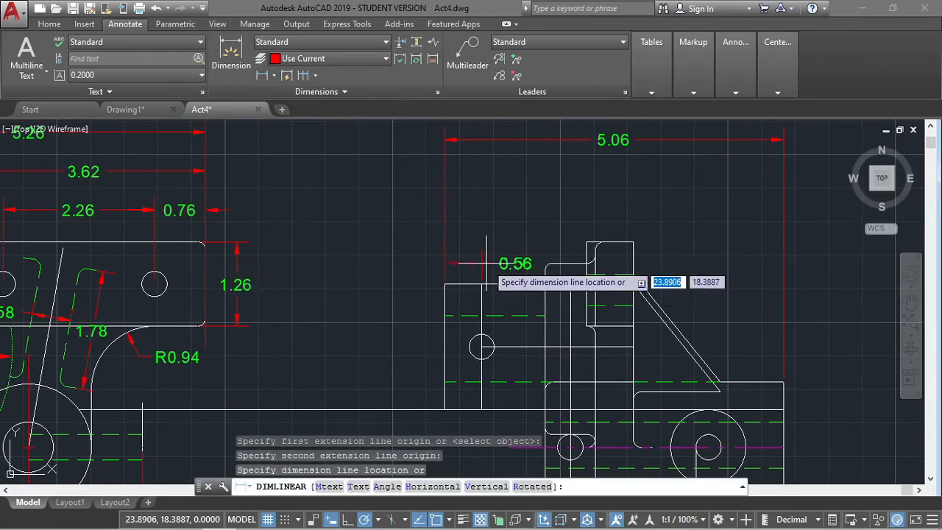
click(500, 264)
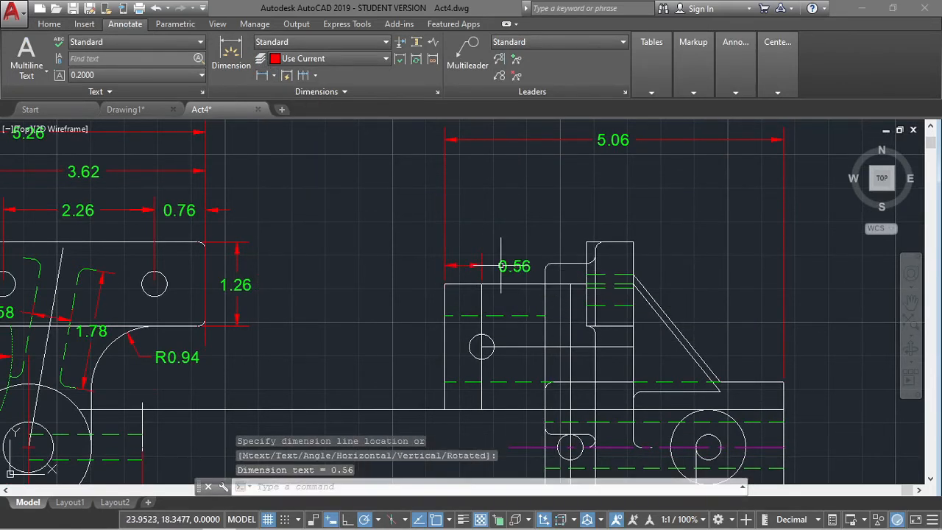
key(space)
click(545, 284)
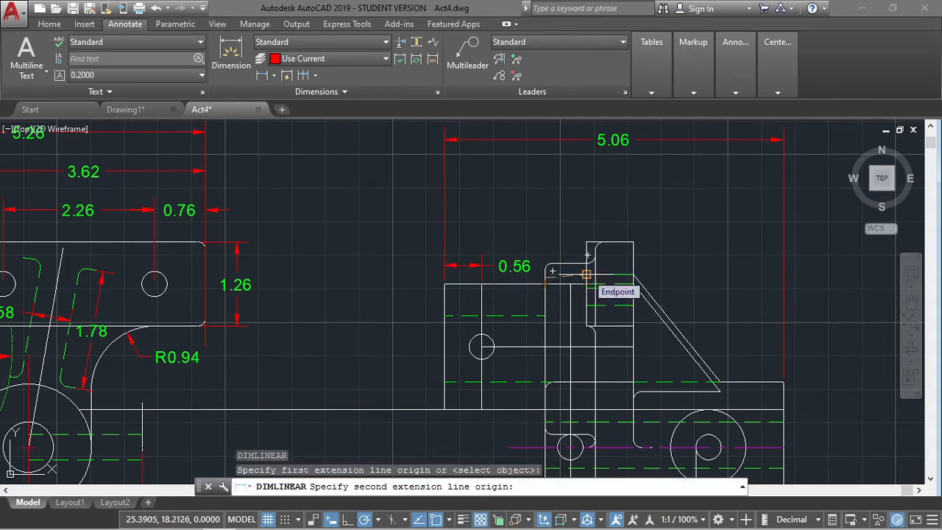
click(585, 275)
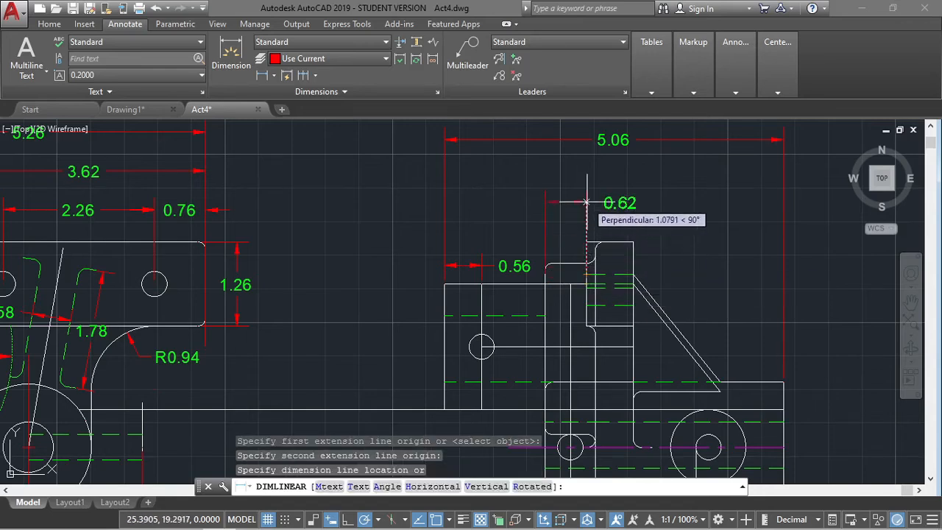
key(Escape)
Dimension the horizontal distance between the filleted block's left edge and the upper plate's left edge, placing the text outside on the left.
key(Return)
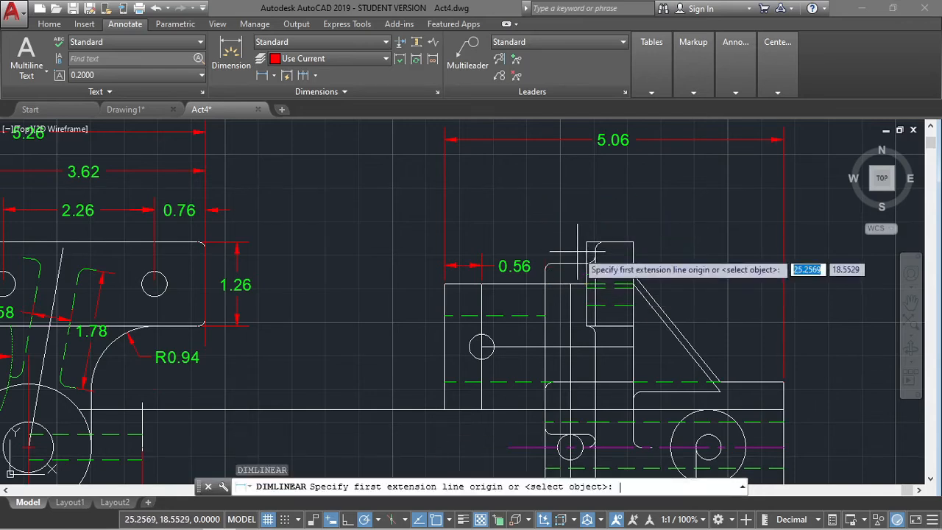
click(545, 270)
click(546, 270)
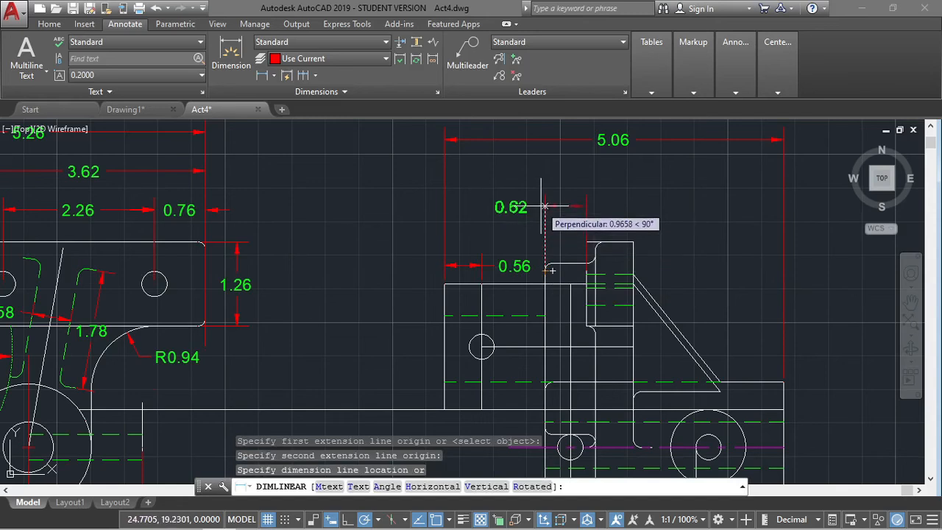
click(543, 206)
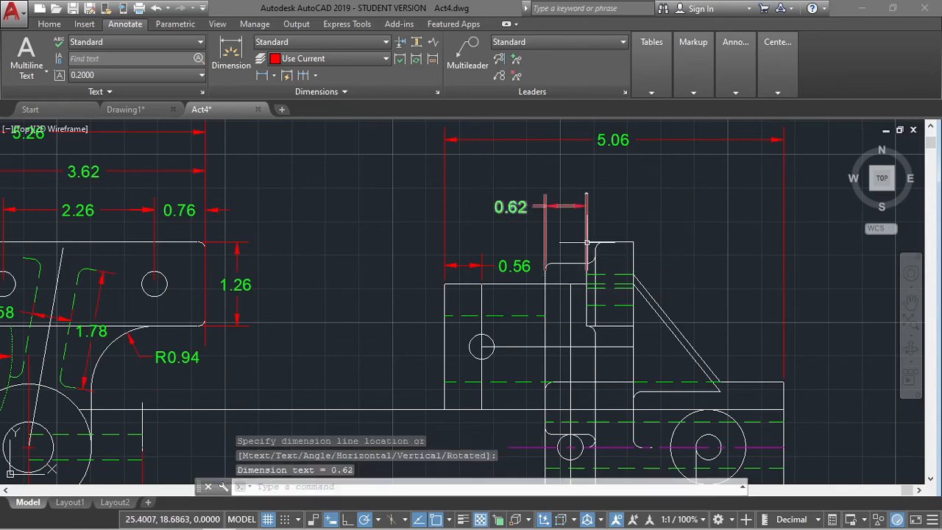
key(Return)
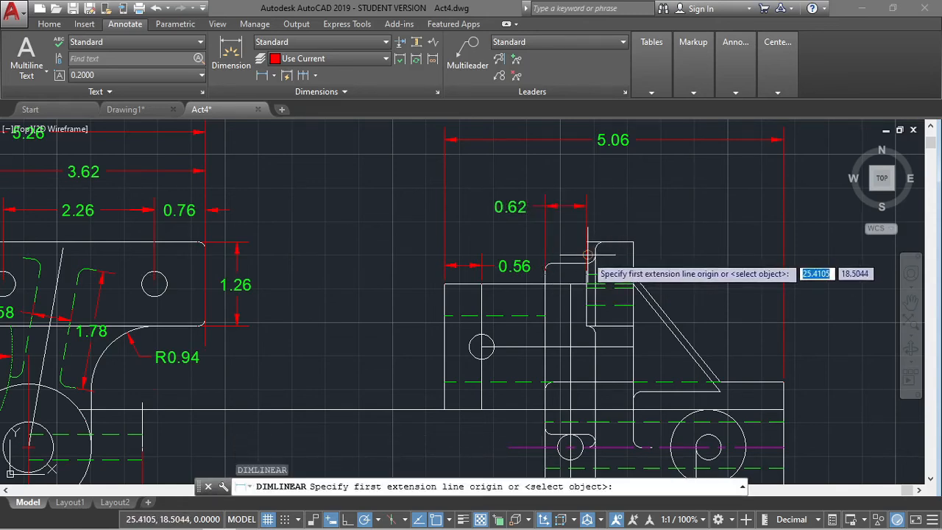
scroll(586, 257, up, 4)
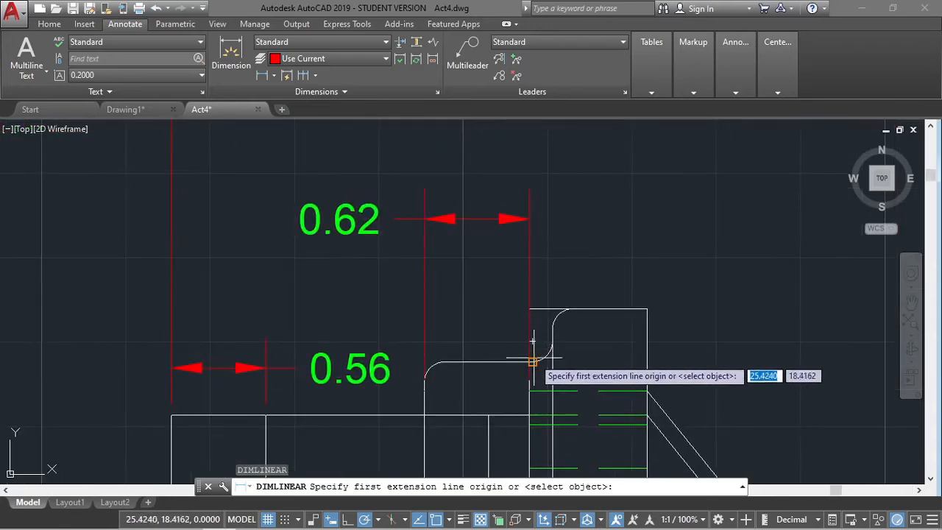
click(533, 361)
click(647, 361)
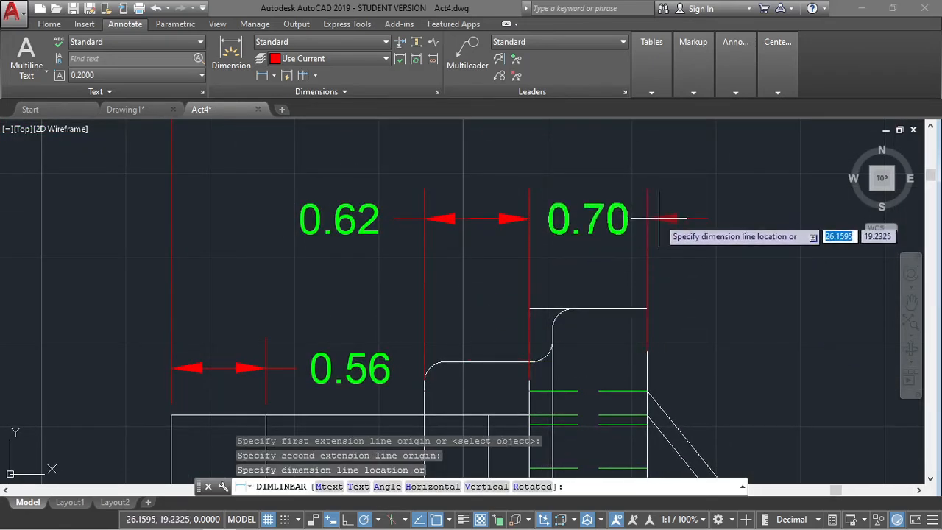
scroll(610, 220, down, 2)
key(Escape)
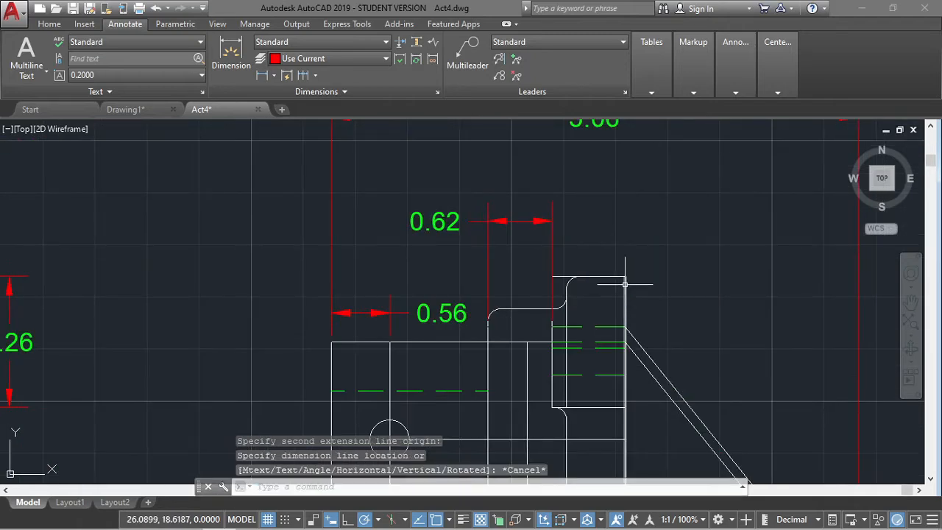
Dimension the upper plate's width, aligning the dimension line with the neighbouring dimension to its left.
key(Return)
click(625, 309)
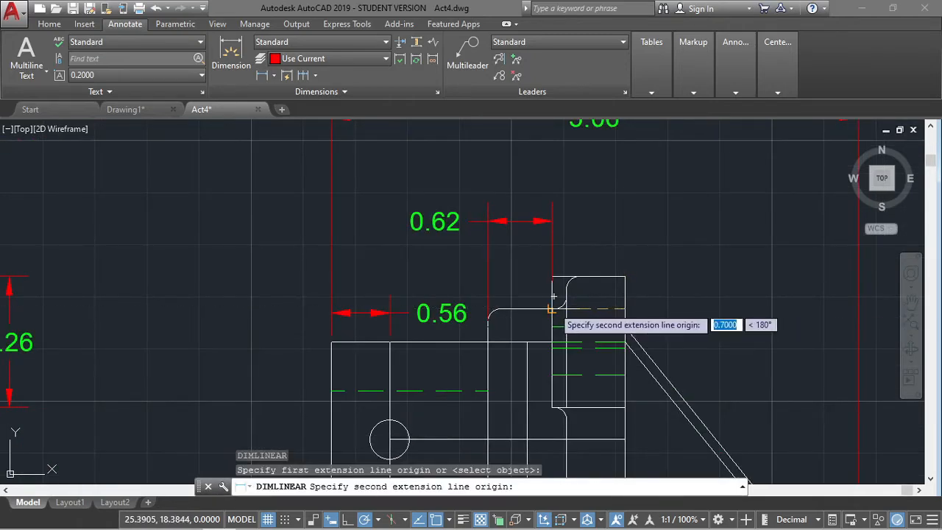
click(554, 296)
click(578, 221)
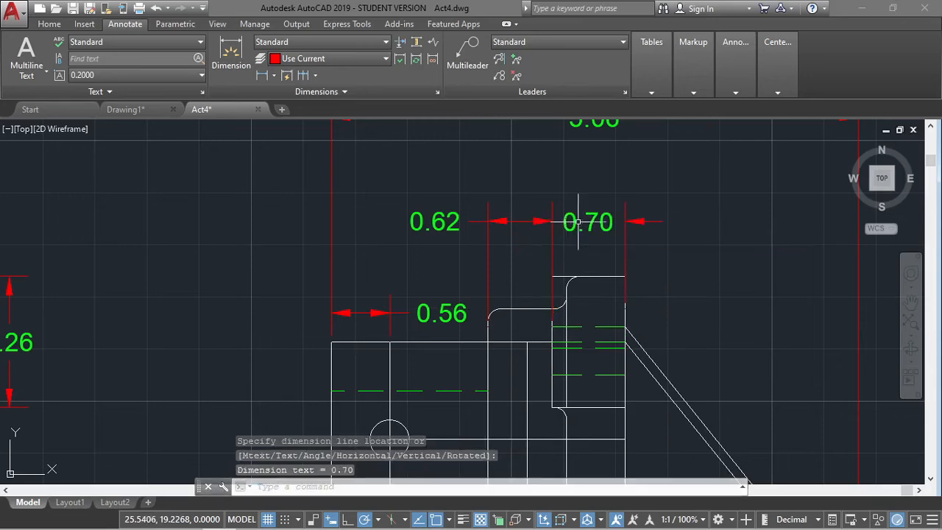
scroll(591, 253, down, 3)
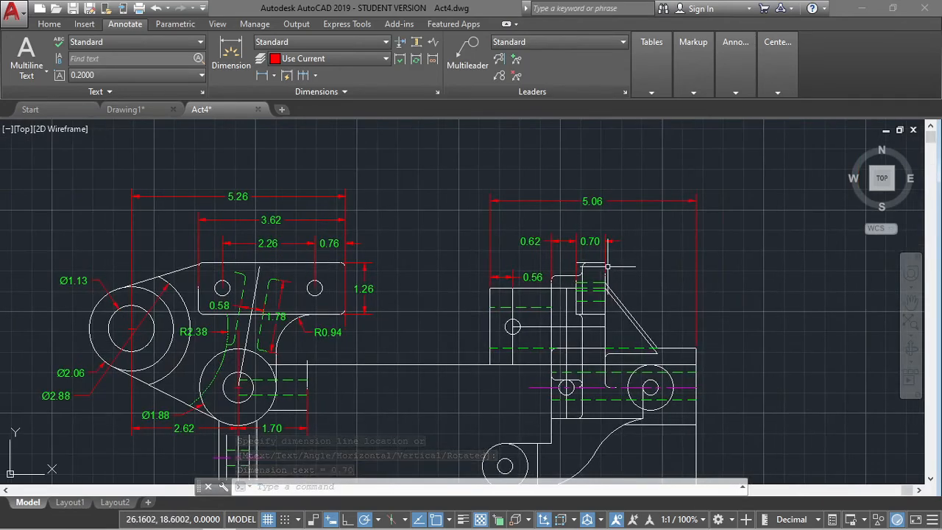
key(Return)
click(606, 261)
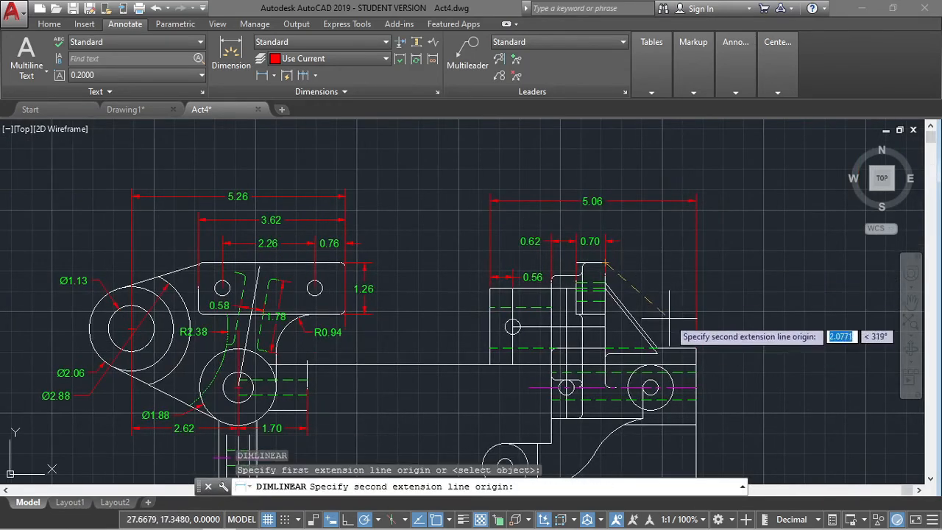
click(660, 256)
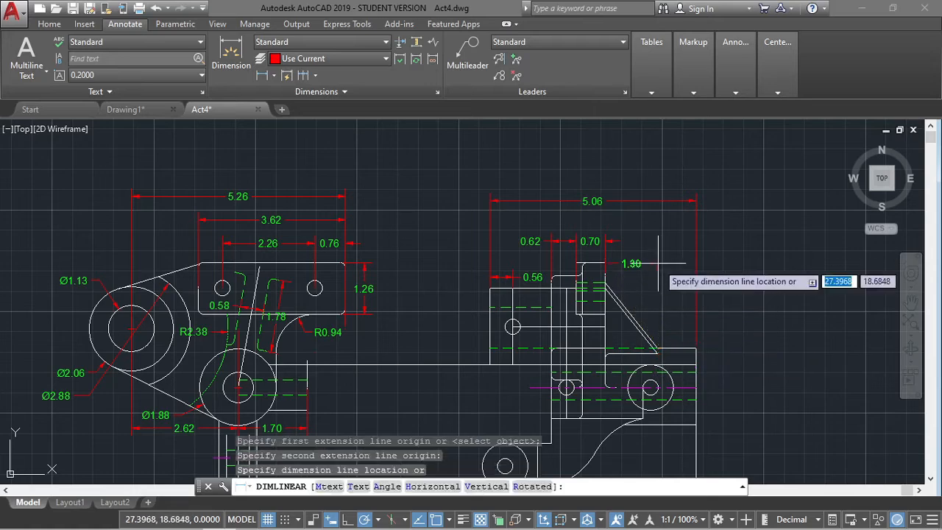
key(Escape)
scroll(610, 324, up, 4)
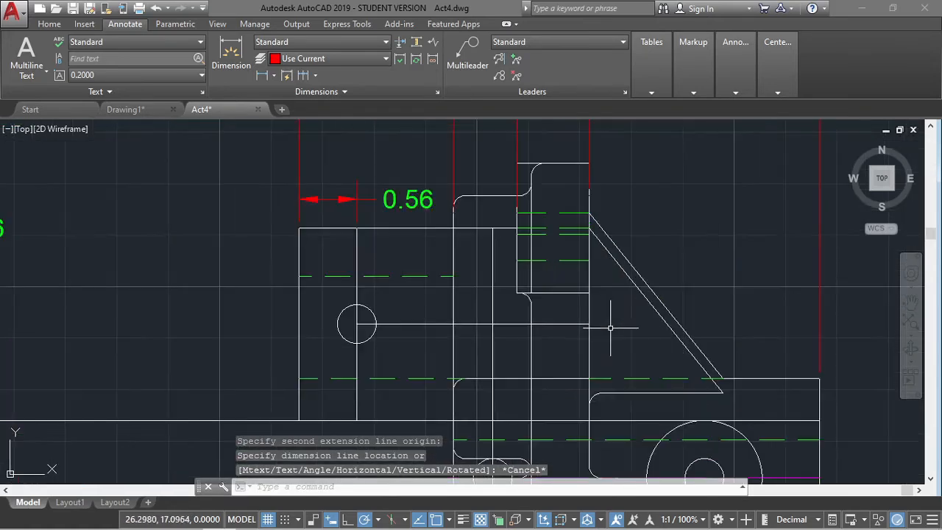
key(Return)
click(588, 378)
click(721, 378)
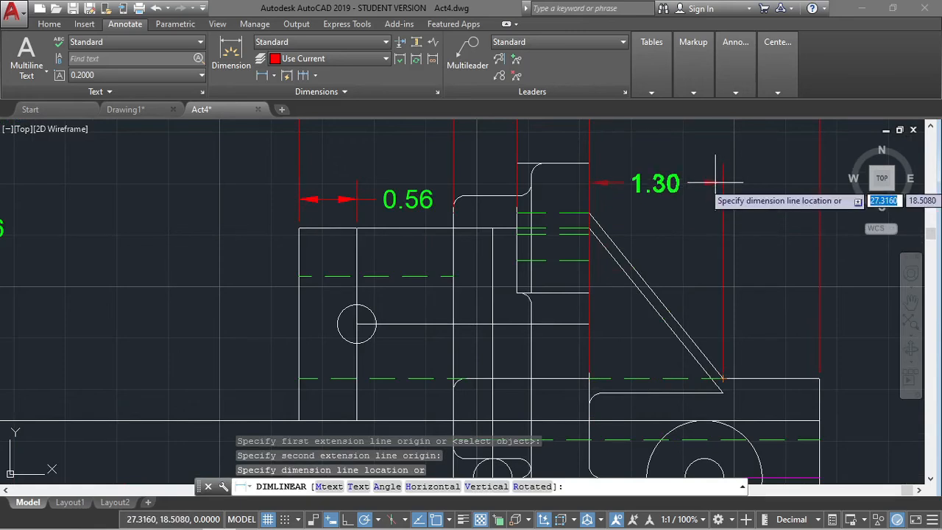
key(Escape)
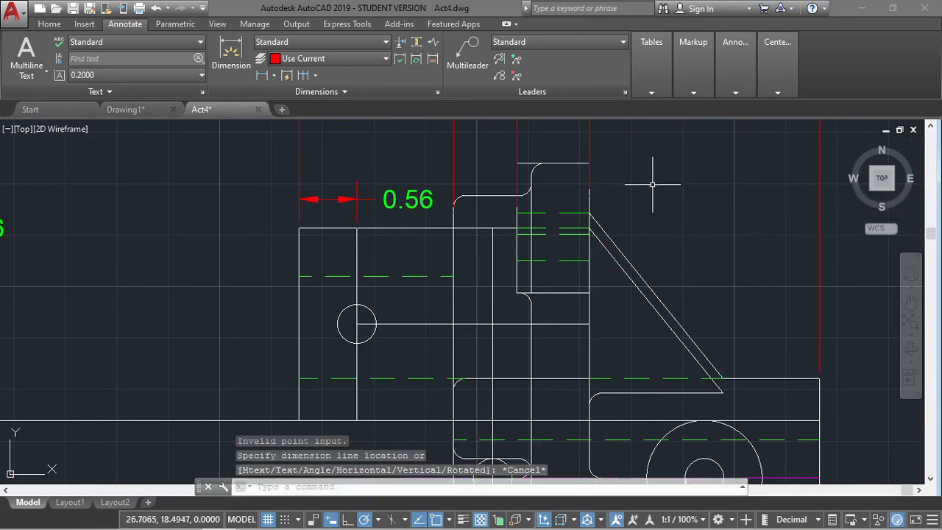
key(Return)
click(588, 140)
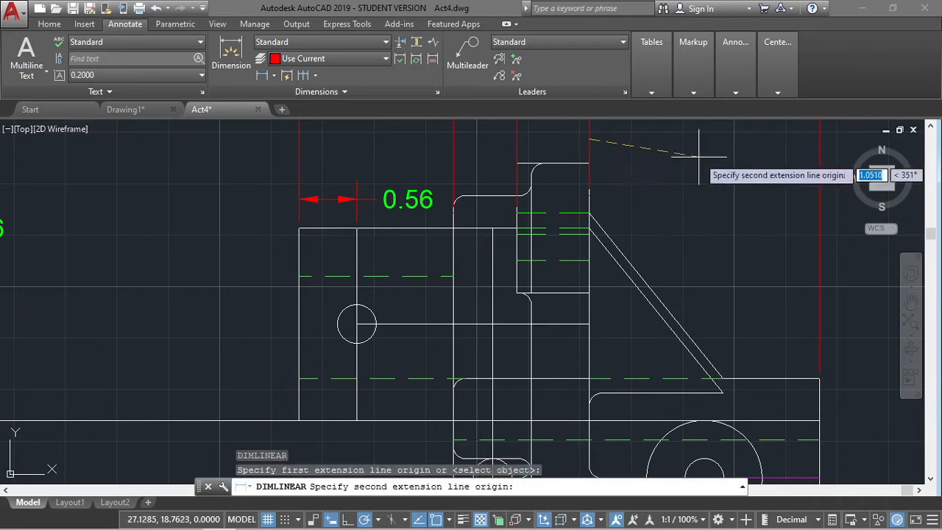
click(722, 378)
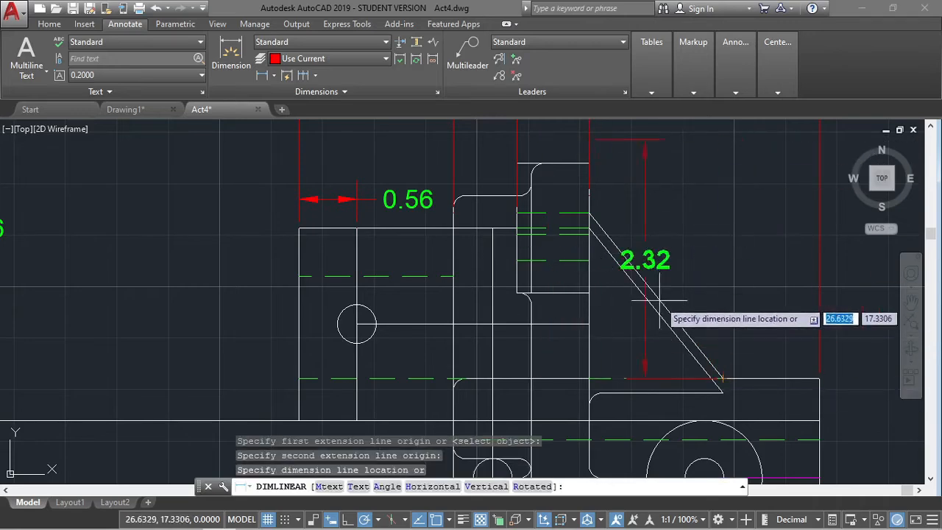
key(Escape)
Try to dimension the sloped brace's horizontal span with a linear dimension, placing the dimension line just above the base.
scroll(718, 291, down, 2)
middle_drag(718, 291, 579, 369)
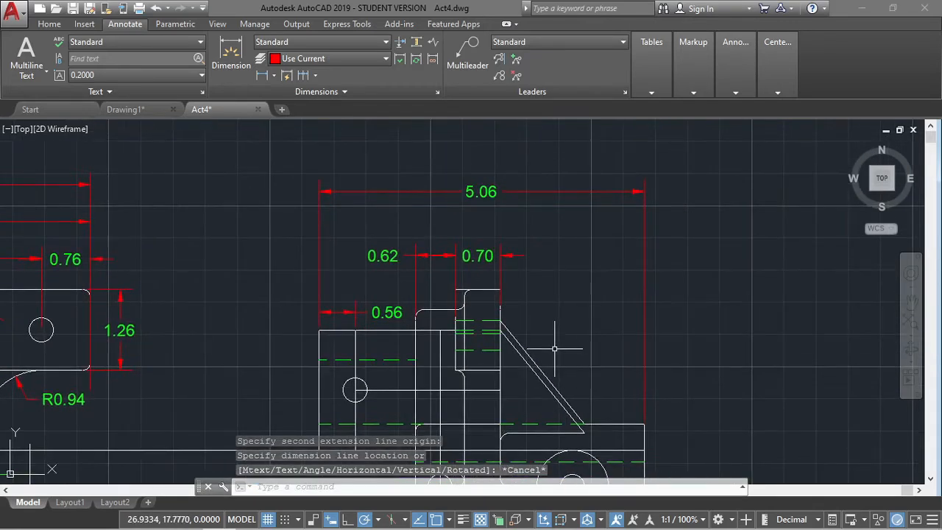
key(Return)
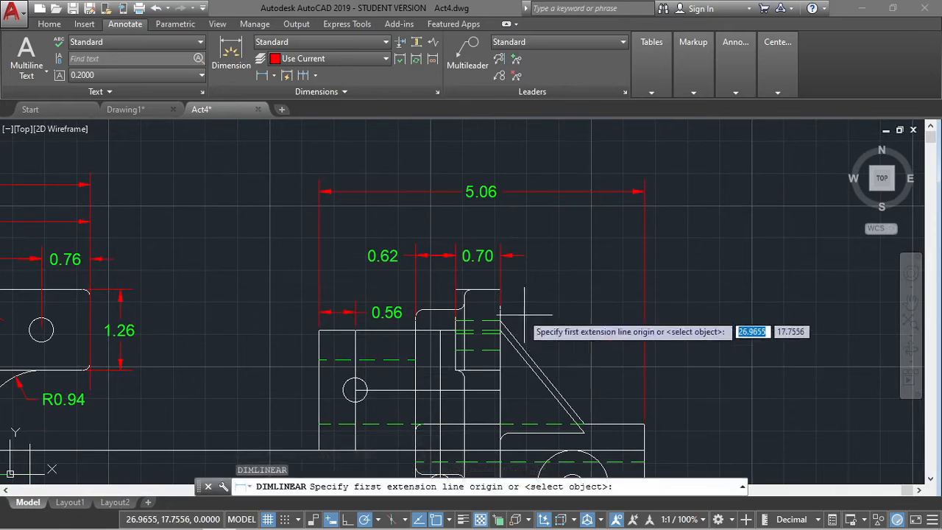
click(499, 276)
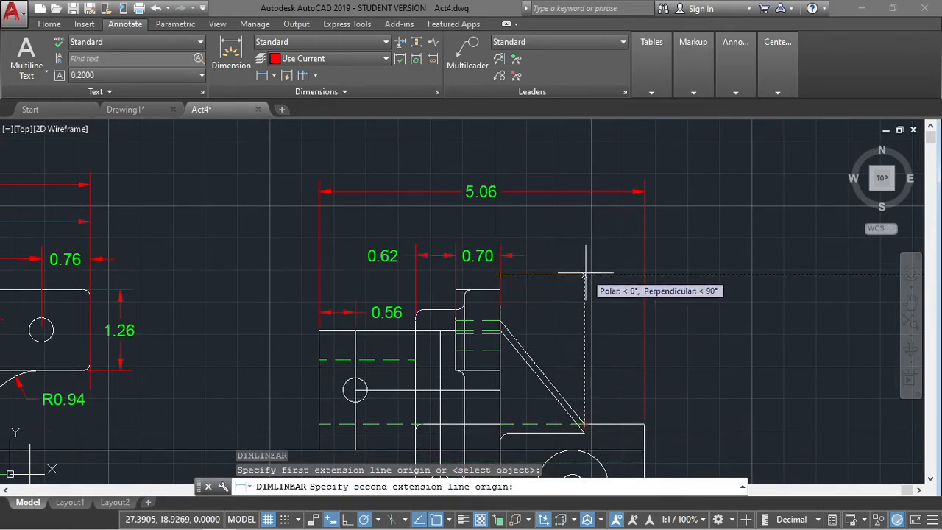
click(583, 284)
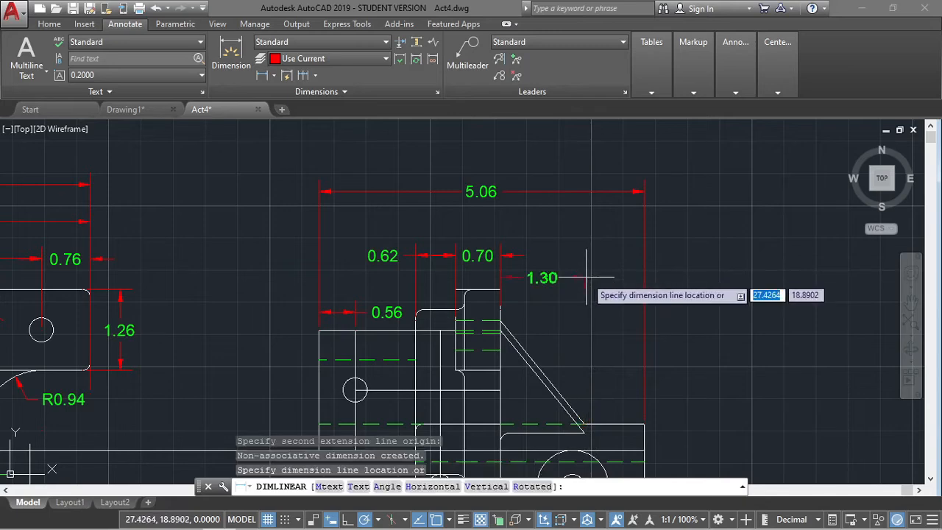
click(593, 412)
Clear the text of the brace's horizontal dimension, then undo both the text edit and the dimension.
double_click(510, 411)
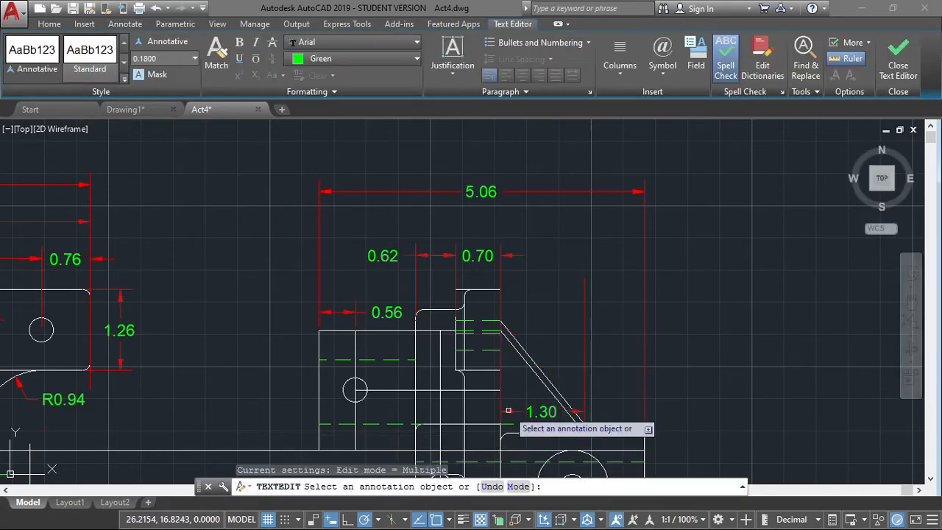
click(501, 387)
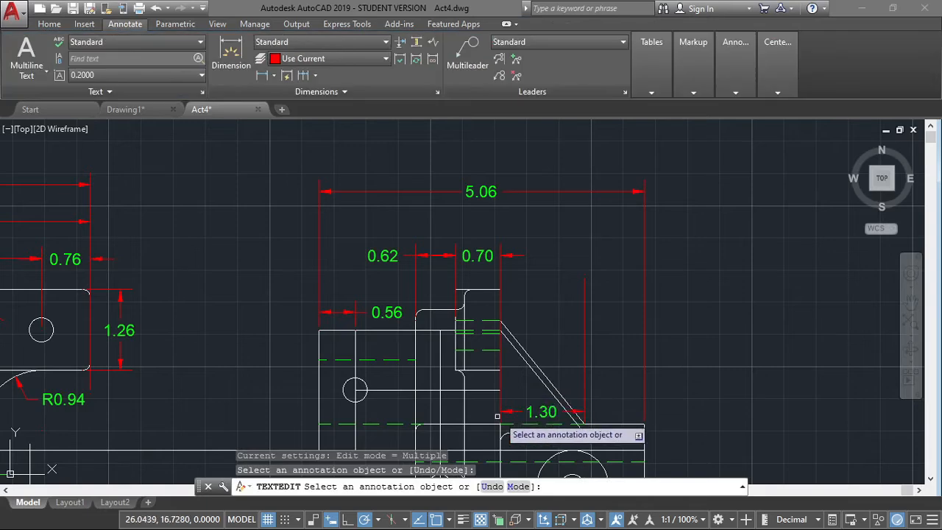
click(498, 416)
click(507, 414)
click(513, 420)
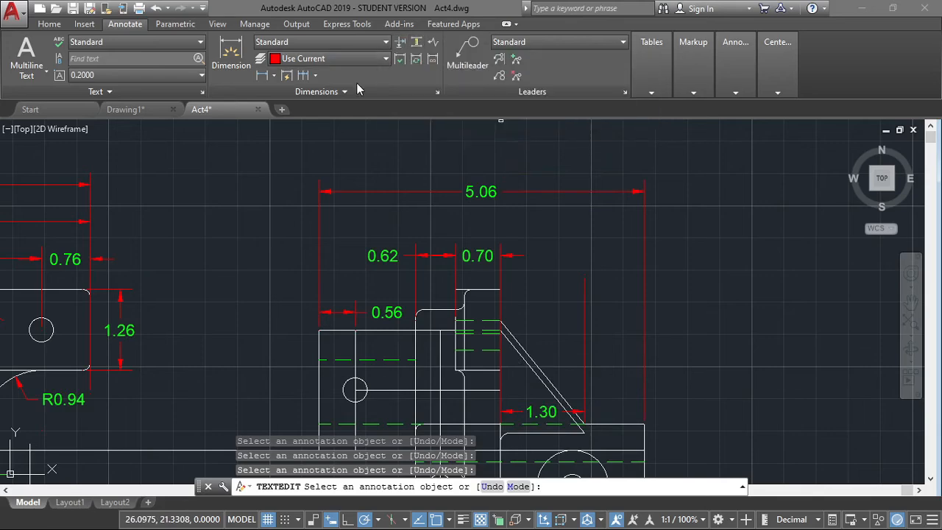
click(537, 411)
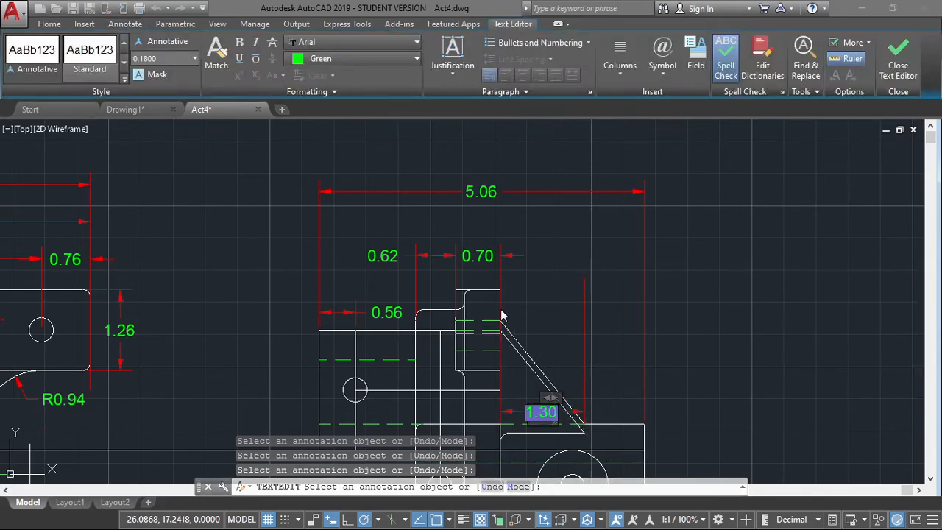
click(502, 311)
click(585, 359)
key(BackSpace)
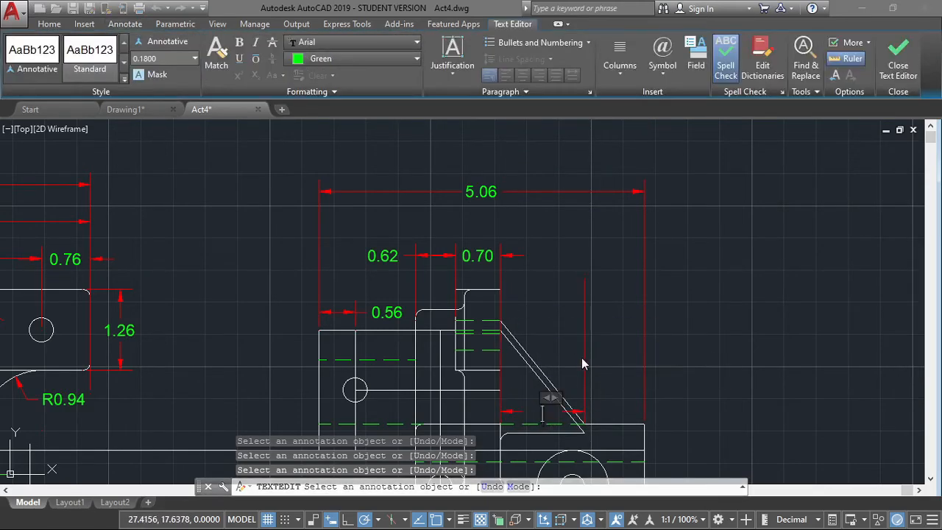
key(Escape)
key(ctrl+z)
key(ctrl+z)
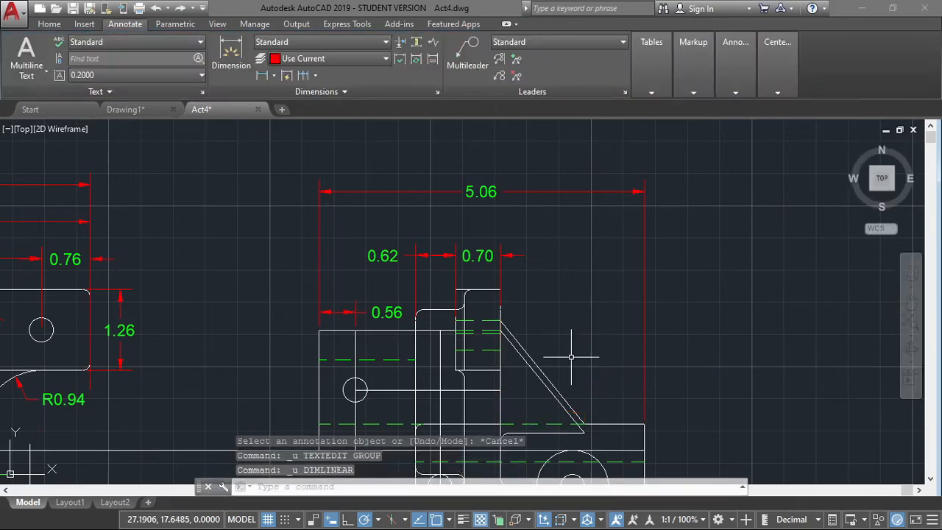
Add a linear dimension from the upper plate's top right corner to the brace's lower end, placed slightly below the plate's width dimension.
mouse_move(440, 178)
middle_down()
mouse_move(681, 233)
mouse_move(452, 263)
middle_up()
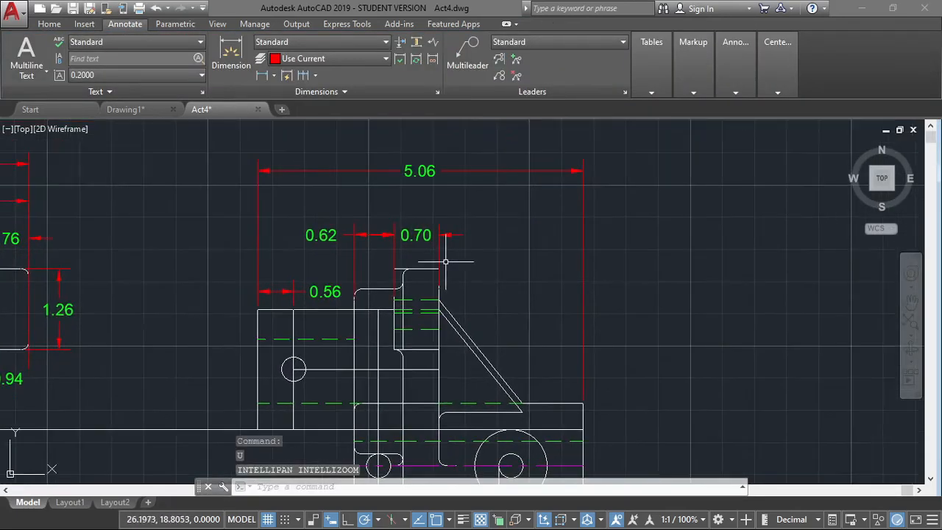
click(273, 75)
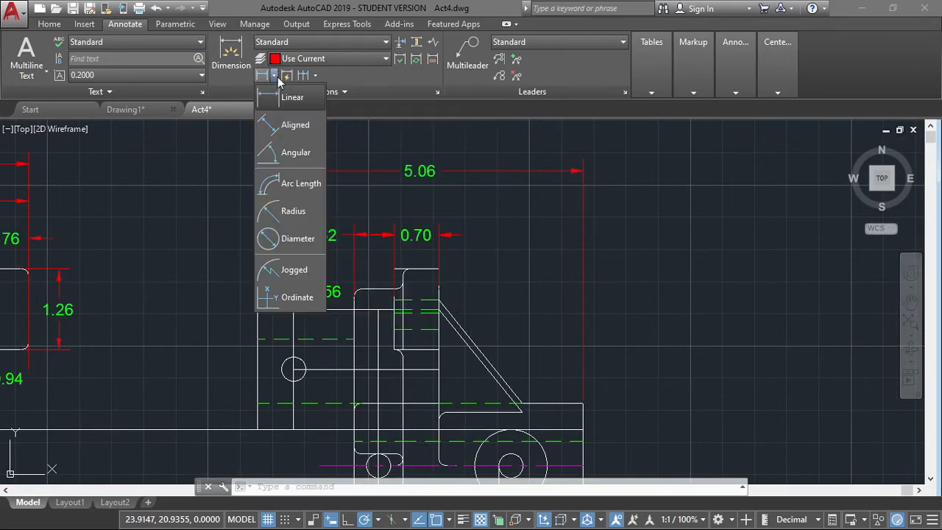
click(293, 99)
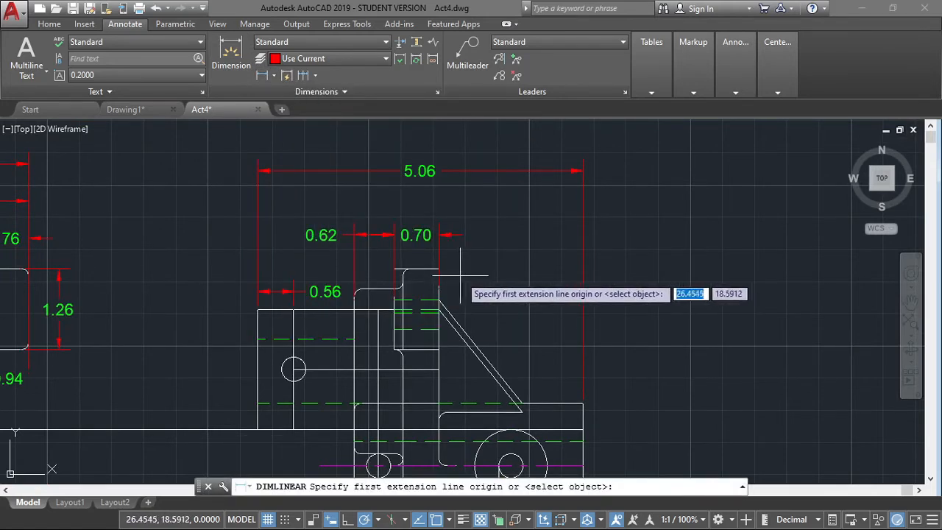
click(438, 270)
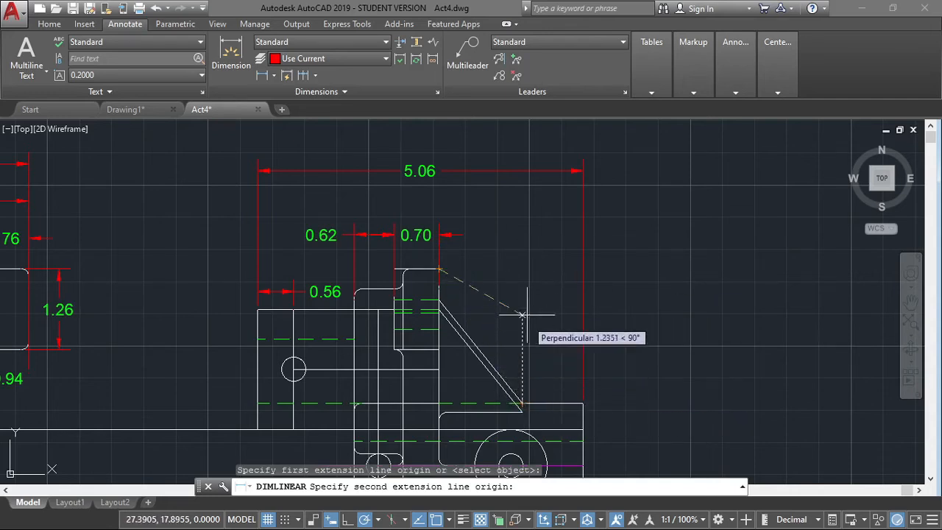
click(522, 270)
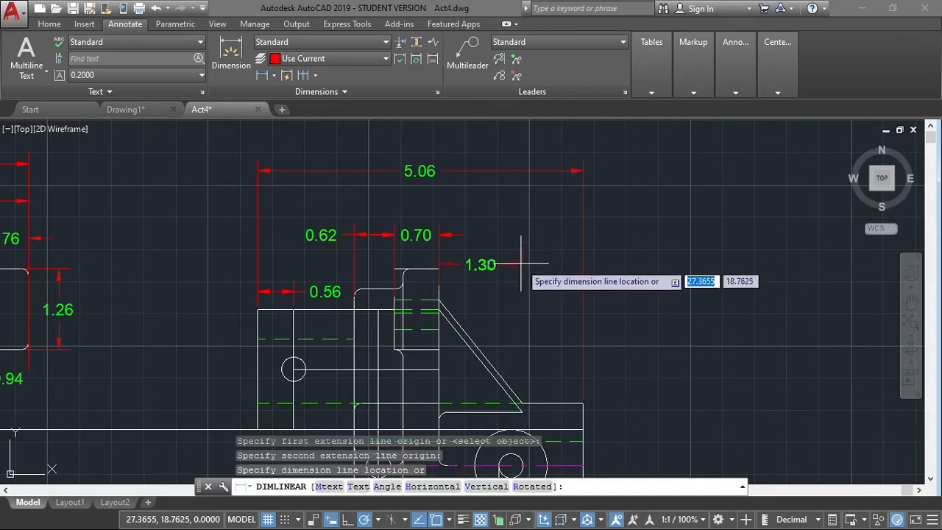
click(521, 253)
click(523, 262)
click(522, 269)
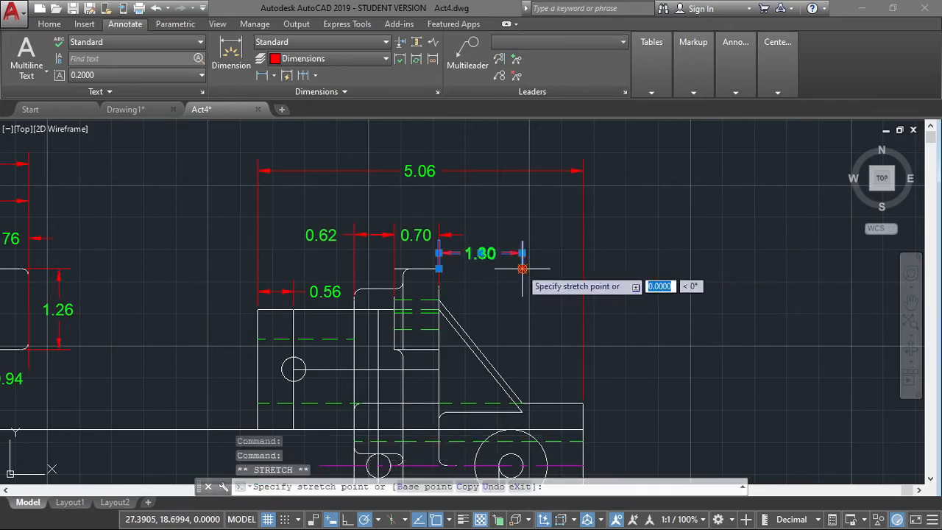
key(Escape)
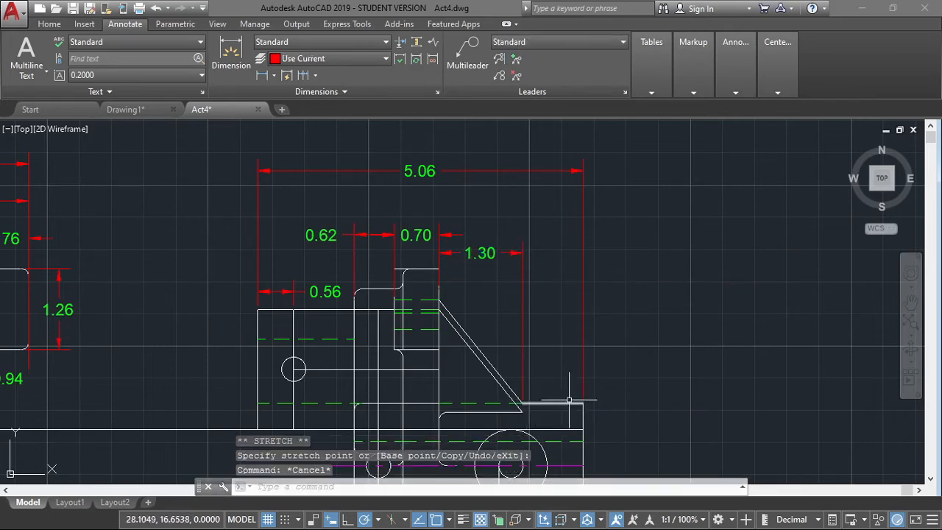
Dimension the horizontal distance from the block's left edge to the lower small hole's vertical line, just inside the block's top edge.
mouse_move(642, 346)
middle_down()
mouse_move(660, 273)
mouse_move(674, 255)
middle_up()
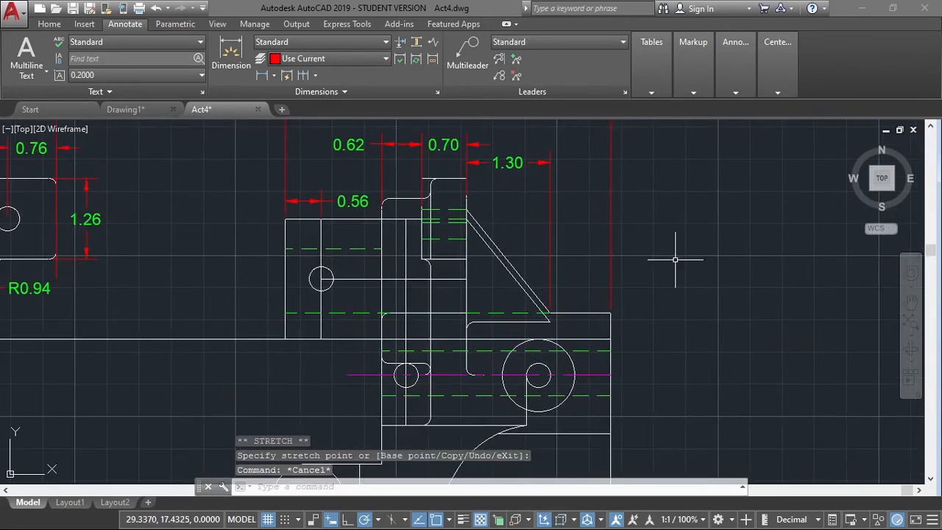
key(Return)
click(284, 235)
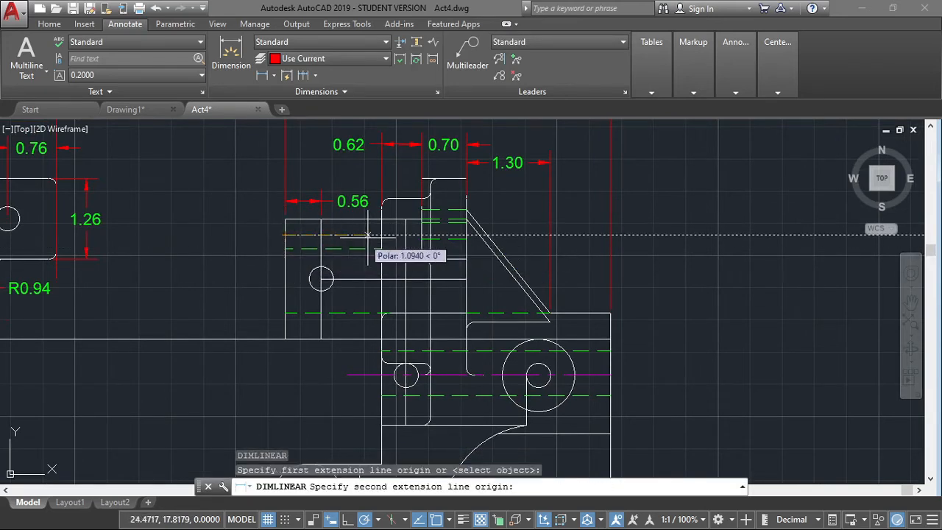
click(405, 235)
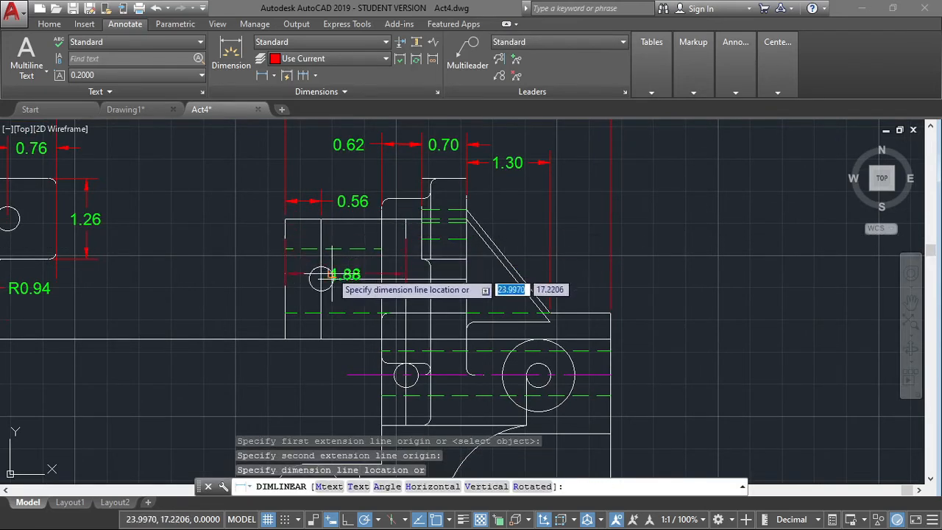
click(369, 234)
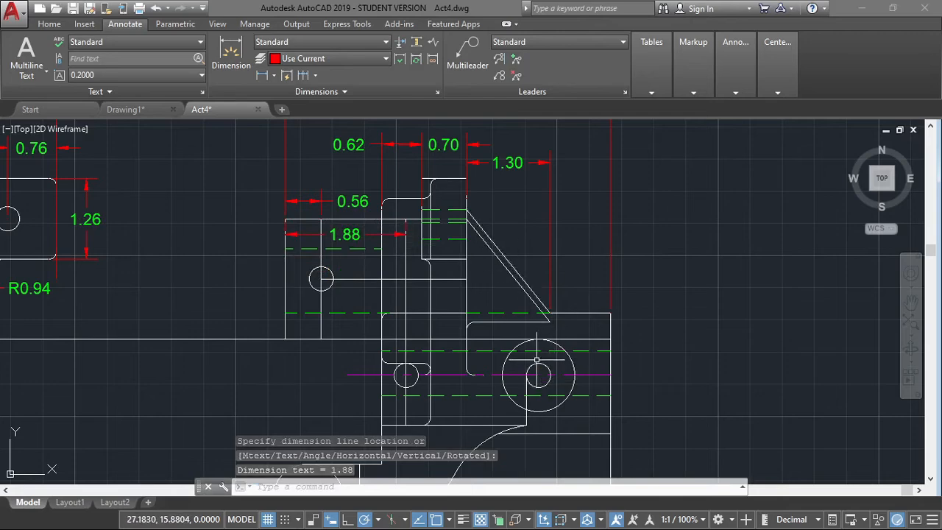
Dimension the horizontal width between the two vertical edges below the upper plate, with the text outside on the right.
middle_drag(537, 359, 549, 341)
key(Return)
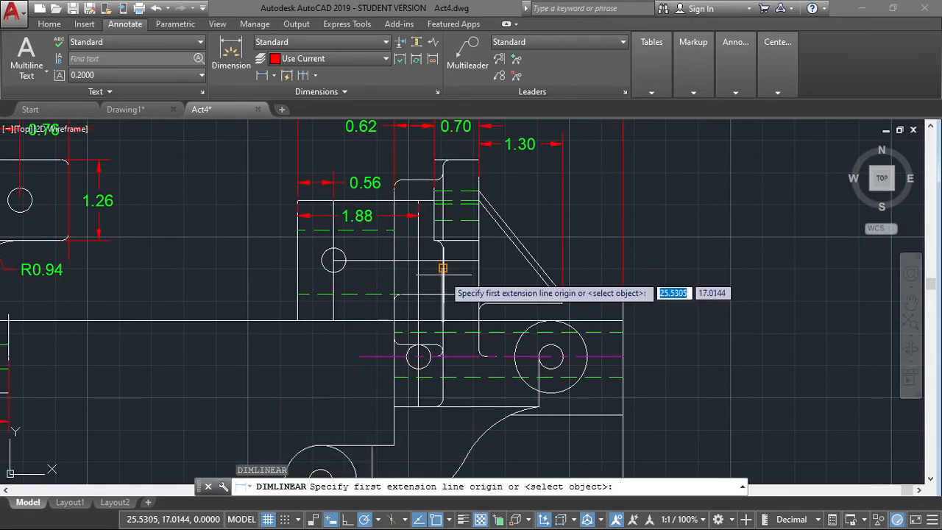
click(442, 268)
click(479, 260)
click(491, 282)
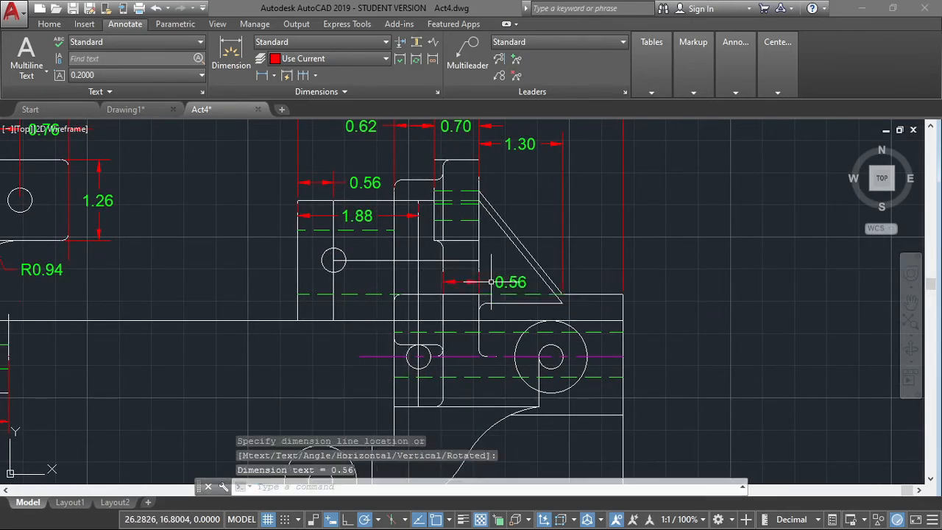
Erase the leftover vertical line extending below the right view's lower right corner.
scroll(515, 163, down, 2)
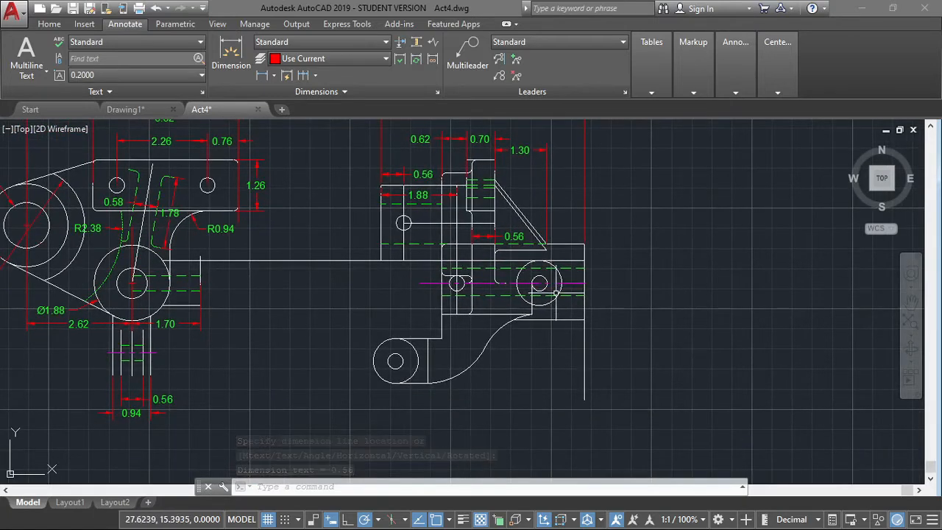
middle_drag(649, 295, 662, 260)
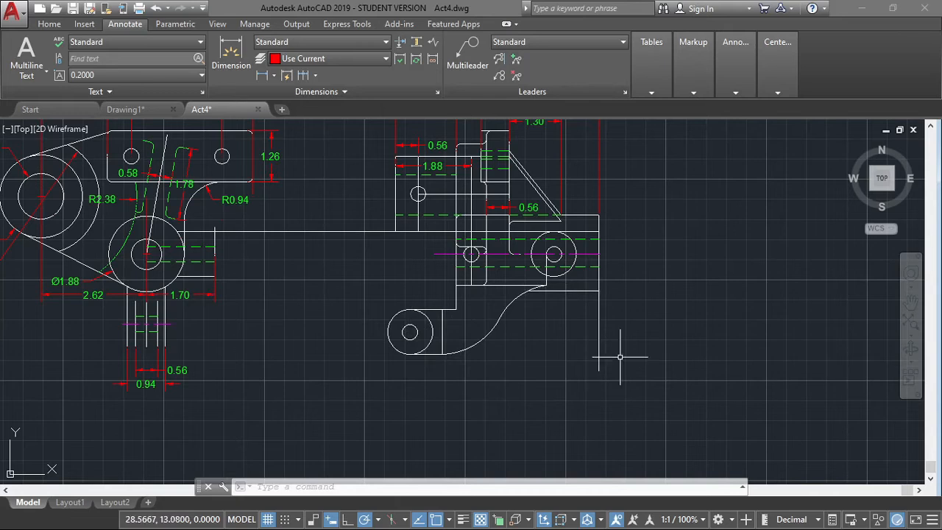
key(Escape)
key(Escape)
click(599, 346)
key(Delete)
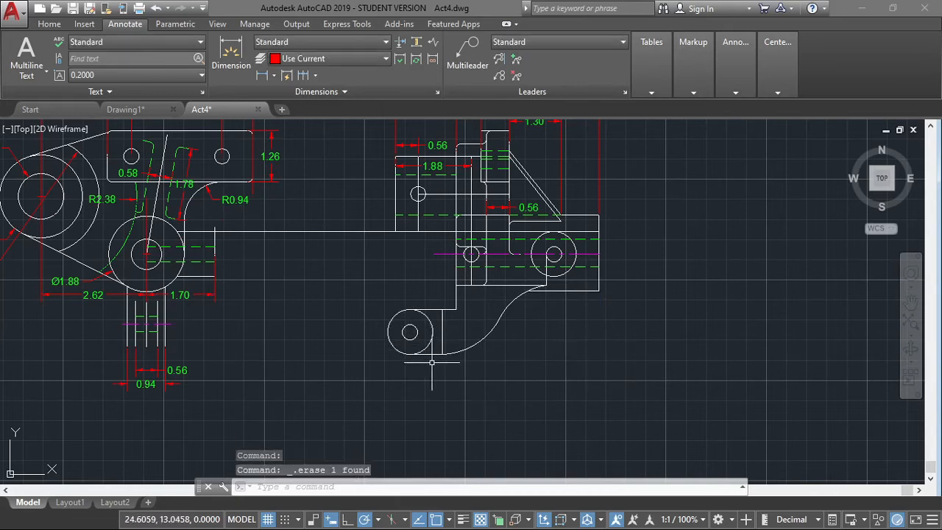
Draw a vertical helper line from the lower left boss's hole centre down to the bottom of its outer circle.
text(l)
key(Return)
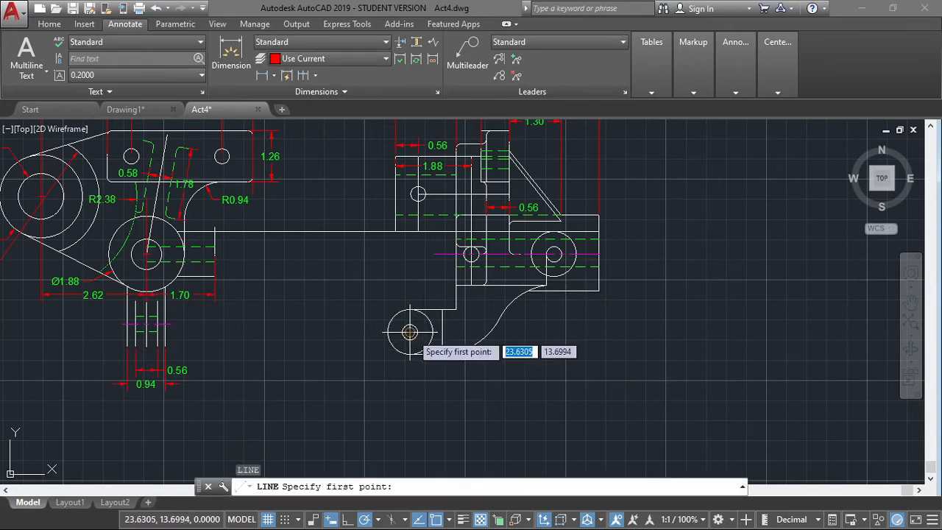
click(410, 332)
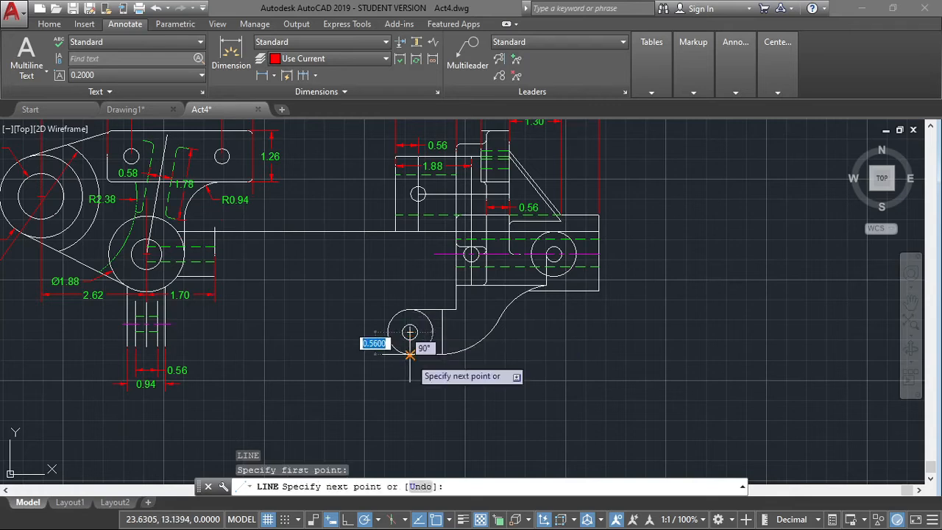
click(410, 351)
key(Escape)
Dimension the horizontal distance from the lower left boss's centre to the view's right edge, placed below the view, and erase the helper line.
click(285, 76)
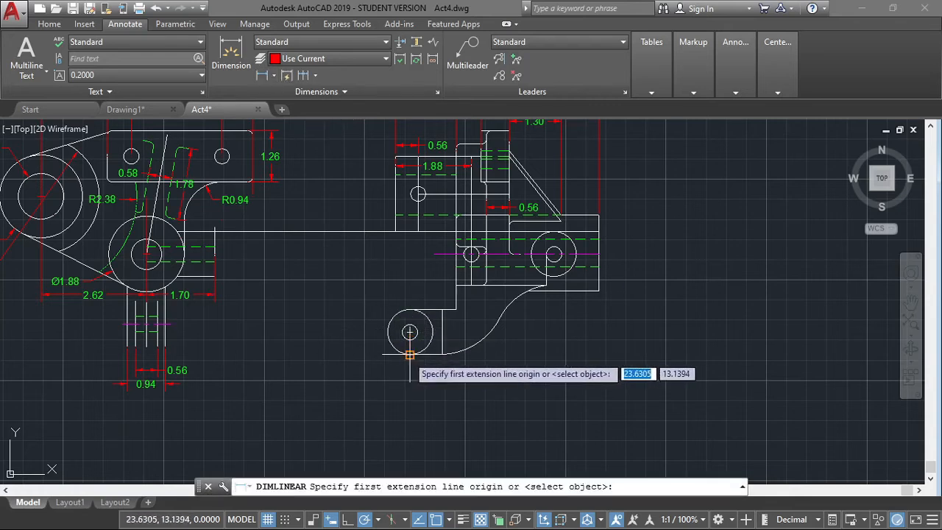
click(409, 354)
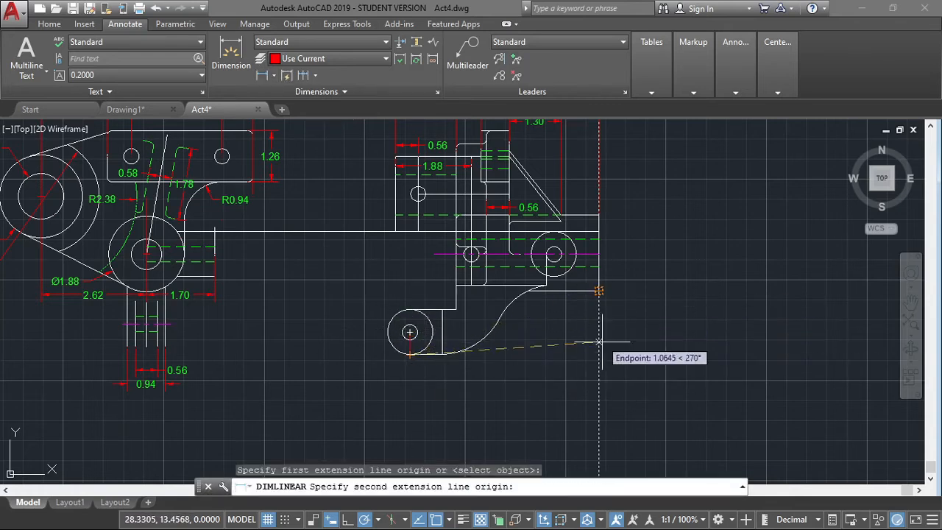
click(599, 330)
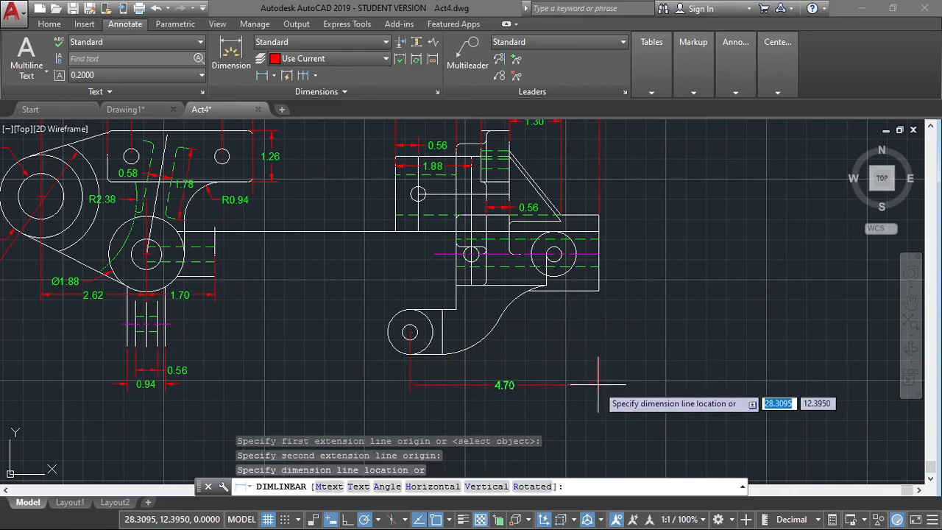
click(567, 385)
click(409, 345)
key(Delete)
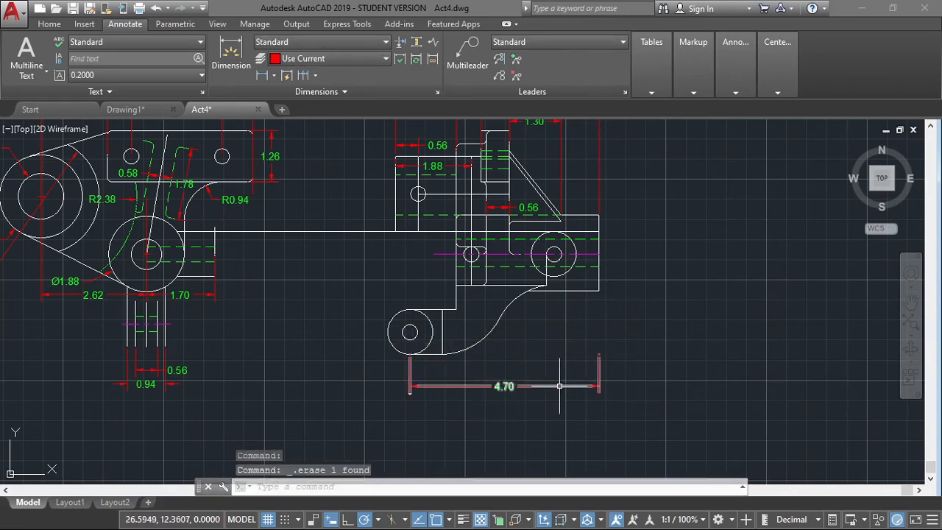
click(600, 350)
click(598, 354)
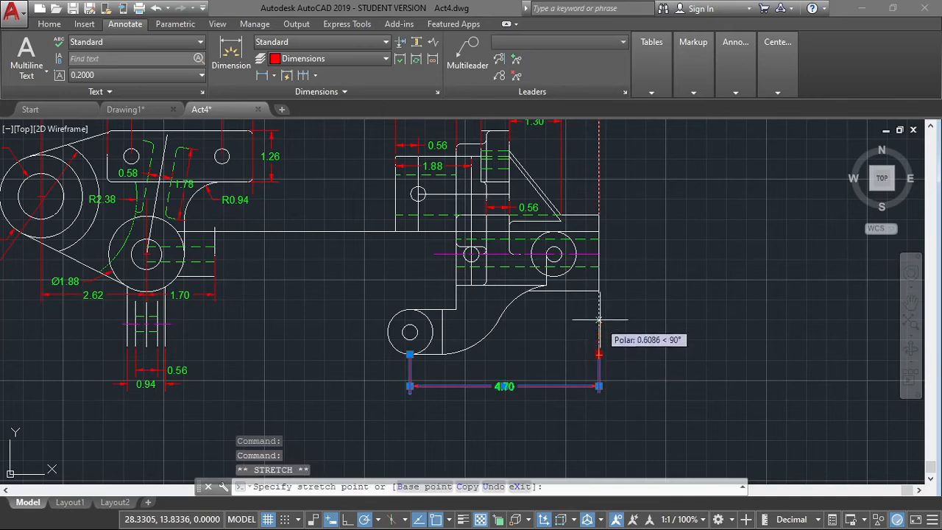
key(Escape)
Add a radius dimension to the curved arm's lower arc, with the text above the arm beside the block's left edge.
middle_drag(613, 353, 587, 399)
click(458, 381)
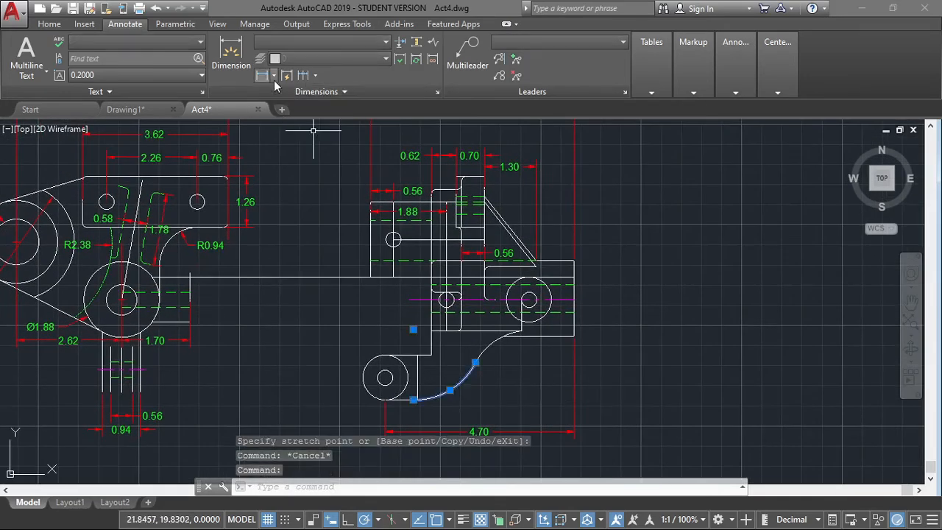
click(273, 75)
click(282, 210)
click(447, 390)
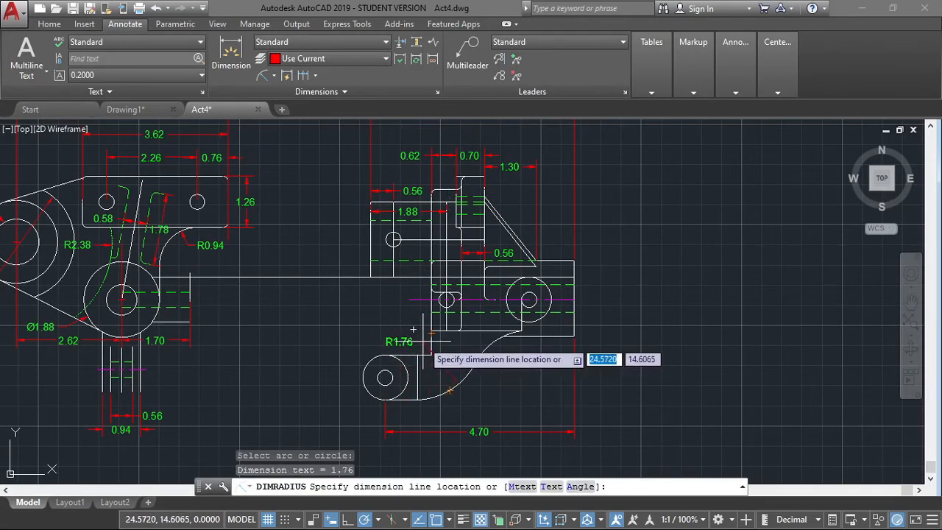
click(423, 340)
Add a radius dimension to the curved arm's upper arc, with the text outside to its lower right.
key(Return)
click(487, 348)
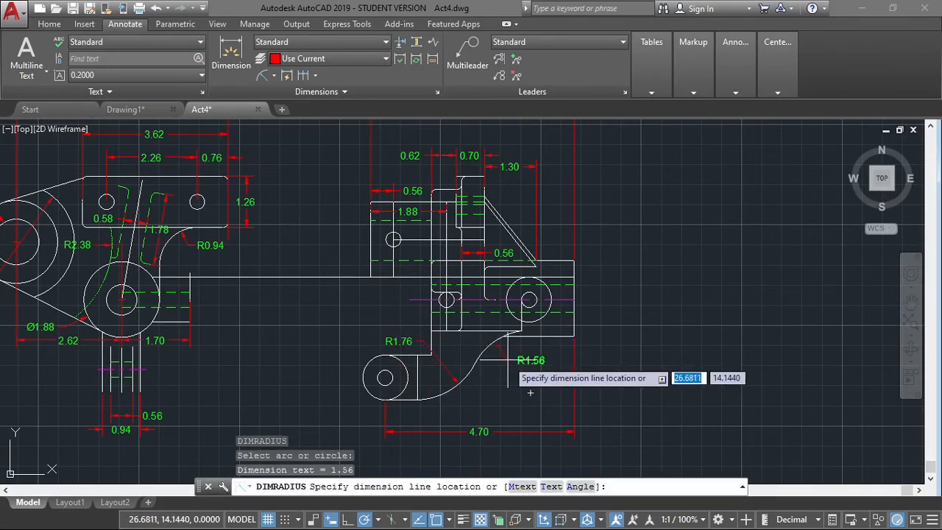
click(506, 366)
key(Return)
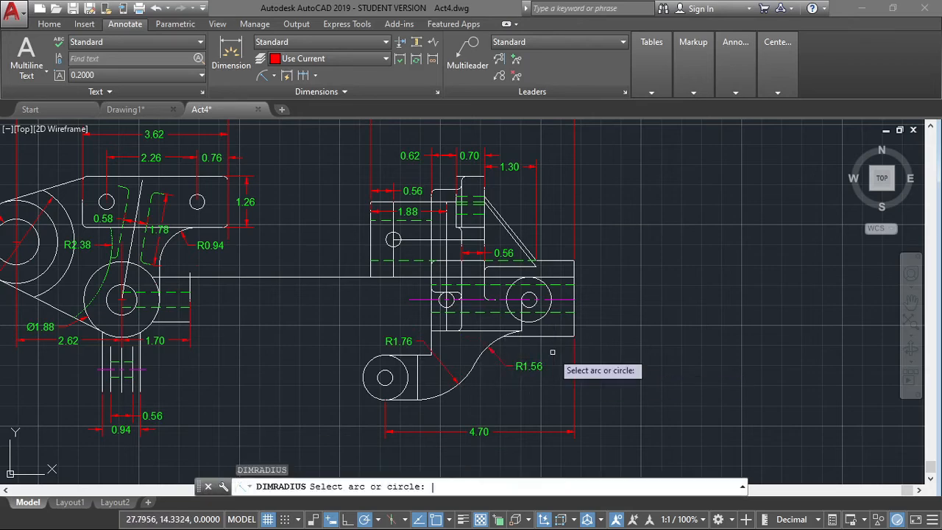
scroll(529, 304, up, 5)
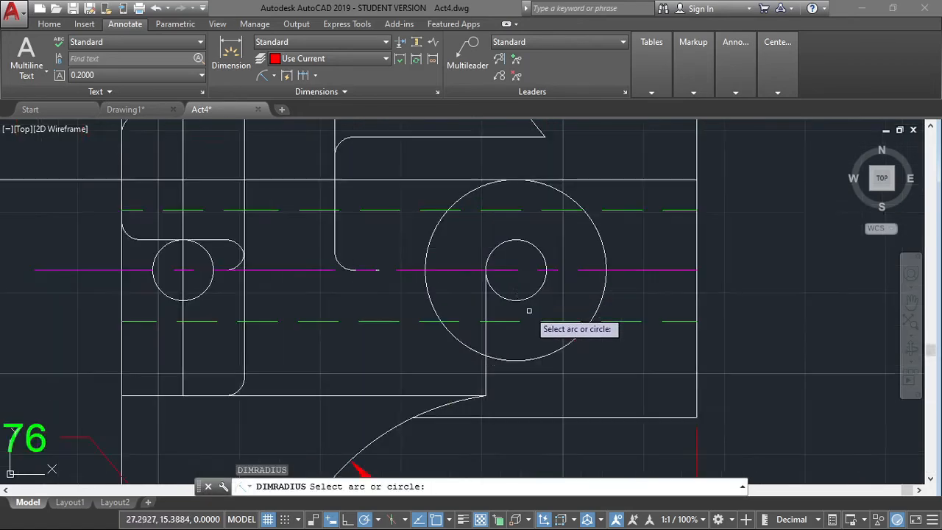
click(520, 300)
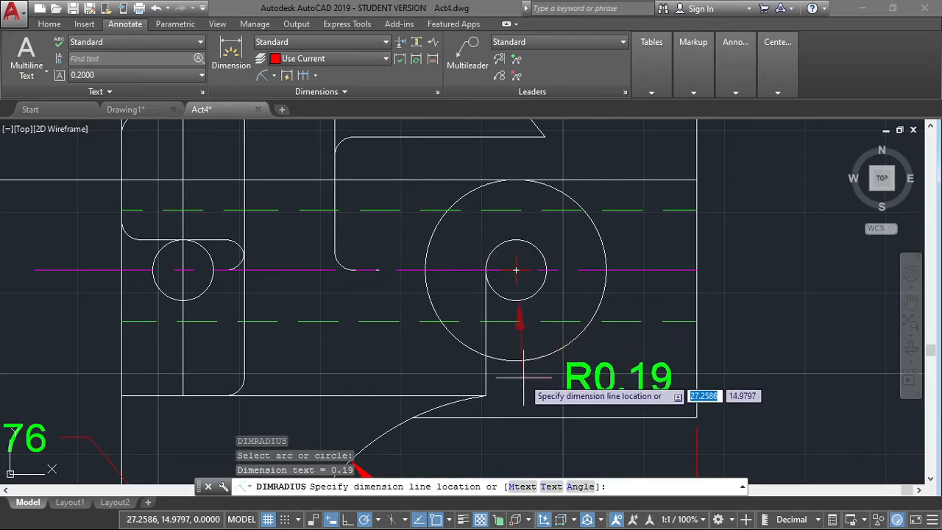
key(Escape)
Dimension the horizontal distance from the lower left boss's centre to the nearby vertical edge, just above the long bottom dimension.
scroll(523, 377, down, 4)
middle_drag(523, 378, 430, 257)
click(273, 76)
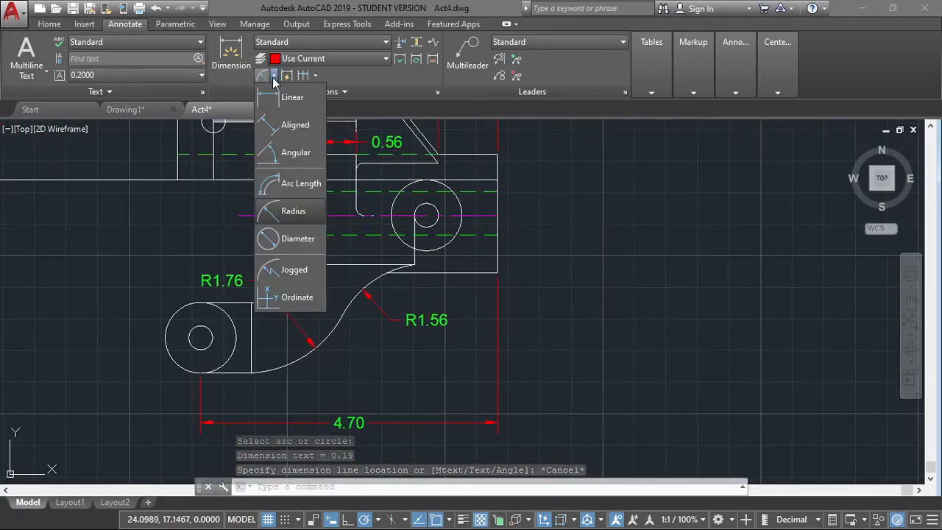
click(294, 95)
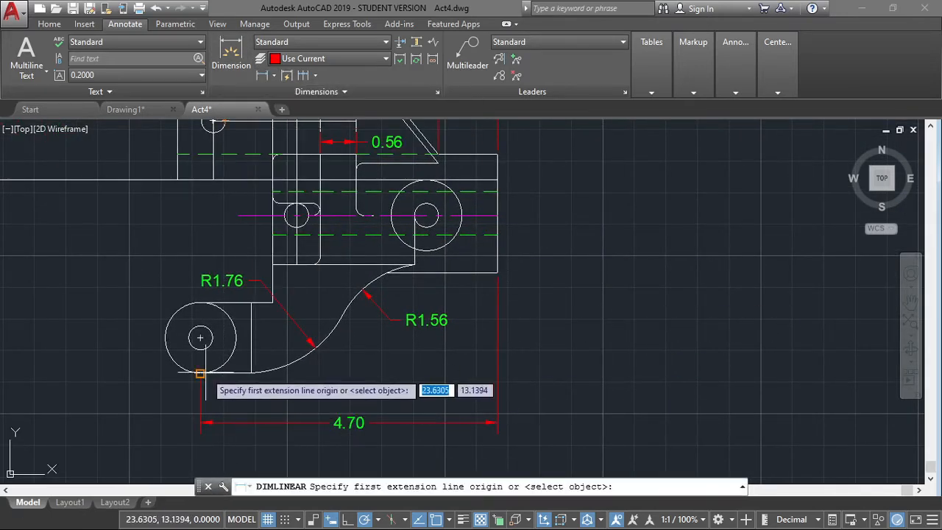
click(200, 373)
click(251, 373)
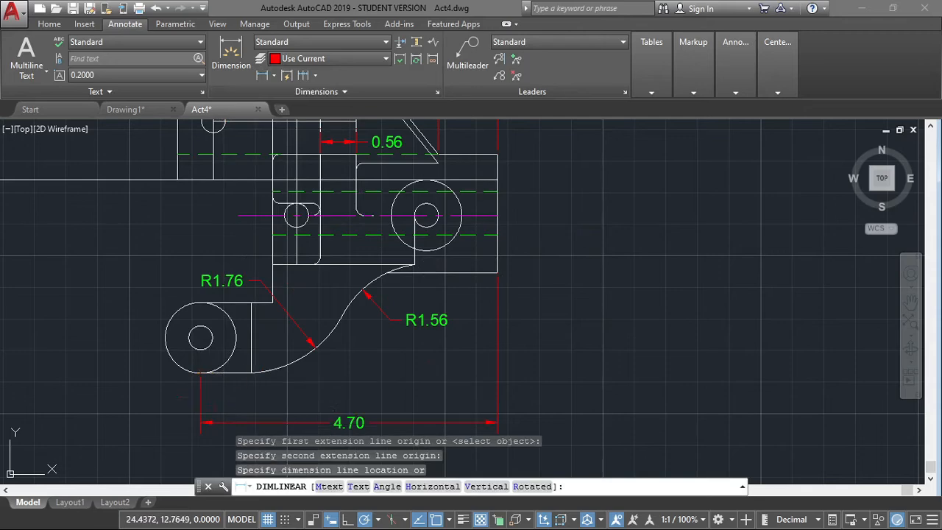
click(252, 396)
middle_drag(440, 380, 531, 365)
key(Escape)
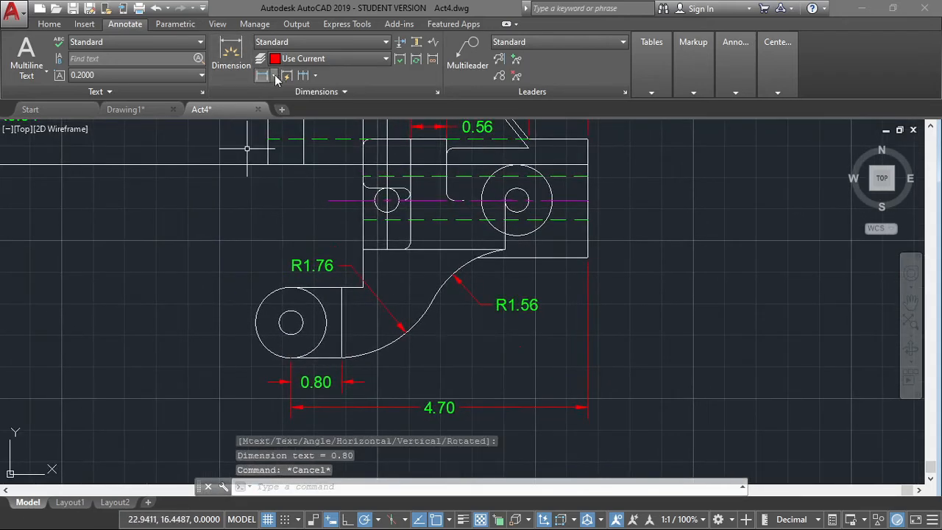
Add a radius dimension to the small hole in the lower left boss, with the text to its lower left.
click(274, 75)
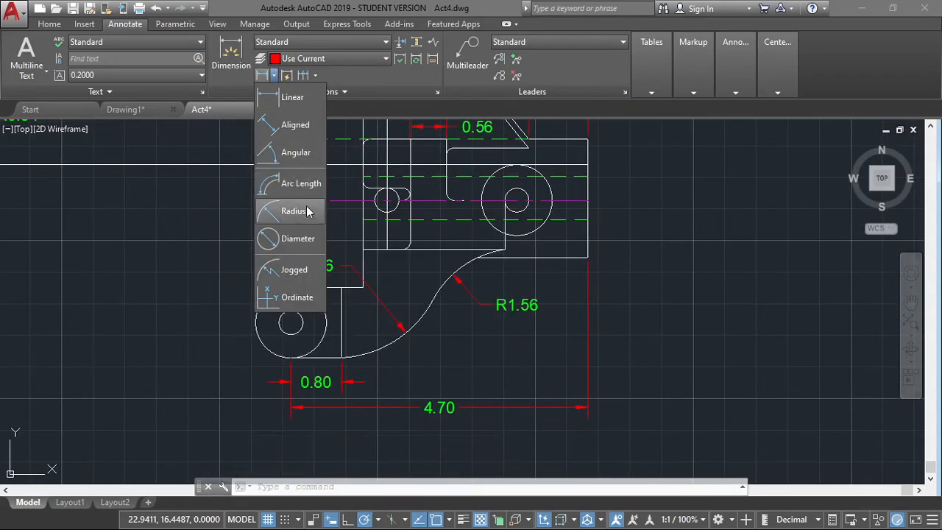
click(303, 210)
click(283, 331)
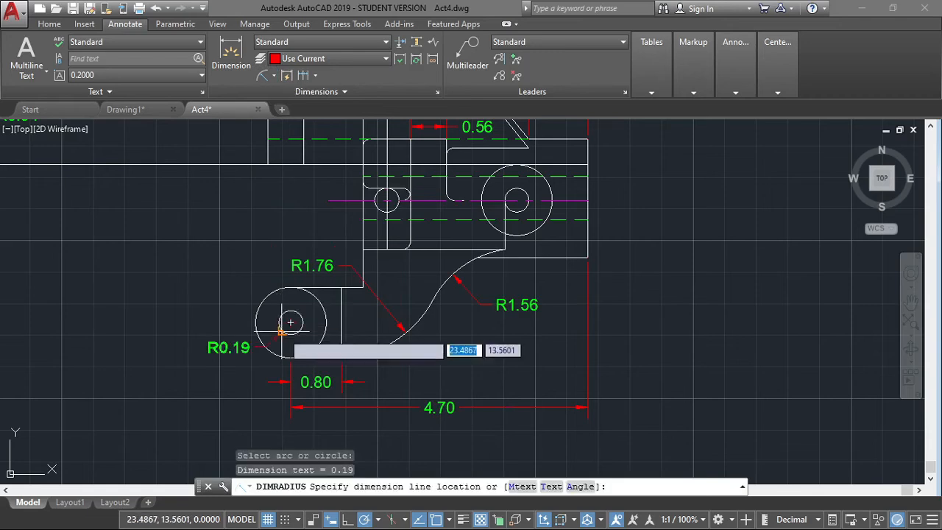
click(255, 387)
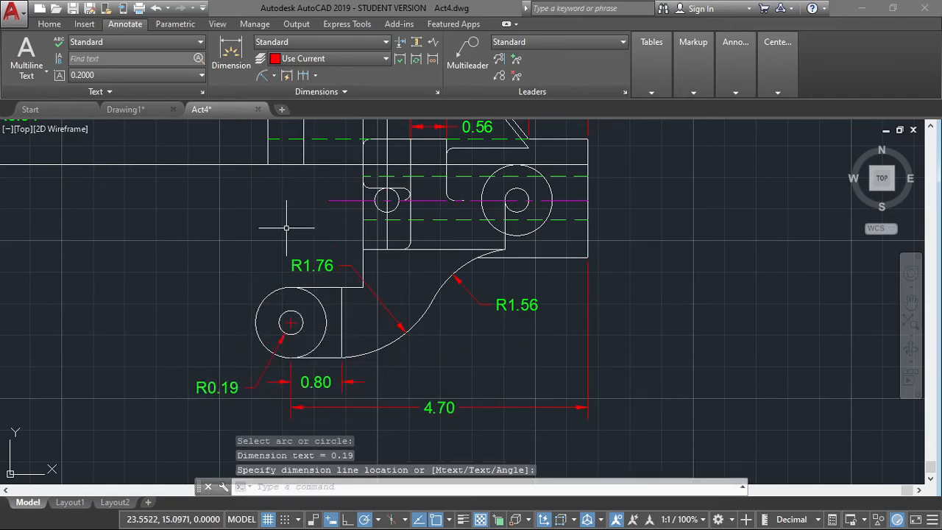
Add a diameter dimension to the lower left boss's outer circle, with the text outside on its left.
click(275, 75)
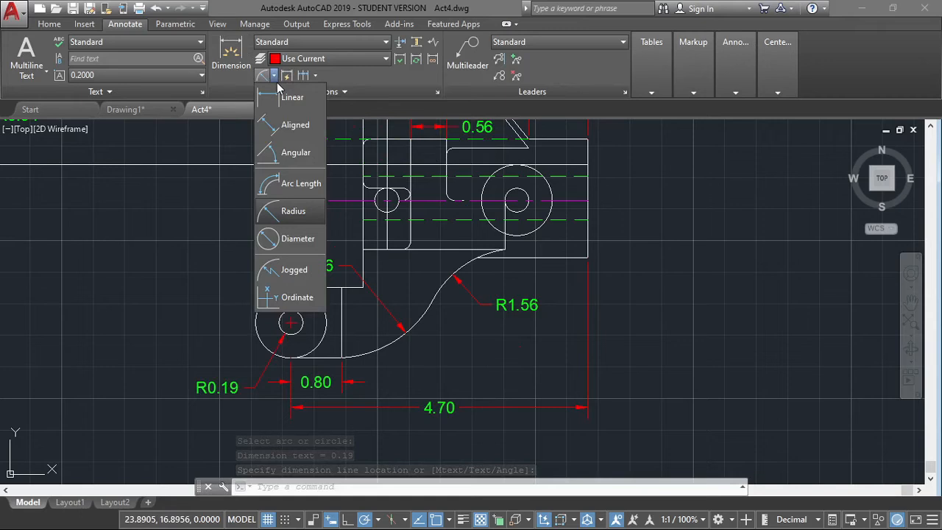
click(293, 237)
click(259, 337)
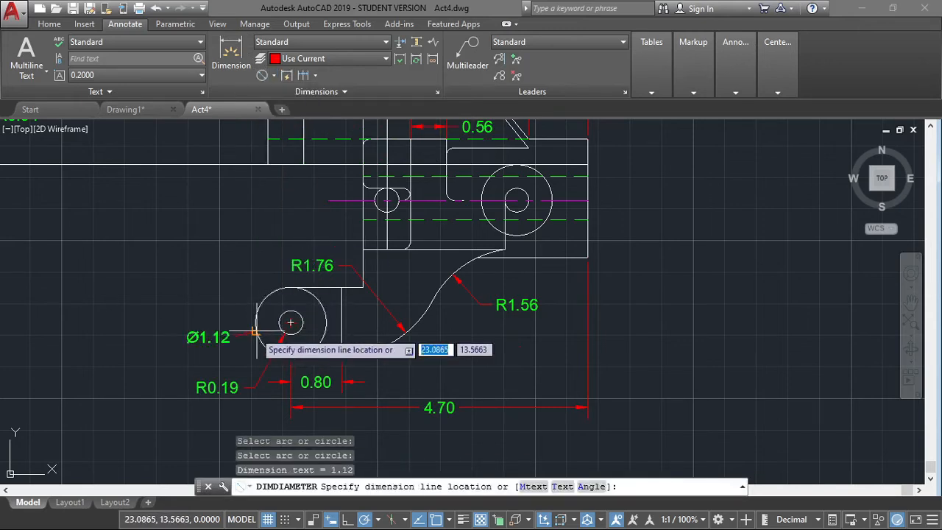
click(183, 353)
middle_drag(488, 346, 401, 350)
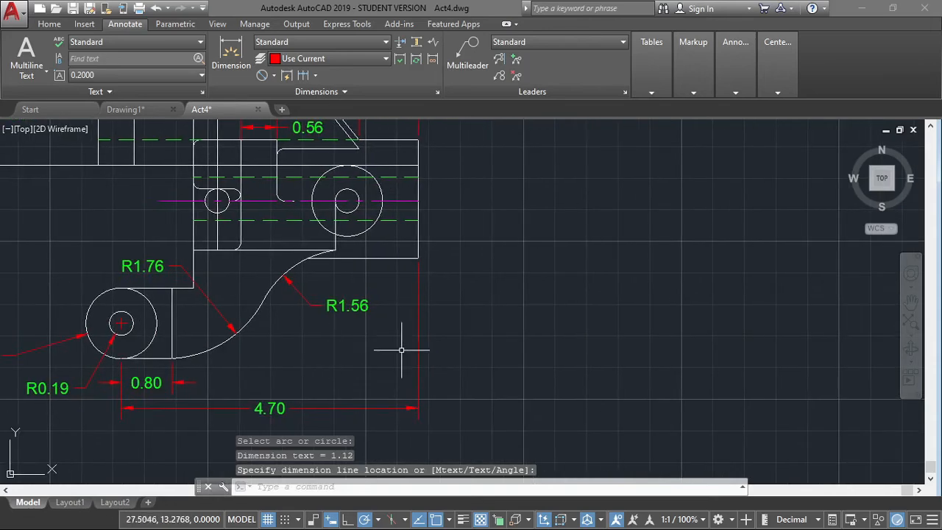
click(350, 347)
click(381, 361)
key(Escape)
key(Escape)
click(358, 350)
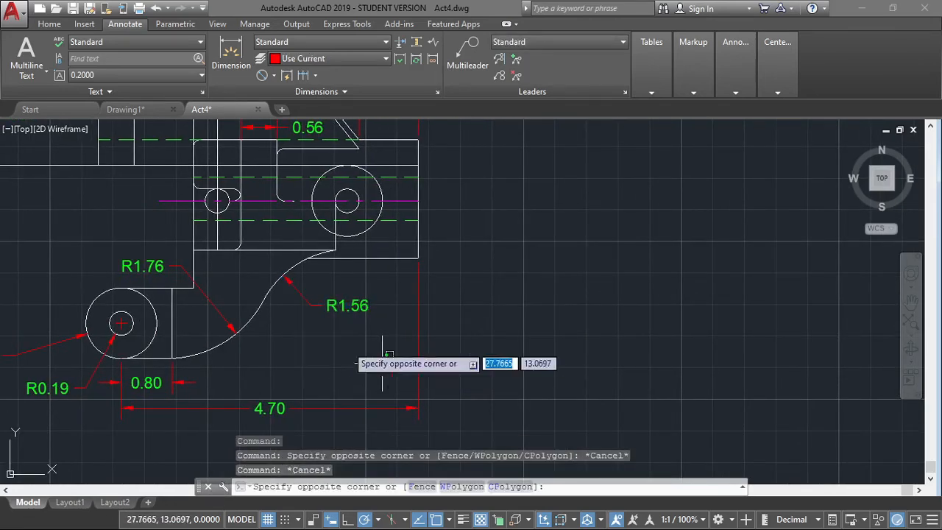
click(324, 370)
key(Escape)
Add an aligned dimension for the full height of the block's right edge, placed outside to the right.
mouse_move(533, 316)
middle_down()
mouse_move(540, 324)
mouse_move(426, 418)
mouse_move(443, 392)
middle_up()
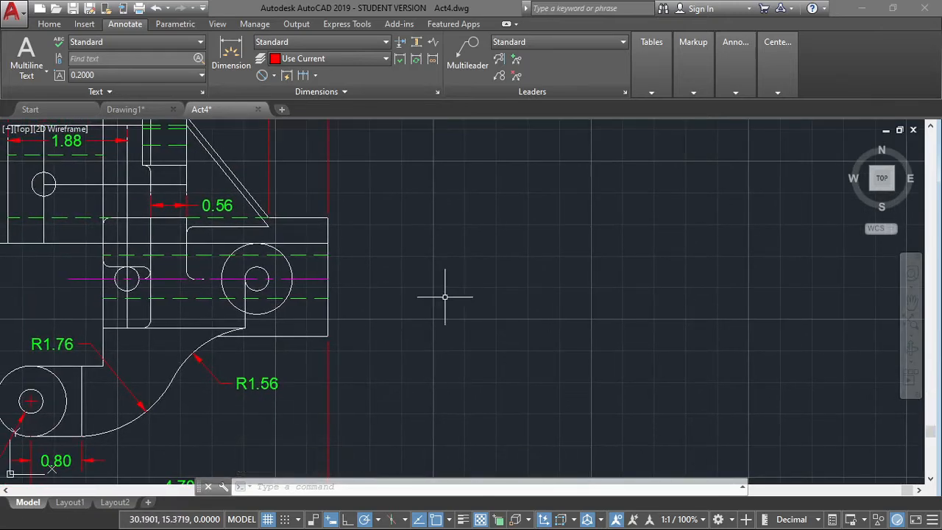
click(274, 75)
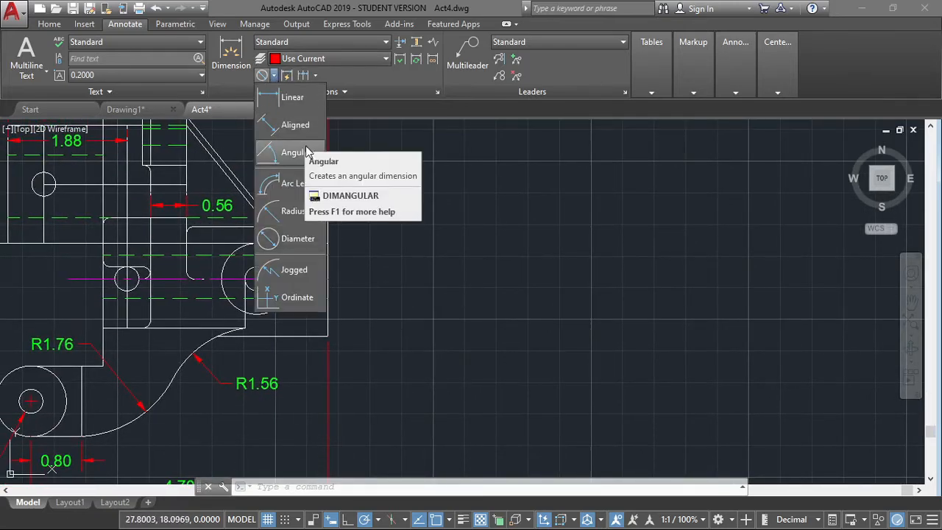
click(294, 151)
click(327, 218)
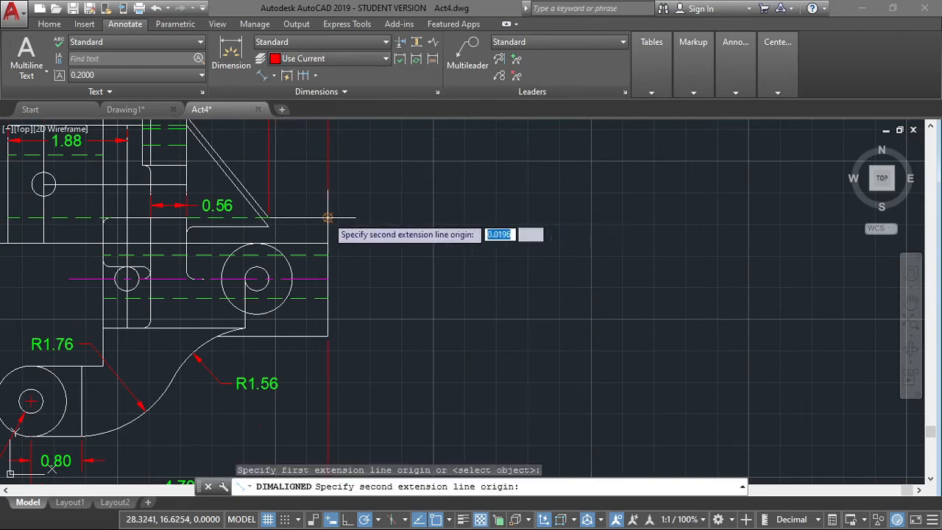
click(327, 335)
click(420, 341)
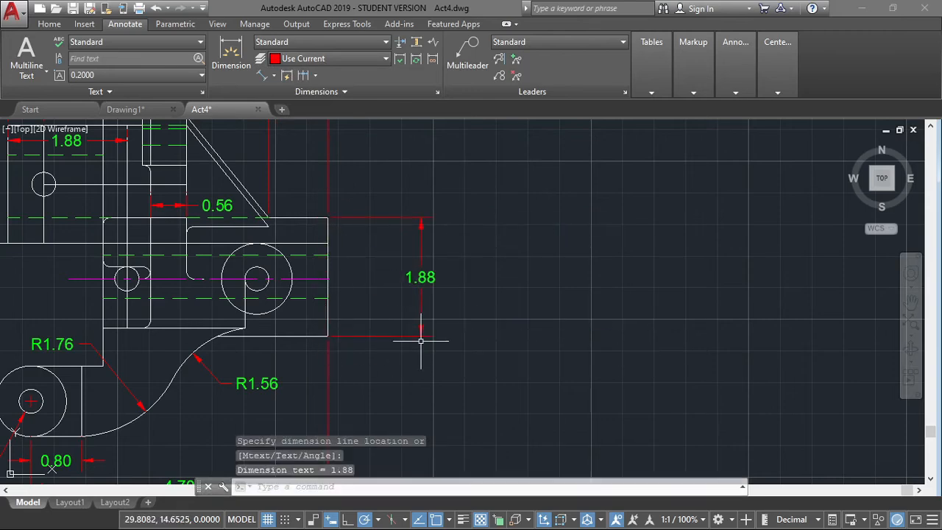
Draw a short horizontal line extending the magenta centre line outward past the block's right edge.
middle_drag(401, 380, 405, 310)
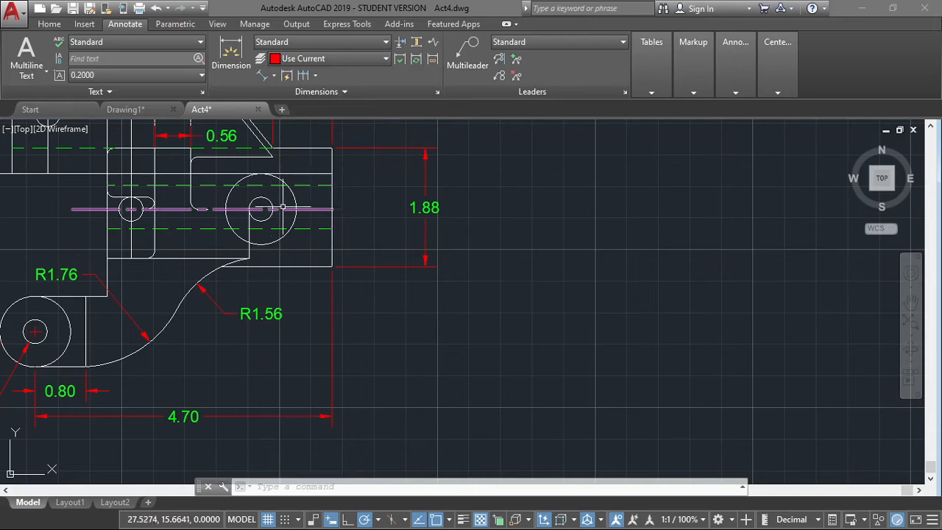
text(l)
key(Return)
click(332, 210)
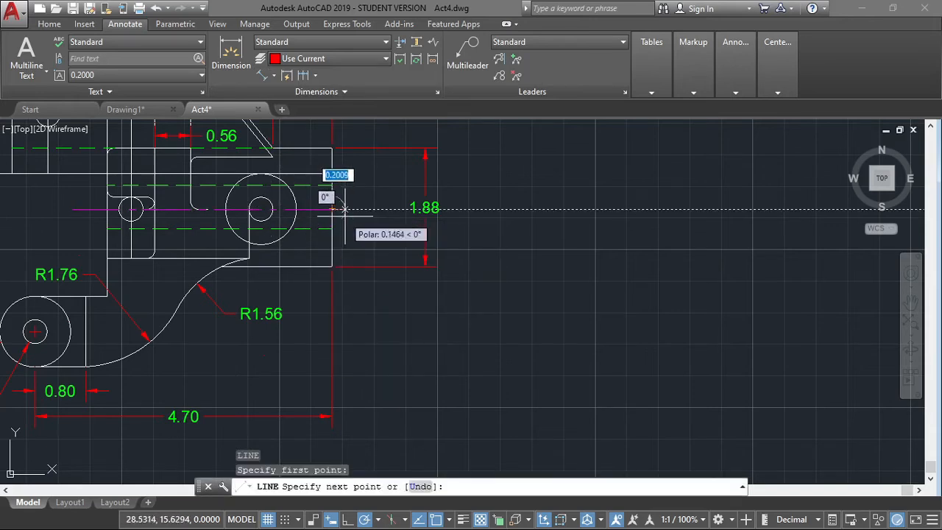
click(361, 211)
key(Escape)
click(269, 78)
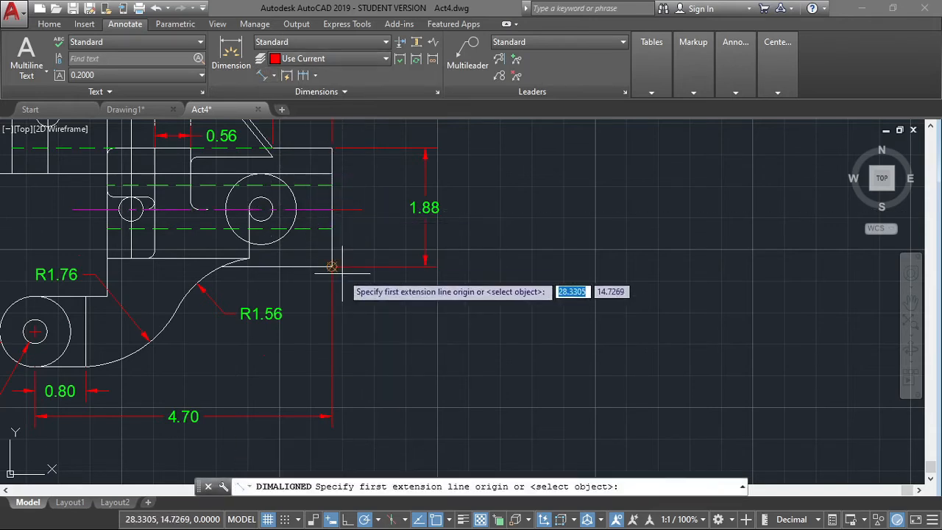
click(86, 366)
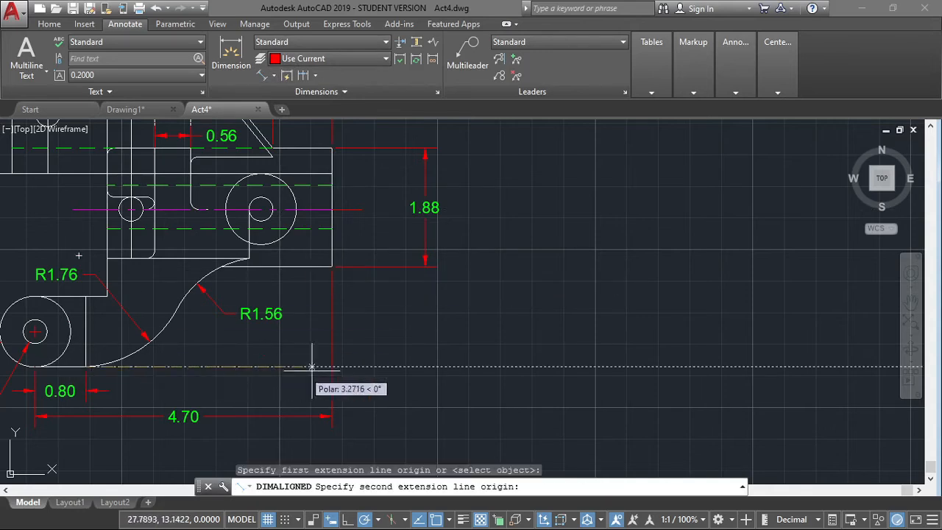
key(Escape)
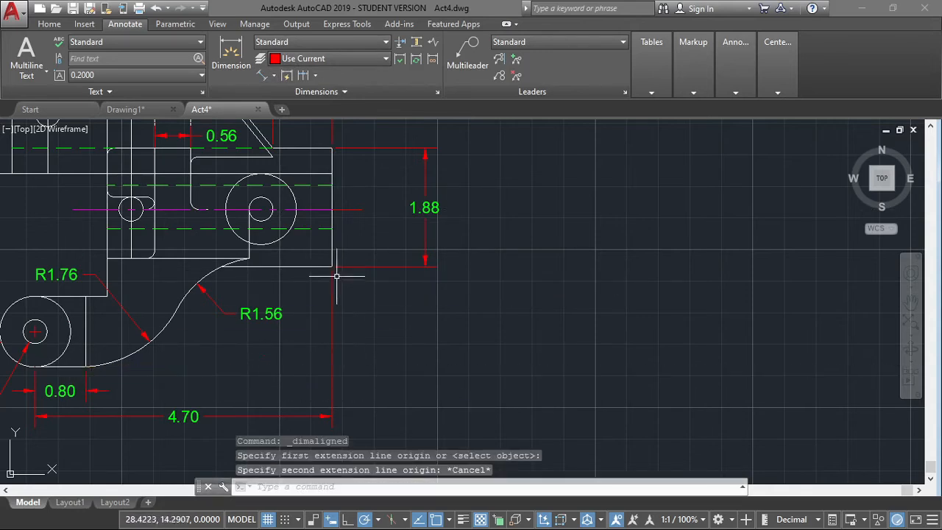
Add an aligned vertical dimension from the magenta centre line at the block's right edge down to the lower left boss's bottom level, placed outside right.
key(Return)
click(333, 208)
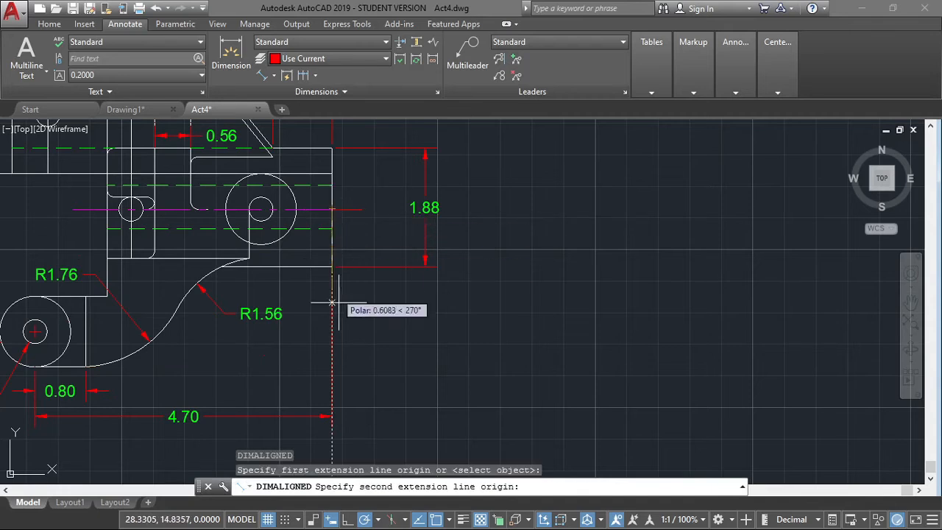
click(333, 366)
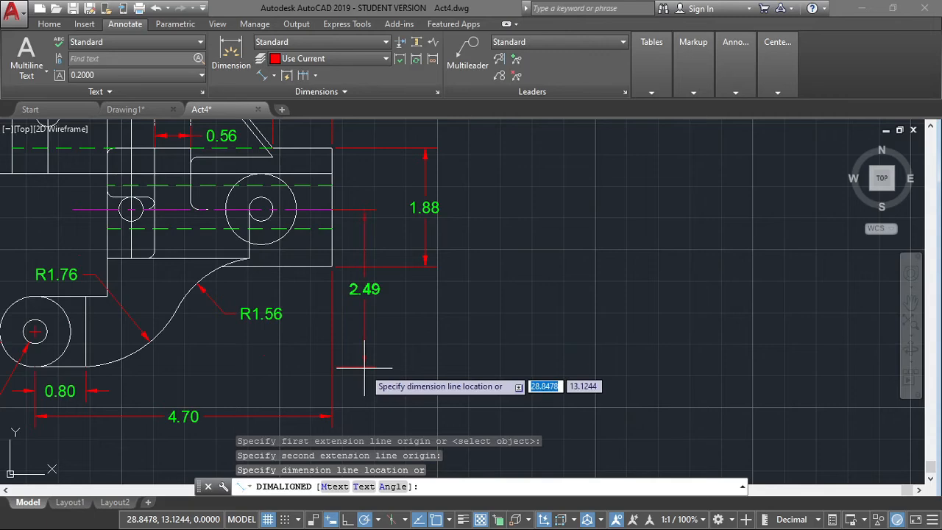
click(364, 368)
key(Escape)
key(Escape)
Draw a red horizontal line about 2.9 units long from the centre of the right view's upper left hole toward the left view.
scroll(445, 303, down, 6)
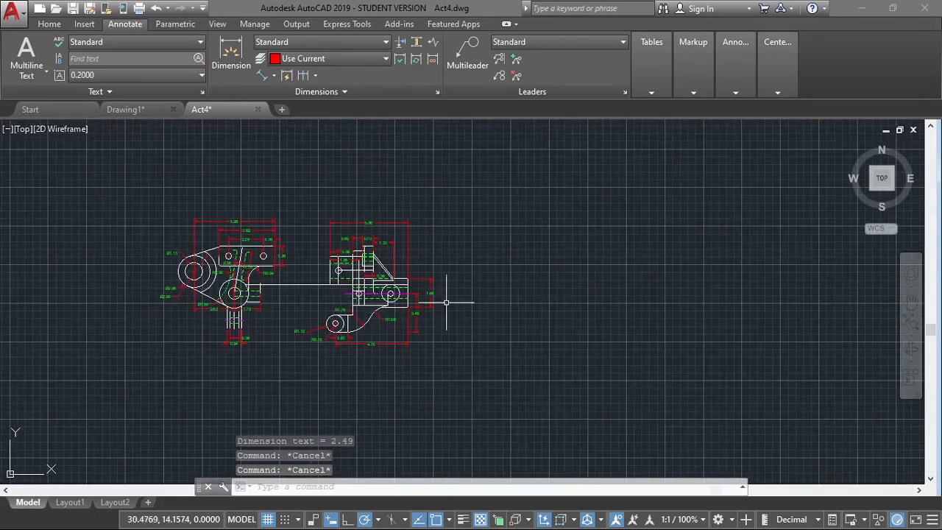
mouse_move(410, 214)
middle_down()
mouse_move(572, 201)
mouse_move(650, 213)
middle_up()
scroll(579, 214, up, 2)
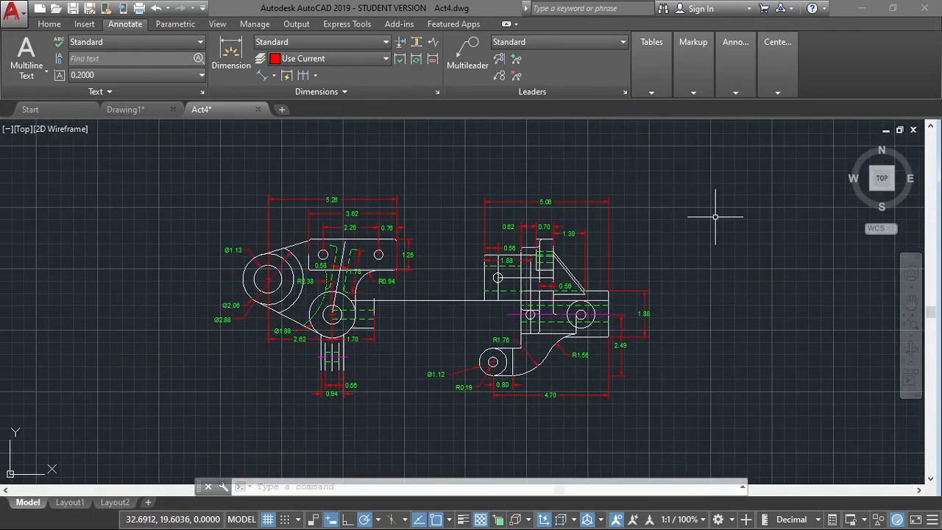
middle_drag(409, 195, 504, 173)
scroll(534, 188, up, 4)
middle_drag(541, 193, 756, 181)
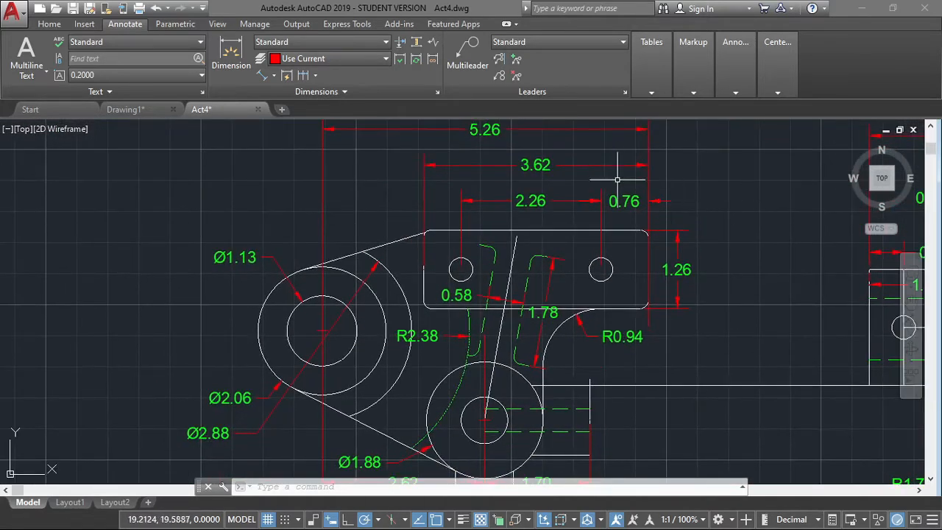
mouse_move(761, 313)
middle_down()
mouse_move(753, 273)
mouse_move(700, 255)
mouse_move(635, 250)
middle_up()
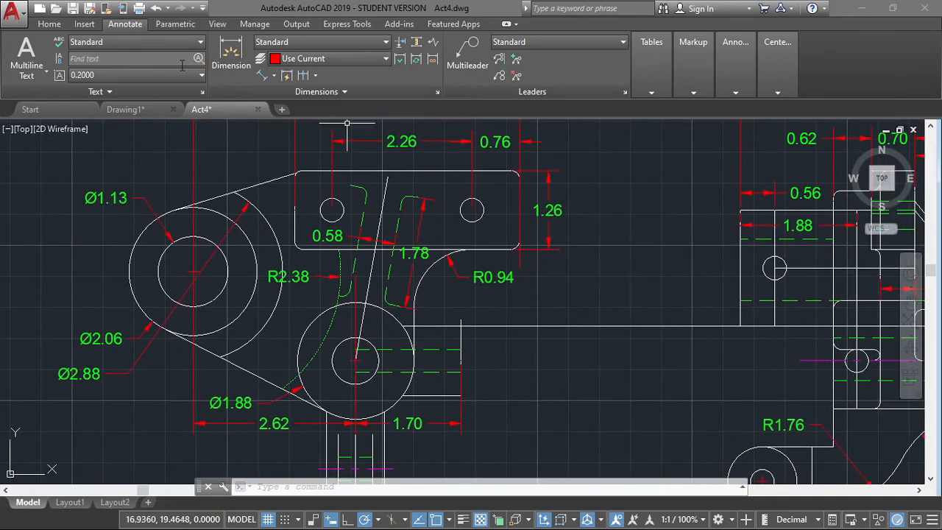
text(L)
key(Escape)
text(L)
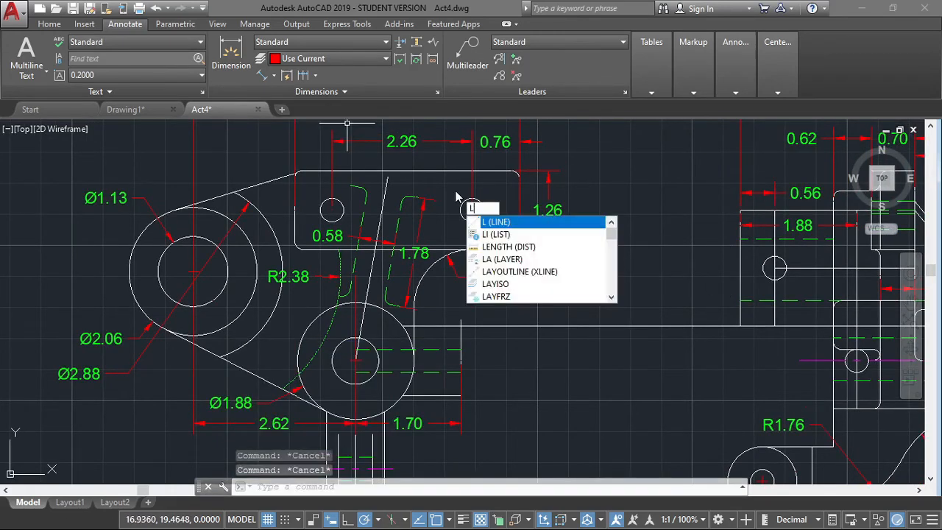
key(Return)
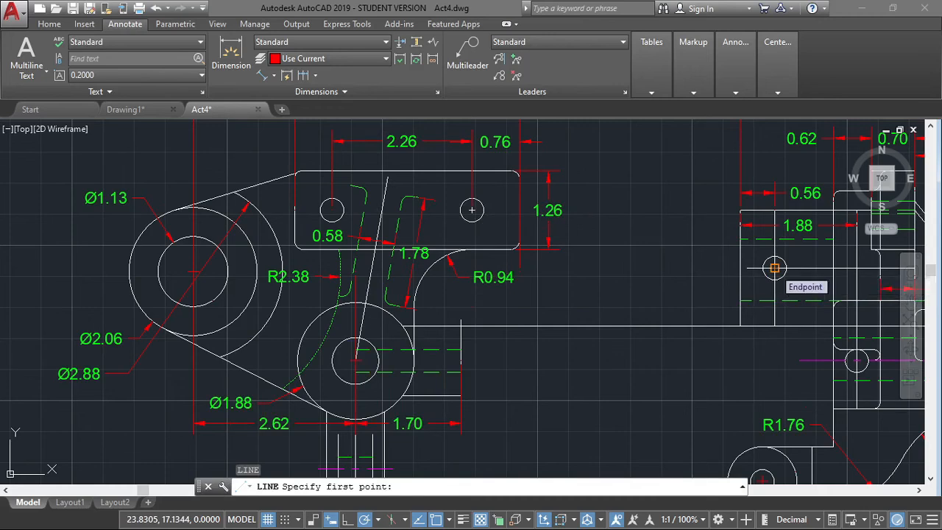
click(774, 268)
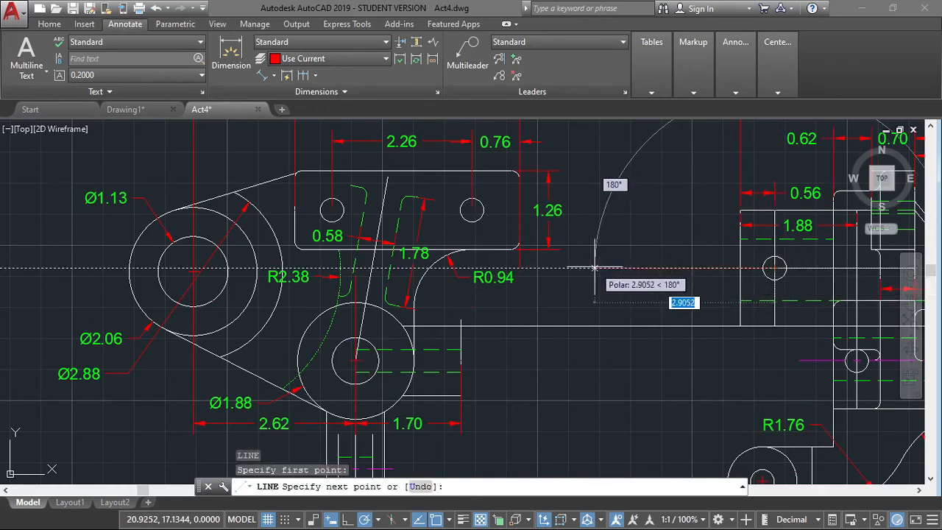
key(Escape)
Make the purple layer current and draw a centre line from the left view's large boss's left edge to the red line's free end.
click(387, 59)
click(387, 58)
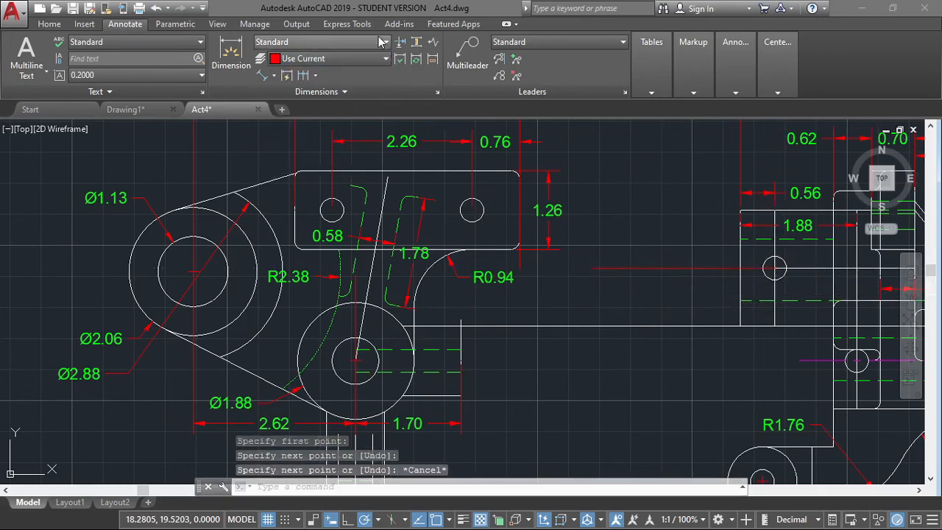
click(50, 24)
click(383, 43)
click(383, 129)
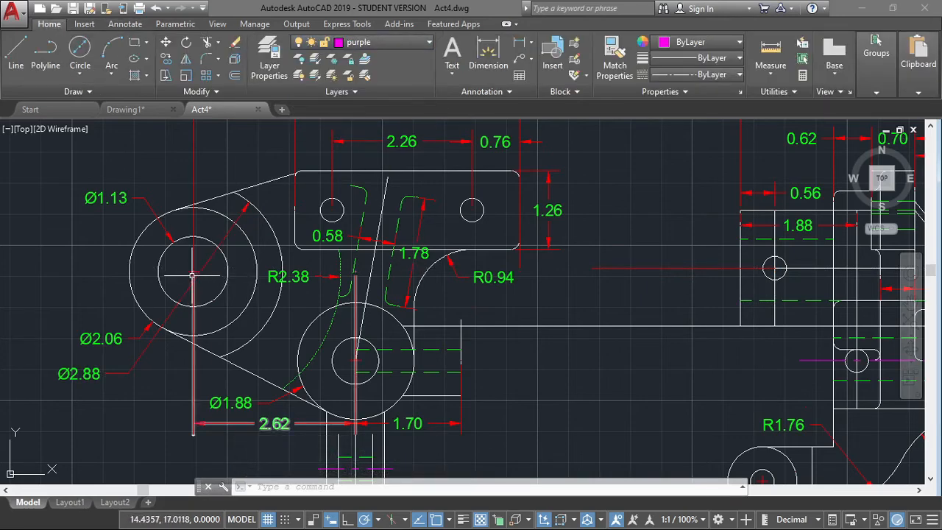
key(Return)
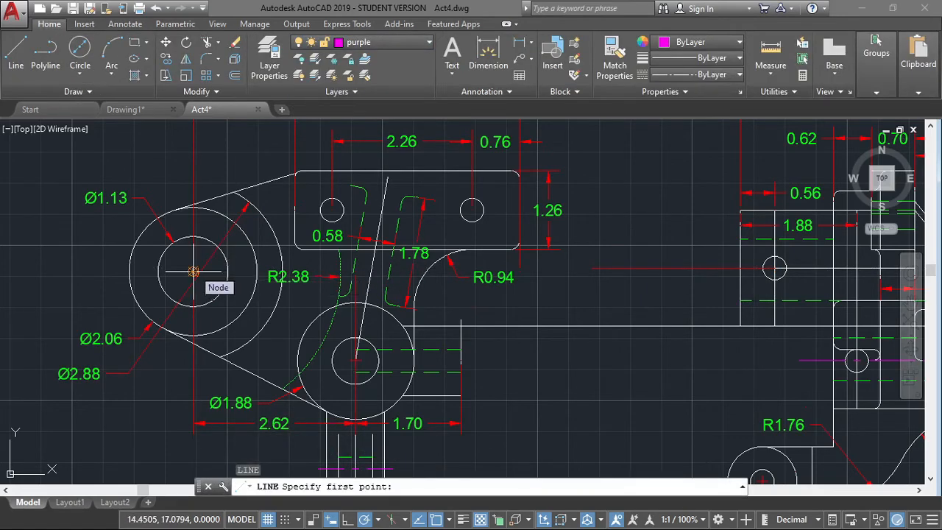
click(129, 271)
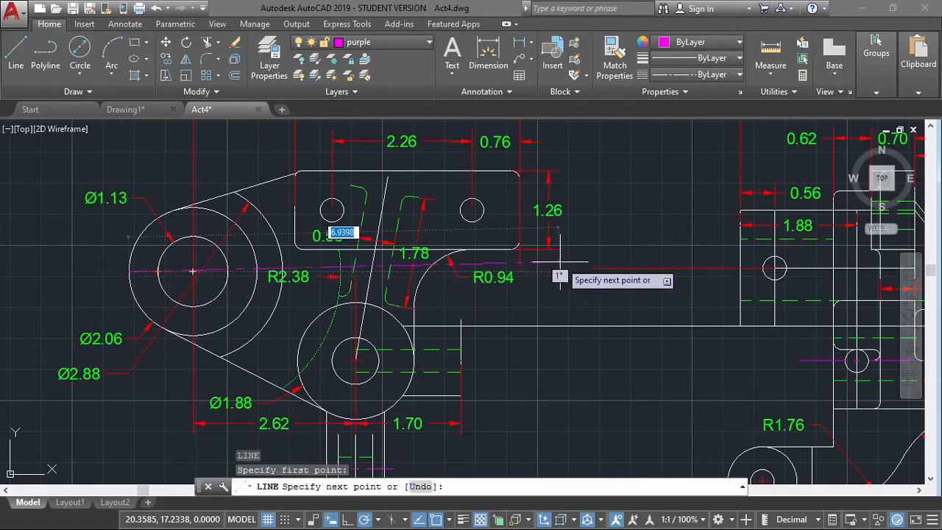
click(602, 269)
key(Escape)
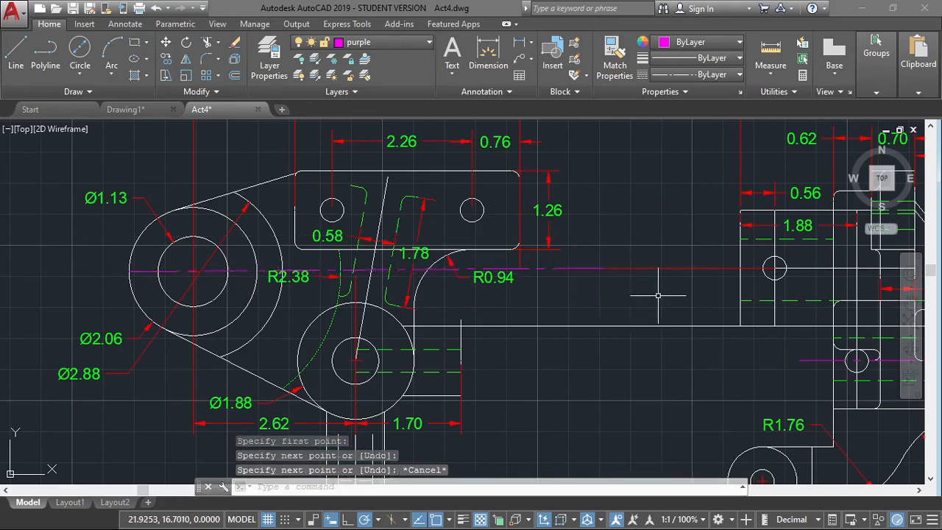
Try to add an aligned vertical dimension from the left view's upper plate's top right corner down to the purple centre line.
scroll(434, 276, up, 3)
scroll(432, 285, down, 3)
scroll(521, 315, down, 3)
scroll(521, 311, up, 4)
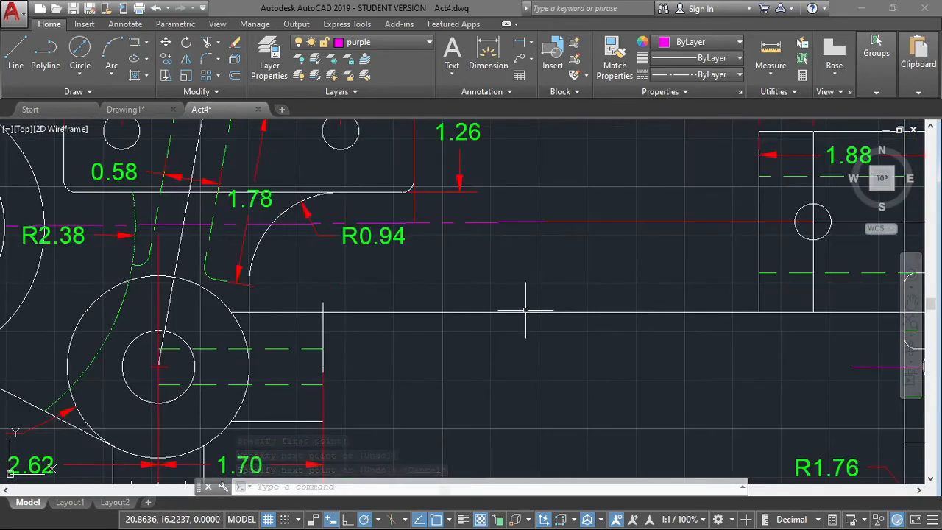
scroll(525, 310, down, 3)
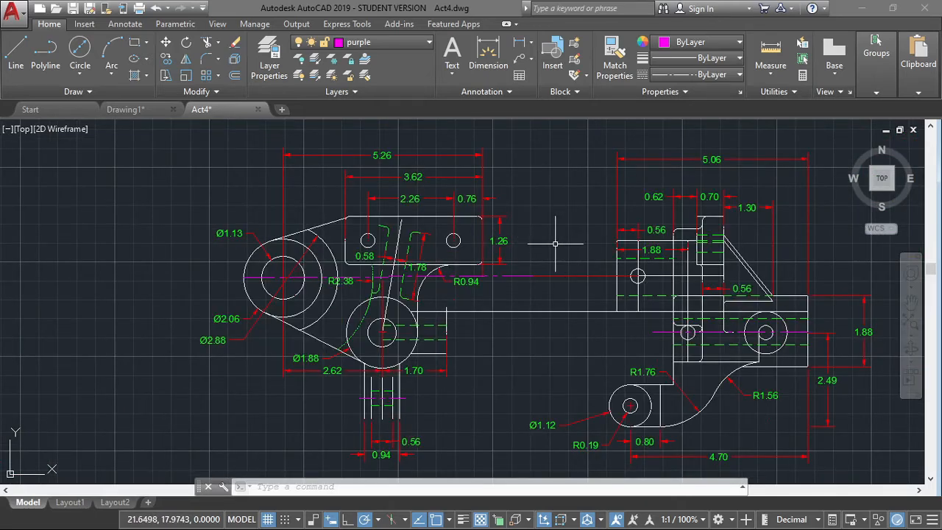
click(123, 25)
click(273, 76)
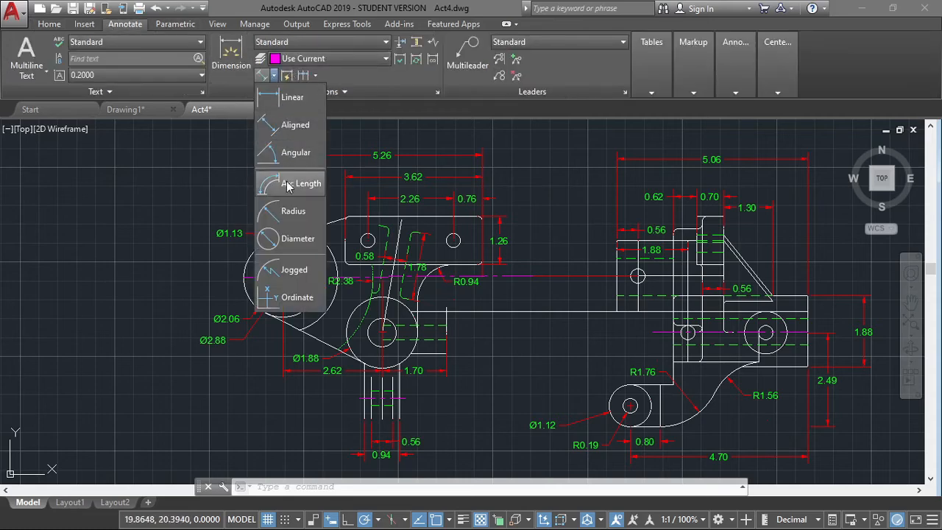
click(300, 123)
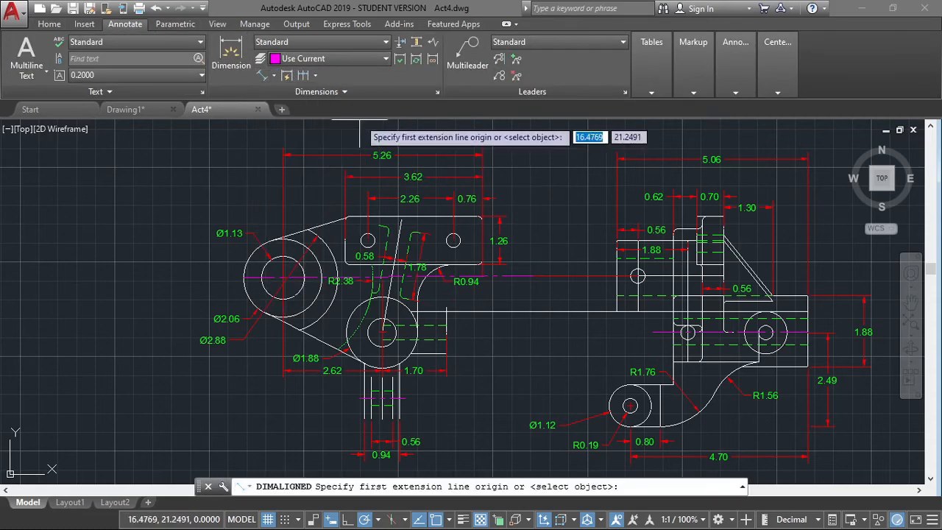
click(481, 217)
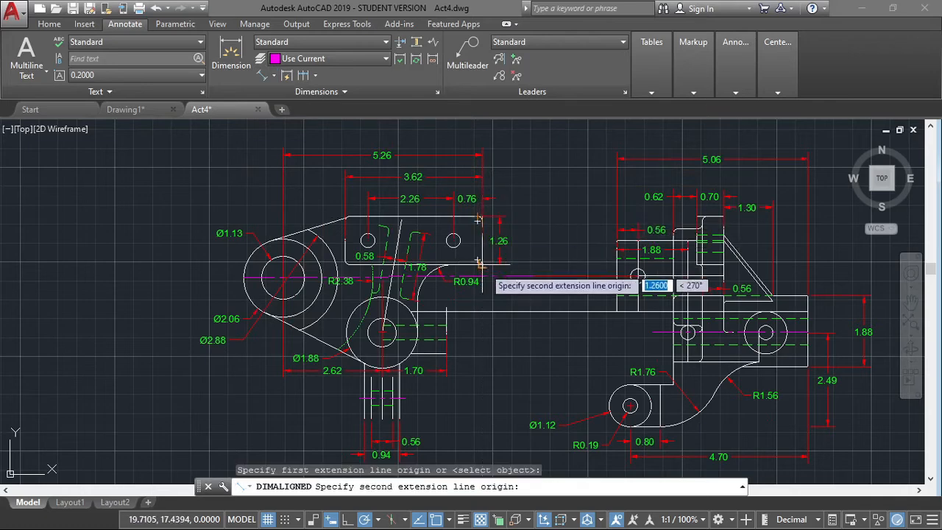
click(482, 276)
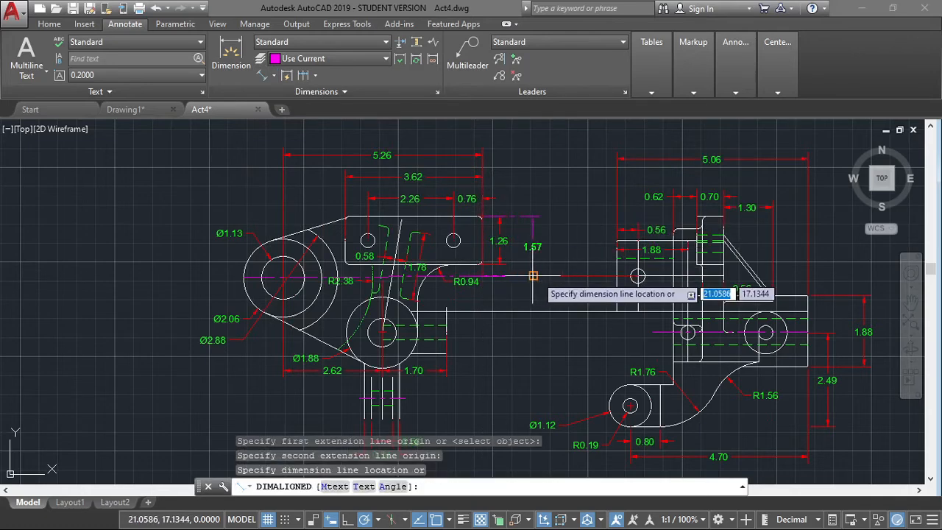
click(536, 276)
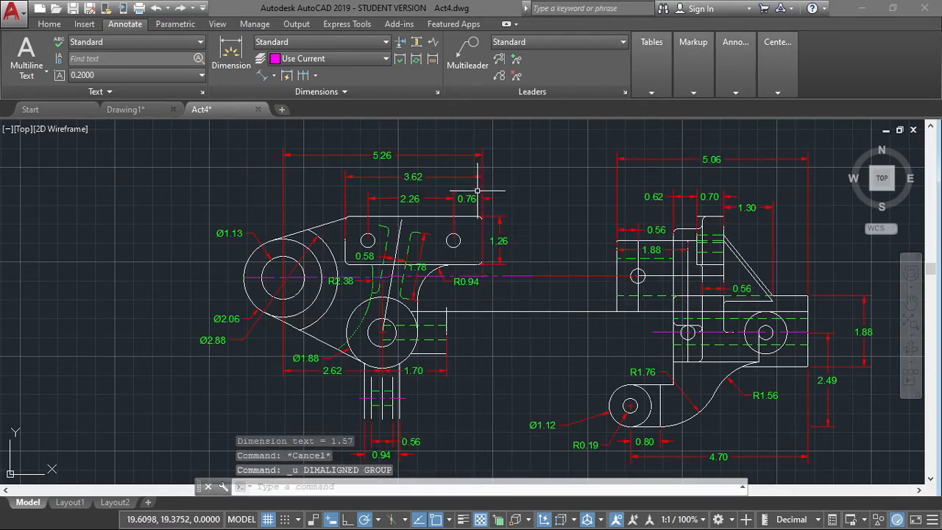
scroll(552, 206, down, 2)
mouse_move(553, 206)
middle_down()
mouse_move(423, 235)
mouse_move(537, 208)
middle_up()
scroll(424, 235, up, 4)
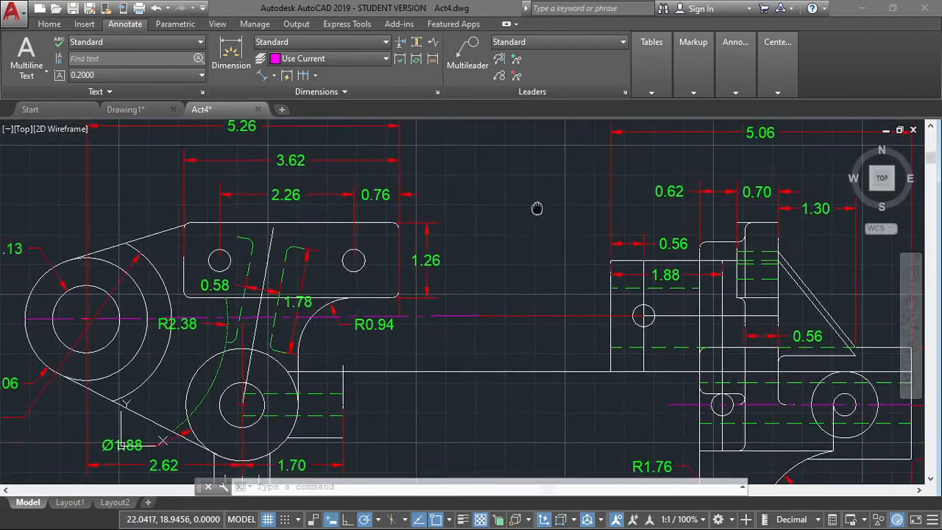
scroll(515, 195, down, 3)
scroll(515, 196, up, 2)
key(alt+Tab)
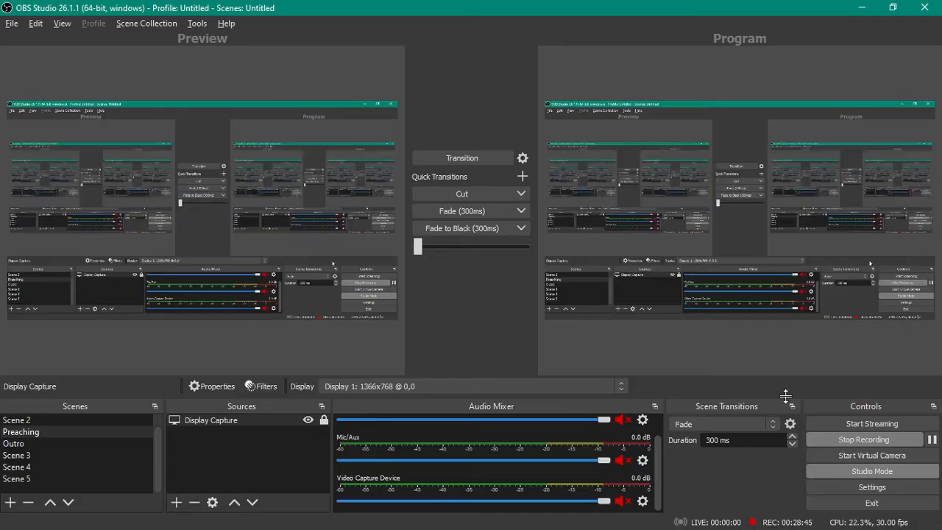
key(alt+Tab)
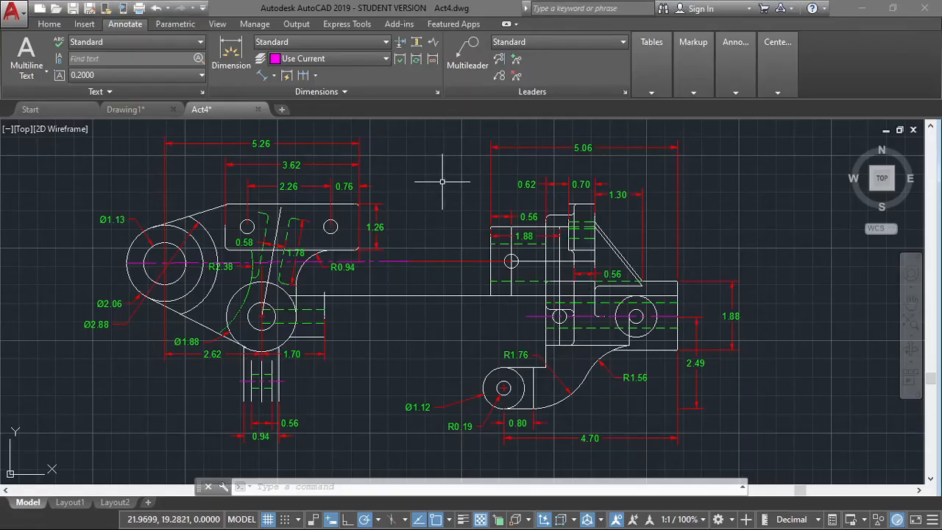
scroll(397, 176, up, 2)
scroll(368, 167, down, 3)
scroll(345, 136, up, 1)
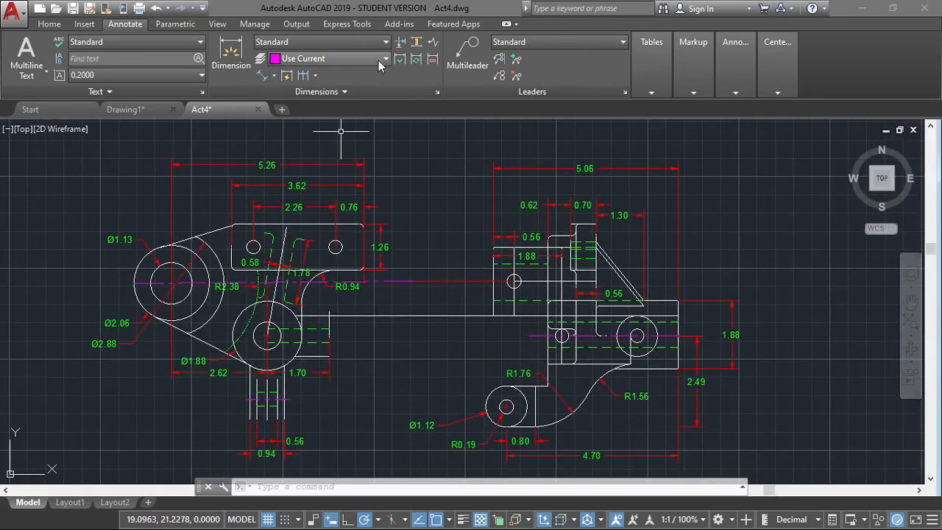
Make the red layer current and add an aligned vertical dimension from the left view's upper plate's top edge to the purple centre line, placed right.
click(49, 24)
click(368, 42)
click(387, 90)
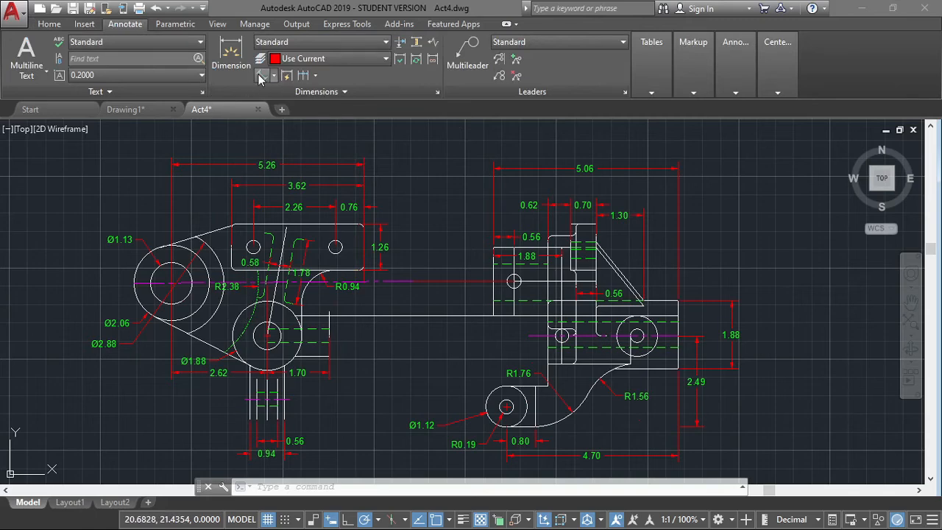
click(259, 76)
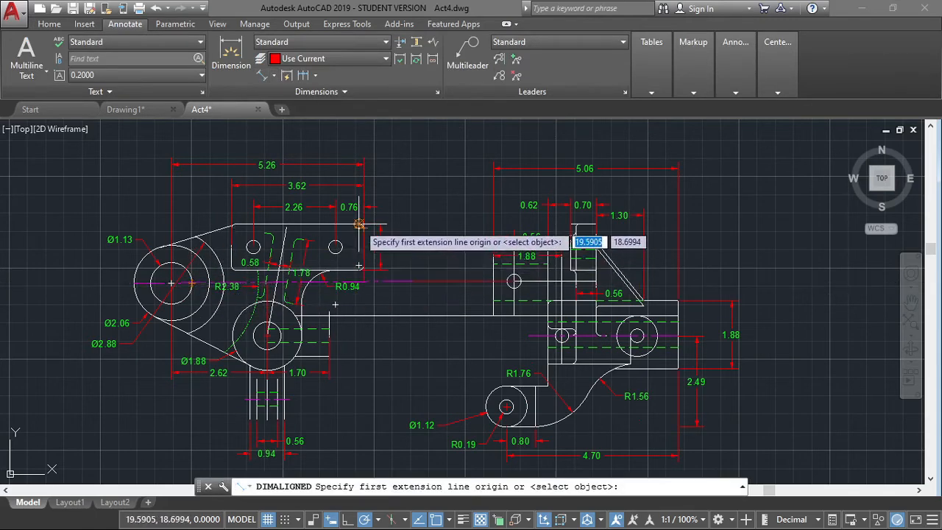
click(359, 224)
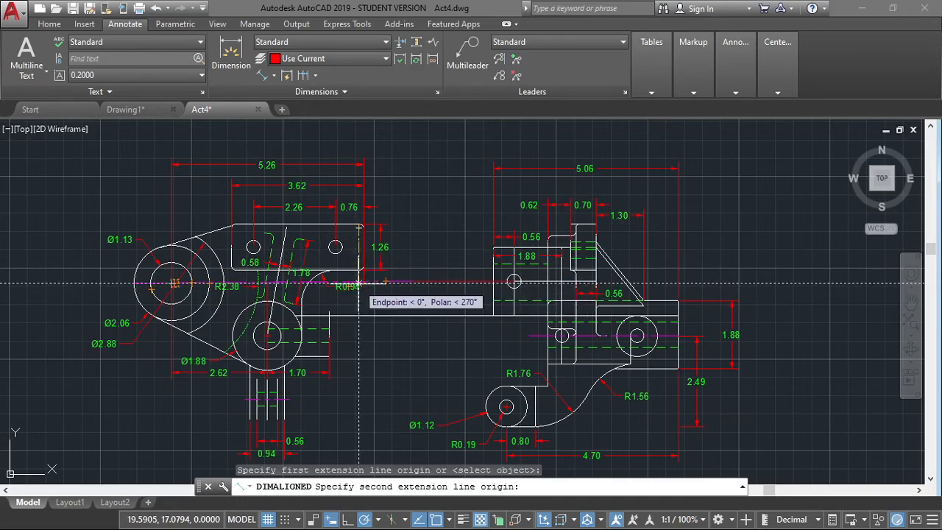
click(360, 285)
click(412, 281)
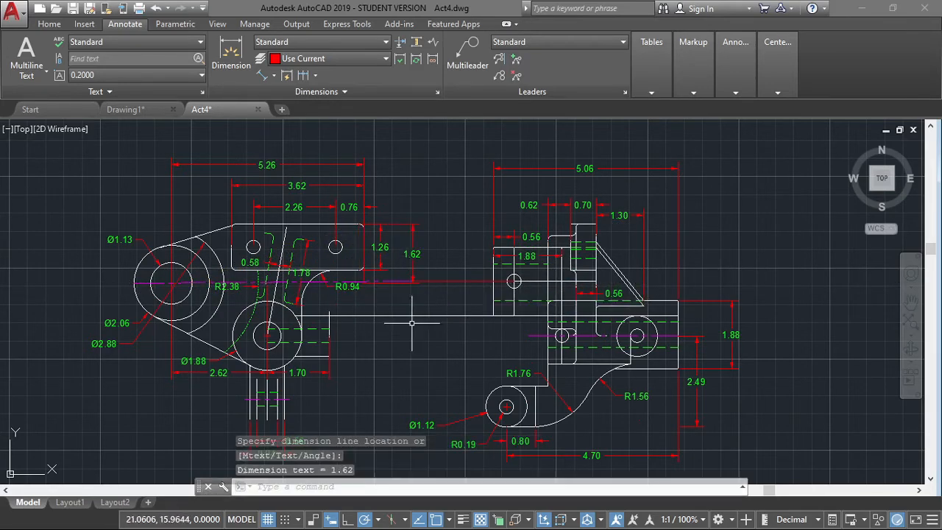
Draw a red horizontal line from the centre of the right view's lower left boss leftward into the space between the views.
scroll(416, 317, down, 3)
middle_drag(432, 267, 426, 204)
scroll(420, 248, up, 3)
text(l)
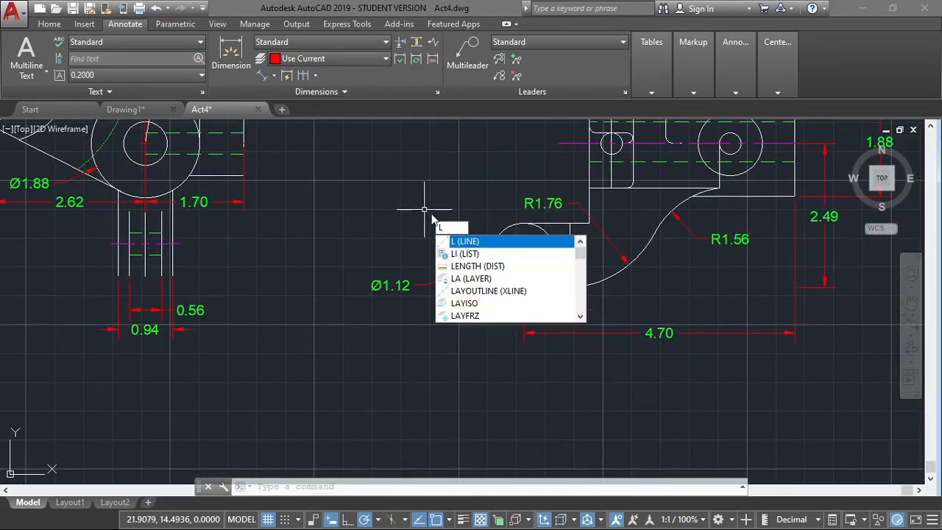
key(Return)
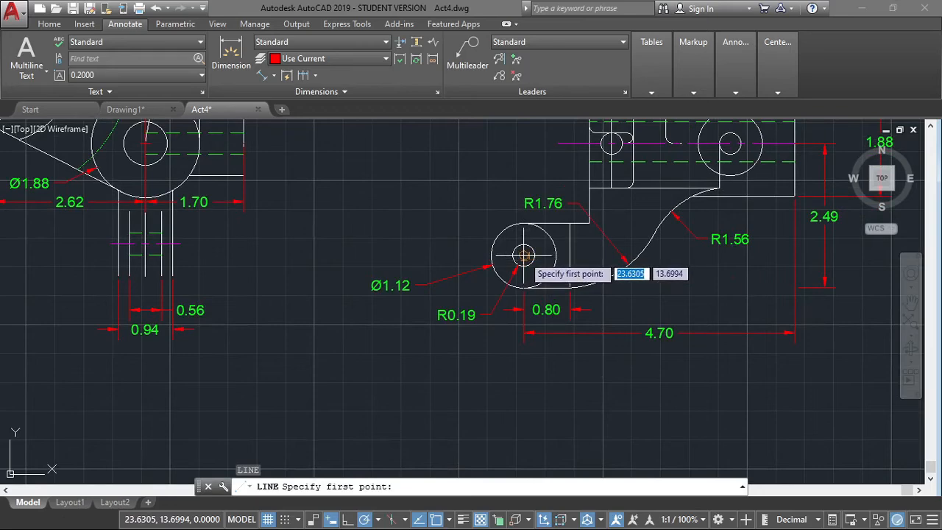
click(523, 255)
scroll(388, 255, down, 2)
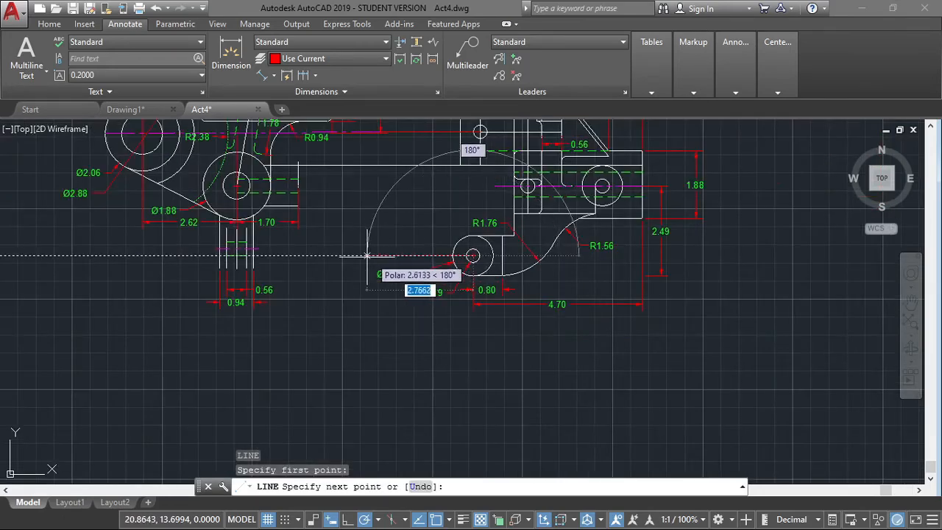
click(370, 257)
key(Escape)
Add an aligned vertical dimension between the views, from the upper red line down to the red line of the right view's lower left boss.
middle_drag(405, 232, 409, 295)
scroll(417, 295, up, 2)
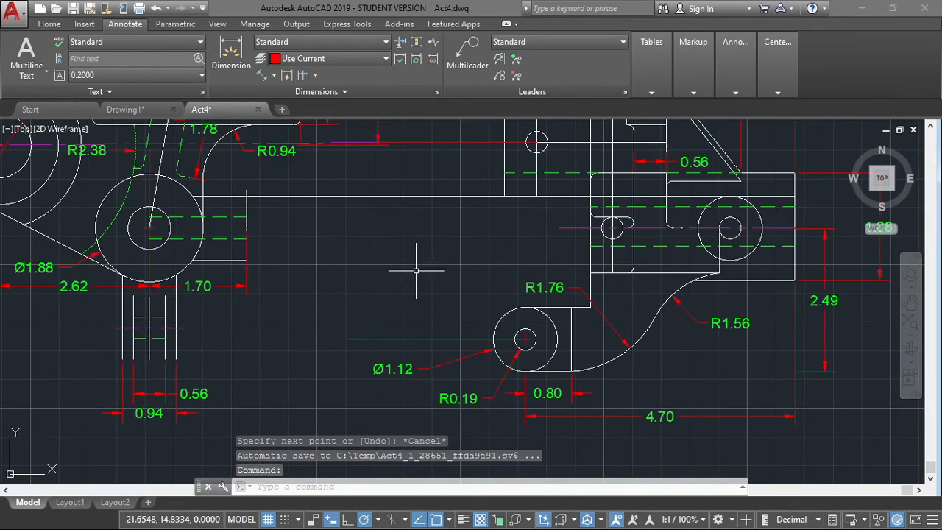
click(263, 76)
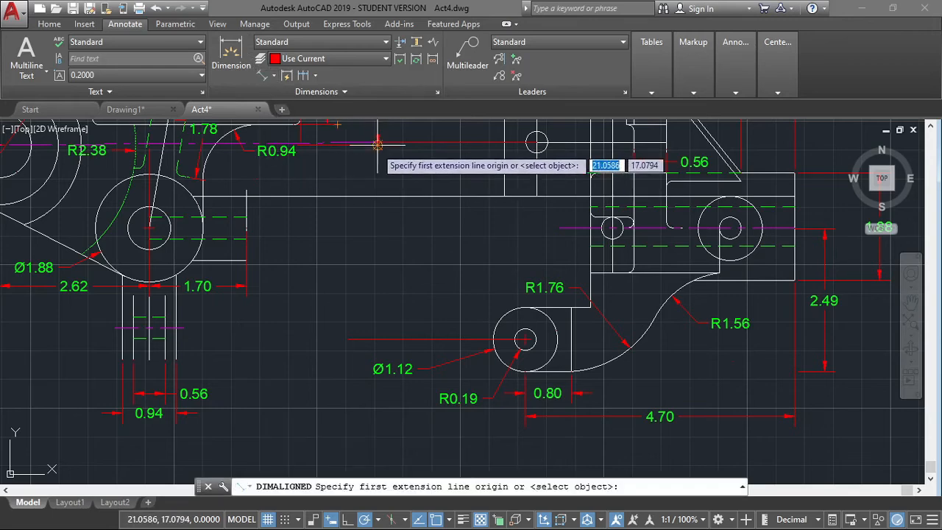
click(378, 142)
click(378, 339)
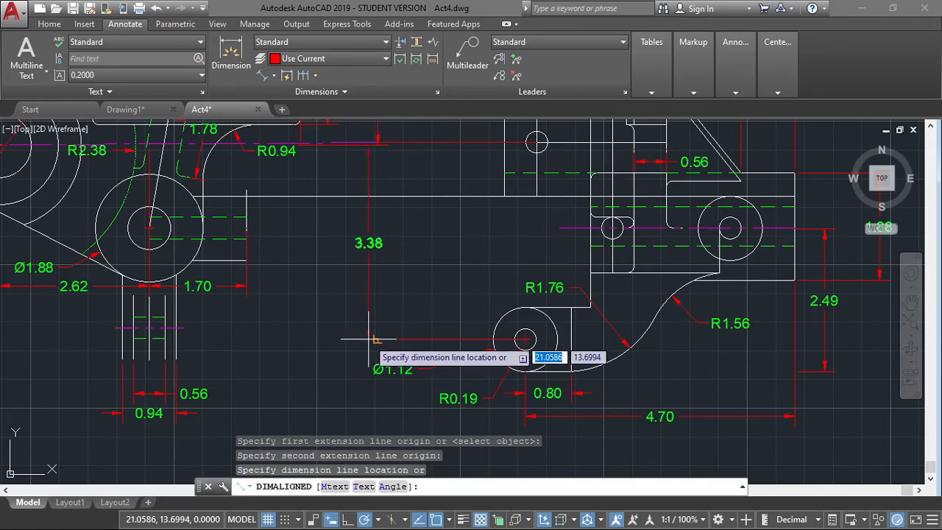
click(380, 320)
scroll(465, 242, down, 5)
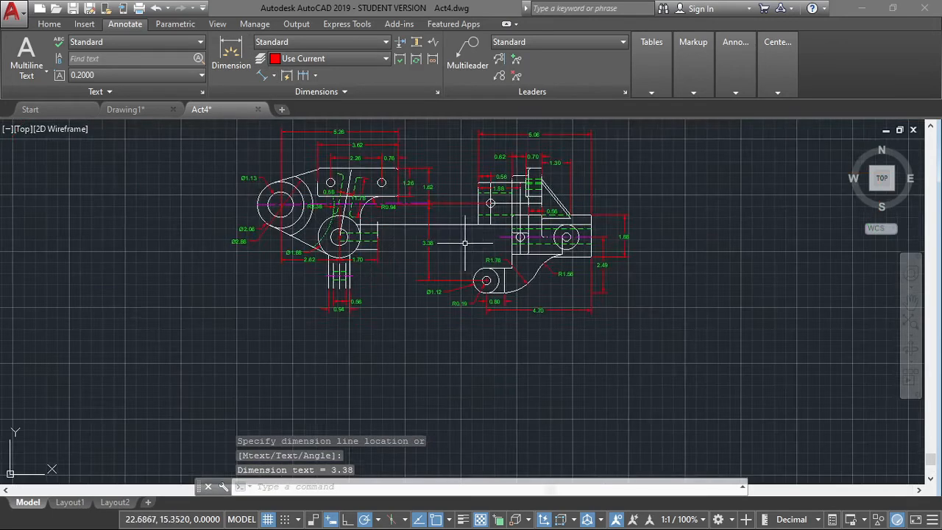
Erase the slightly slanted purple centre line running from the left view's large boss to the dimensions between the views.
scroll(517, 331, up, 2)
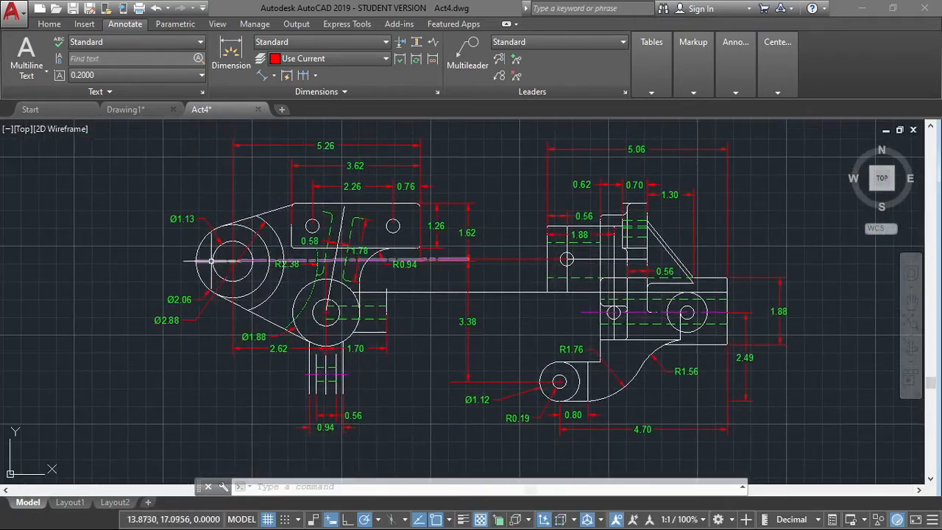
key(Delete)
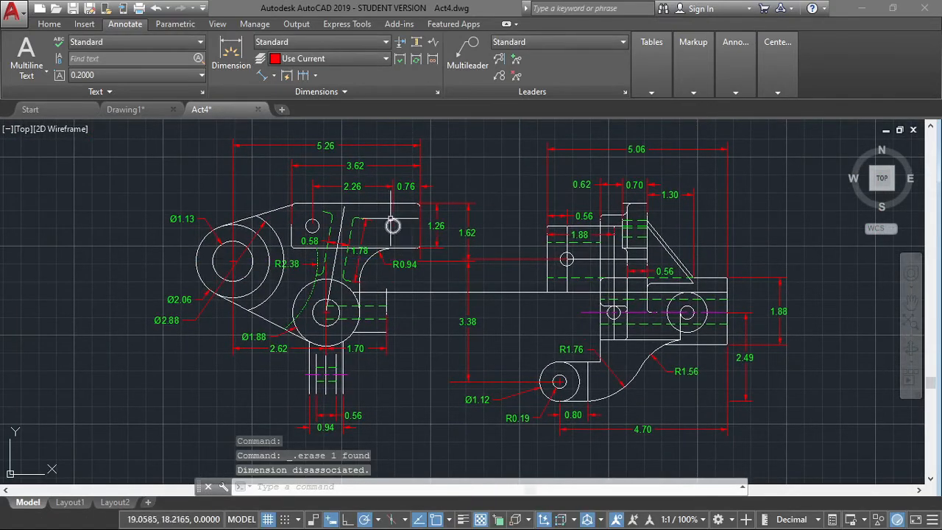
middle_drag(392, 225, 429, 197)
scroll(382, 85, up, 1)
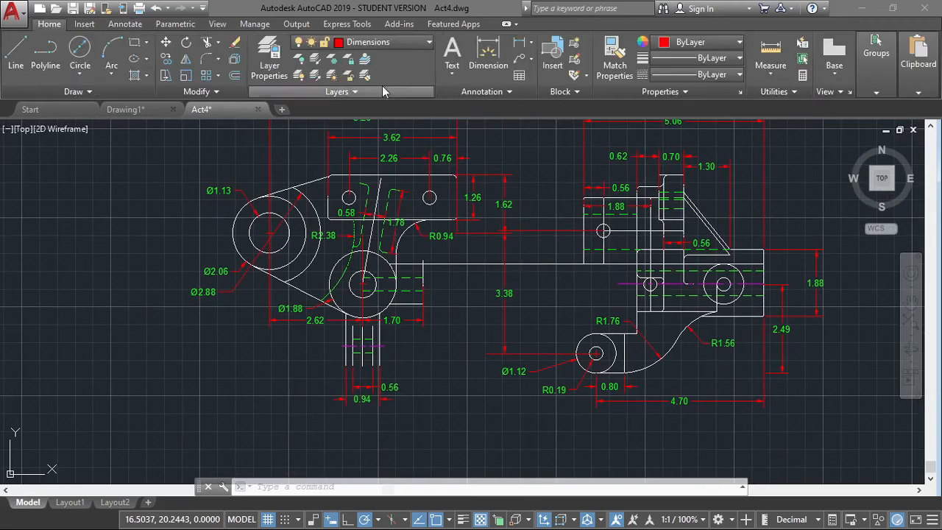
Make the purple layer current and draw a horizontal centre line from the left view's large boss's left edge to the vertical dimensions, about 7.6 long.
click(390, 42)
click(346, 124)
scroll(235, 234, up, 6)
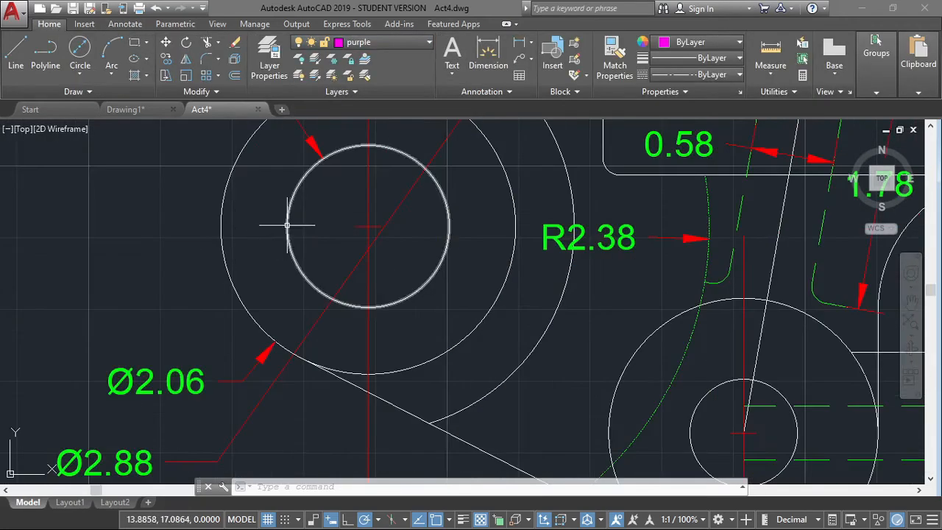
text(l)
key(Return)
click(221, 224)
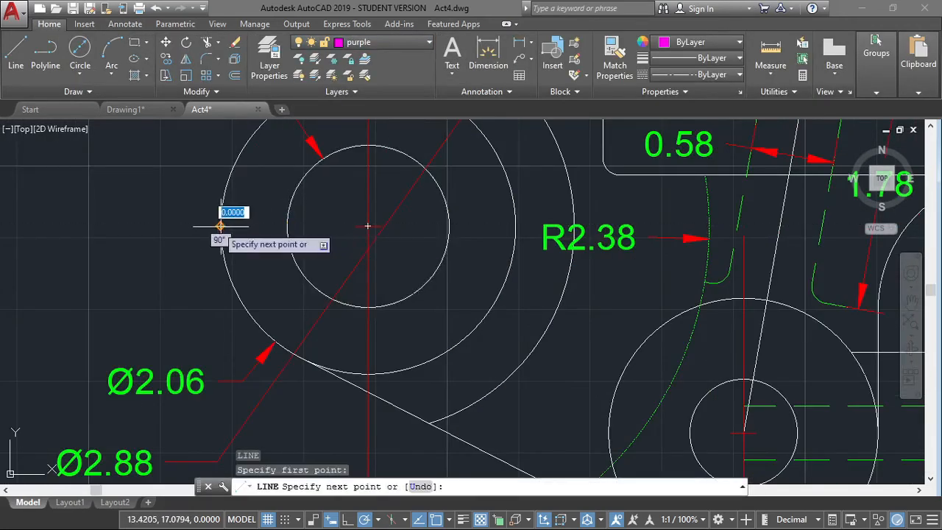
scroll(285, 237, down, 4)
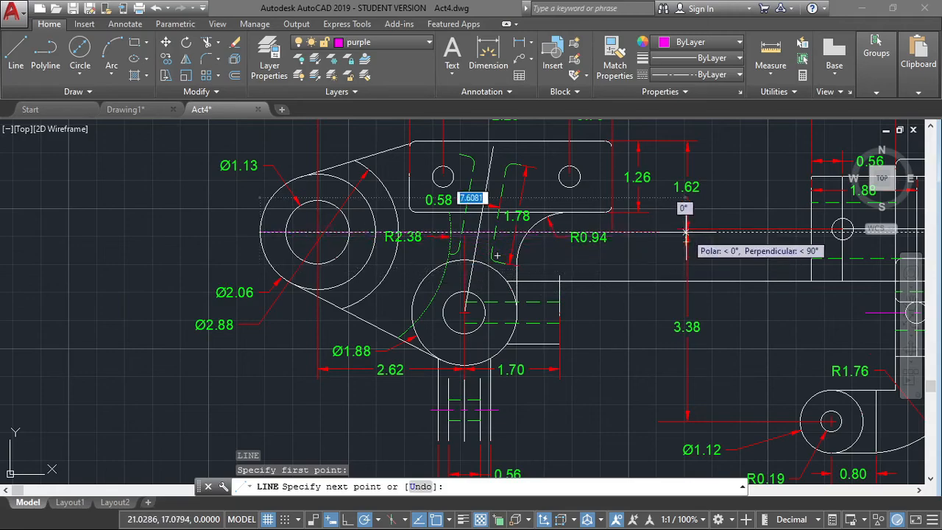
key(Escape)
scroll(383, 253, down, 5)
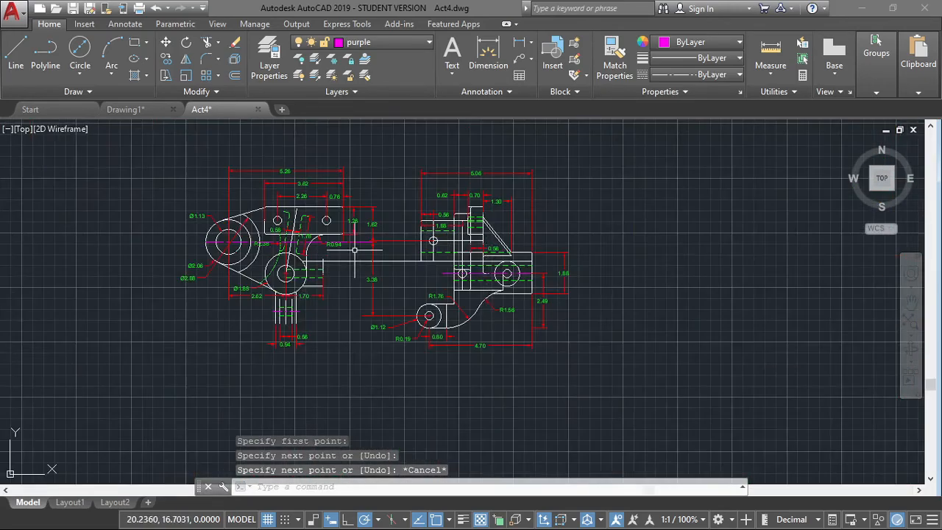
scroll(397, 210, up, 3)
scroll(368, 235, down, 5)
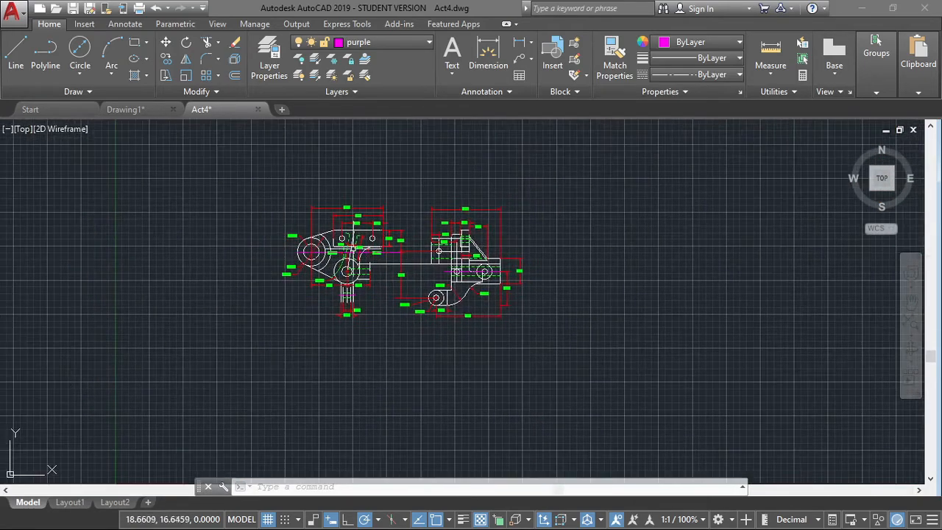
click(145, 42)
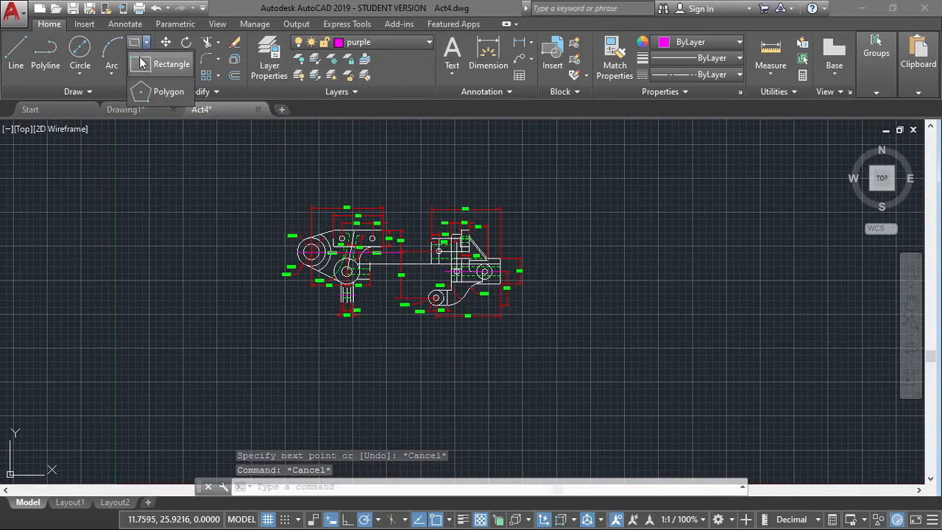
click(176, 96)
text(13)
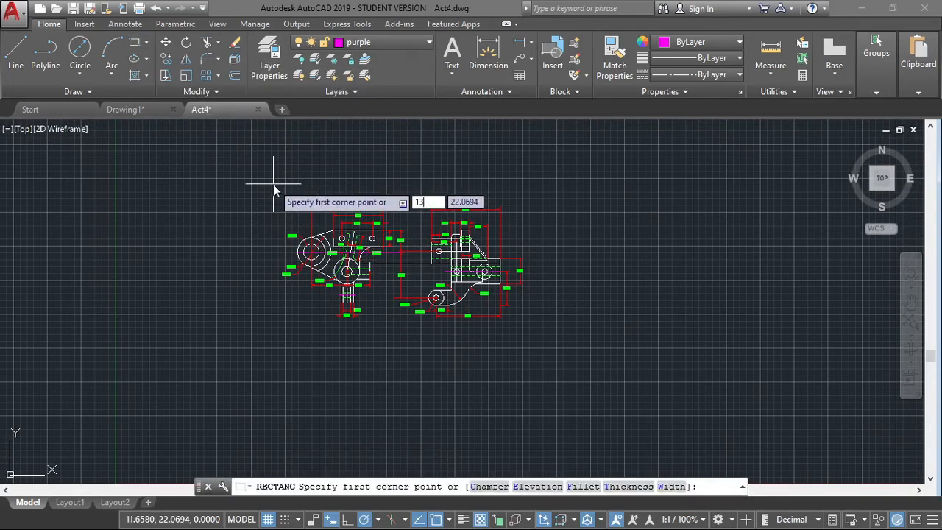
key(Tab)
text(8.5)
key(Return)
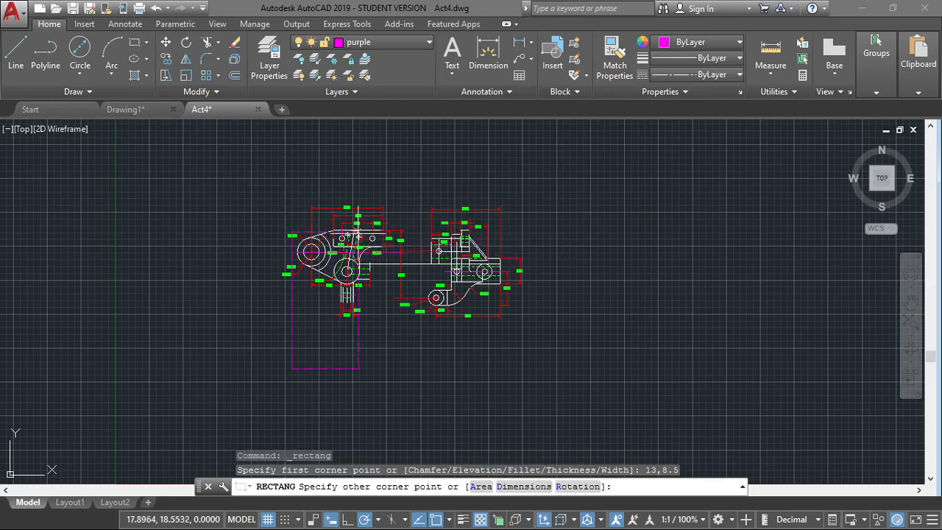
key(Escape)
Make layer 0 current and draw a 13 by 8.5 rectangle above the two views.
click(368, 42)
click(368, 59)
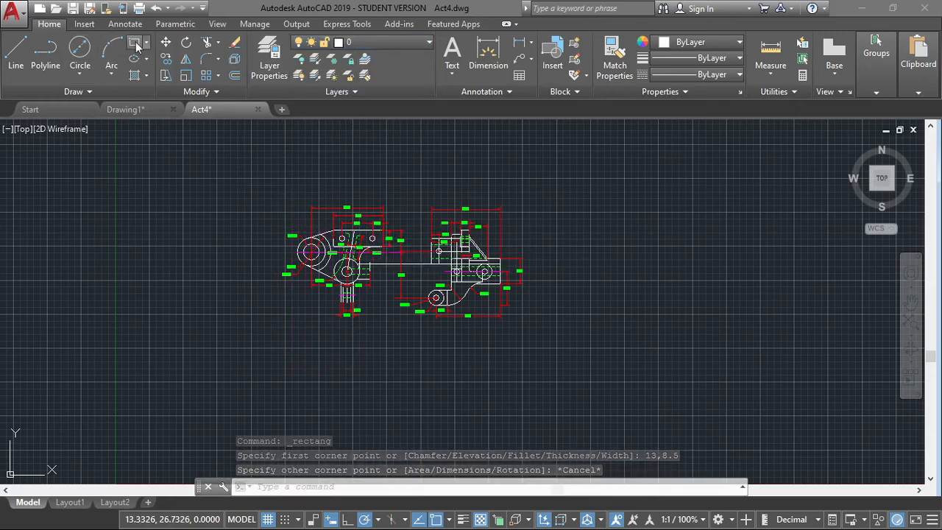
key(Return)
click(273, 170)
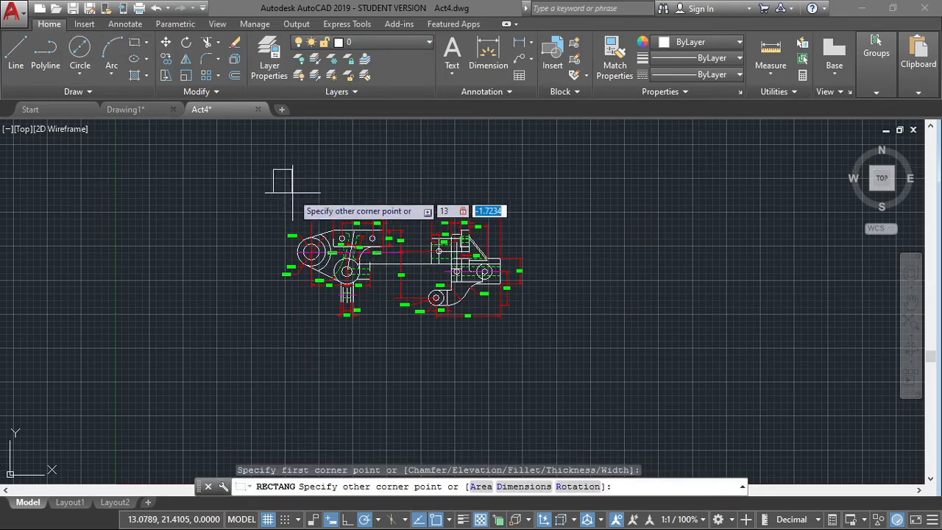
text(8.5)
key(Return)
Move the rectangle down so that it surrounds the left view, and select it.
click(310, 178)
click(310, 169)
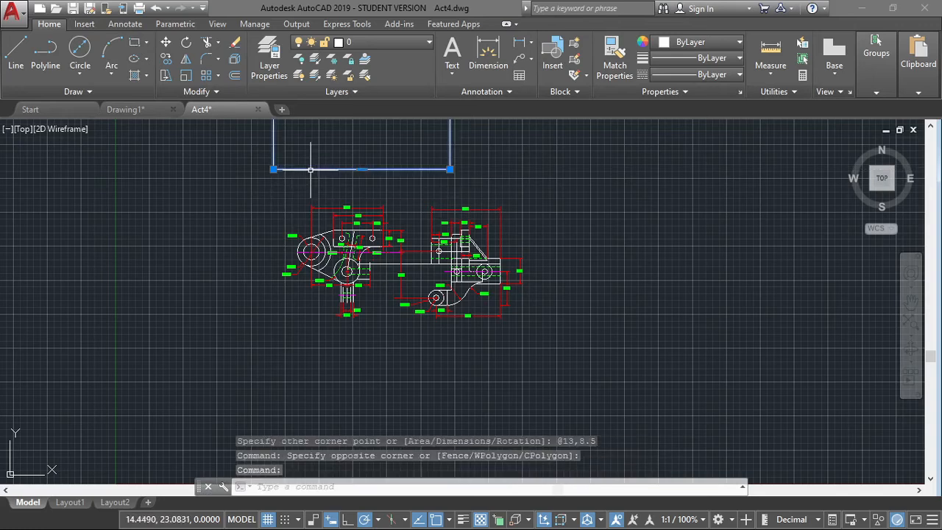
drag(310, 170, 293, 306)
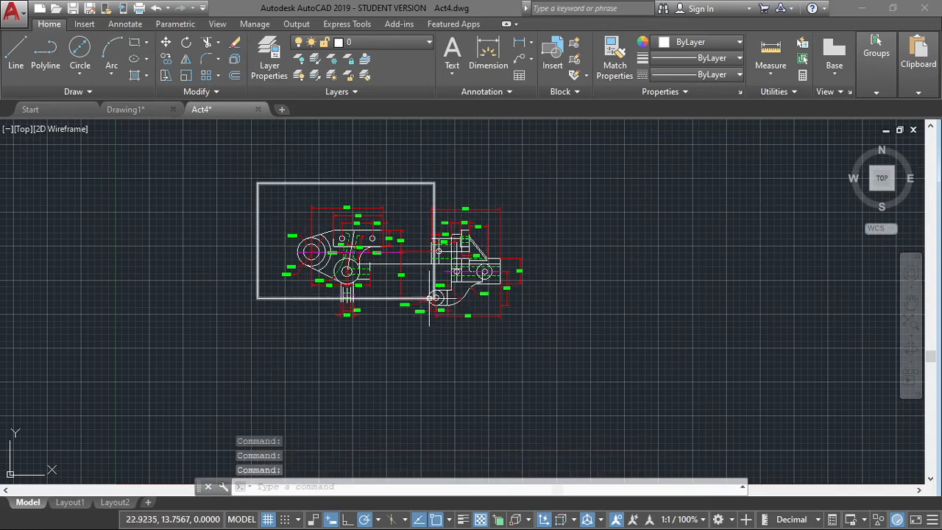
click(433, 183)
click(434, 184)
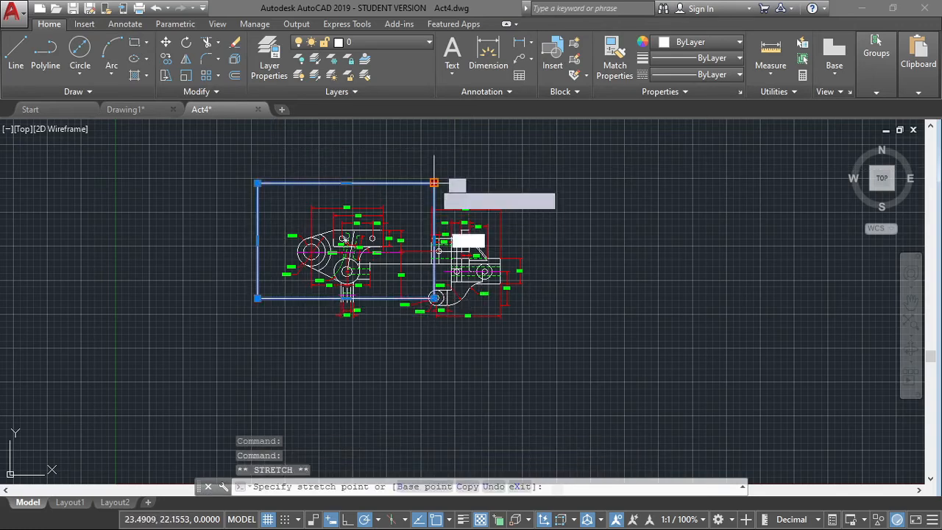
key(Escape)
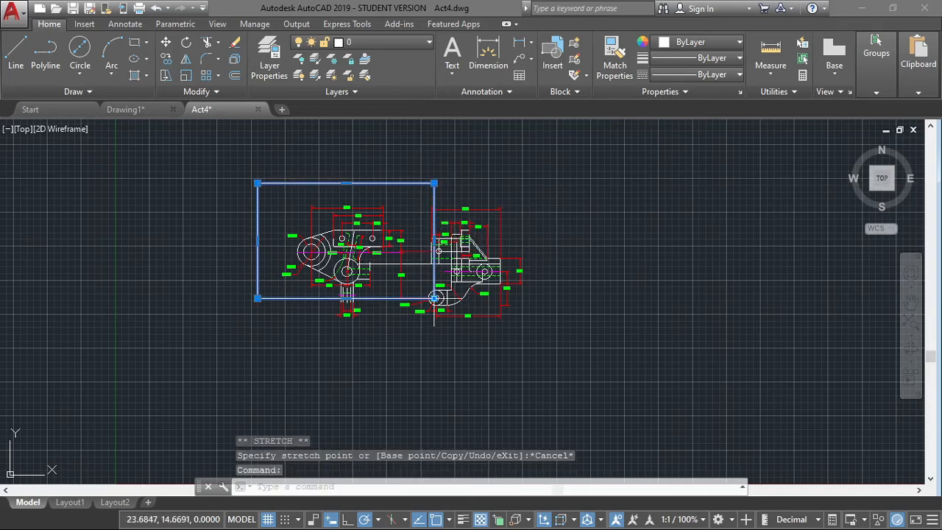
click(434, 298)
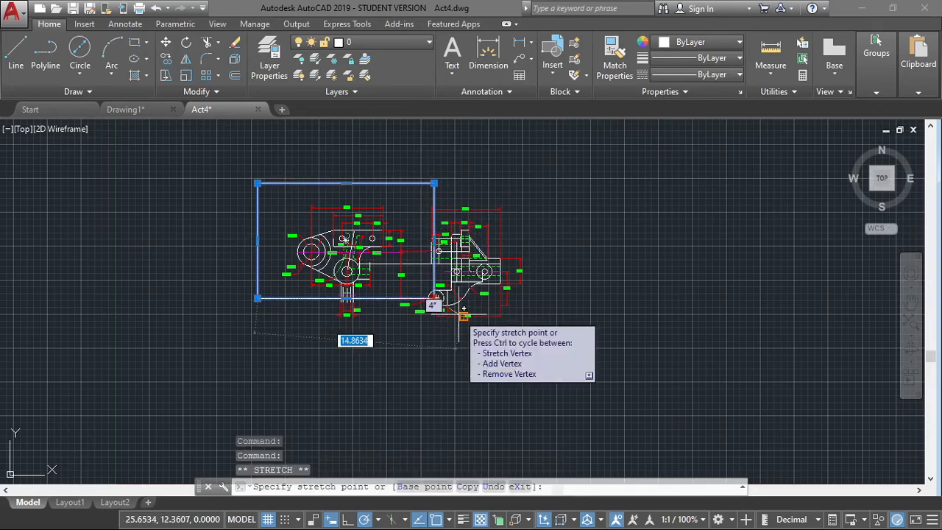
key(Escape)
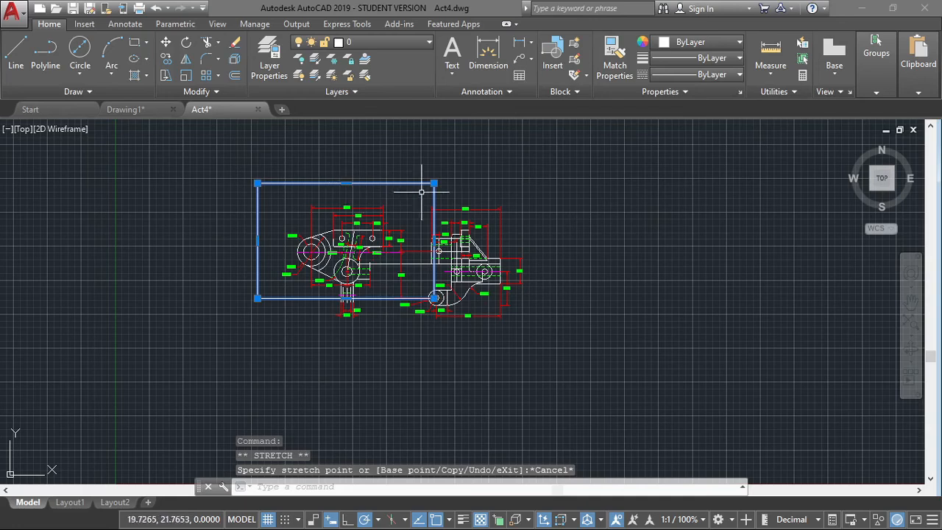
Stretch the rectangle's right edge past the right view and its bottom edge well below both views.
click(434, 240)
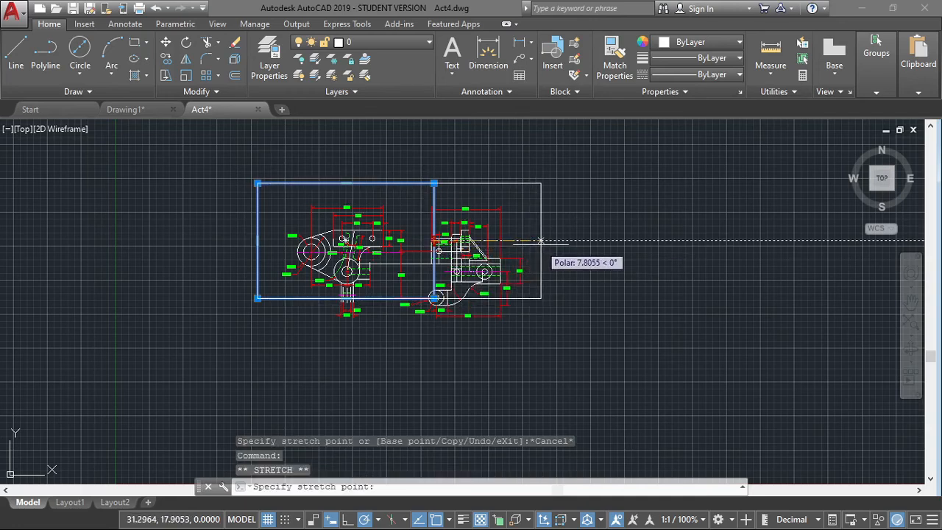
click(556, 245)
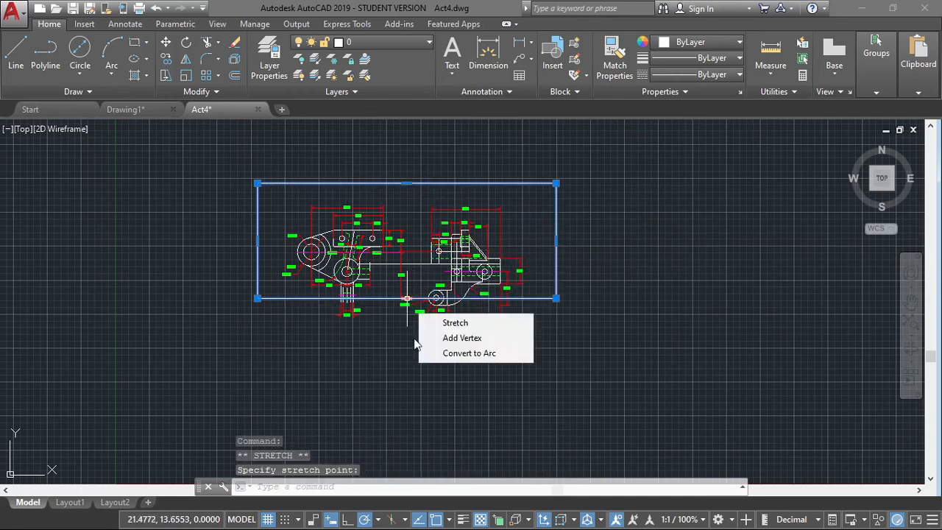
click(407, 298)
click(406, 357)
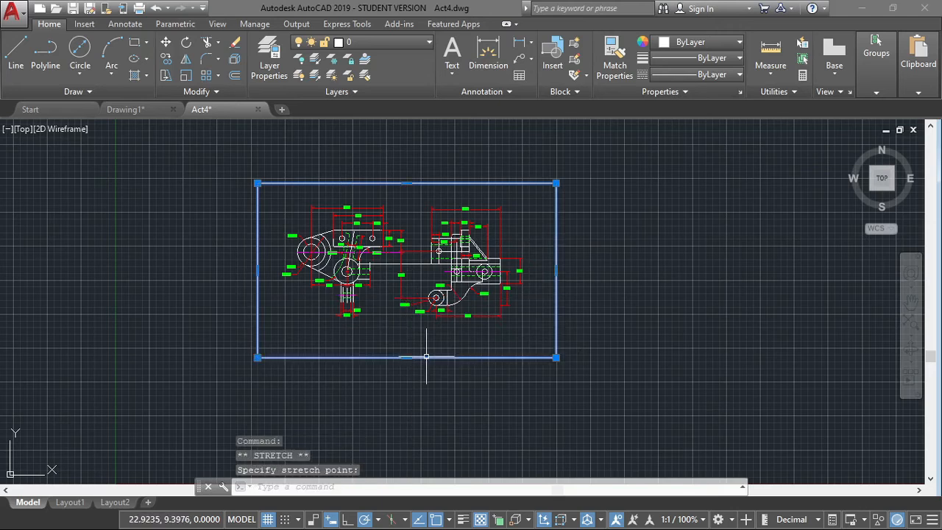
Move the frame rectangle slightly straight down around the two views.
text(M)
key(Return)
click(555, 270)
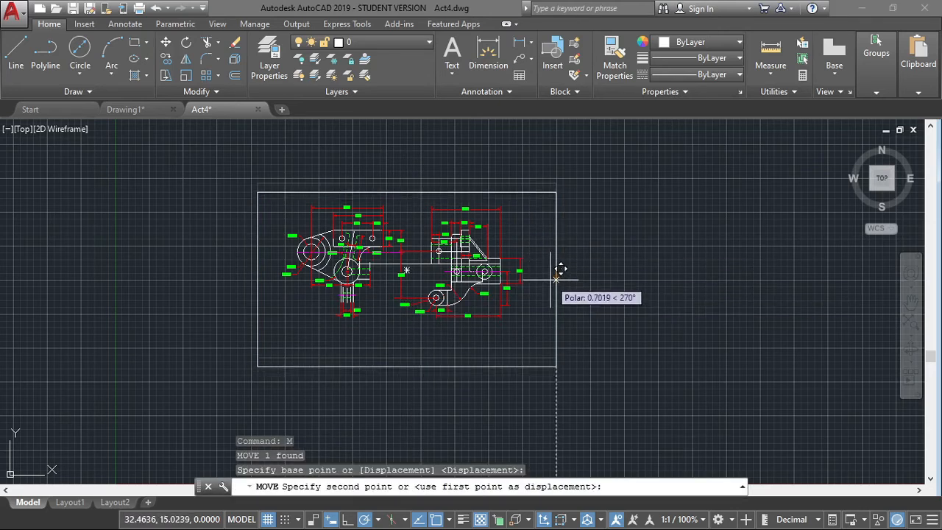
click(556, 278)
Switch to CAD-MODULE.pdf and compare the reference sheet's title block and border with the drawing's frame.
key(alt+Tab)
scroll(425, 341, down, 4)
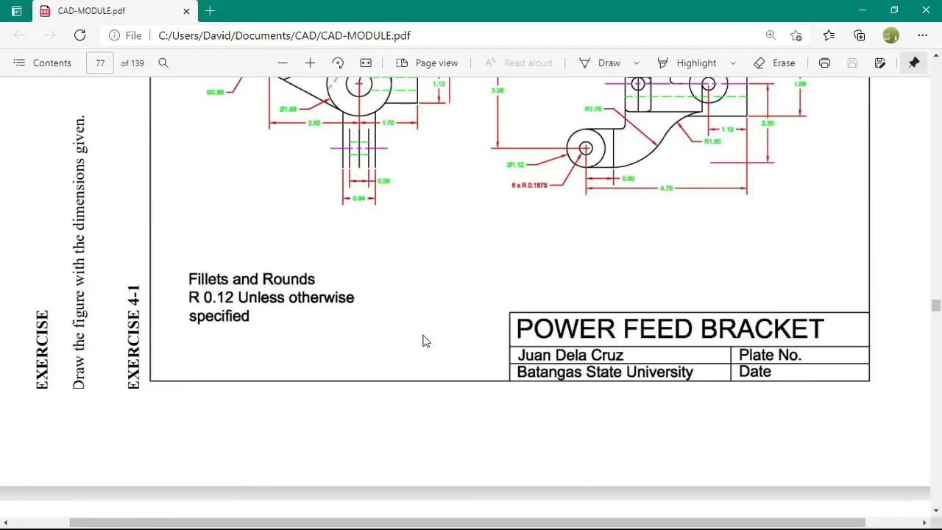
key(alt+Tab)
mouse_move(440, 344)
middle_down()
mouse_move(418, 254)
mouse_move(414, 275)
middle_up()
scroll(420, 255, up, 4)
key(alt+Tab)
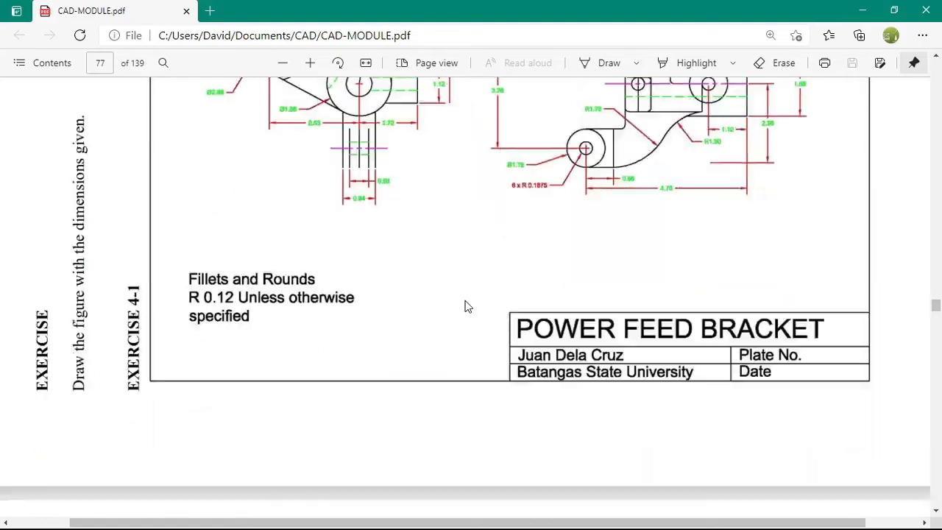
key(alt+Tab)
Draw the title block outline with lines from the frame's bottom edge midpoint straight up, and across to the frame's right edge, following the PDF reference.
key(l)
key(Return)
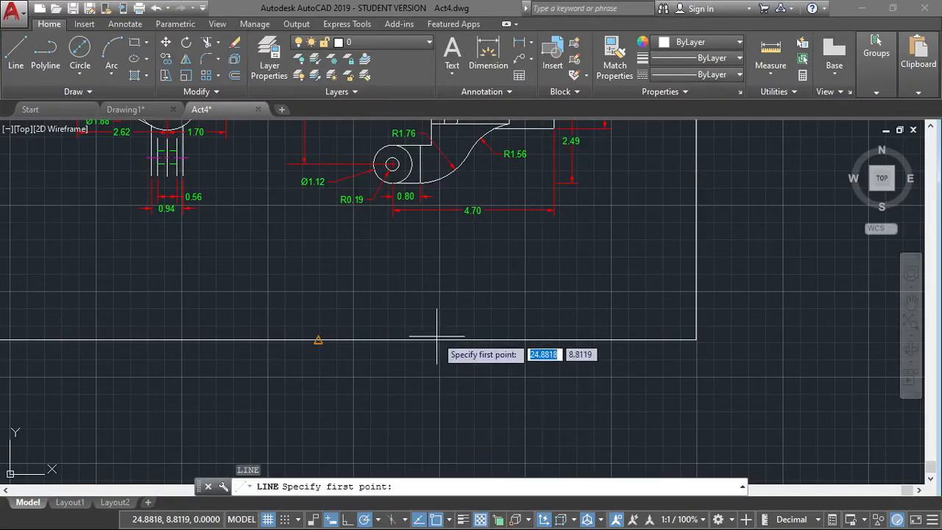
key(alt+Tab)
scroll(350, 345, down, 2)
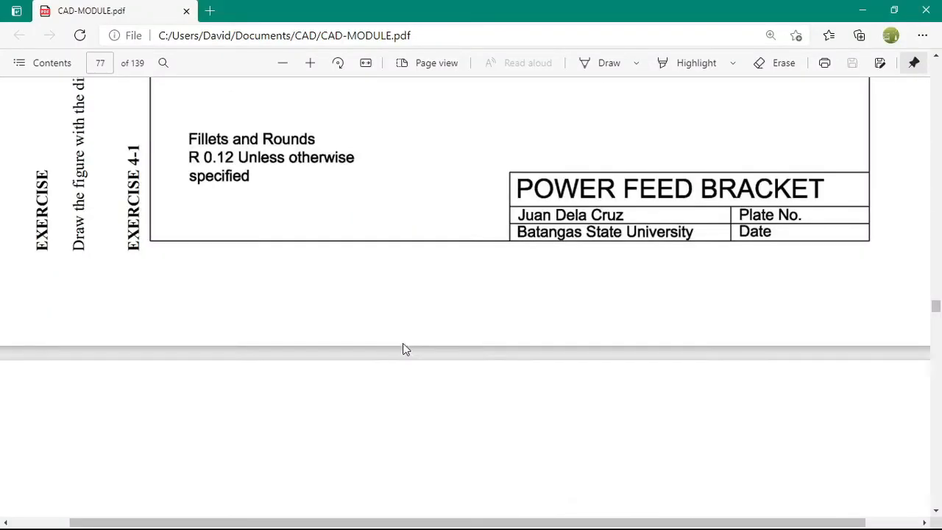
scroll(404, 347, up, 3)
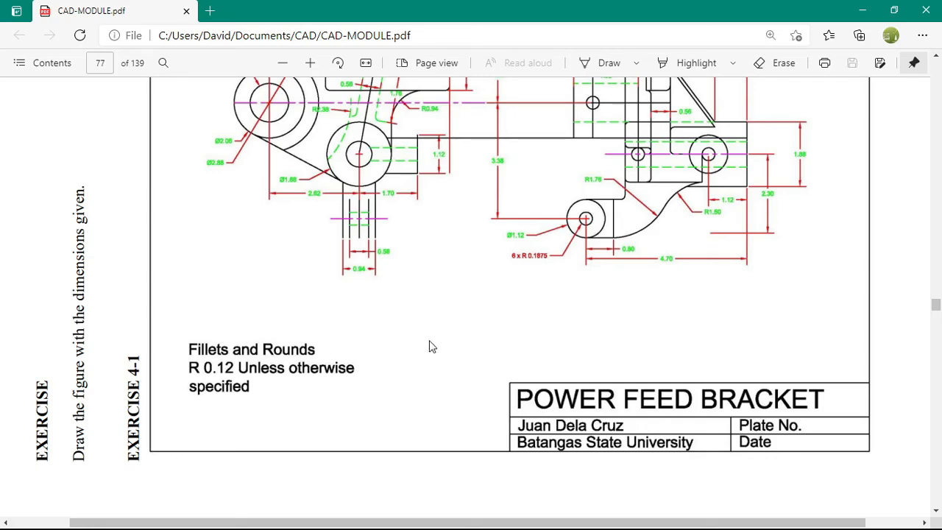
key(alt+Tab)
click(318, 339)
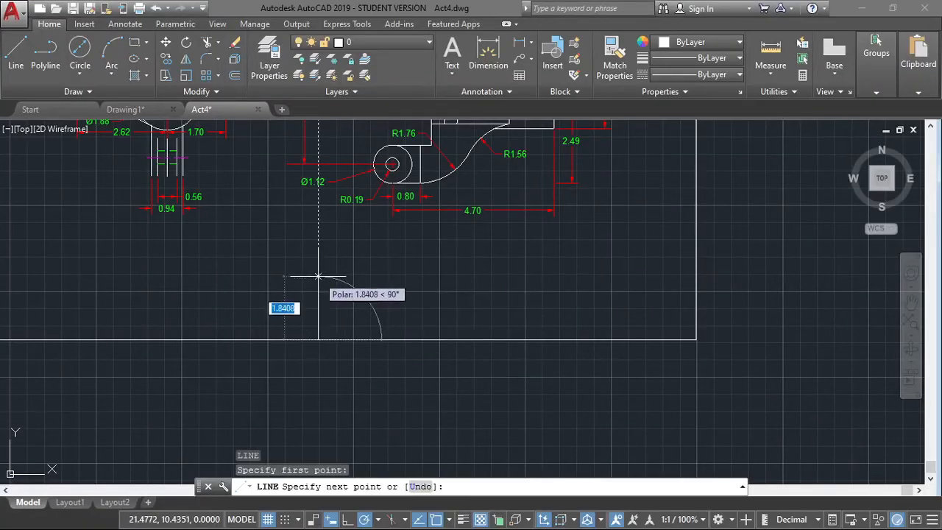
click(318, 263)
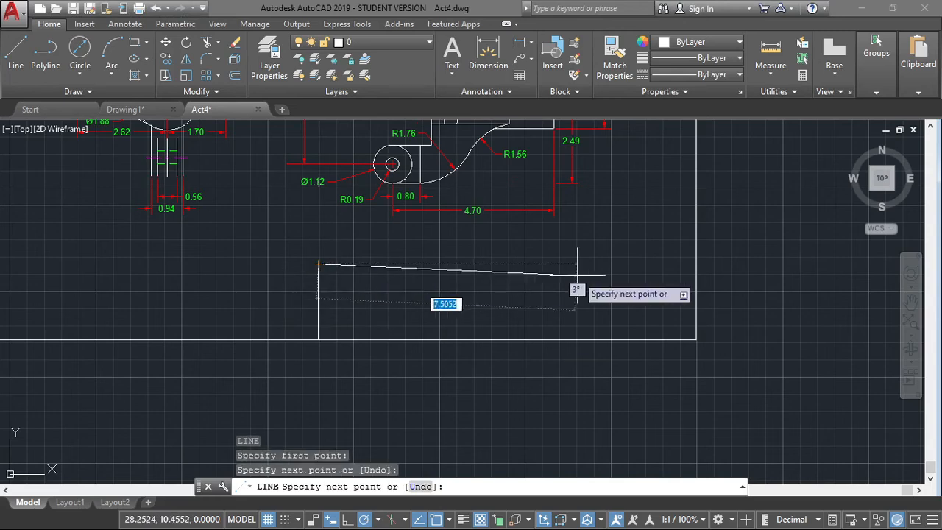
click(696, 263)
key(Escape)
middle_drag(326, 293, 406, 346)
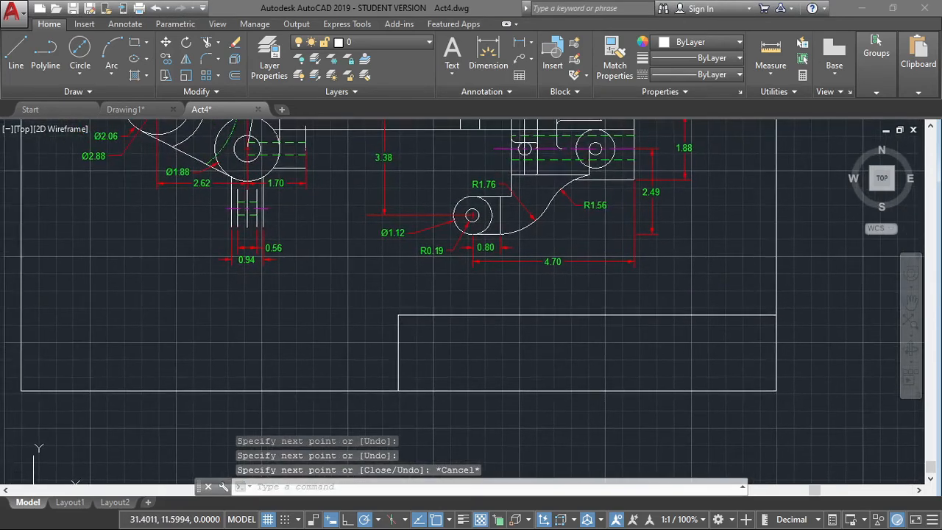
Draw a horizontal line across the title block from the midpoint of its left edge to the frame's right edge, following the PDF reference.
key(alt+Tab)
key(alt+Tab)
scroll(406, 346, down, 3)
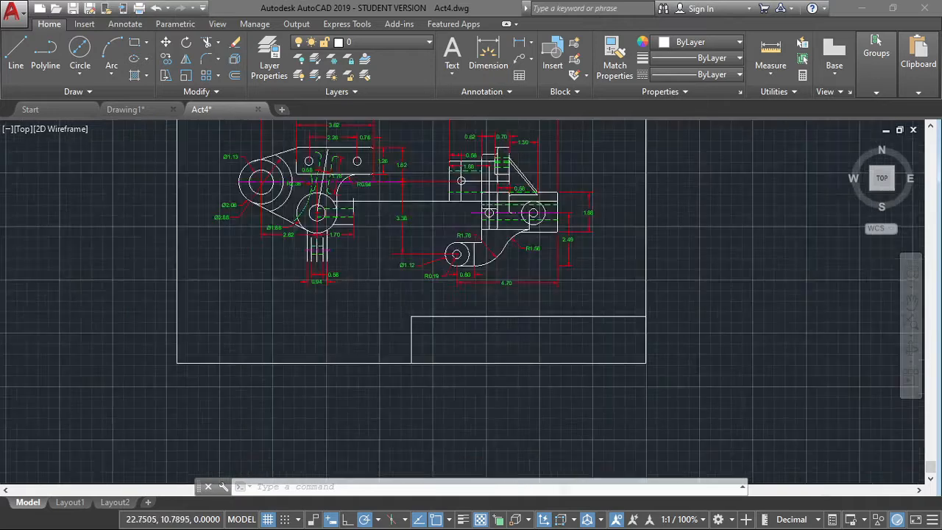
scroll(402, 345, up, 3)
key(Return)
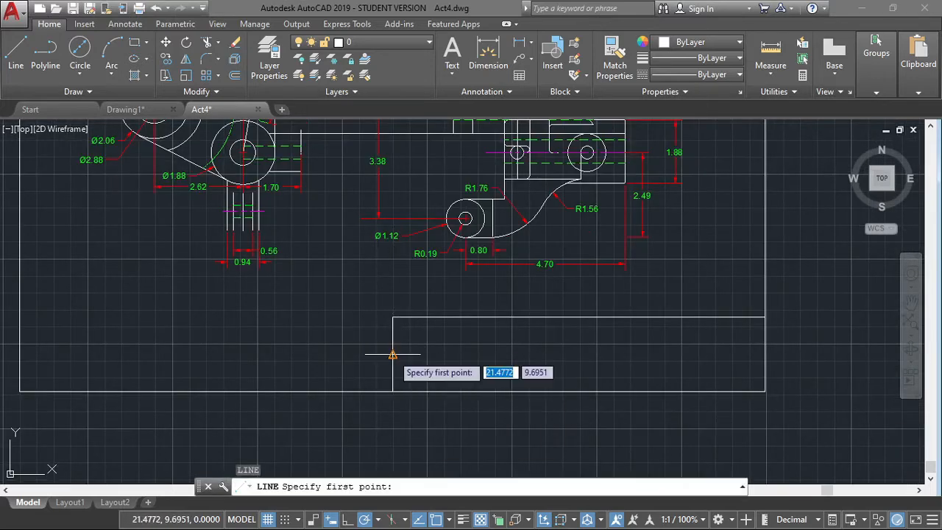
click(392, 354)
key(alt+Tab)
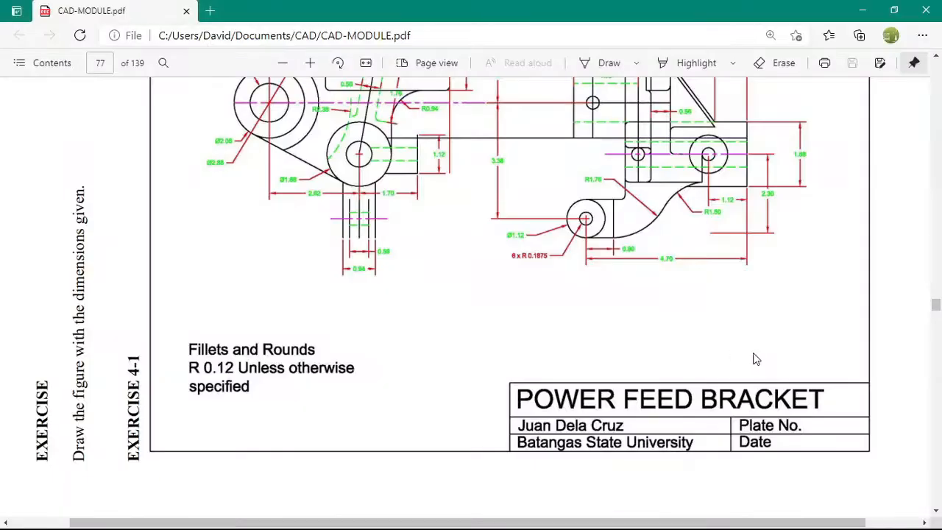
key(alt+Tab)
key(Escape)
Draw a second horizontal line across the title block, midway between the new dividing line and the frame's bottom edge.
key(Return)
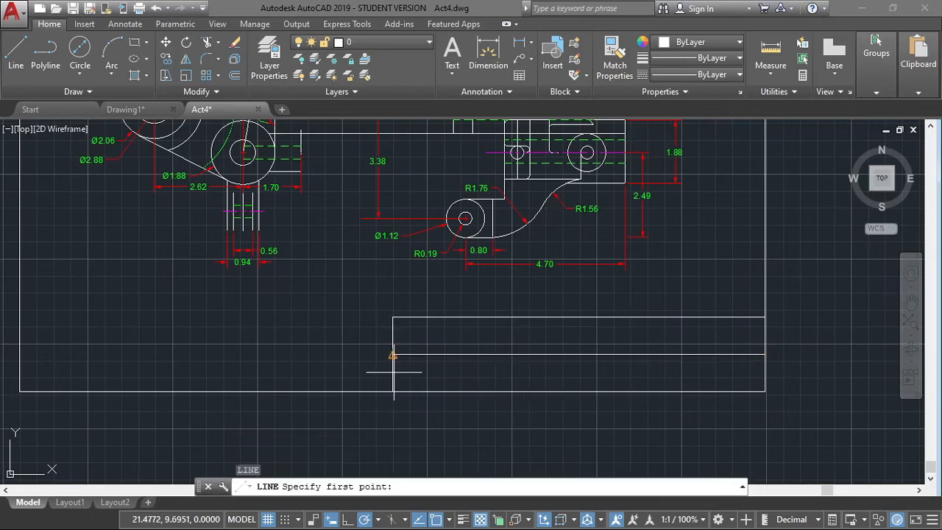
click(392, 354)
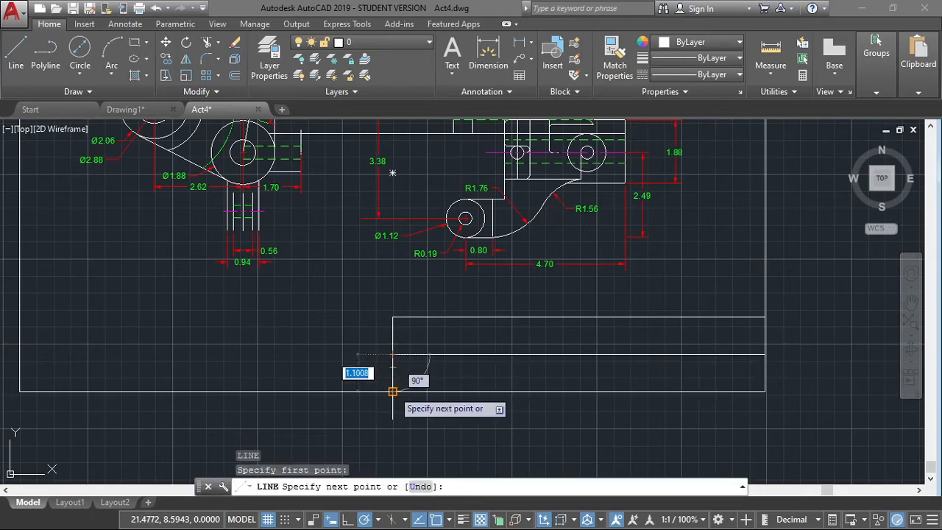
click(392, 391)
click(392, 373)
click(765, 373)
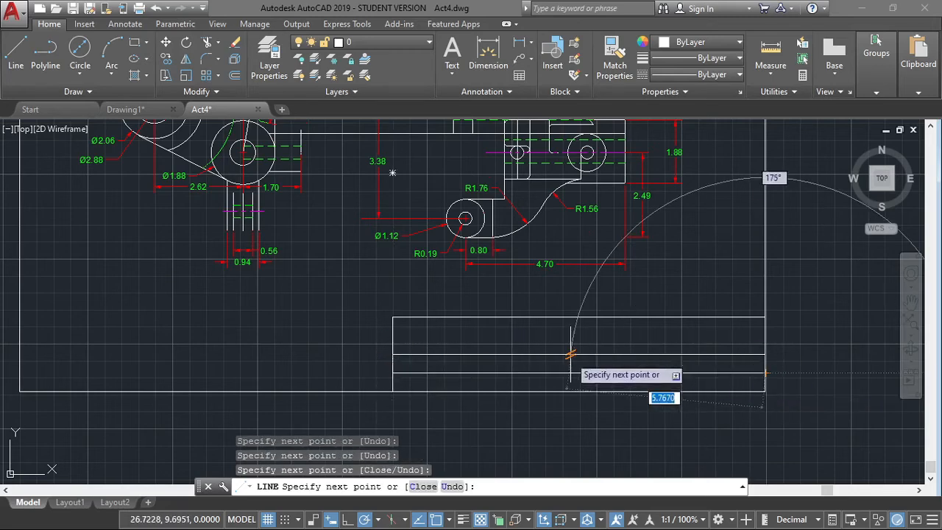
key(Escape)
Create the multiline text POWER FEED BRACKET beside the title block, following the PDF reference.
key(alt+Tab)
key(alt+Tab)
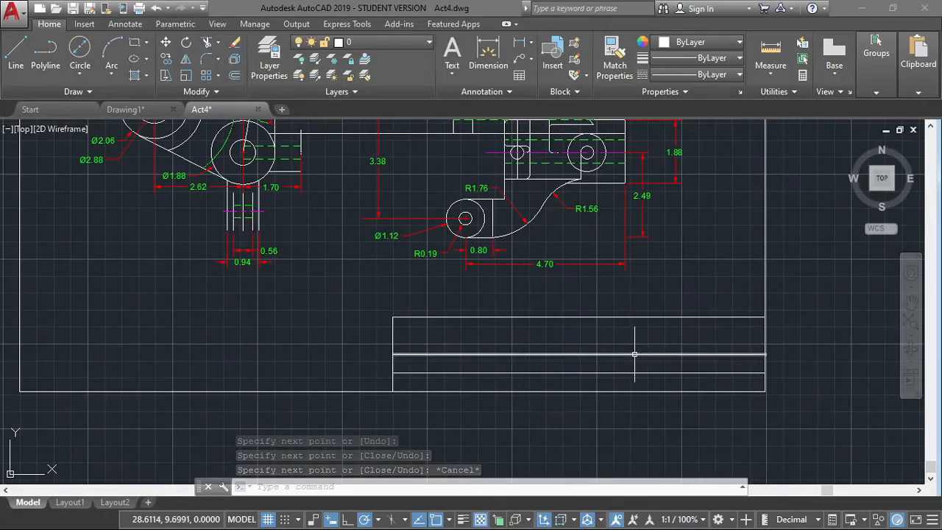
middle_drag(519, 295, 527, 298)
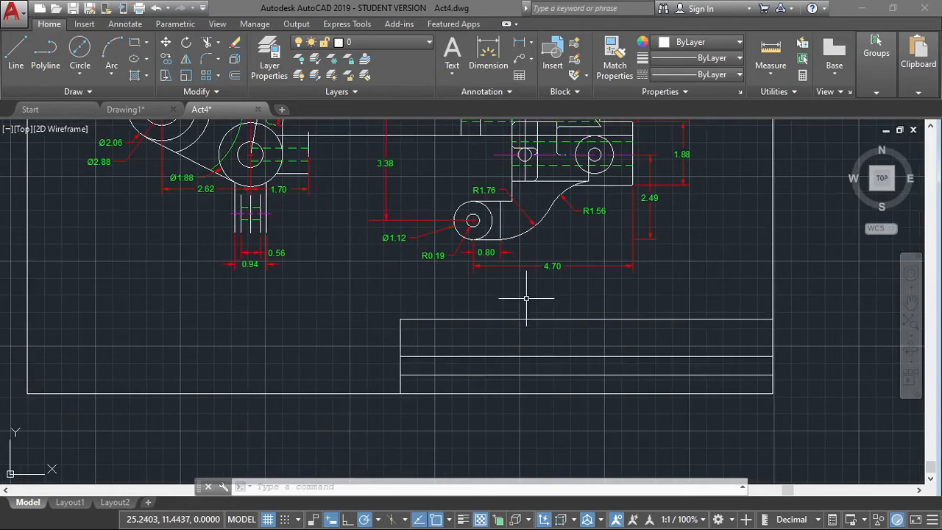
click(86, 24)
click(125, 24)
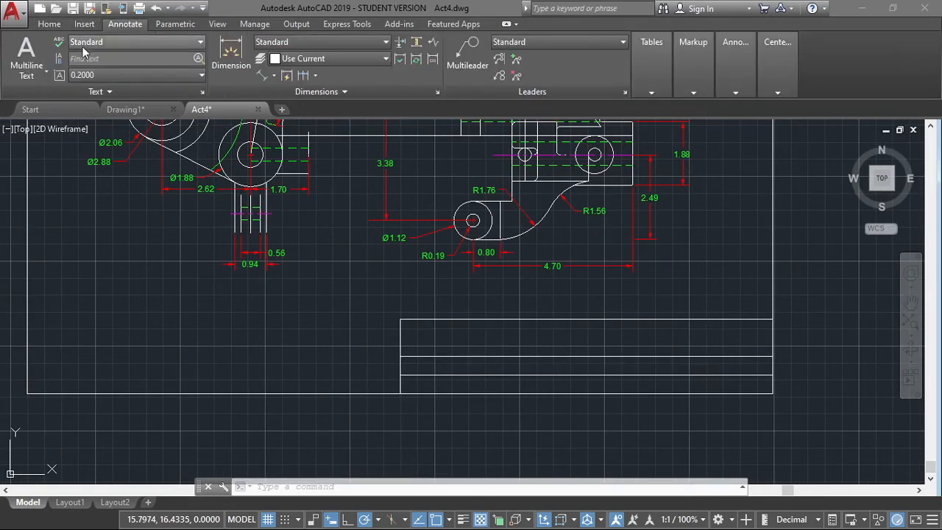
click(26, 55)
click(399, 348)
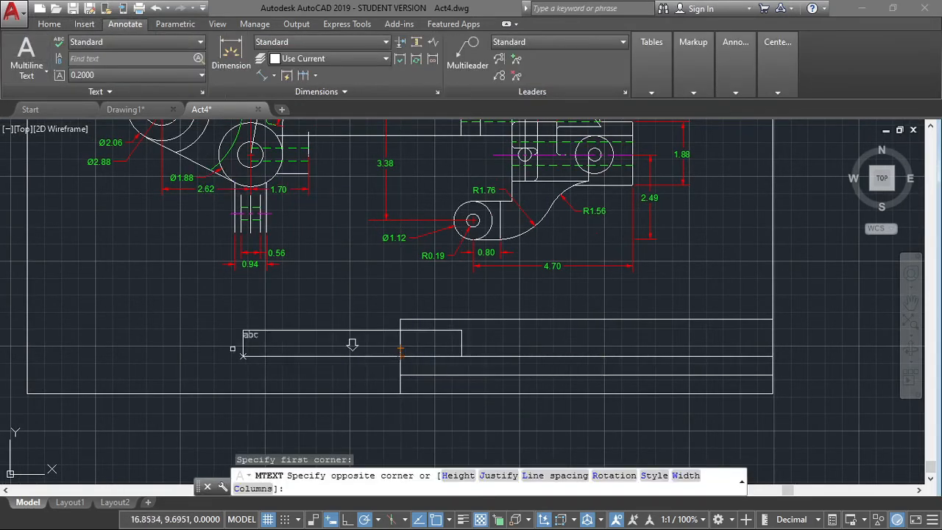
click(139, 333)
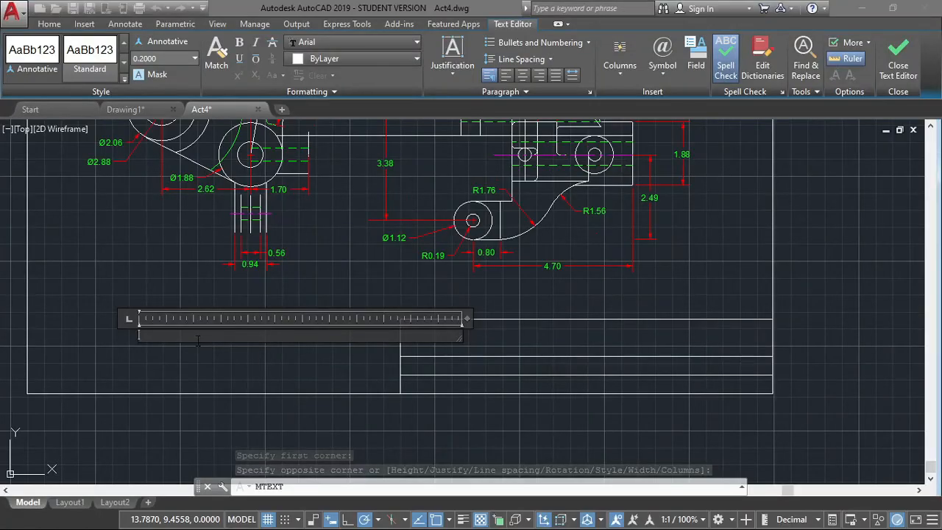
text(POWER FEED)
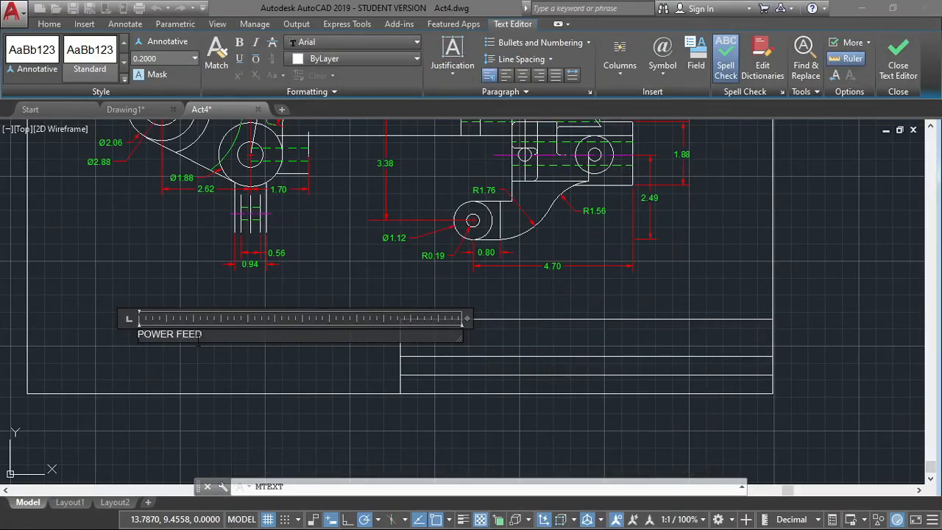
text( BRAC)
text(K)
text(ET)
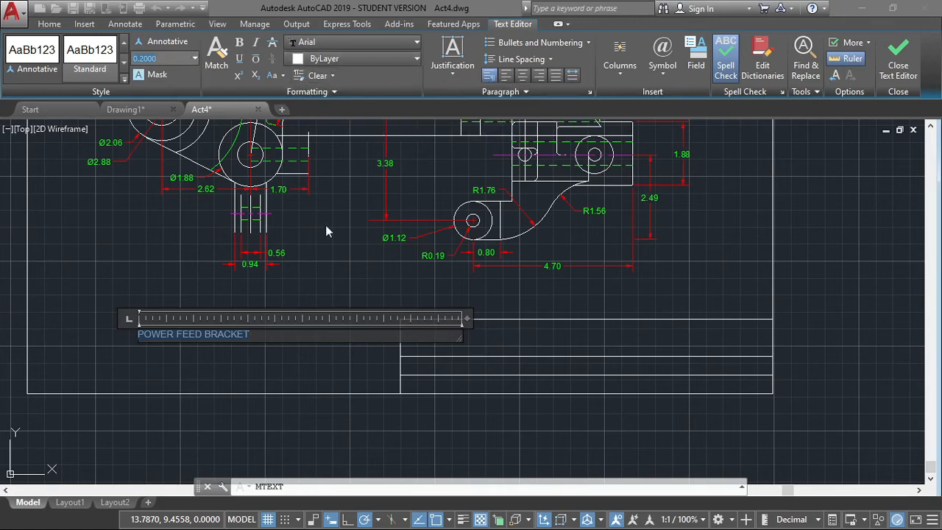
click(320, 338)
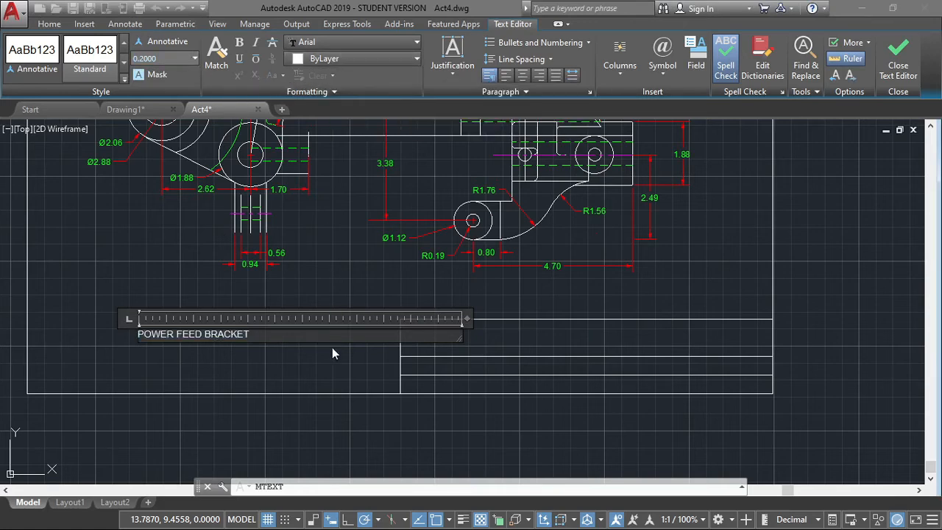
click(332, 348)
Stretch the column height of the POWER FEED BRACKET text down to the level of the title block's upper dividing line.
click(247, 333)
drag(256, 334, 453, 335)
click(461, 328)
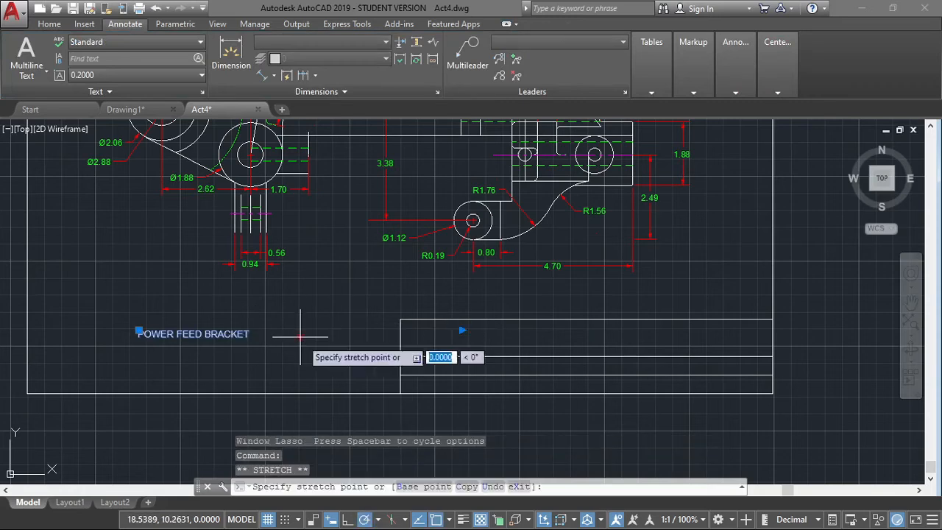
click(434, 329)
click(331, 335)
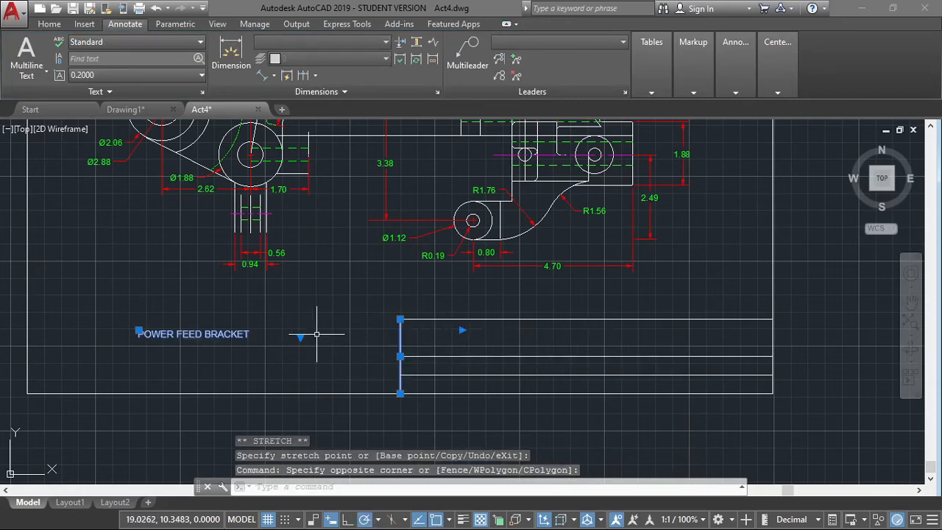
click(300, 338)
click(584, 350)
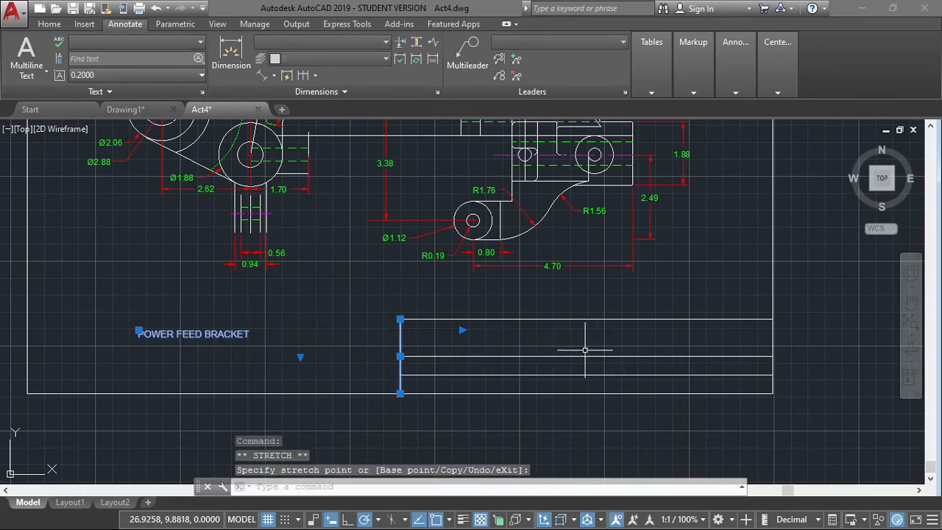
key(Escape)
key(Escape)
Move the POWER FEED BRACKET text into the title block's top row.
click(253, 329)
click(204, 331)
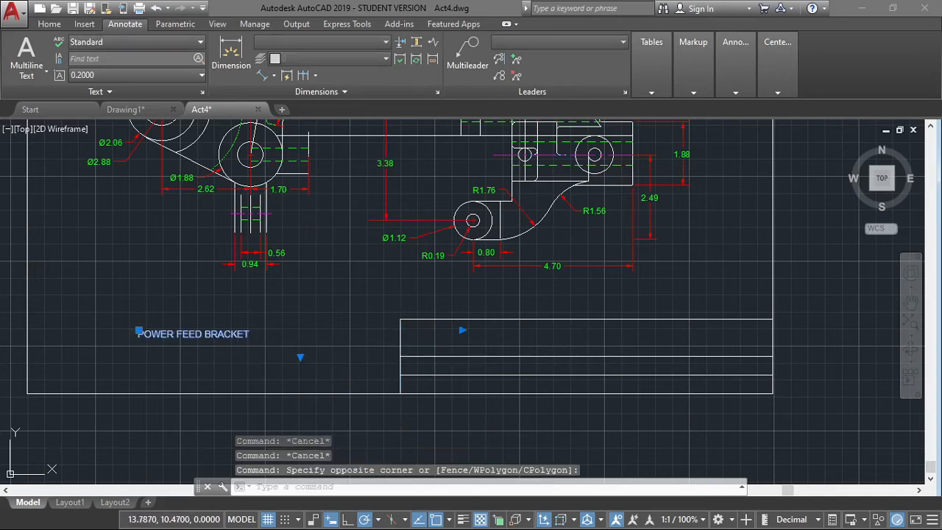
click(139, 330)
click(431, 332)
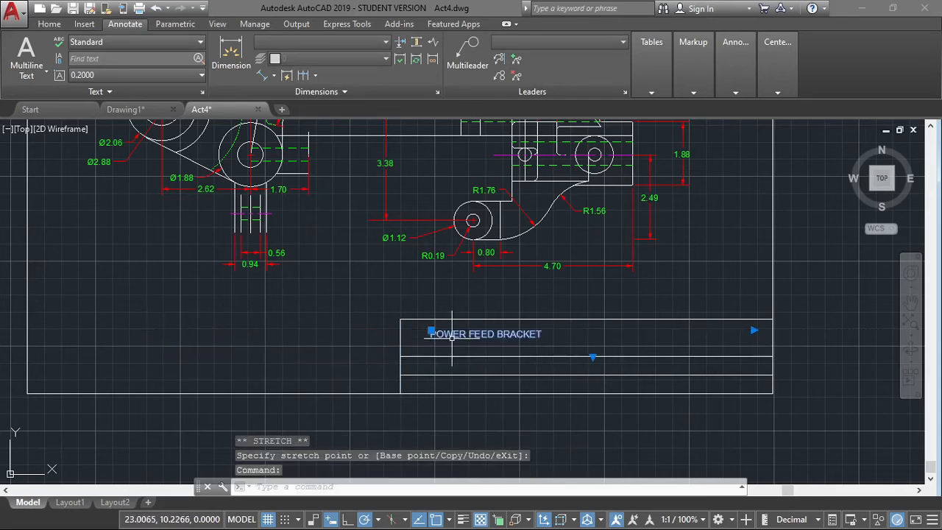
Run the TEXTSTYLE command and accept Standard as the text style.
text(TR)
key(BackSpace)
text(EXTSTYLE)
key(Return)
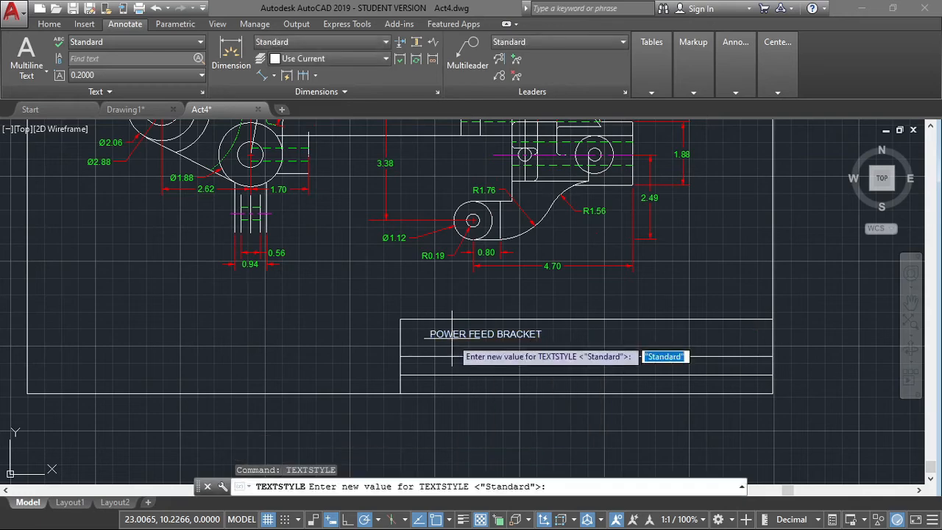
key(Return)
Edit the POWER FEED BRACKET text in the title block and set the height of all its characters to 0.5.
click(462, 331)
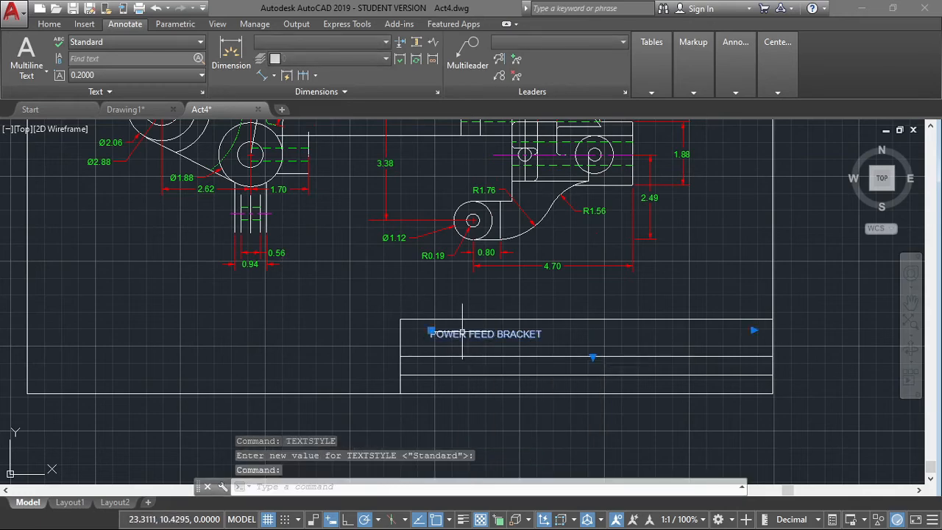
double_click(464, 333)
right_click(464, 337)
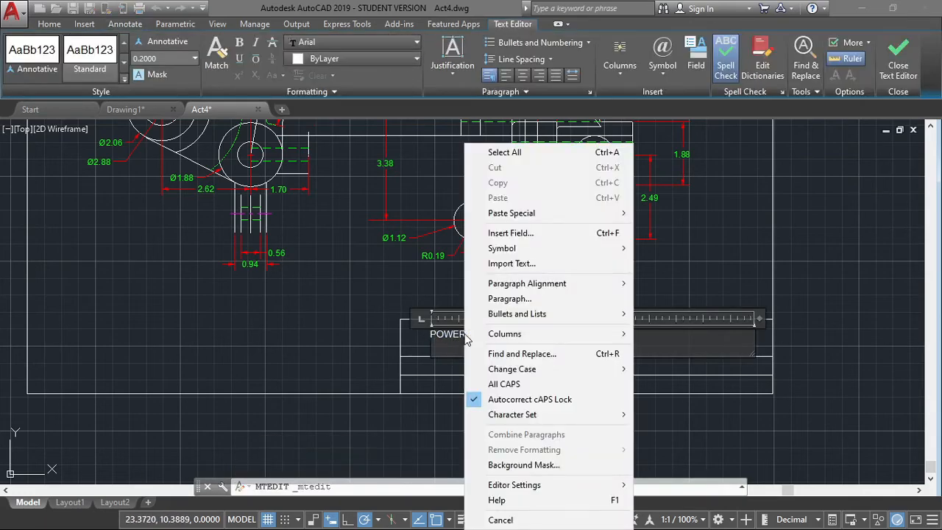
click(455, 336)
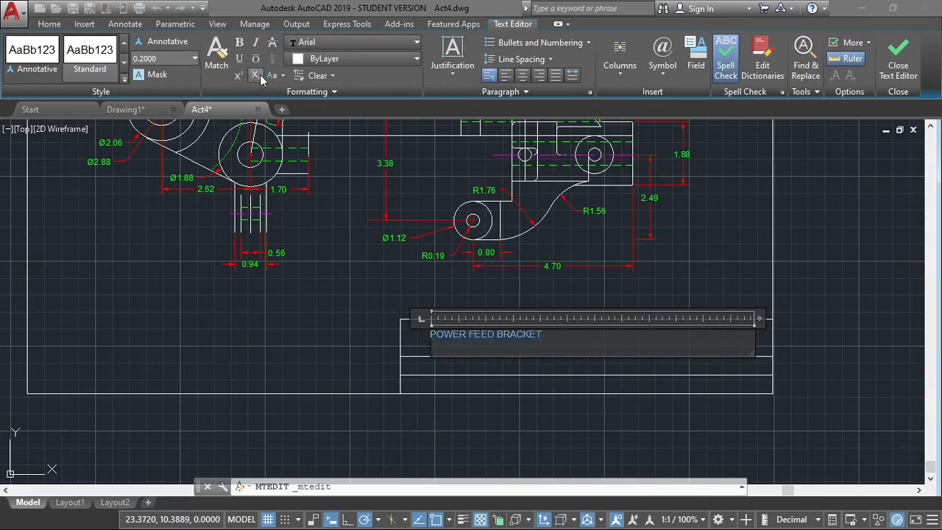
click(278, 76)
click(309, 94)
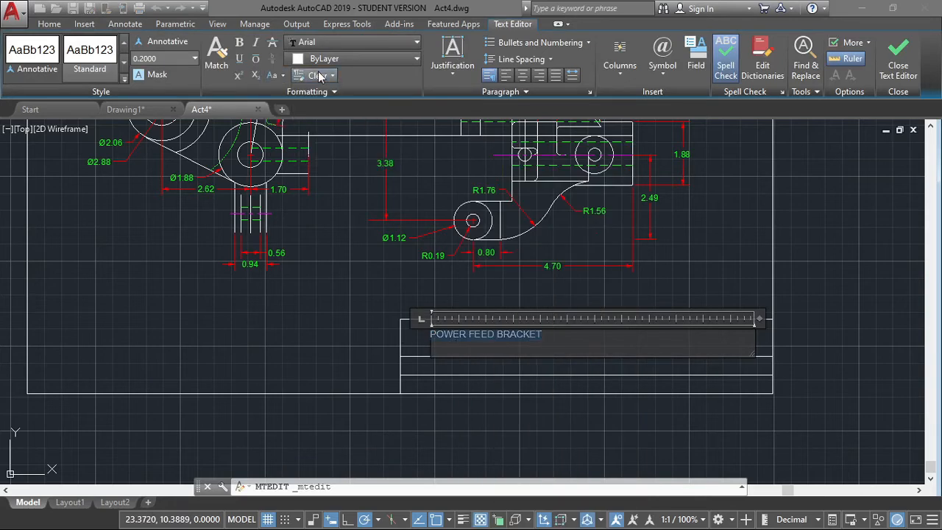
click(189, 58)
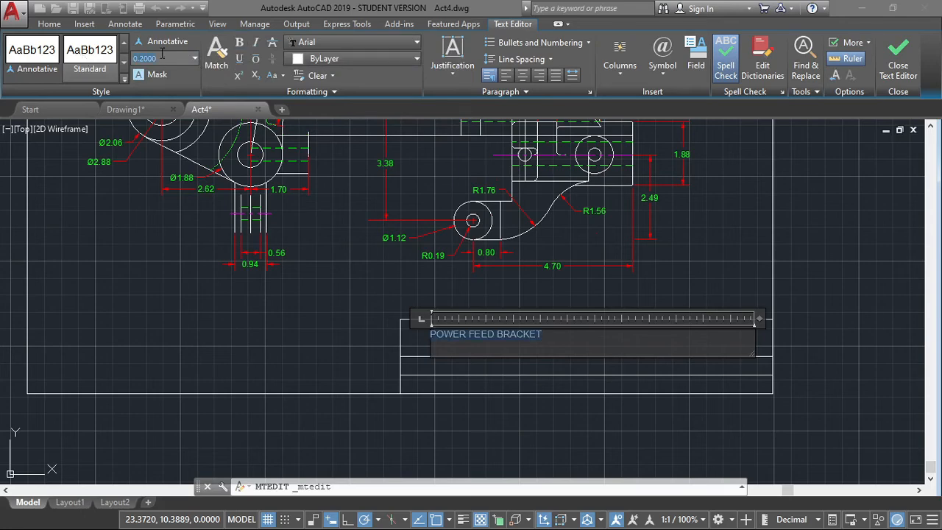
text(0.5)
key(Return)
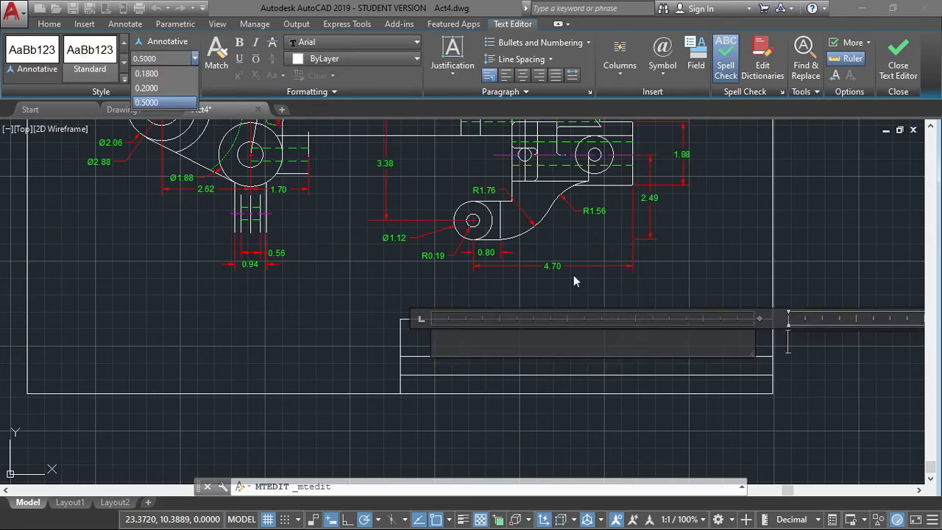
Retype POWER FEED BRACKET at the 0.5 text height and finish editing the text.
click(601, 337)
scroll(693, 338, down, 6)
scroll(693, 338, up, 6)
text(PO)
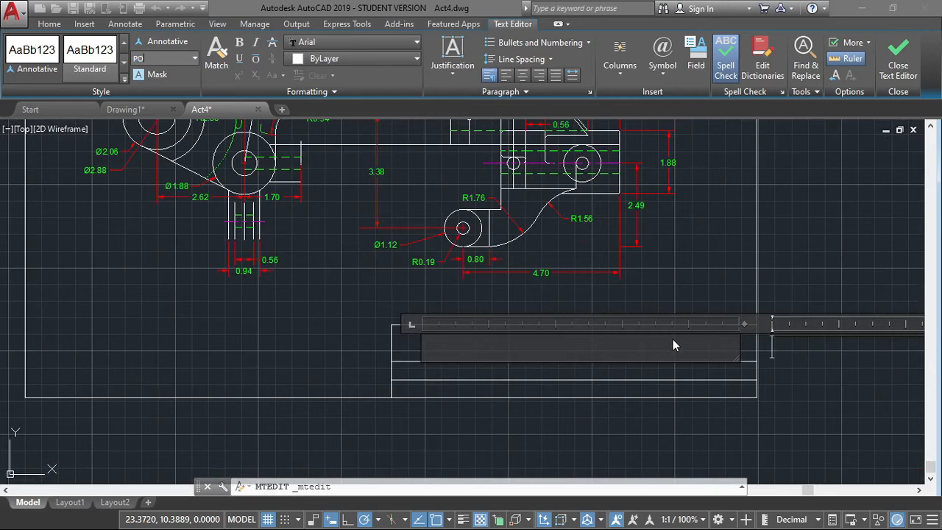
text(POWER F)
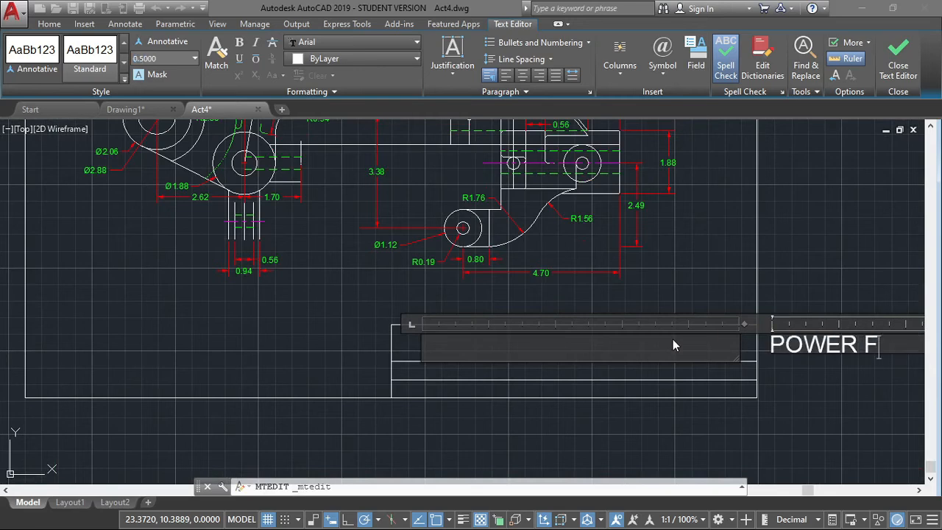
text(EED BRACKET)
key(alt+Tab)
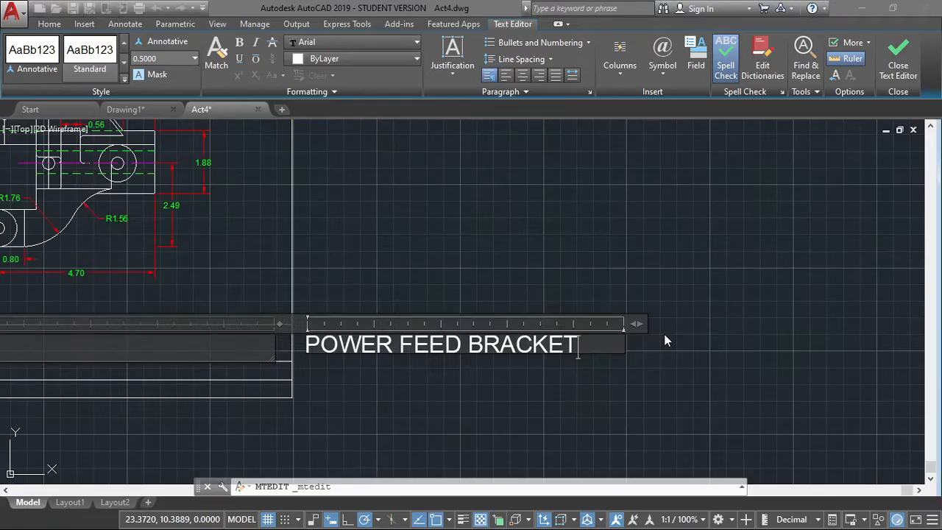
click(591, 261)
Move the enlarged POWER FEED BRACKET text horizontally to the right, keeping its insertion point within the title block's top row.
click(518, 345)
scroll(508, 347, down, 2)
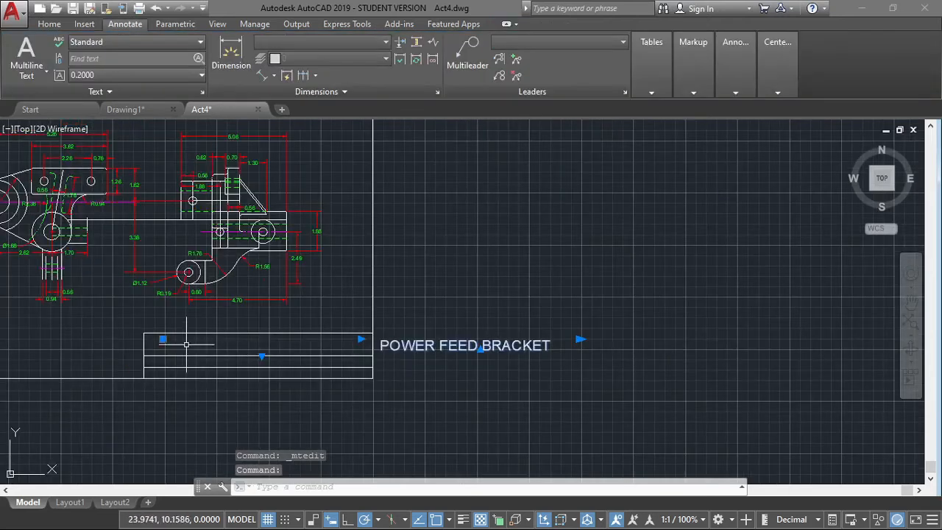
click(162, 339)
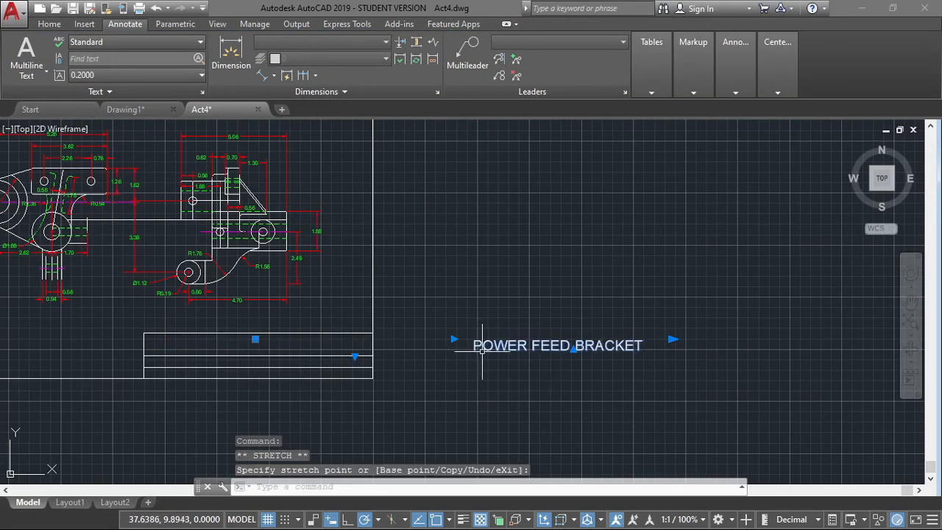
click(507, 345)
Tighten the POWER FEED BRACKET text's column spacing and move the text into the title block's top row.
click(671, 339)
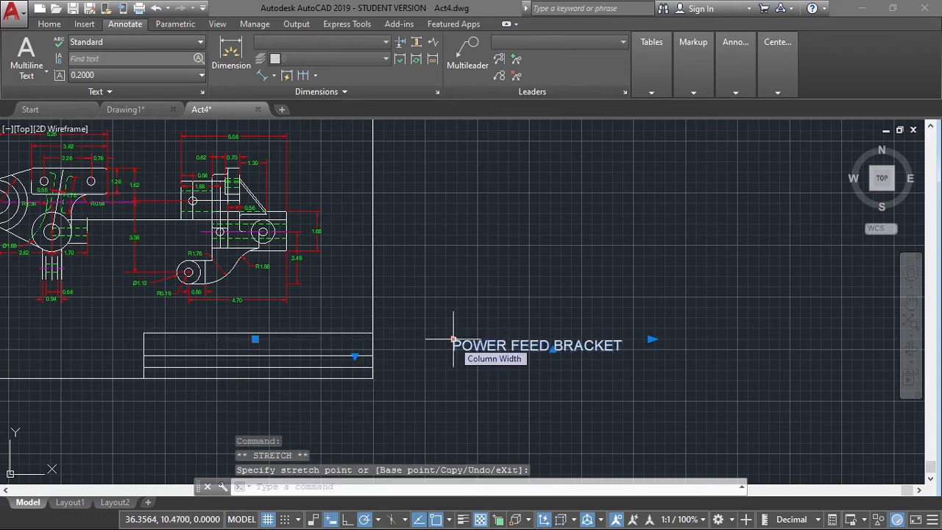
click(453, 340)
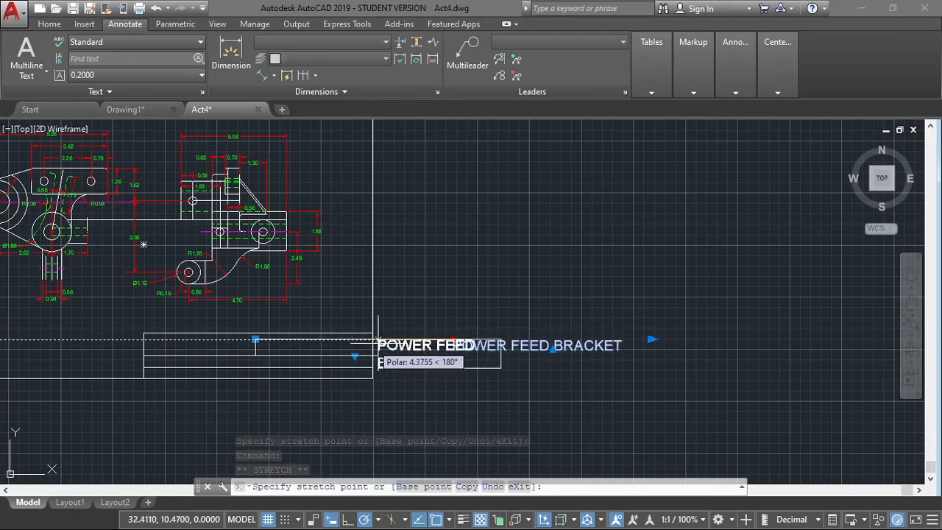
click(434, 339)
click(524, 345)
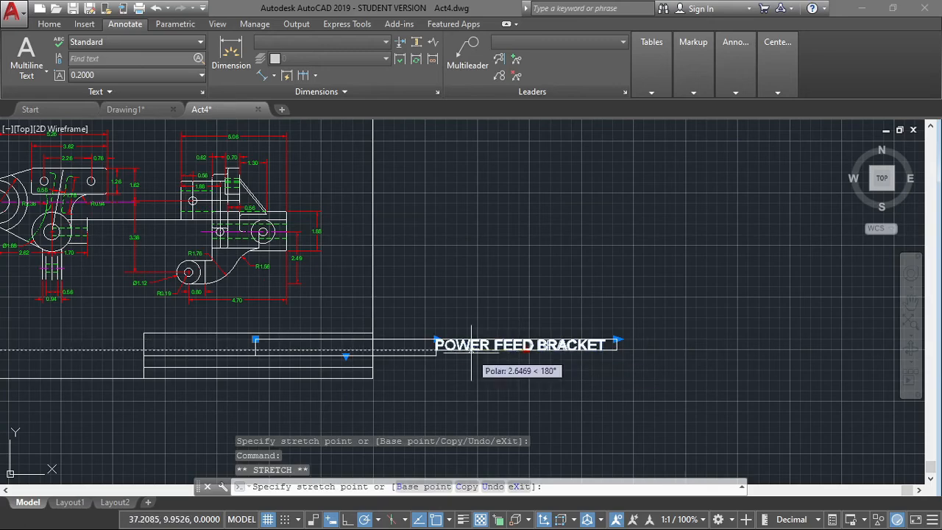
click(471, 350)
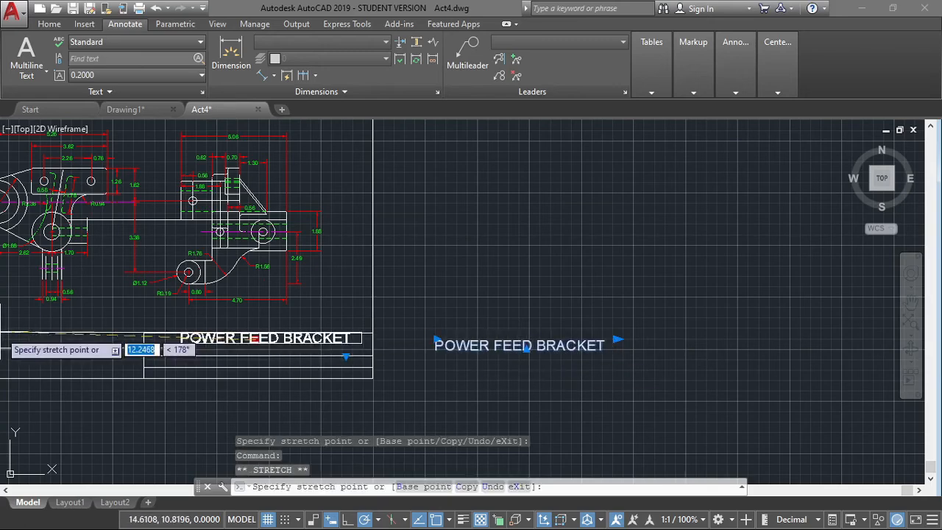
click(272, 348)
middle_drag(485, 362, 703, 324)
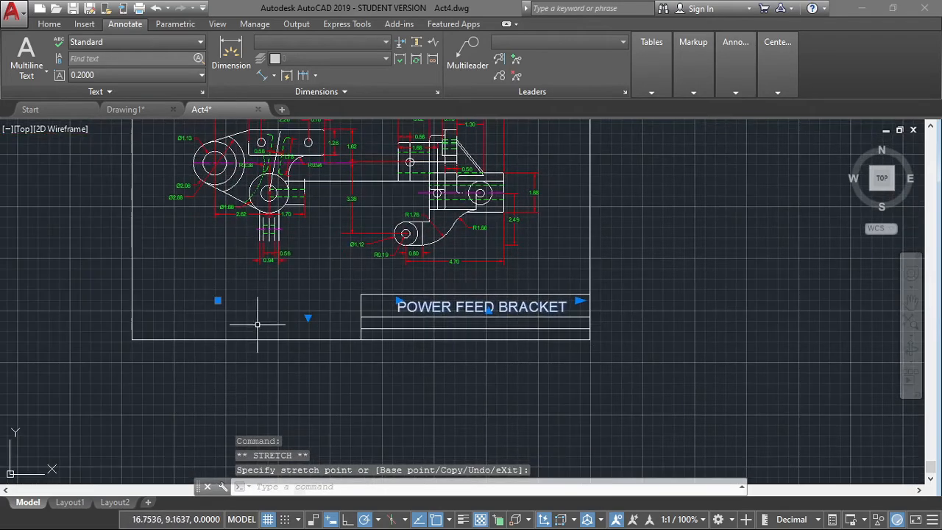
click(210, 300)
click(274, 286)
key(Escape)
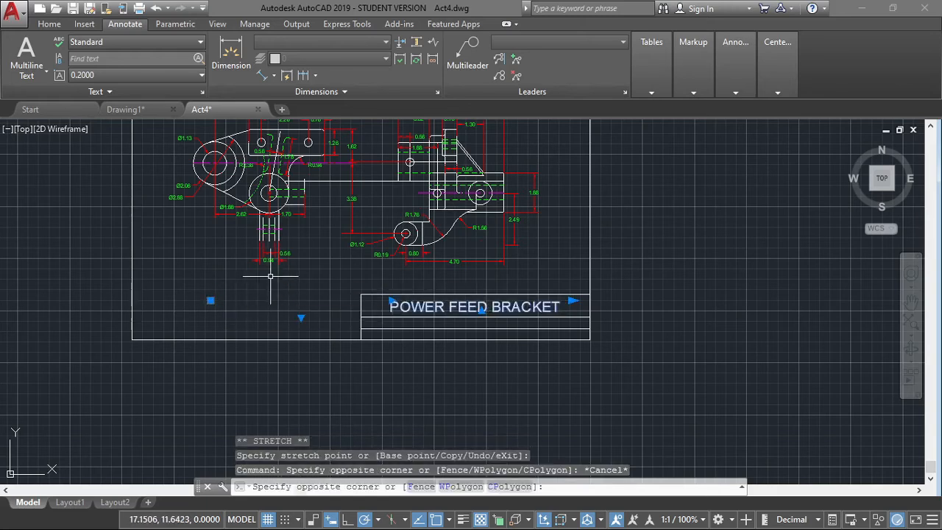
key(Escape)
Check the title block in the PDF reference and set the POWER FEED BRACKET text height to 0.6.
key(alt+Tab)
key(alt+Tab)
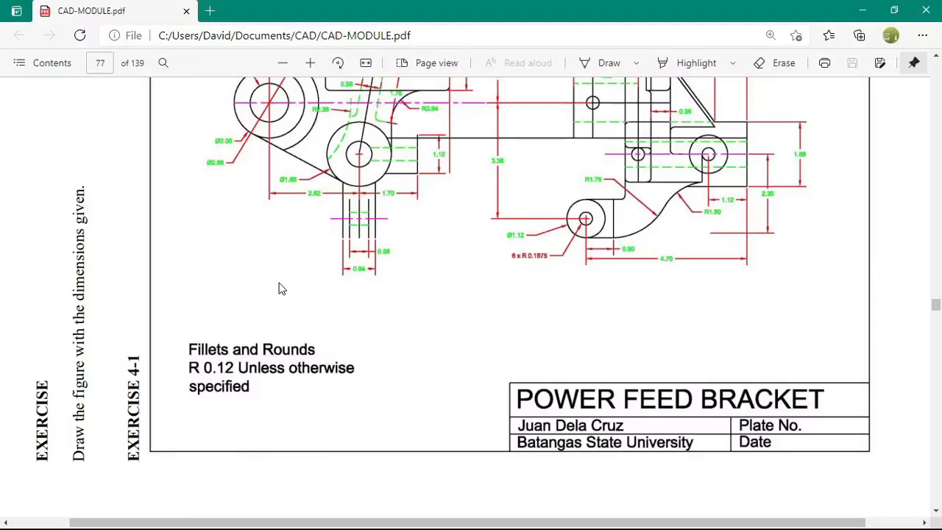
key(alt+Tab)
double_click(474, 307)
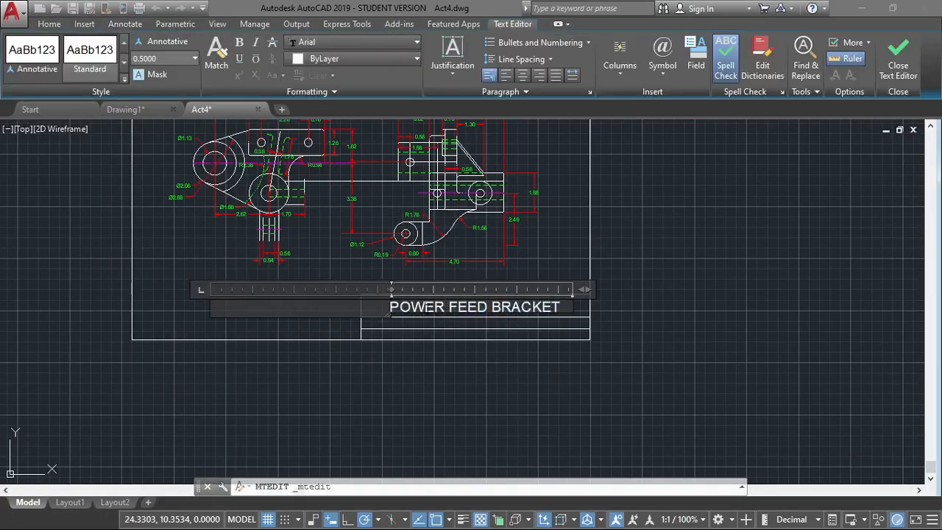
key(ctrl+a)
click(161, 58)
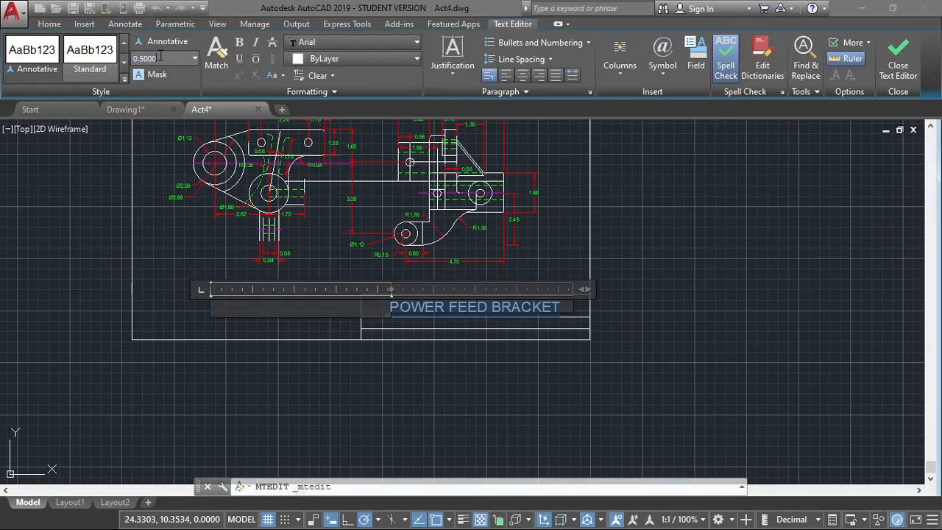
text(0.6)
key(Return)
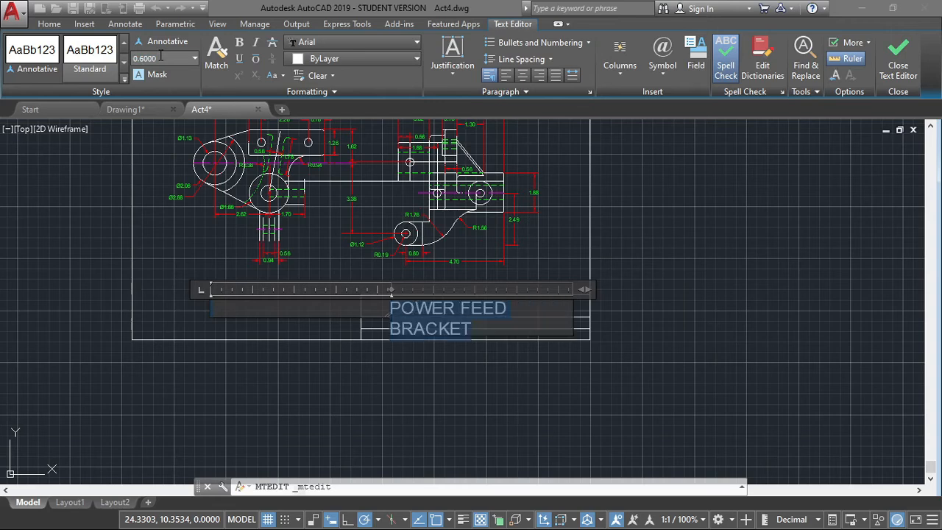
click(217, 267)
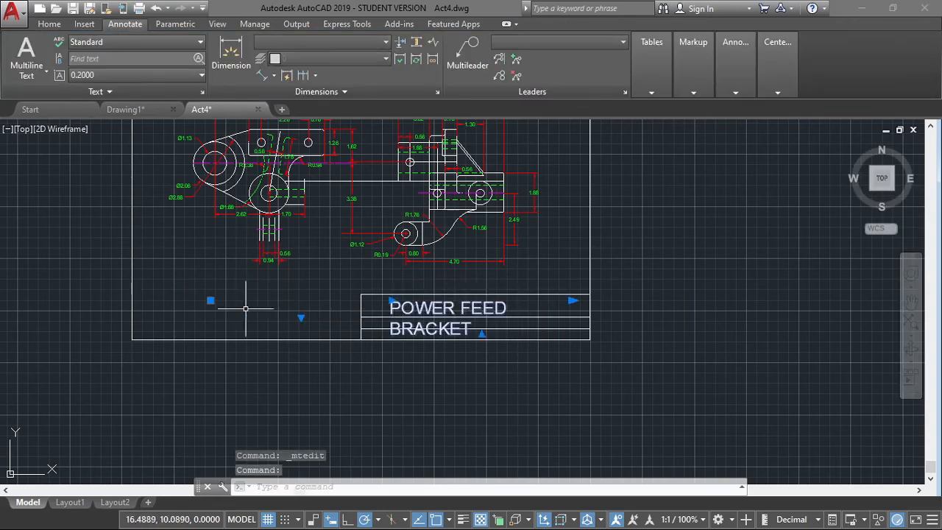
Widen the POWER FEED BRACKET text column to fit one line and shift the text to start near the title block's left edge.
click(391, 300)
click(443, 302)
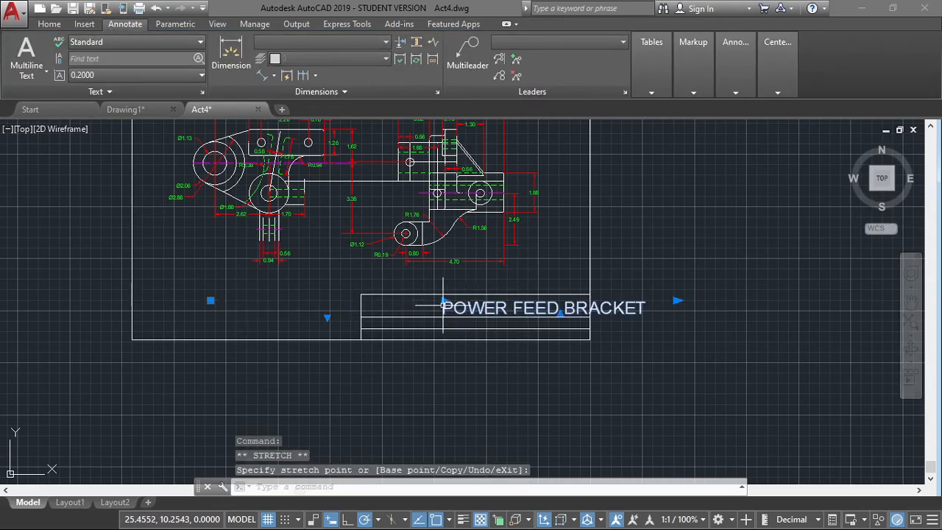
click(210, 300)
click(134, 298)
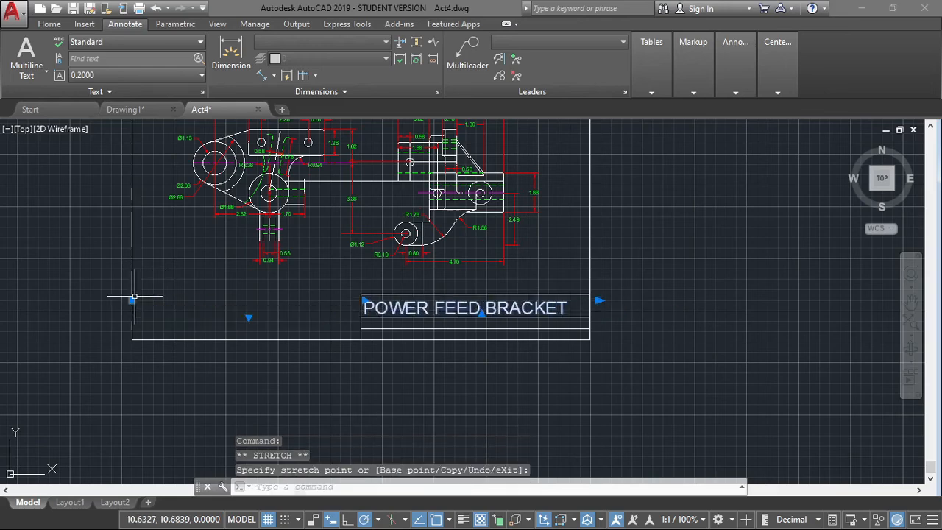
Fine-tune the POWER FEED BRACKET text's insertion point so it sits slightly inside the left edge of its title block row.
scroll(135, 298, up, 2)
click(128, 299)
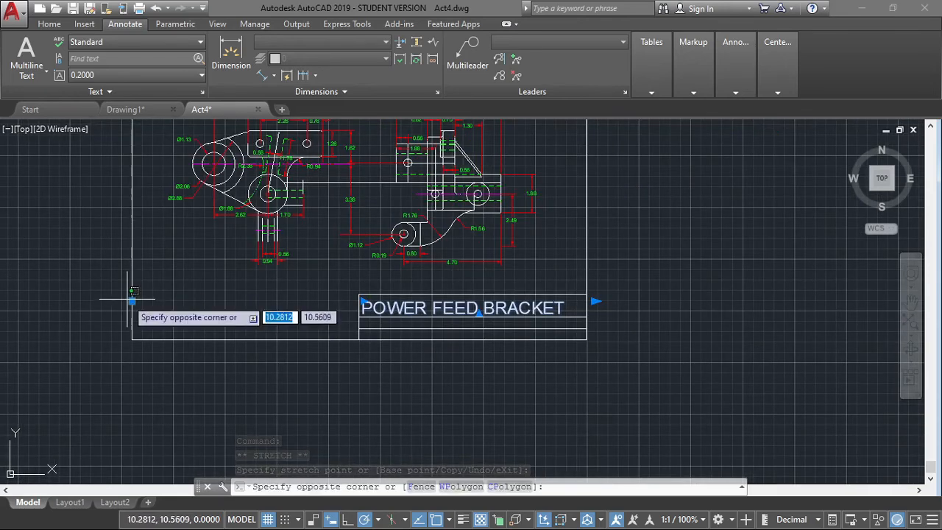
click(129, 300)
click(131, 300)
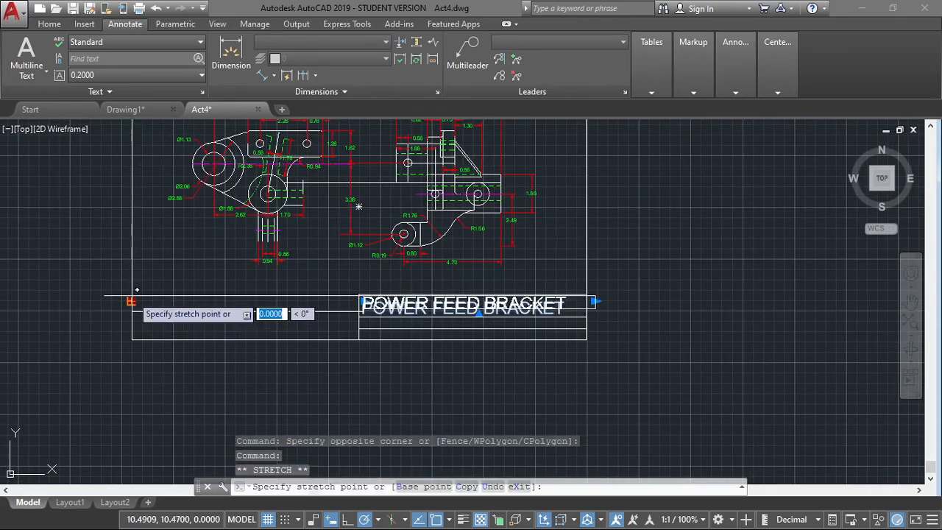
scroll(132, 301, up, 4)
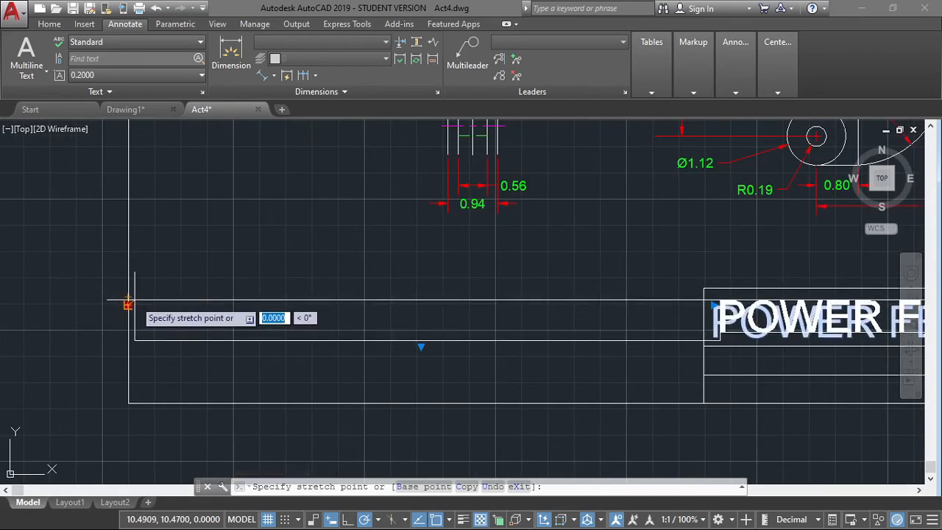
click(135, 299)
mouse_move(484, 311)
middle_down()
mouse_move(397, 275)
mouse_move(200, 283)
middle_up()
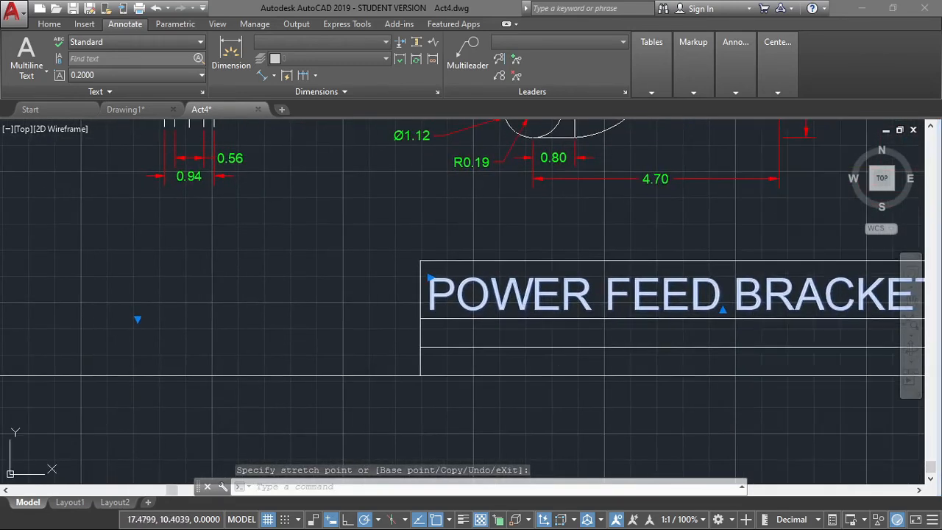
Set the height of the whole POWER FEED BRACKET text to 0.55 and compare it with the PDF reference.
key(alt+Tab)
key(alt+Tab)
double_click(434, 287)
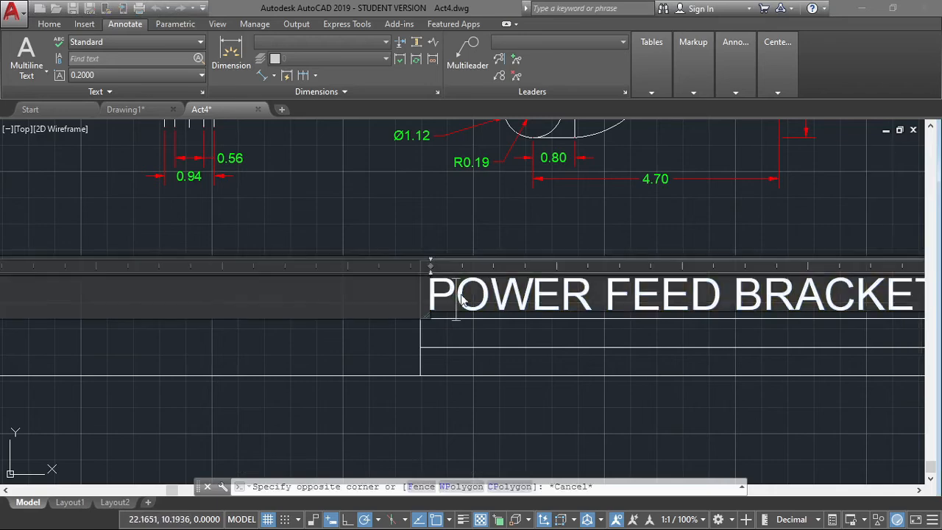
key(Return)
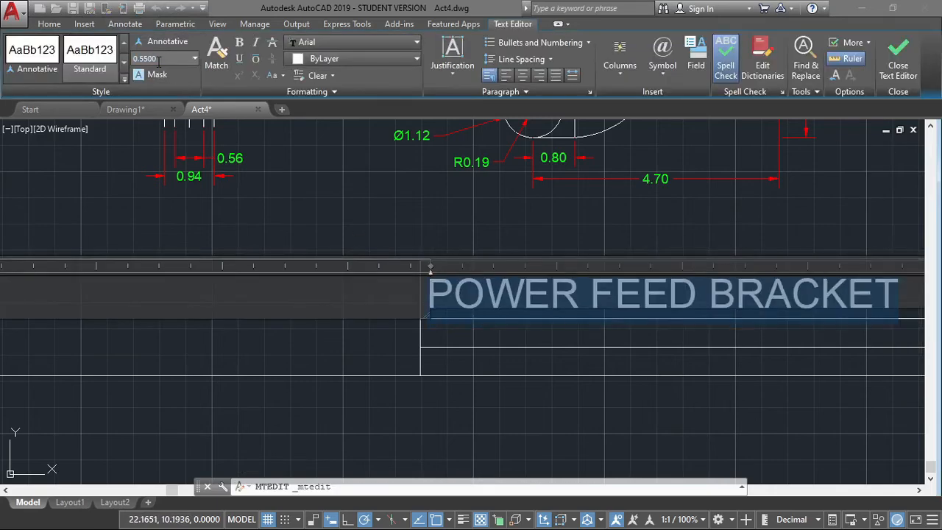
click(482, 215)
scroll(515, 224, down, 2)
key(alt+Tab)
key(alt+Tab)
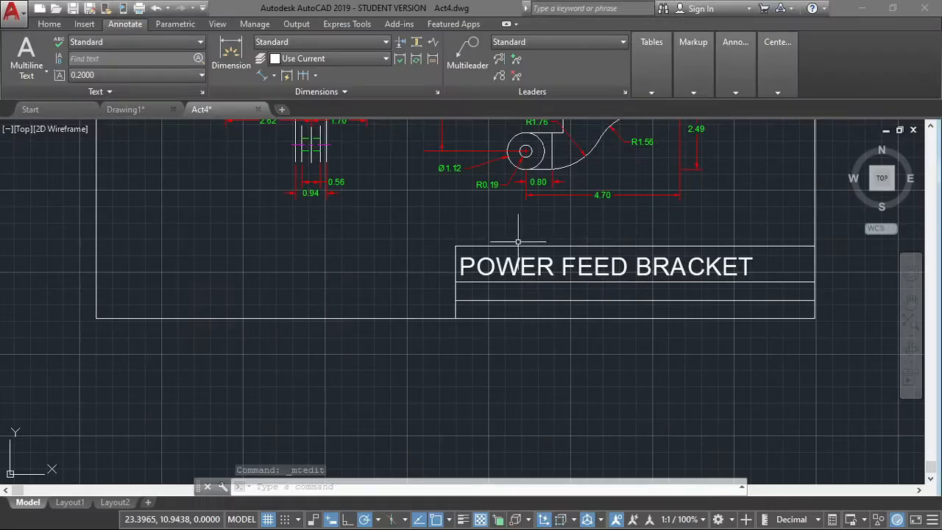
Create multiline text with the drafter's full name in the empty area beside the title block at 0.2 height.
click(28, 54)
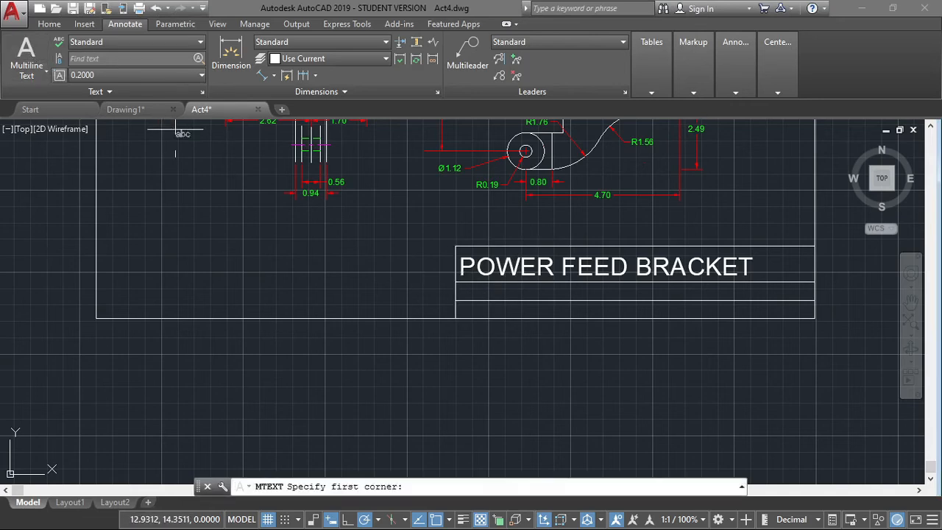
click(284, 256)
click(415, 282)
text(SAL)
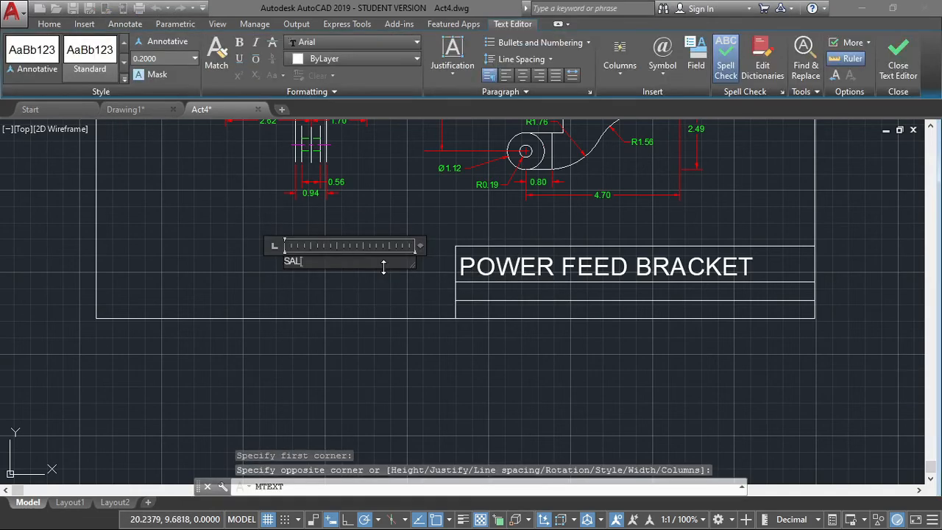
text(VADOR, JOHN DAVID L)
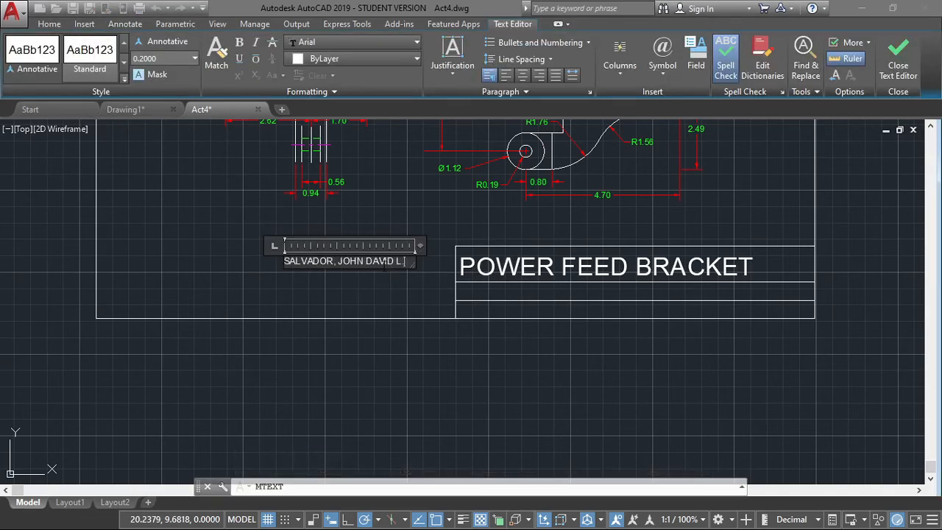
text(.)
key(Return)
key(BackSpace)
click(415, 281)
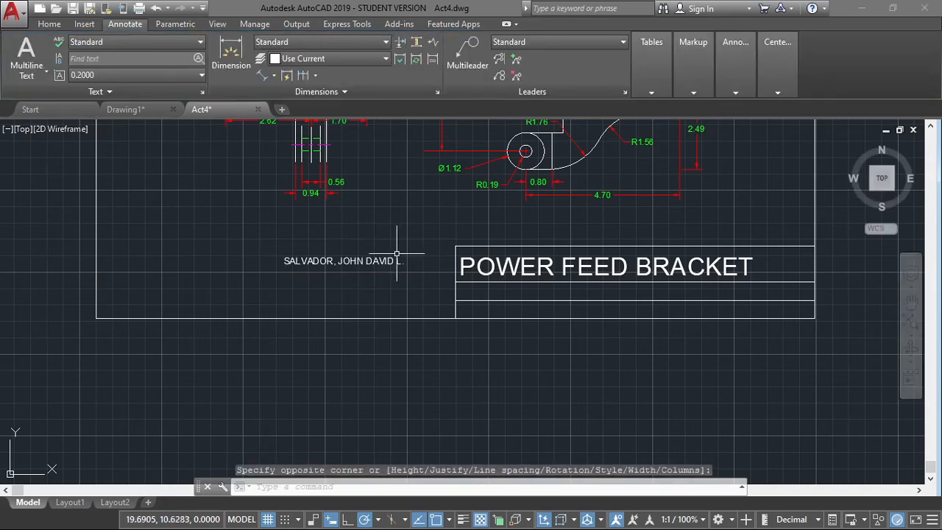
Try to set the drafter's name text to a height of 0.3.
double_click(393, 262)
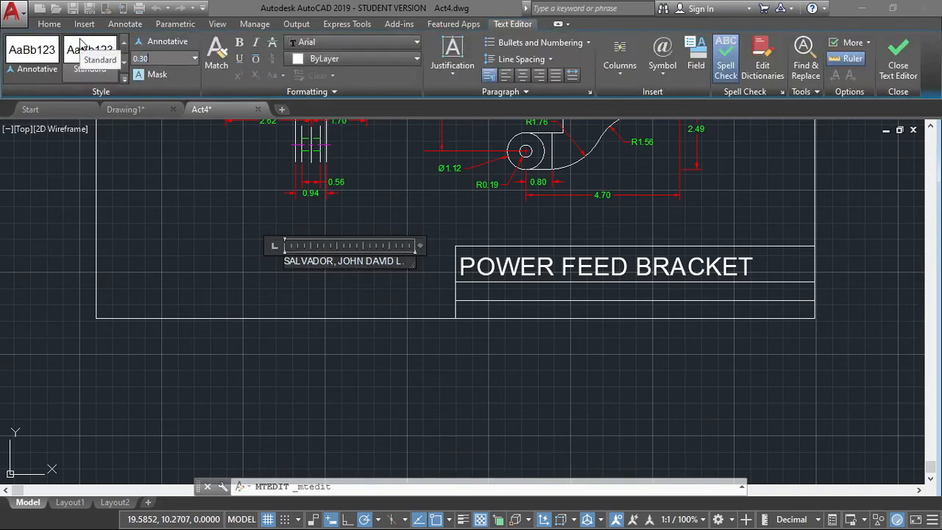
click(160, 56)
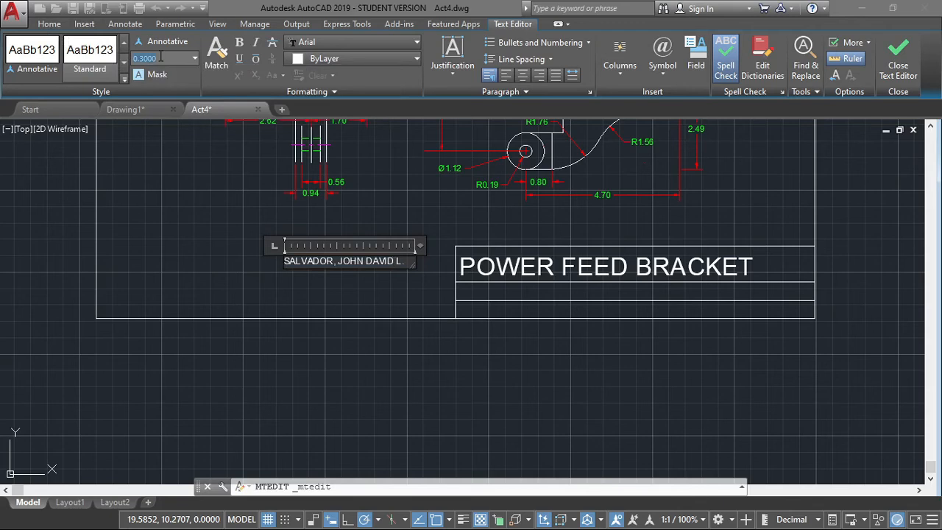
click(389, 287)
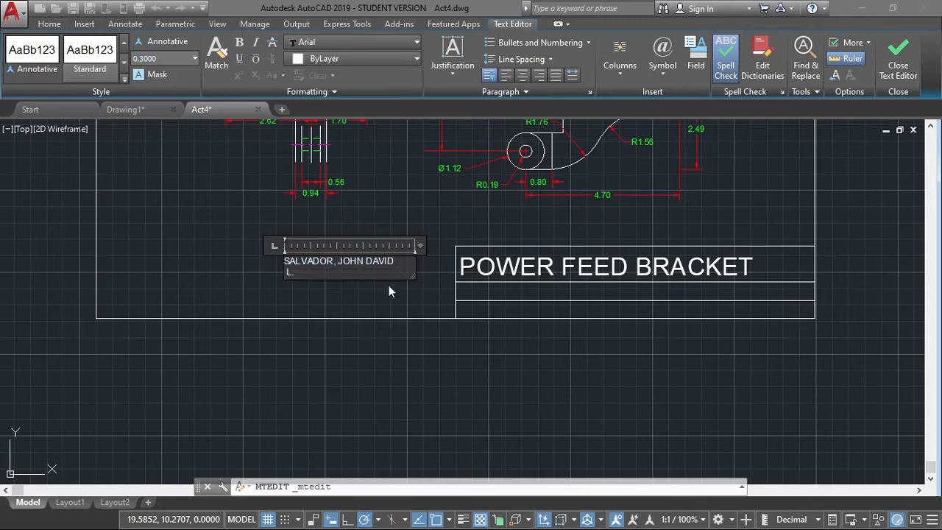
Move the drafter's name text into the title block's second row, under POWER FEED BRACKET.
click(376, 259)
drag(306, 266, 337, 281)
click(337, 281)
click(330, 274)
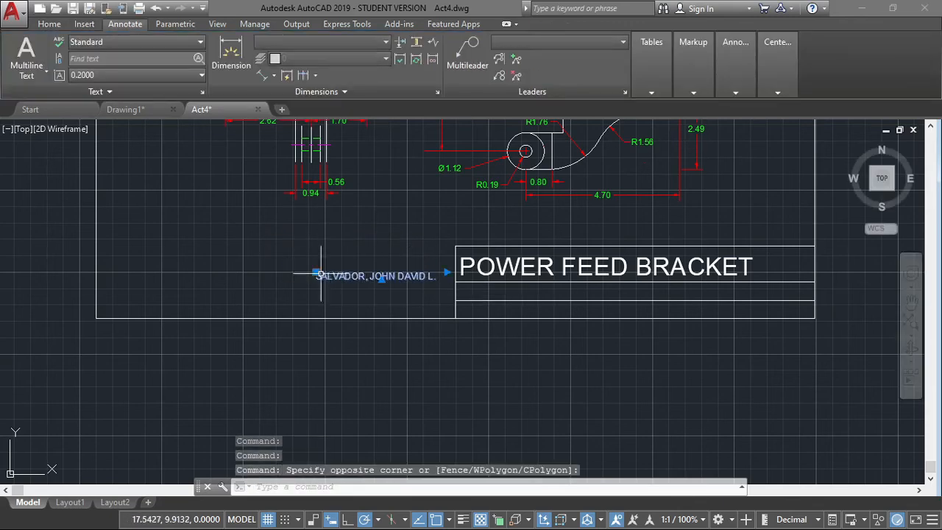
click(316, 273)
click(455, 282)
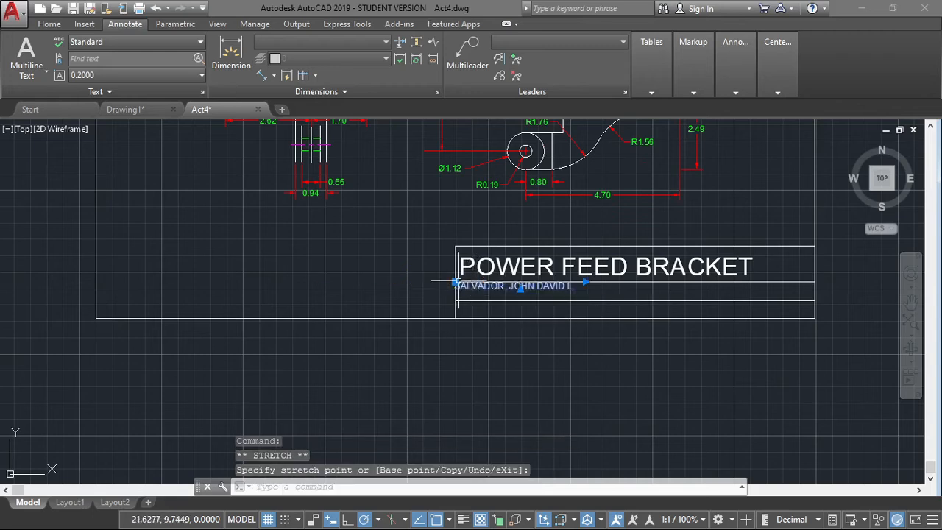
key(Escape)
Set the height of the entire drafter's name text to 0.3 and widen its text box to fit one line.
double_click(499, 291)
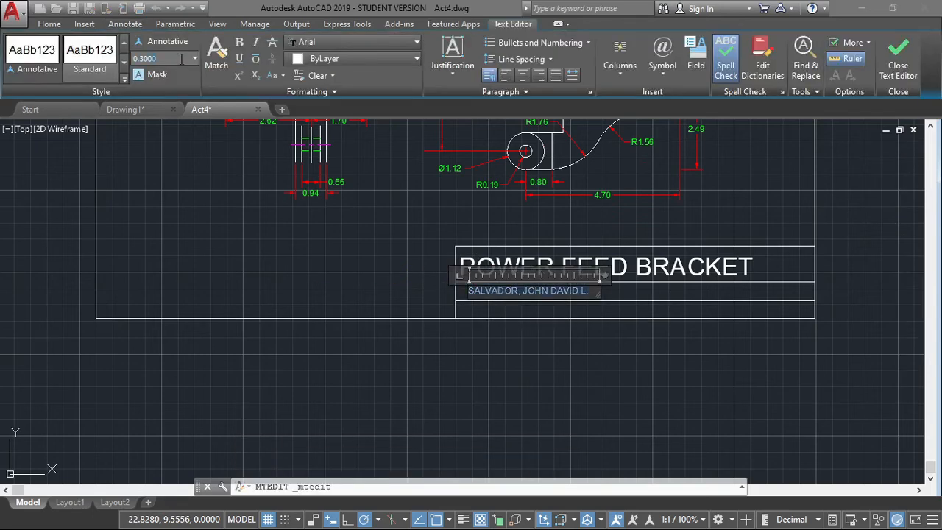
key(Return)
drag(593, 317, 650, 305)
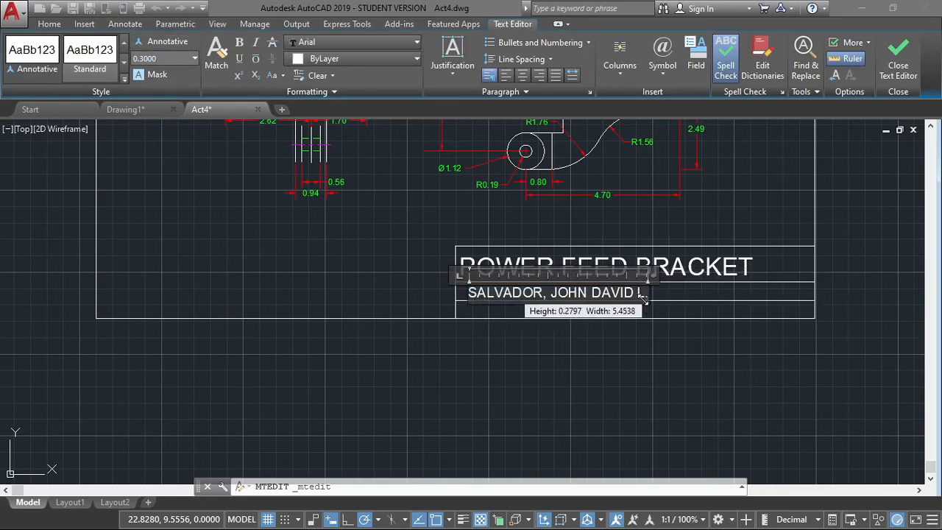
click(601, 309)
Align the start of the drafter's name with the POWER FEED BRACKET text above and compare it with the PDF reference.
scroll(493, 277, up, 4)
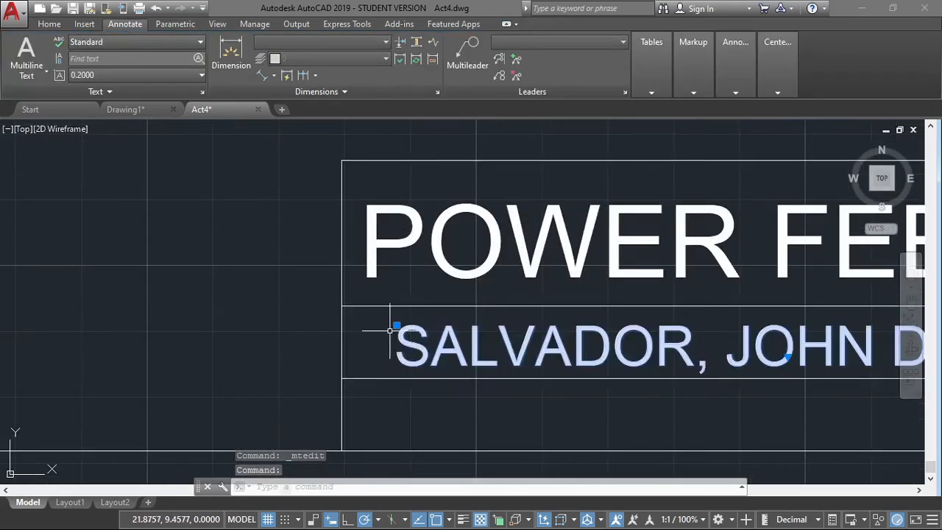
click(389, 325)
scroll(392, 294, down, 3)
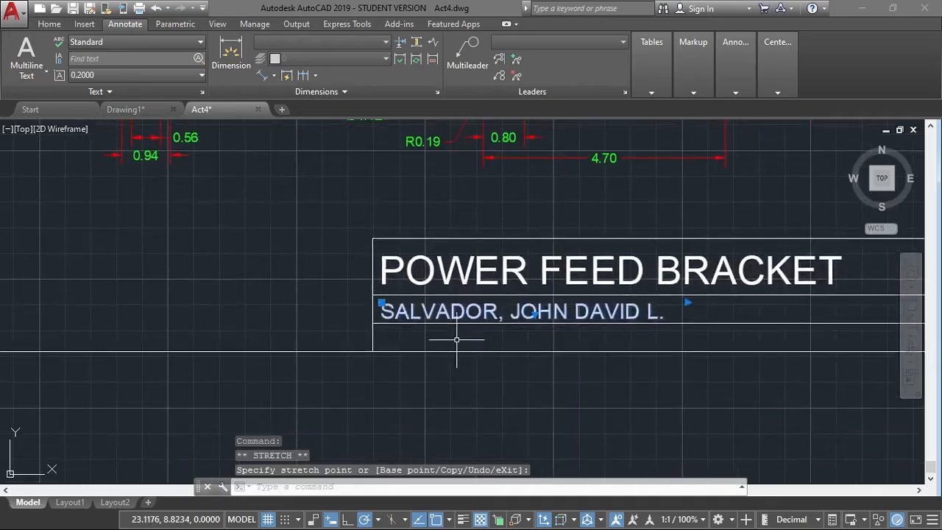
key(alt+Tab)
key(alt+Tab)
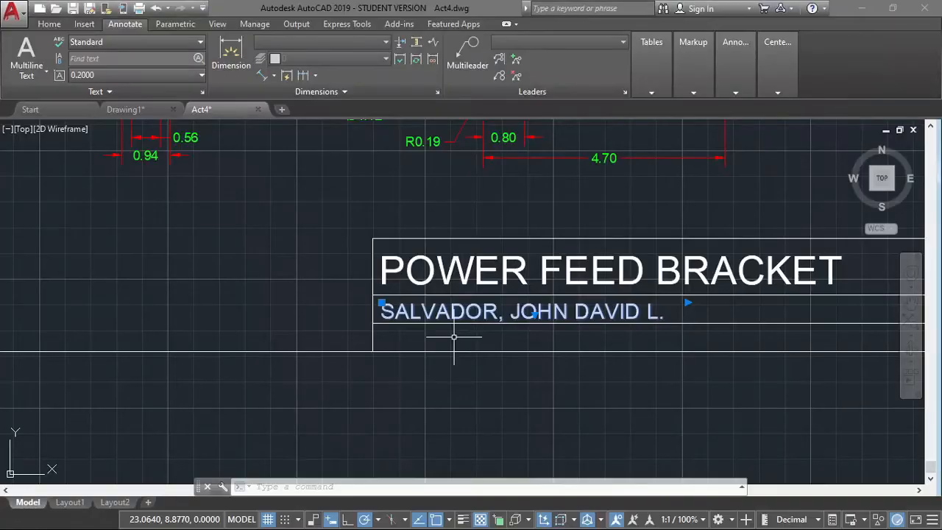
Copy the drafter's name text into the title block's third row, directly below the original.
click(452, 333)
key(Escape)
key(Escape)
click(381, 303)
click(381, 302)
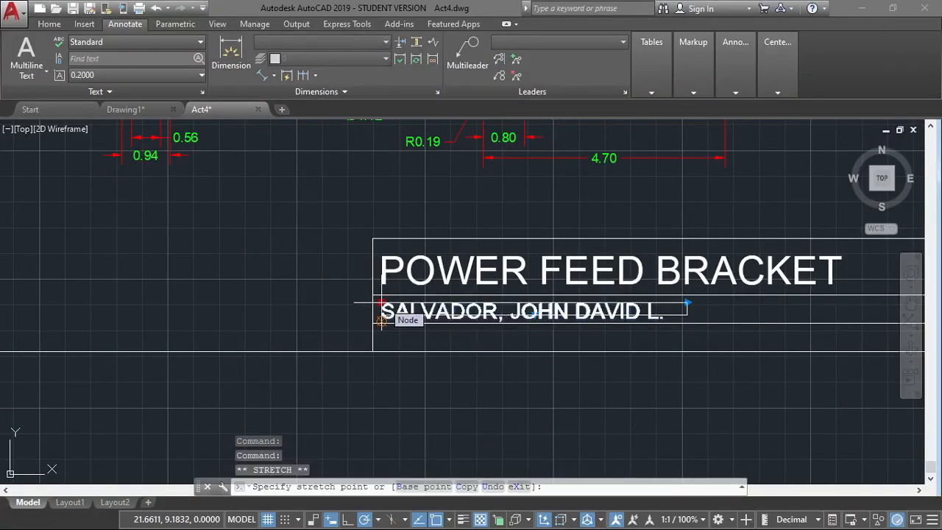
key(ctrl+c)
key(ctrl+v)
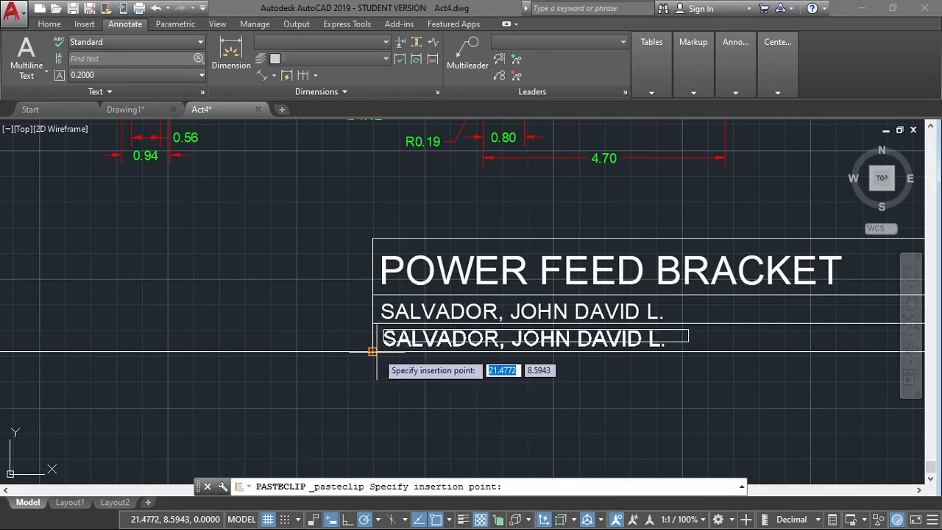
click(368, 350)
Replace the copied text in the third row with BATANGAS STATE UNIVERSITY and widen its text box to fit one line.
double_click(531, 340)
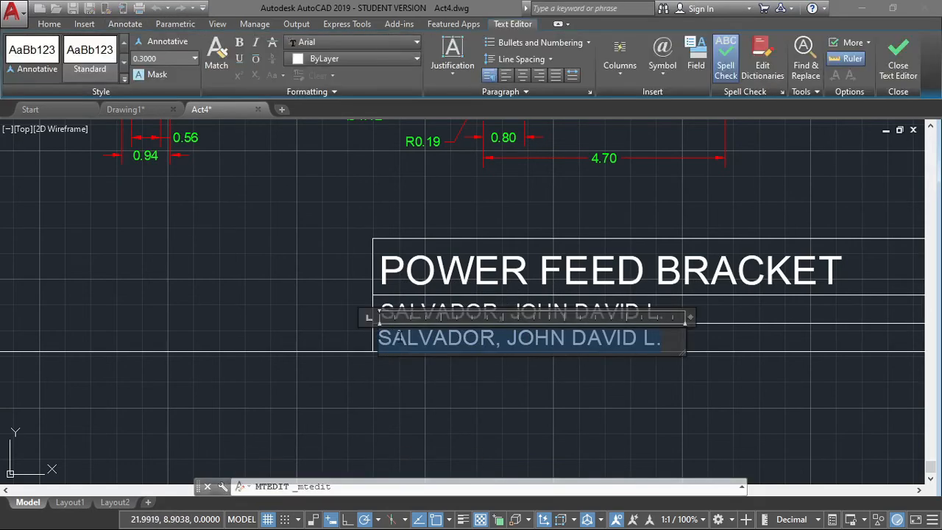
text(BATANGAS STATE UNIVERS)
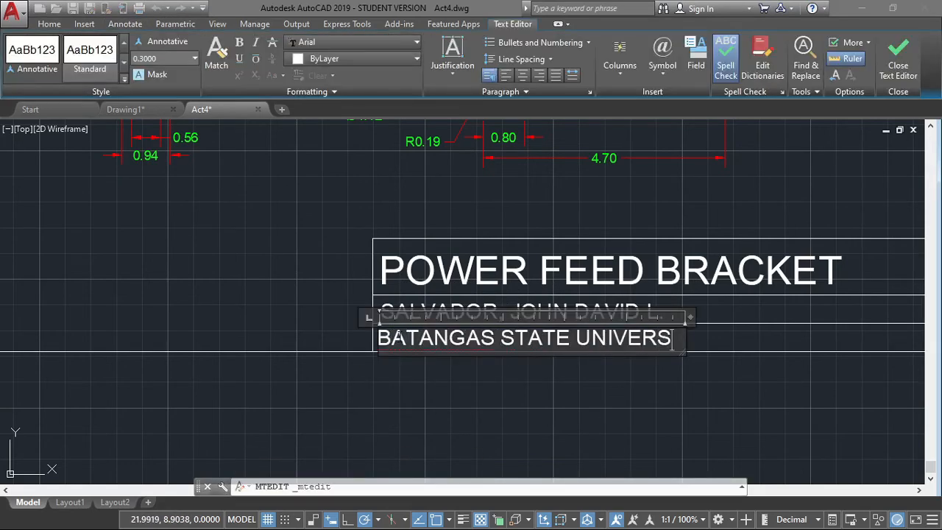
text(ITY)
drag(681, 341, 735, 346)
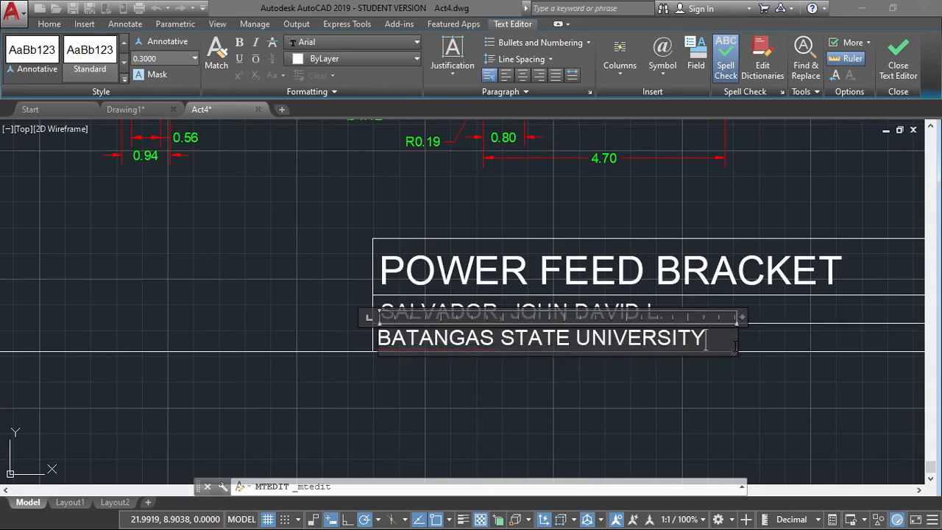
click(650, 367)
Align the start of BATANGAS STATE UNIVERSITY with the drafter's name above and compare the title block with the PDF reference.
click(427, 348)
click(426, 347)
click(408, 346)
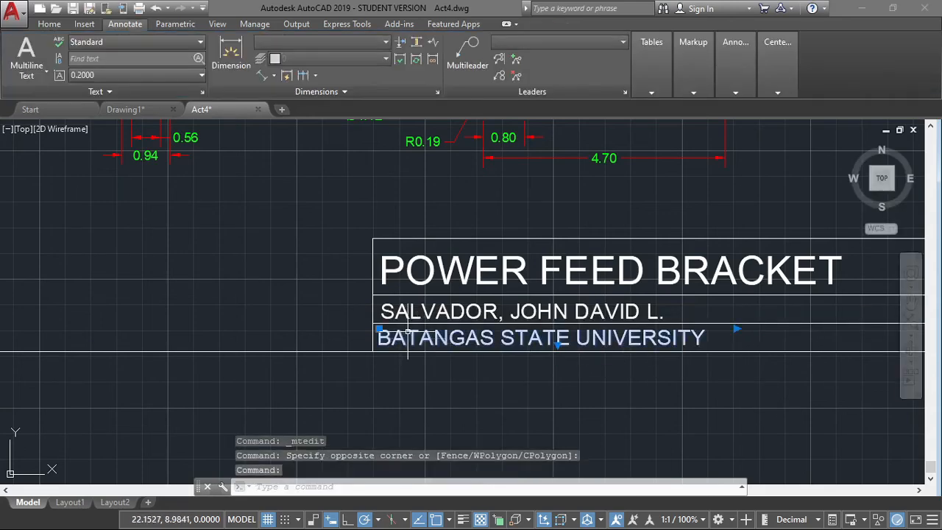
drag(410, 339, 415, 338)
middle_drag(518, 391, 383, 399)
key(alt+Tab)
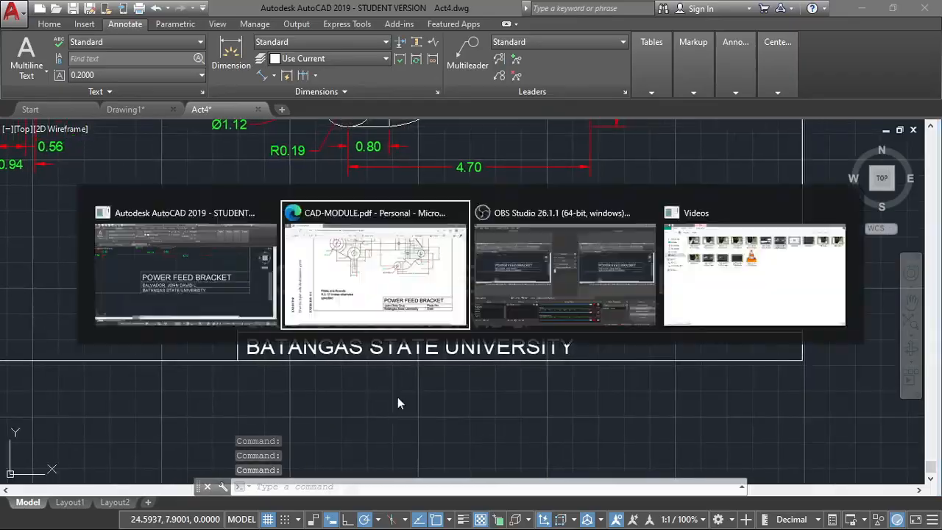
key(alt+Tab)
key(alt+Tab)
key(alt+Tab)
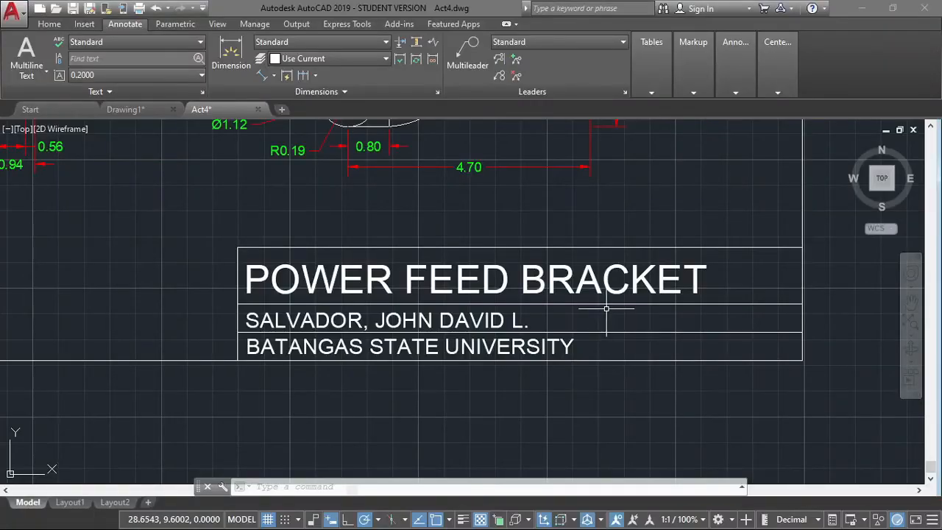
Draw a vertical divider line across the title block's lower two rows, to the right of the name and university texts.
text(l)
key(Return)
click(519, 303)
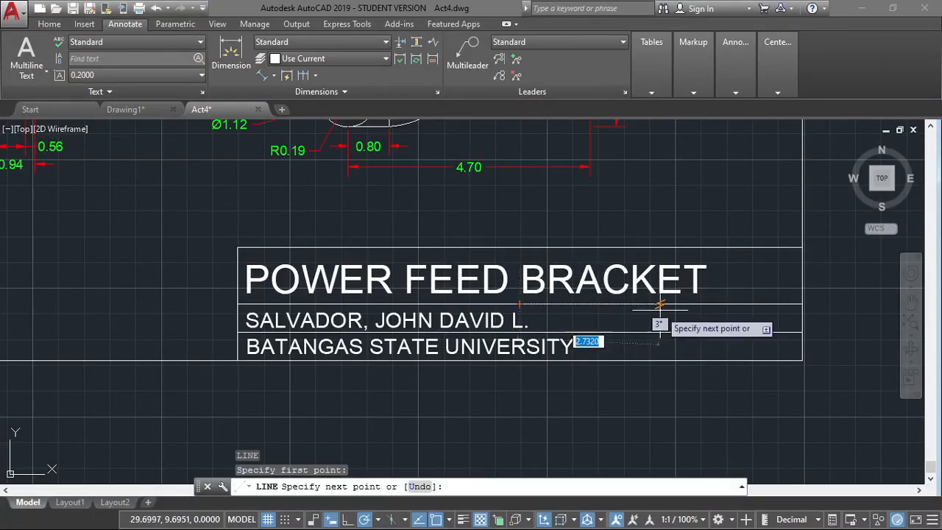
click(622, 359)
key(Escape)
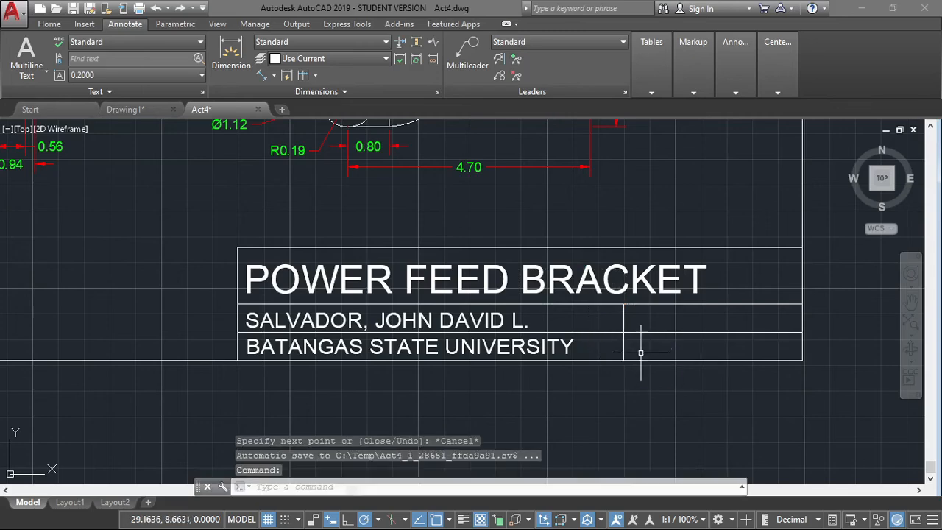
Copy the drafter's name text into the second row's cell right of the vertical divider.
scroll(644, 349, down, 4)
scroll(643, 349, up, 5)
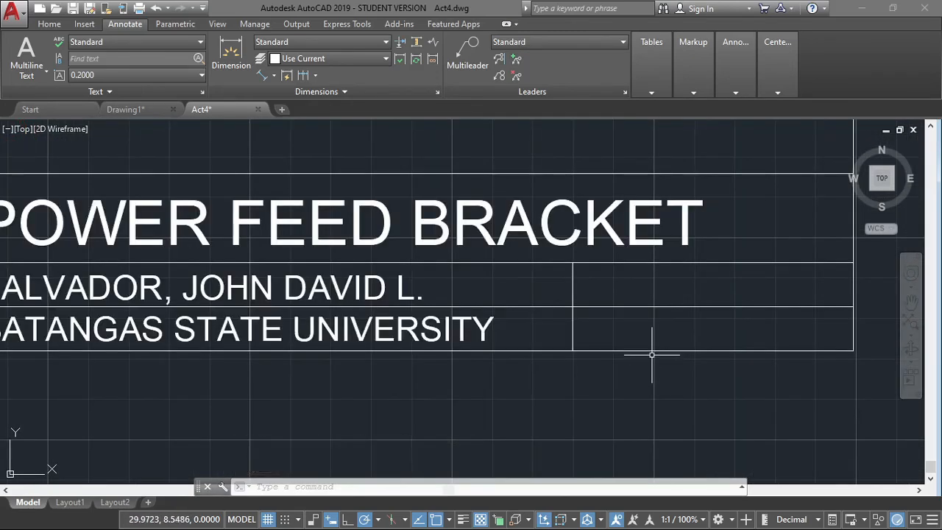
click(357, 286)
key(ctrl+c)
key(ctrl+v)
click(577, 297)
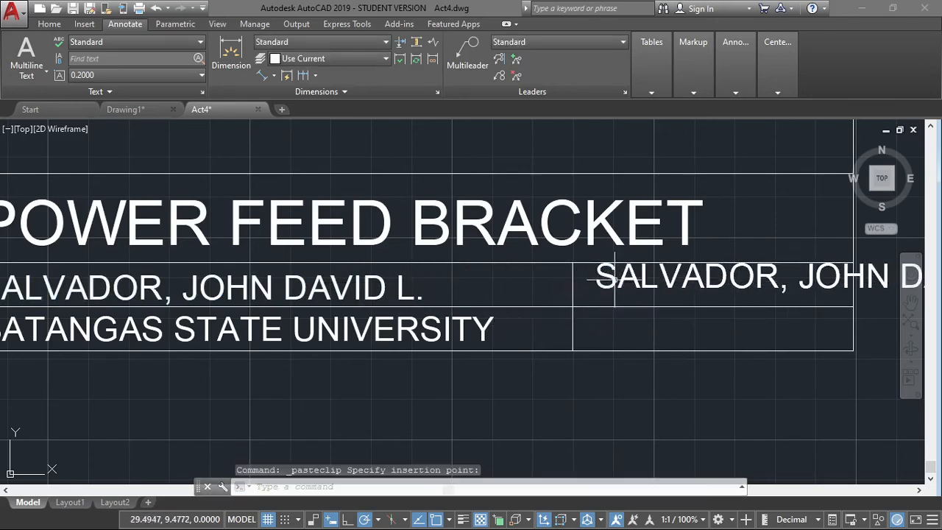
Replace the copied name in the second row's right cell with EXERCISE 4-1 and move it fully inside the cell.
double_click(617, 285)
text(EXERCISE 4-1)
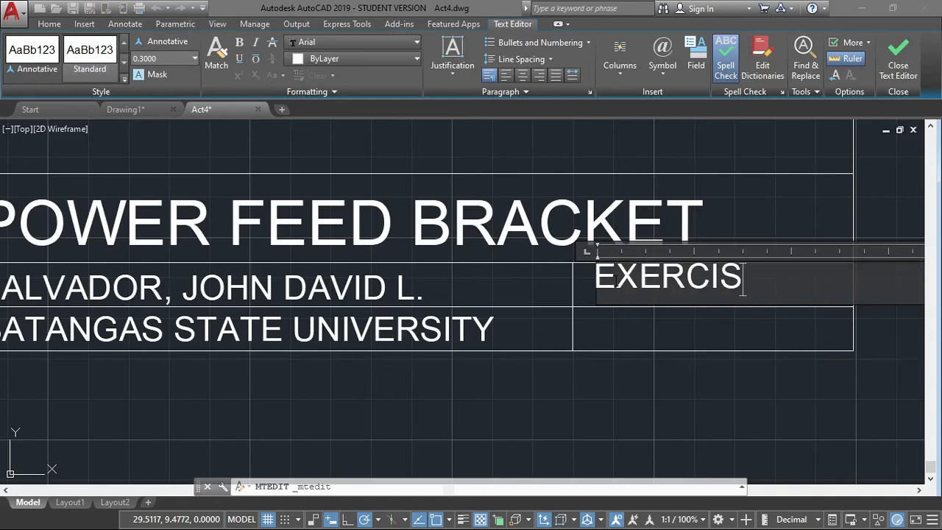
click(637, 327)
click(598, 263)
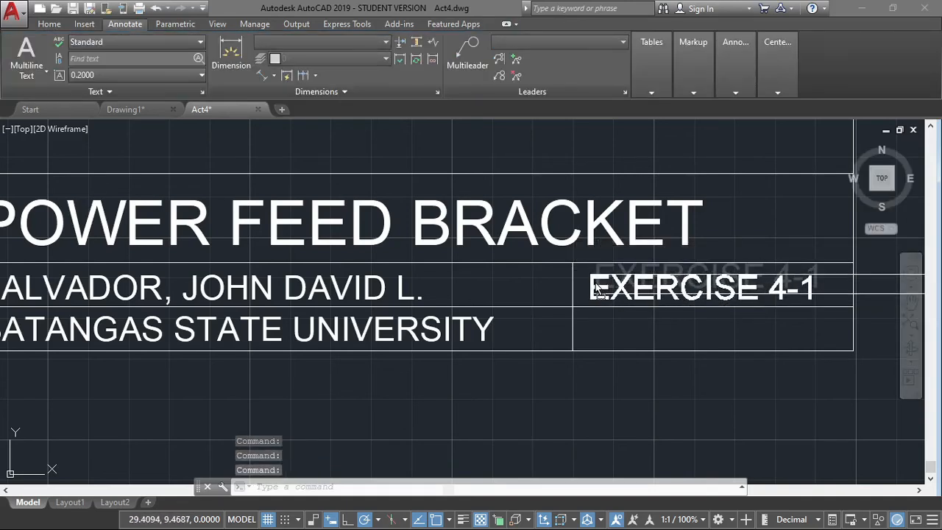
click(592, 273)
Copy the EXERCISE 4-1 text into the cell directly below it in the title block.
click(609, 293)
click(601, 284)
key(ctrl+c)
key(ctrl+v)
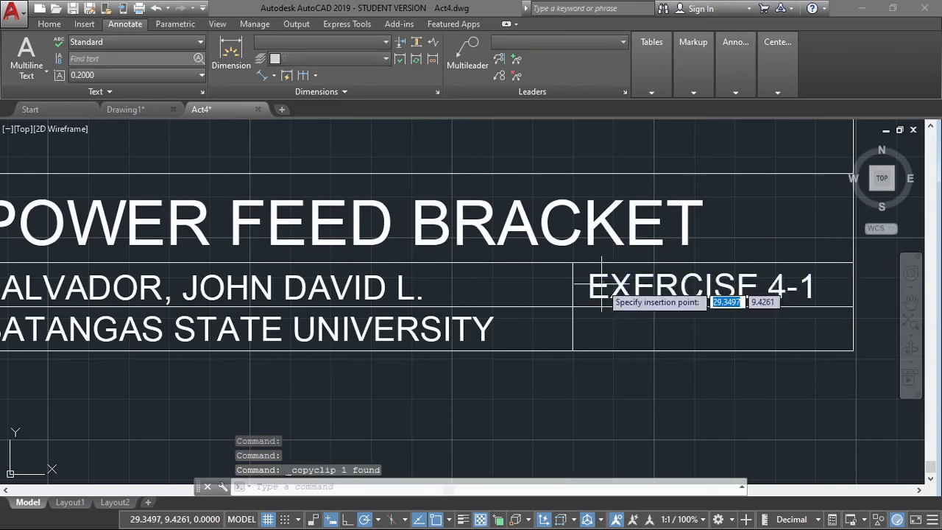
click(585, 352)
click(589, 351)
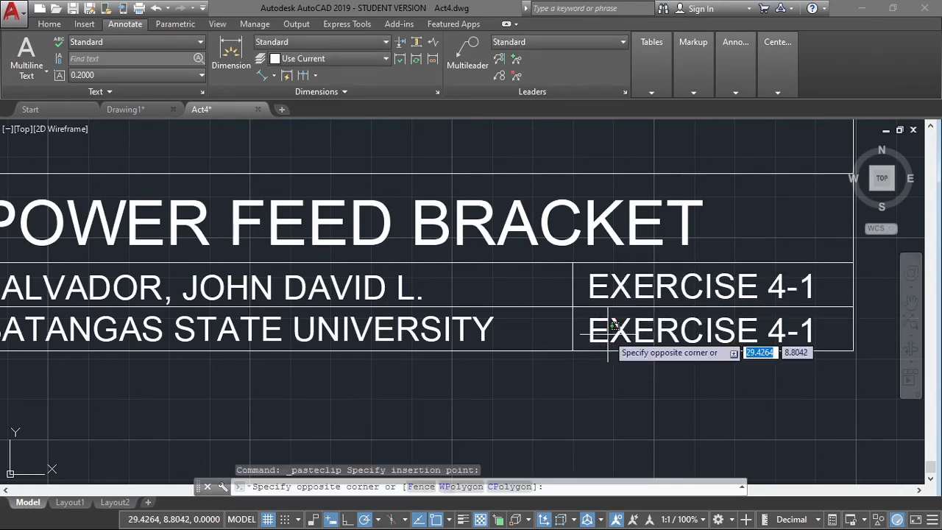
click(832, 332)
Change the copied text in the title block's lower right cell to MARCH 27, 2021.
double_click(642, 333)
text(MARCH 27, 2021)
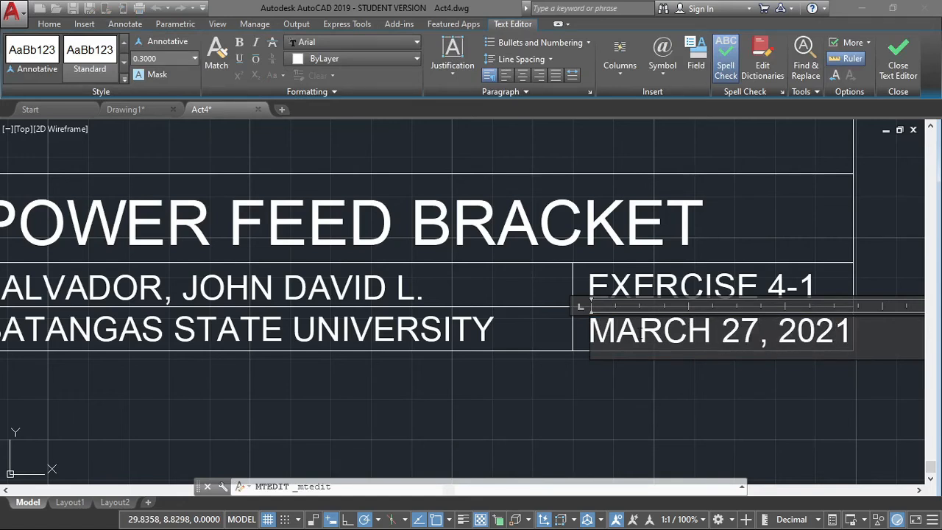
click(684, 371)
Shift the vertical divider between the university name and the date slightly left to widen the right-hand cells.
click(637, 326)
click(599, 317)
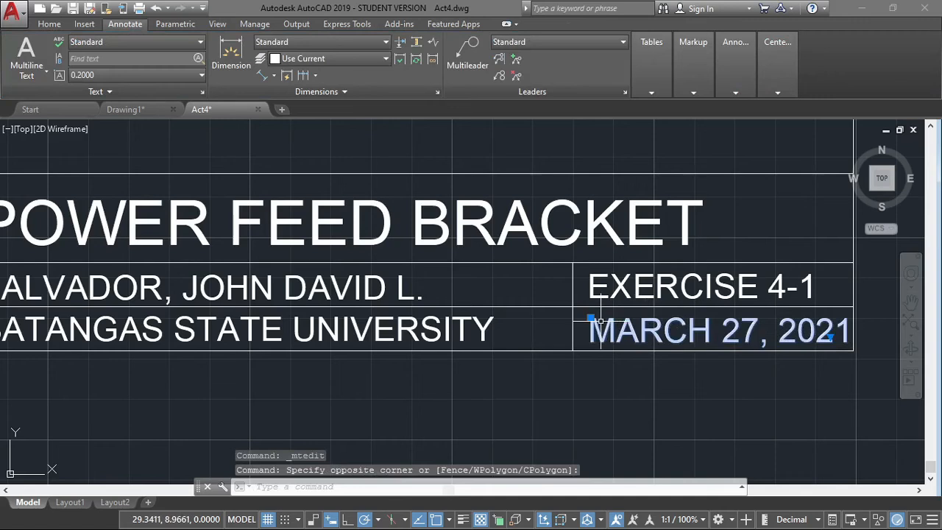
click(568, 291)
click(572, 307)
click(549, 306)
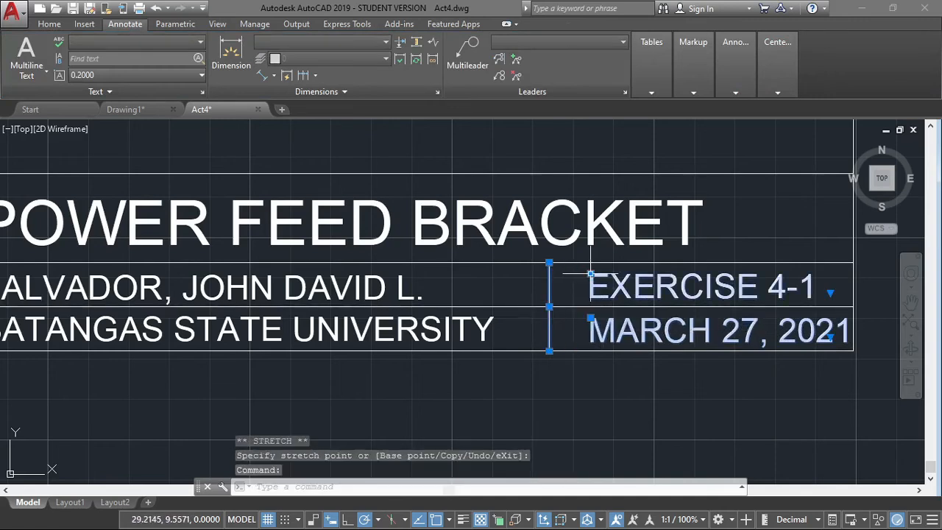
key(Escape)
Move the EXERCISE 4-1 and MARCH 27, 2021 texts left toward the divider, keeping their starts aligned.
click(590, 273)
click(590, 274)
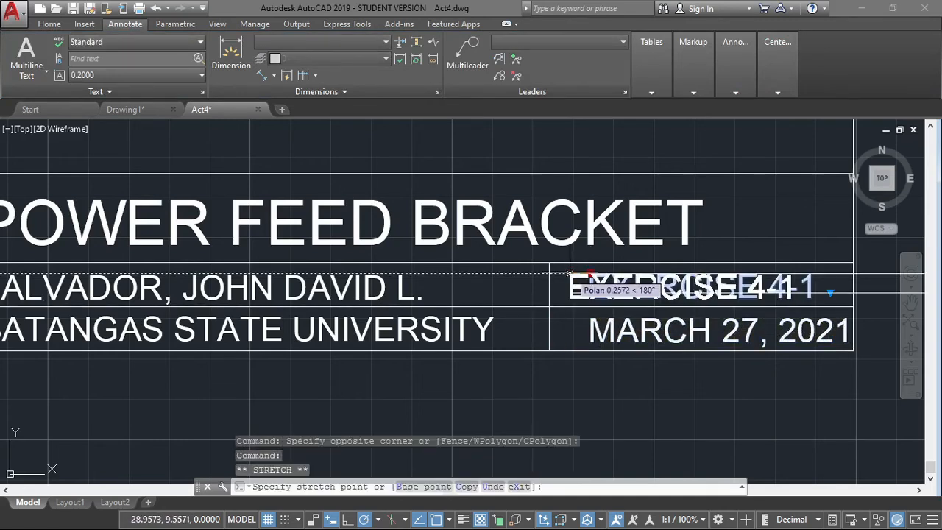
click(567, 274)
click(601, 336)
click(590, 317)
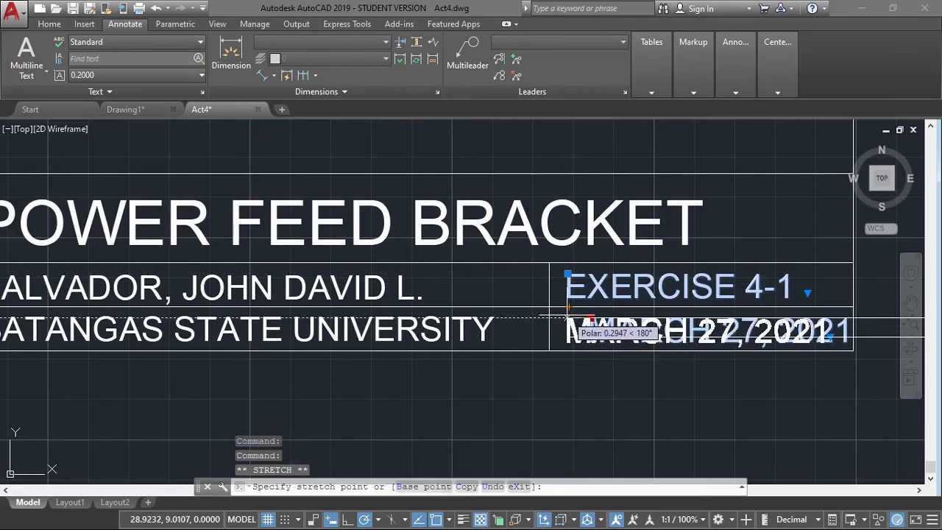
click(568, 308)
click(631, 393)
key(Escape)
key(Escape)
Review the finished drawing in model space and check how it sits on the sheets of Layout1 and Layout2.
scroll(630, 402, down, 8)
scroll(630, 403, up, 2)
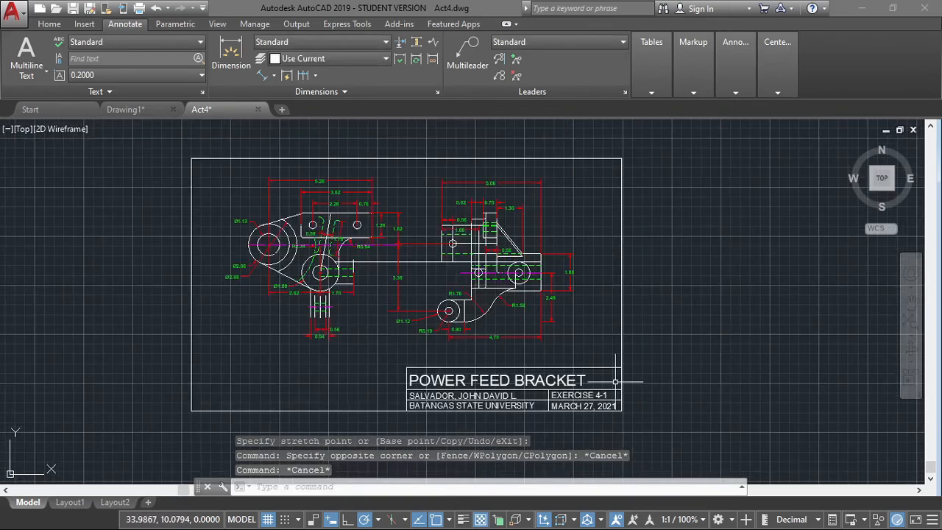
click(70, 502)
middle_drag(568, 304, 567, 290)
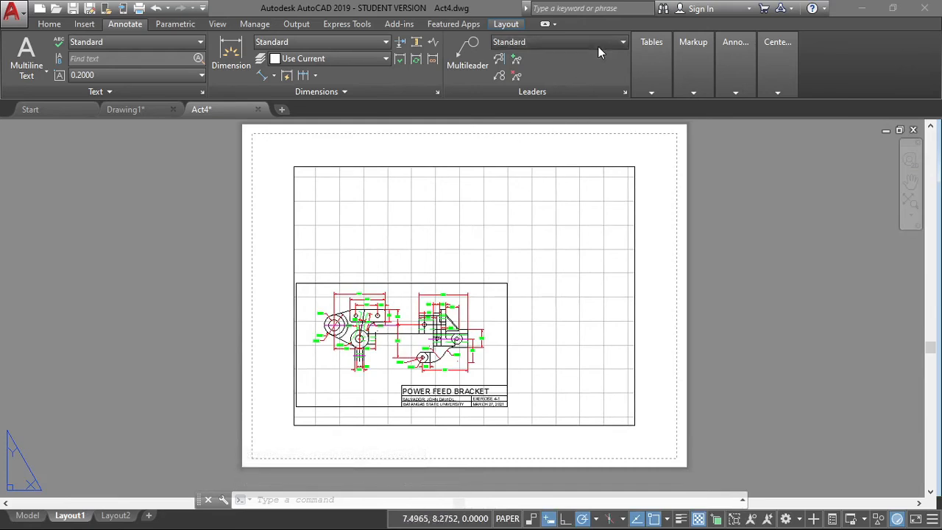
right_click(399, 136)
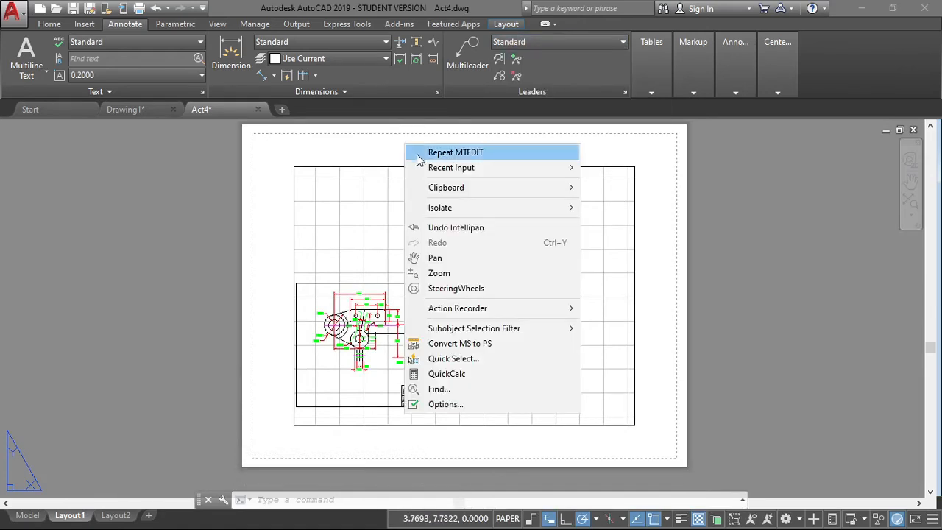
click(347, 140)
click(234, 403)
click(115, 515)
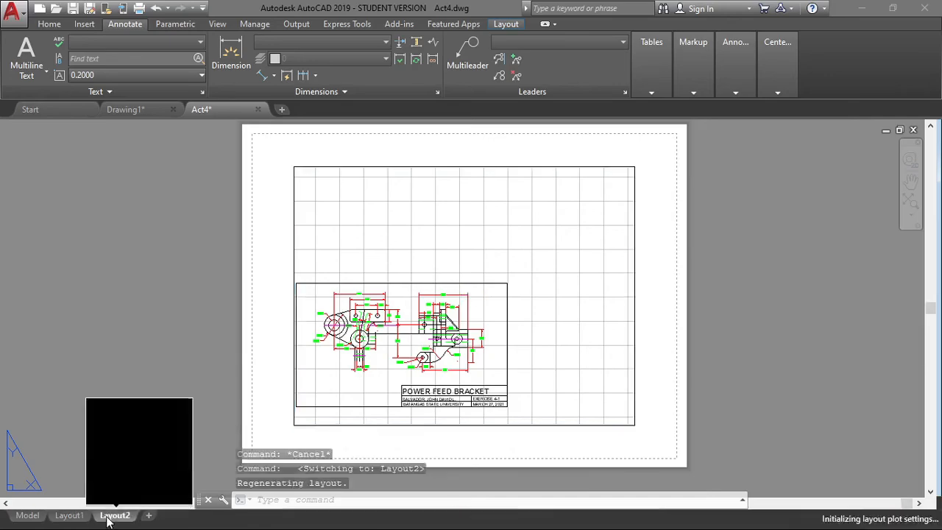
scroll(636, 284, up, 2)
scroll(698, 281, down, 2)
middle_drag(697, 282, 710, 261)
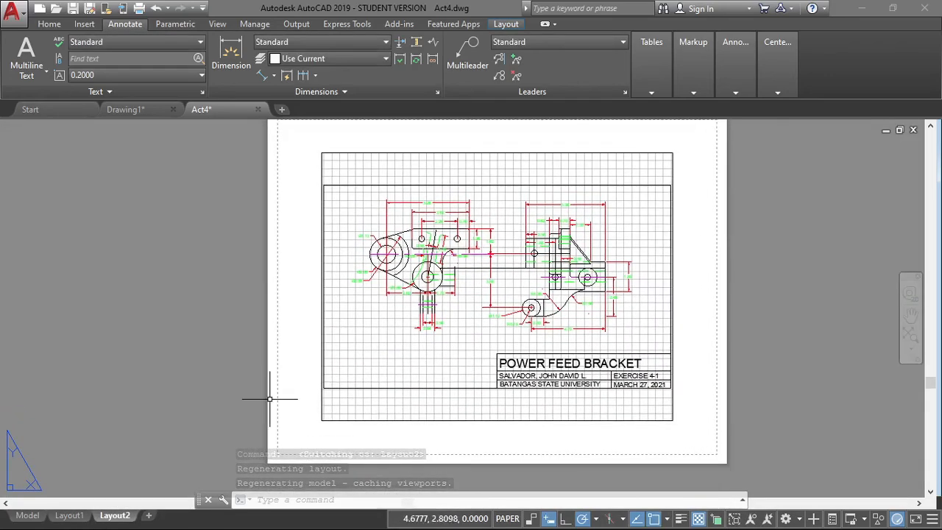
click(27, 515)
middle_drag(524, 350, 624, 376)
scroll(625, 377, down, 2)
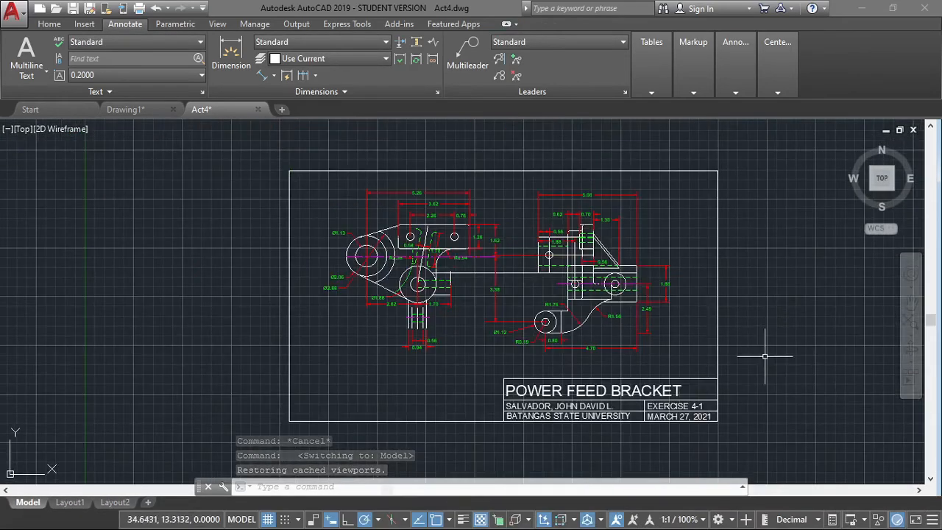
key(alt+Tab)
key(Tab)
click(841, 443)
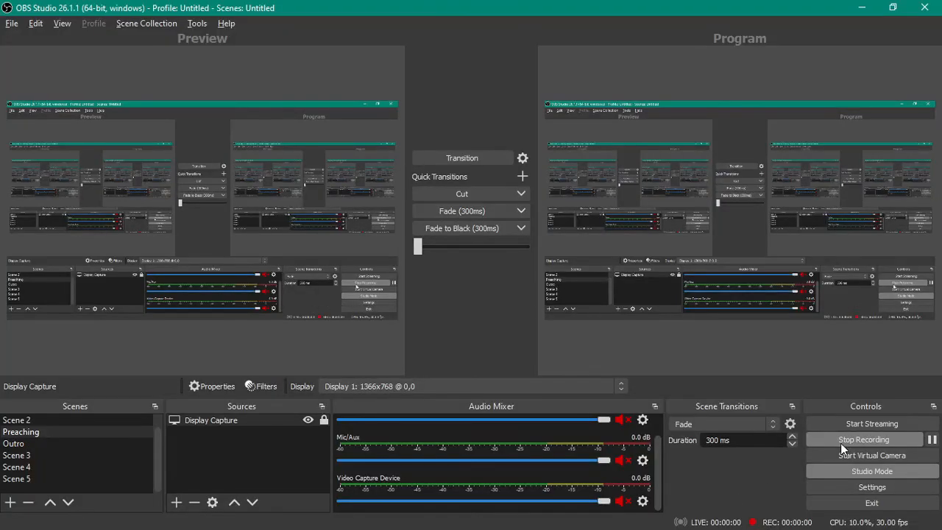
key(alt+Tab)
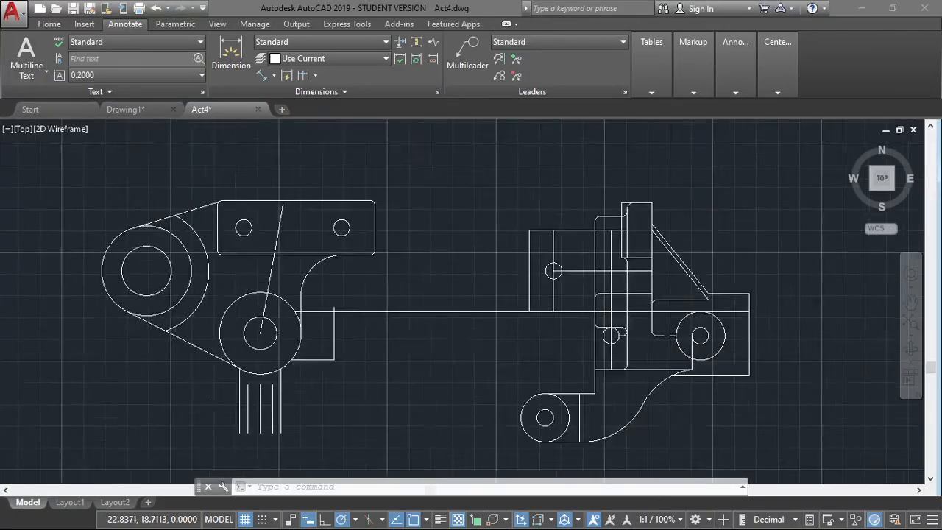
scroll(510, 199, down, 3)
scroll(483, 199, up, 3)
middle_drag(483, 199, 493, 209)
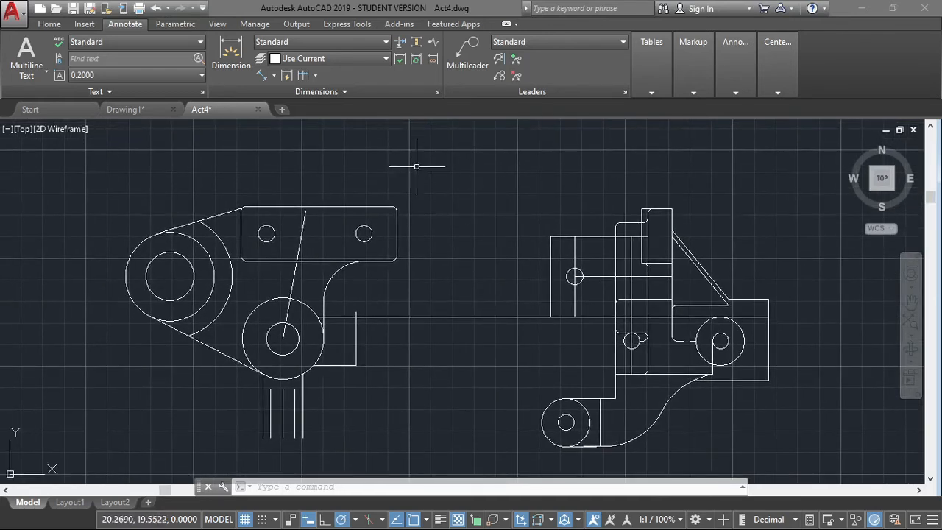
scroll(373, 263, up, 2)
scroll(374, 263, down, 3)
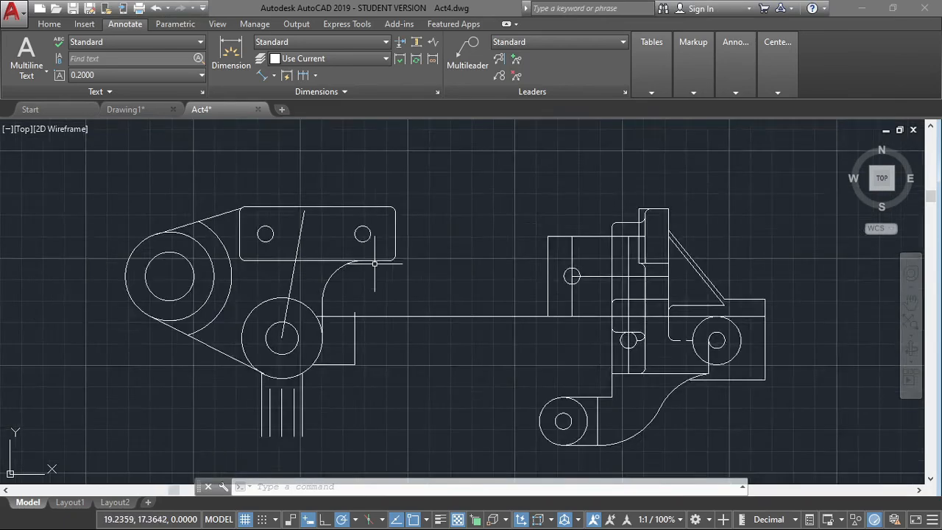
scroll(406, 266, up, 1)
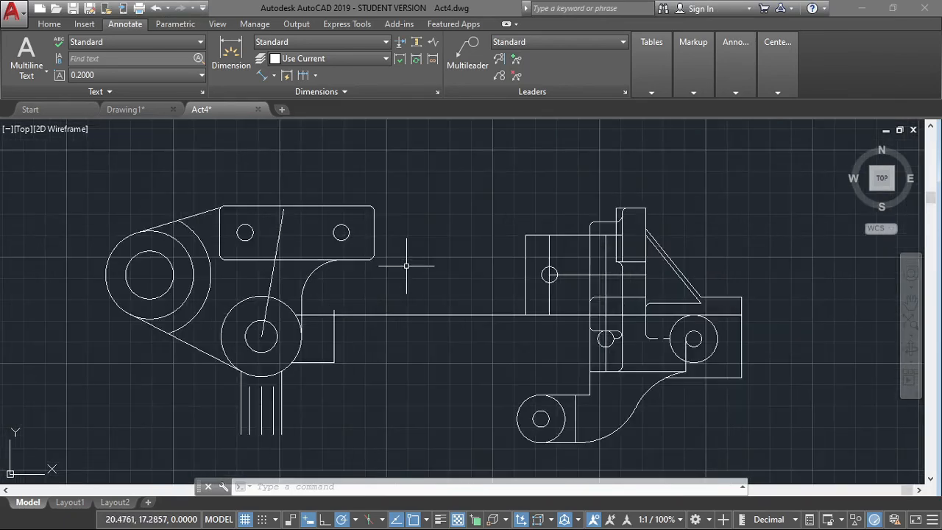
click(773, 462)
click(650, 409)
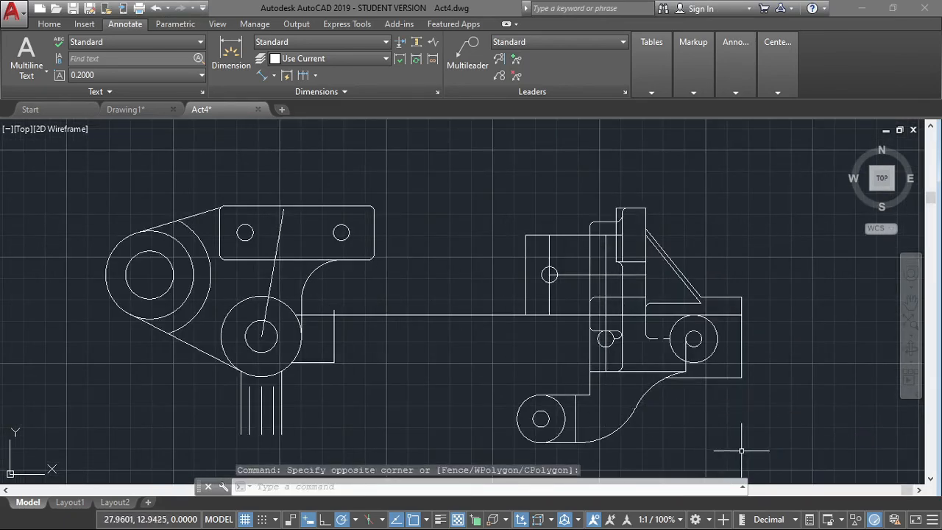
click(450, 155)
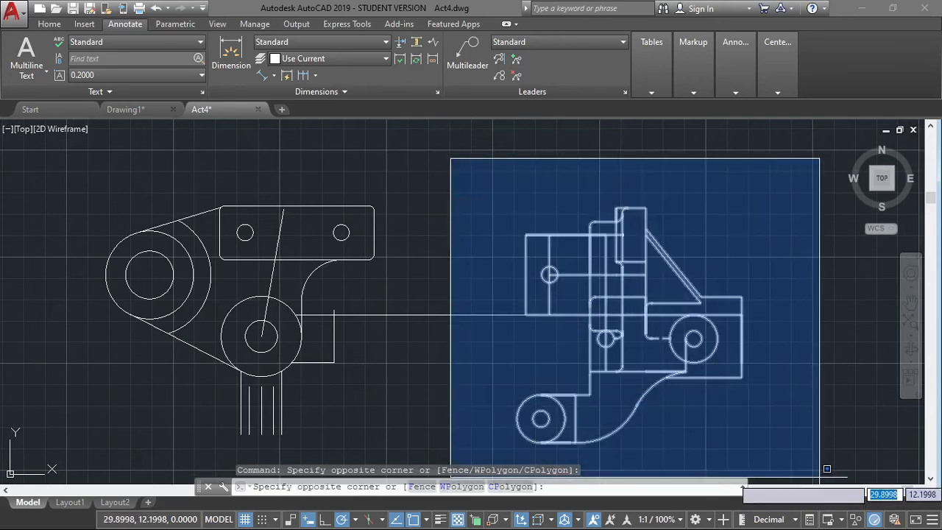
click(820, 475)
key(Escape)
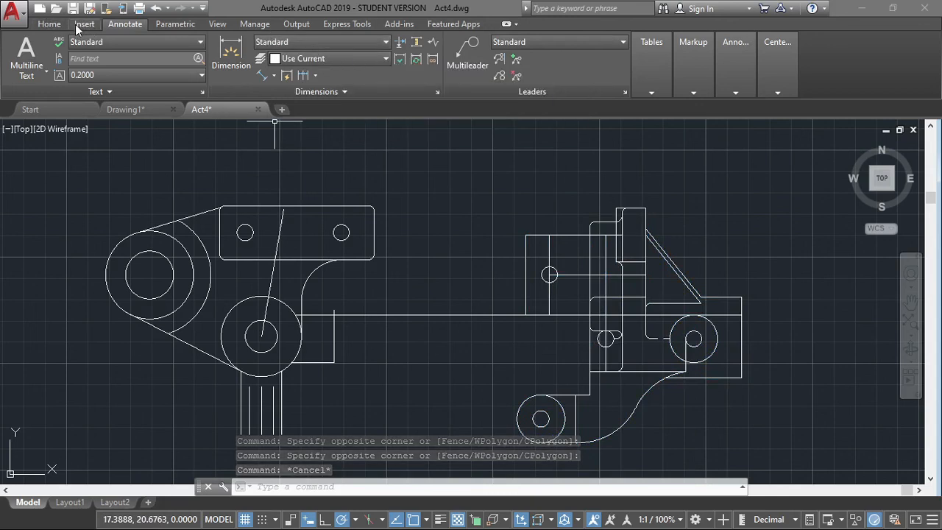
Turn on the Dimensions, Green and purple layers.
click(48, 24)
click(380, 48)
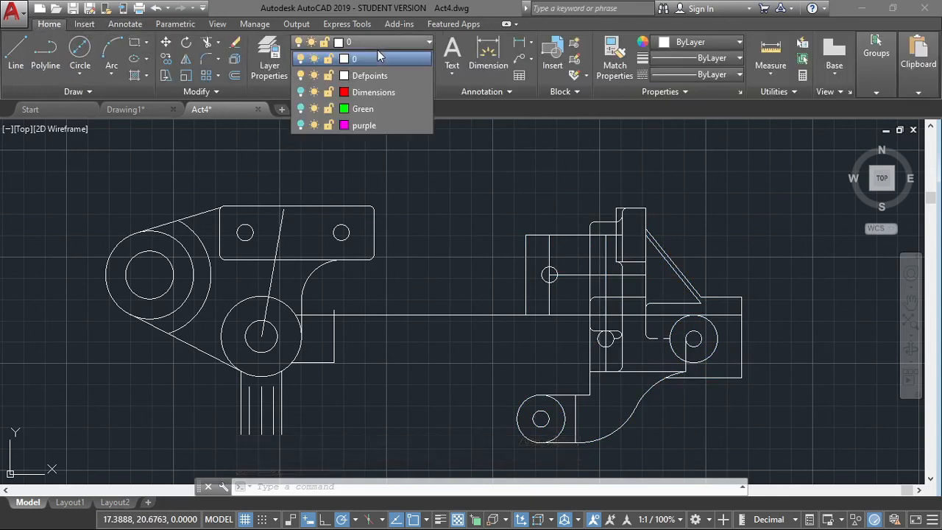
click(300, 92)
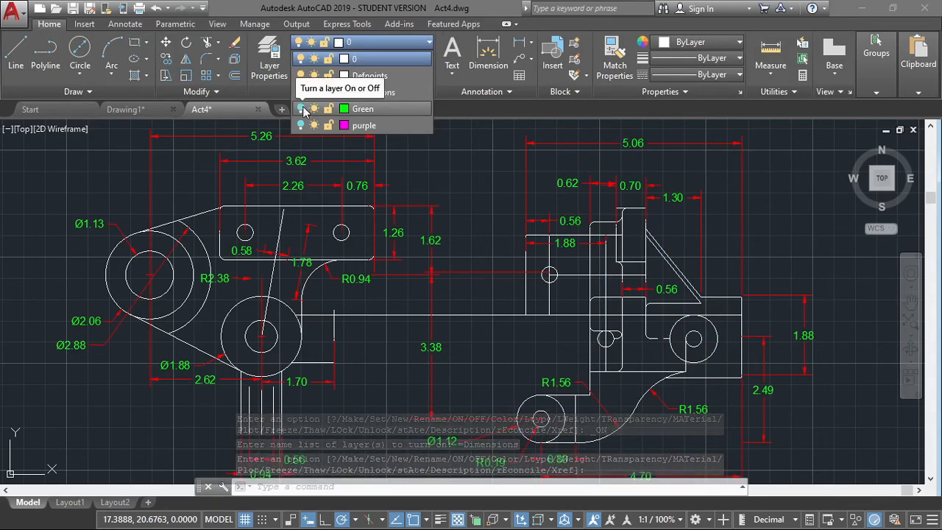
click(304, 109)
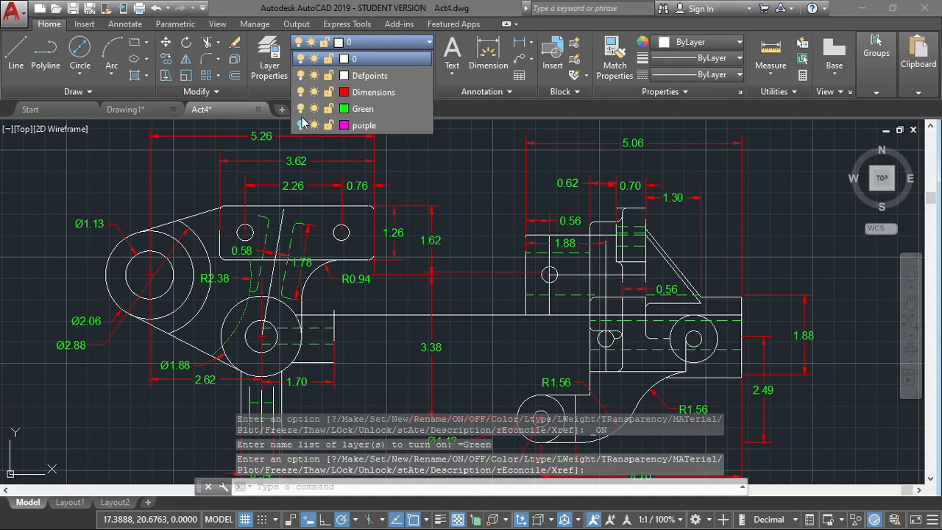
click(301, 125)
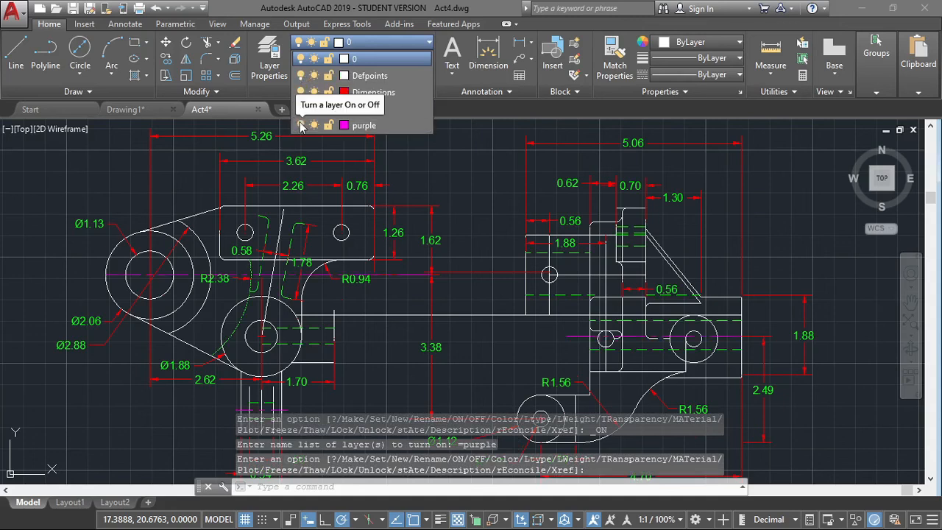
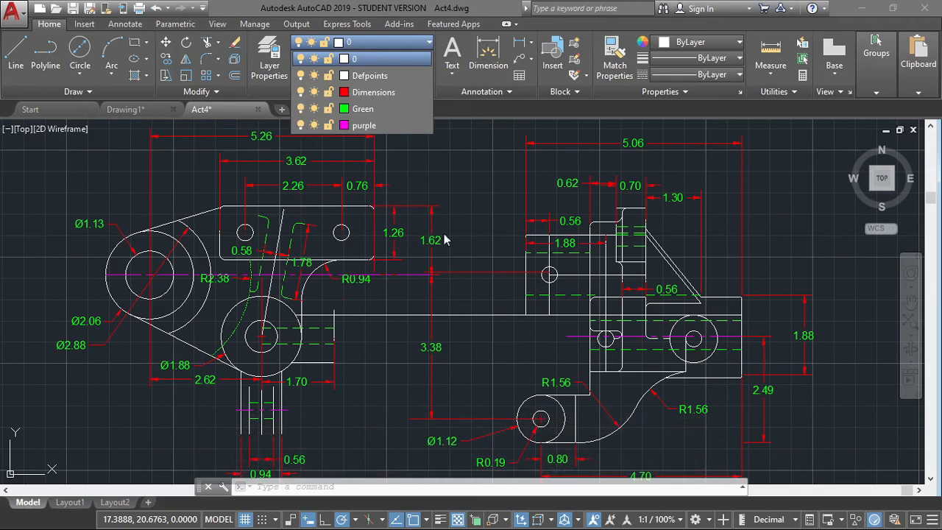
click(469, 271)
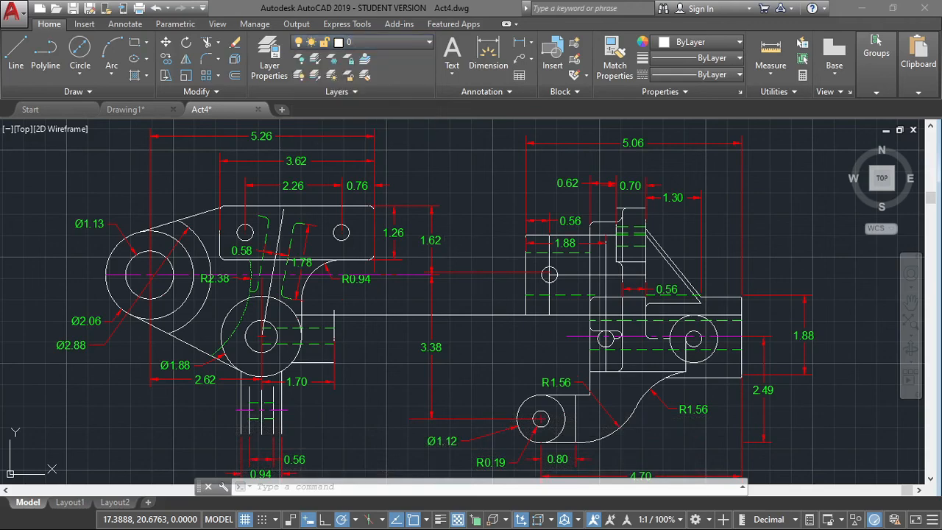
Erase the offset red line running between the 1.62 and 3.38 dimensions and the upper small circle of the right-hand view.
scroll(469, 272, up, 4)
click(464, 271)
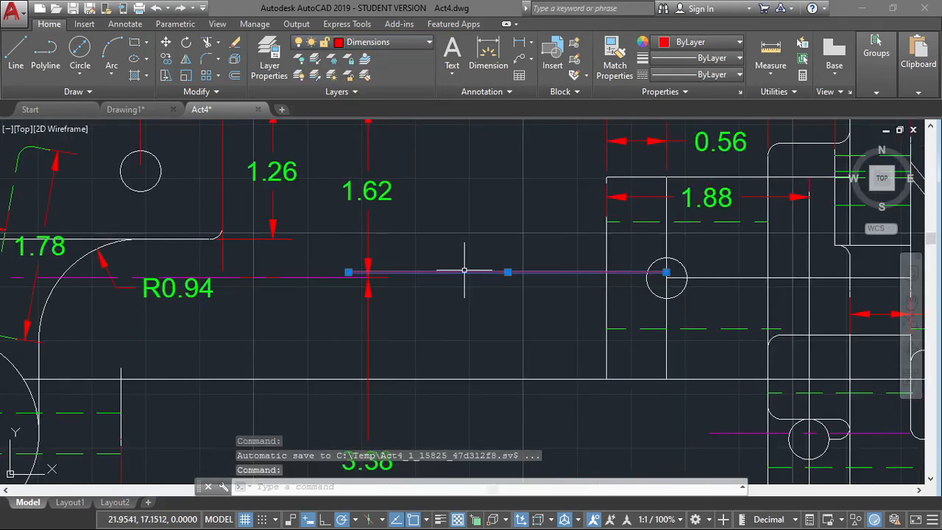
key(Delete)
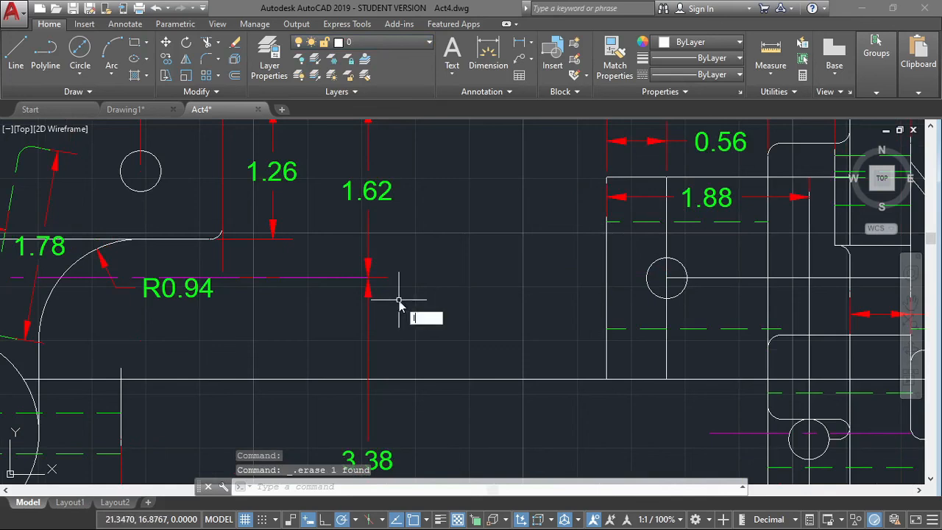
Draw a horizontal red line from where the 1.62 and 3.38 dimensions meet to the centre of the right-hand view's upper small circle.
text(l)
key(Return)
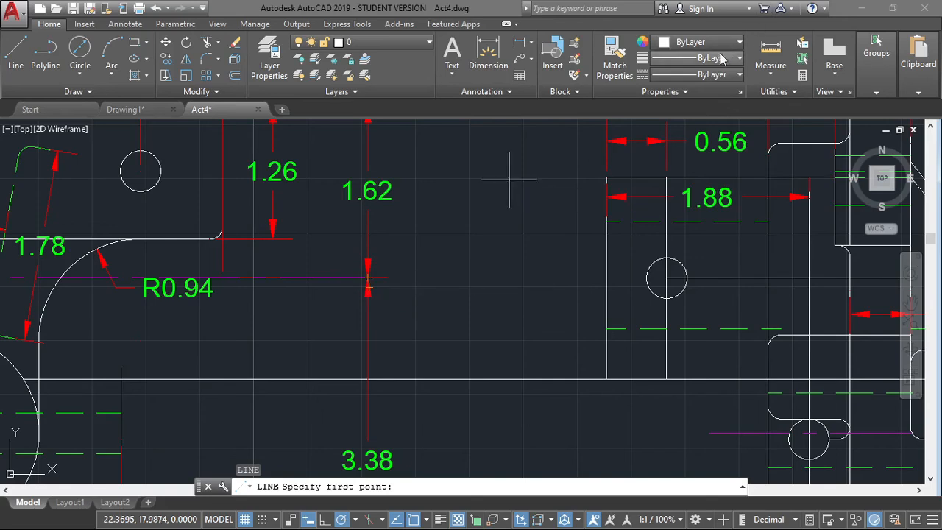
click(699, 42)
click(701, 114)
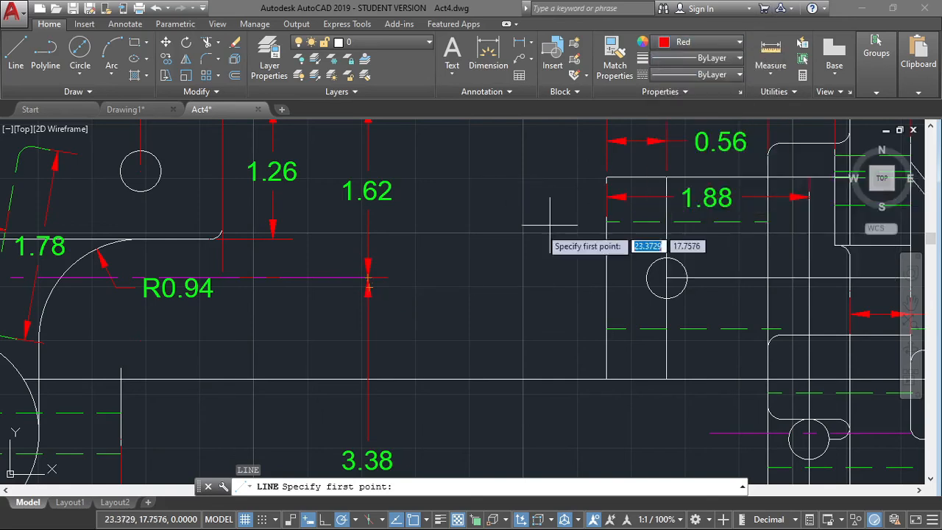
click(367, 279)
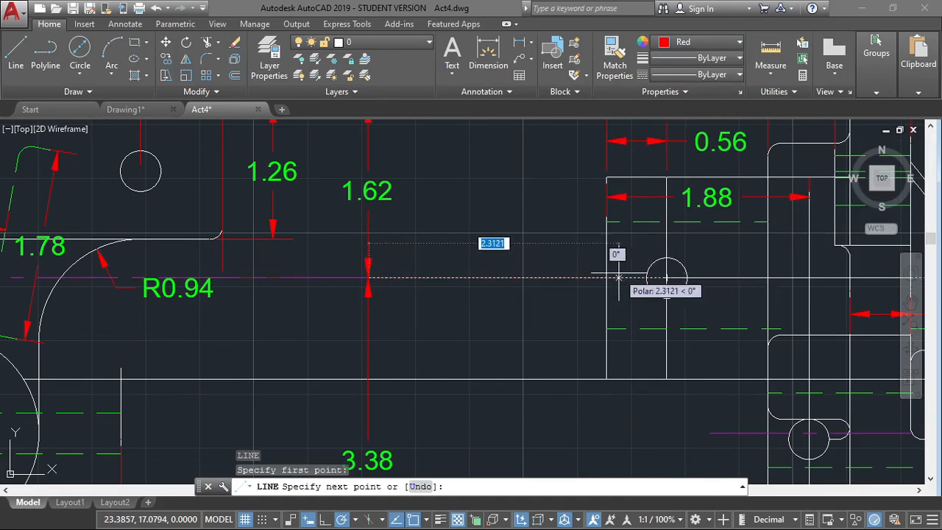
click(667, 277)
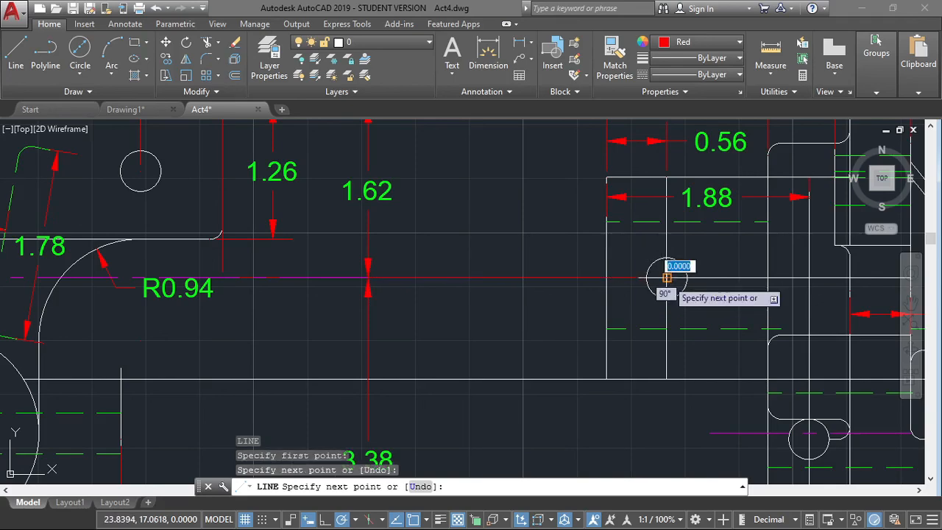
key(Escape)
Delete the vertical 2.49 dimension beside the right-hand view.
scroll(605, 273, down, 4)
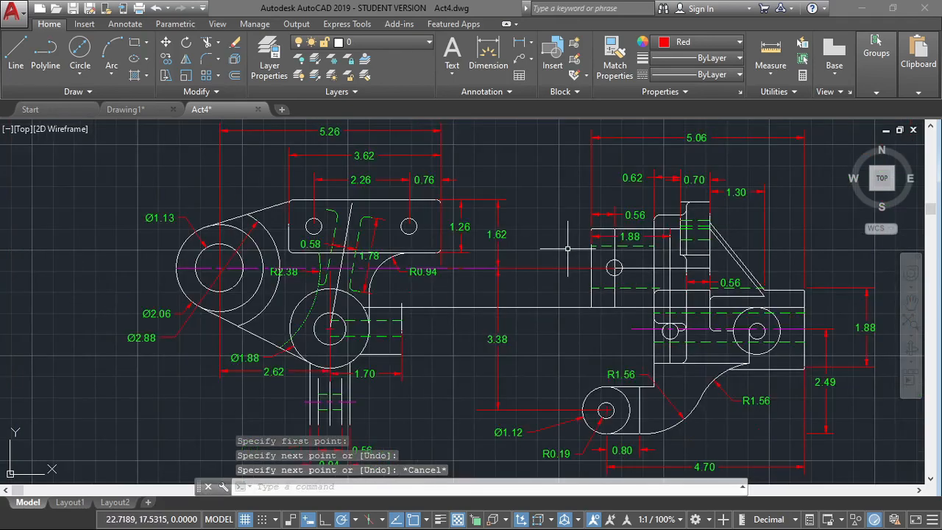
scroll(578, 248, down, 3)
middle_drag(579, 248, 506, 232)
scroll(506, 233, up, 3)
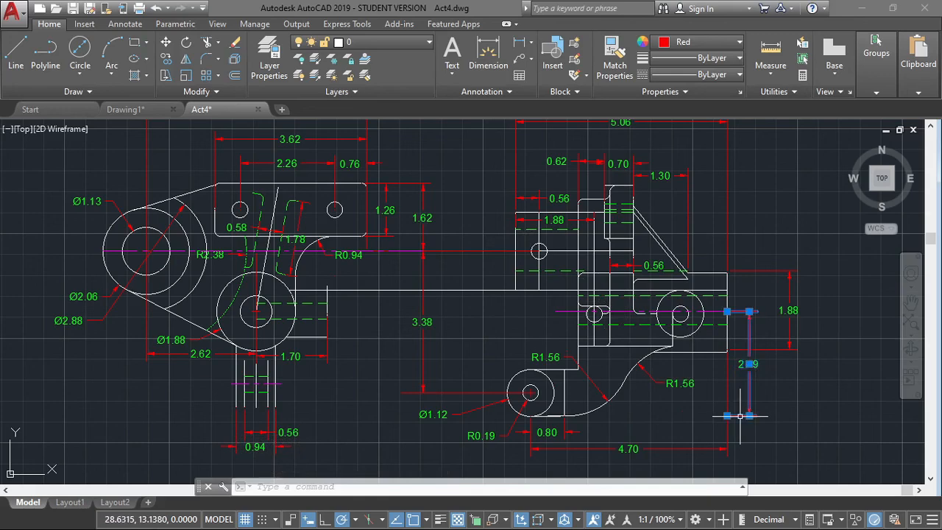
key(Delete)
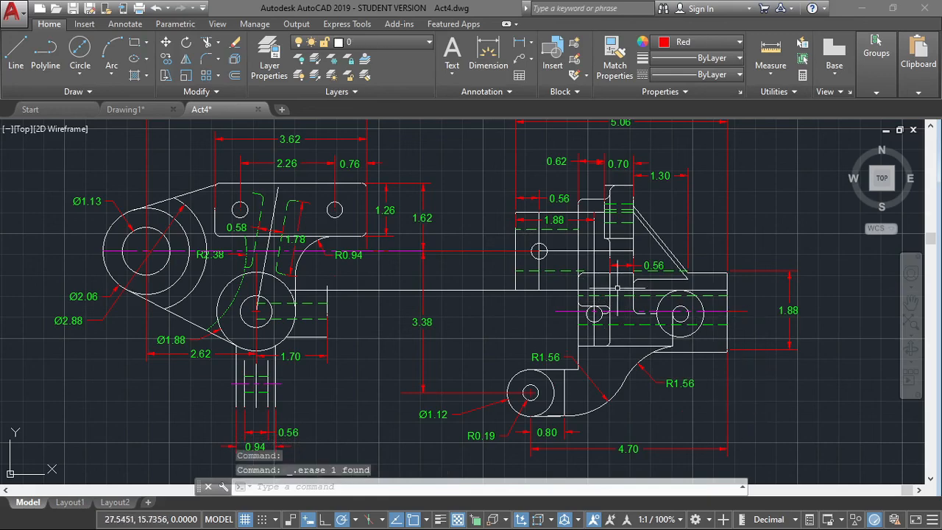
Try to add an aligned vertical dimension from the right-hand view's bottom level up to the centreline of its large boss.
scroll(453, 227, up, 2)
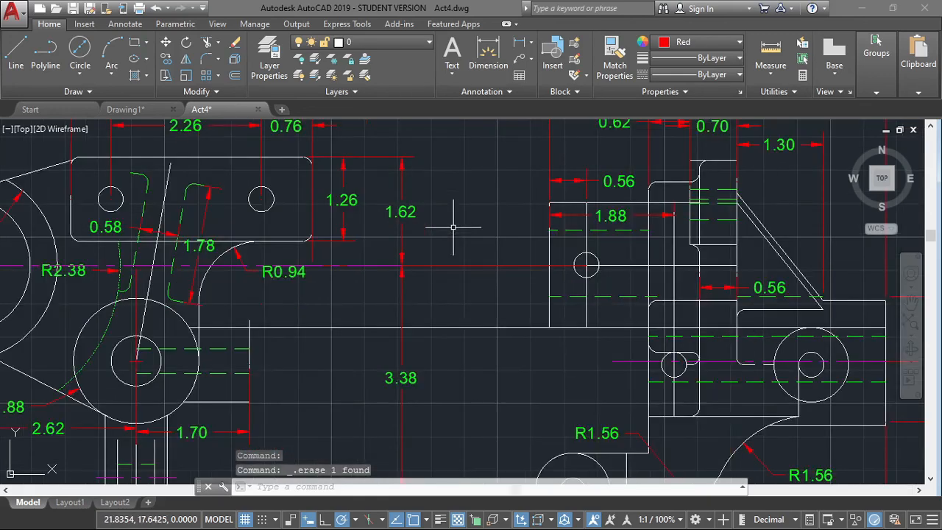
scroll(453, 226, down, 2)
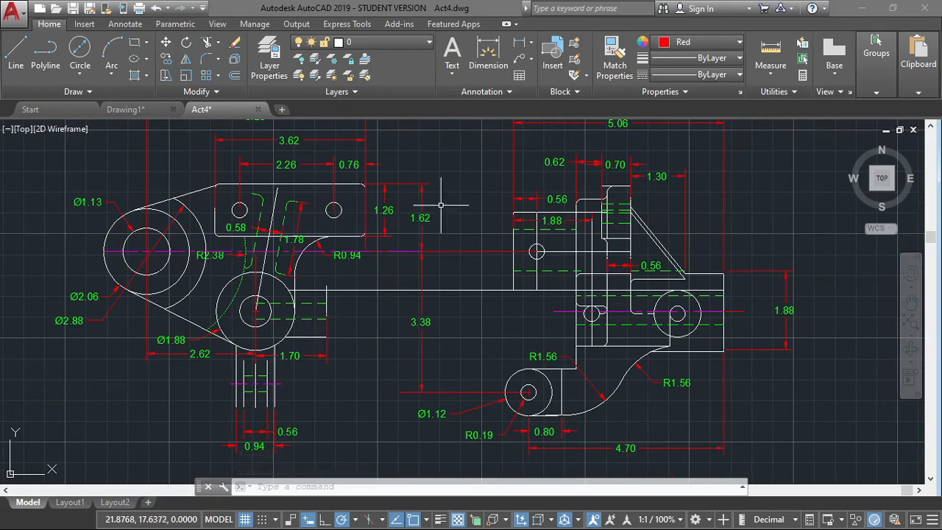
middle_drag(453, 184, 475, 223)
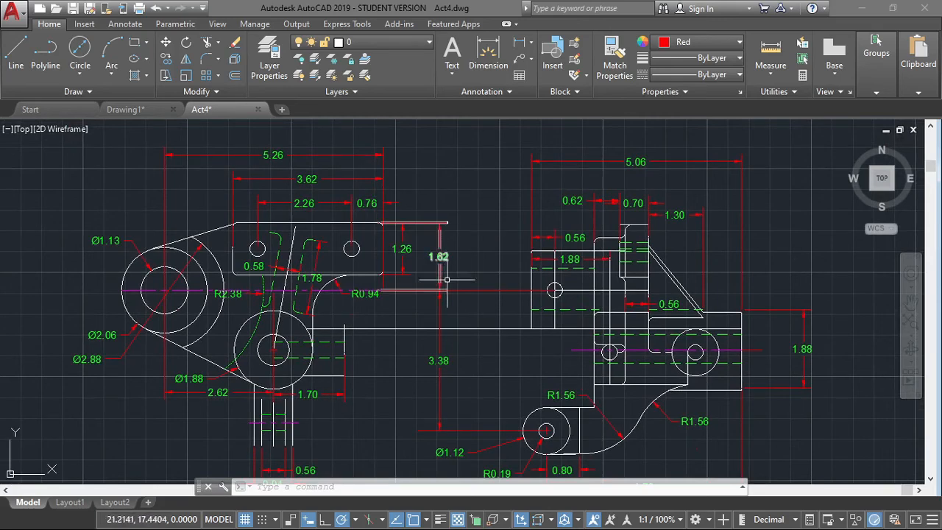
middle_drag(506, 304, 461, 252)
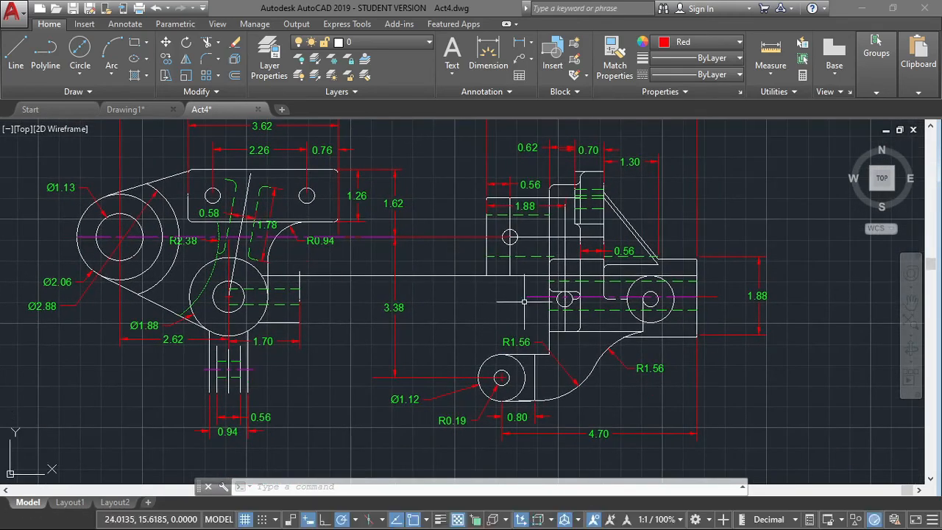
middle_drag(597, 325, 570, 334)
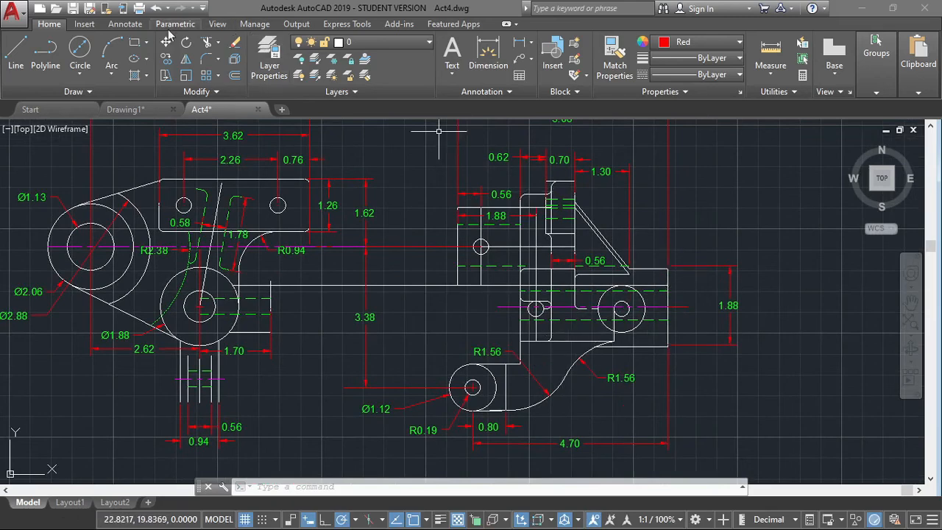
click(125, 23)
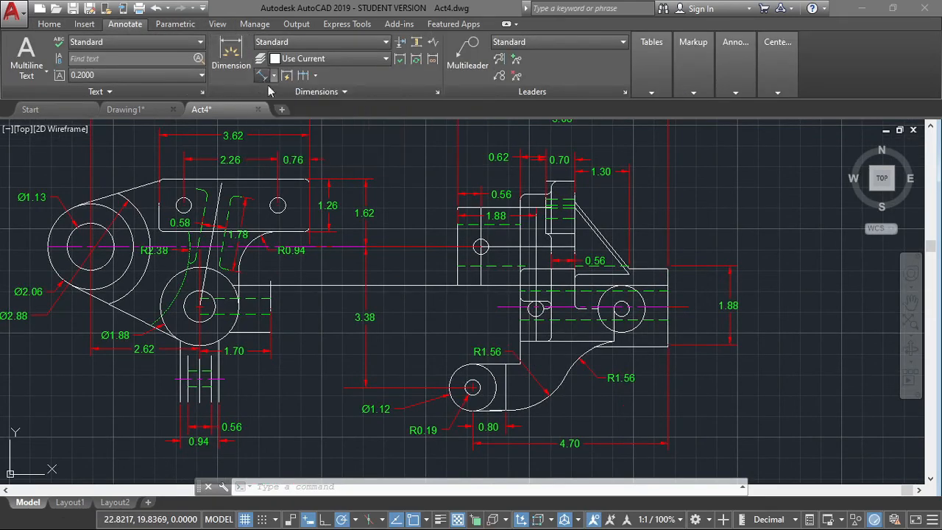
click(261, 75)
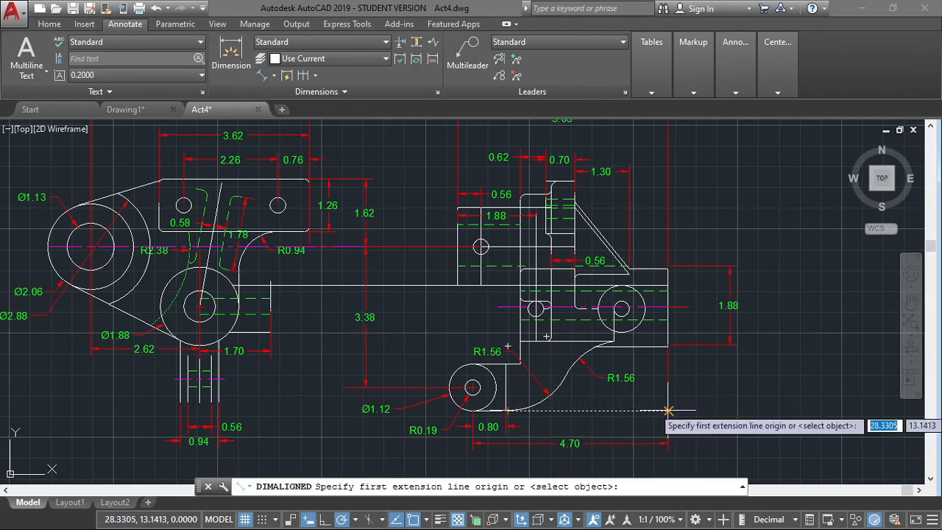
click(668, 411)
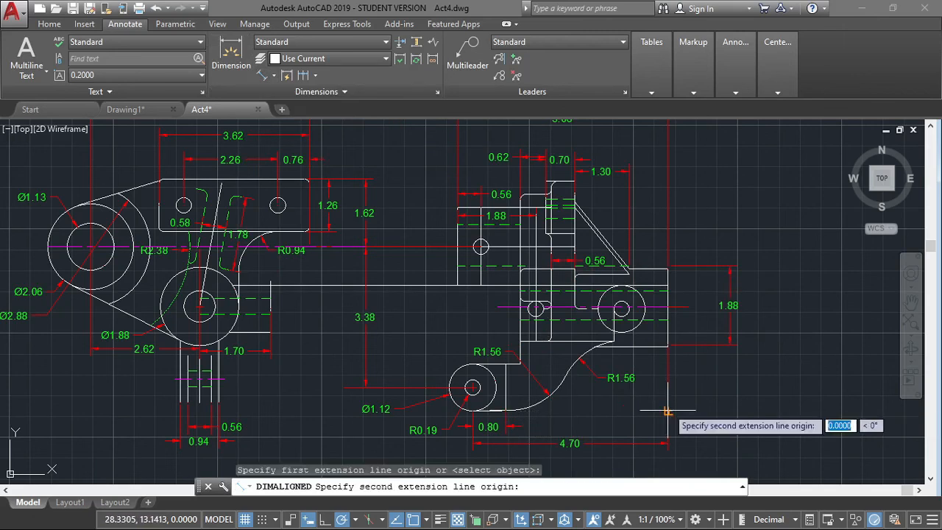
click(668, 307)
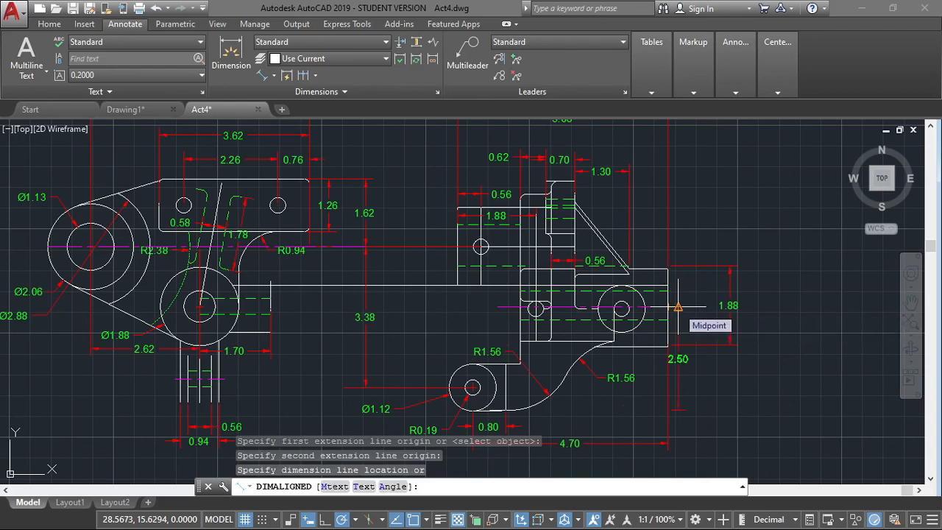
key(Escape)
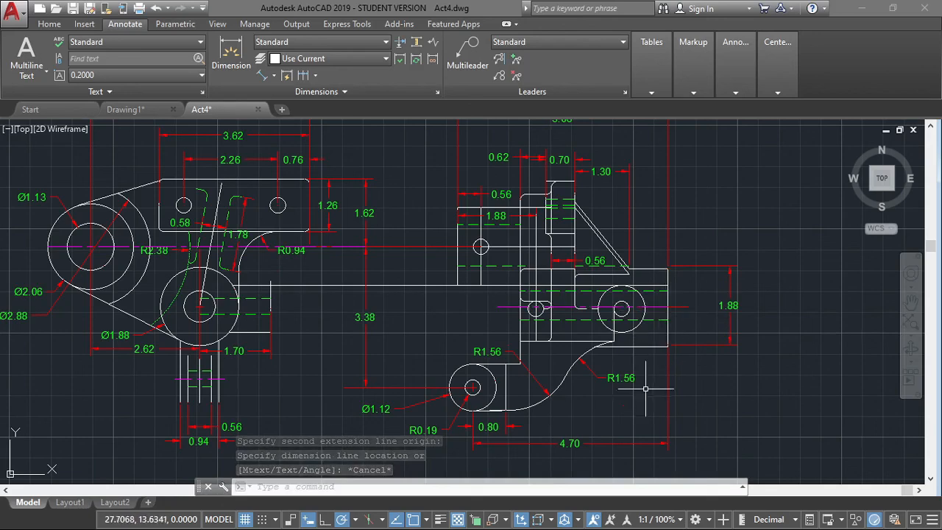
key(alt+Tab)
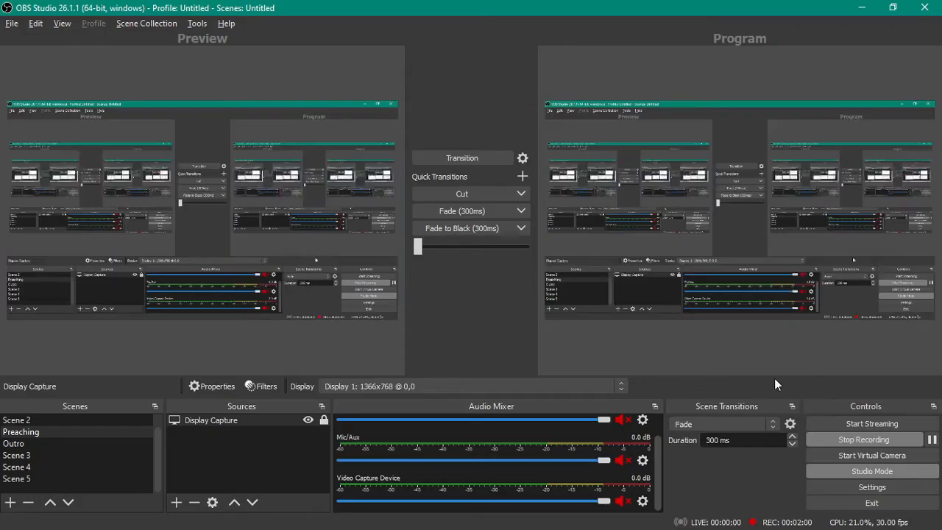
key(alt+Tab)
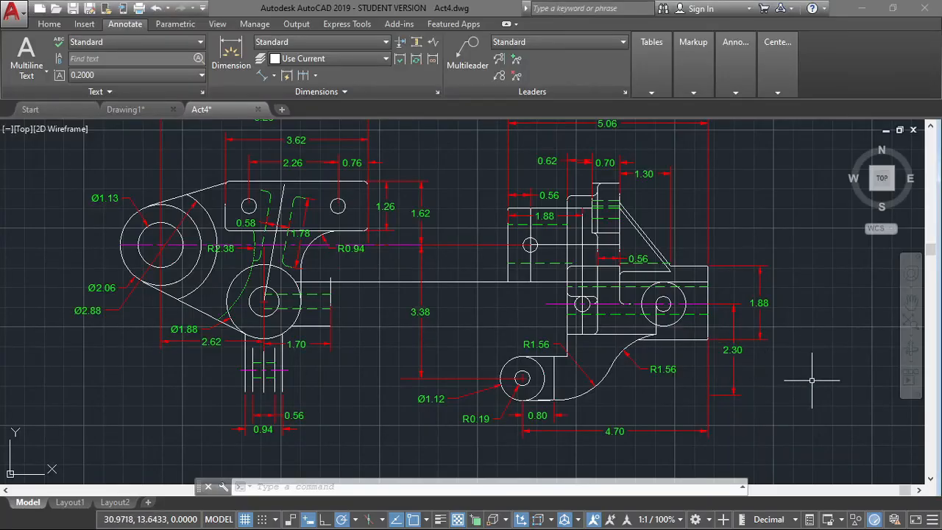
scroll(811, 380, up, 2)
scroll(812, 381, down, 2)
middle_drag(812, 380, 806, 393)
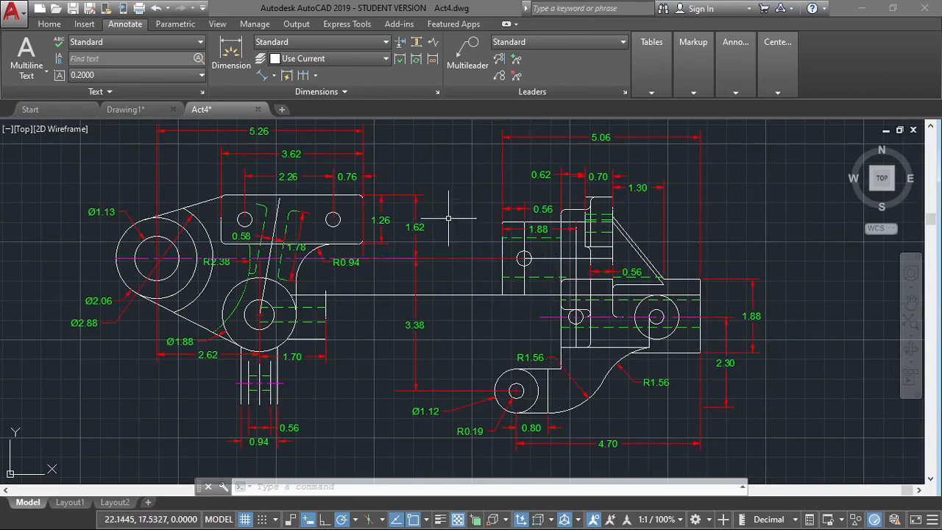
middle_drag(454, 212, 468, 231)
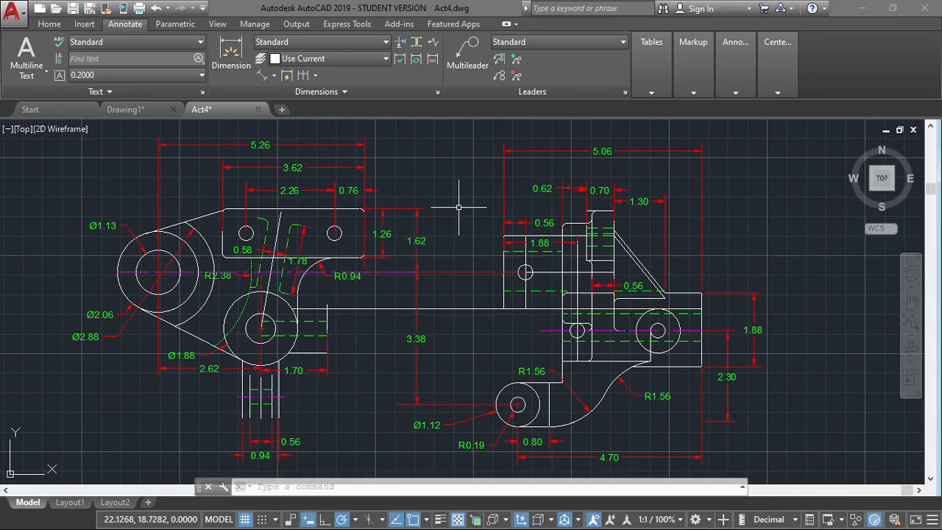
Reduce the text height of the Standard dimension style and close the Dimension Style Manager.
text(DIM)
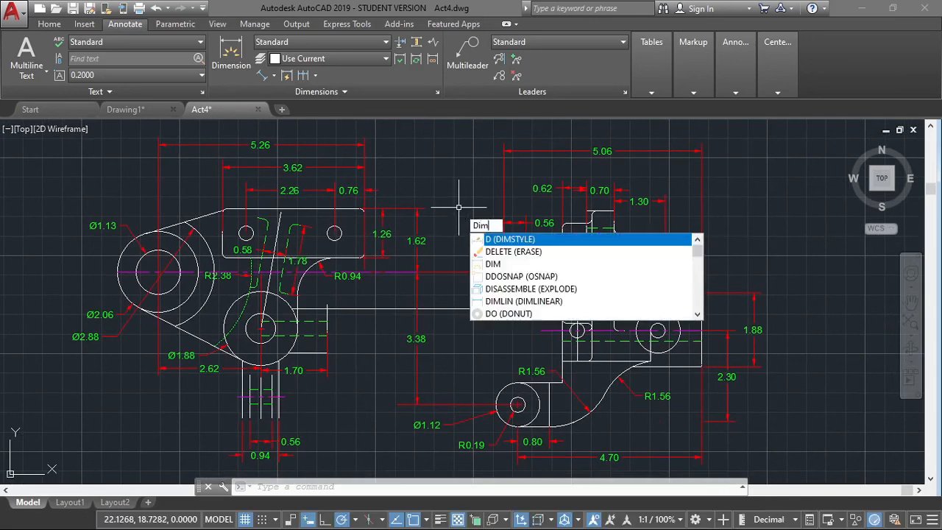
key(Down)
key(Return)
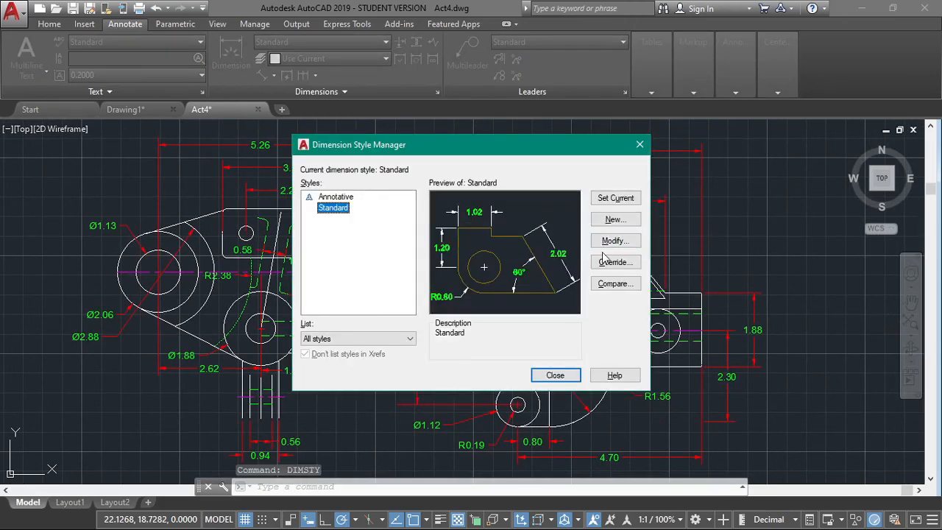
click(599, 244)
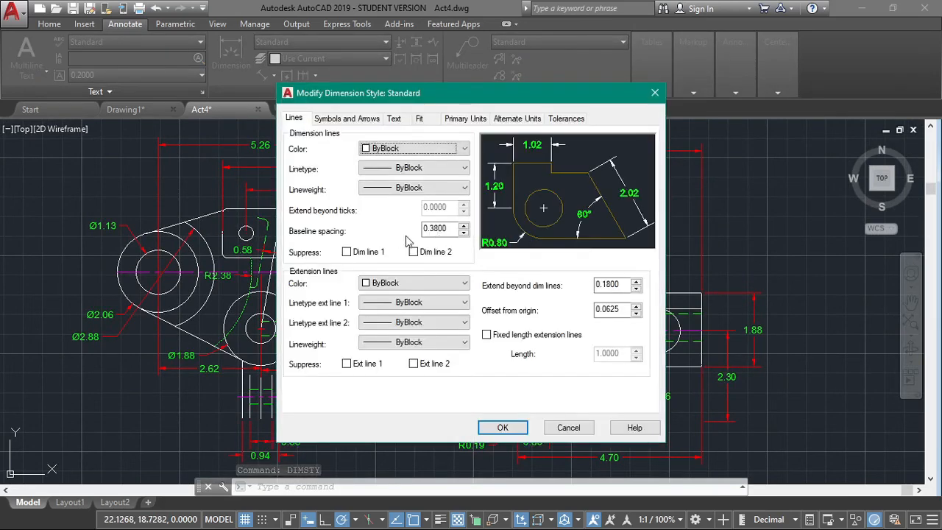
click(398, 120)
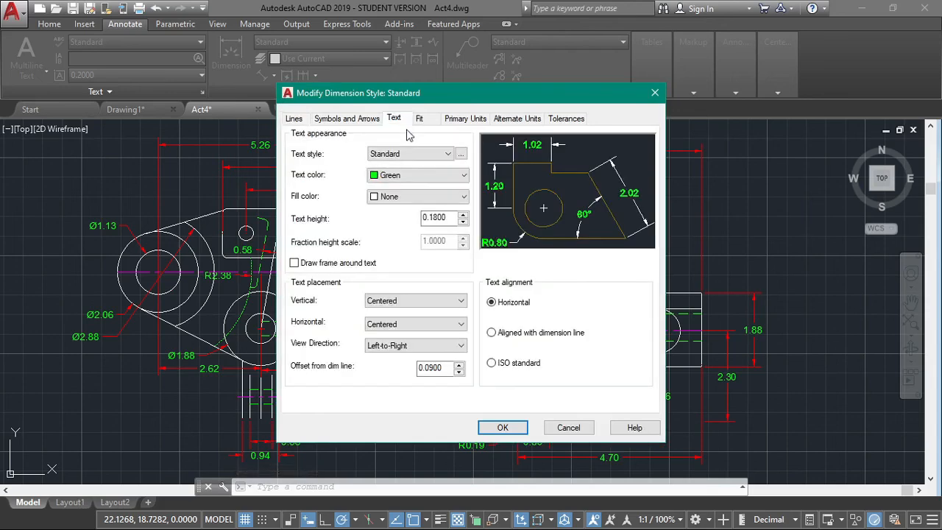
drag(451, 218, 434, 218)
text(0)
click(502, 428)
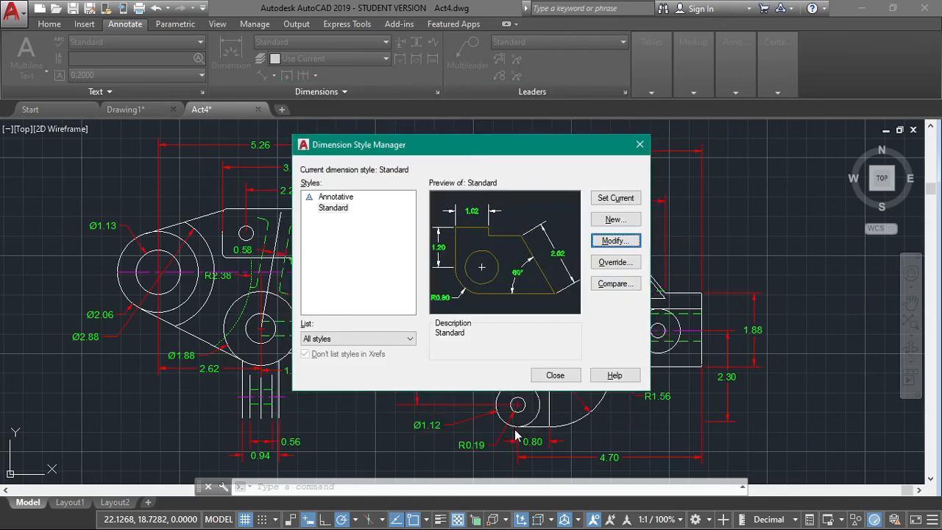
click(553, 375)
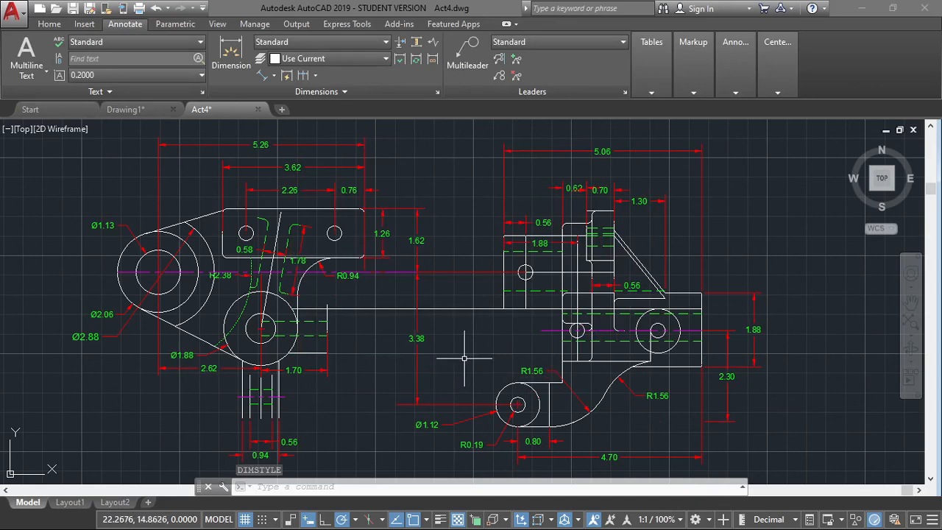
Inspect the dimensioned bracket views and the title block in model space for legibility and layout.
middle_drag(459, 339, 511, 342)
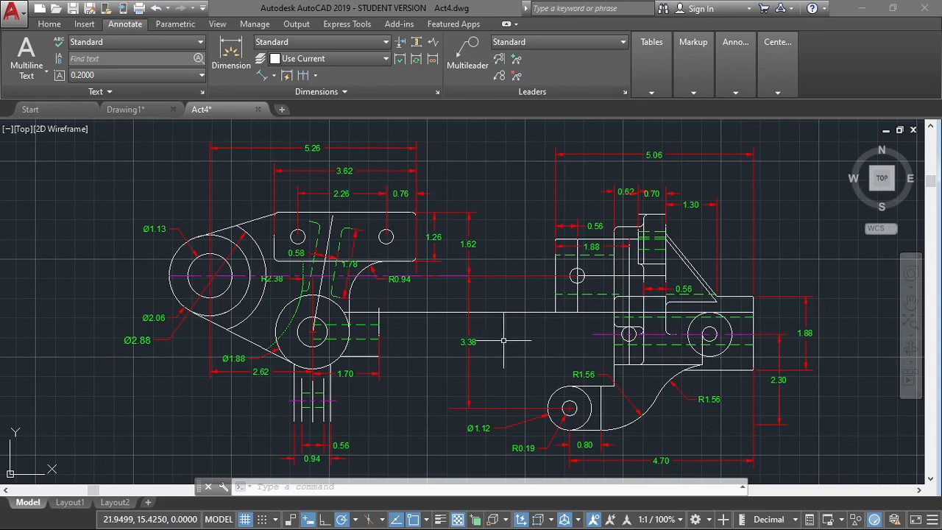
scroll(504, 340, down, 3)
middle_drag(503, 340, 468, 277)
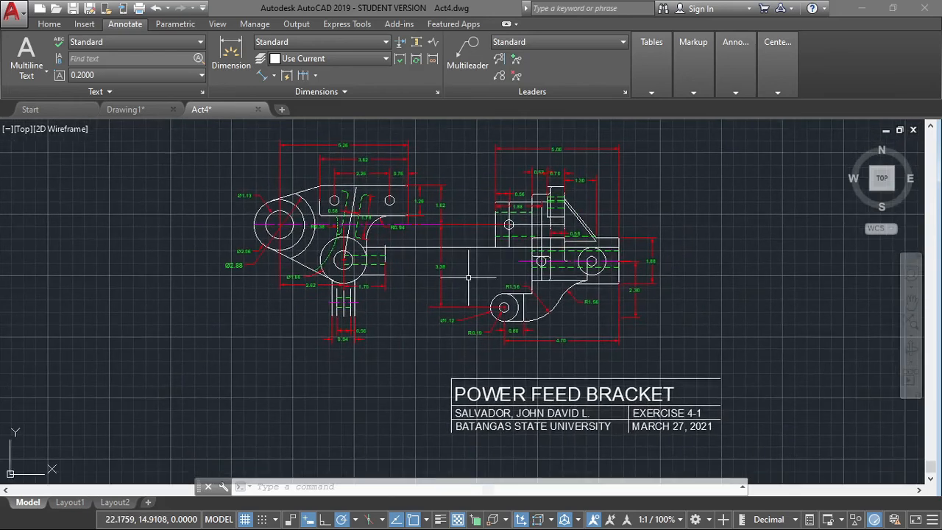
scroll(468, 278, up, 3)
scroll(464, 276, down, 3)
scroll(464, 276, up, 2)
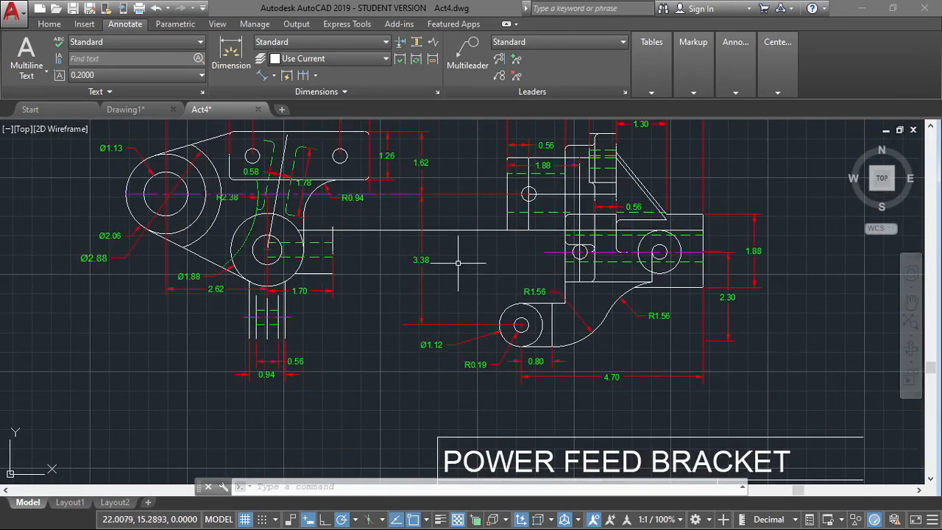
mouse_move(458, 262)
middle_down()
mouse_move(488, 290)
mouse_move(474, 347)
middle_up()
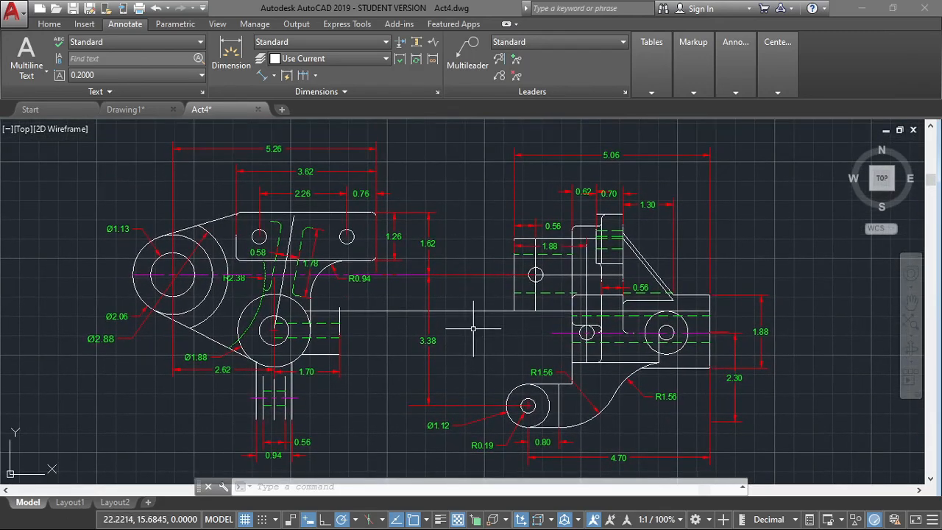
Switch to Layout2 and open its plot settings, dismissing the batch plot suggestion.
click(70, 502)
click(117, 515)
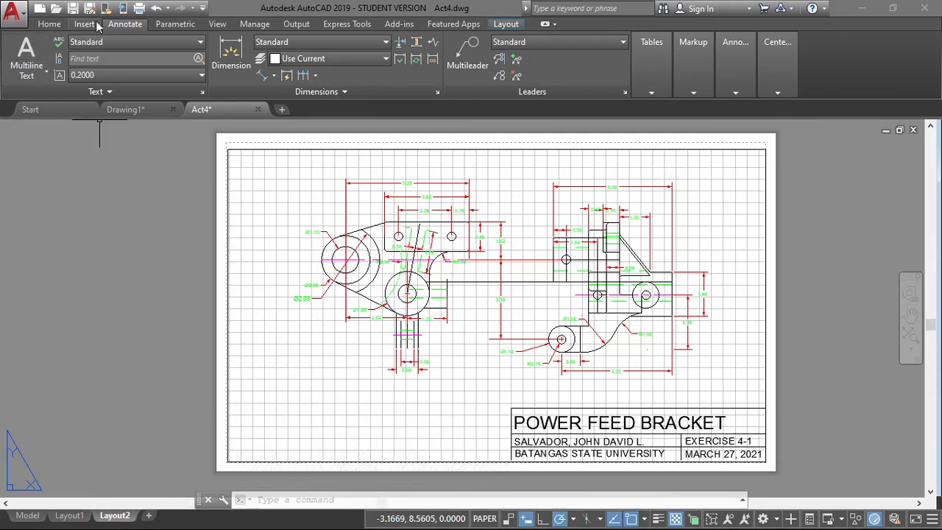
click(138, 9)
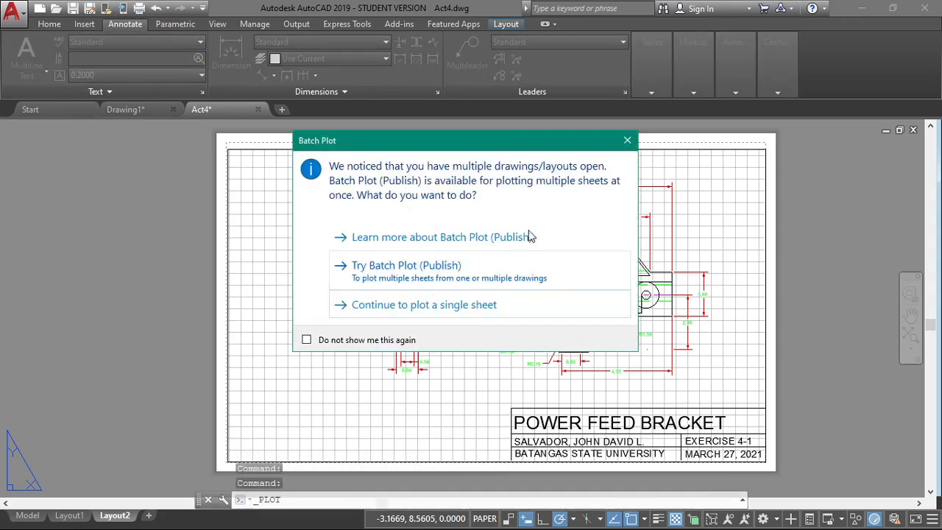
click(627, 141)
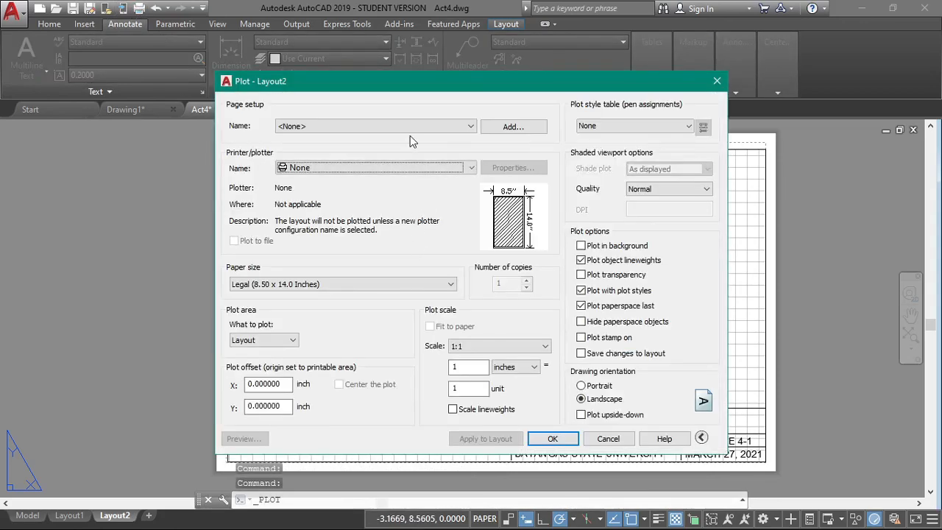
Set the plotter to DWG To PDF.pc3 and use the custom 8.50 x 14.00 inch paper size.
click(410, 126)
click(399, 124)
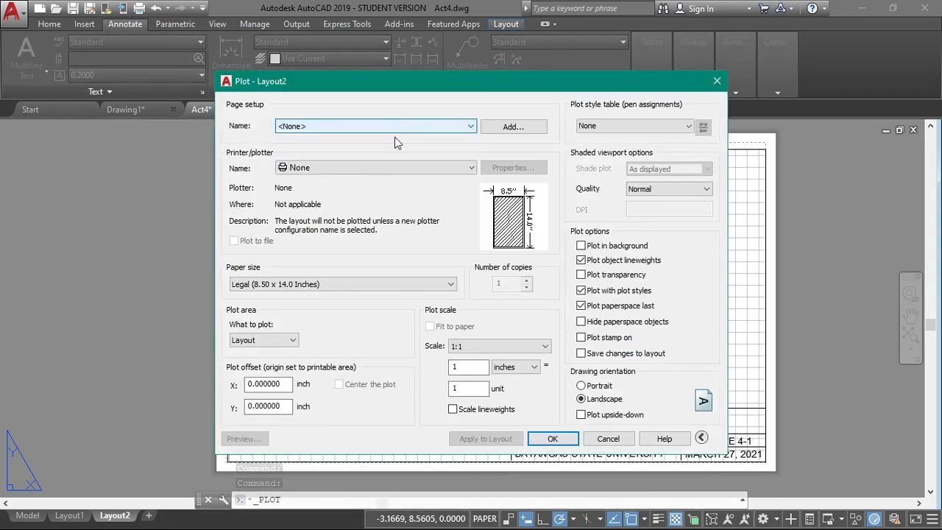
click(388, 167)
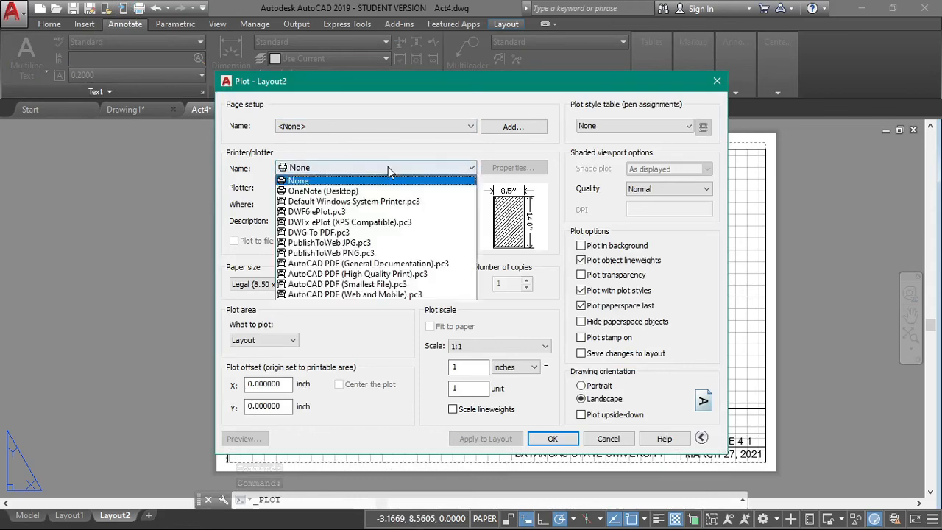
click(373, 233)
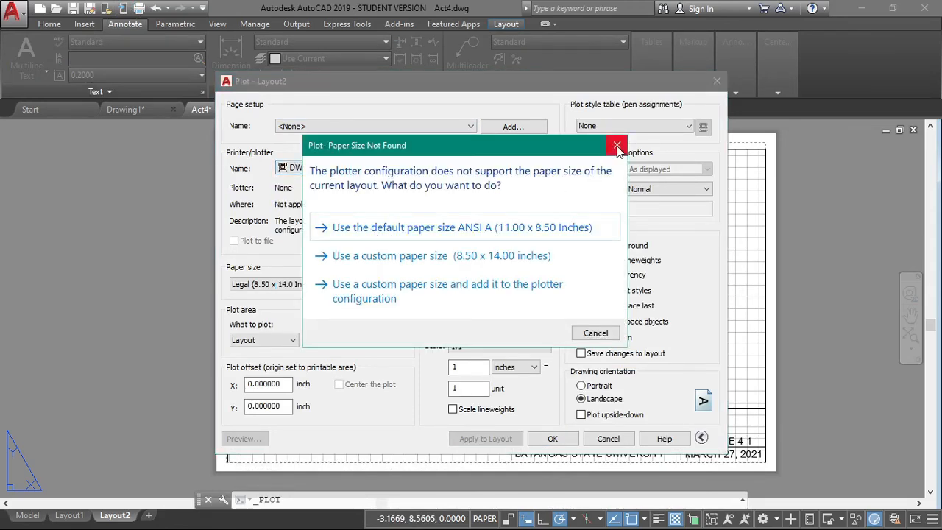
click(442, 255)
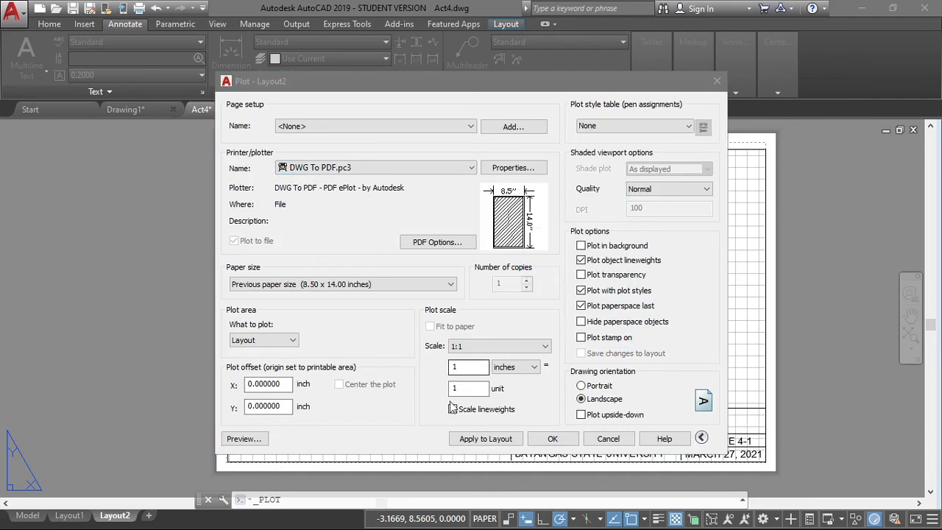
Plot Layout2 into the PDF Output folder as 4-1Activity-Layout2_ followed by the author's surname, and minimize the program window.
click(552, 438)
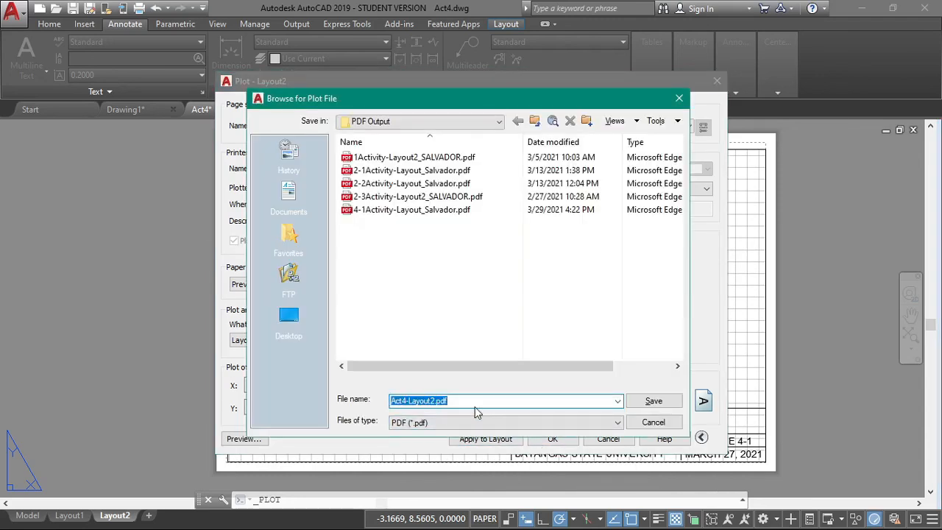
text(4-1)
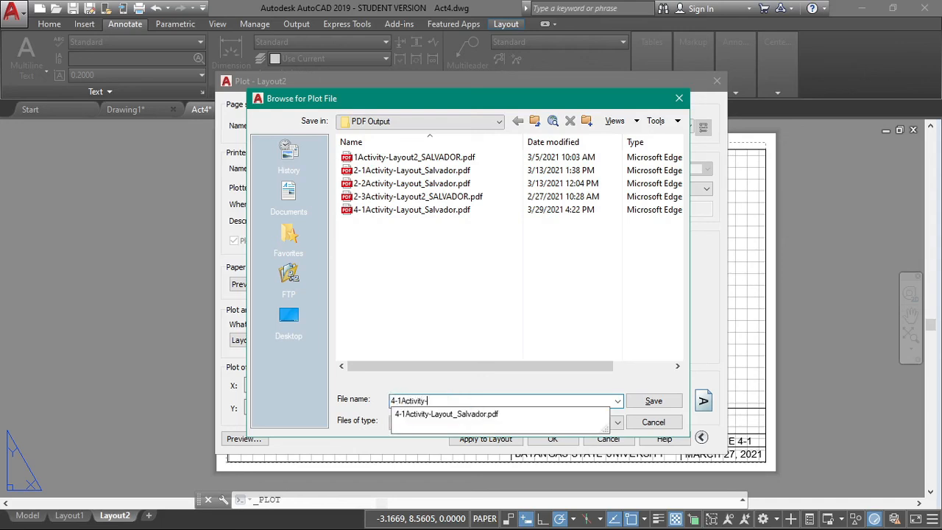
click(476, 408)
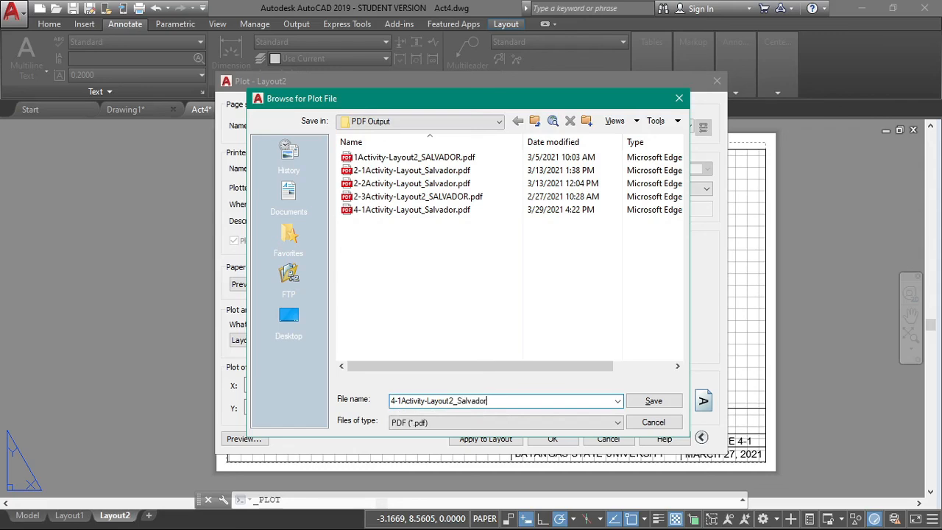
click(654, 400)
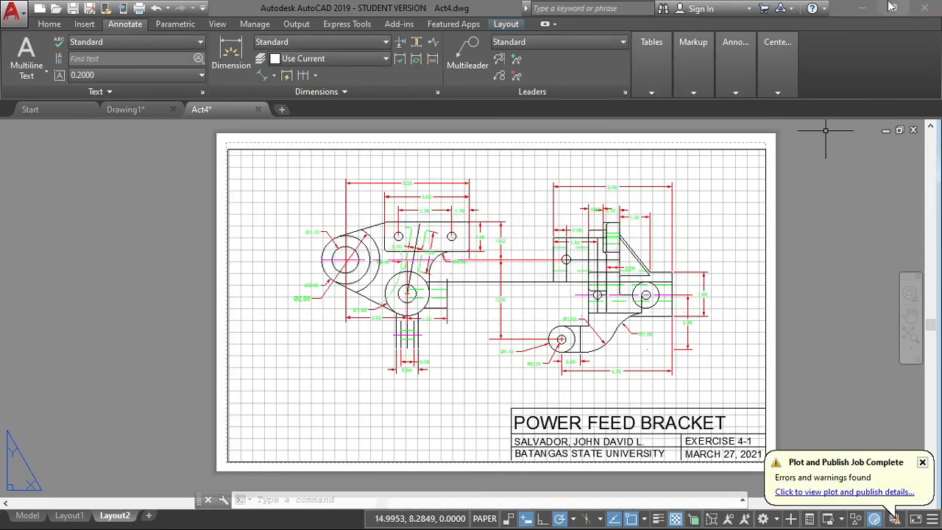
click(859, 9)
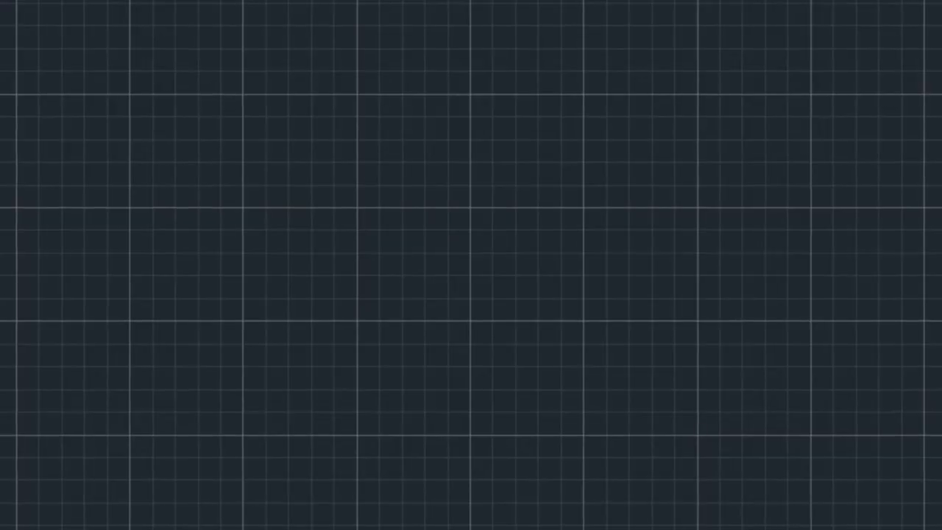